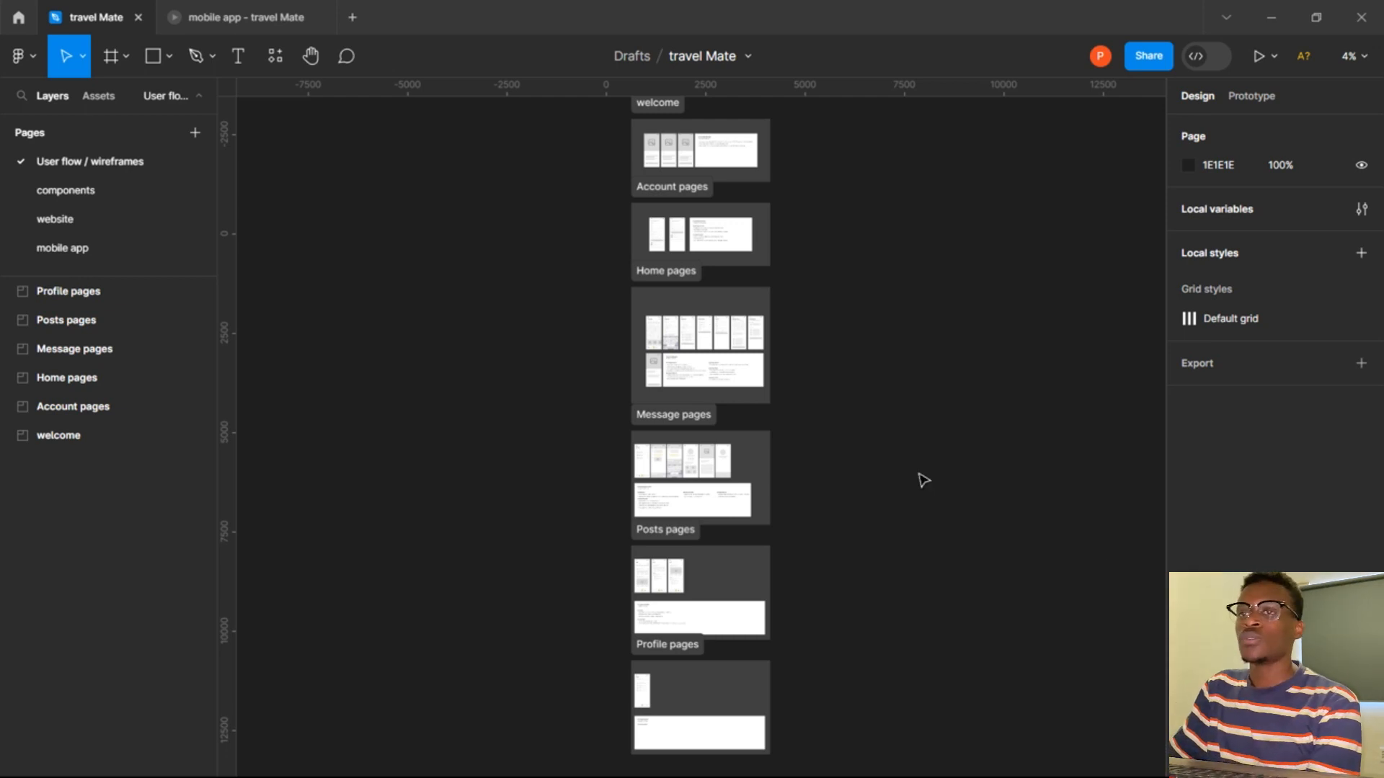
View the mobile app prototype's home screen, and return to the travel Mate design file.
{"action": "mouse_move", "coordinate": [262, 33]}
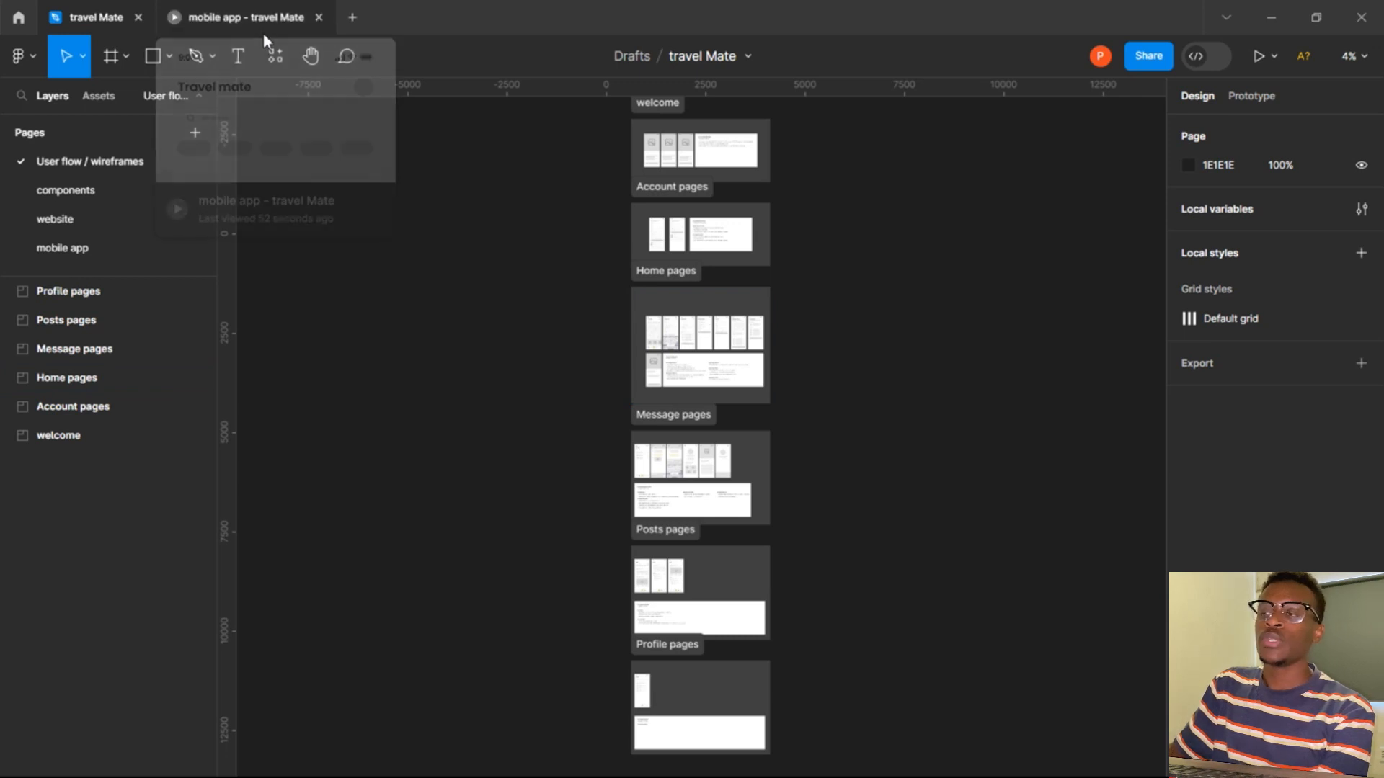
{"action": "left_click", "coordinate": [237, 22]}
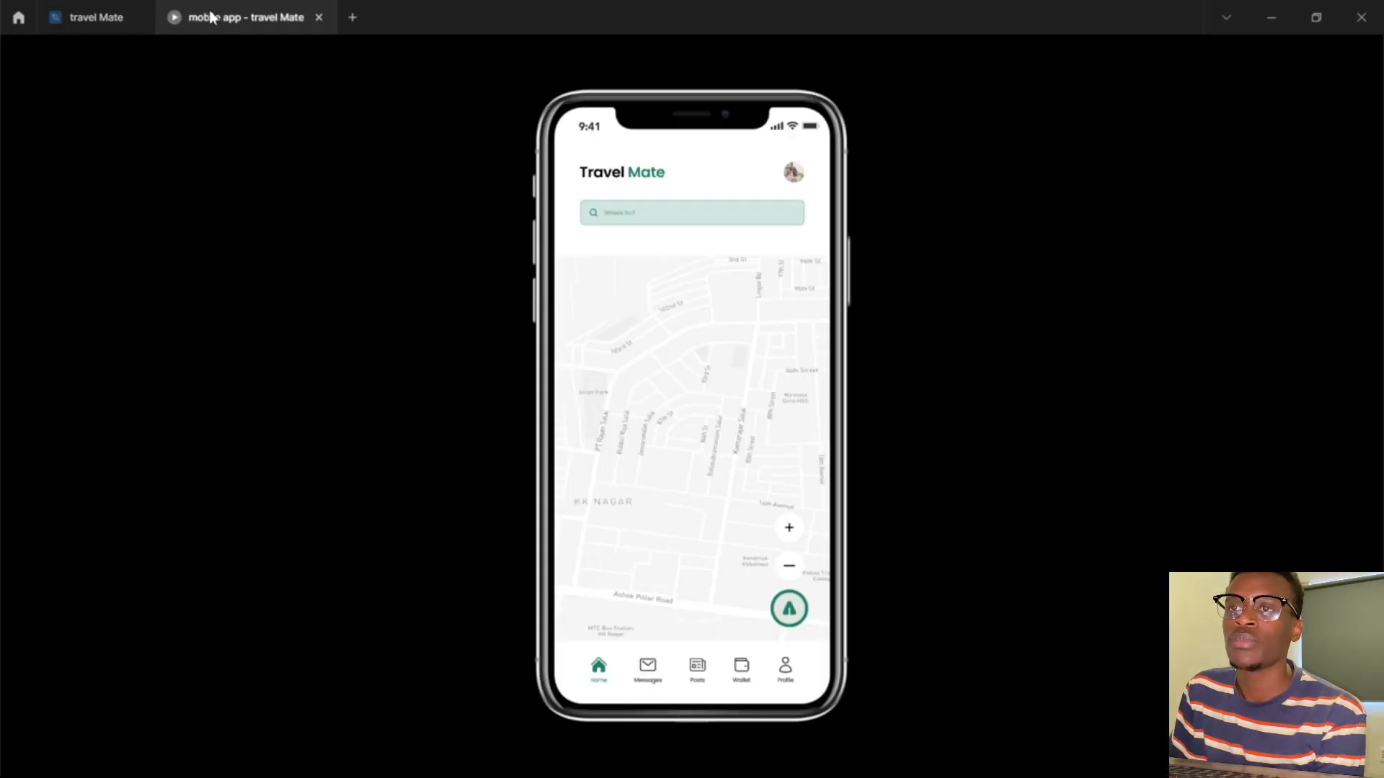
{"action": "left_click", "coordinate": [133, 11]}
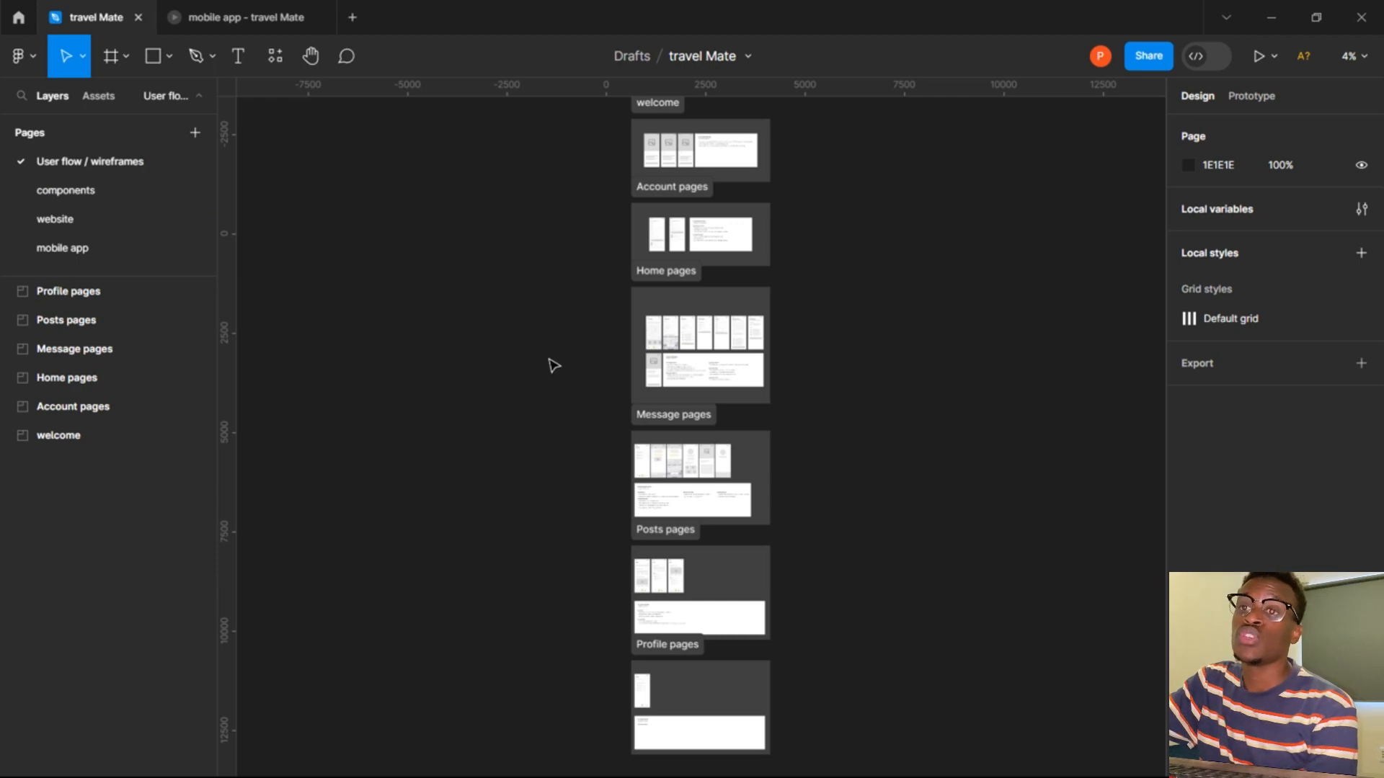
Examine the three Welcome page wireframes and the welcome information notes in the welcome section.
{"action": "scroll", "coordinate": [554, 366], "scroll_direction": "up", "scroll_amount": 10}
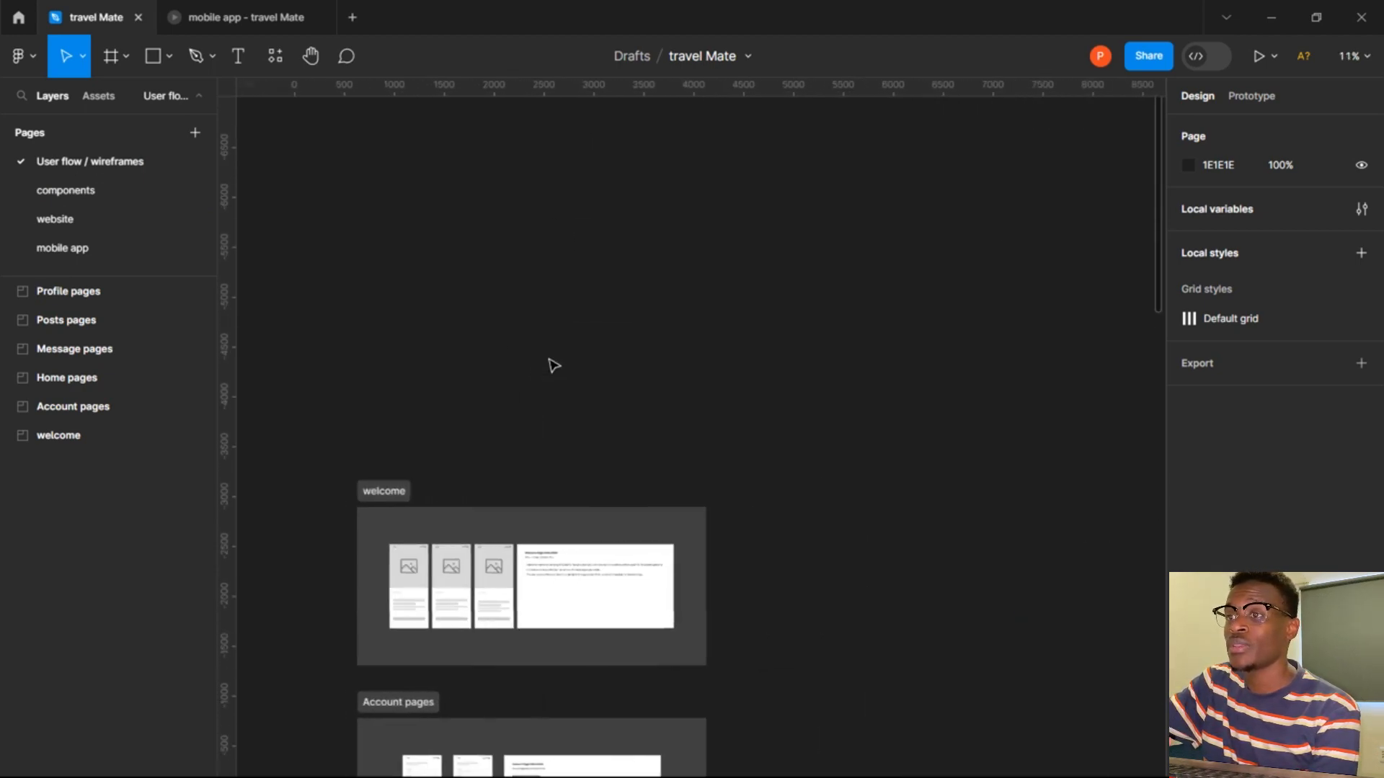
{"action": "scroll", "coordinate": [554, 365], "scroll_direction": "down", "scroll_amount": 10}
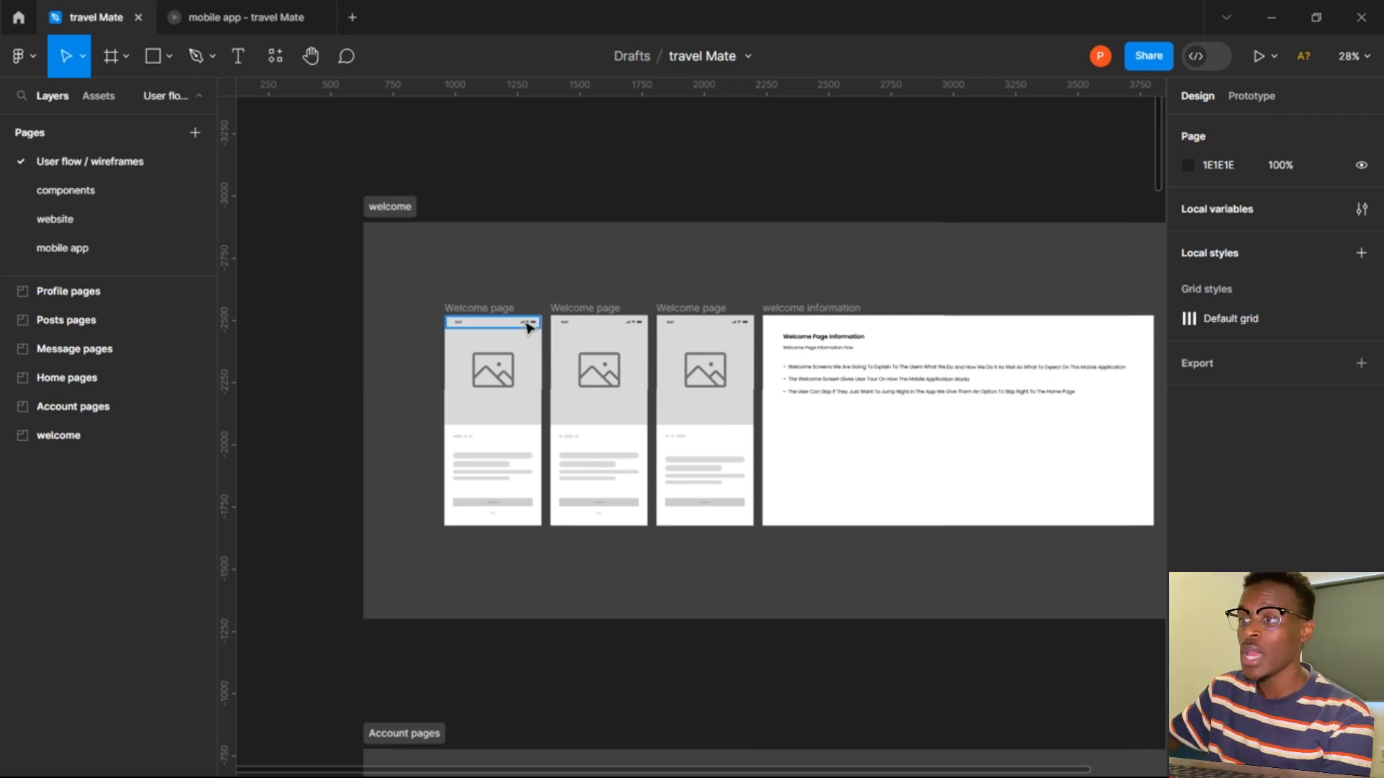
{"action": "scroll", "coordinate": [576, 349], "scroll_direction": "right", "scroll_amount": 2}
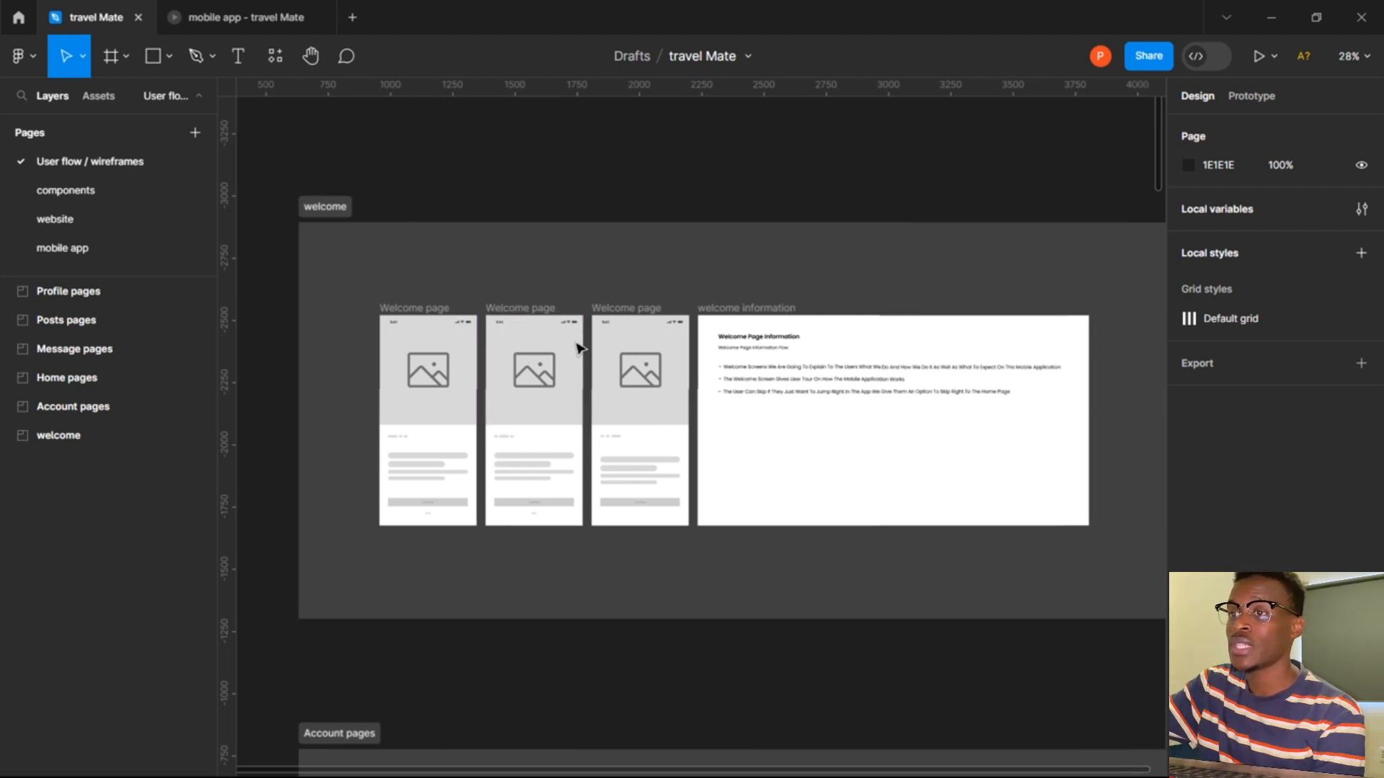
{"action": "scroll", "coordinate": [577, 348], "scroll_direction": "up", "scroll_amount": 5}
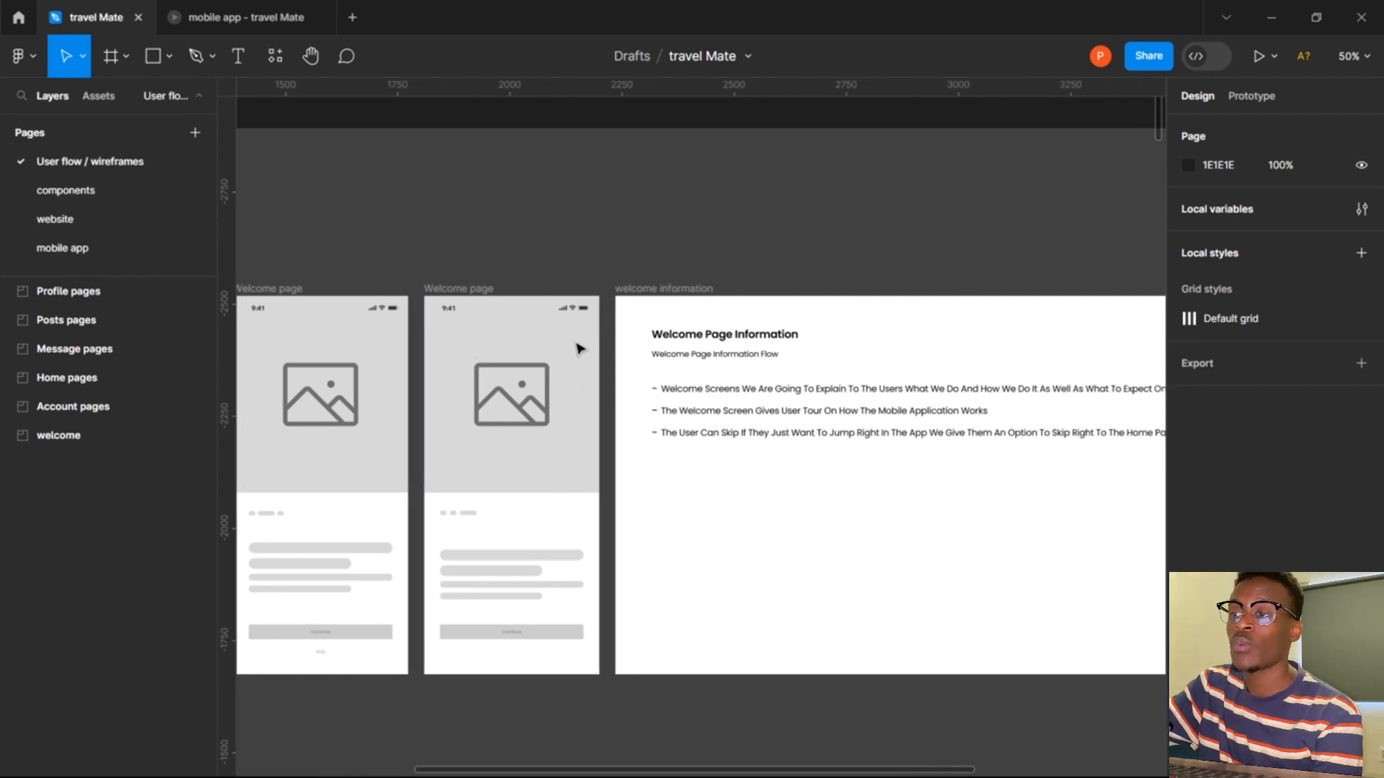
{"action": "scroll", "coordinate": [577, 349], "scroll_direction": "left", "scroll_amount": 3}
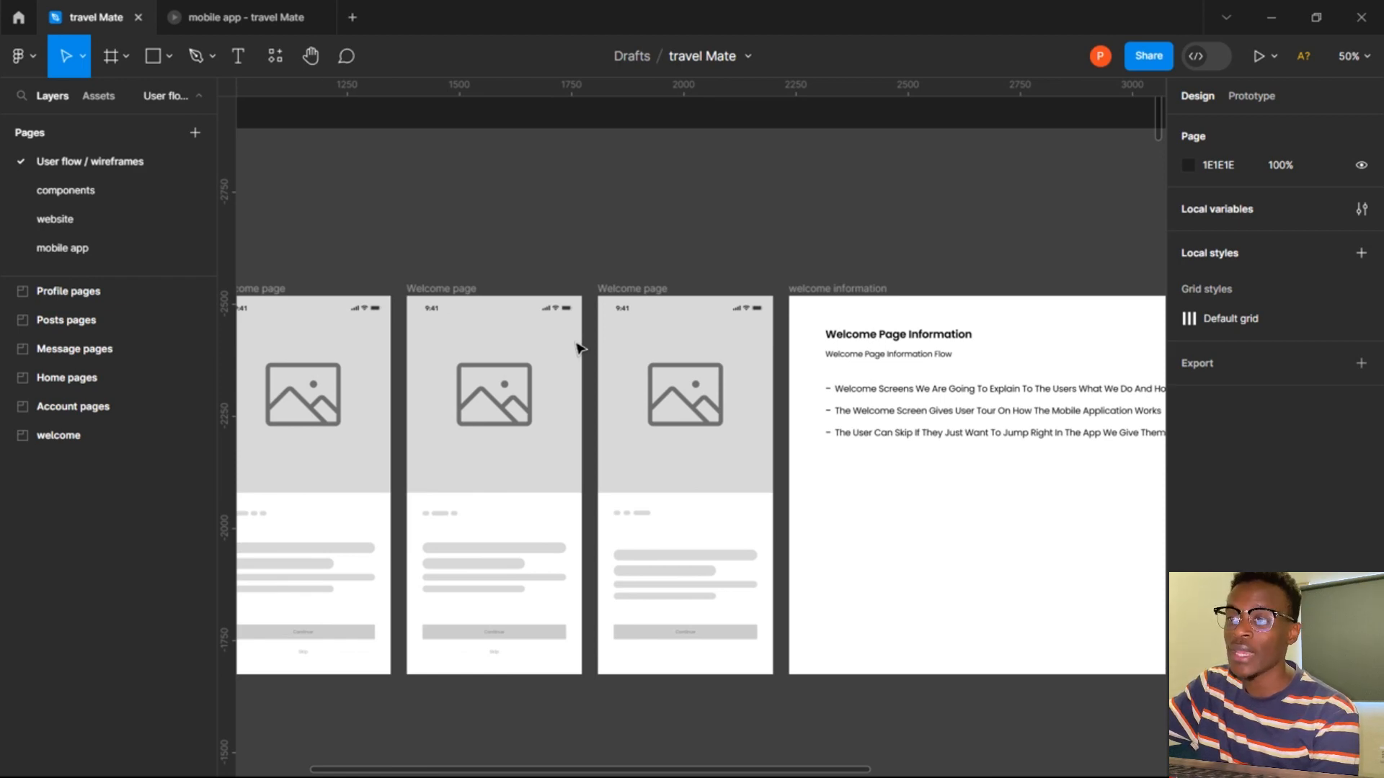
{"action": "scroll", "coordinate": [579, 348], "scroll_direction": "down", "scroll_amount": 1}
{"action": "scroll", "coordinate": [579, 349], "scroll_direction": "left", "scroll_amount": 6}
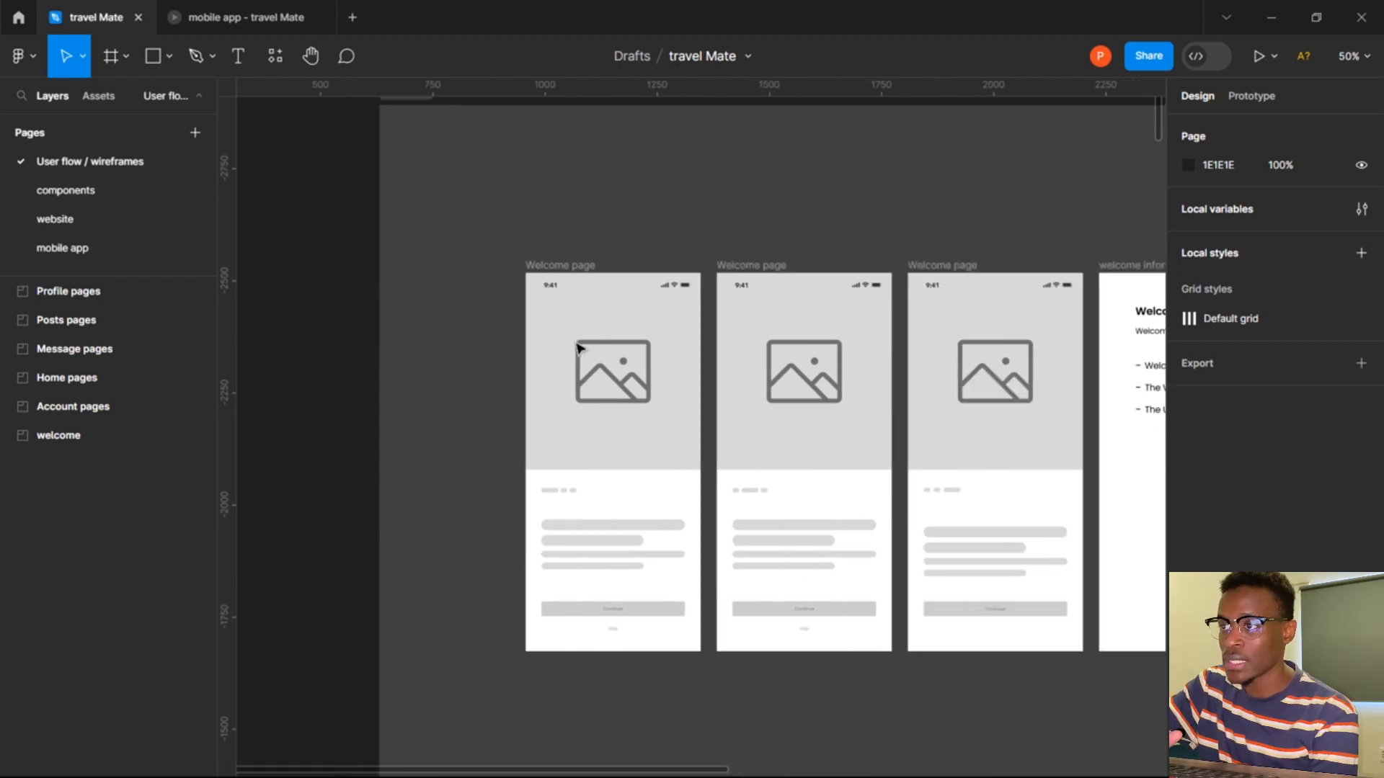
{"action": "scroll", "coordinate": [579, 349], "scroll_direction": "down", "scroll_amount": 3}
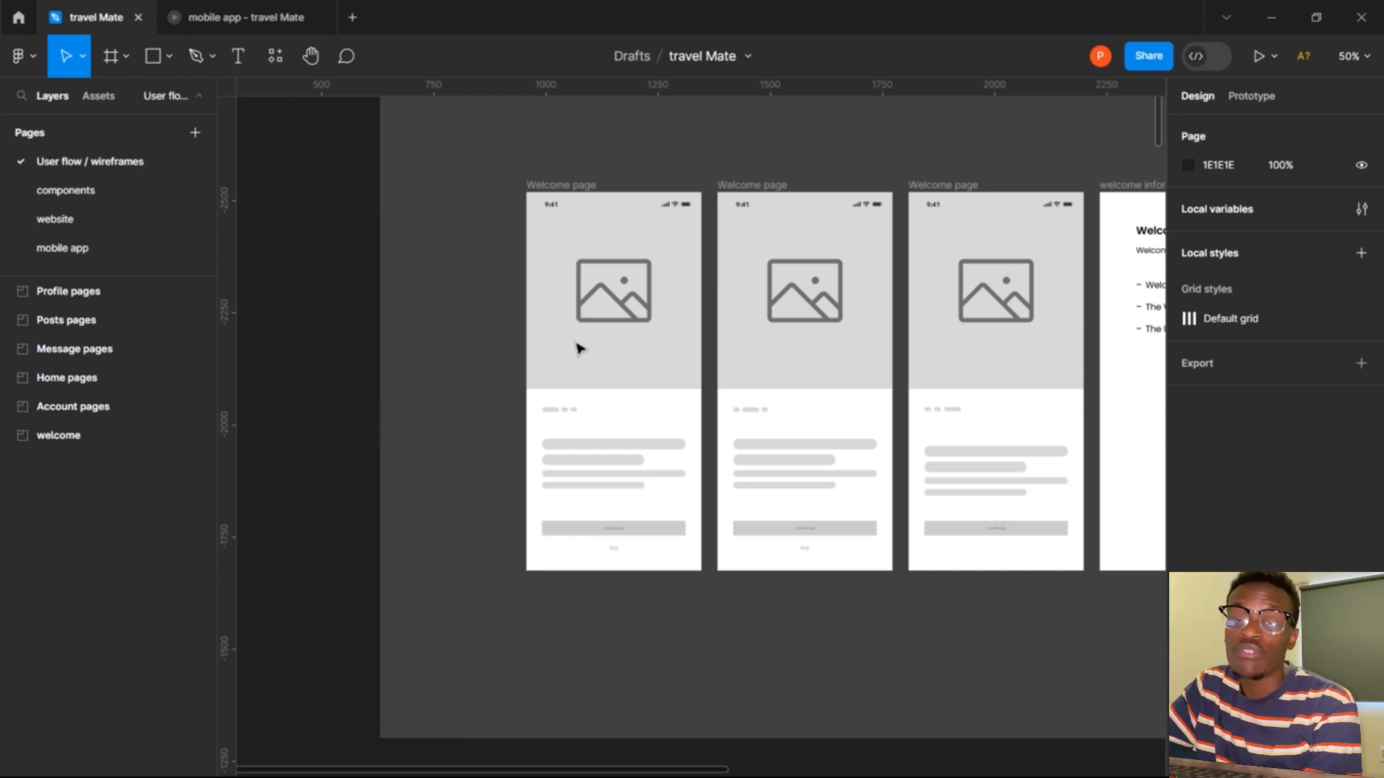
Examine the Register Page and Login Page wireframes and the account information notes in the Account pages section.
{"action": "scroll", "coordinate": [717, 412], "scroll_direction": "down", "scroll_amount": 8}
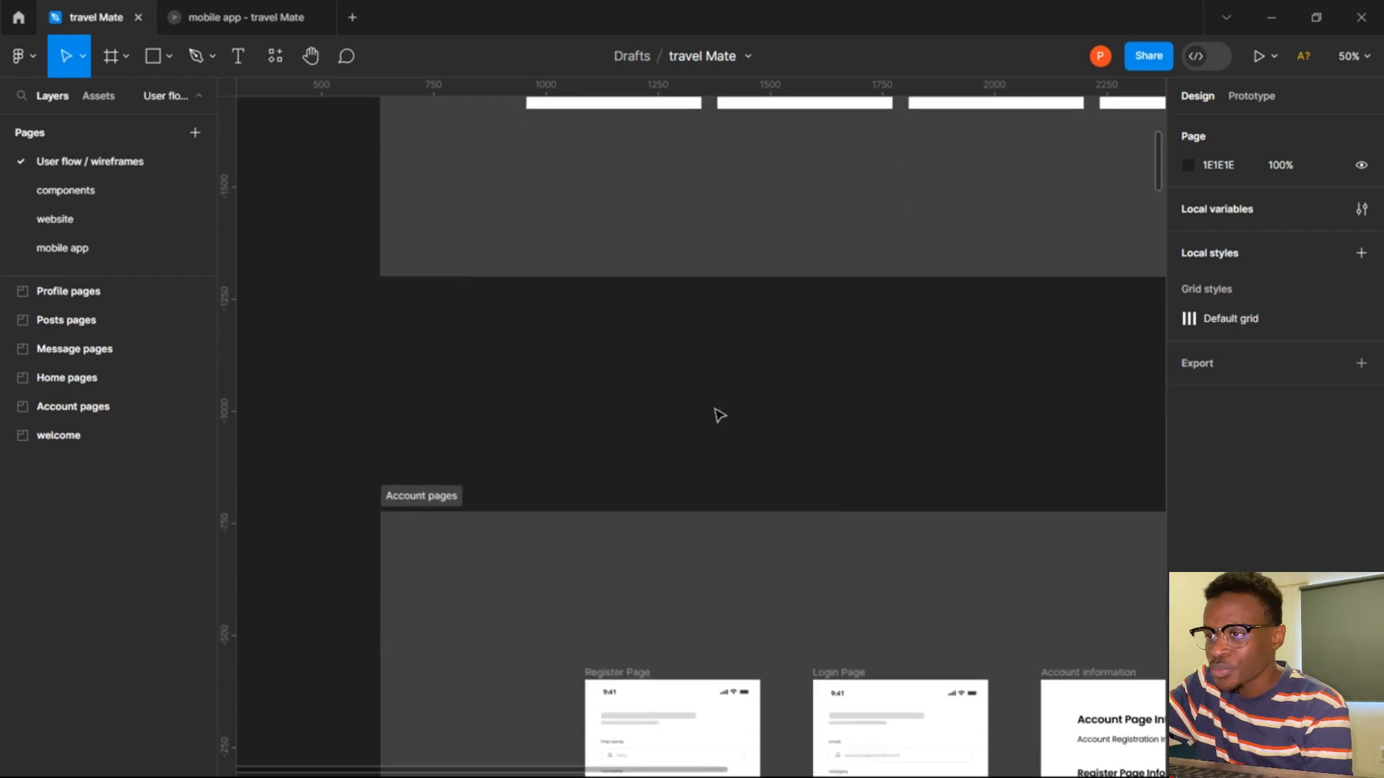
{"action": "scroll", "coordinate": [719, 414], "scroll_direction": "down", "scroll_amount": 5}
{"action": "scroll", "coordinate": [719, 414], "scroll_direction": "right", "scroll_amount": 2}
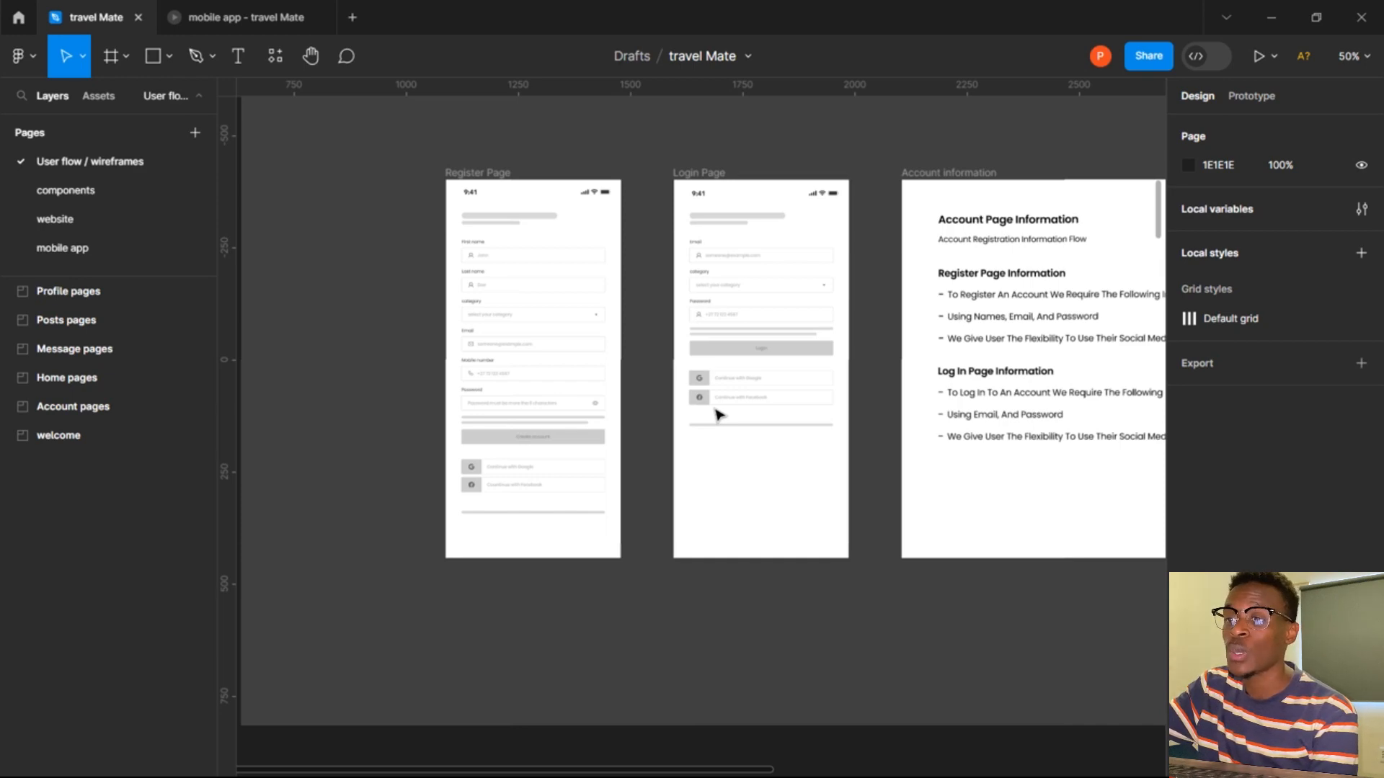
{"action": "scroll", "coordinate": [718, 414], "scroll_direction": "down", "scroll_amount": 2}
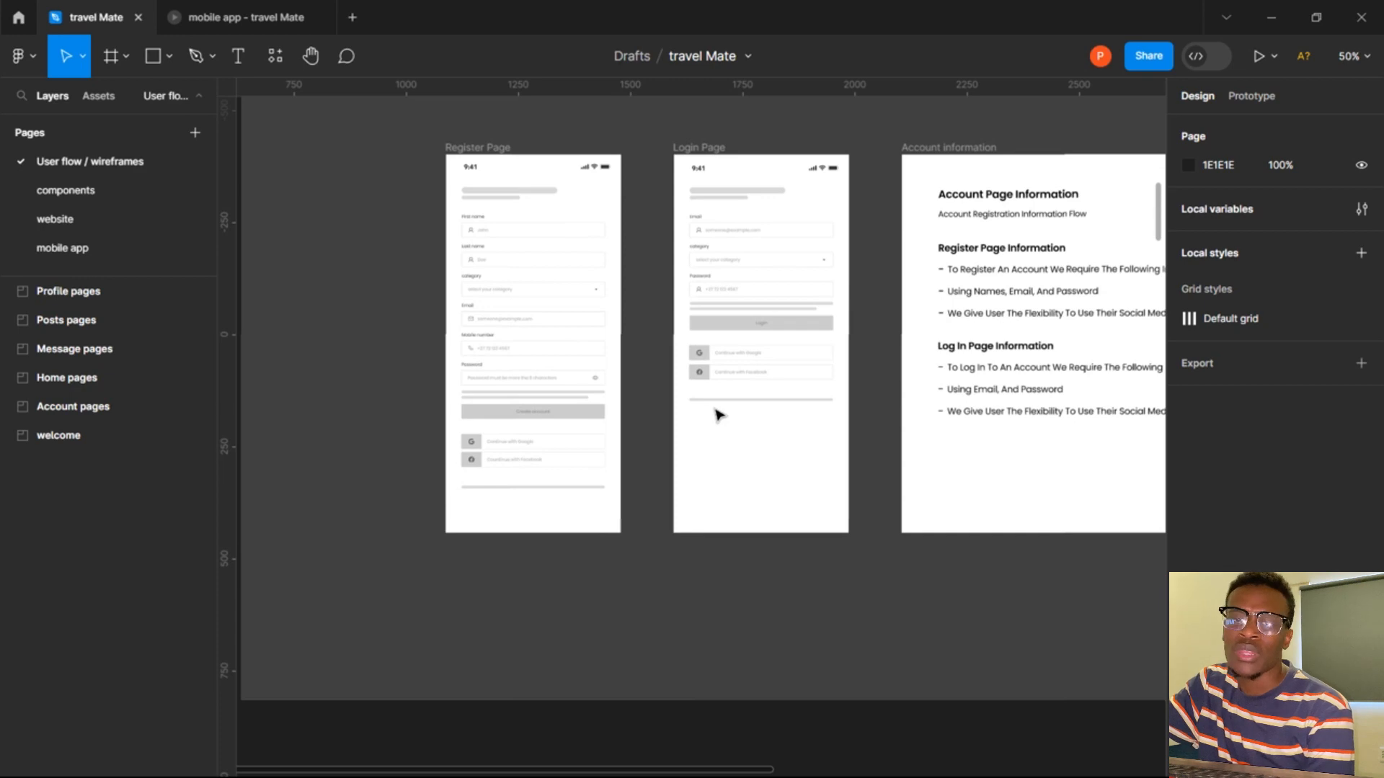
{"action": "scroll", "coordinate": [718, 415], "scroll_direction": "down", "scroll_amount": 10}
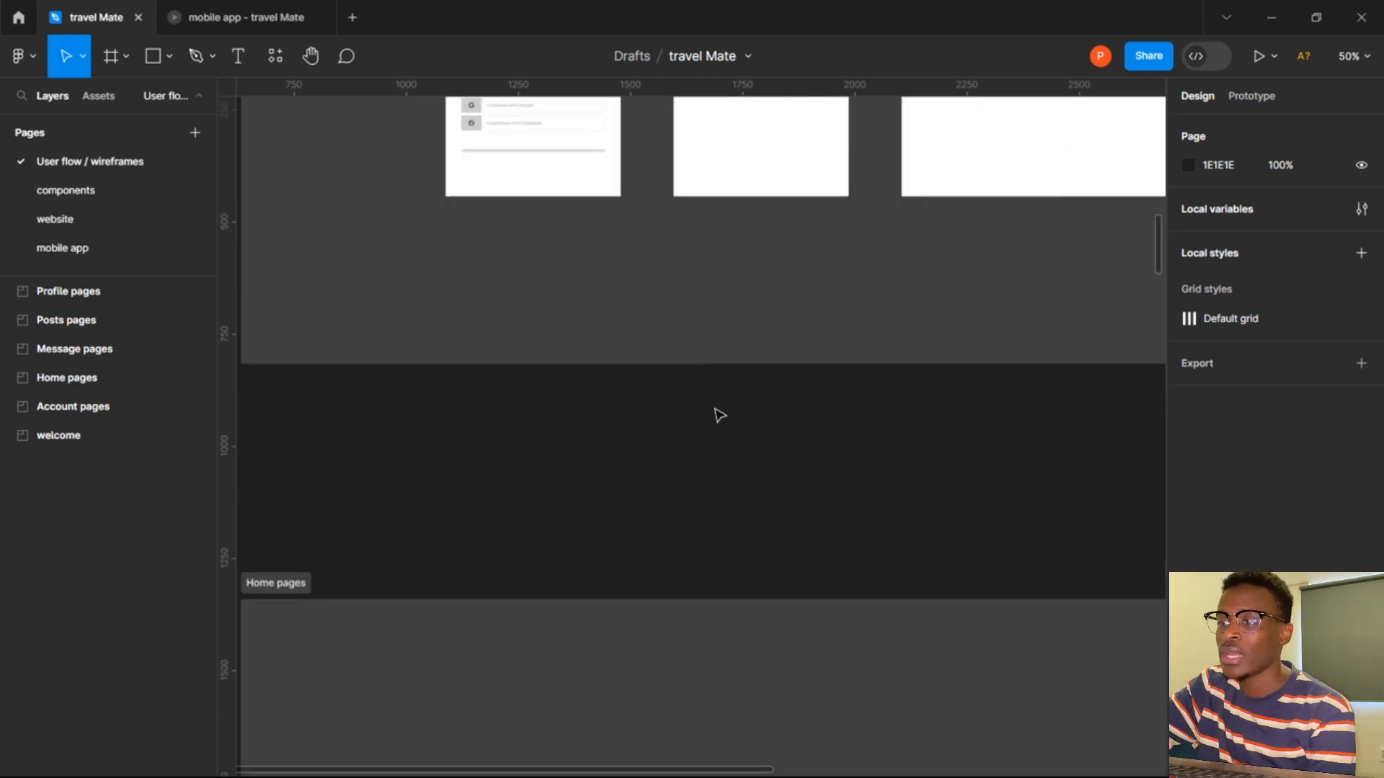
{"action": "scroll", "coordinate": [719, 414], "scroll_direction": "up", "scroll_amount": 8}
{"action": "scroll", "coordinate": [718, 414], "scroll_direction": "right", "scroll_amount": 5}
{"action": "scroll", "coordinate": [719, 415], "scroll_direction": "right", "scroll_amount": 3}
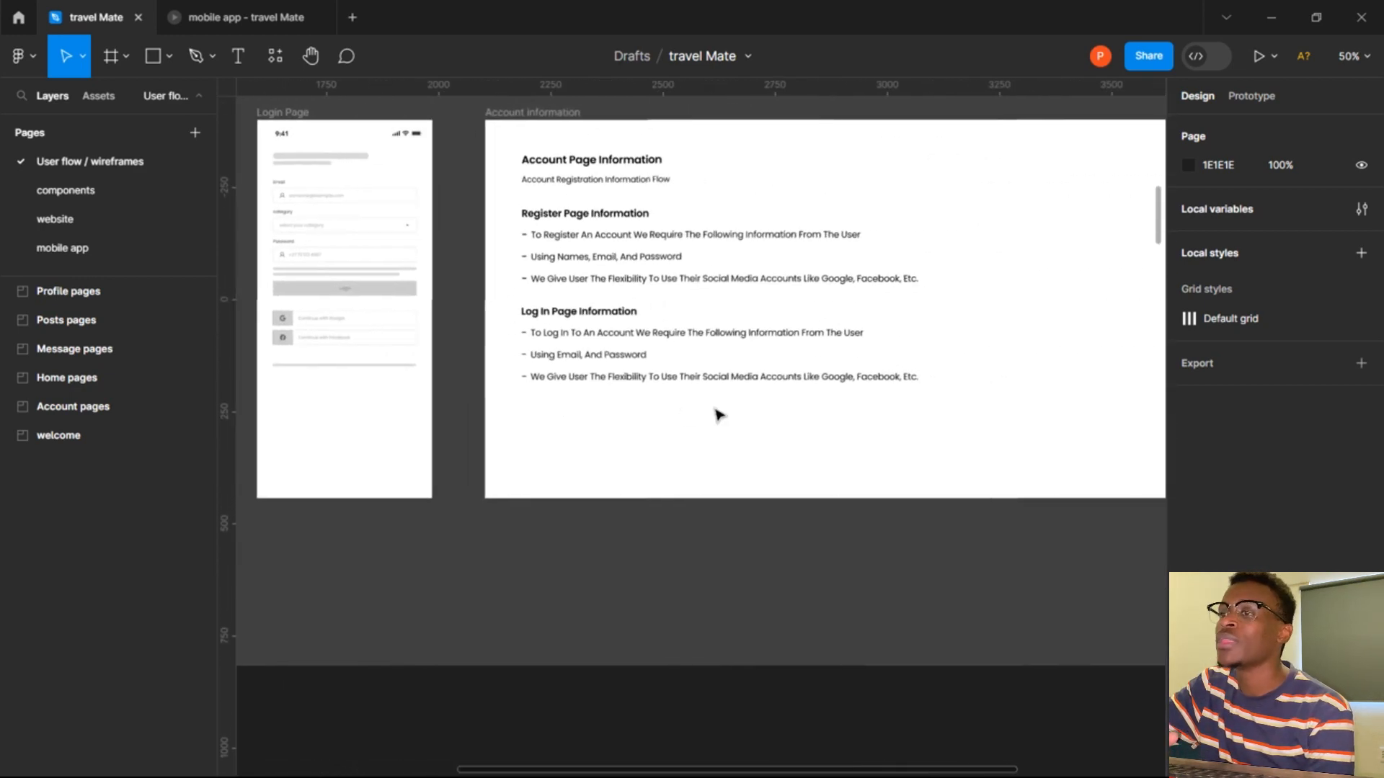
{"action": "scroll", "coordinate": [719, 414], "scroll_direction": "left", "scroll_amount": 4}
{"action": "scroll", "coordinate": [719, 415], "scroll_direction": "down", "scroll_amount": 7}
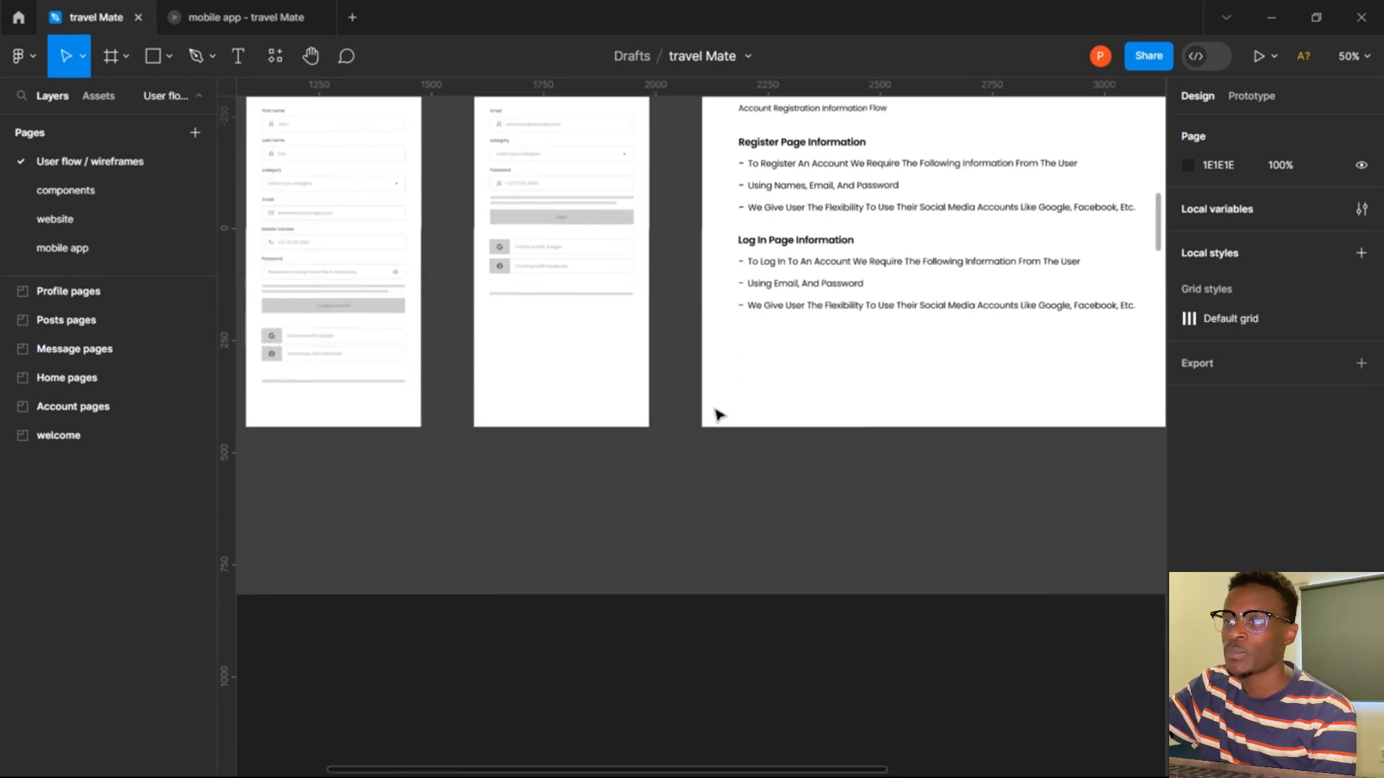
Examine the map home screen and the route and transport wireframes in the Home pages section.
{"action": "scroll", "coordinate": [718, 415], "scroll_direction": "left", "scroll_amount": 7}
{"action": "scroll", "coordinate": [719, 415], "scroll_direction": "down", "scroll_amount": 10}
{"action": "scroll", "coordinate": [718, 415], "scroll_direction": "right", "scroll_amount": 4}
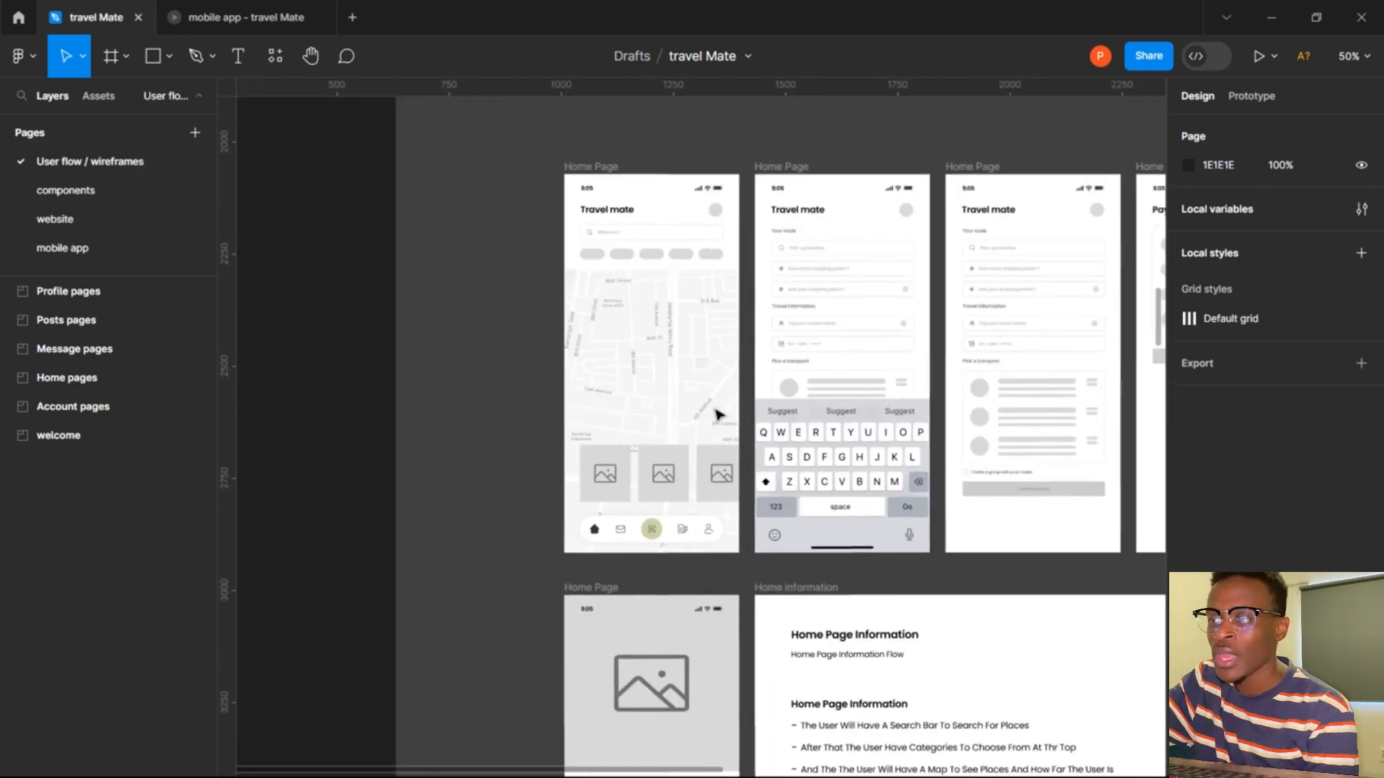
{"action": "scroll", "coordinate": [719, 414], "scroll_direction": "up", "scroll_amount": 3}
{"action": "scroll", "coordinate": [719, 414], "scroll_direction": "up", "scroll_amount": 2}
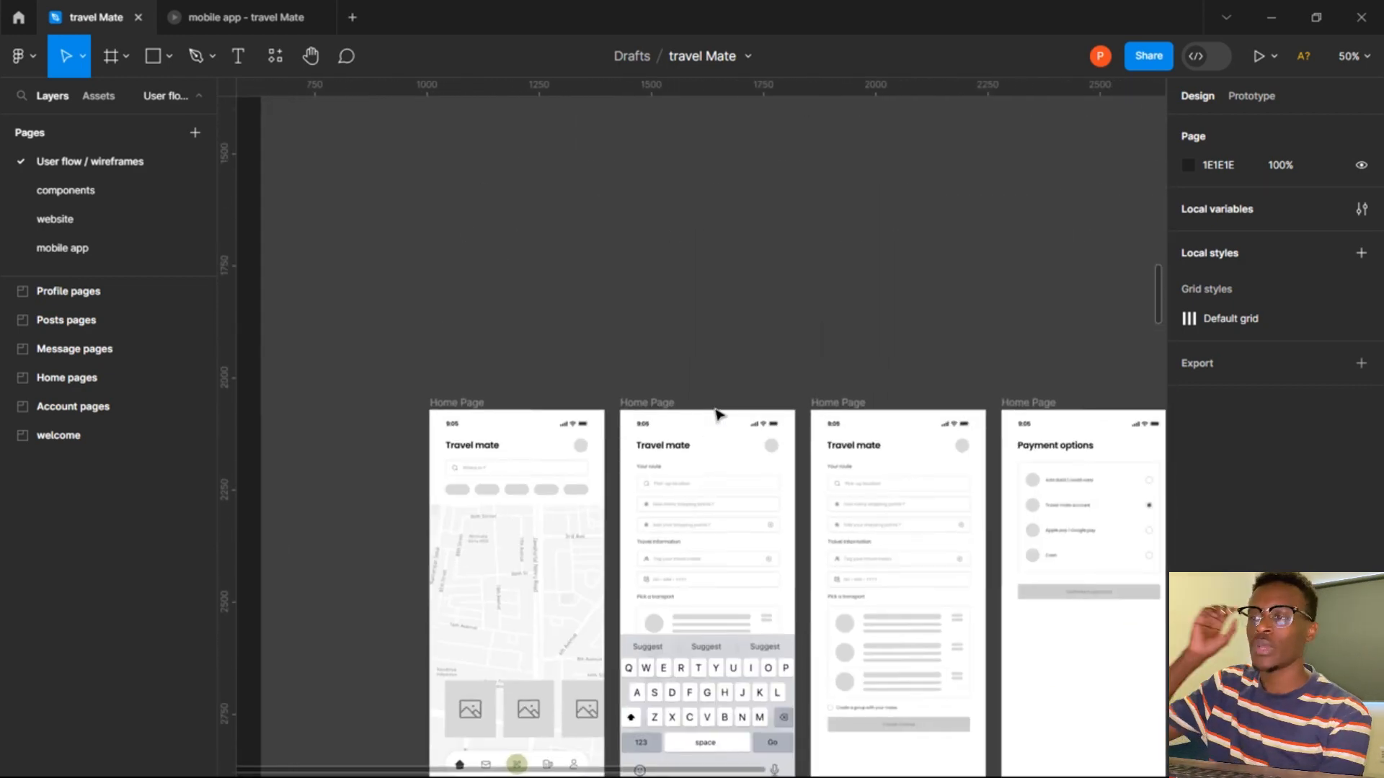
{"action": "scroll", "coordinate": [743, 374], "scroll_direction": "left", "scroll_amount": 2}
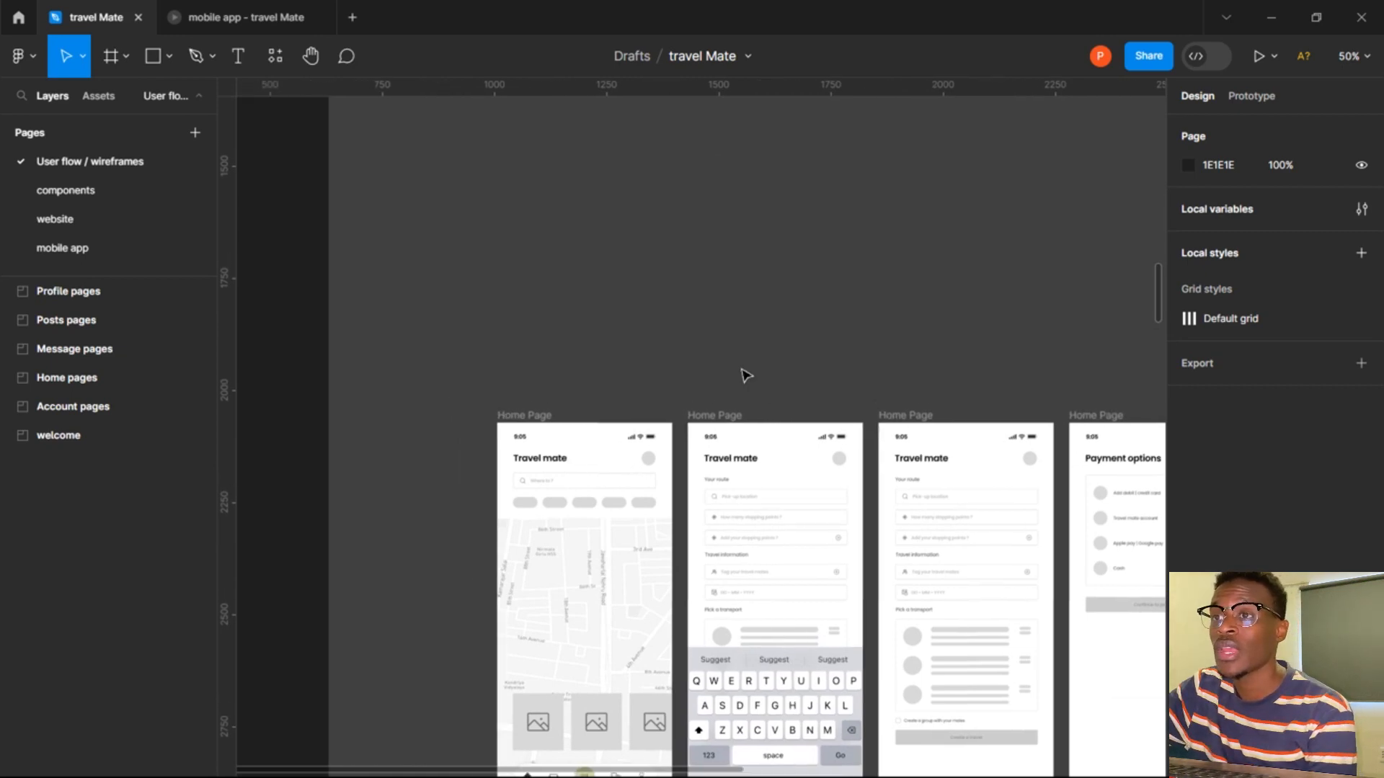
{"action": "scroll", "coordinate": [743, 374], "scroll_direction": "up", "scroll_amount": 7}
{"action": "scroll", "coordinate": [742, 374], "scroll_direction": "down", "scroll_amount": 5}
{"action": "scroll", "coordinate": [746, 374], "scroll_direction": "down", "scroll_amount": 3}
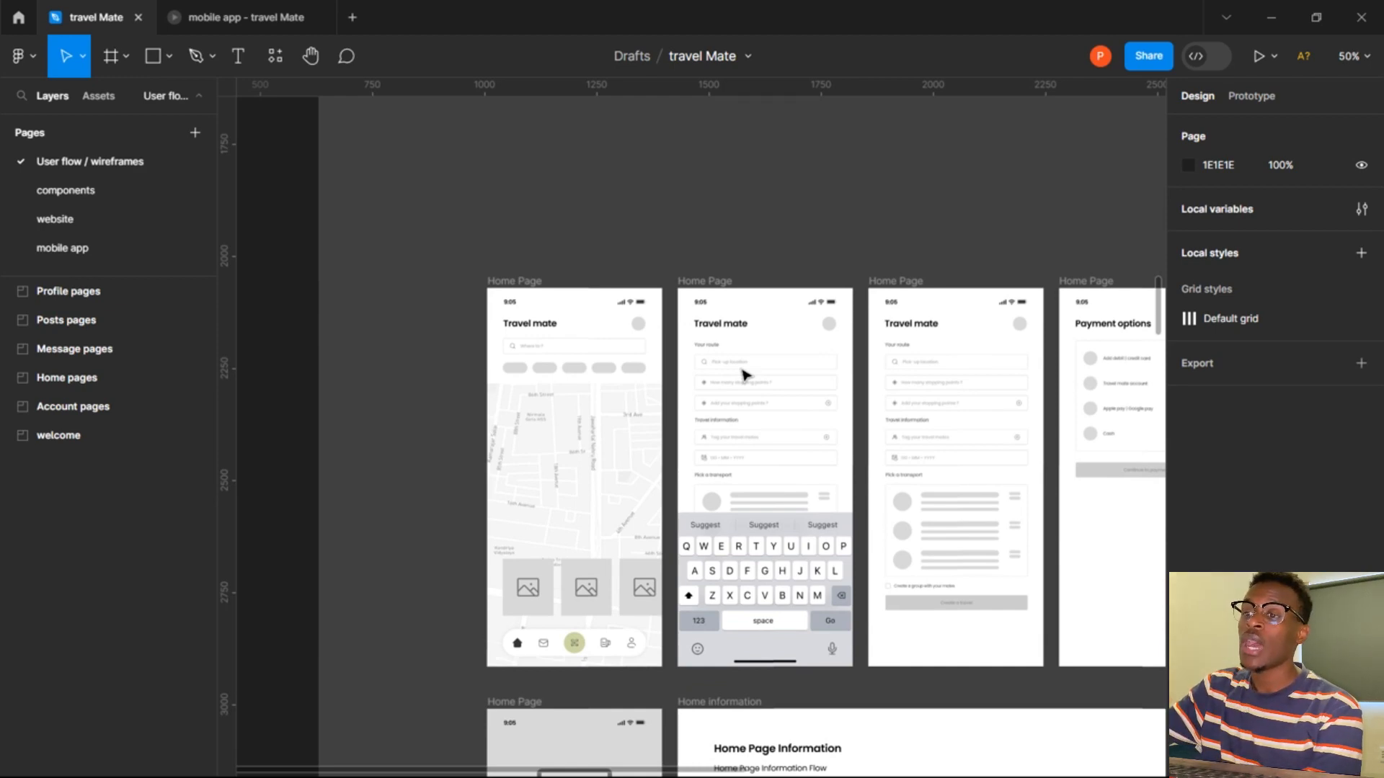
{"action": "scroll", "coordinate": [745, 375], "scroll_direction": "right", "scroll_amount": 1}
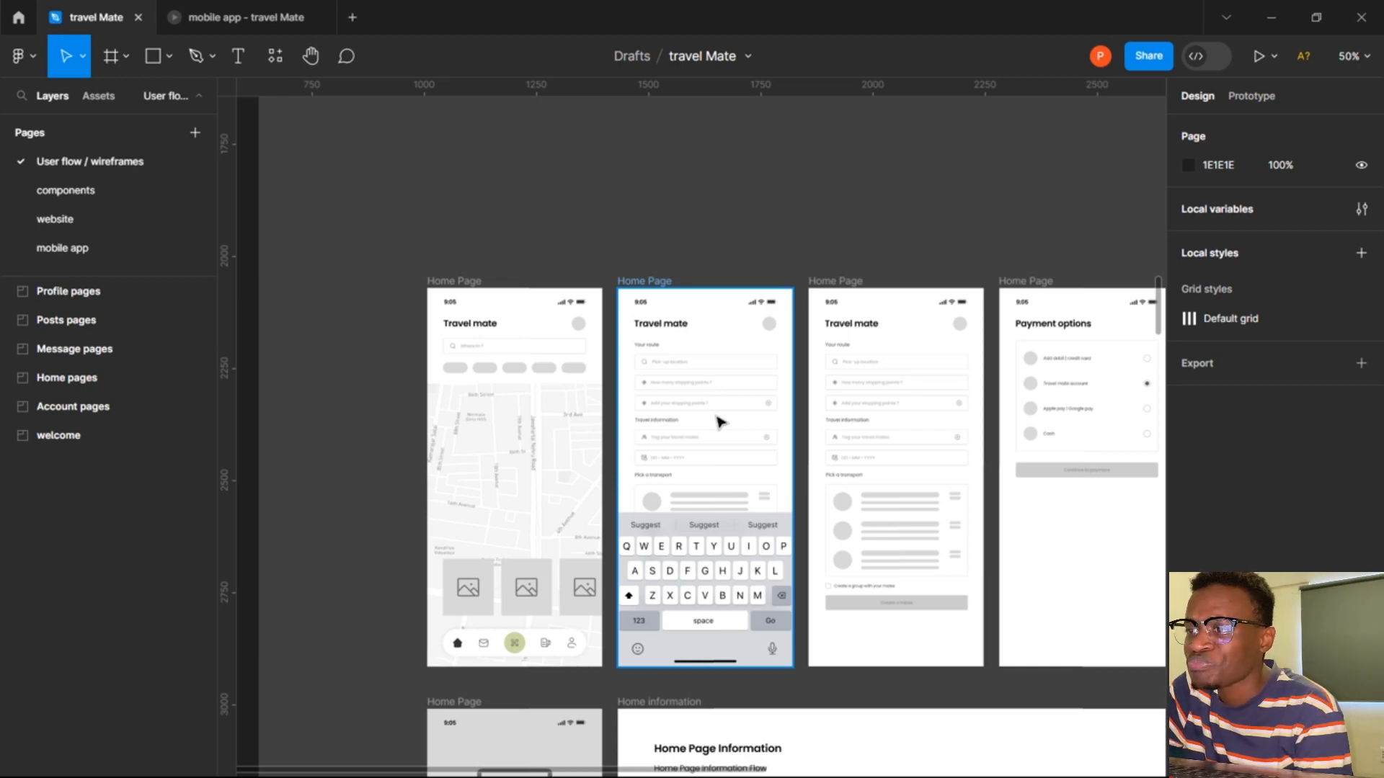
{"action": "scroll", "coordinate": [719, 422], "scroll_direction": "down", "scroll_amount": 1}
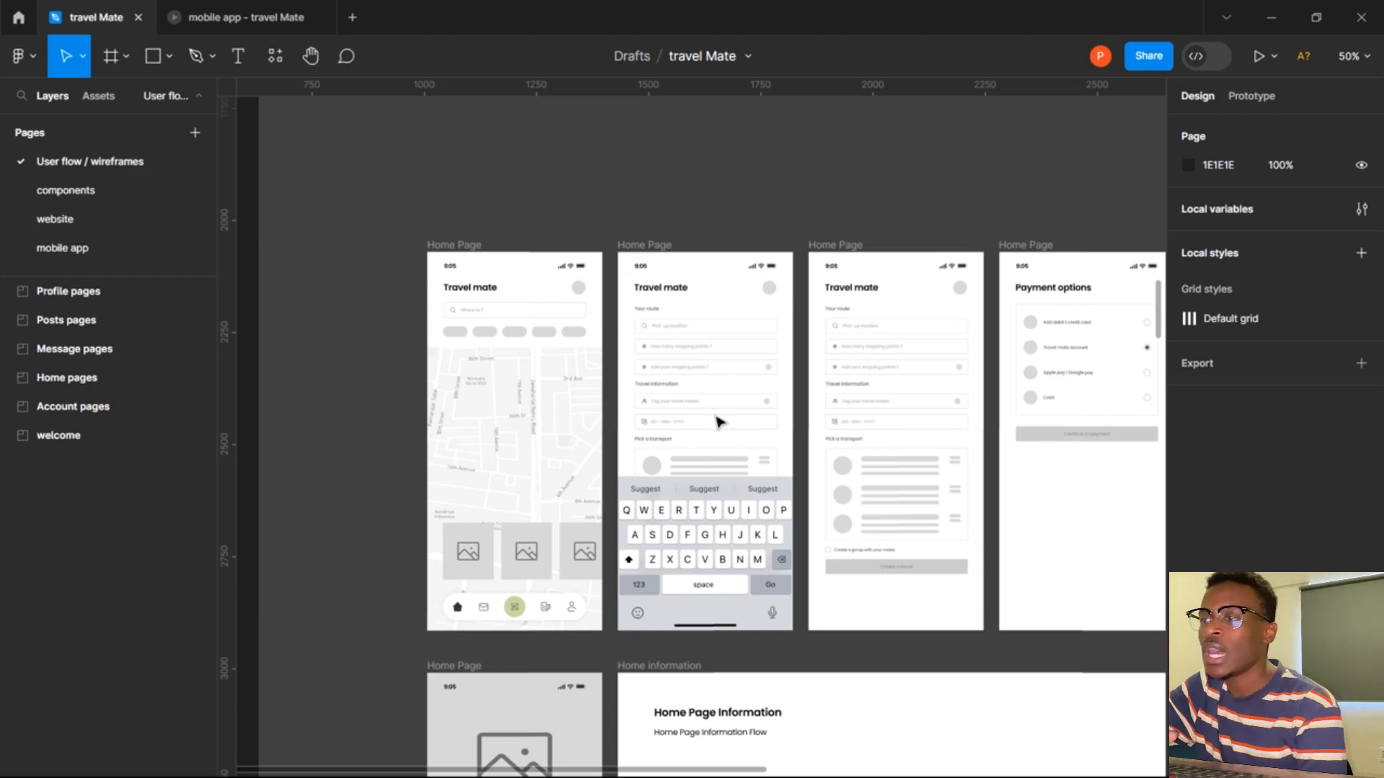
Examine the Payment options, Payment, Pick up on the way and Confirm pick up wireframes in the Home pages section.
{"action": "scroll", "coordinate": [719, 422], "scroll_direction": "right", "scroll_amount": 3}
{"action": "scroll", "coordinate": [719, 422], "scroll_direction": "right", "scroll_amount": 3}
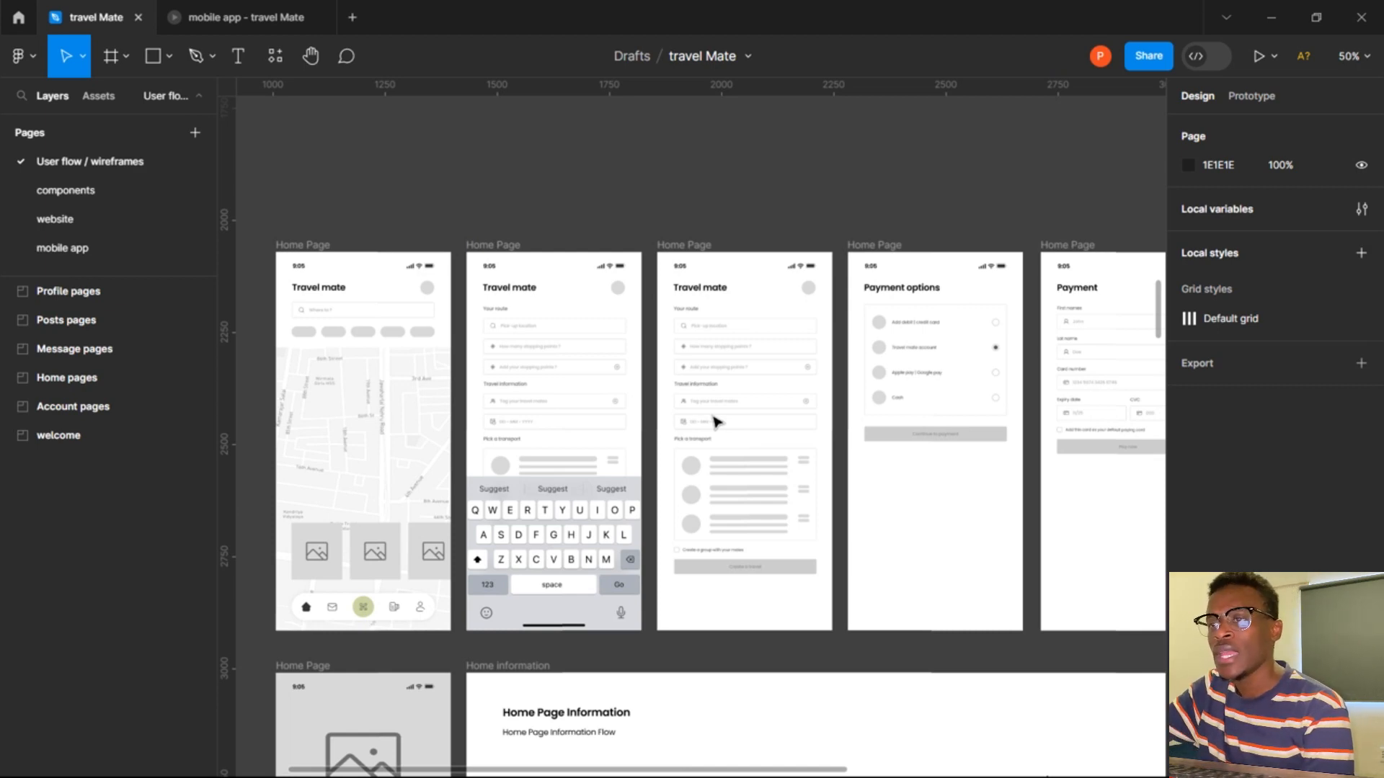
{"action": "scroll", "coordinate": [719, 422], "scroll_direction": "down", "scroll_amount": 2}
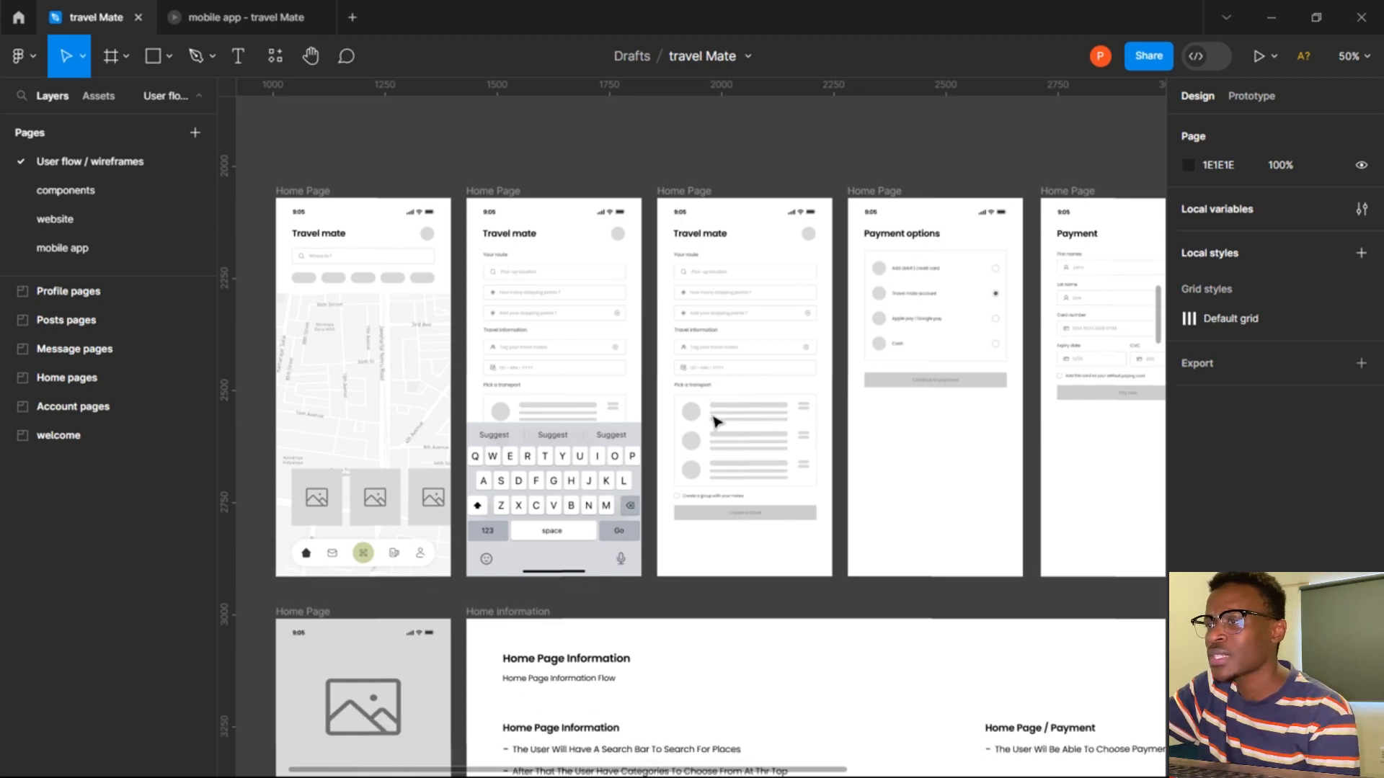
{"action": "scroll", "coordinate": [716, 420], "scroll_direction": "right", "scroll_amount": 1}
{"action": "scroll", "coordinate": [716, 422], "scroll_direction": "right", "scroll_amount": 5}
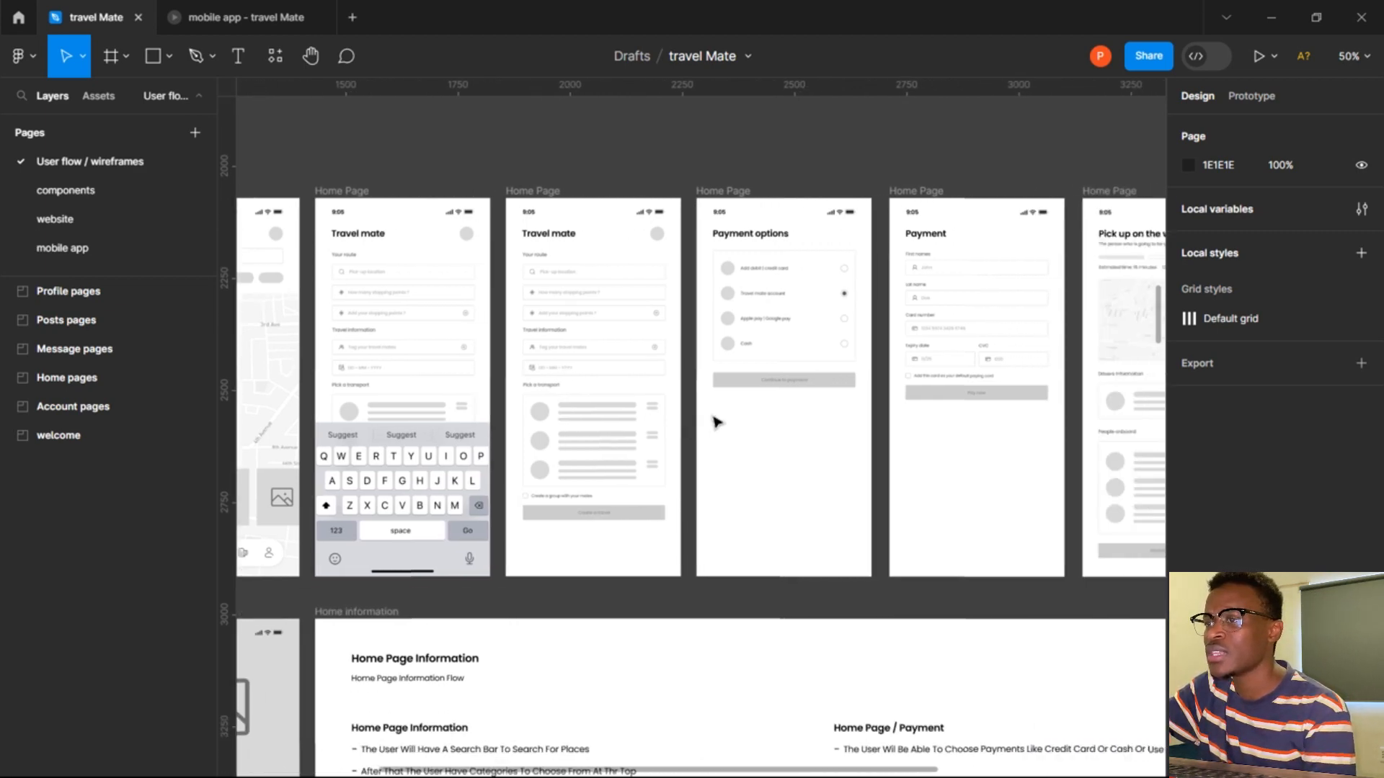
{"action": "scroll", "coordinate": [715, 421], "scroll_direction": "right", "scroll_amount": 11}
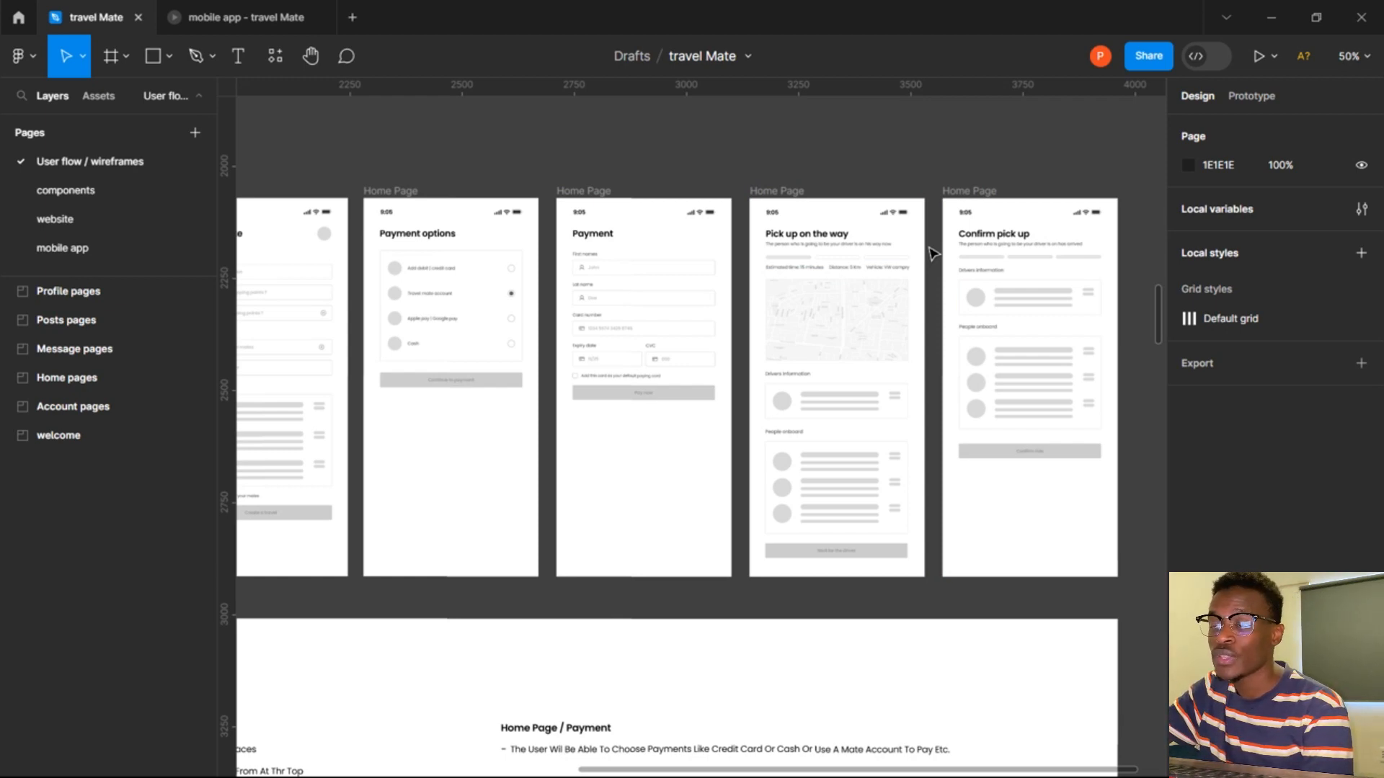
{"action": "scroll", "coordinate": [933, 252], "scroll_direction": "down", "scroll_amount": 1}
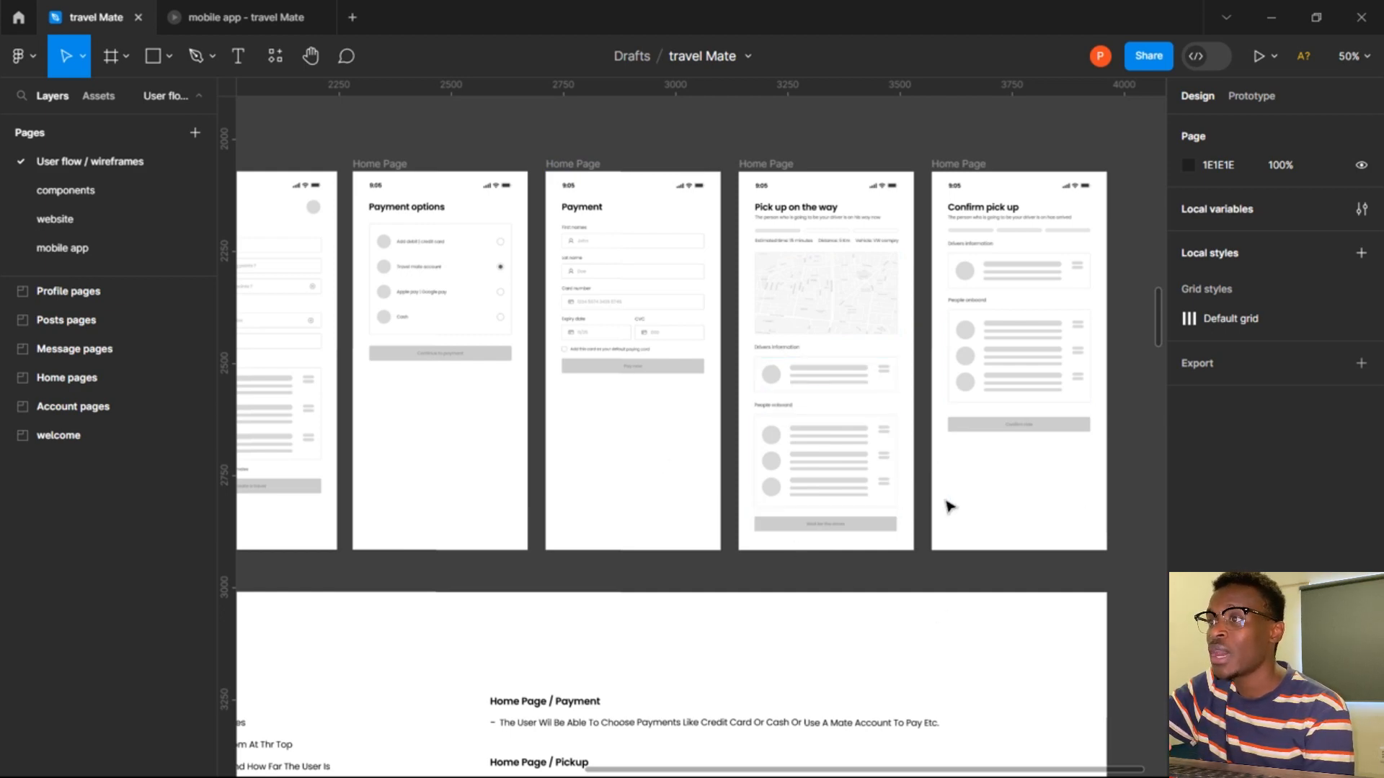
{"action": "scroll", "coordinate": [949, 507], "scroll_direction": "left", "scroll_amount": 1}
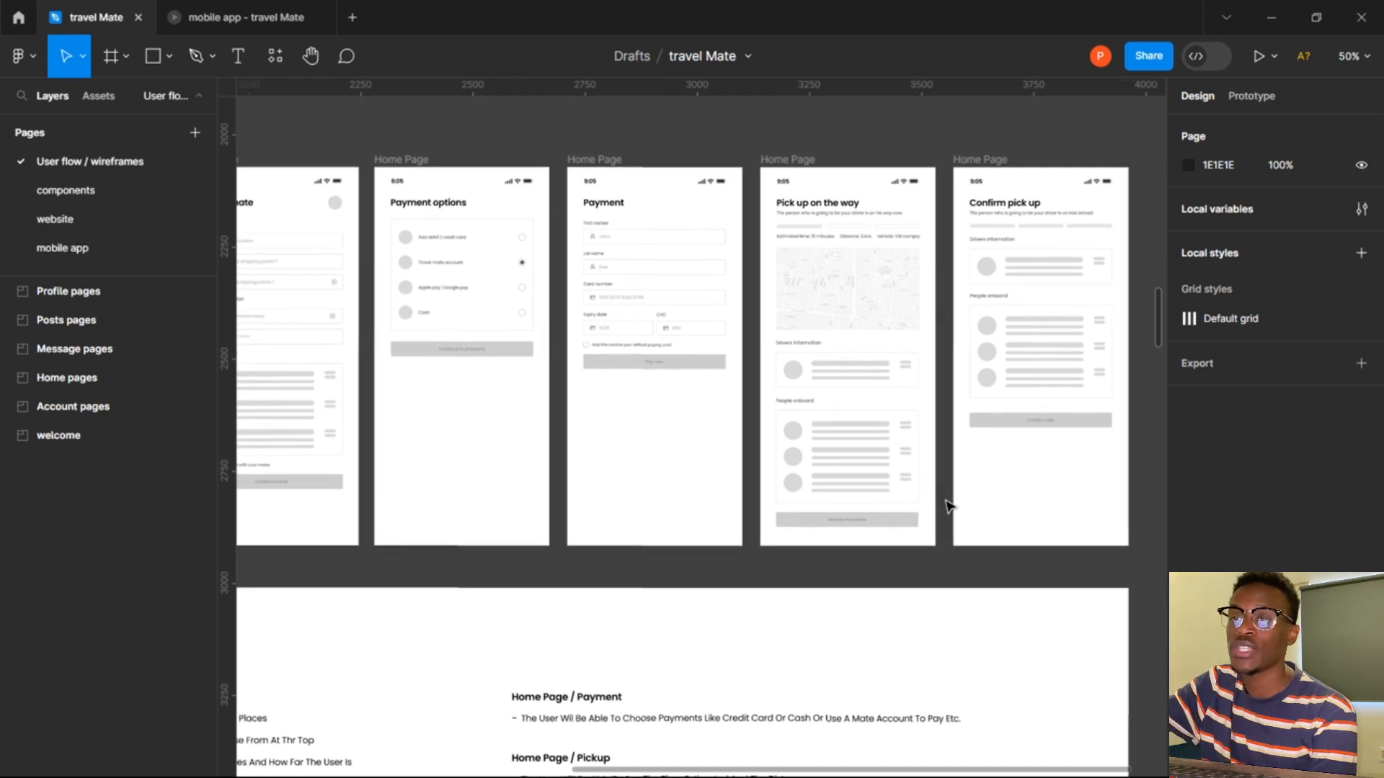
{"action": "scroll", "coordinate": [949, 507], "scroll_direction": "down", "scroll_amount": 2}
{"action": "scroll", "coordinate": [949, 507], "scroll_direction": "left", "scroll_amount": 3}
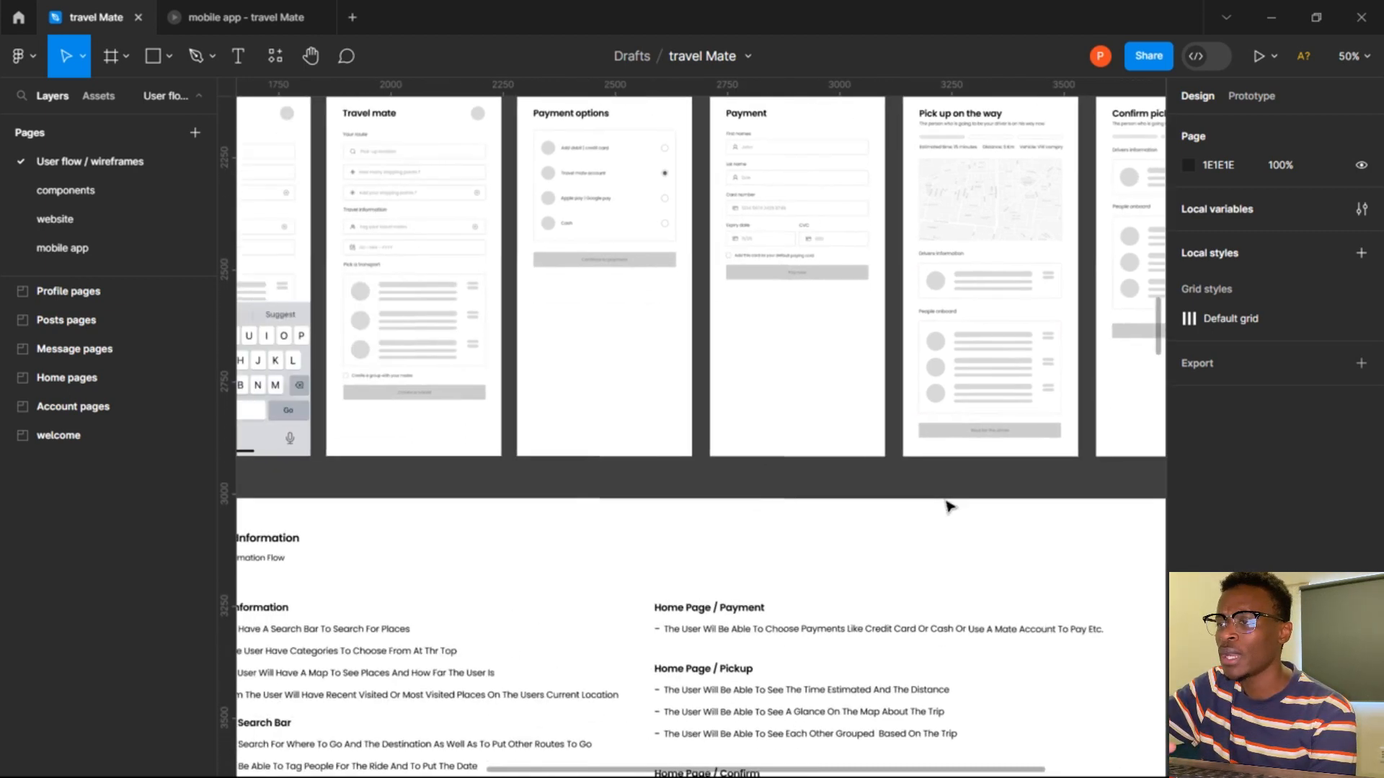
{"action": "scroll", "coordinate": [949, 507], "scroll_direction": "right", "scroll_amount": 4}
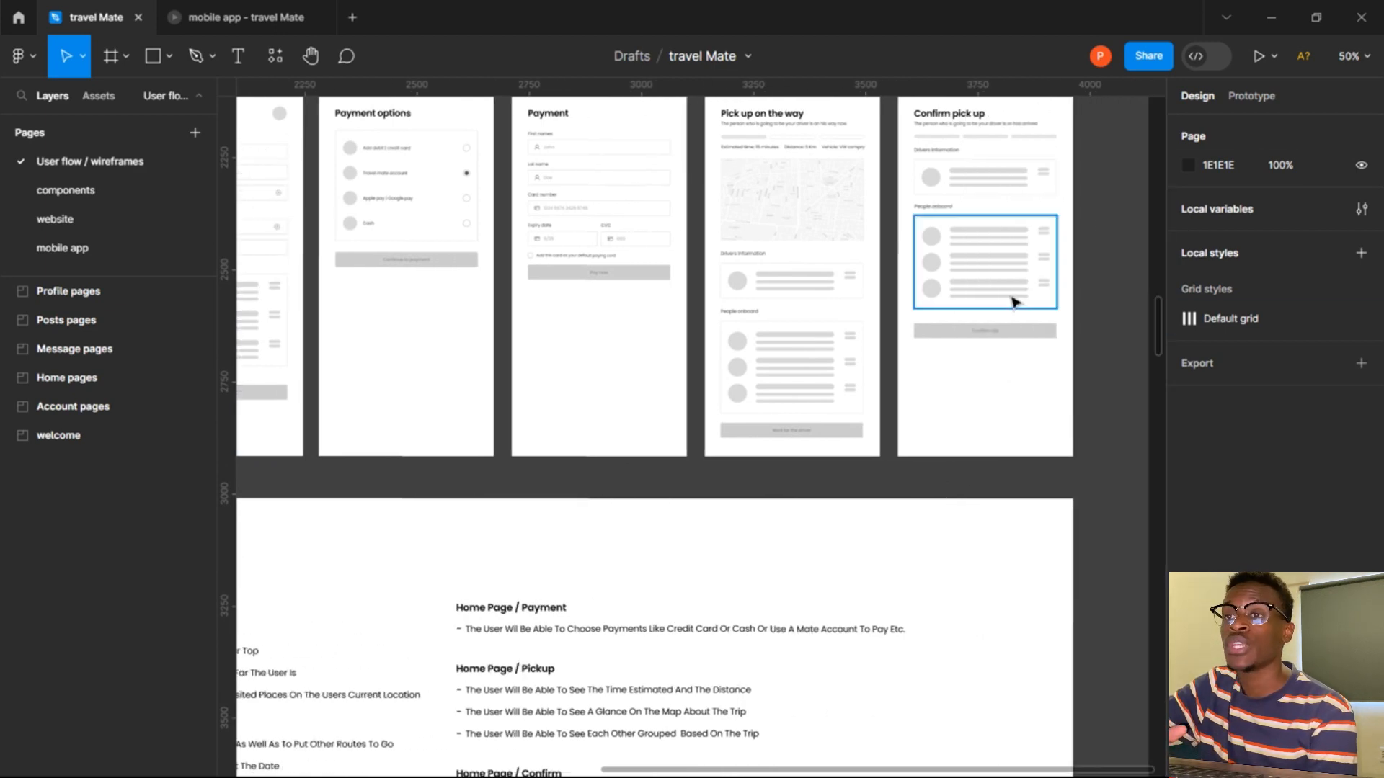
Review the Home information notes and the image-placeholder Home Page wireframe beside them, comparing them with the screens above.
{"action": "scroll", "coordinate": [1013, 302], "scroll_direction": "down", "scroll_amount": 6}
{"action": "scroll", "coordinate": [1013, 301], "scroll_direction": "left", "scroll_amount": 7}
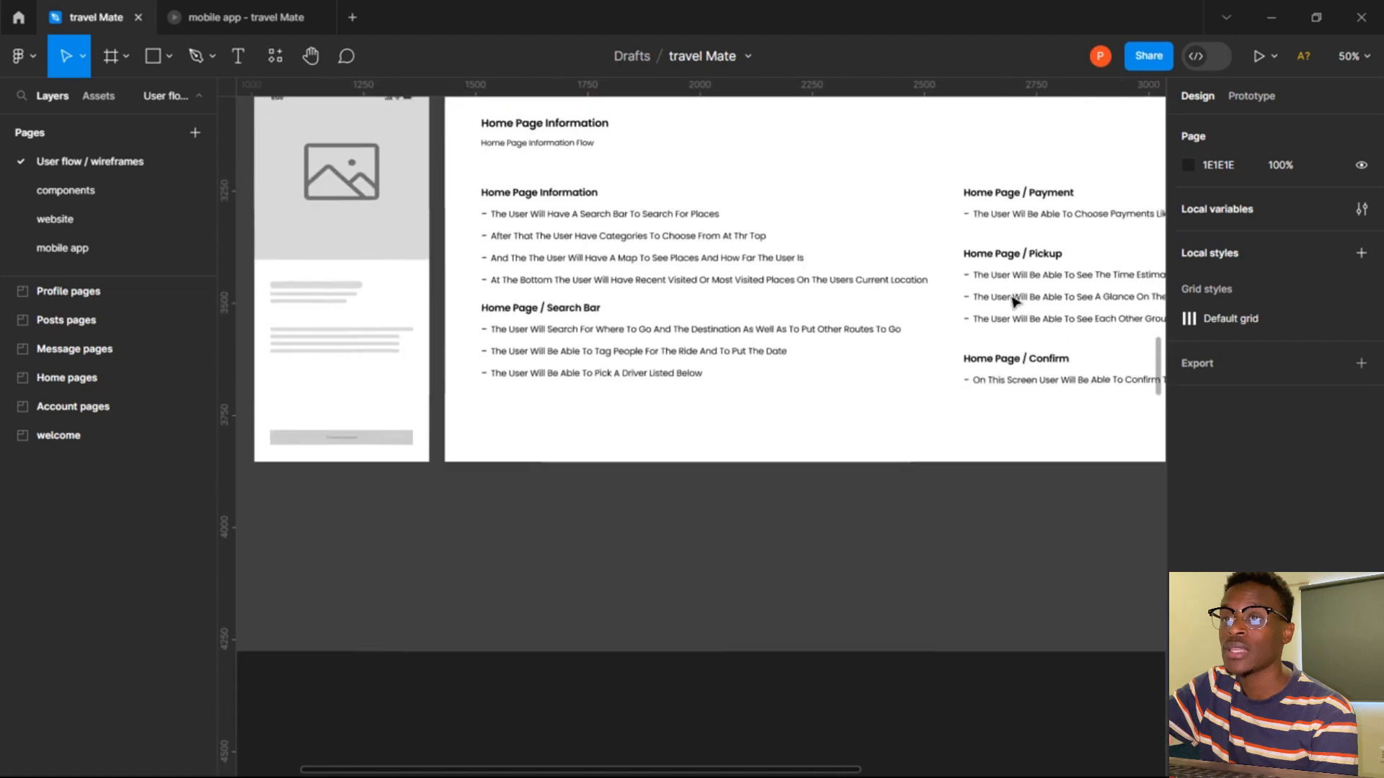
{"action": "scroll", "coordinate": [1013, 301], "scroll_direction": "up", "scroll_amount": 4}
{"action": "scroll", "coordinate": [1013, 301], "scroll_direction": "left", "scroll_amount": 3}
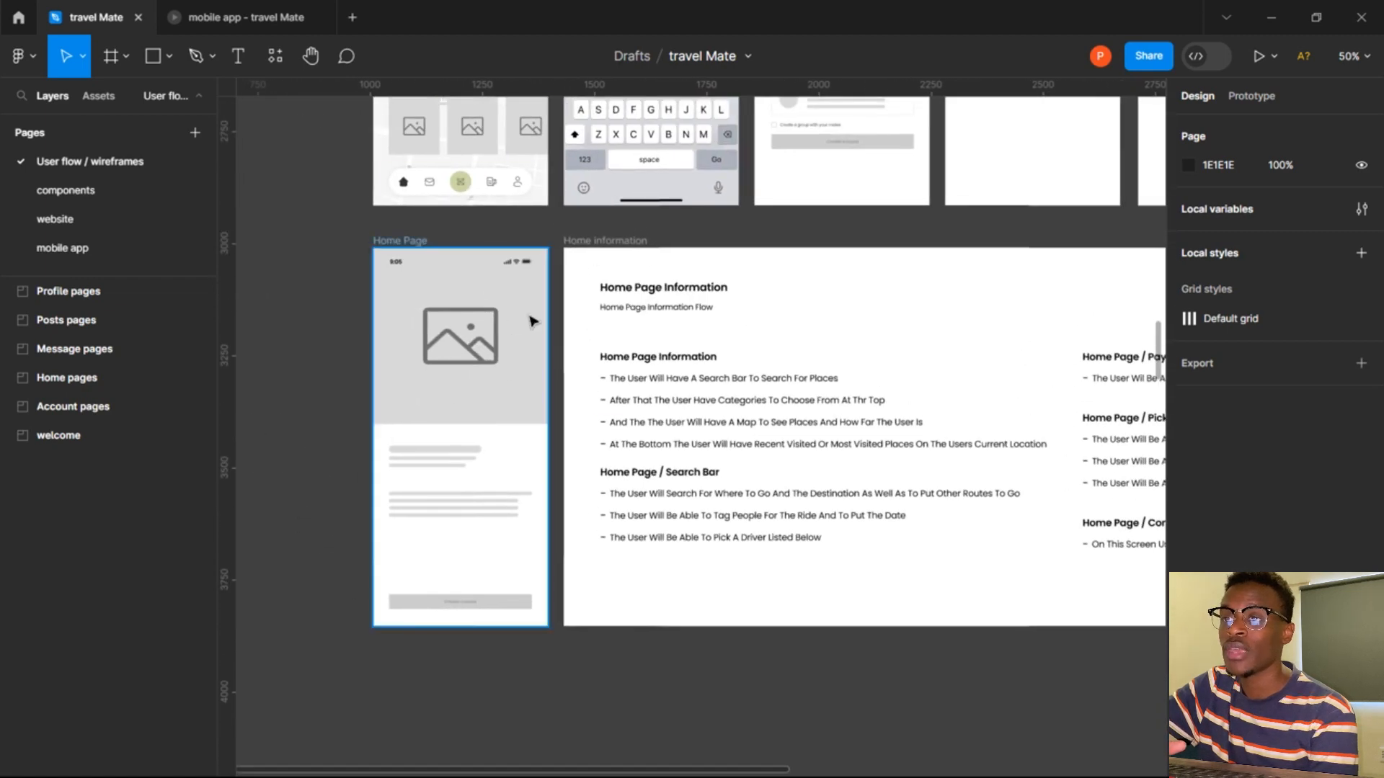
{"action": "scroll", "coordinate": [479, 402], "scroll_direction": "up", "scroll_amount": 5}
{"action": "scroll", "coordinate": [478, 402], "scroll_direction": "right", "scroll_amount": 1}
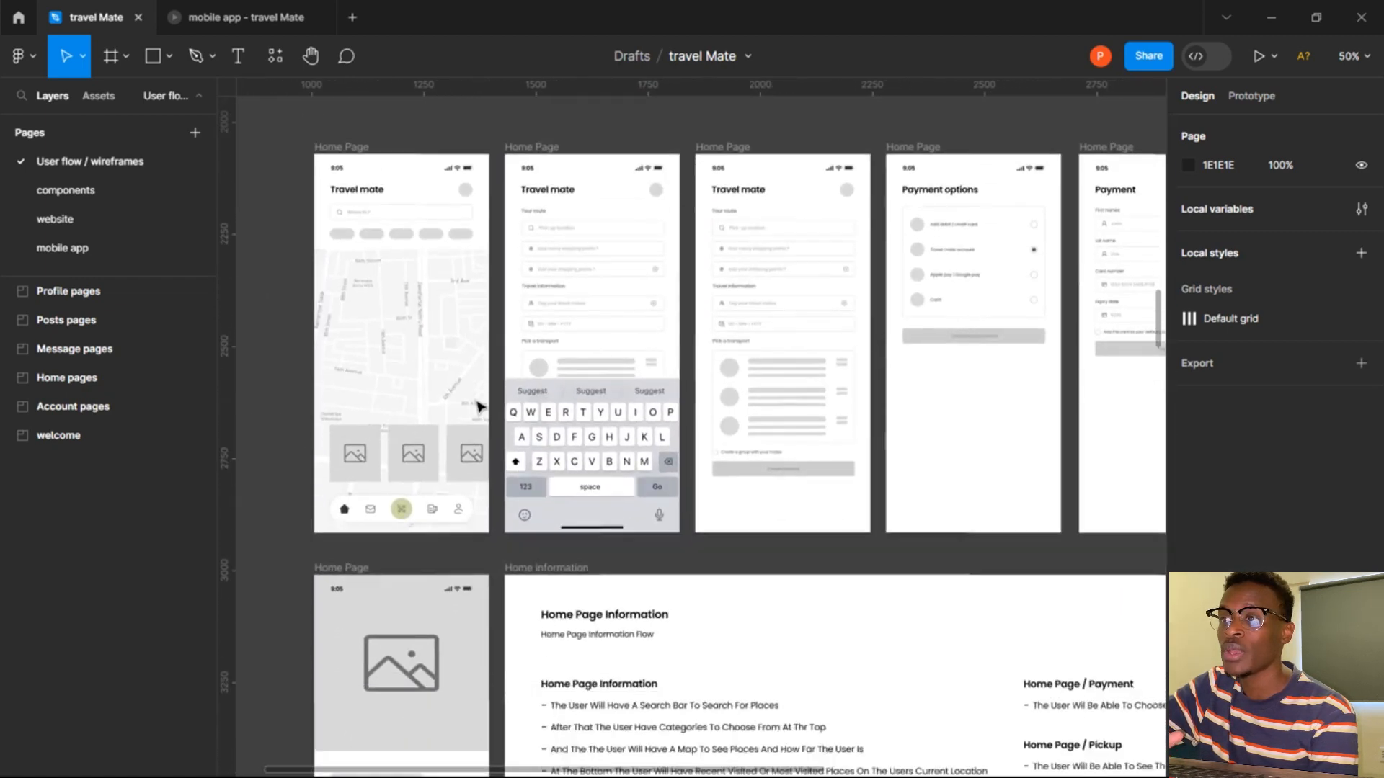
{"action": "scroll", "coordinate": [479, 407], "scroll_direction": "down", "scroll_amount": 1}
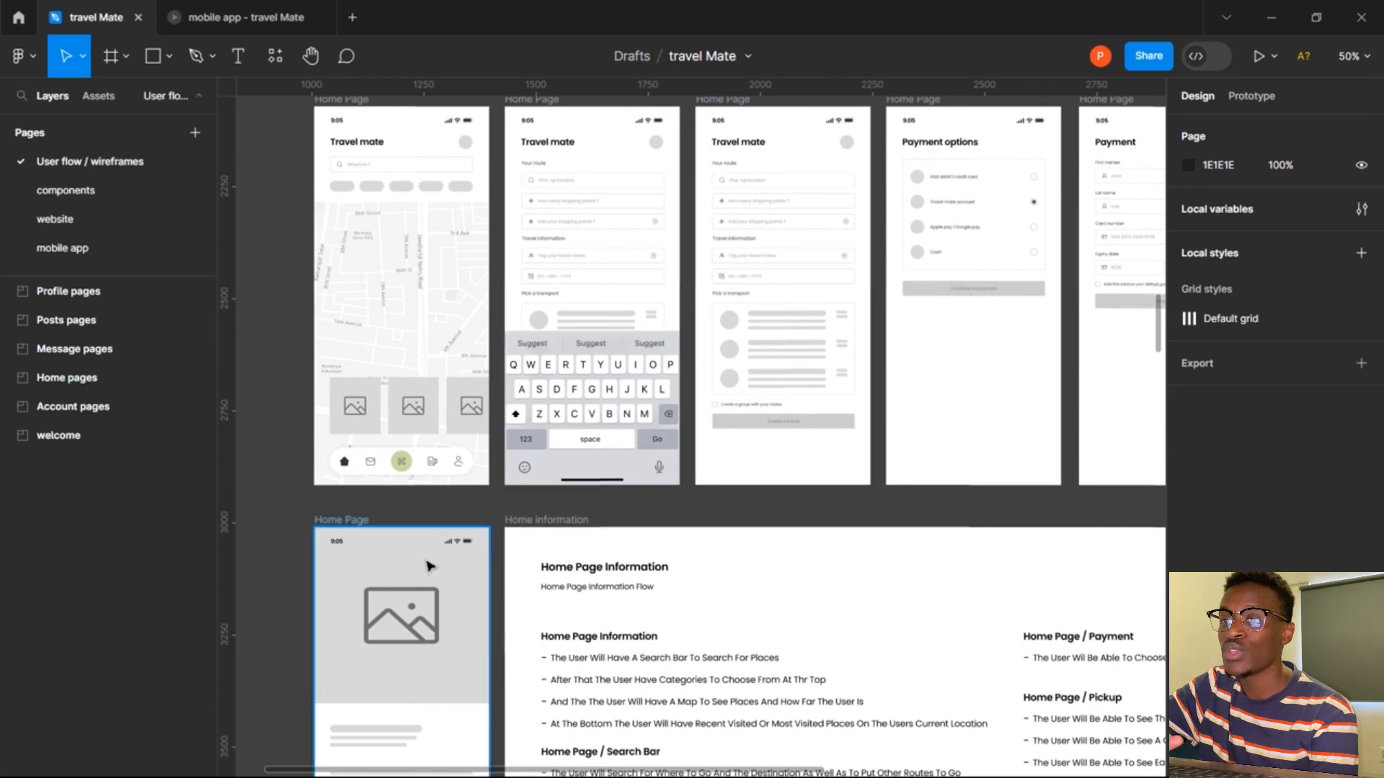
{"action": "scroll", "coordinate": [430, 567], "scroll_direction": "down", "scroll_amount": 5}
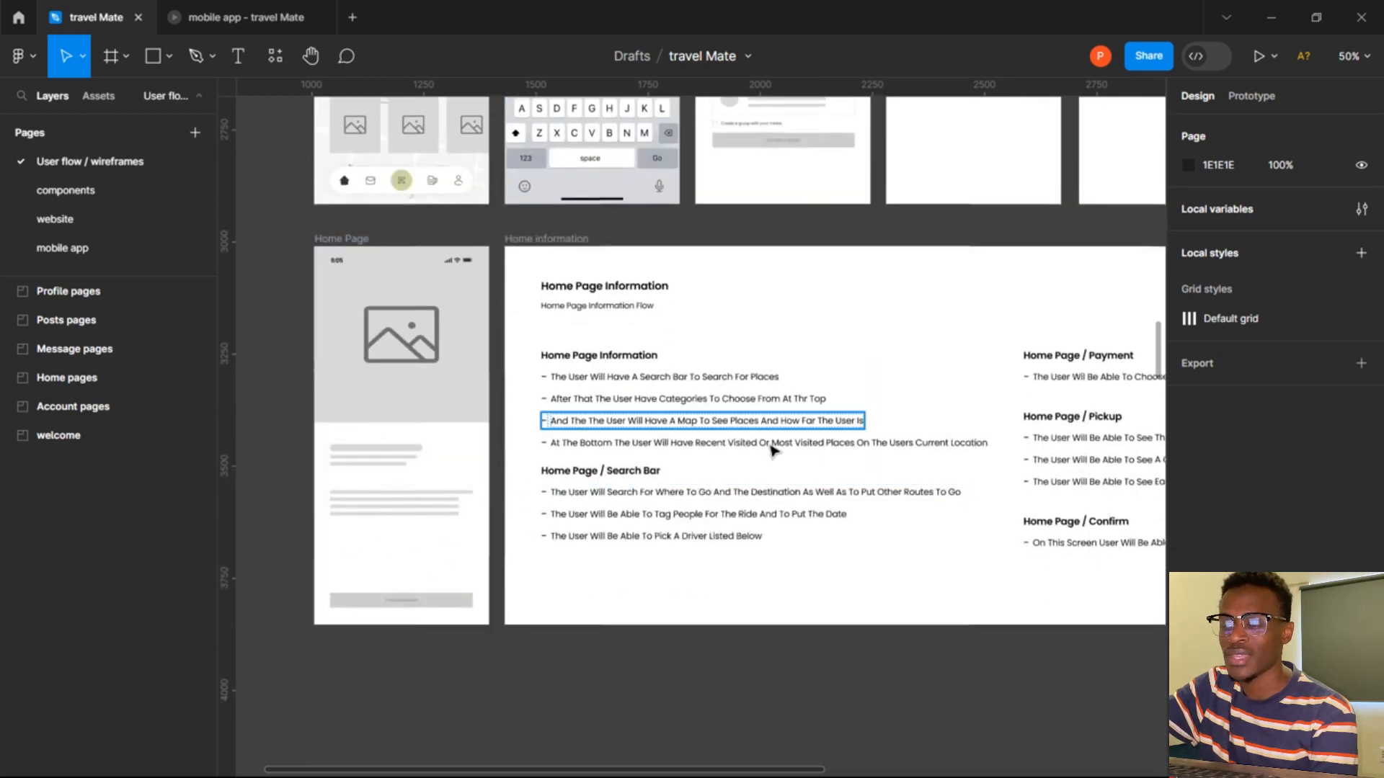
Examine the Message Page wireframes for inbox, chat, profile and call, and the message information notes in the Message pages section.
{"action": "scroll", "coordinate": [796, 501], "scroll_direction": "down", "scroll_amount": 18}
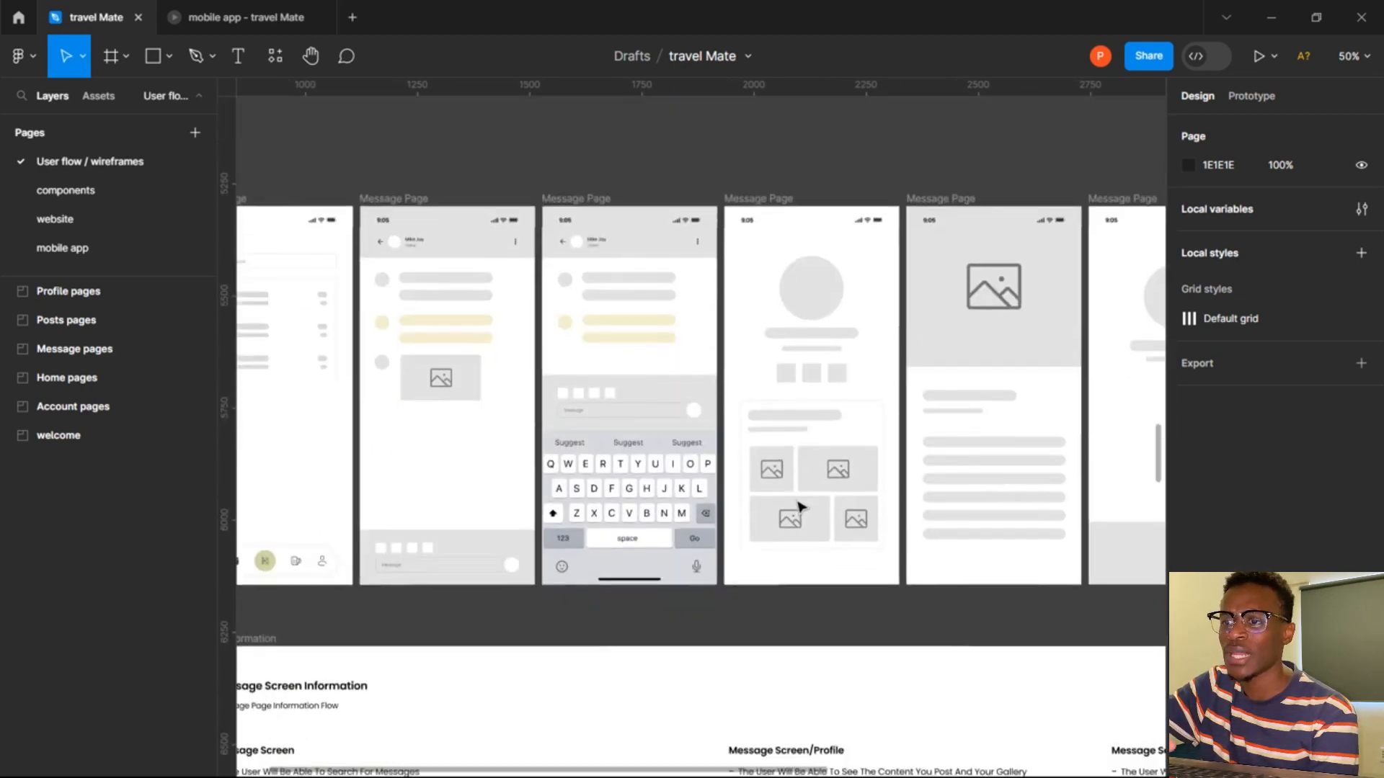
{"action": "scroll", "coordinate": [799, 507], "scroll_direction": "left", "scroll_amount": 5}
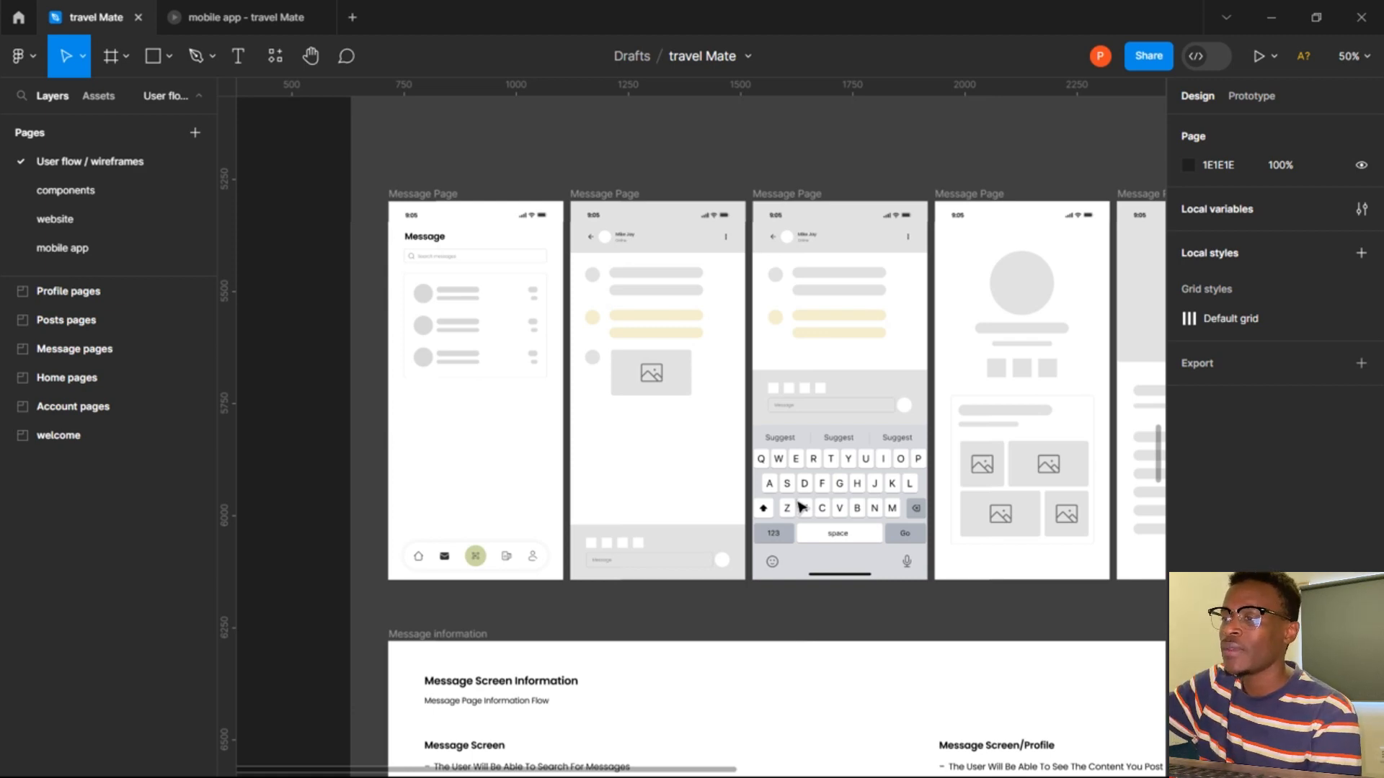
{"action": "scroll", "coordinate": [802, 507], "scroll_direction": "right", "scroll_amount": 3}
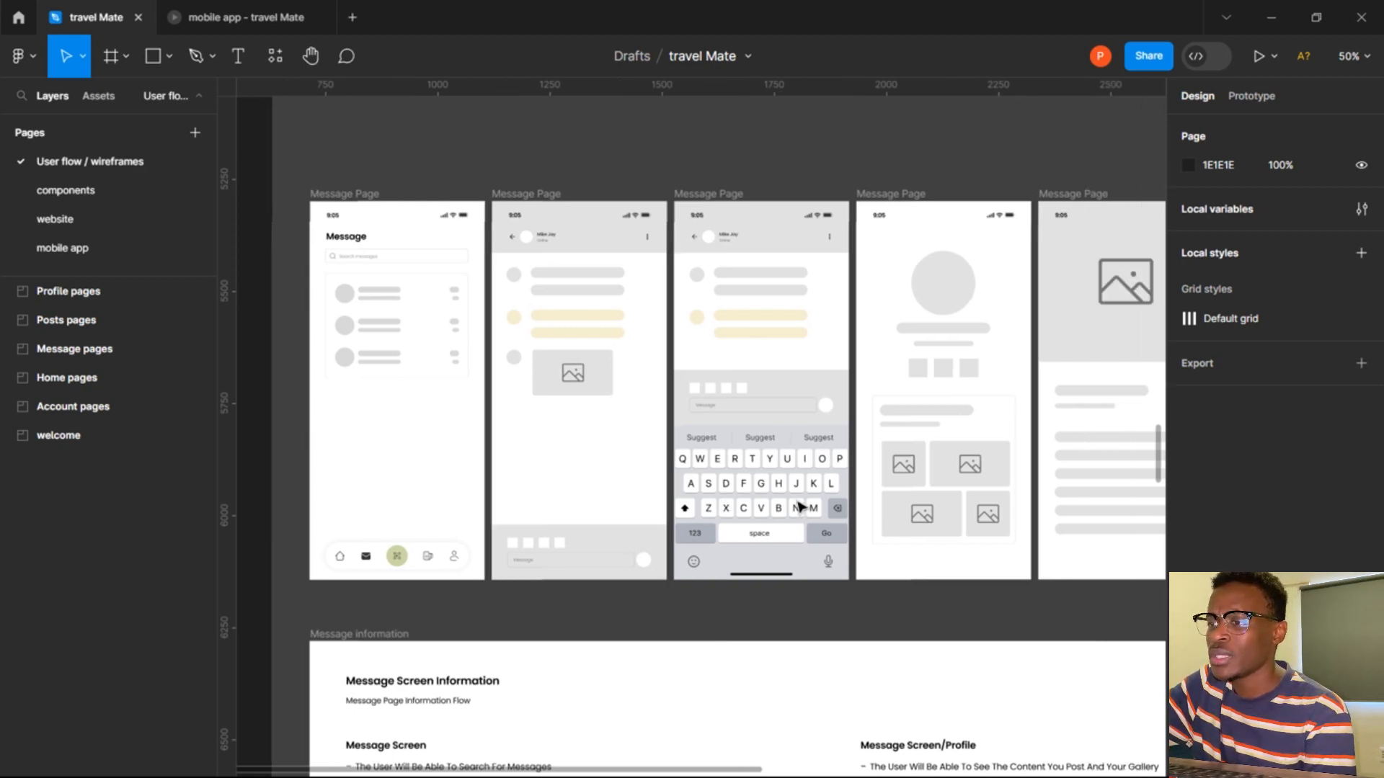
{"action": "scroll", "coordinate": [802, 507], "scroll_direction": "right", "scroll_amount": 2}
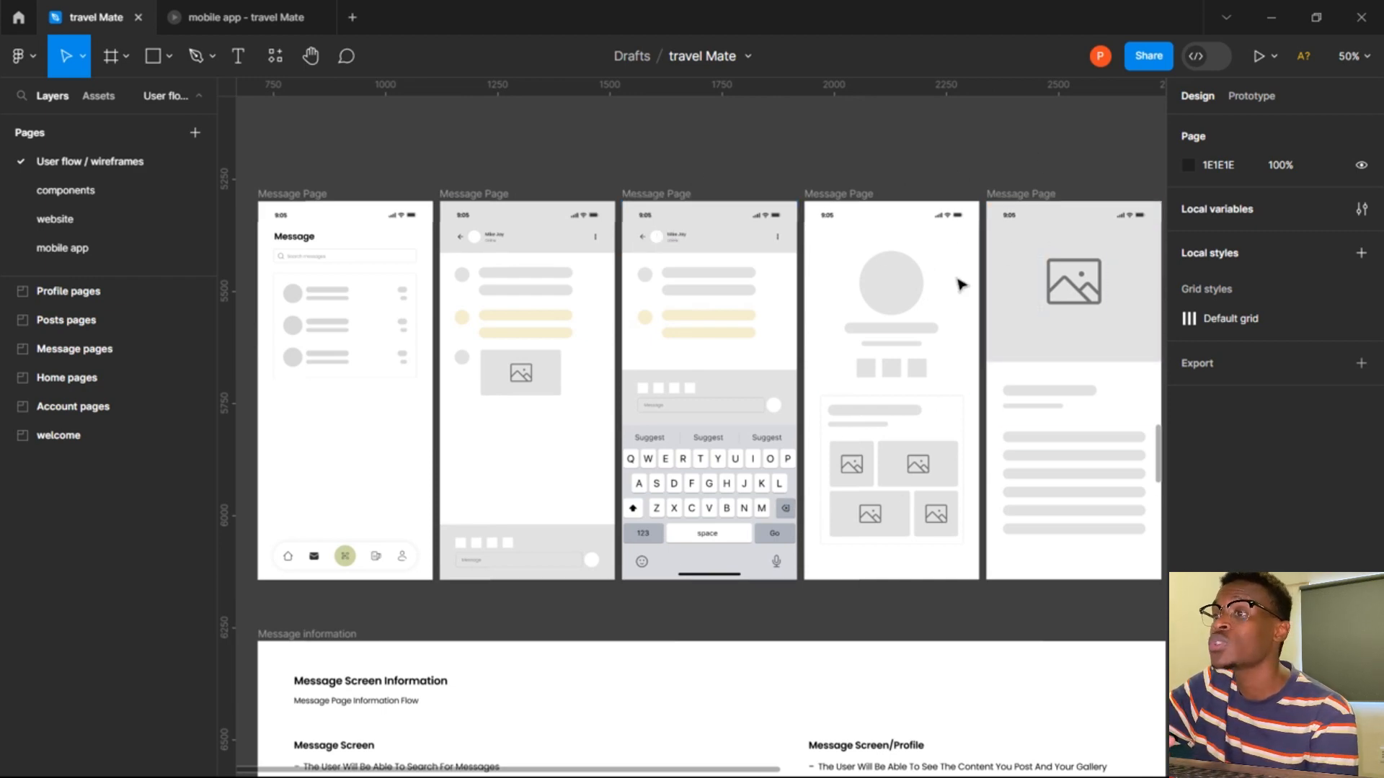
{"action": "scroll", "coordinate": [960, 285], "scroll_direction": "right", "scroll_amount": 5}
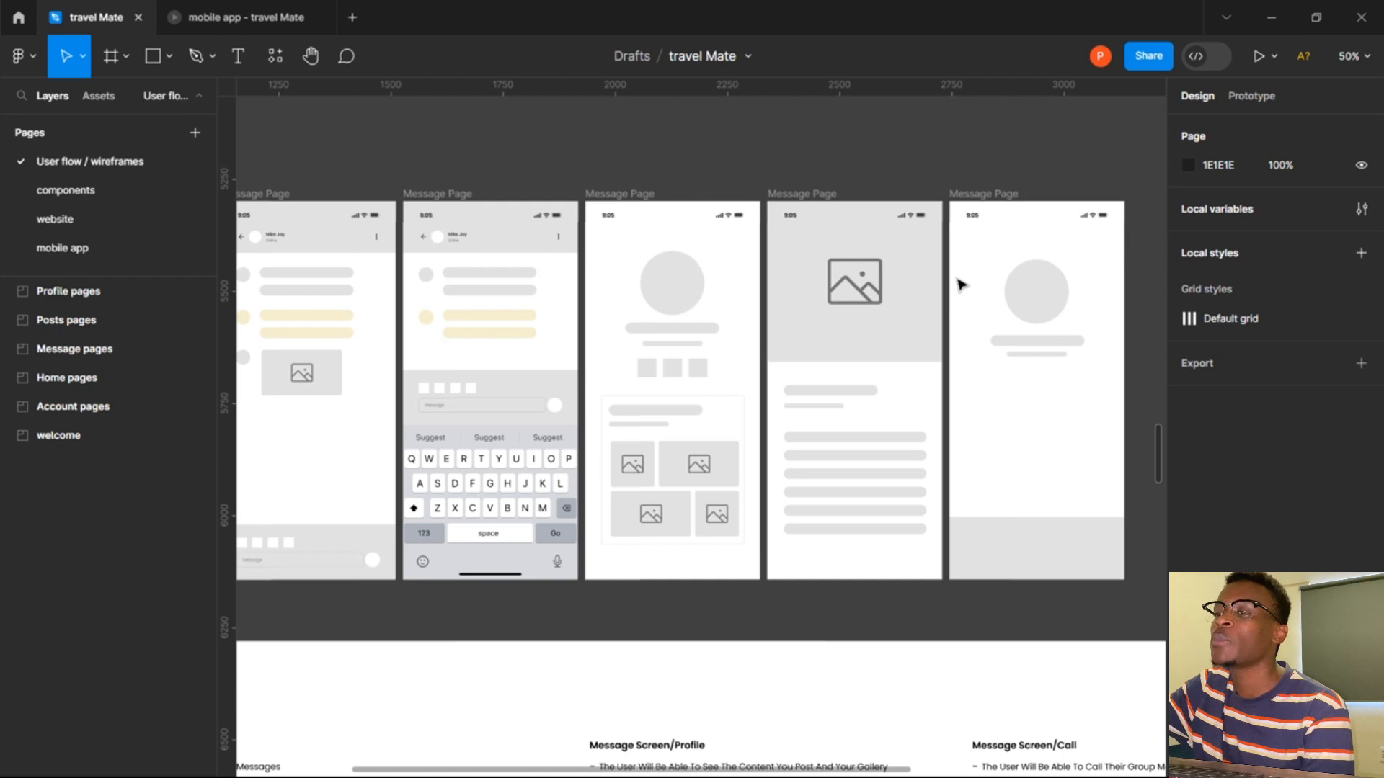
{"action": "scroll", "coordinate": [961, 285], "scroll_direction": "left", "scroll_amount": 5}
{"action": "scroll", "coordinate": [961, 284], "scroll_direction": "down", "scroll_amount": 10}
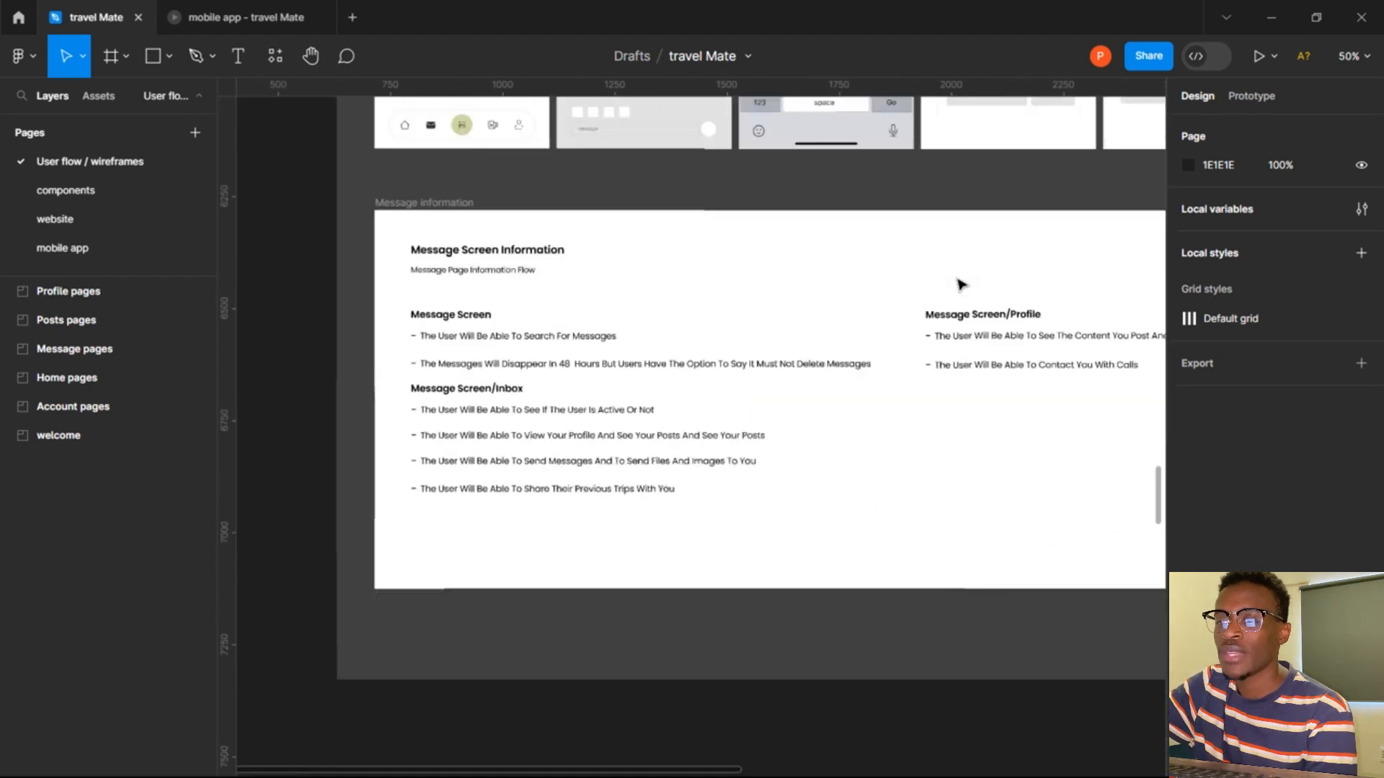
Review the three Posts Page wireframes and the Post Screen Information notes in the Posts pages section.
{"action": "scroll", "coordinate": [961, 285], "scroll_direction": "down", "scroll_amount": 15}
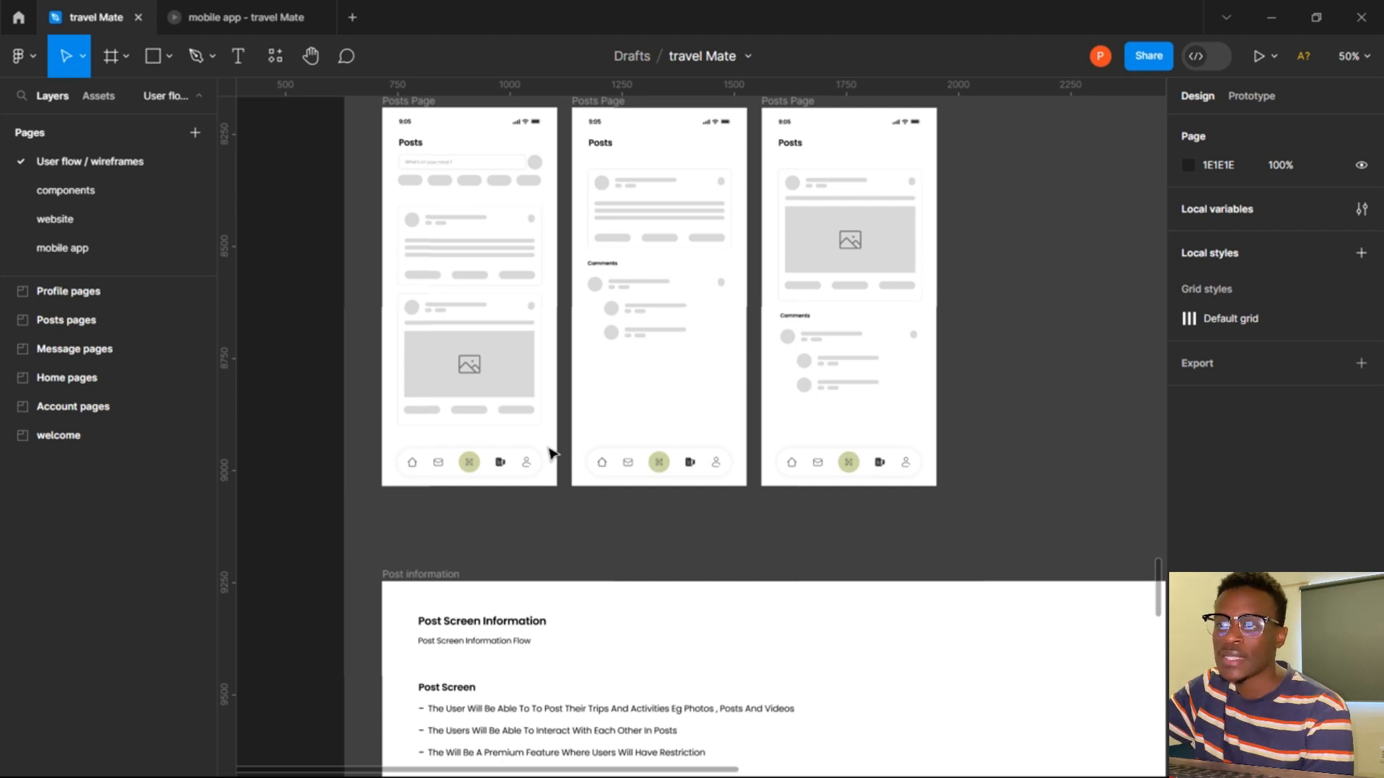
{"action": "scroll", "coordinate": [551, 453], "scroll_direction": "down", "scroll_amount": 1}
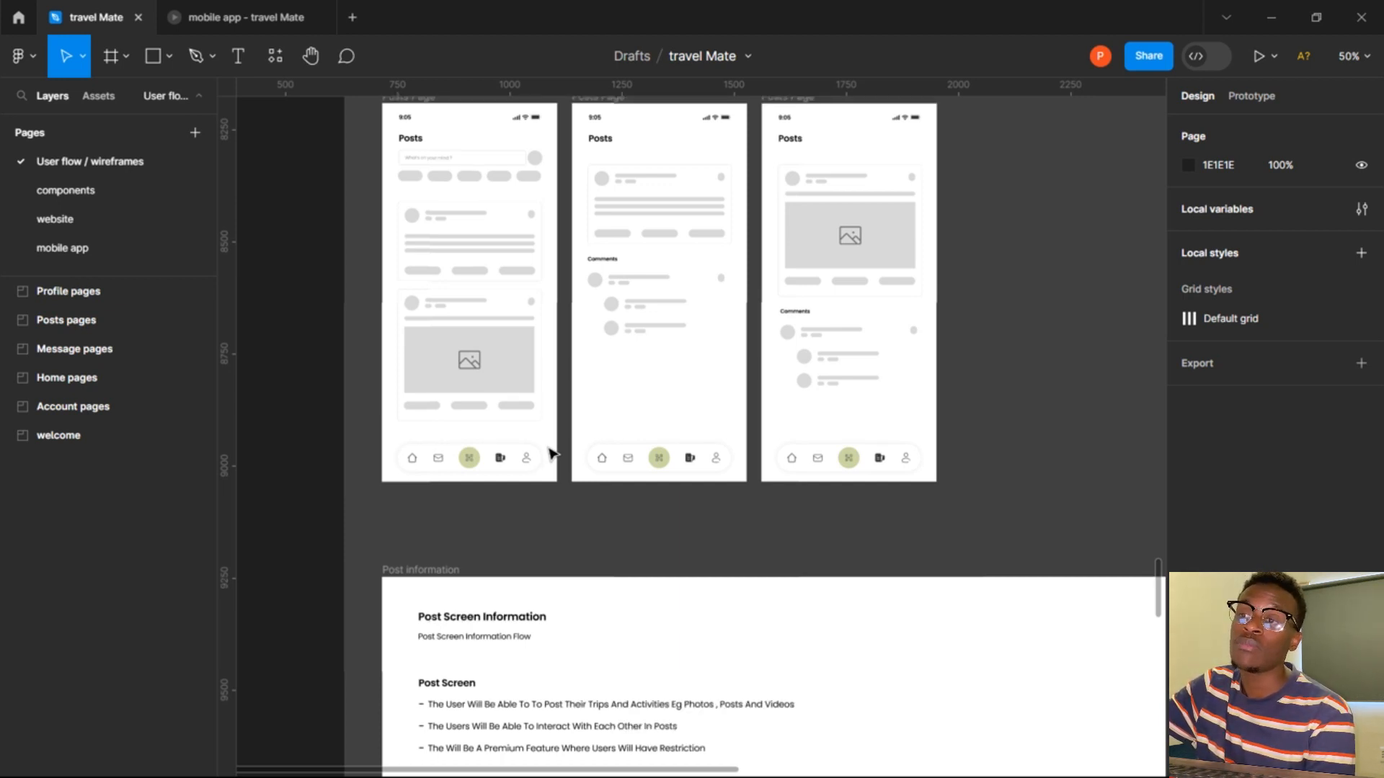
{"action": "scroll", "coordinate": [552, 453], "scroll_direction": "down", "scroll_amount": 10}
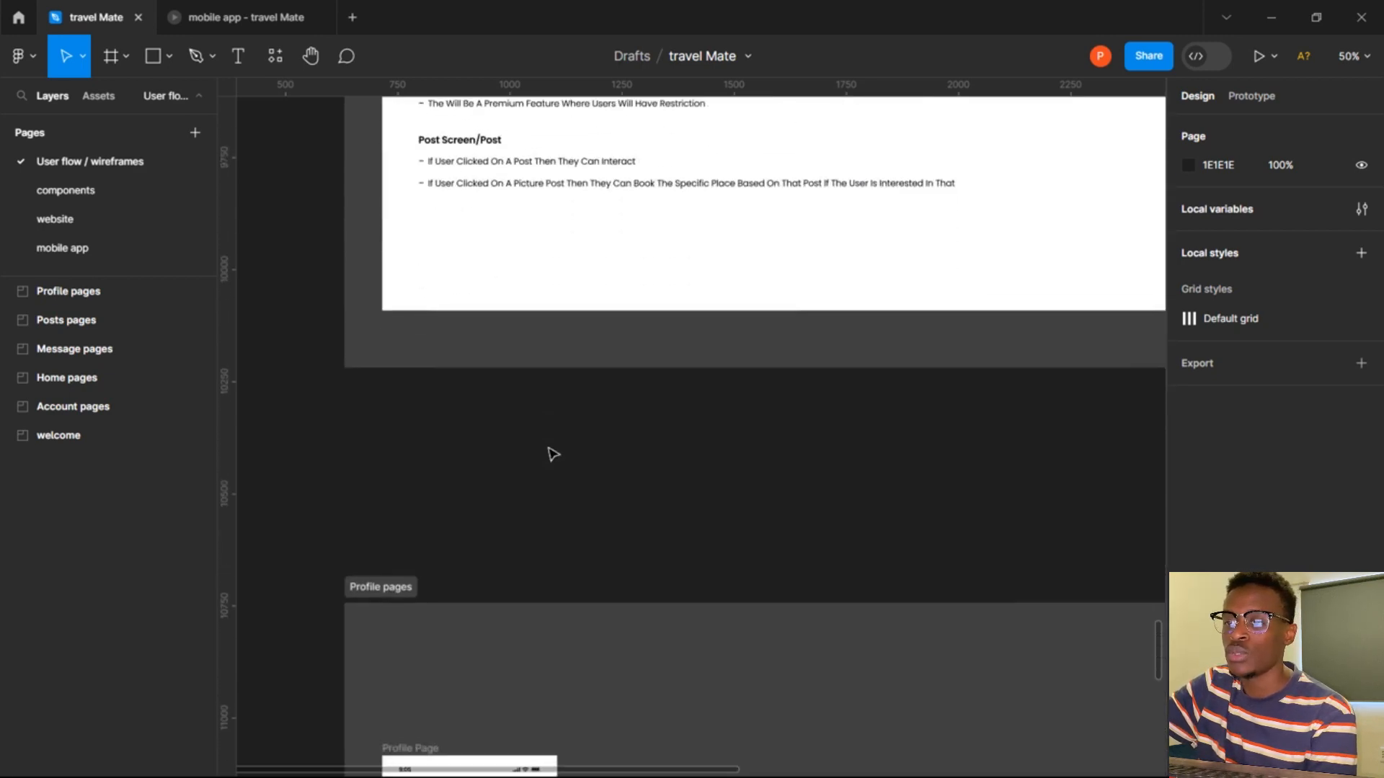
{"action": "scroll", "coordinate": [551, 452], "scroll_direction": "up", "scroll_amount": 8}
{"action": "scroll", "coordinate": [551, 453], "scroll_direction": "down", "scroll_amount": 15}
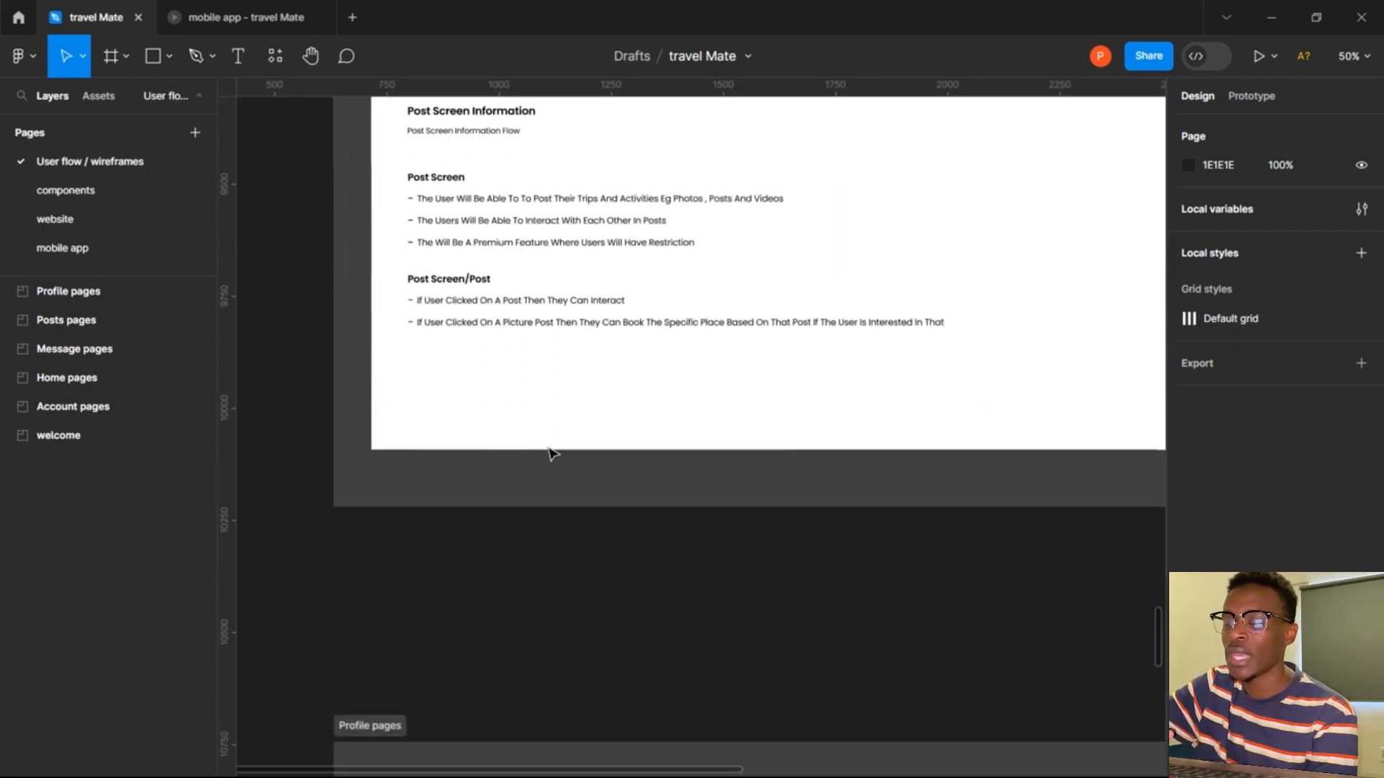
Examine the Profile Page wireframe and the Profile information frame in the Profile pages section.
{"action": "scroll", "coordinate": [552, 453], "scroll_direction": "down", "scroll_amount": 2}
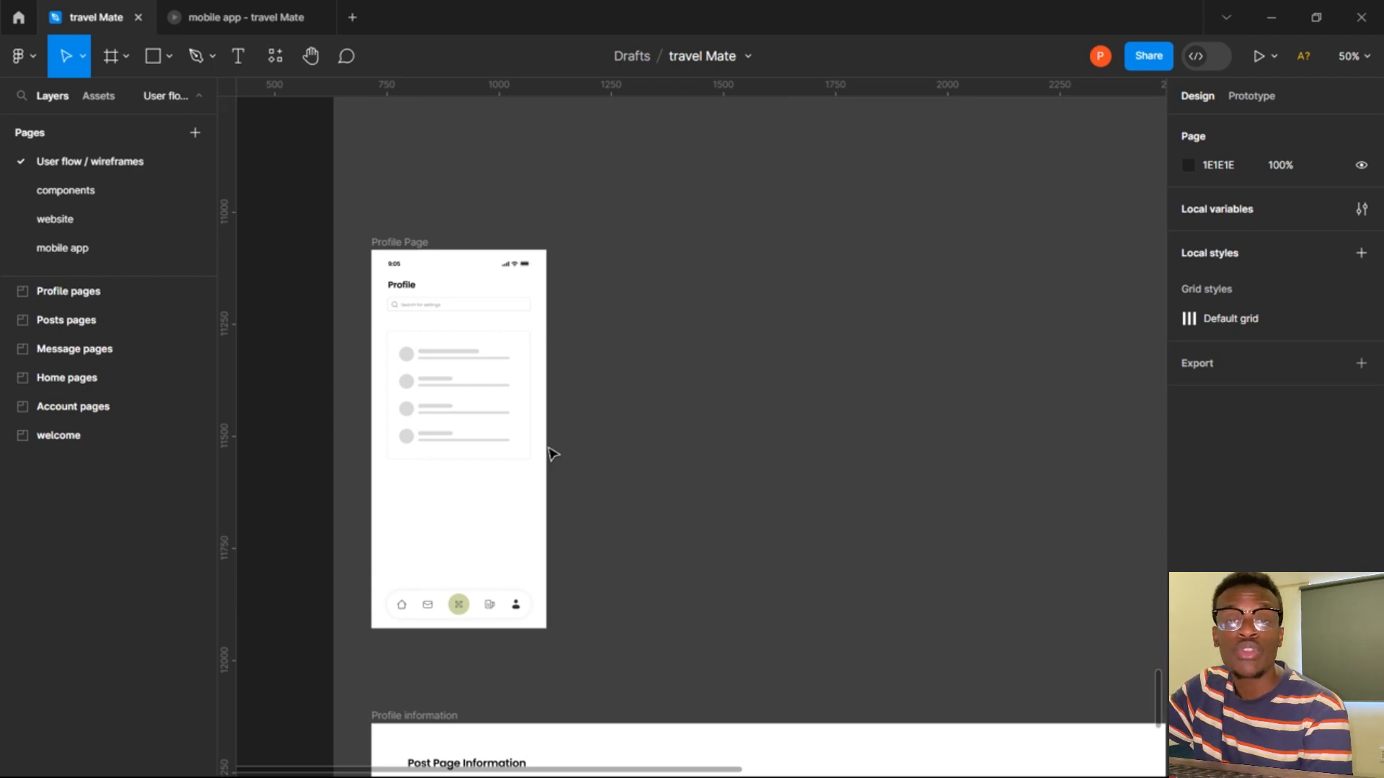
{"action": "scroll", "coordinate": [551, 453], "scroll_direction": "down", "scroll_amount": 3}
{"action": "scroll", "coordinate": [552, 452], "scroll_direction": "down", "scroll_amount": 10}
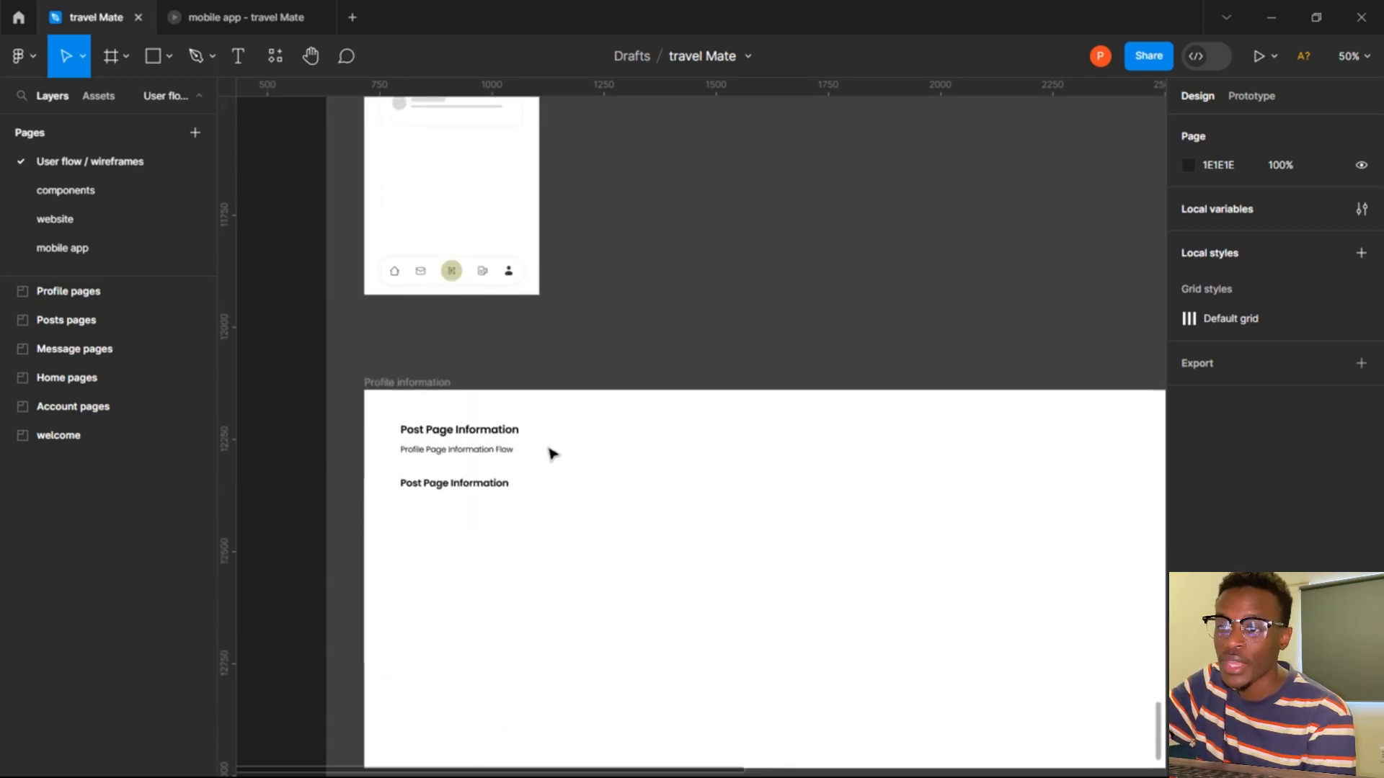
{"action": "scroll", "coordinate": [549, 452], "scroll_direction": "down", "scroll_amount": 3}
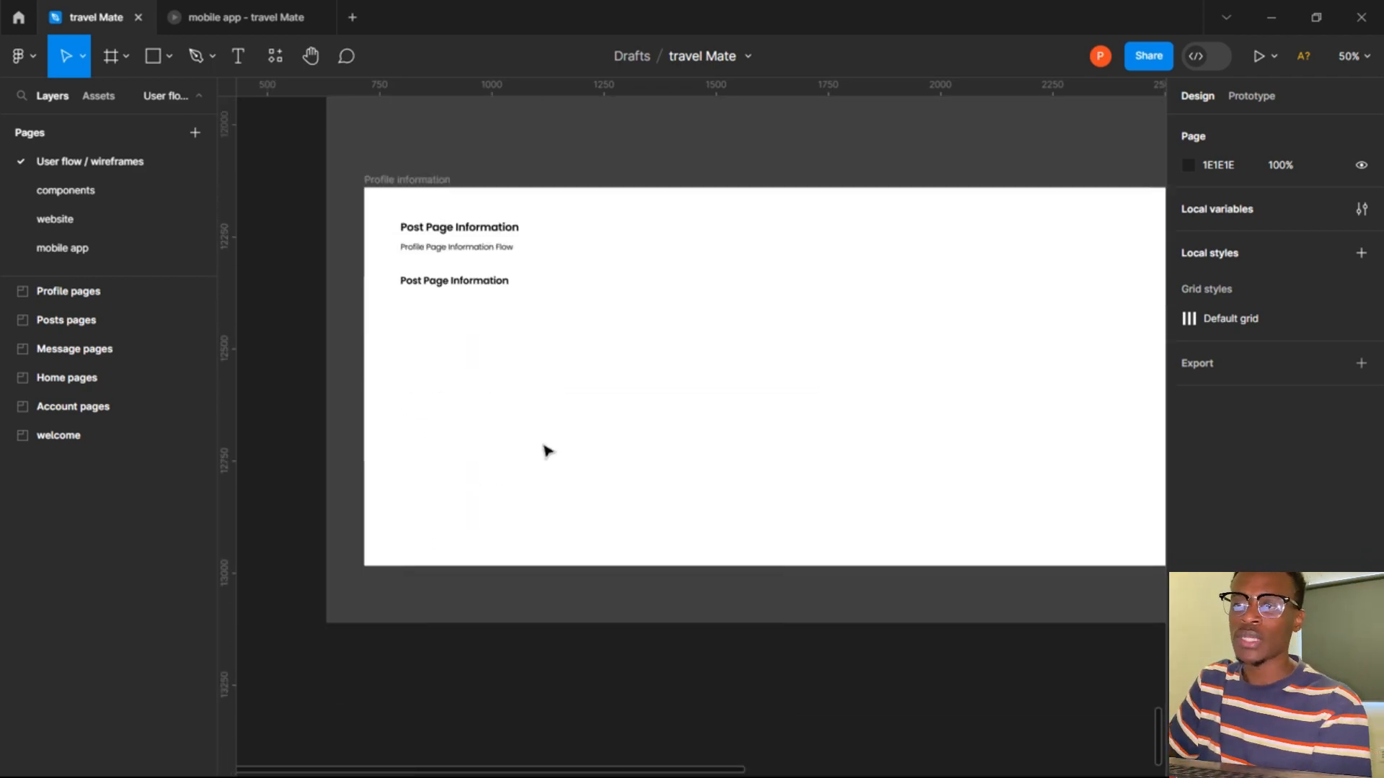
{"action": "scroll", "coordinate": [569, 389], "scroll_direction": "up", "scroll_amount": 6}
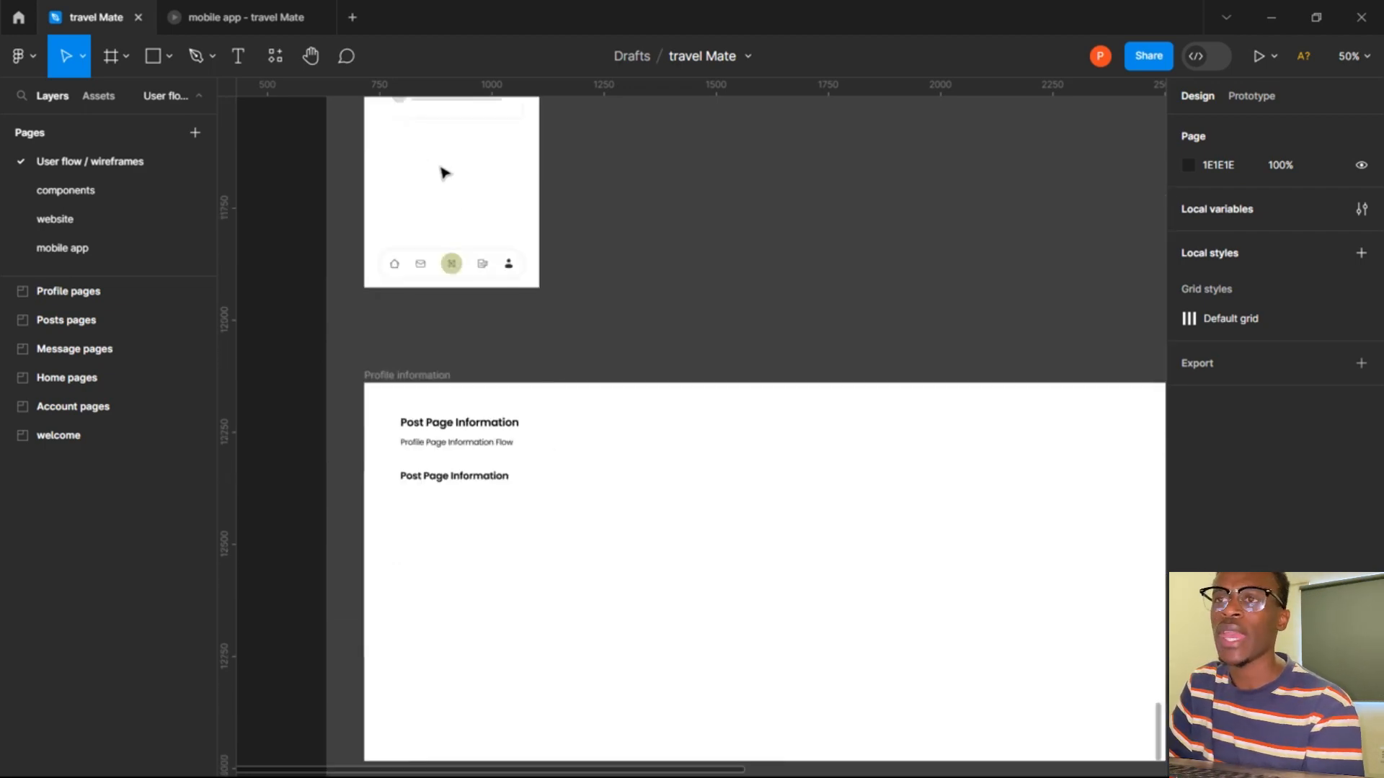
Switch to the mobile app design page and review the four Travel Mate welcome screens.
{"action": "left_click", "coordinate": [101, 247]}
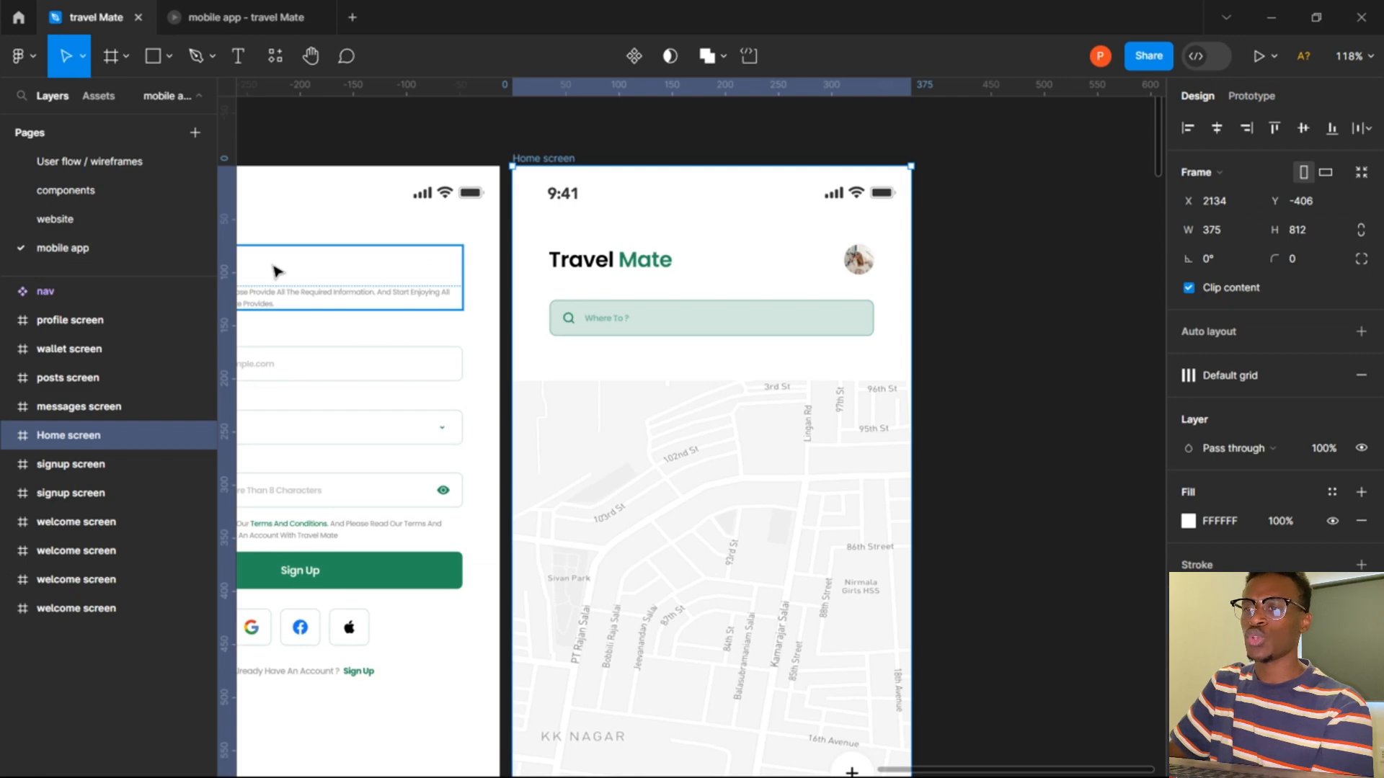
{"action": "left_click_drag", "start_coordinate": [445, 323], "coordinate": [929, 306]}
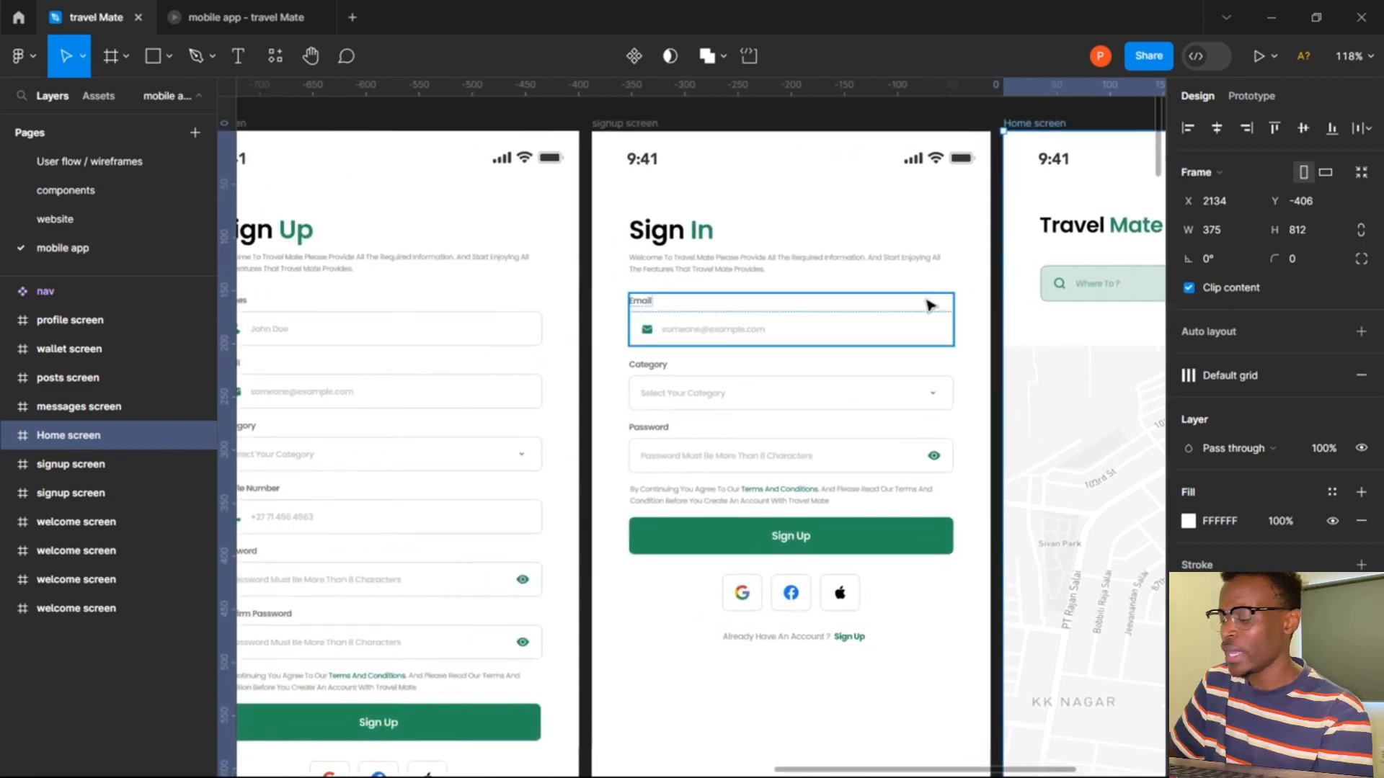
{"action": "key", "text": "ctrl+minus"}
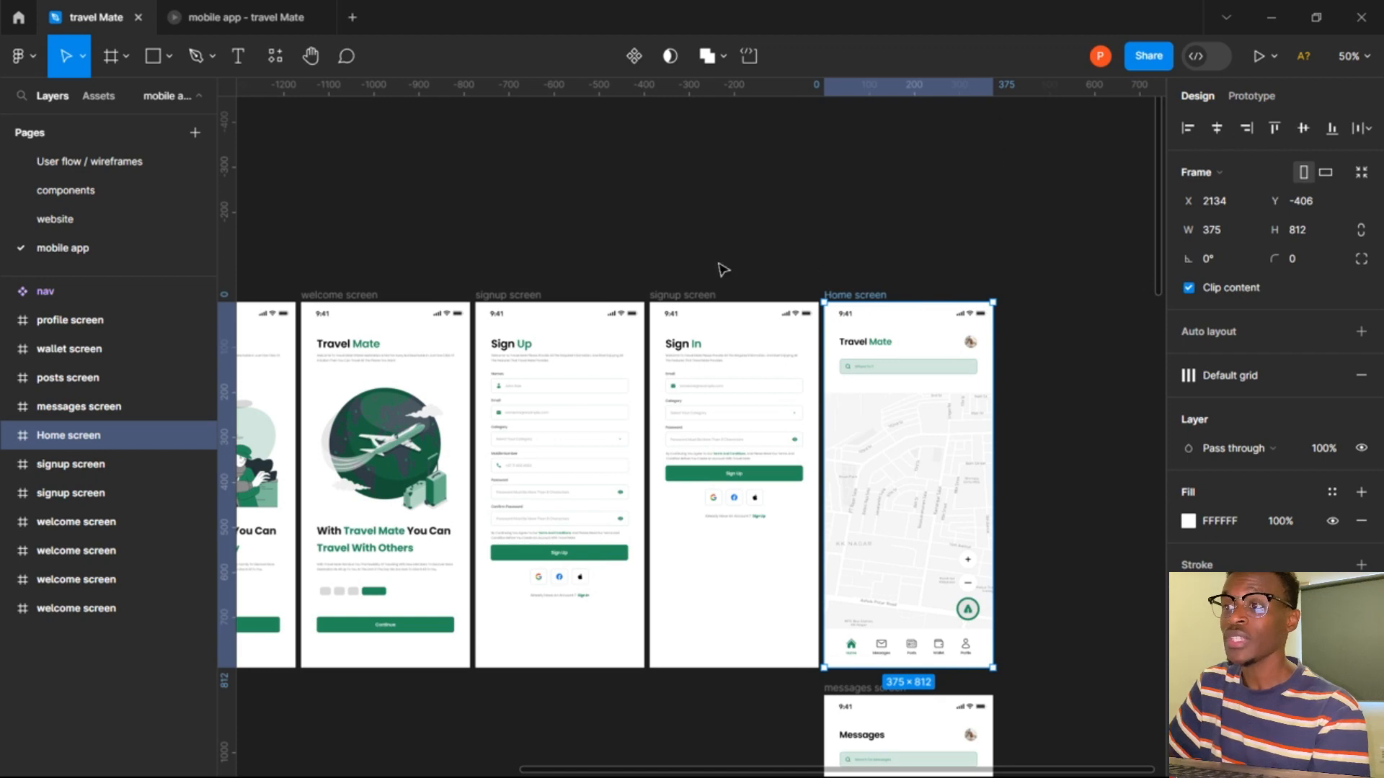
{"action": "scroll", "coordinate": [692, 245], "scroll_direction": "left", "scroll_amount": 5}
{"action": "scroll", "coordinate": [852, 184], "scroll_direction": "left", "scroll_amount": 5}
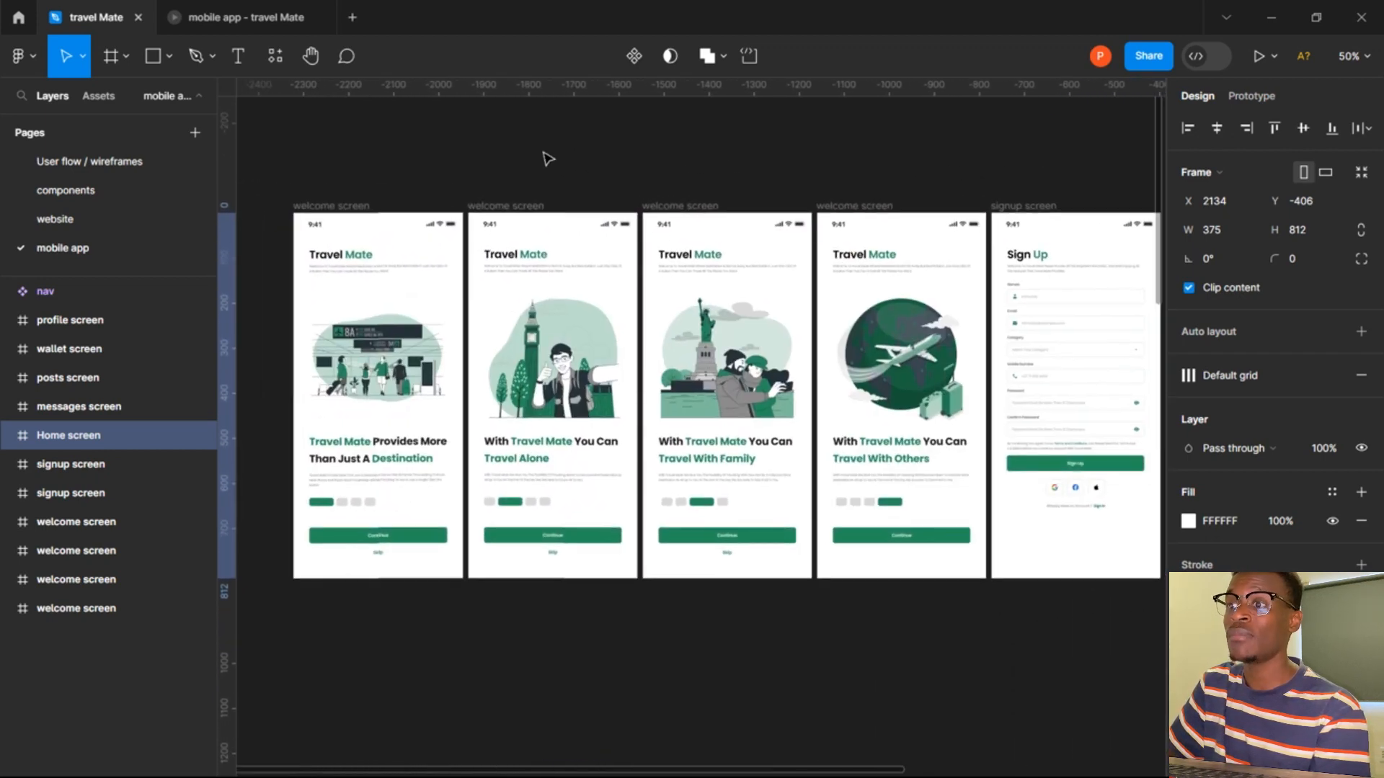
{"action": "left_click_drag", "start_coordinate": [290, 186], "coordinate": [371, 224]}
{"action": "left_click_drag", "start_coordinate": [514, 384], "coordinate": [800, 427]}
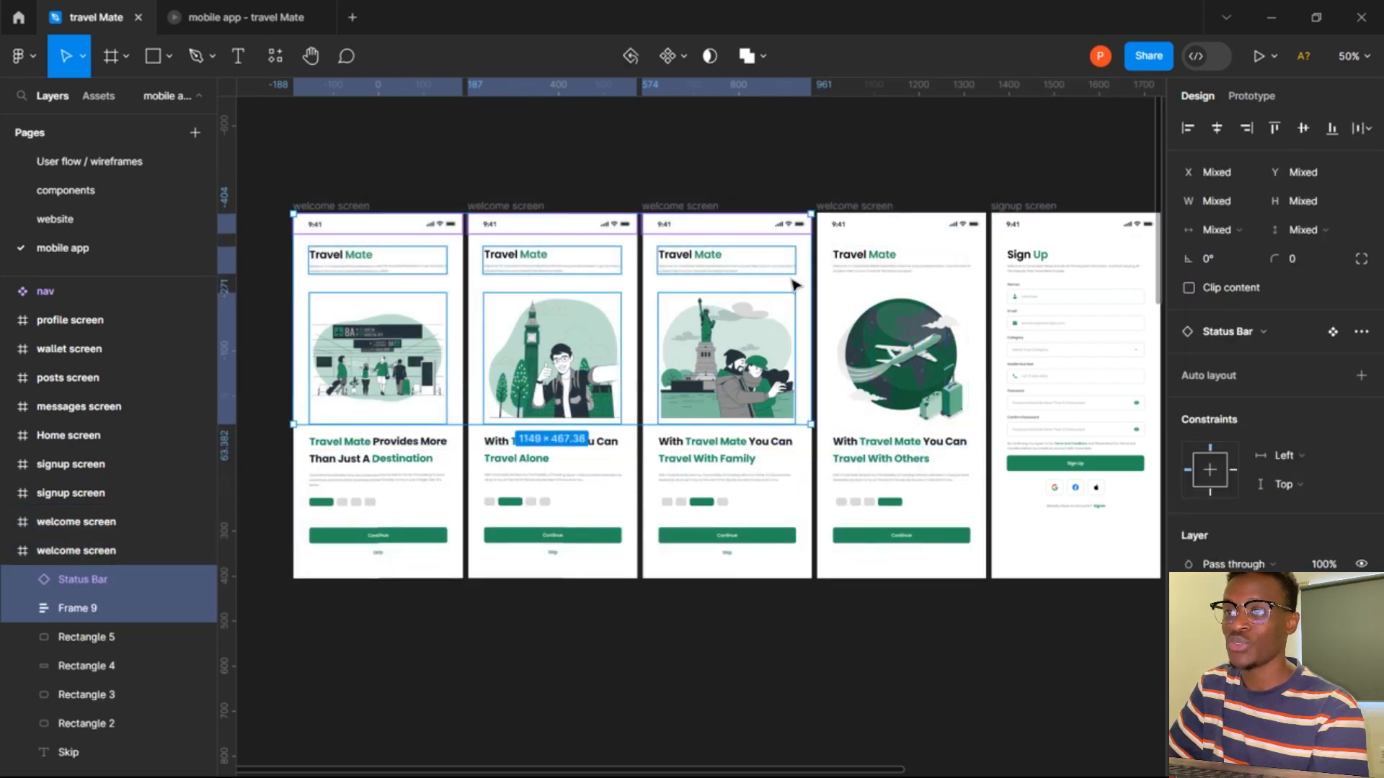
{"action": "left_click", "coordinate": [799, 198]}
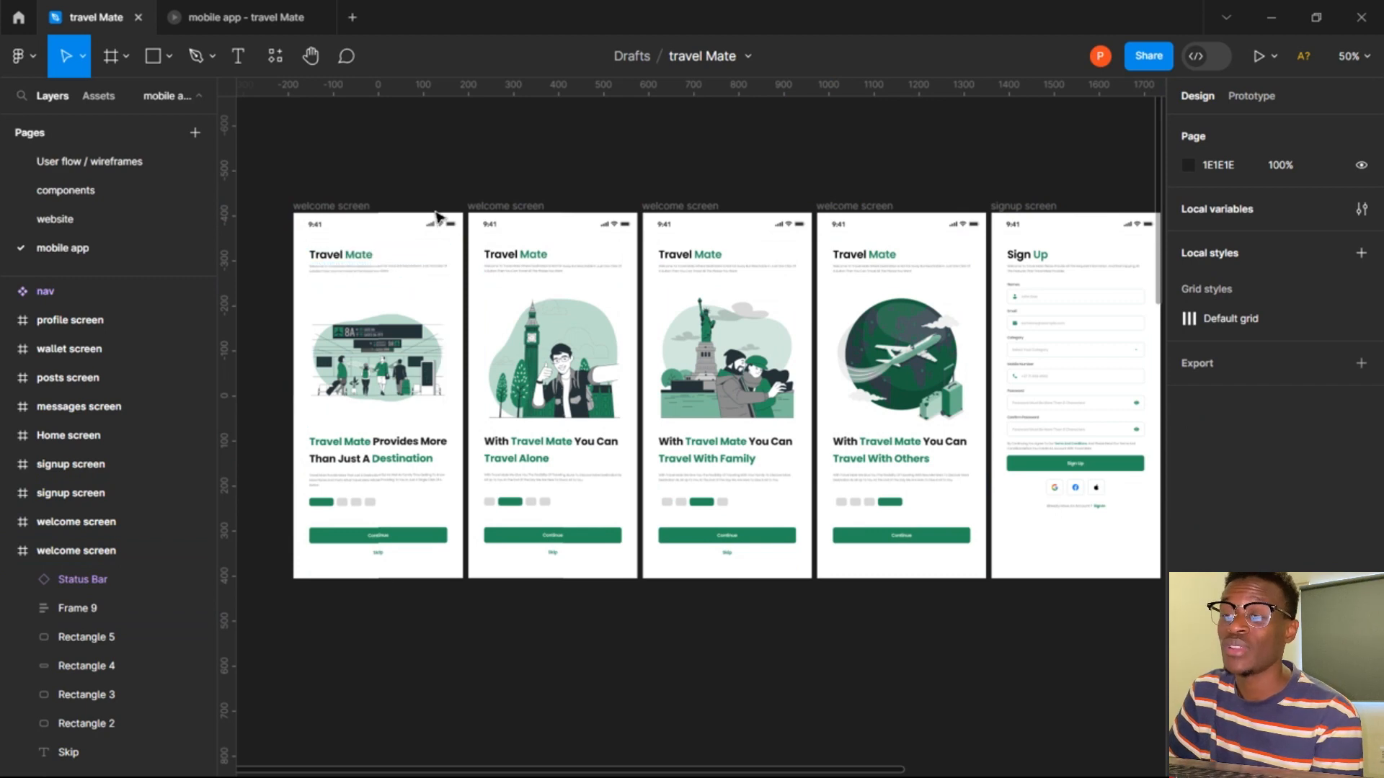
{"action": "left_click_drag", "start_coordinate": [301, 164], "coordinate": [441, 180]}
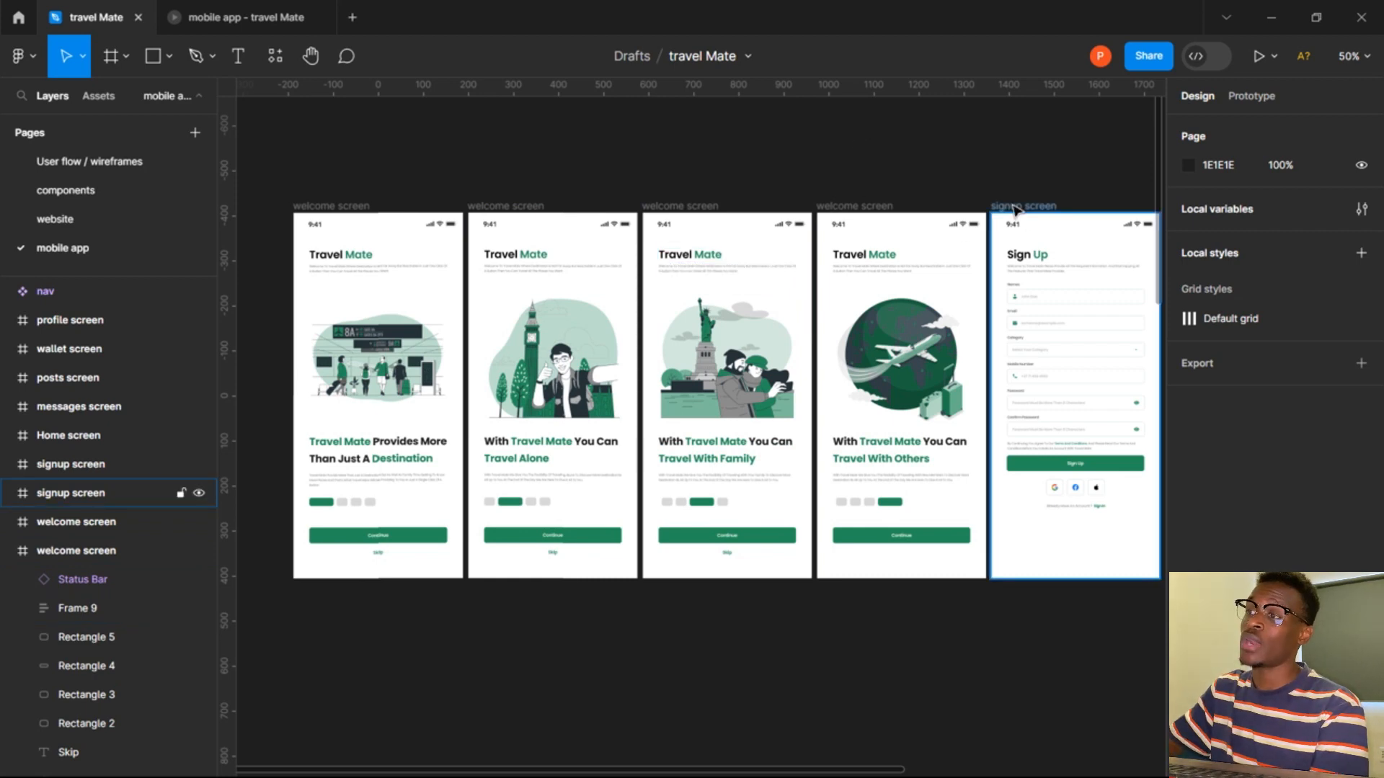
Examine the Sign Up screen's form fields, terms text, social sign-up options and sign-in link at 100% zoom.
{"action": "scroll", "coordinate": [1014, 209], "scroll_direction": "right", "scroll_amount": 3}
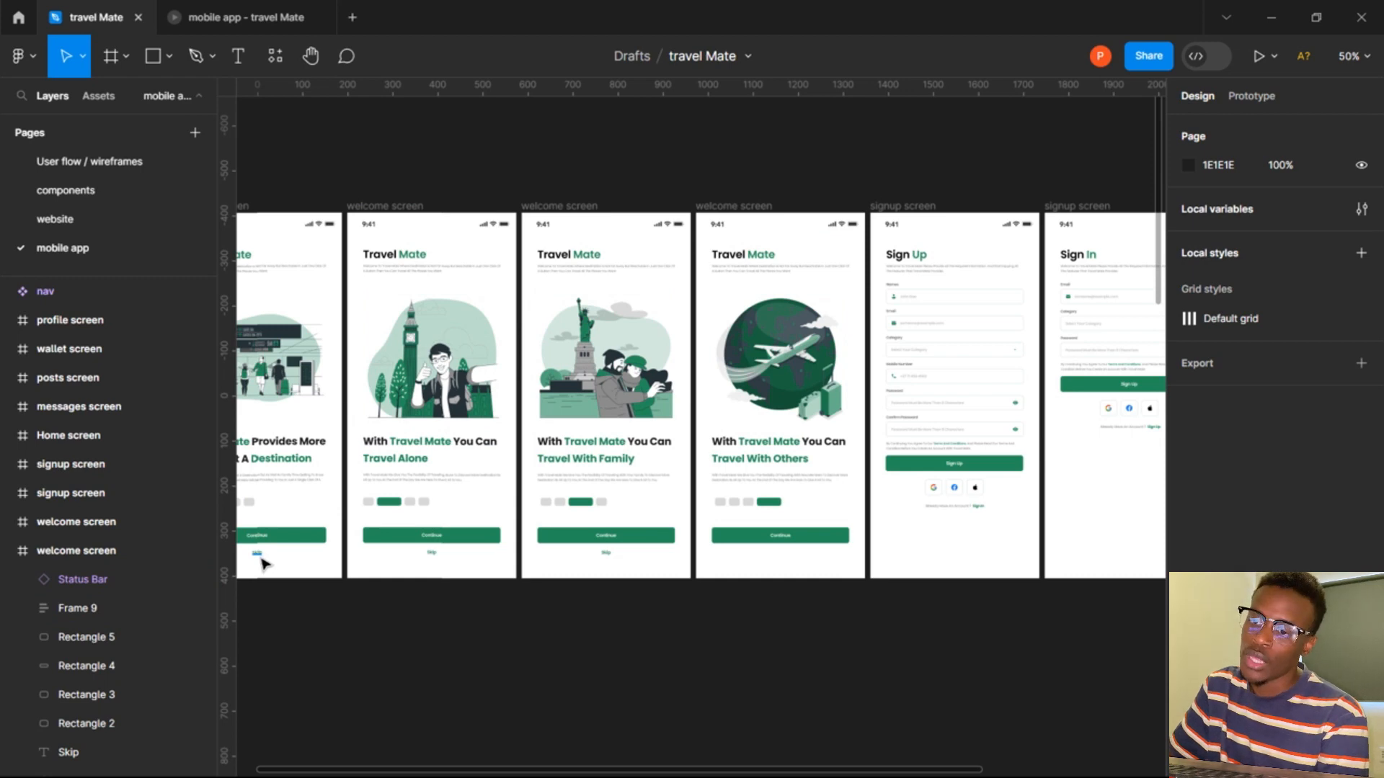
{"action": "scroll", "coordinate": [263, 563], "scroll_direction": "right", "scroll_amount": 5}
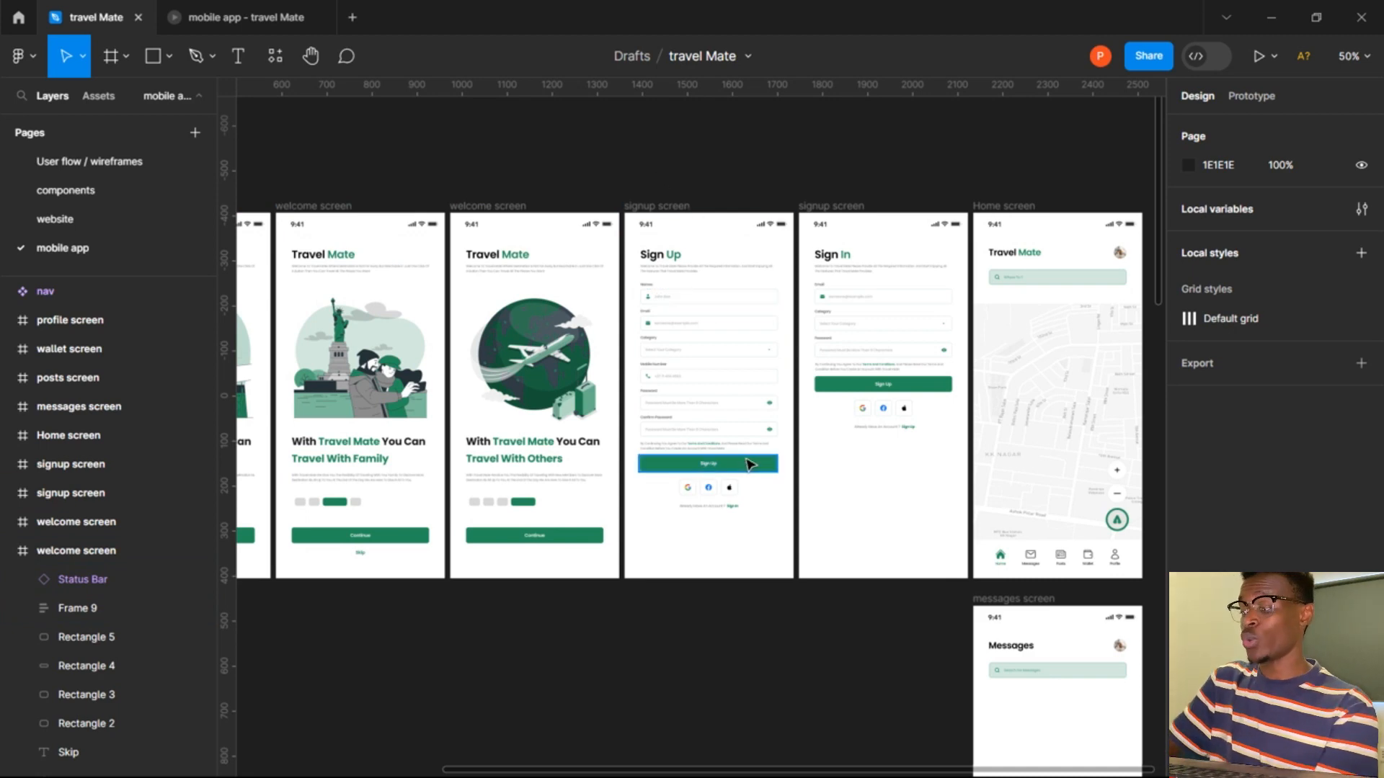
{"action": "key", "text": "shift+0"}
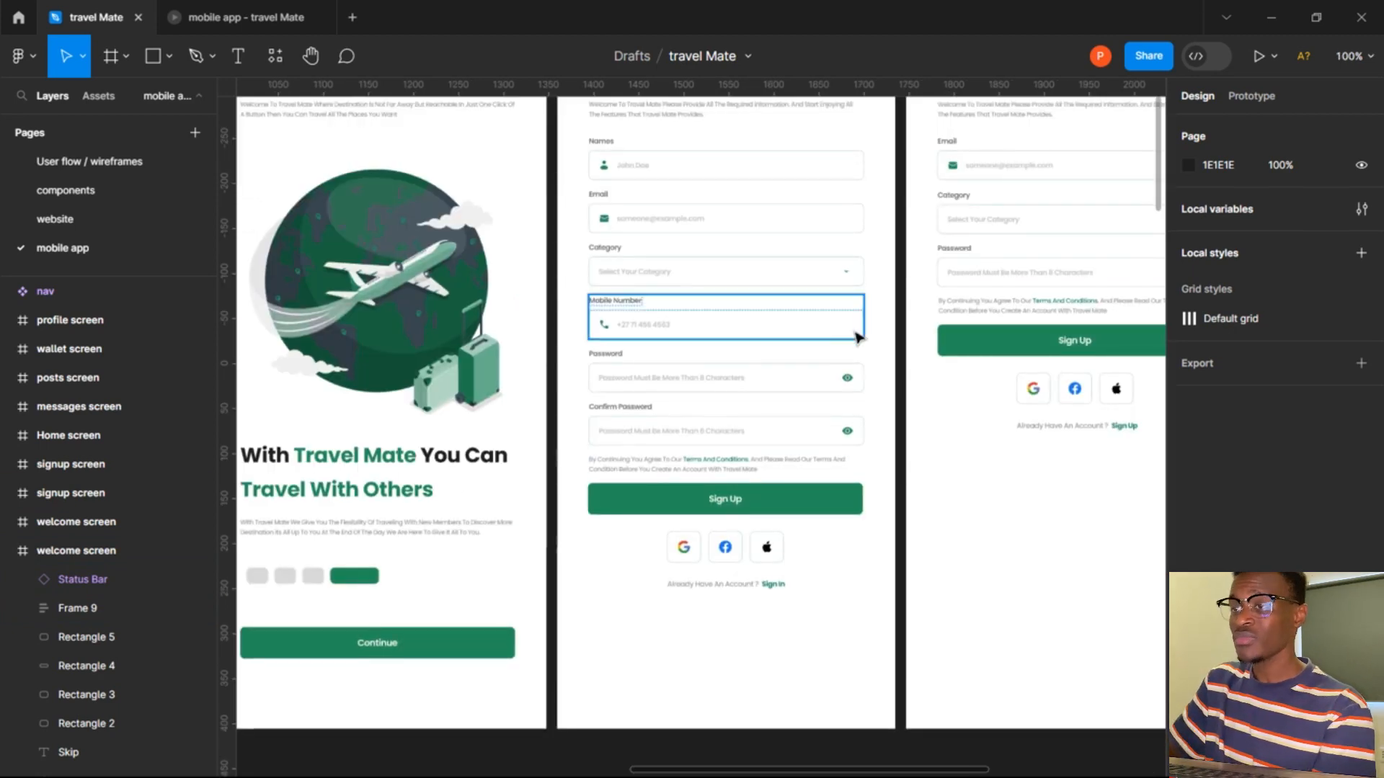
{"action": "scroll", "coordinate": [858, 332], "scroll_direction": "up", "scroll_amount": 3}
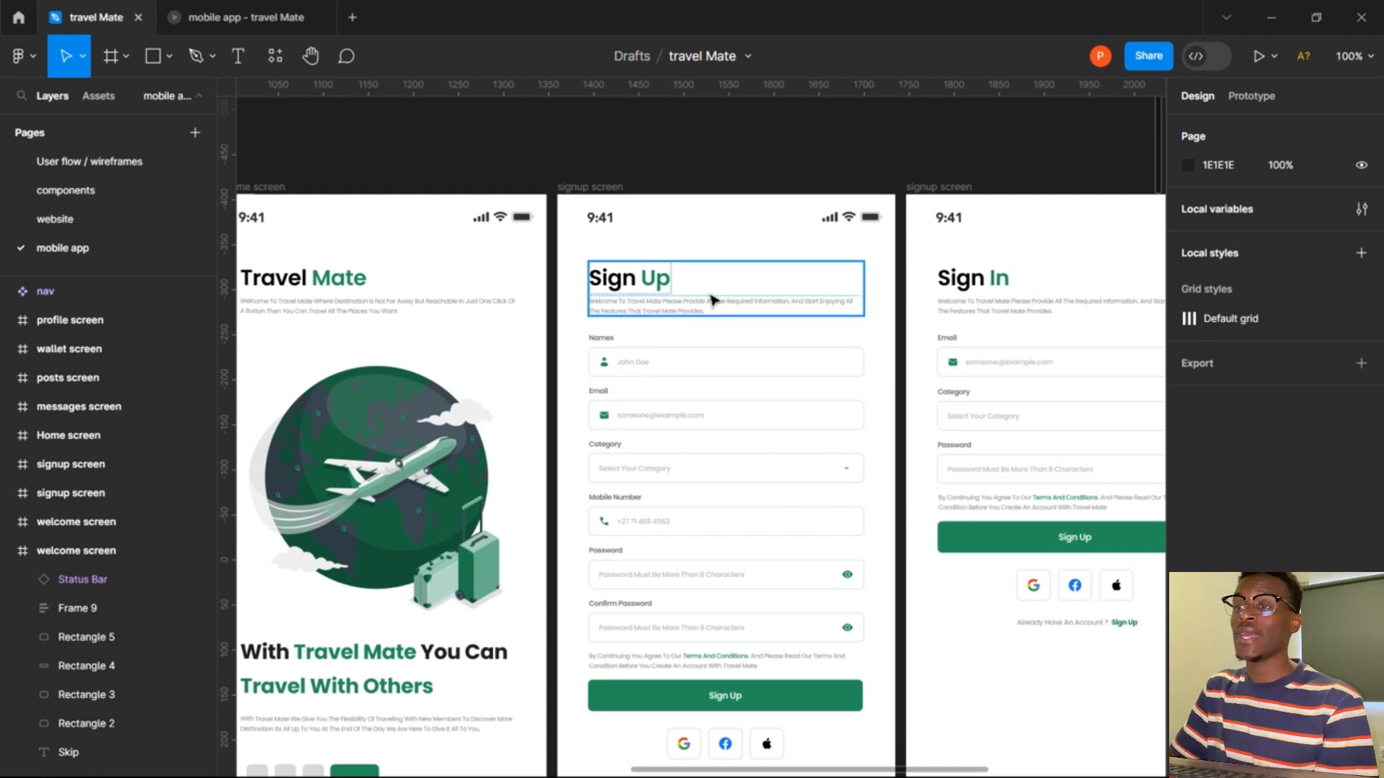
{"action": "scroll", "coordinate": [713, 299], "scroll_direction": "down", "scroll_amount": 1}
{"action": "scroll", "coordinate": [721, 640], "scroll_direction": "down", "scroll_amount": 1}
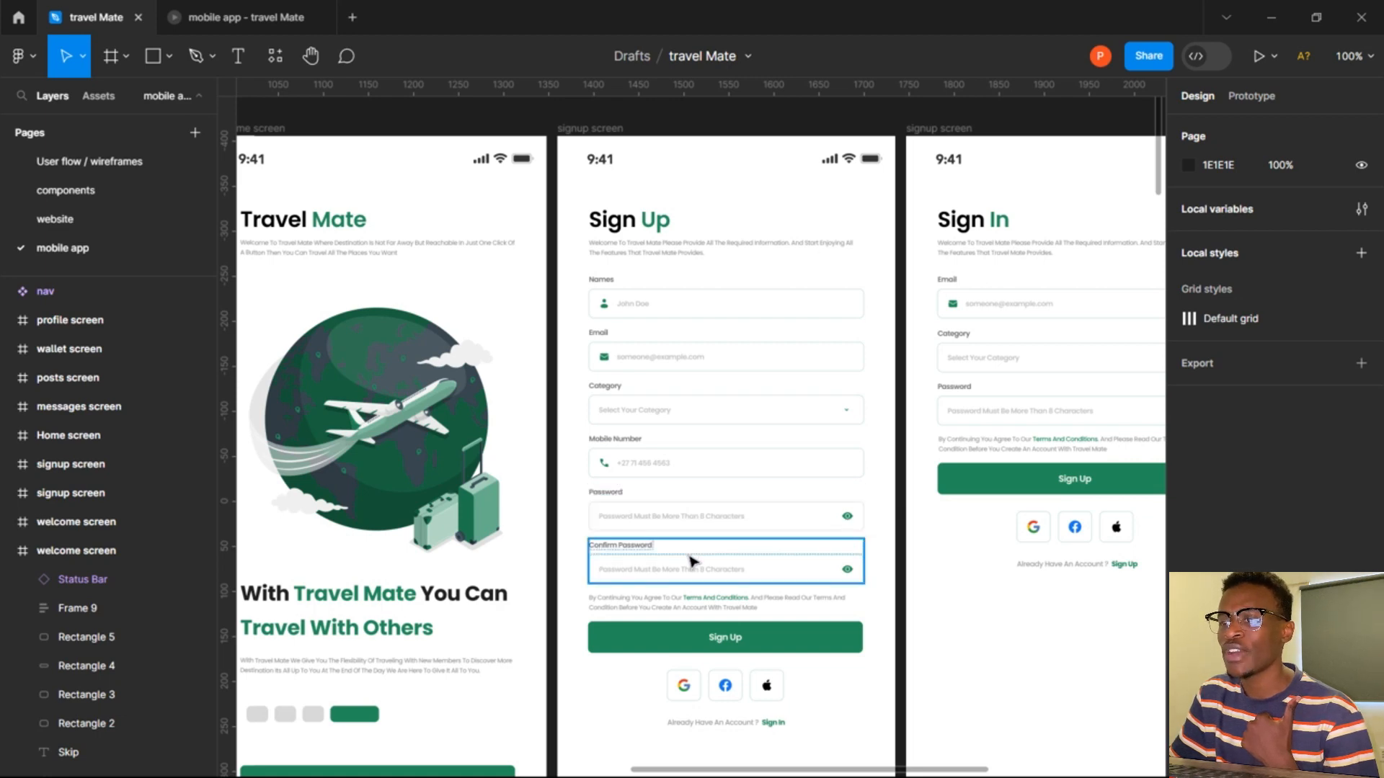
{"action": "scroll", "coordinate": [690, 561], "scroll_direction": "down", "scroll_amount": 1}
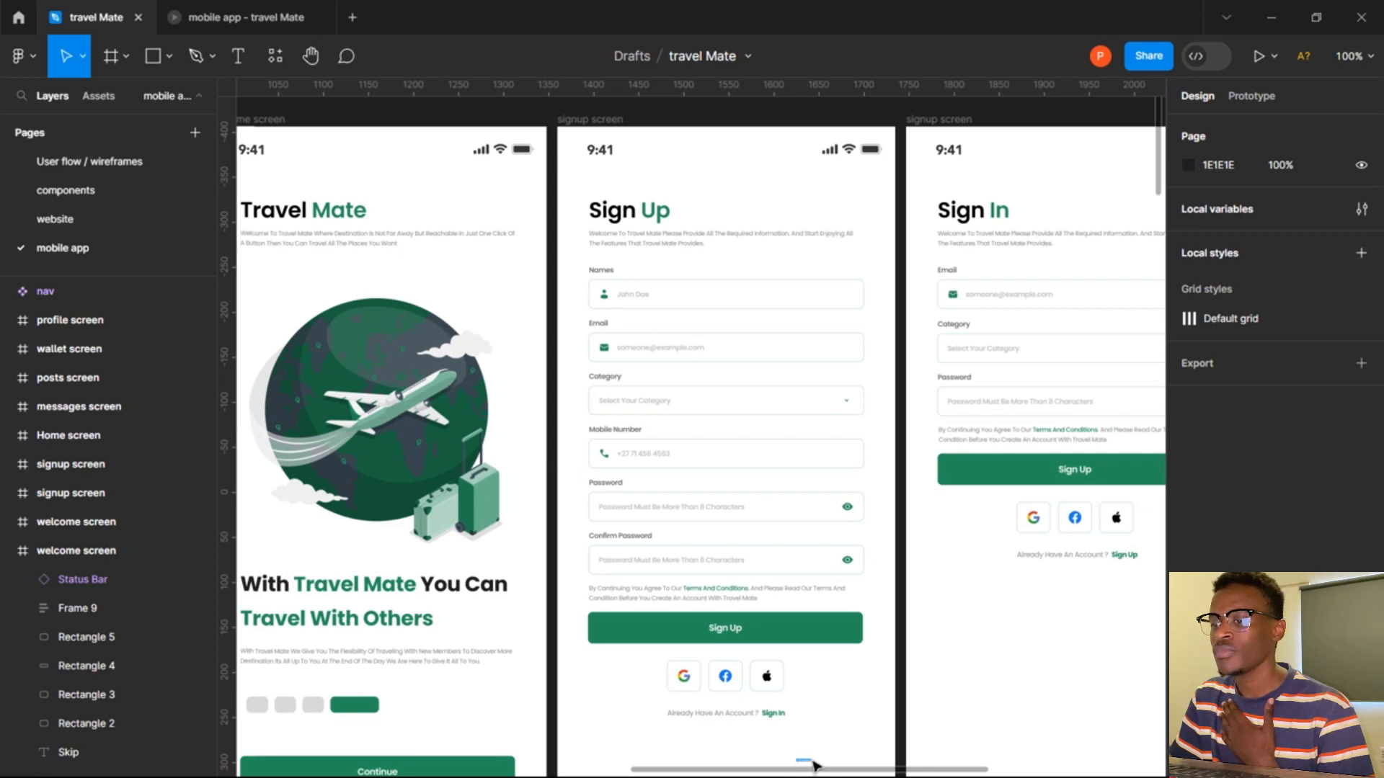
View the Sign In screen and the map-based Home screen beside it.
{"action": "left_click_drag", "start_coordinate": [879, 695], "coordinate": [559, 668]}
{"action": "left_click_drag", "start_coordinate": [939, 451], "coordinate": [863, 461]}
{"action": "left_click_drag", "start_coordinate": [684, 460], "coordinate": [526, 465]}
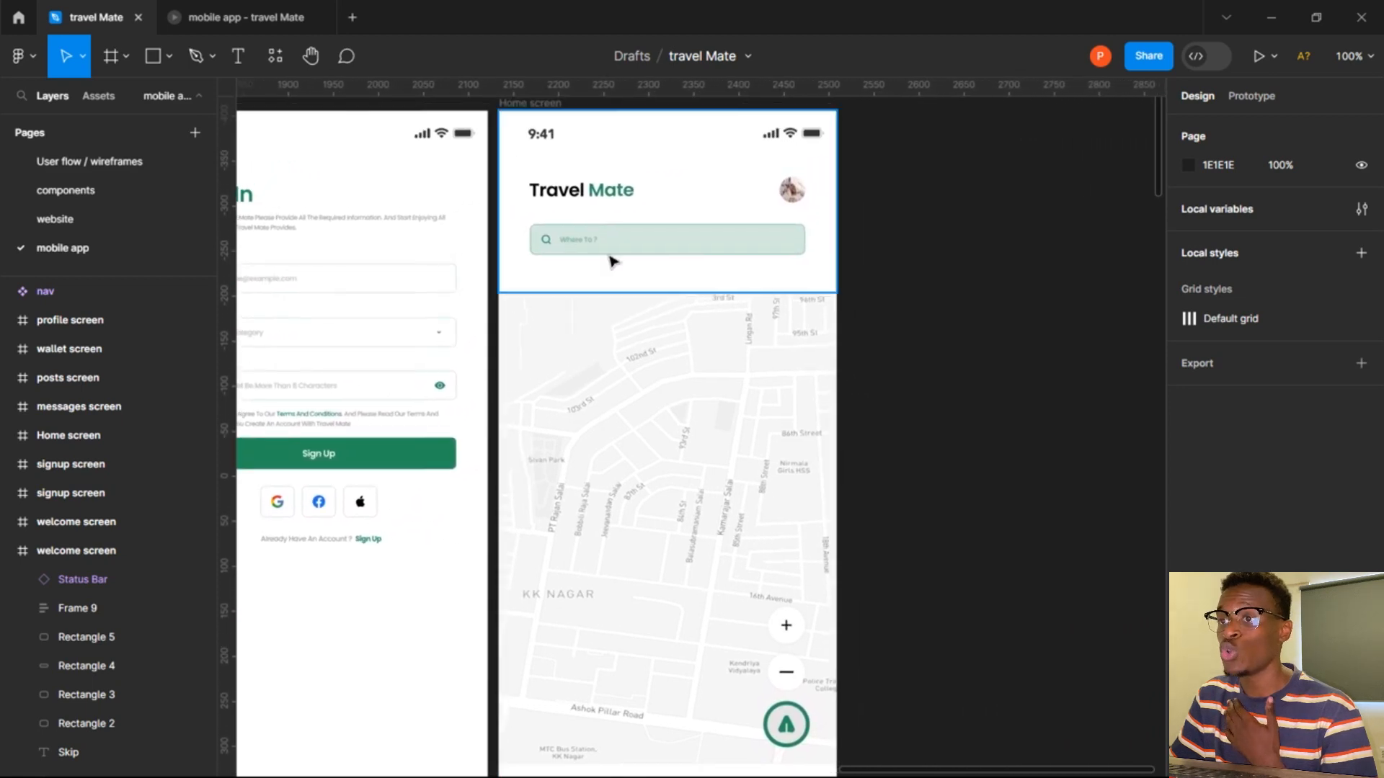
Return to the User flow / wireframes page and revisit the Home Page wireframes for comparison with the designed Home screen.
{"action": "left_click", "coordinate": [84, 171]}
{"action": "scroll", "coordinate": [695, 312], "scroll_direction": "up", "scroll_amount": 3}
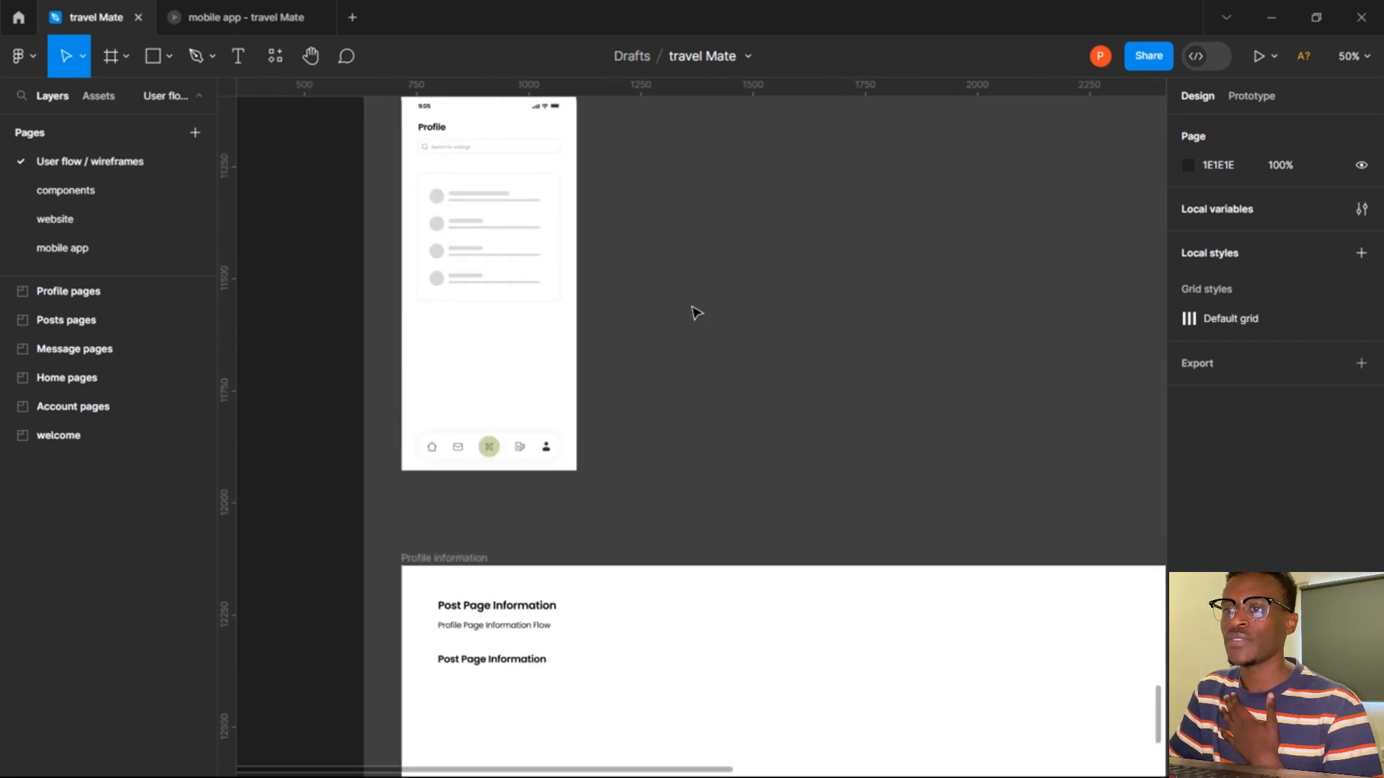
{"action": "scroll", "coordinate": [695, 302], "scroll_direction": "up", "scroll_amount": 15}
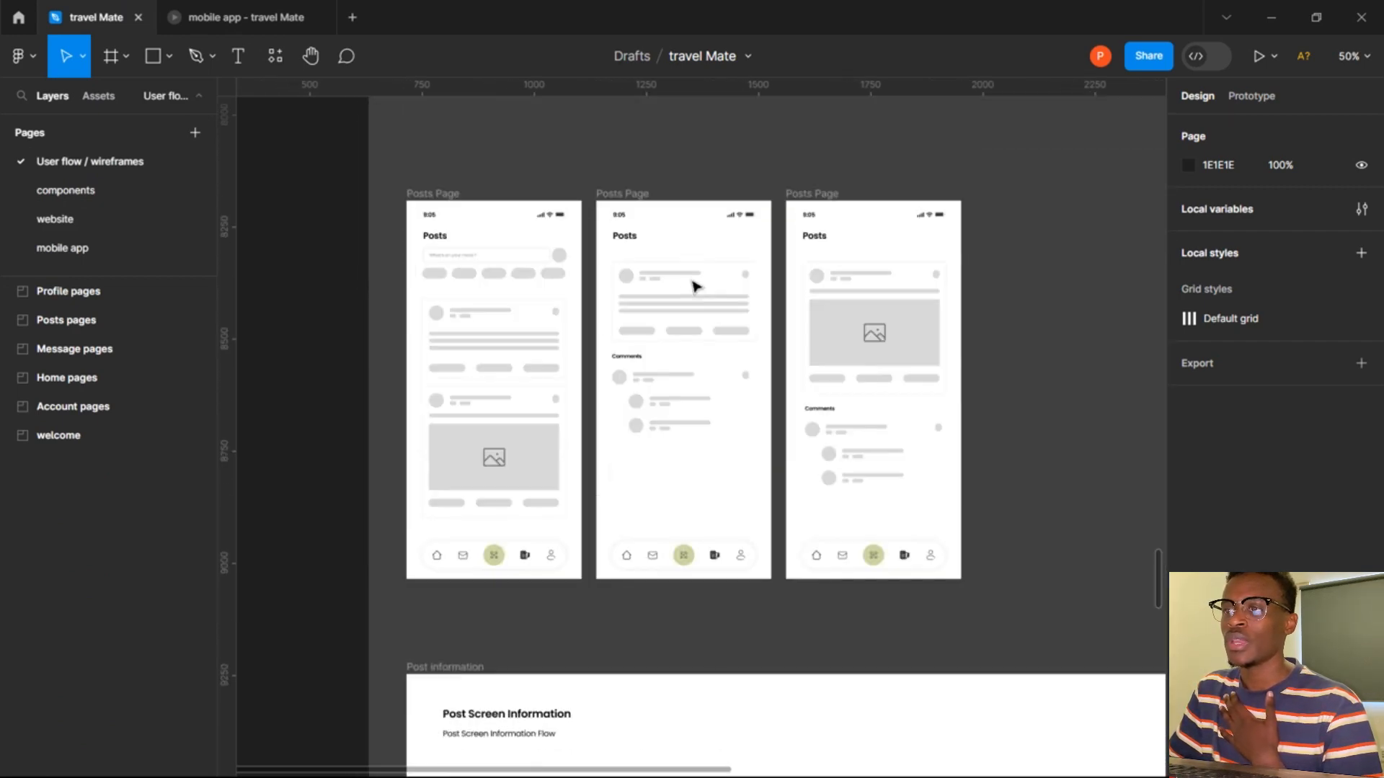
{"action": "scroll", "coordinate": [688, 290], "scroll_direction": "up", "scroll_amount": 14}
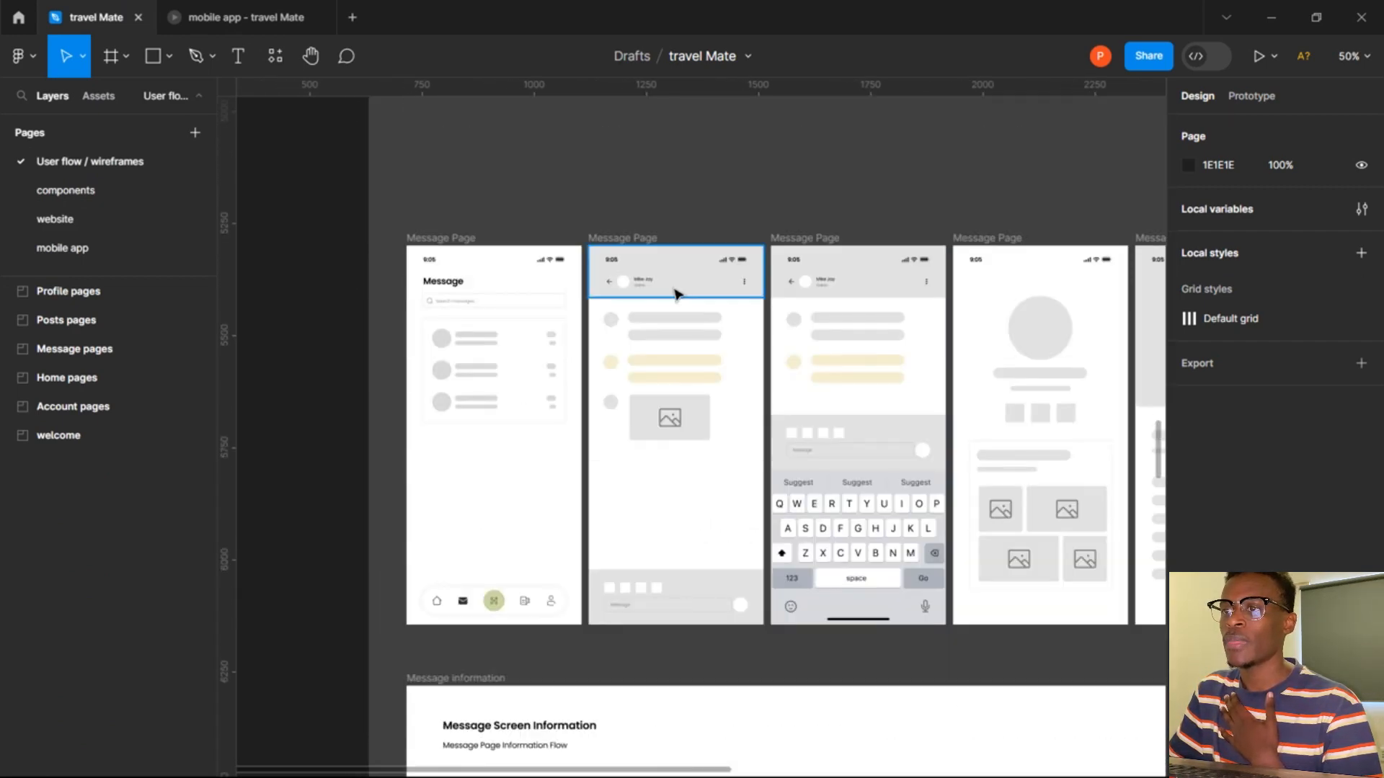
{"action": "scroll", "coordinate": [716, 325], "scroll_direction": "up", "scroll_amount": 11}
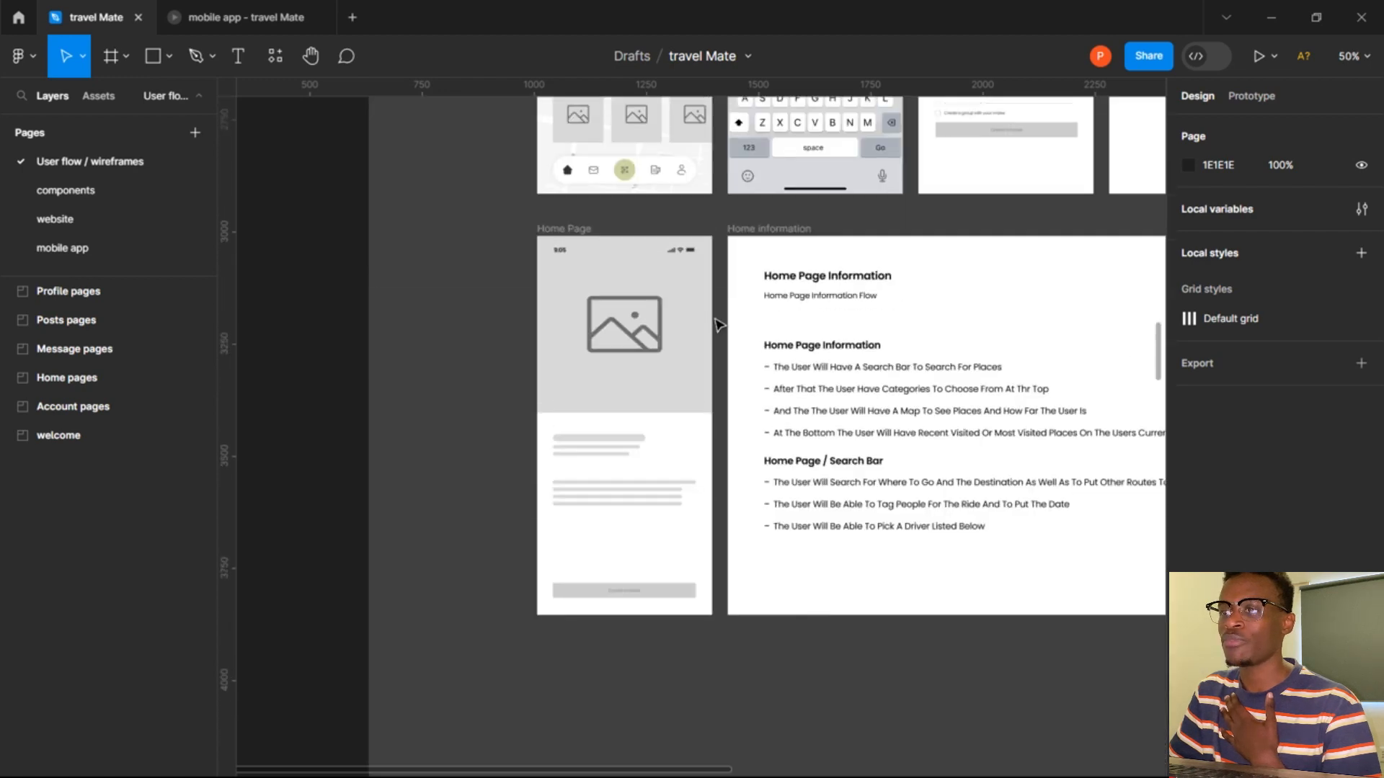
{"action": "scroll", "coordinate": [716, 324], "scroll_direction": "up", "scroll_amount": 4}
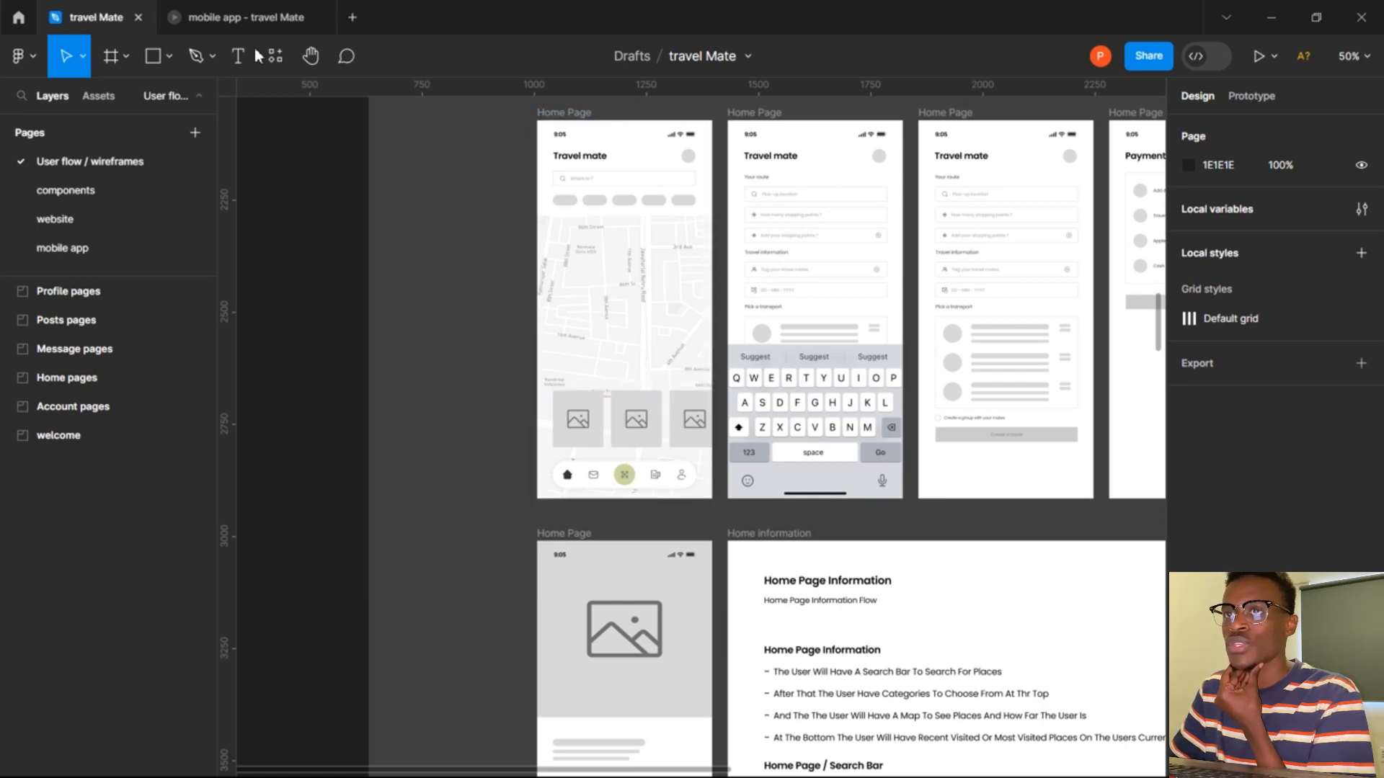
Switch to the mobile app page and examine the Home screen's search field, map and bottom navigation.
{"action": "left_click", "coordinate": [76, 250]}
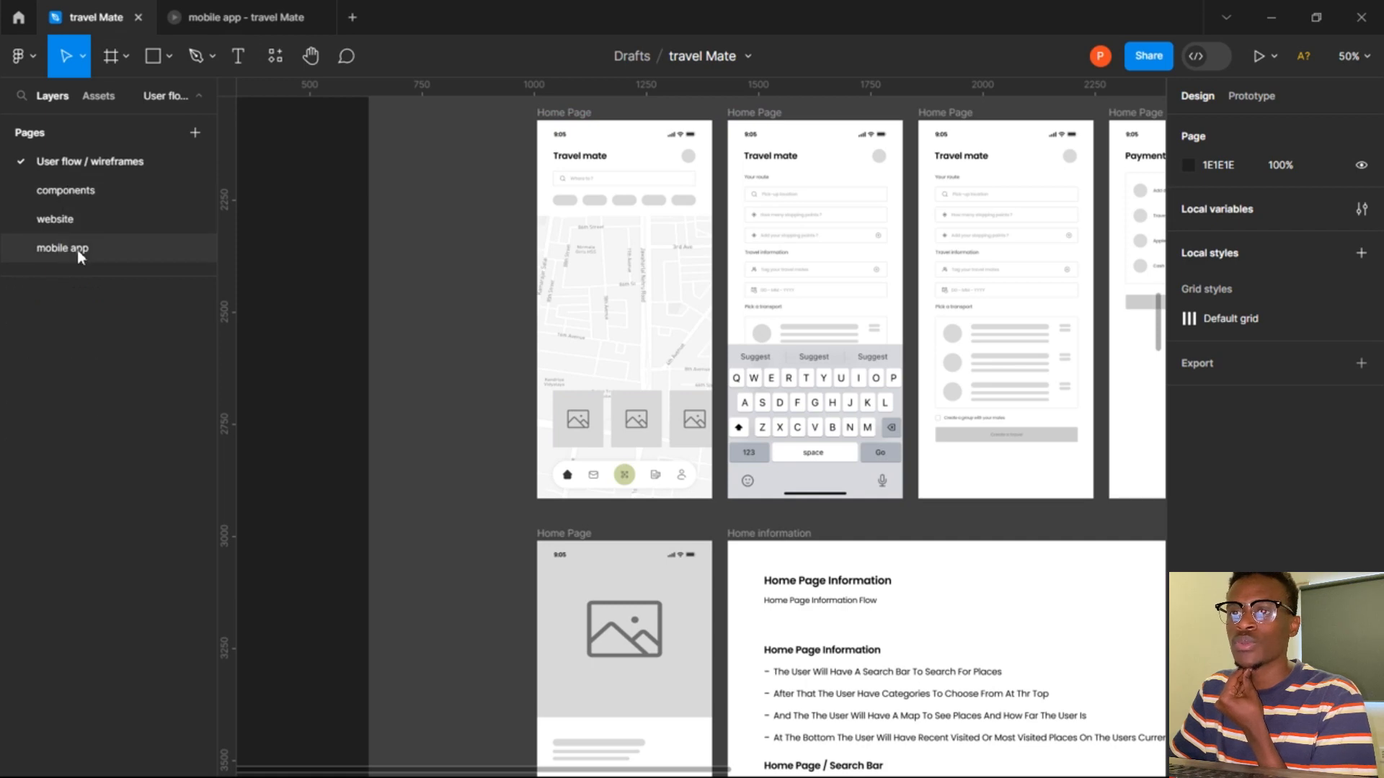
{"action": "scroll", "coordinate": [717, 300], "scroll_direction": "down", "scroll_amount": 4}
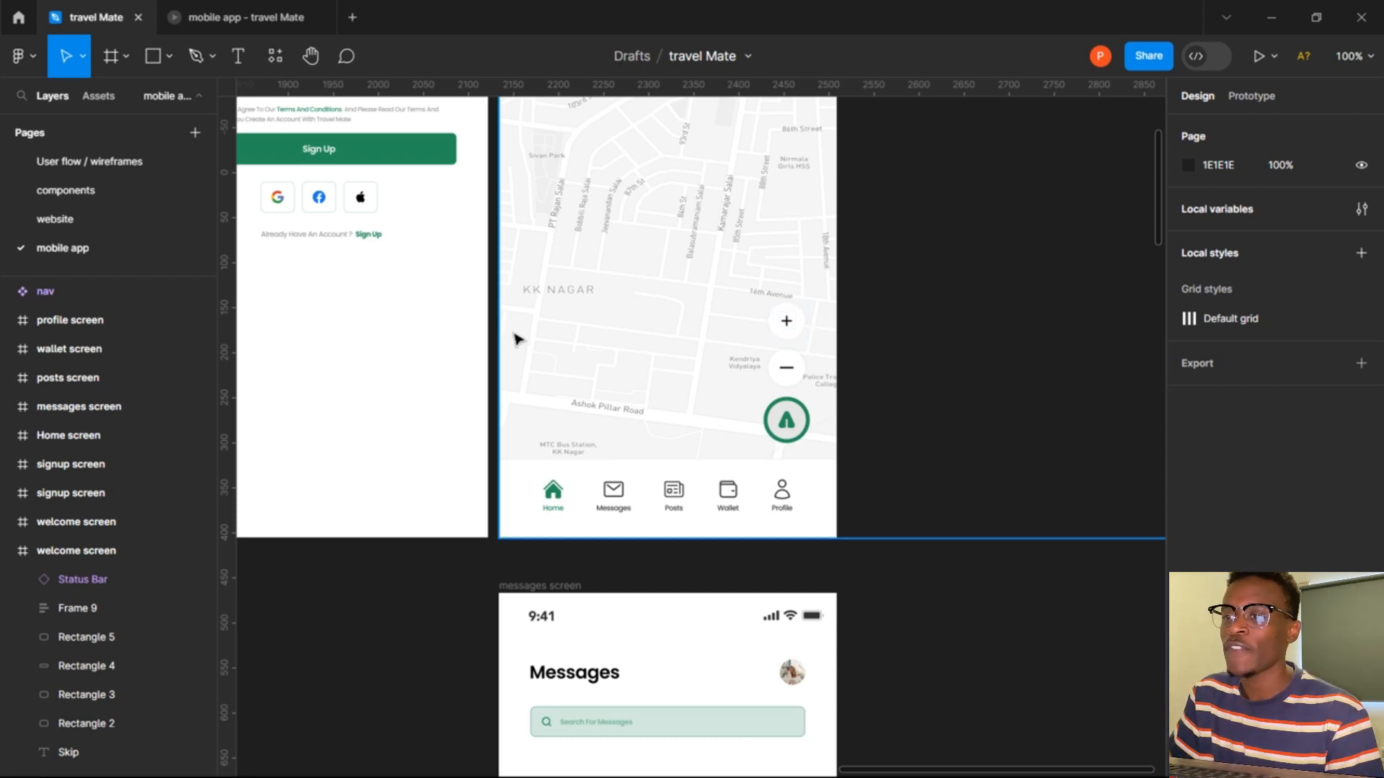
{"action": "scroll", "coordinate": [651, 387], "scroll_direction": "up", "scroll_amount": 5}
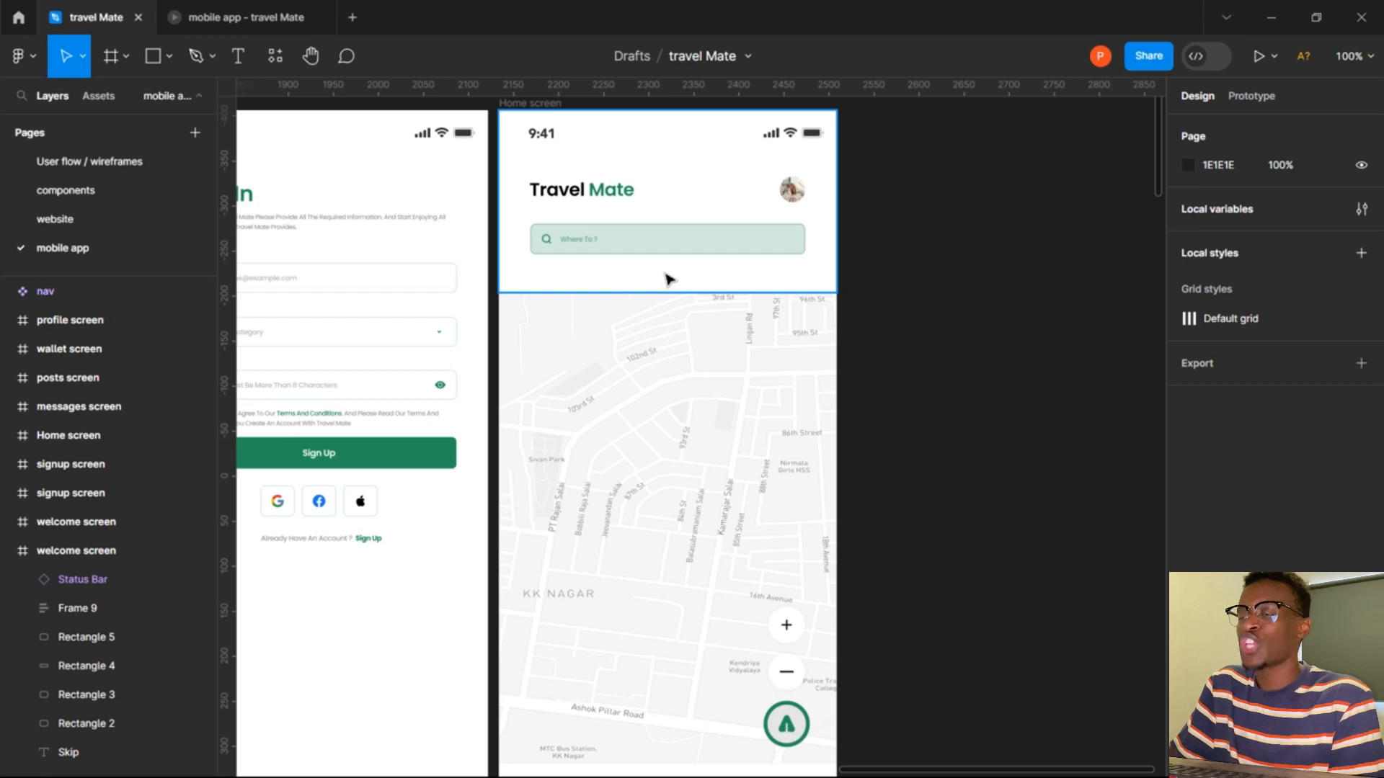
{"action": "scroll", "coordinate": [669, 279], "scroll_direction": "down", "scroll_amount": 2}
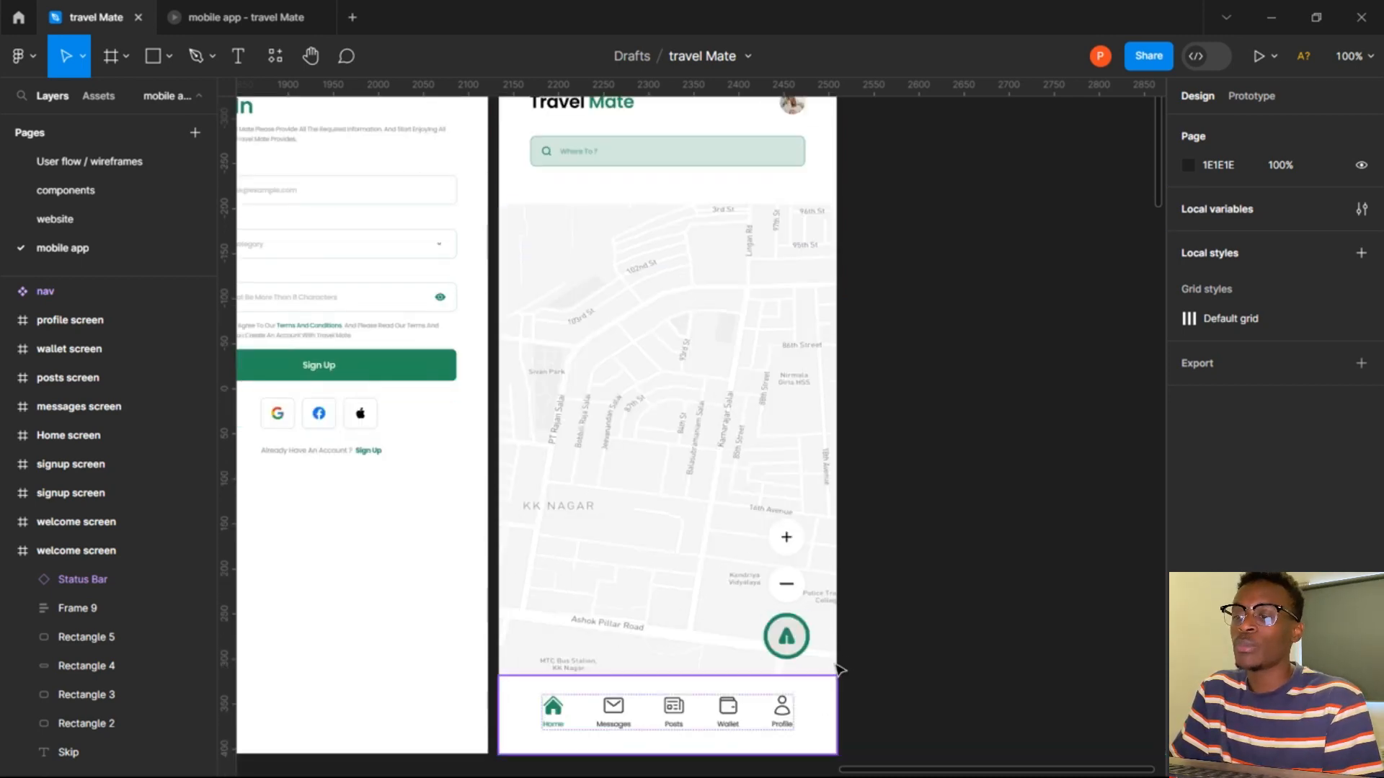
{"action": "scroll", "coordinate": [691, 240], "scroll_direction": "up", "scroll_amount": 1}
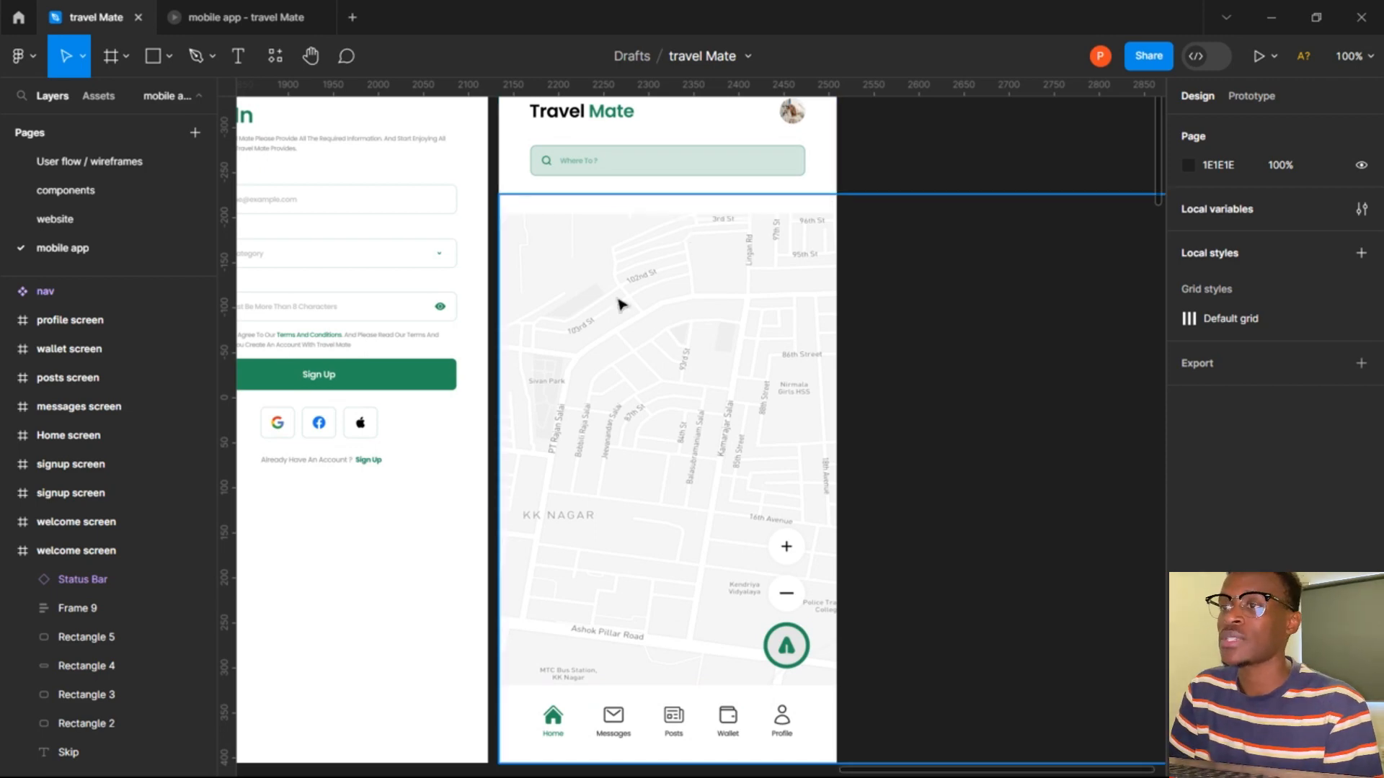
{"action": "scroll", "coordinate": [660, 426], "scroll_direction": "down", "scroll_amount": 1}
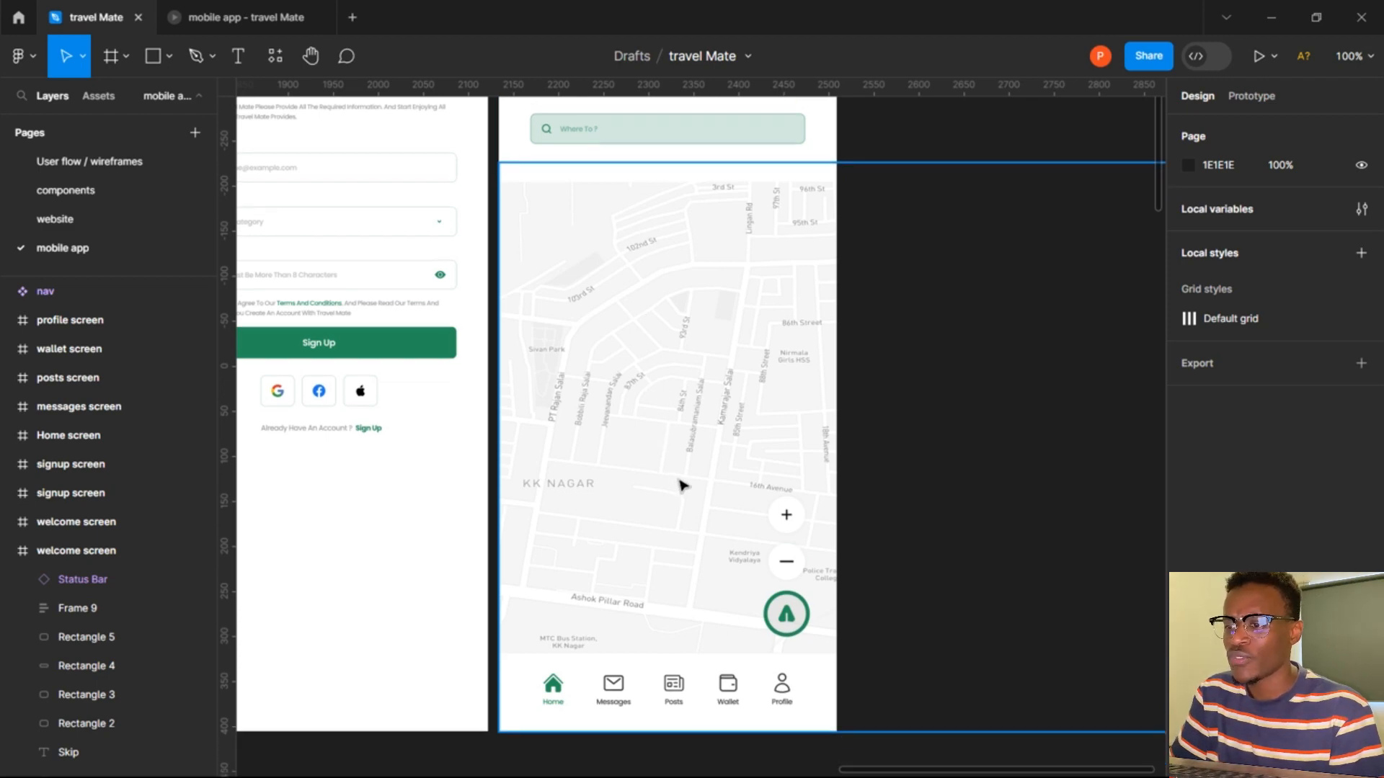
Compare the designed Messages screen with the Message pages wireframes, and return to the mobile app page.
{"action": "scroll", "coordinate": [681, 481], "scroll_direction": "down", "scroll_amount": 10}
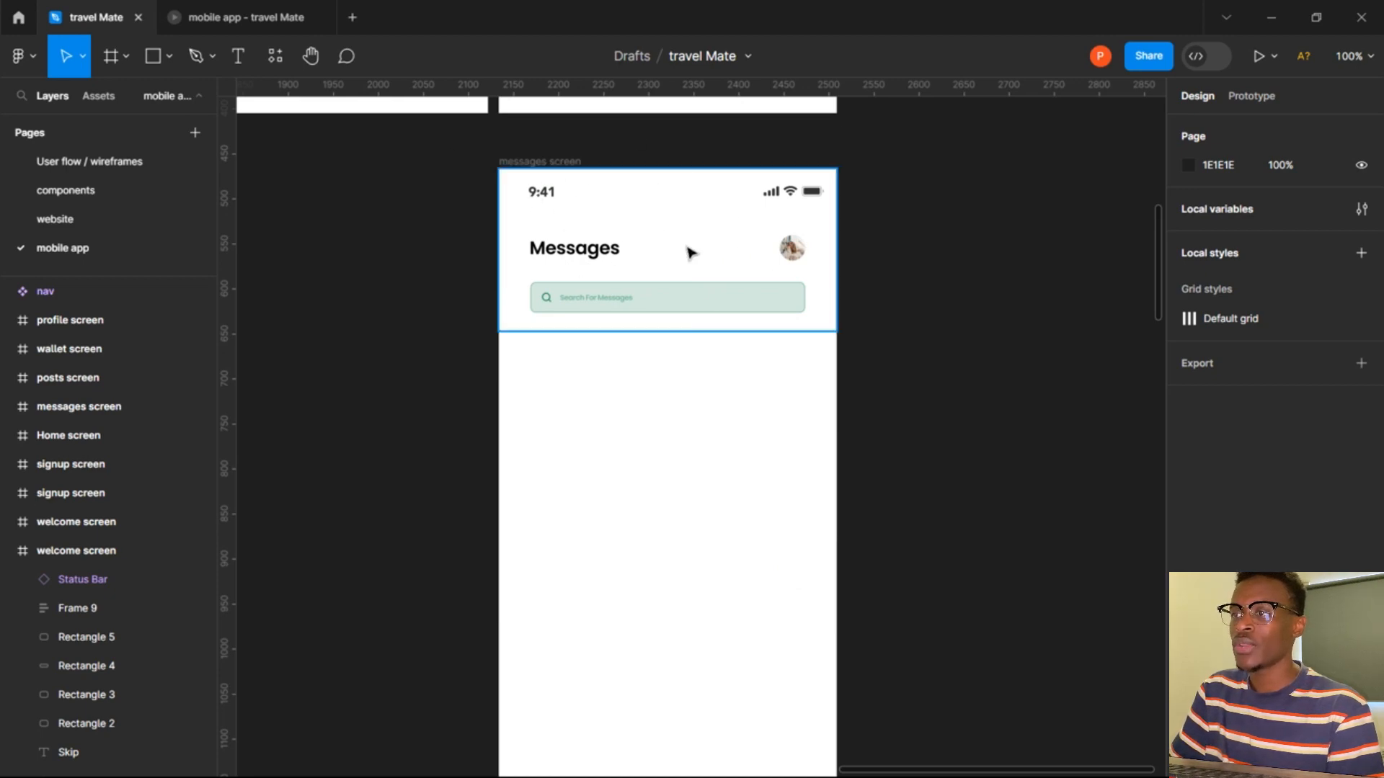
{"action": "left_click", "coordinate": [127, 160]}
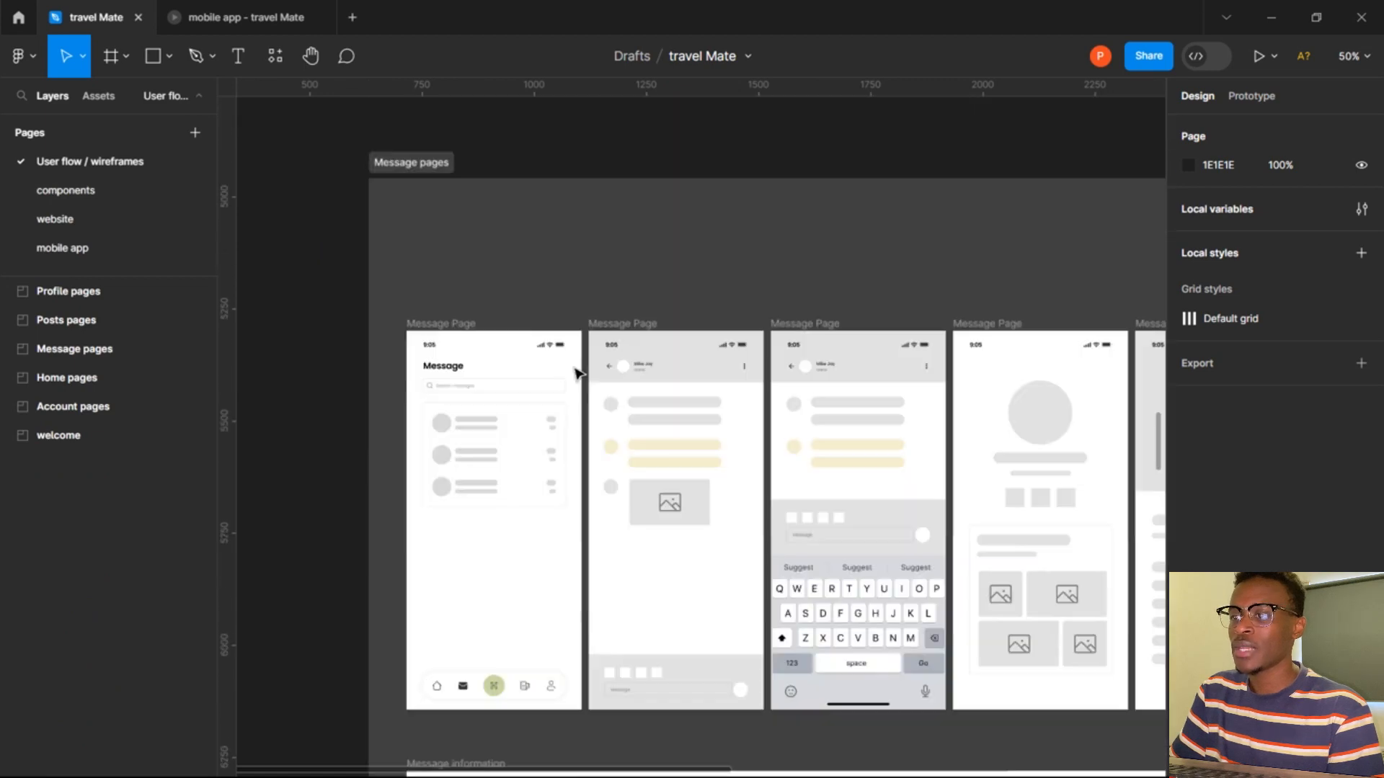
{"action": "scroll", "coordinate": [577, 372], "scroll_direction": "down", "scroll_amount": 3}
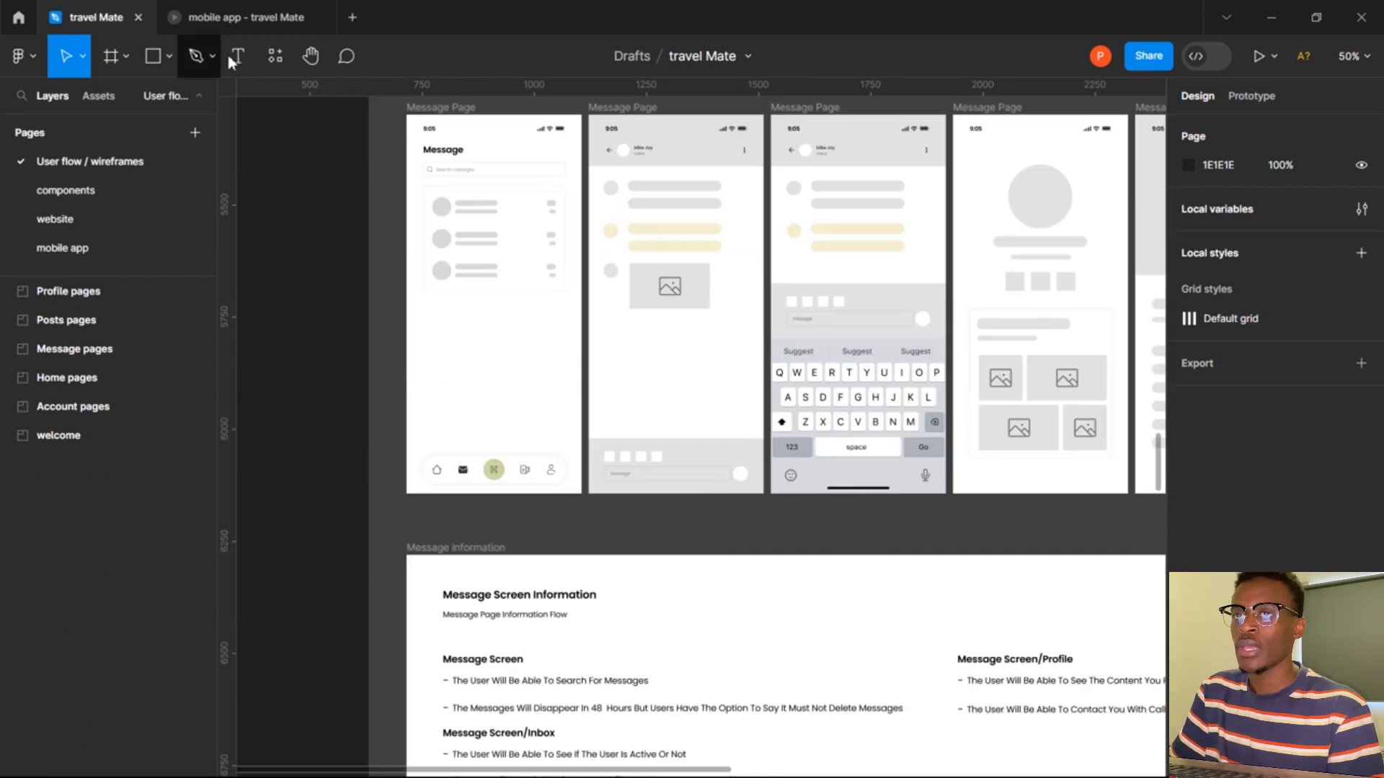
{"action": "left_click", "coordinate": [130, 247]}
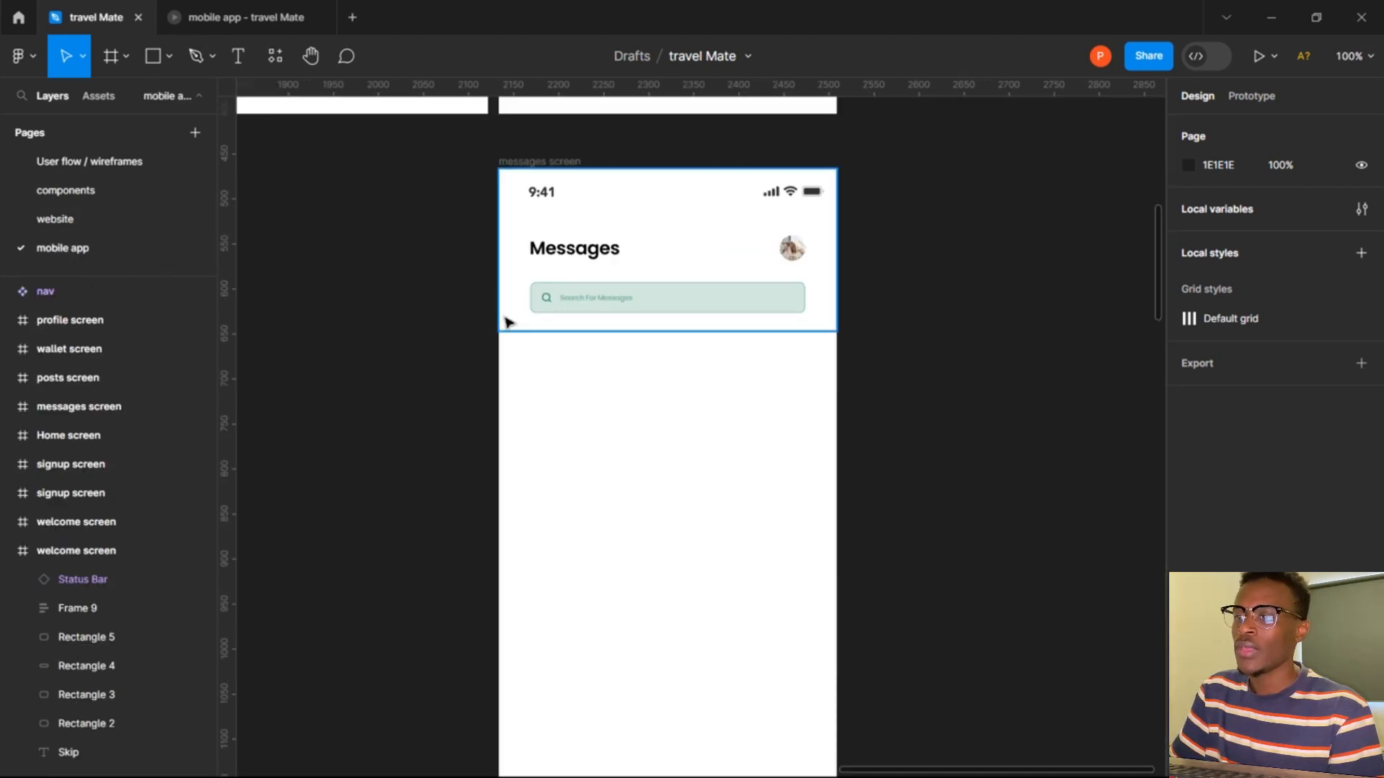
View the designed Posts screen, compare it with the Posts pages wireframes, and return to the mobile app page.
{"action": "scroll", "coordinate": [508, 322], "scroll_direction": "down", "scroll_amount": 10}
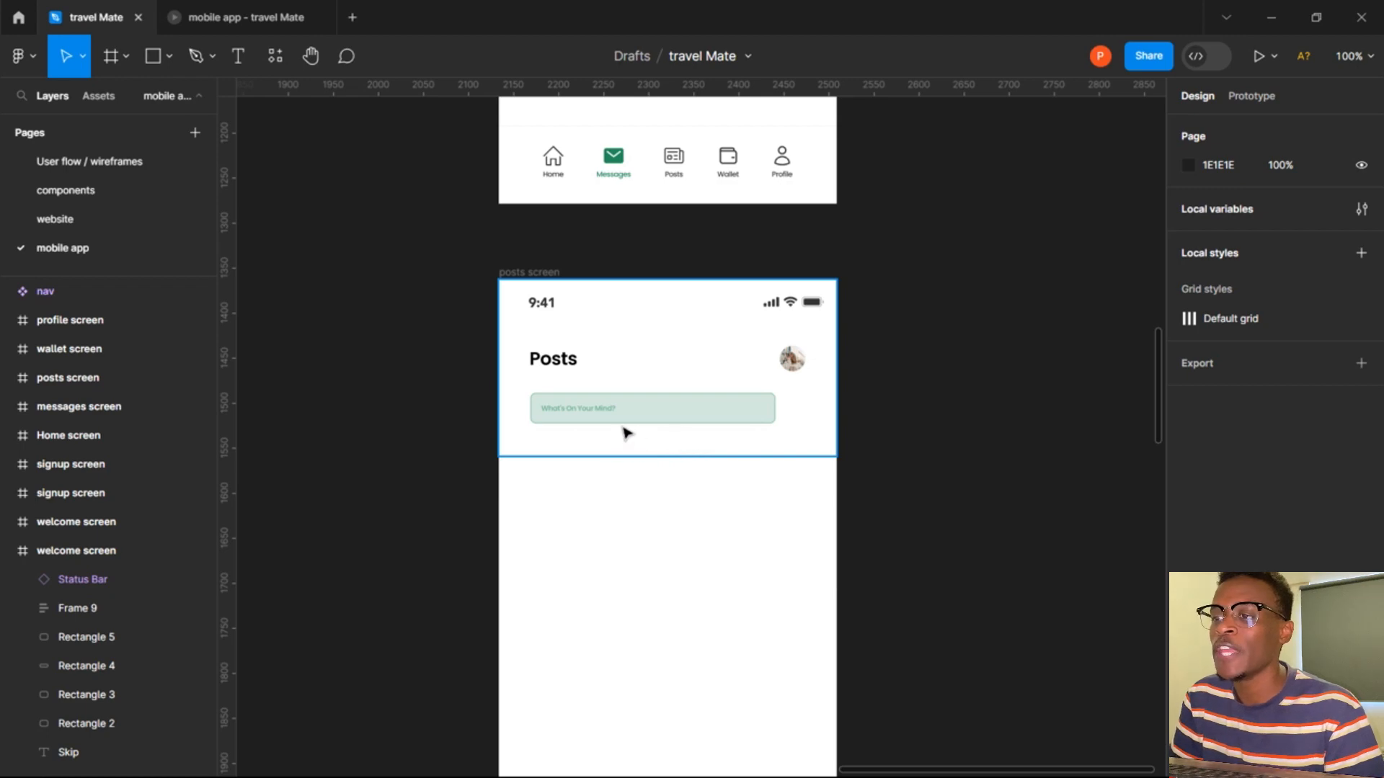
{"action": "left_click", "coordinate": [252, 25]}
{"action": "left_click", "coordinate": [108, 15]}
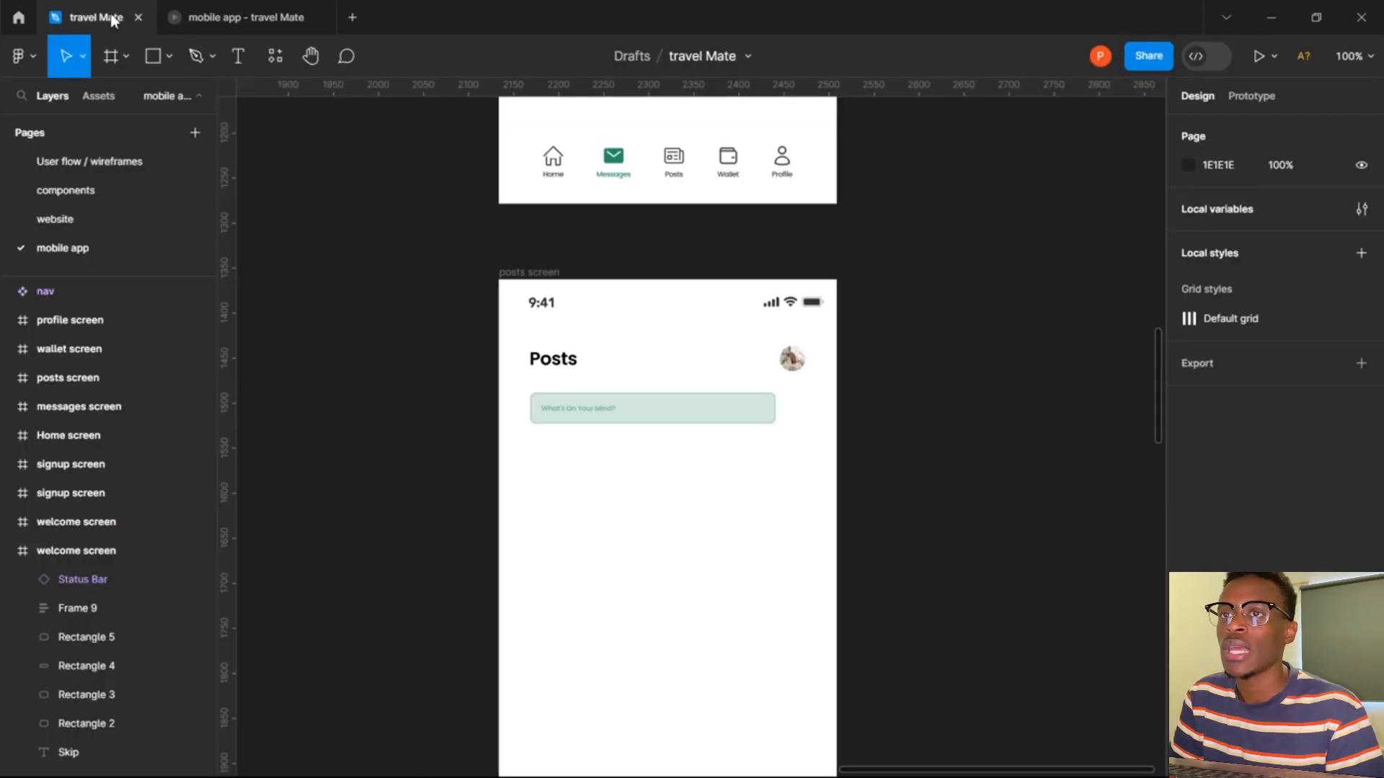
{"action": "left_click", "coordinate": [137, 165]}
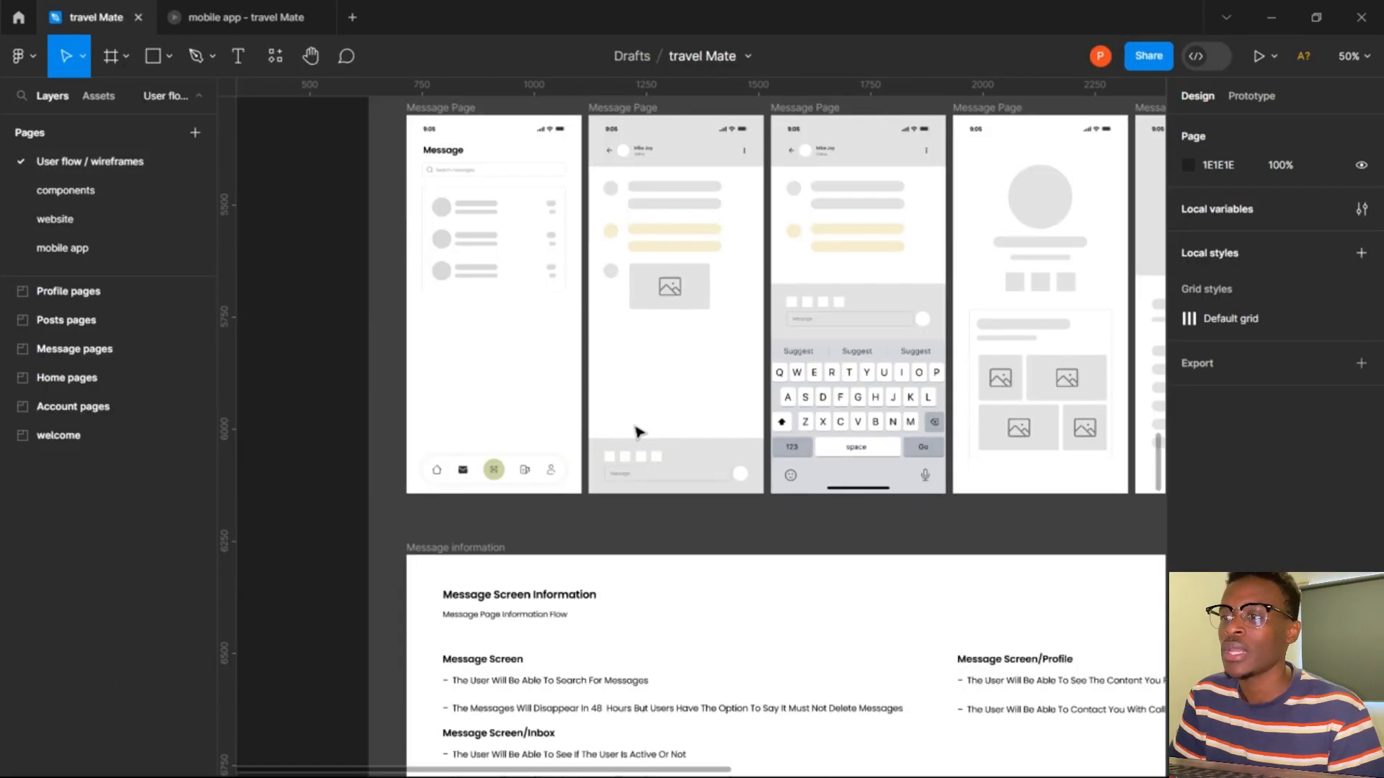
{"action": "scroll", "coordinate": [628, 446], "scroll_direction": "down", "scroll_amount": 10}
{"action": "scroll", "coordinate": [618, 453], "scroll_direction": "down", "scroll_amount": 1}
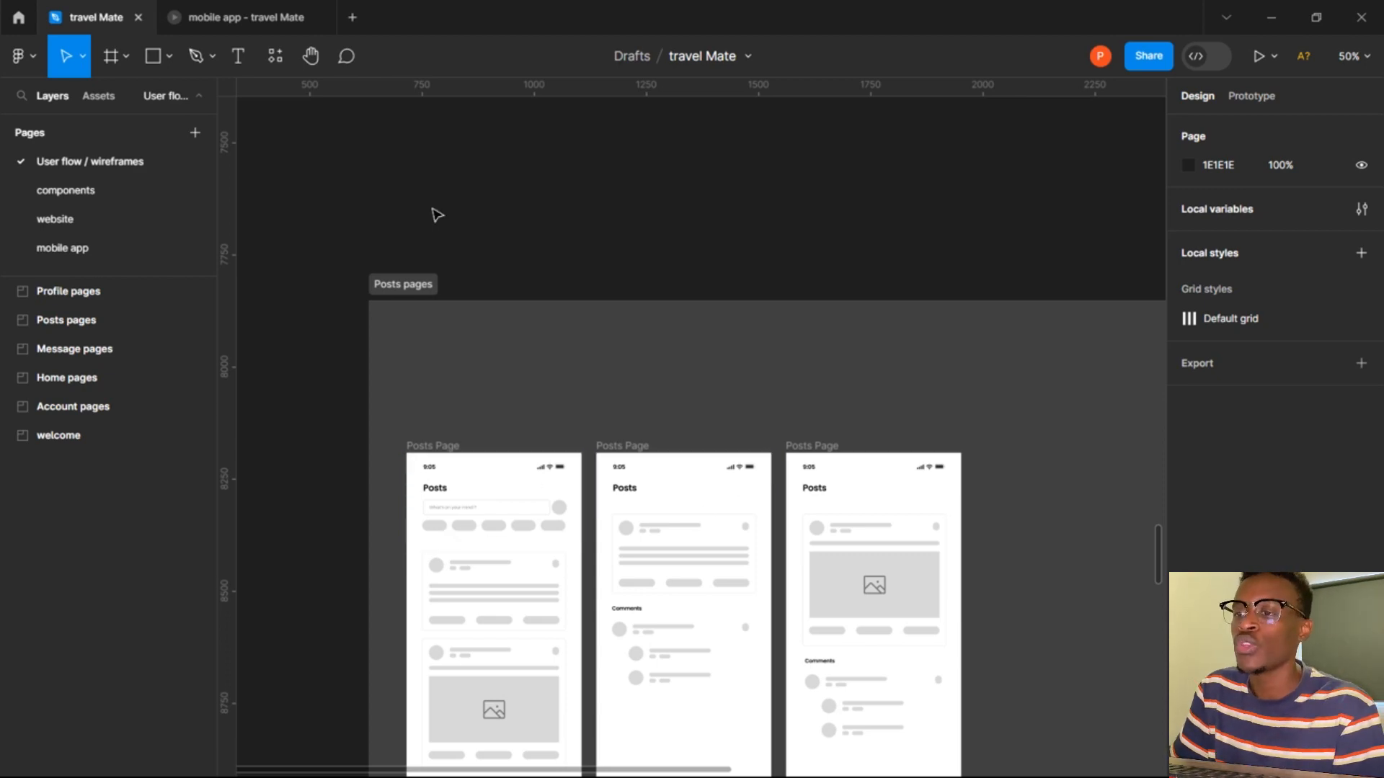
{"action": "left_click", "coordinate": [105, 247]}
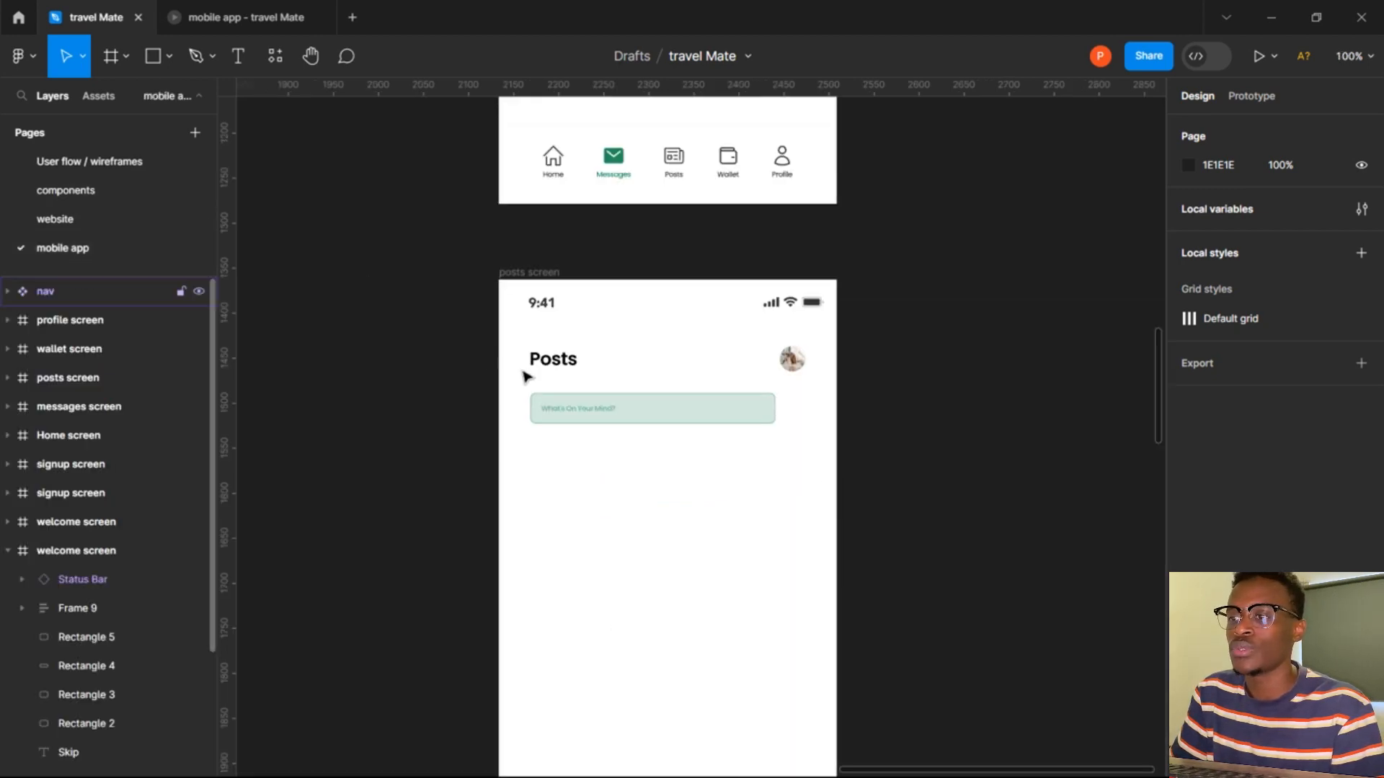
View the Wallet screen and the Profile screen below it on the mobile app page.
{"action": "scroll", "coordinate": [527, 376], "scroll_direction": "down", "scroll_amount": 8}
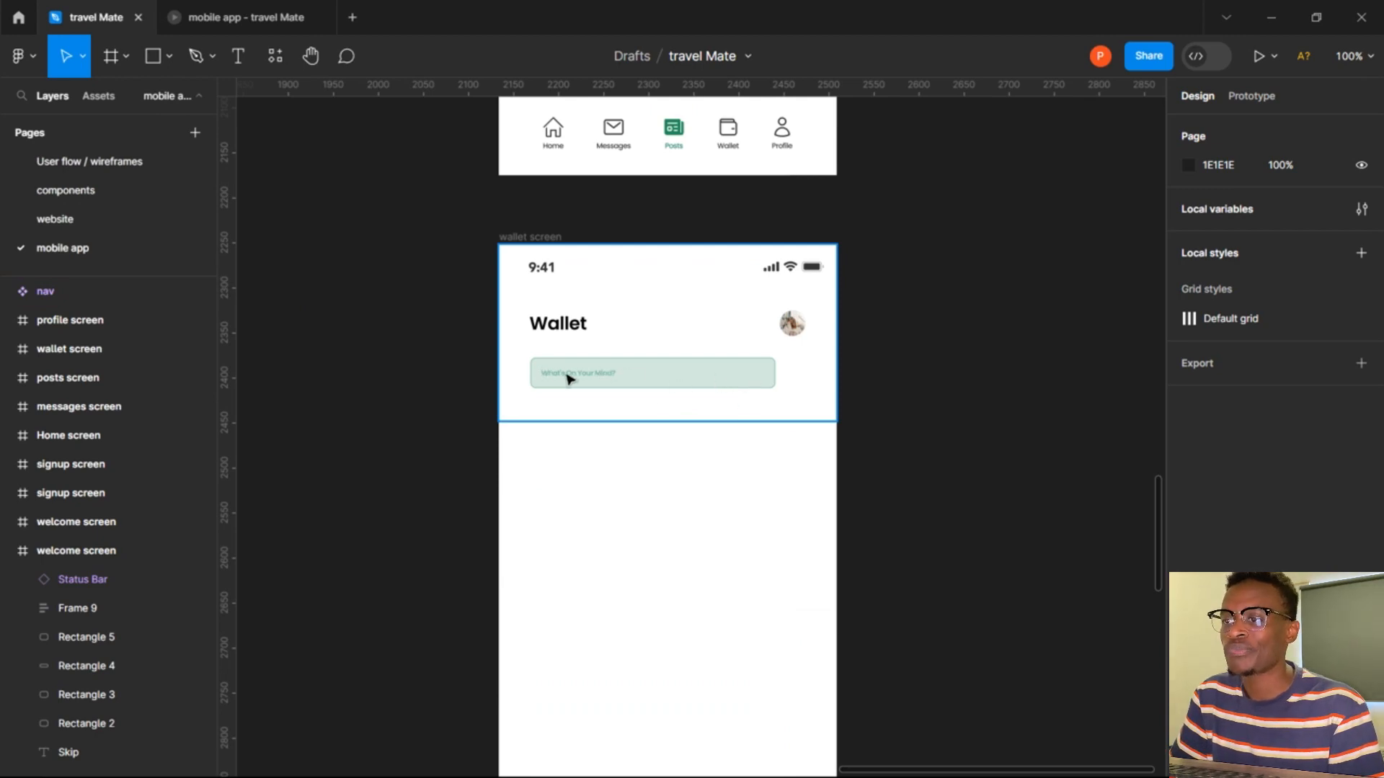
{"action": "scroll", "coordinate": [652, 375], "scroll_direction": "down", "scroll_amount": 2}
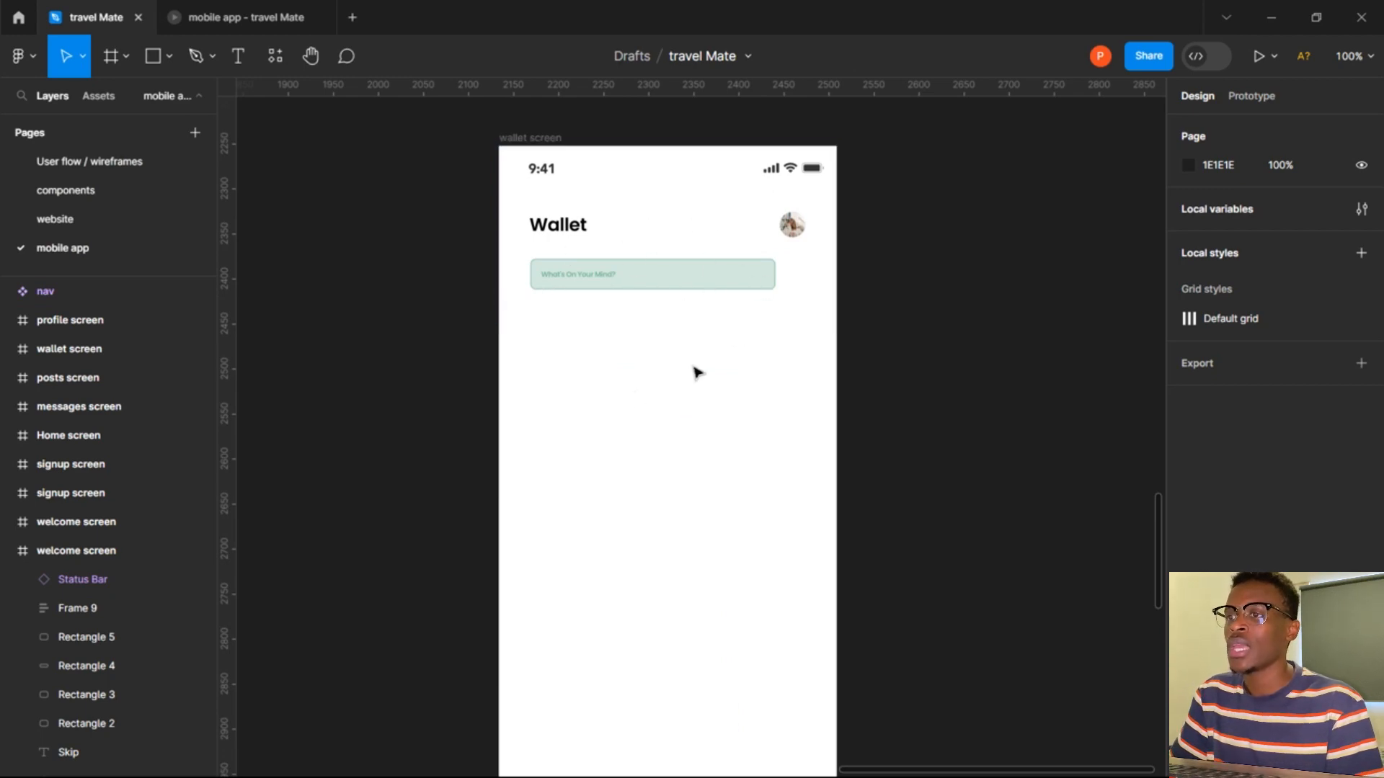
{"action": "scroll", "coordinate": [698, 376], "scroll_direction": "down", "scroll_amount": 2}
{"action": "scroll", "coordinate": [699, 385], "scroll_direction": "down", "scroll_amount": 10}
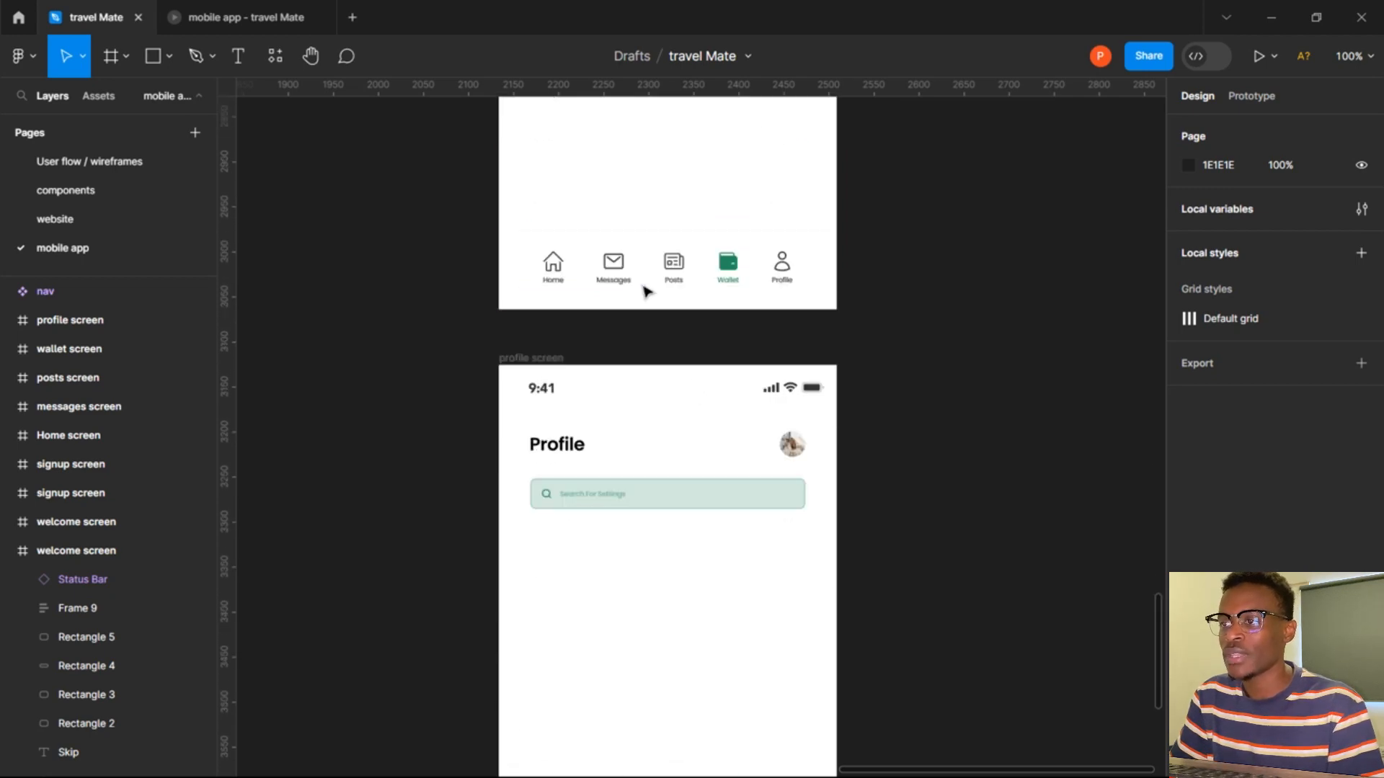
{"action": "scroll", "coordinate": [721, 318], "scroll_direction": "down", "scroll_amount": 4}
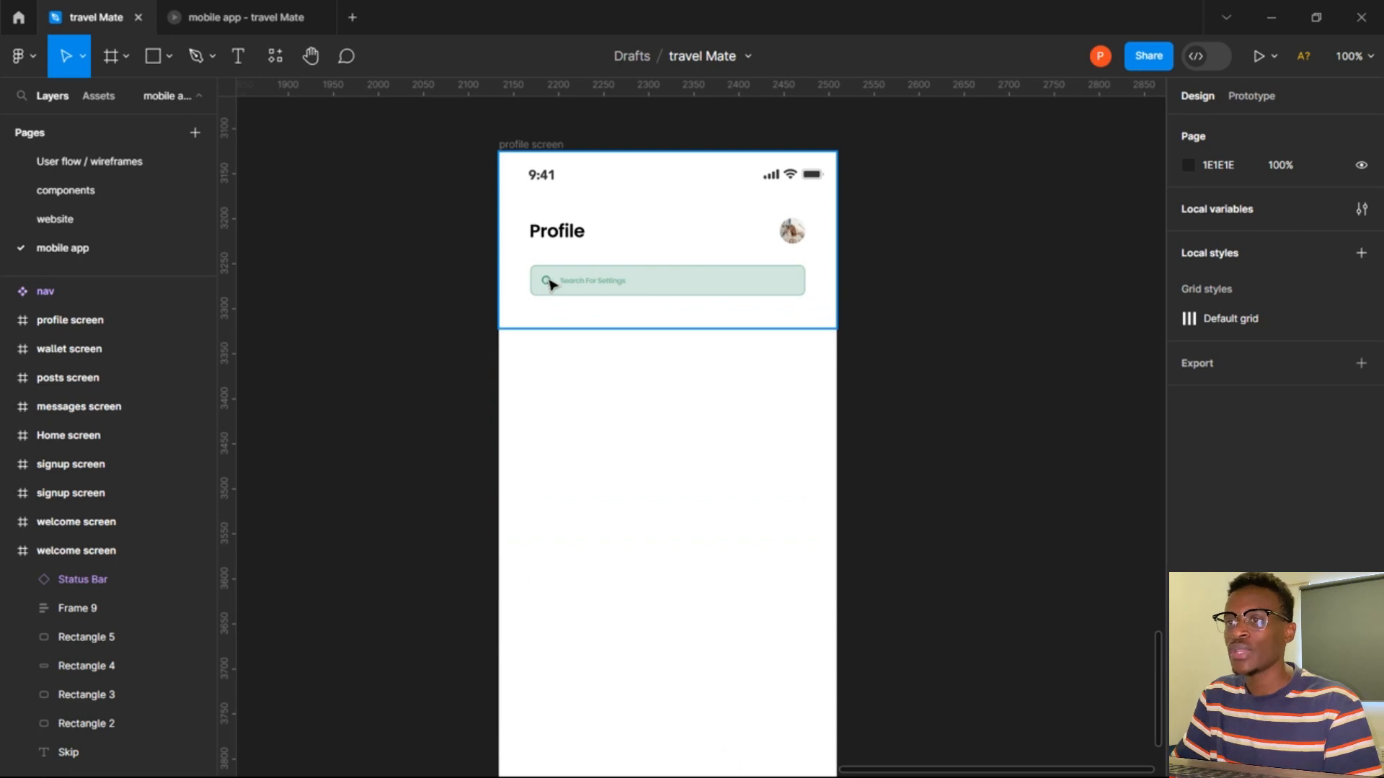
Inspect the Profile screen's title text and its settings search bar.
{"action": "double_click", "coordinate": [579, 280]}
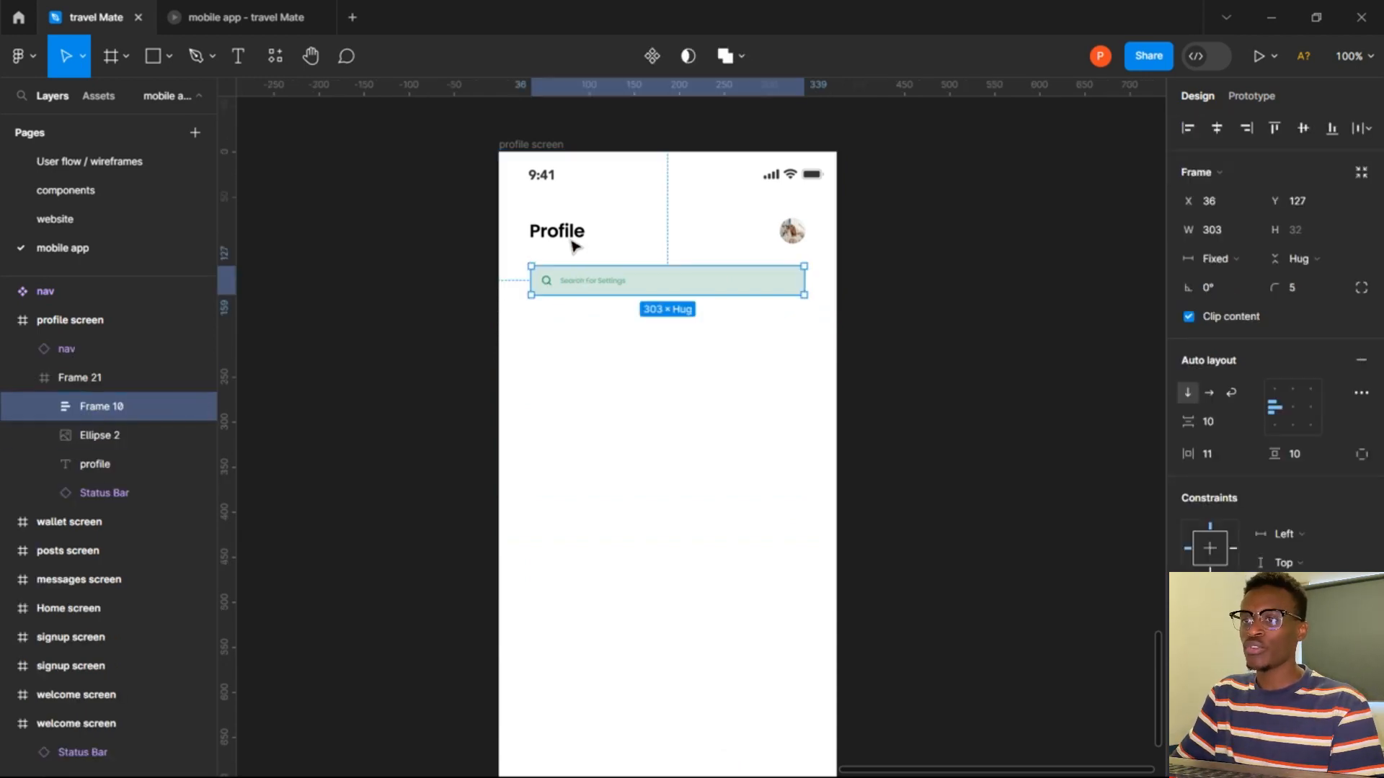
{"action": "left_click", "coordinate": [574, 241]}
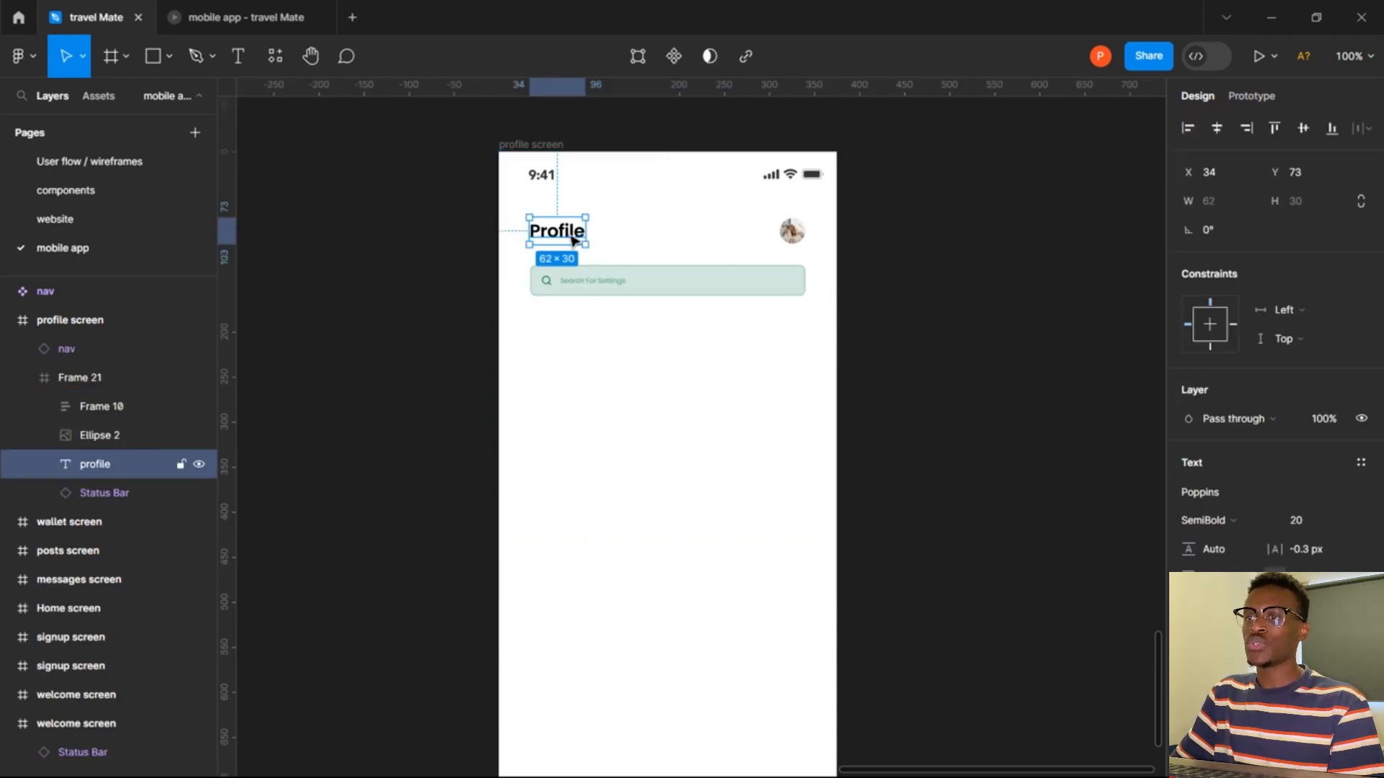
{"action": "left_click", "coordinate": [616, 290]}
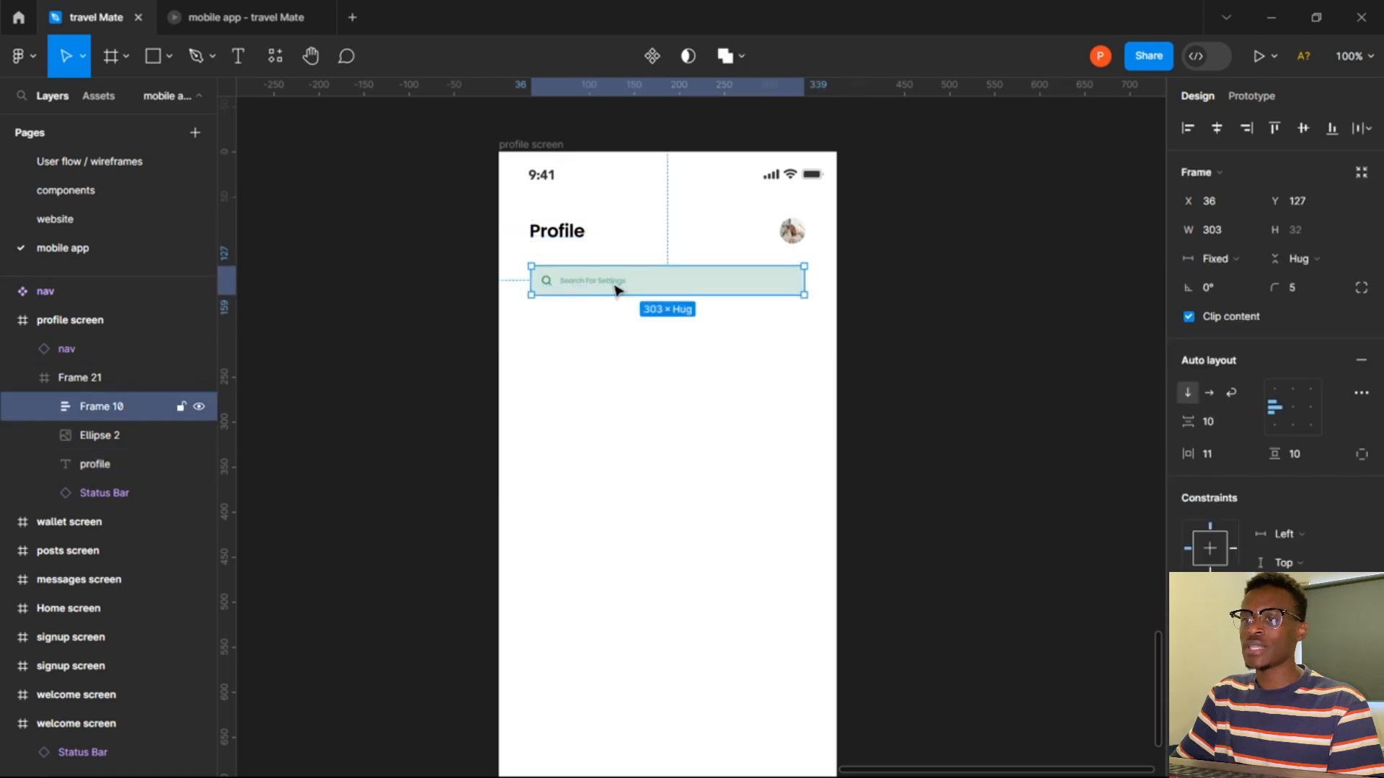
{"action": "scroll", "coordinate": [627, 415], "scroll_direction": "down", "scroll_amount": 1}
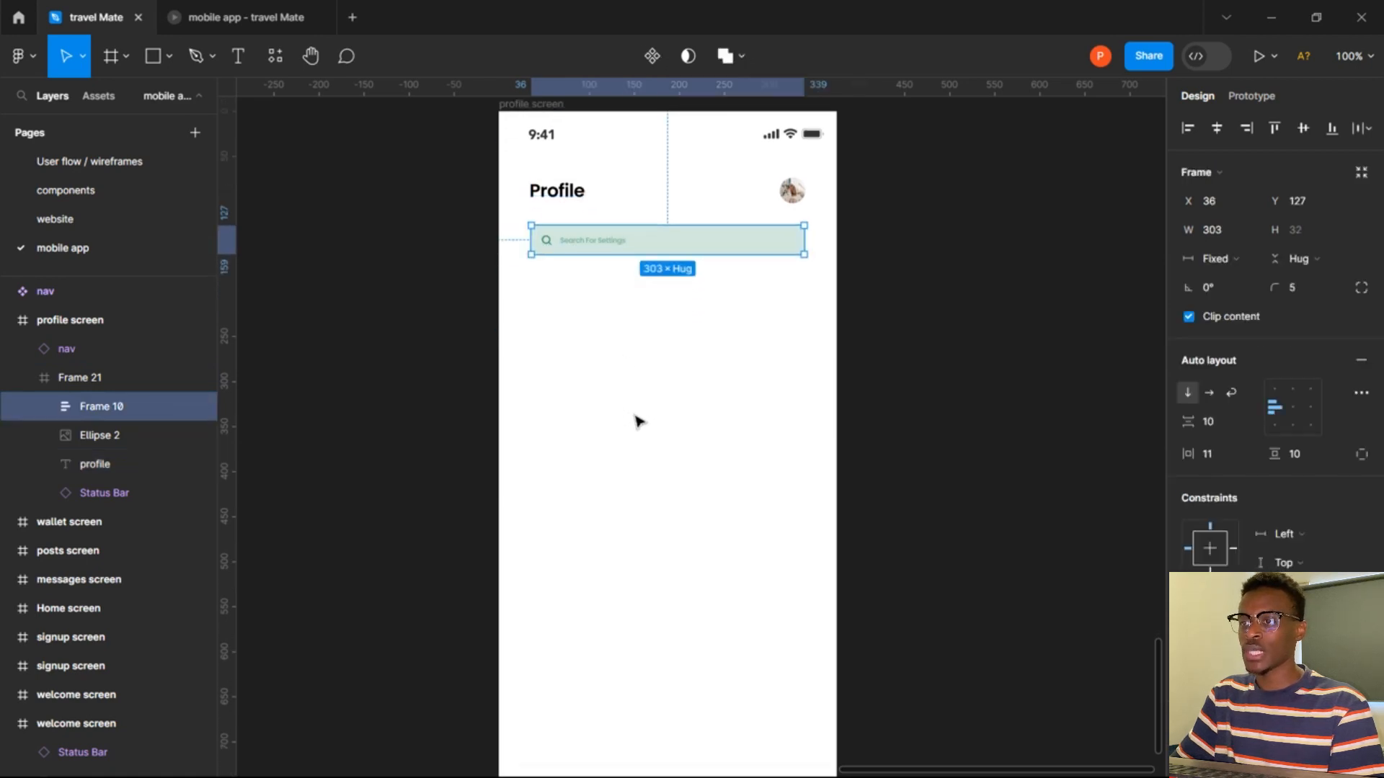
{"action": "scroll", "coordinate": [635, 418], "scroll_direction": "down", "scroll_amount": 5}
Go back up past the Posts and Messages screens to the Home screen and clear the selection.
{"action": "scroll", "coordinate": [757, 498], "scroll_direction": "up", "scroll_amount": 20}
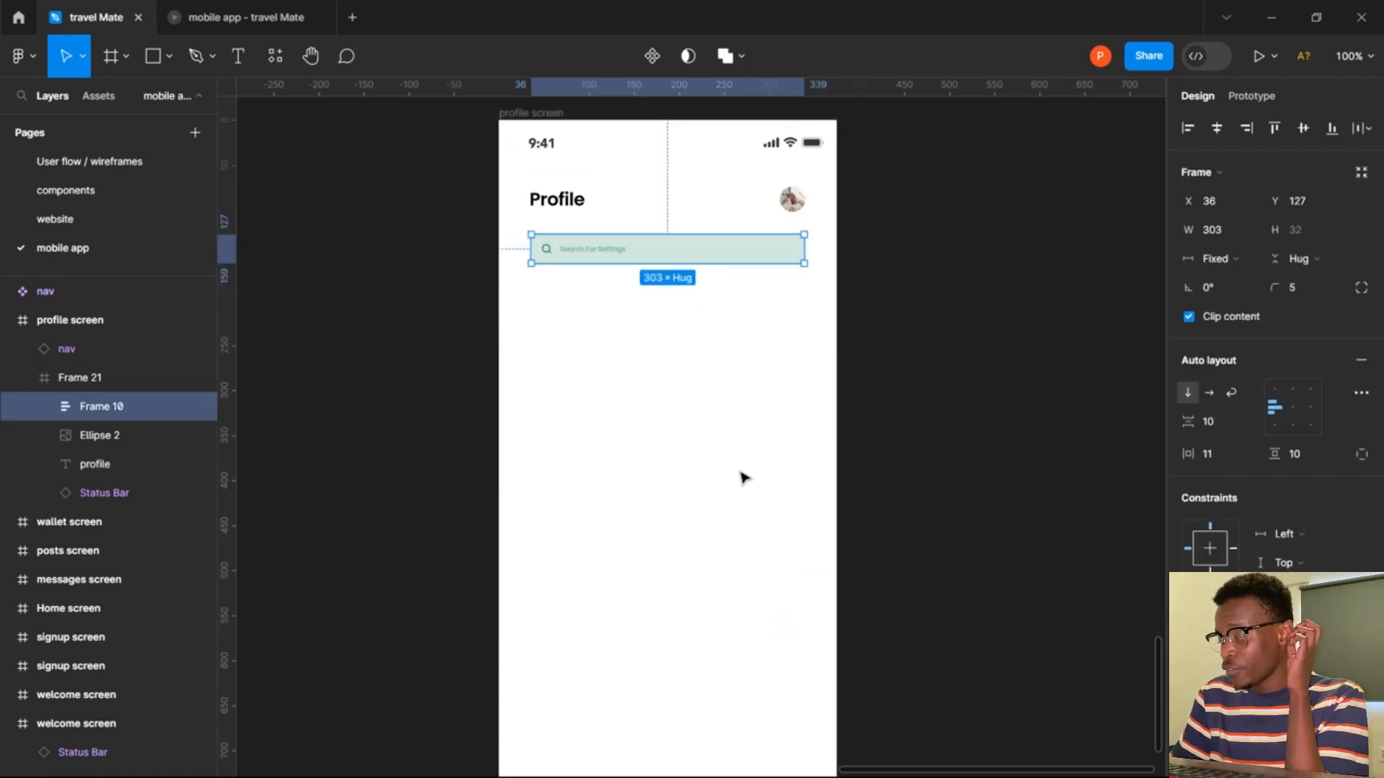
{"action": "scroll", "coordinate": [758, 485], "scroll_direction": "up", "scroll_amount": 20}
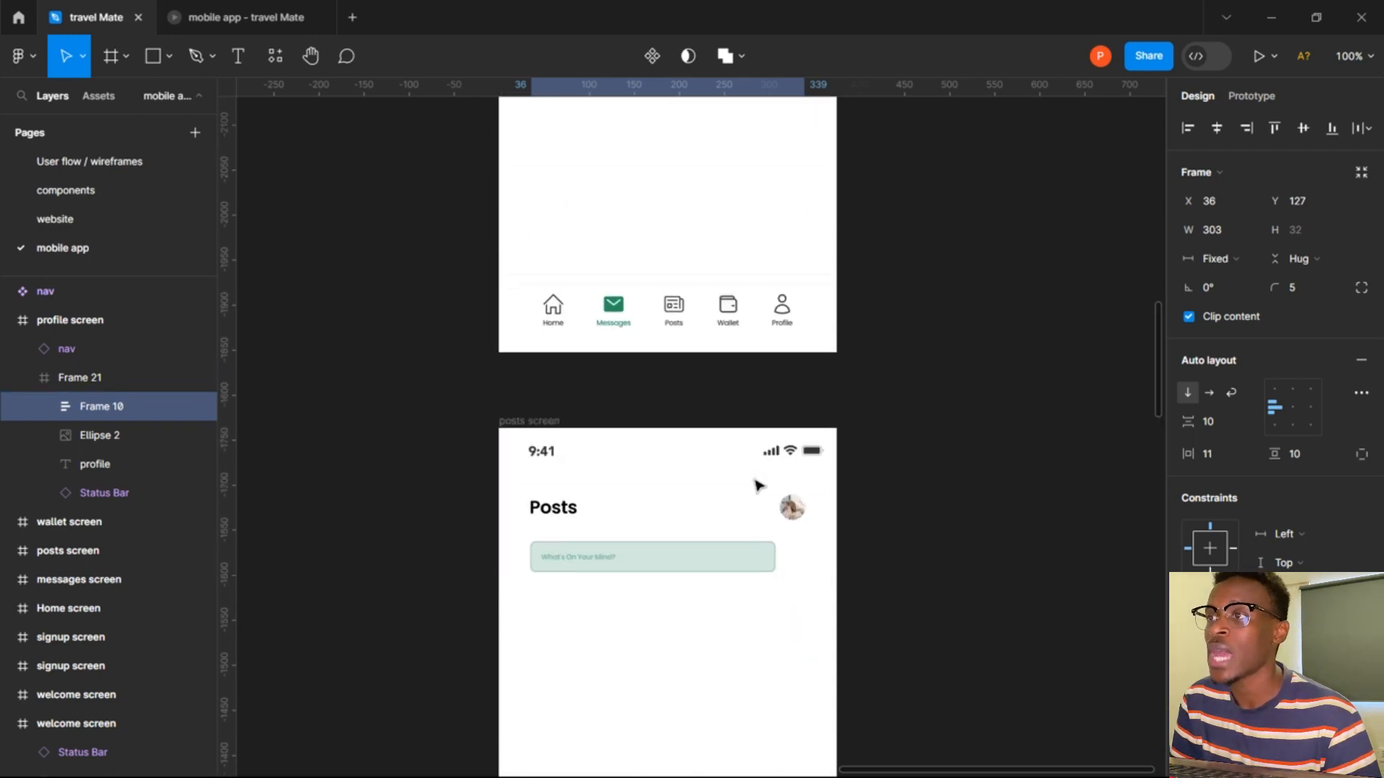
{"action": "scroll", "coordinate": [716, 425], "scroll_direction": "up", "scroll_amount": 8}
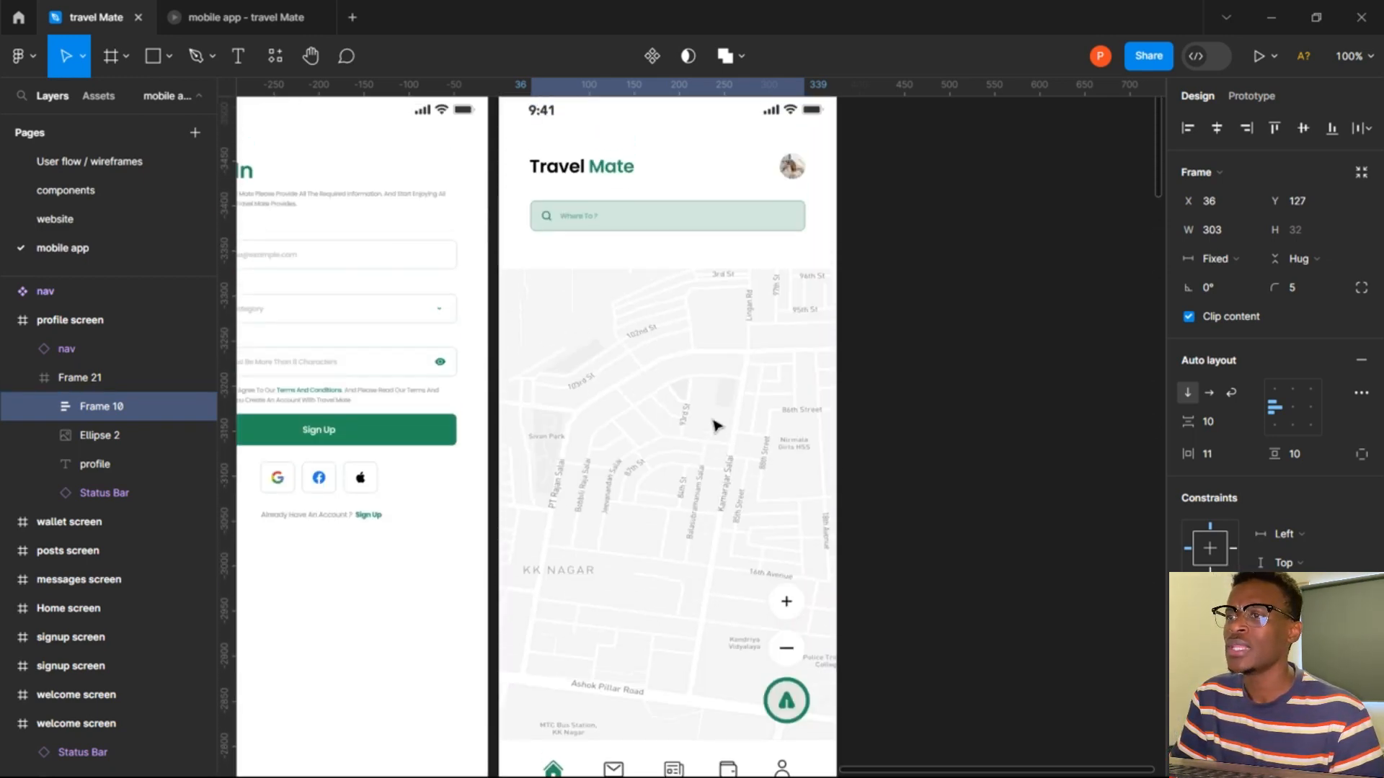
{"action": "left_click", "coordinate": [903, 290]}
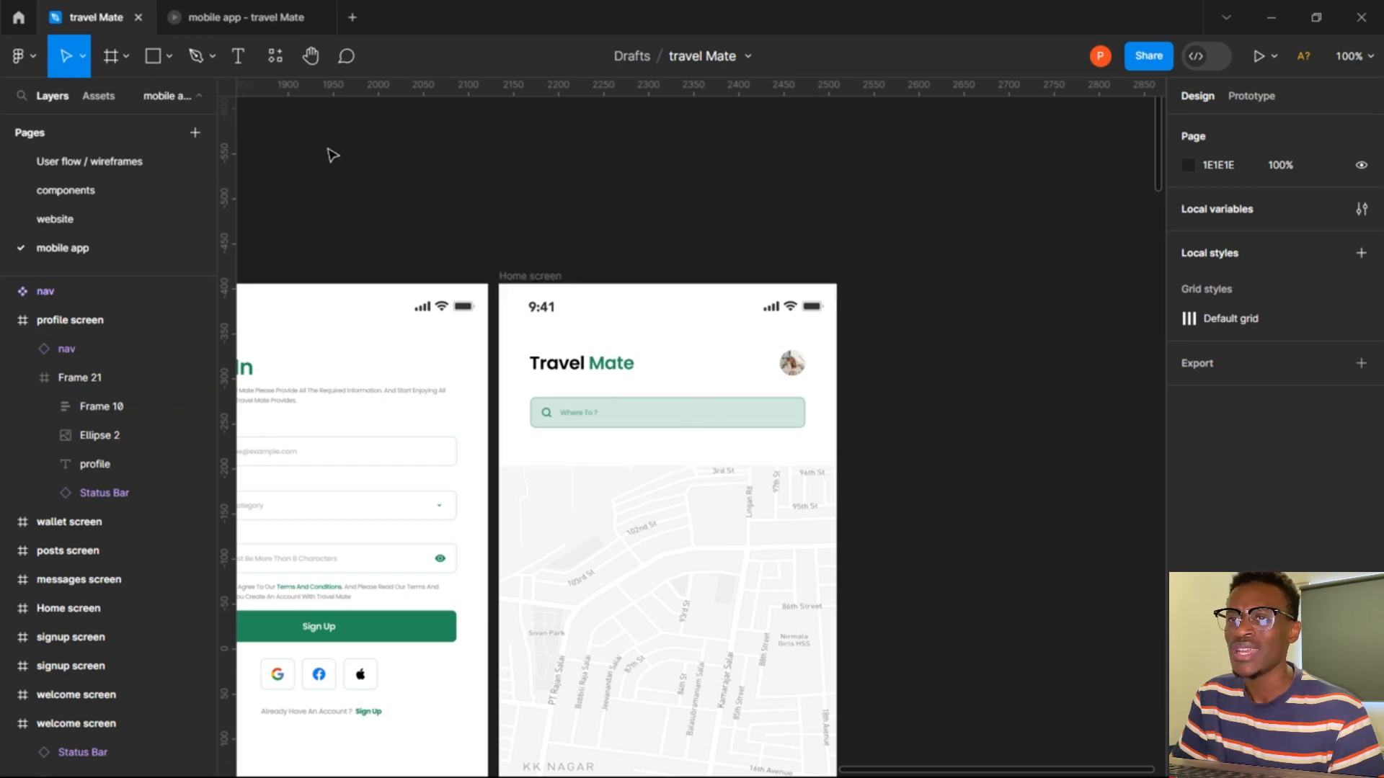
Open the User flow / wireframes page and review the Home Page wireframes again.
{"action": "left_click", "coordinate": [170, 170]}
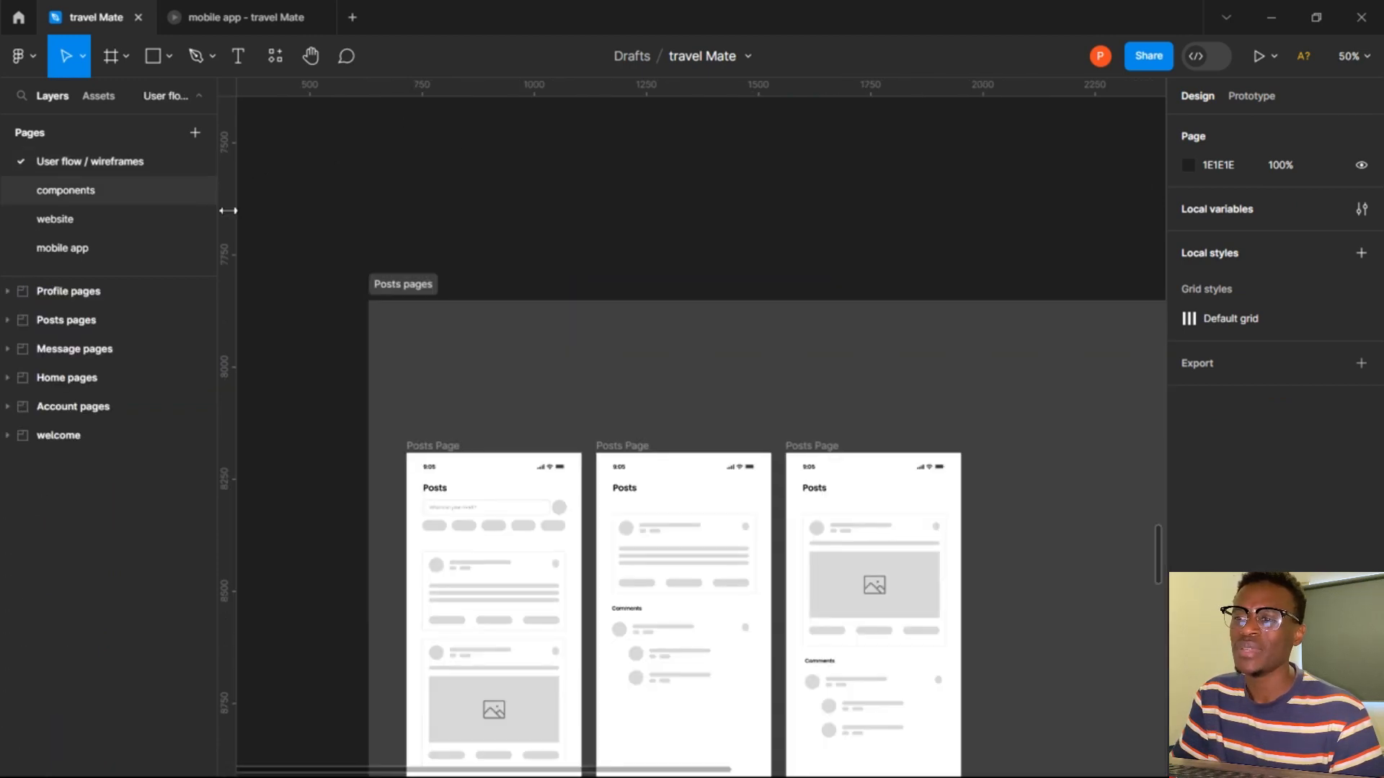
{"action": "scroll", "coordinate": [461, 409], "scroll_direction": "down", "scroll_amount": 10}
{"action": "scroll", "coordinate": [466, 413], "scroll_direction": "up", "scroll_amount": 15}
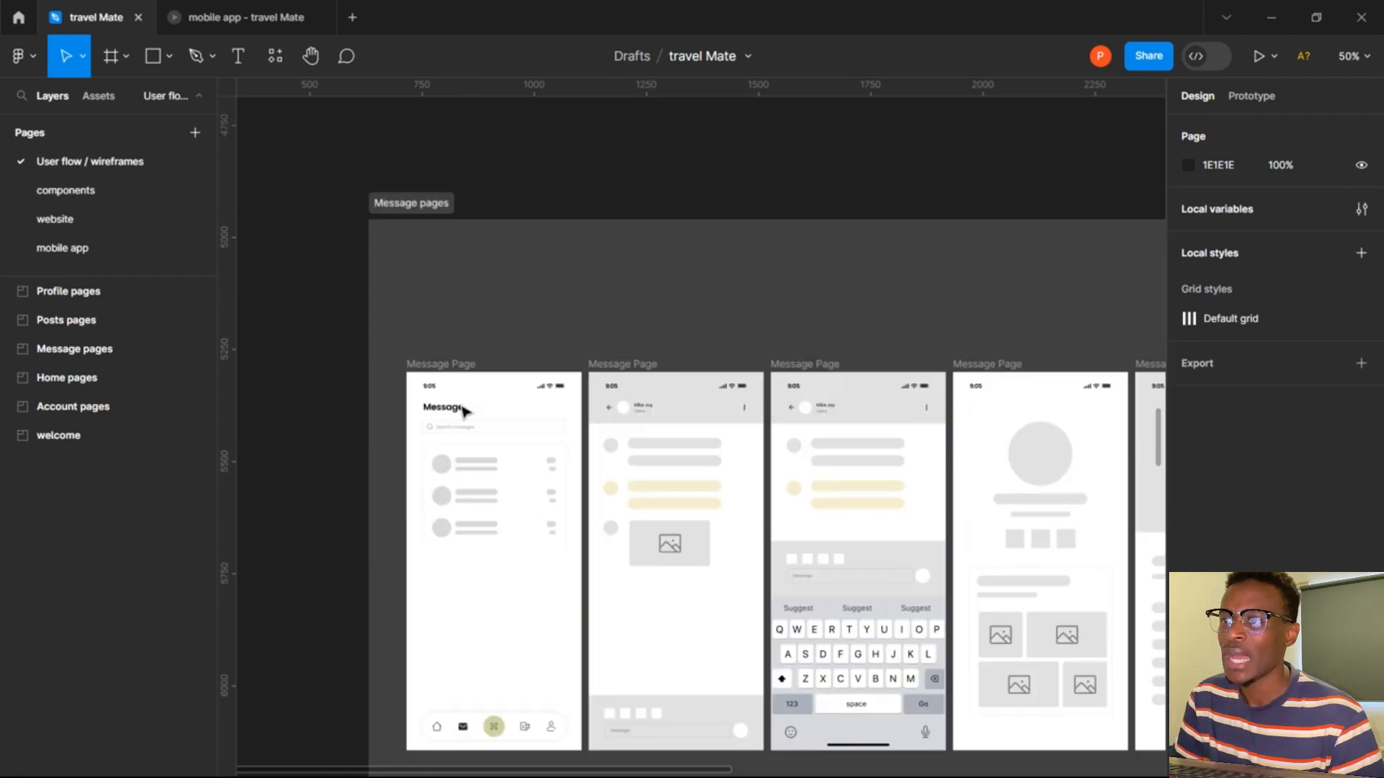
{"action": "scroll", "coordinate": [470, 406], "scroll_direction": "up", "scroll_amount": 8}
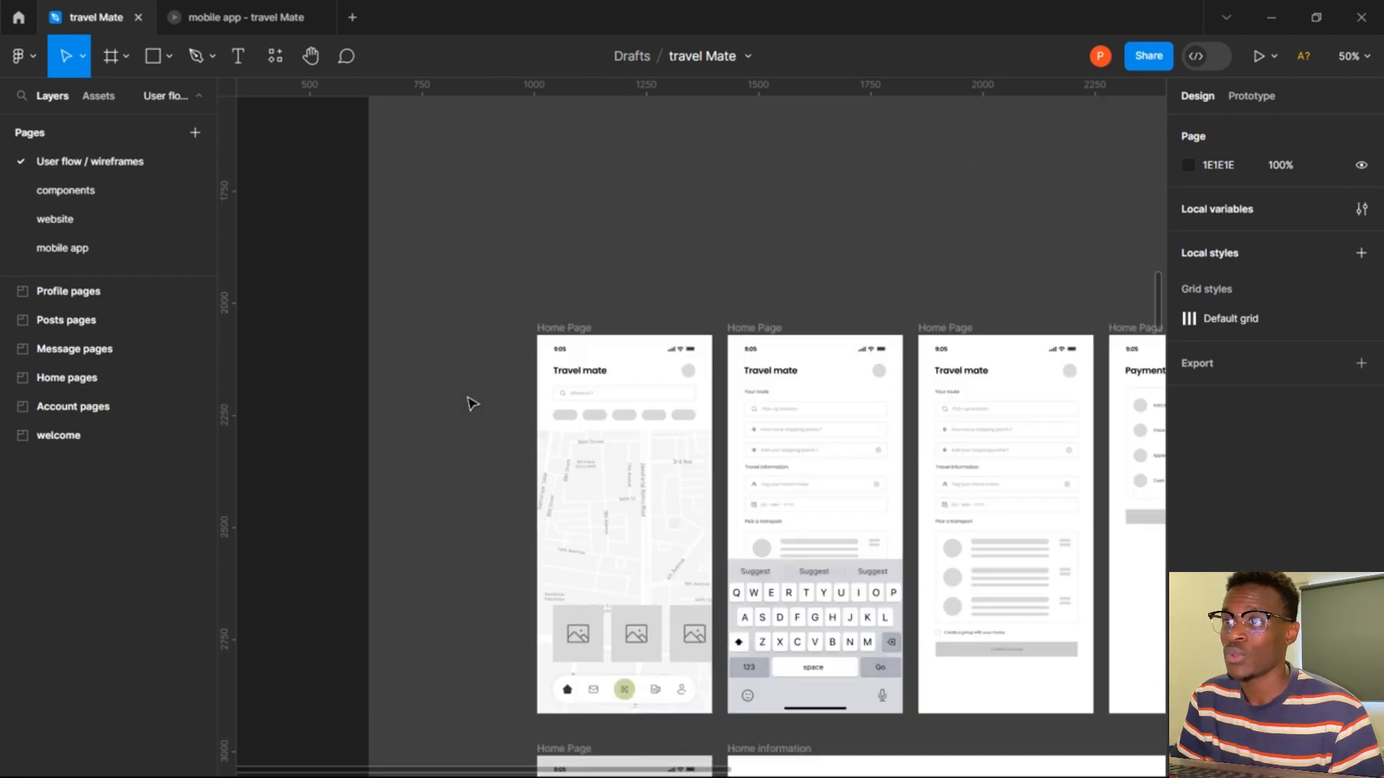
{"action": "scroll", "coordinate": [432, 340], "scroll_direction": "down", "scroll_amount": 2}
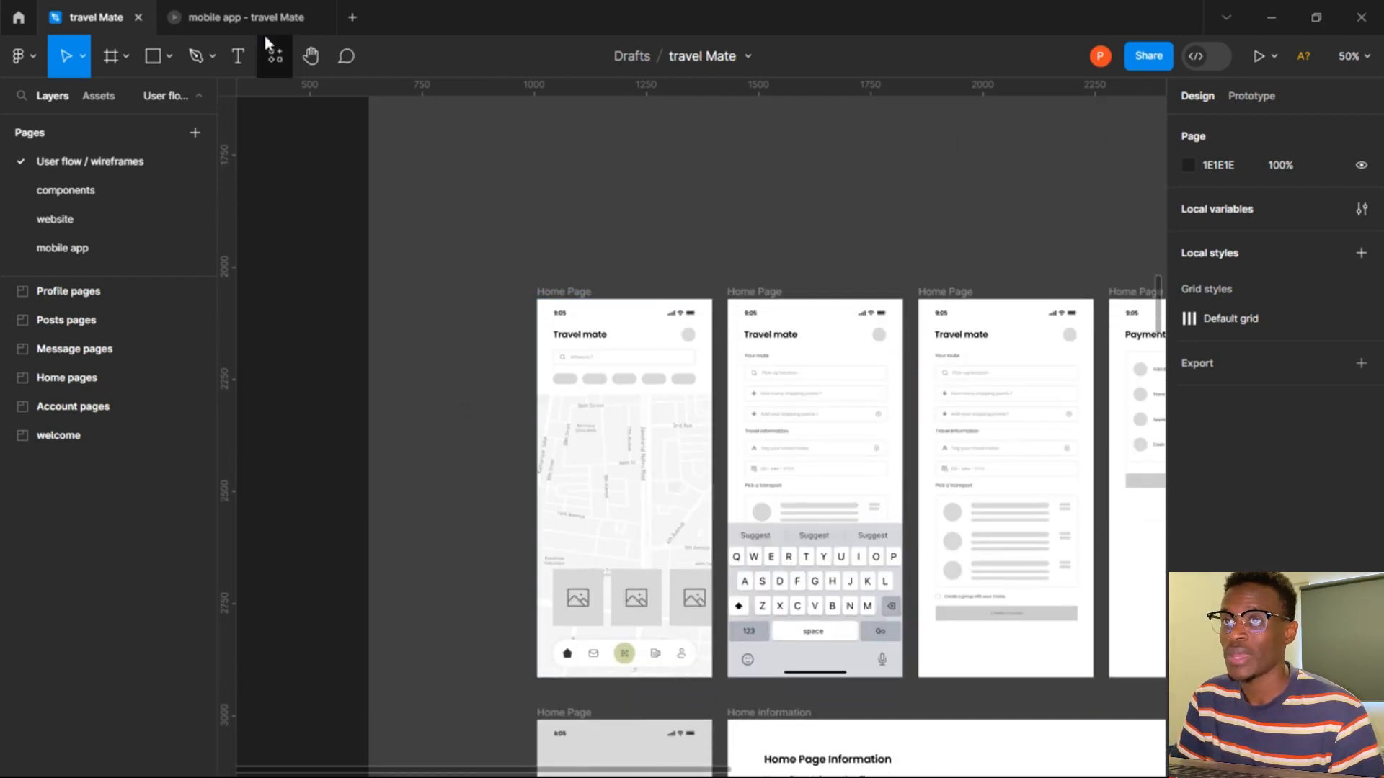
On the mobile app page, place a new 100 × 100 frame in the empty space beside the Home screen.
{"action": "left_click", "coordinate": [131, 247]}
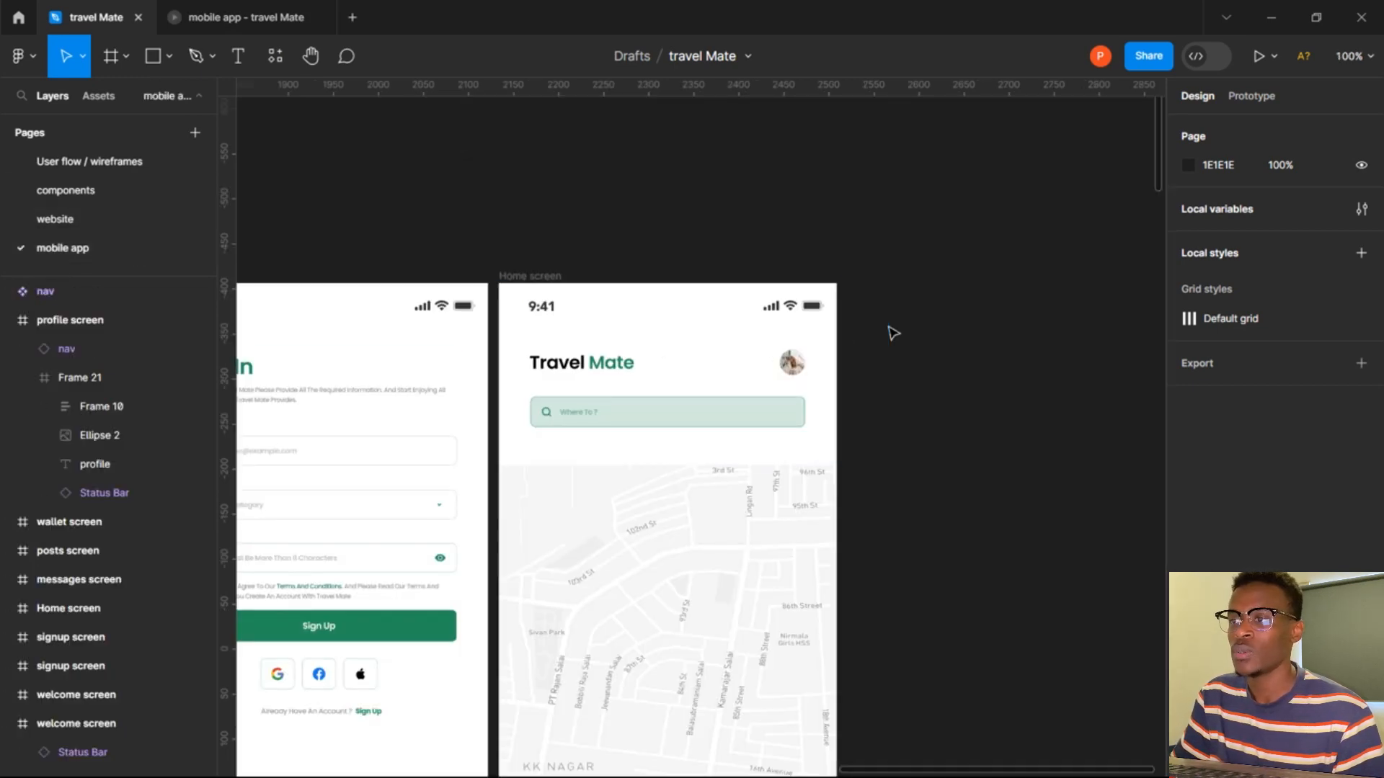
{"action": "scroll", "coordinate": [683, 393], "scroll_direction": "down", "scroll_amount": 2}
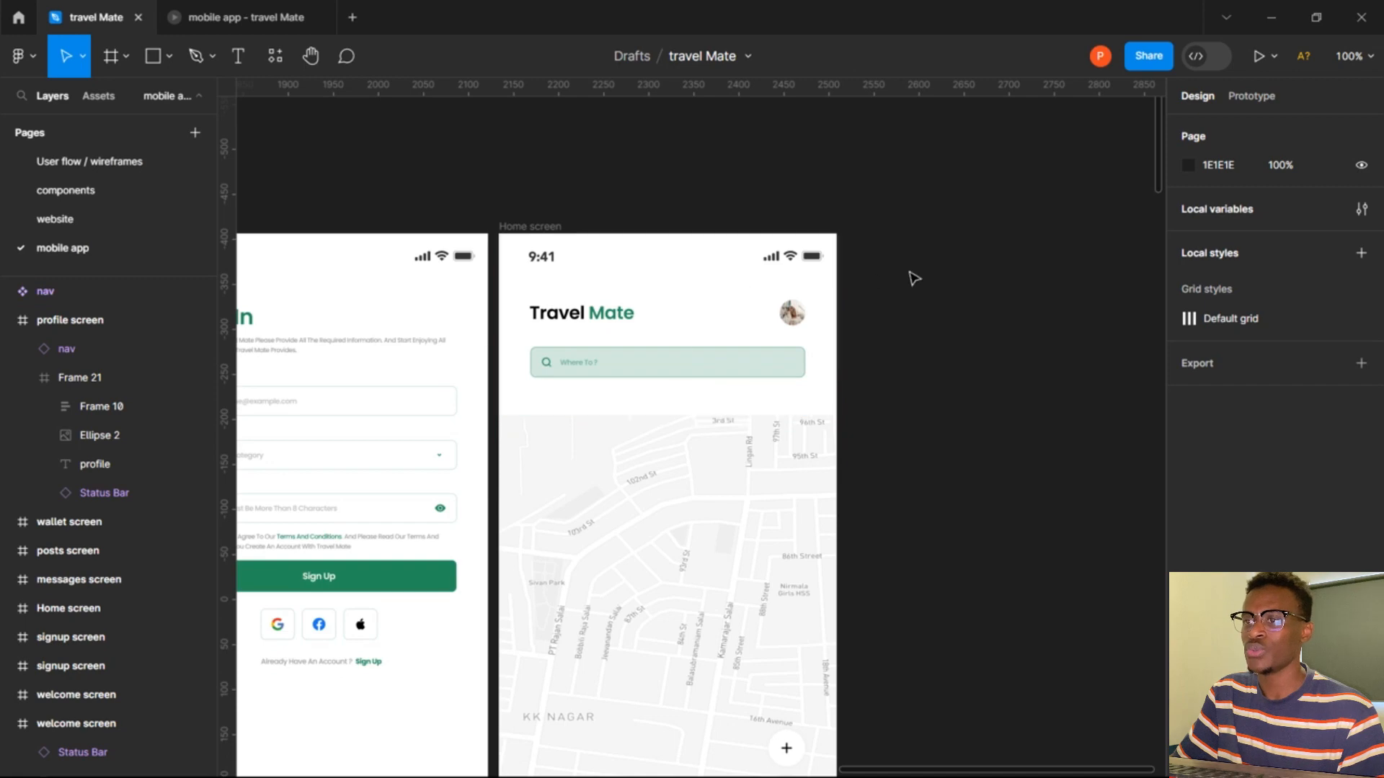
{"action": "scroll", "coordinate": [915, 286], "scroll_direction": "down", "scroll_amount": 3}
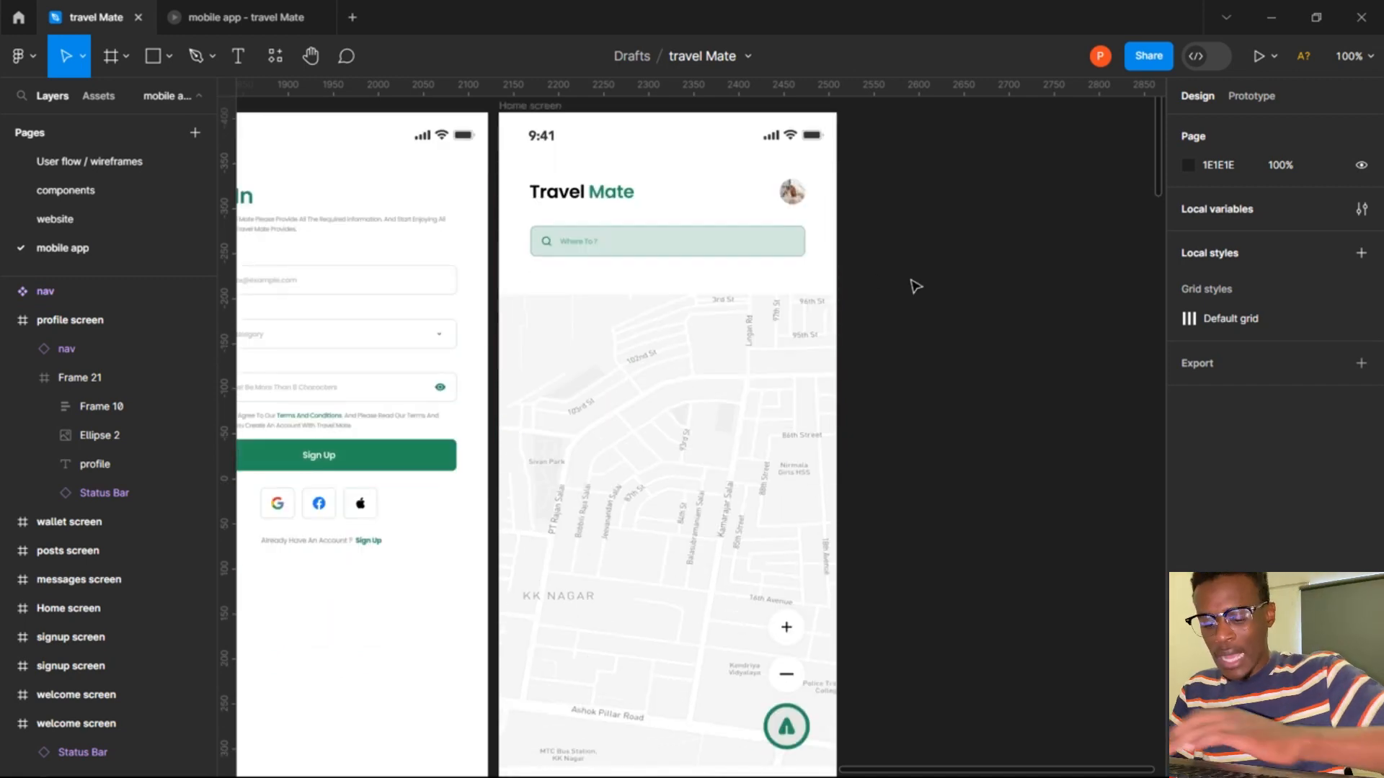
{"action": "key", "text": "f"}
{"action": "left_click", "coordinate": [924, 312]}
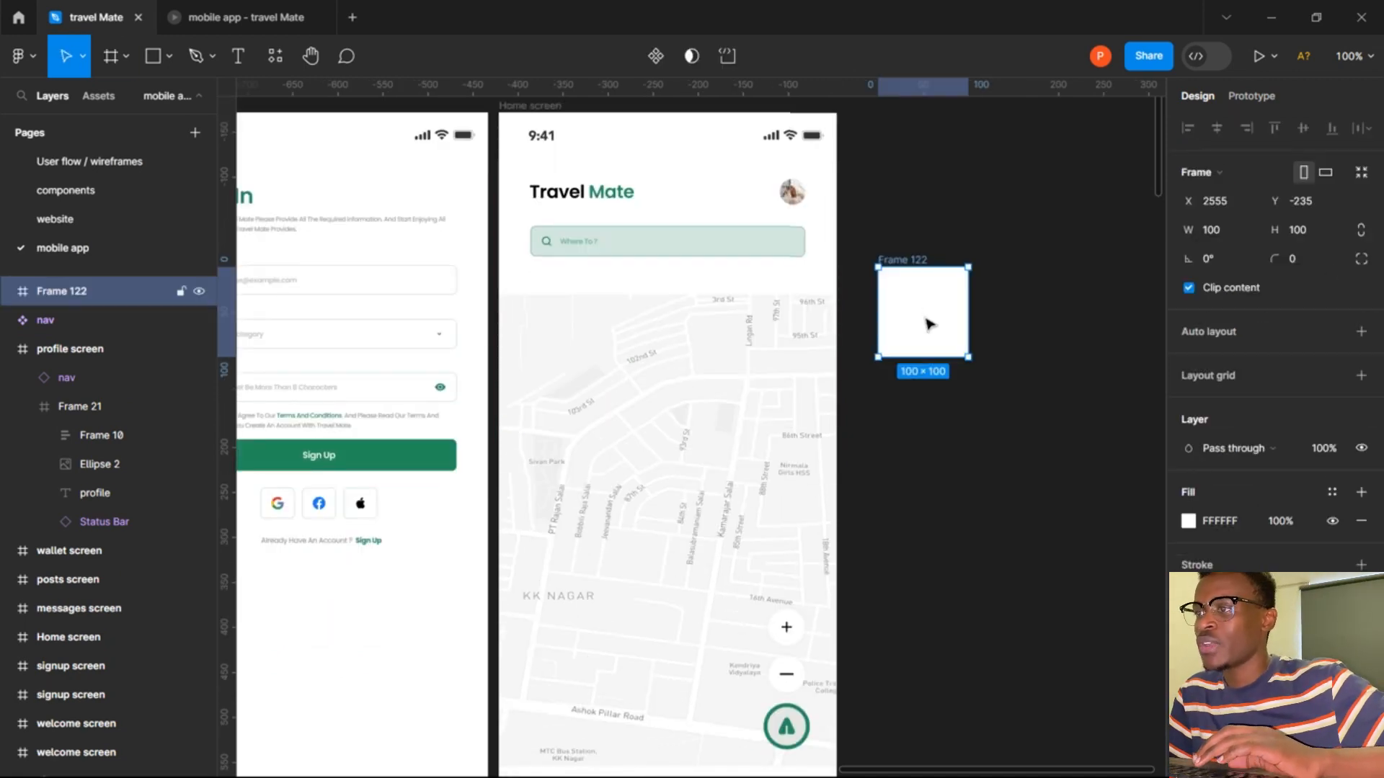
Scale the new white frame proportionally to 145 × 145 and reposition it in the empty space beside the Home screen.
{"action": "left_click_drag", "start_coordinate": [936, 333], "coordinate": [945, 361]}
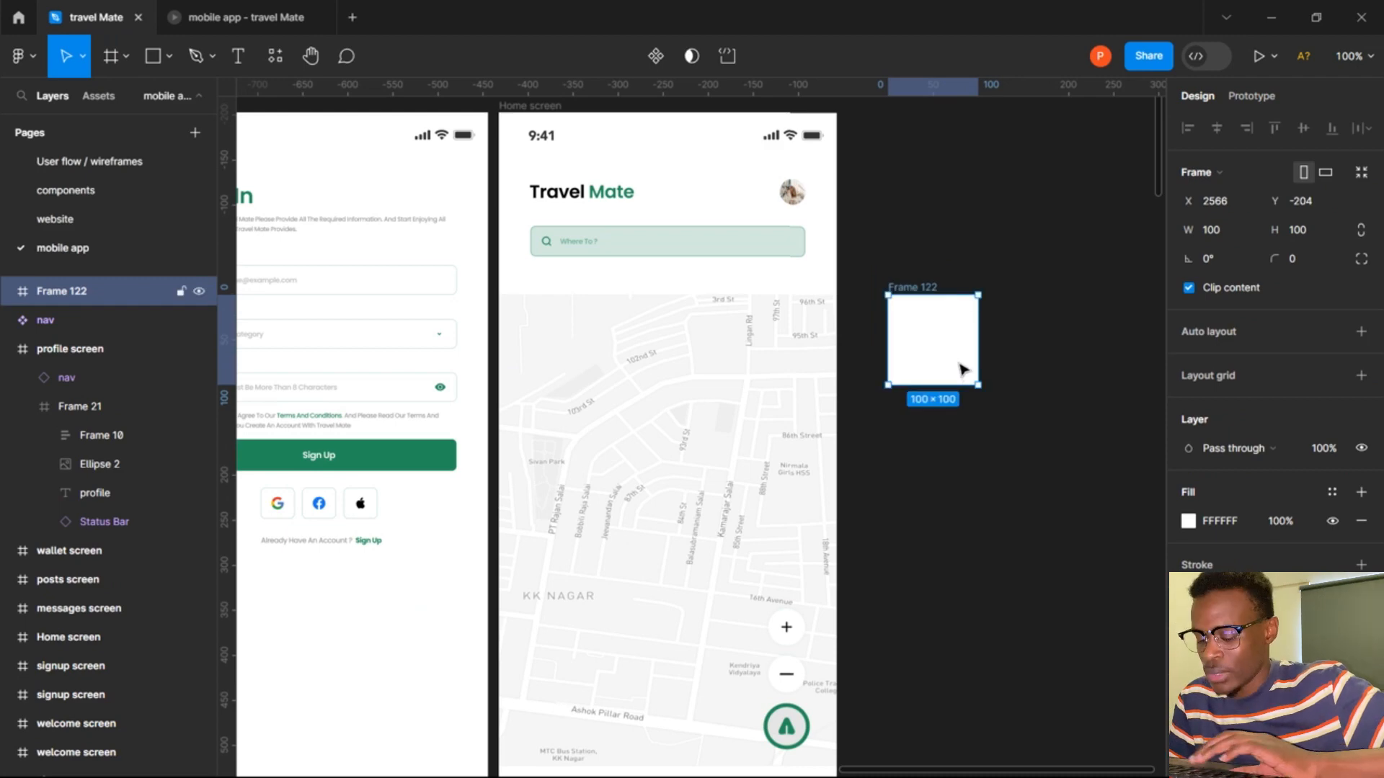
{"action": "key", "text": "k"}
{"action": "left_click_drag", "start_coordinate": [977, 385], "coordinate": [999, 426]}
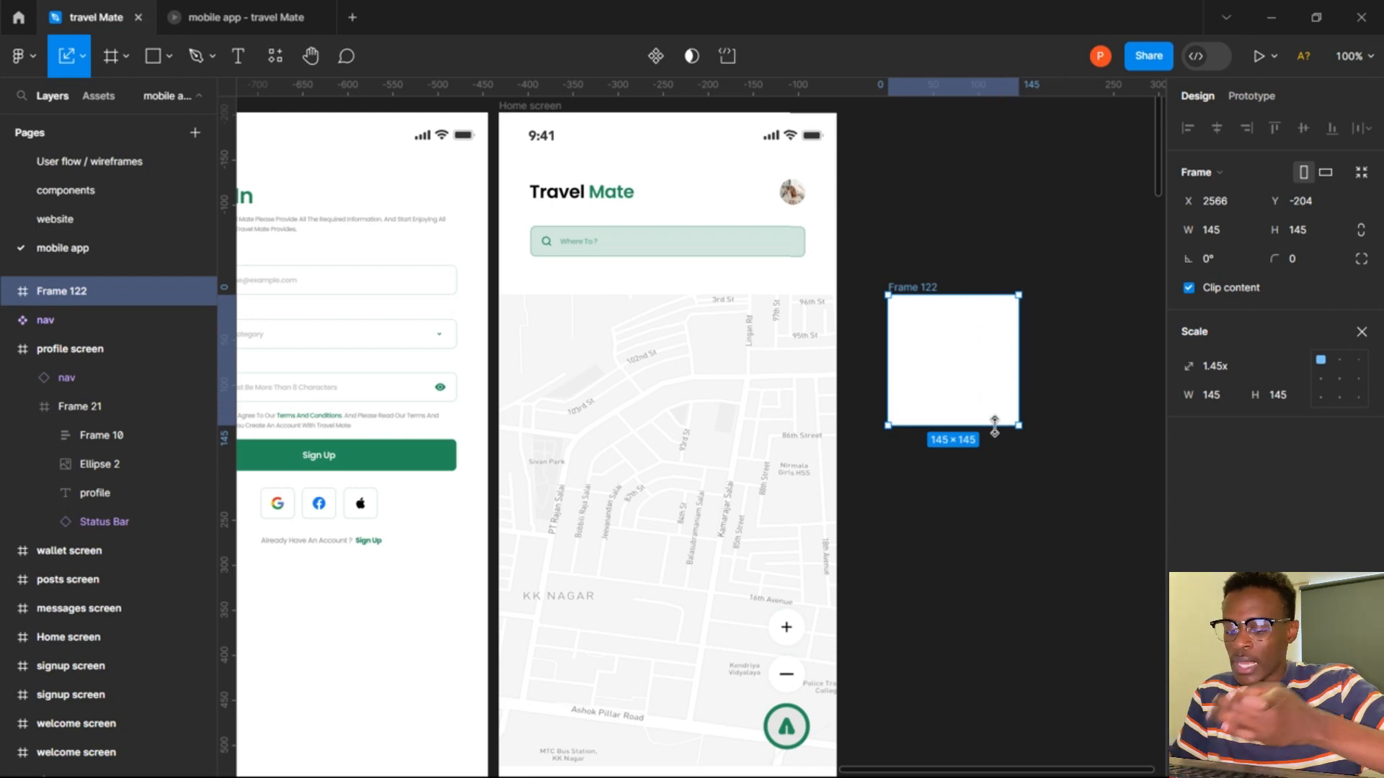
{"action": "key", "text": "v"}
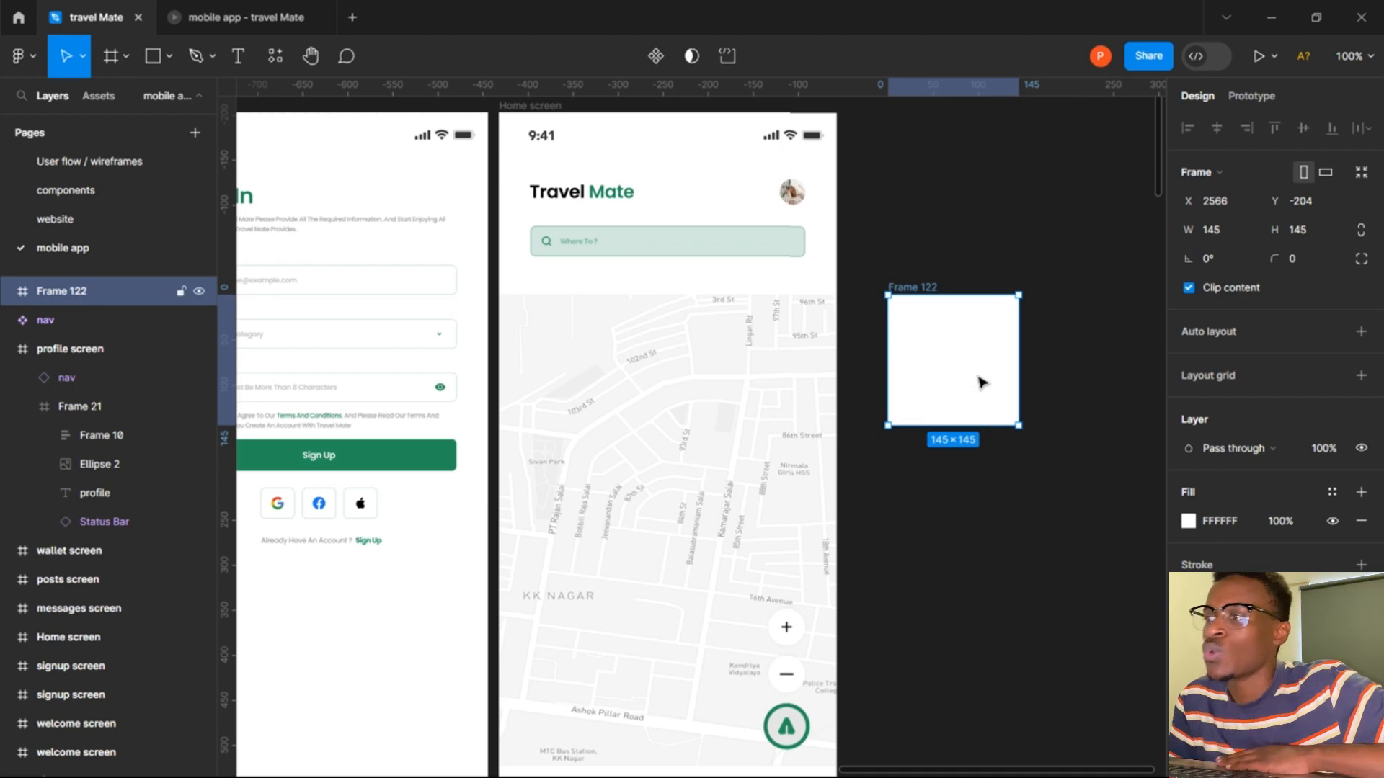
{"action": "left_click_drag", "start_coordinate": [971, 369], "coordinate": [945, 356]}
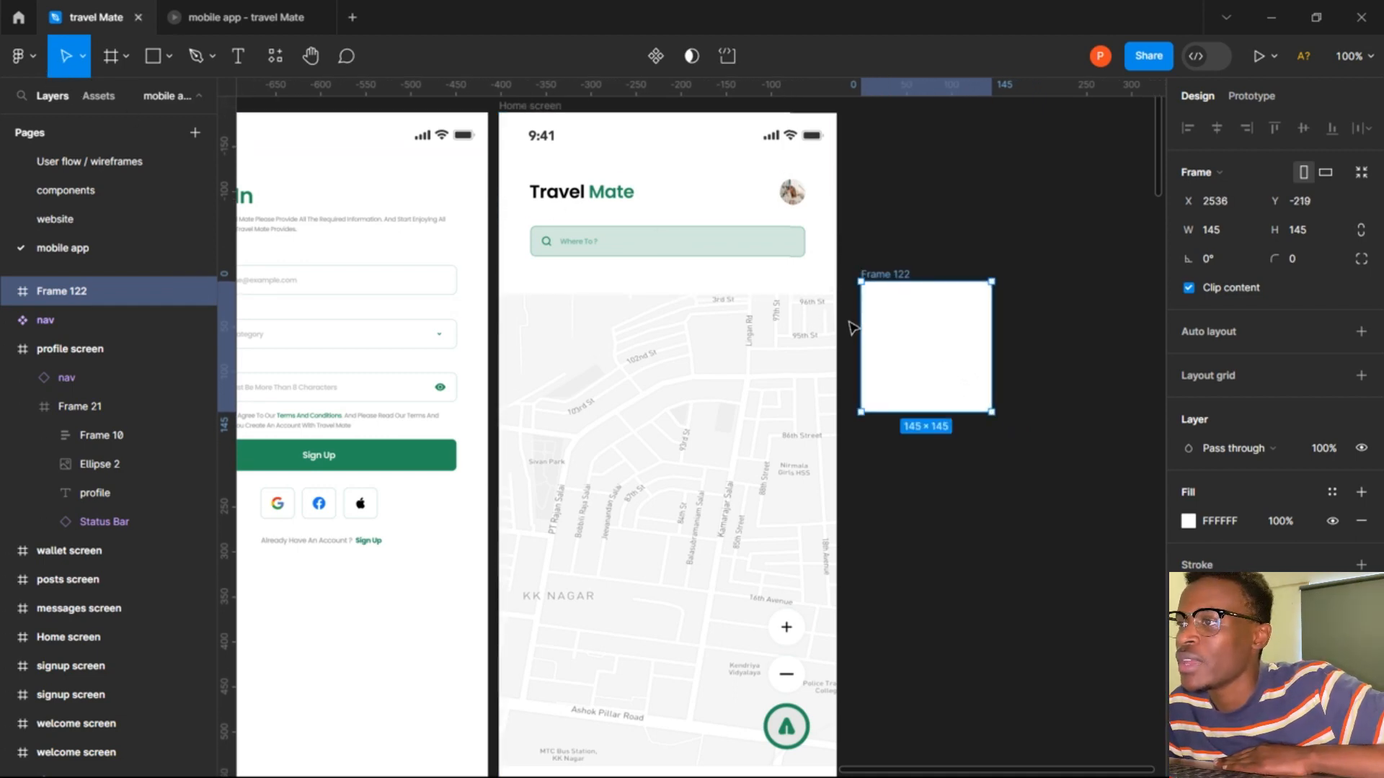
Show the layout grids, narrow the white frame to 142 wide against the Home screen's columns, and return it to the empty space.
{"action": "scroll", "coordinate": [854, 323], "scroll_direction": "down", "scroll_amount": 3}
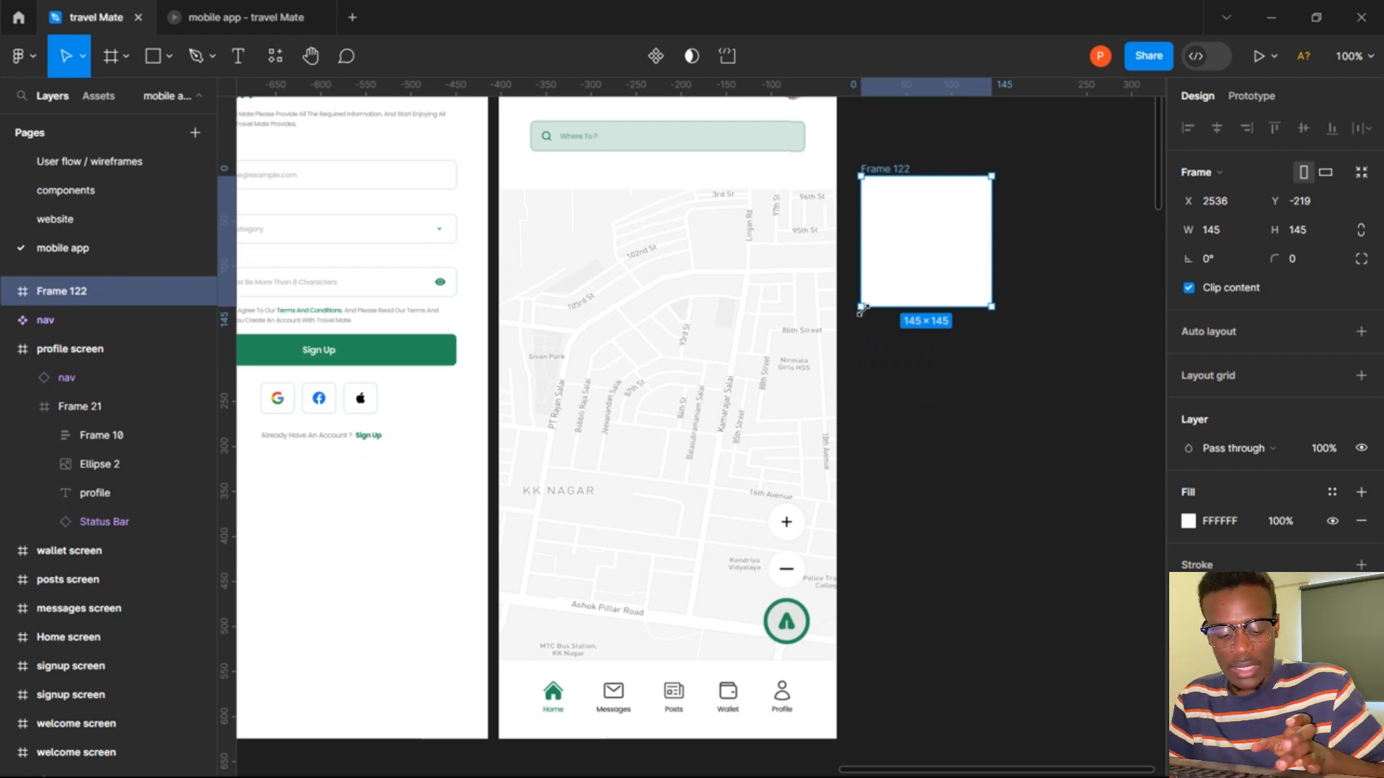
{"action": "key", "text": "ctrl+shift+4"}
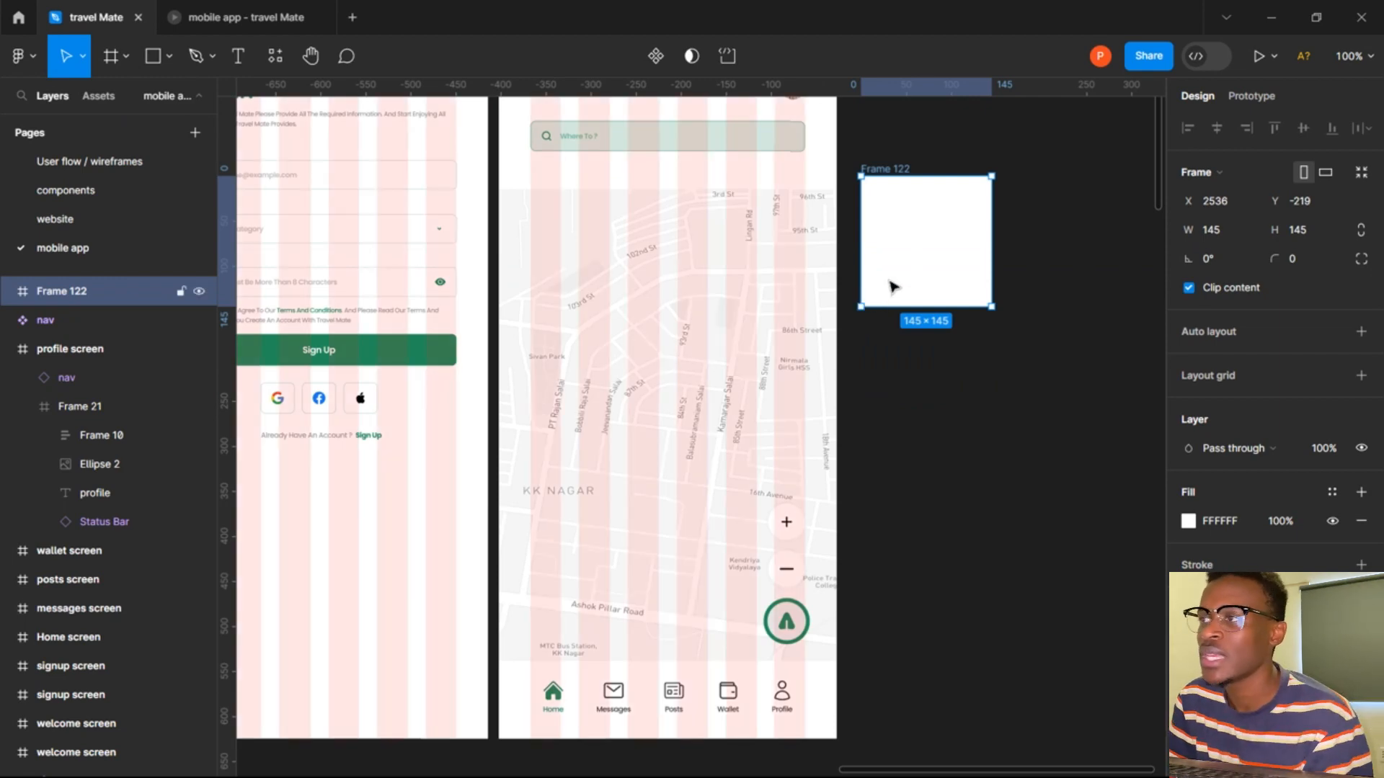
{"action": "left_click_drag", "start_coordinate": [898, 244], "coordinate": [569, 588]}
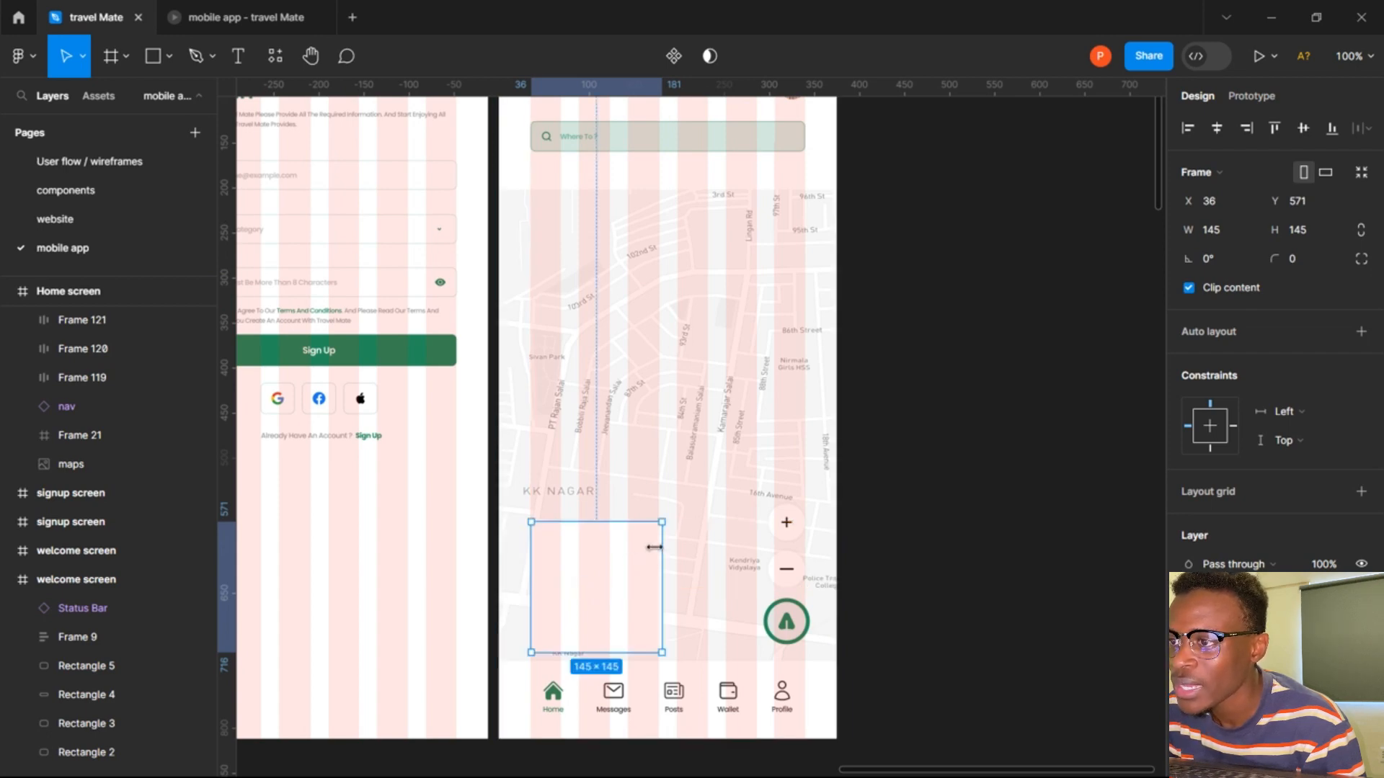
{"action": "left_click_drag", "start_coordinate": [652, 547], "coordinate": [655, 547]}
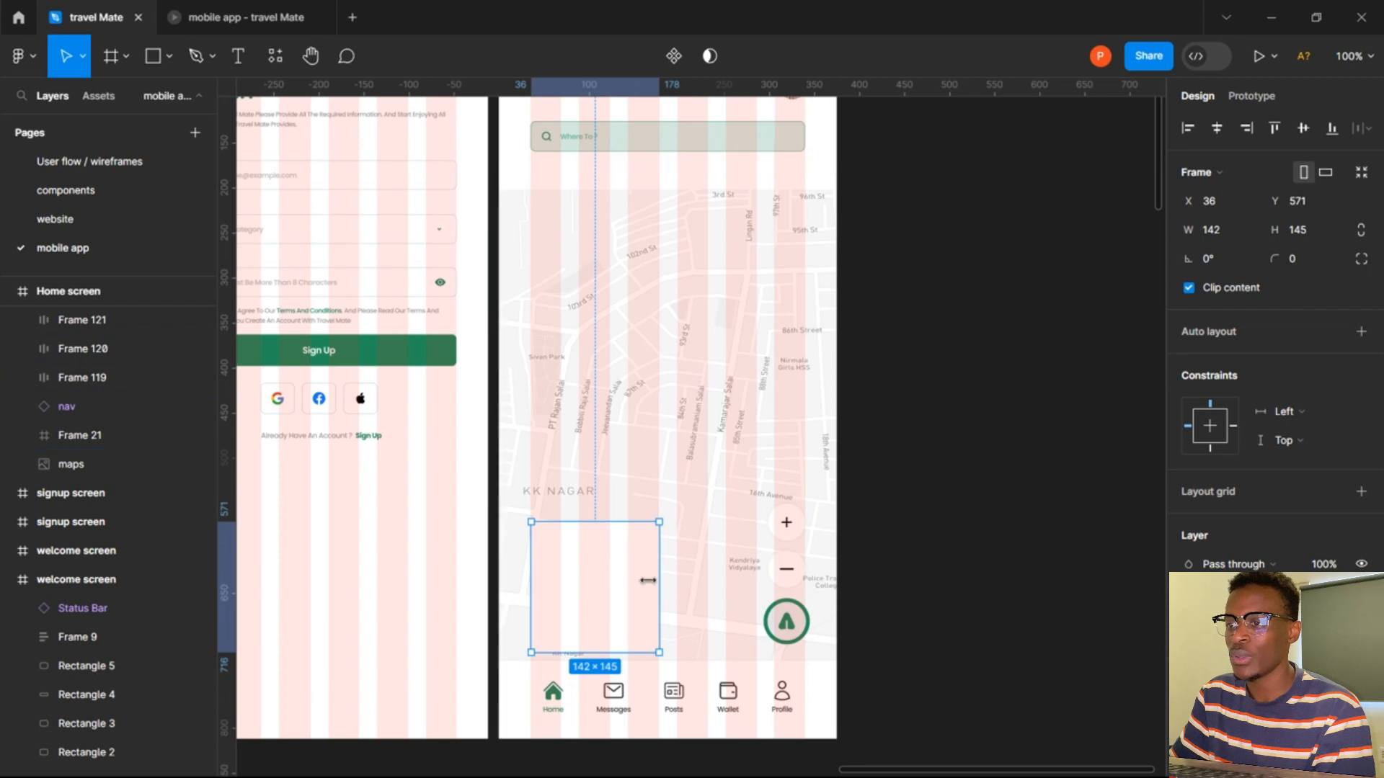
{"action": "left_click_drag", "start_coordinate": [624, 582], "coordinate": [977, 374]}
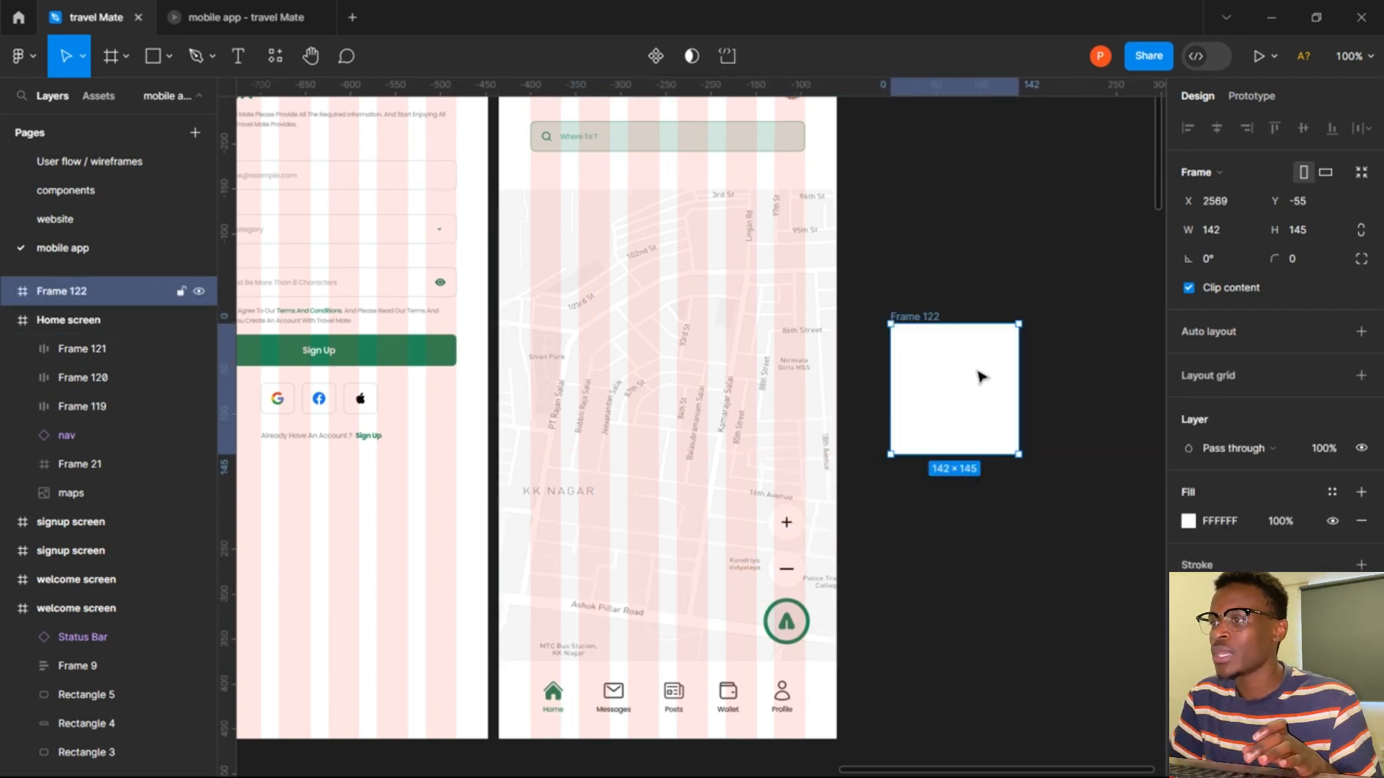
Find and run the Unsplash plugin, keeping the white frame selected and clear of the plugin window.
{"action": "left_click", "coordinate": [266, 58]}
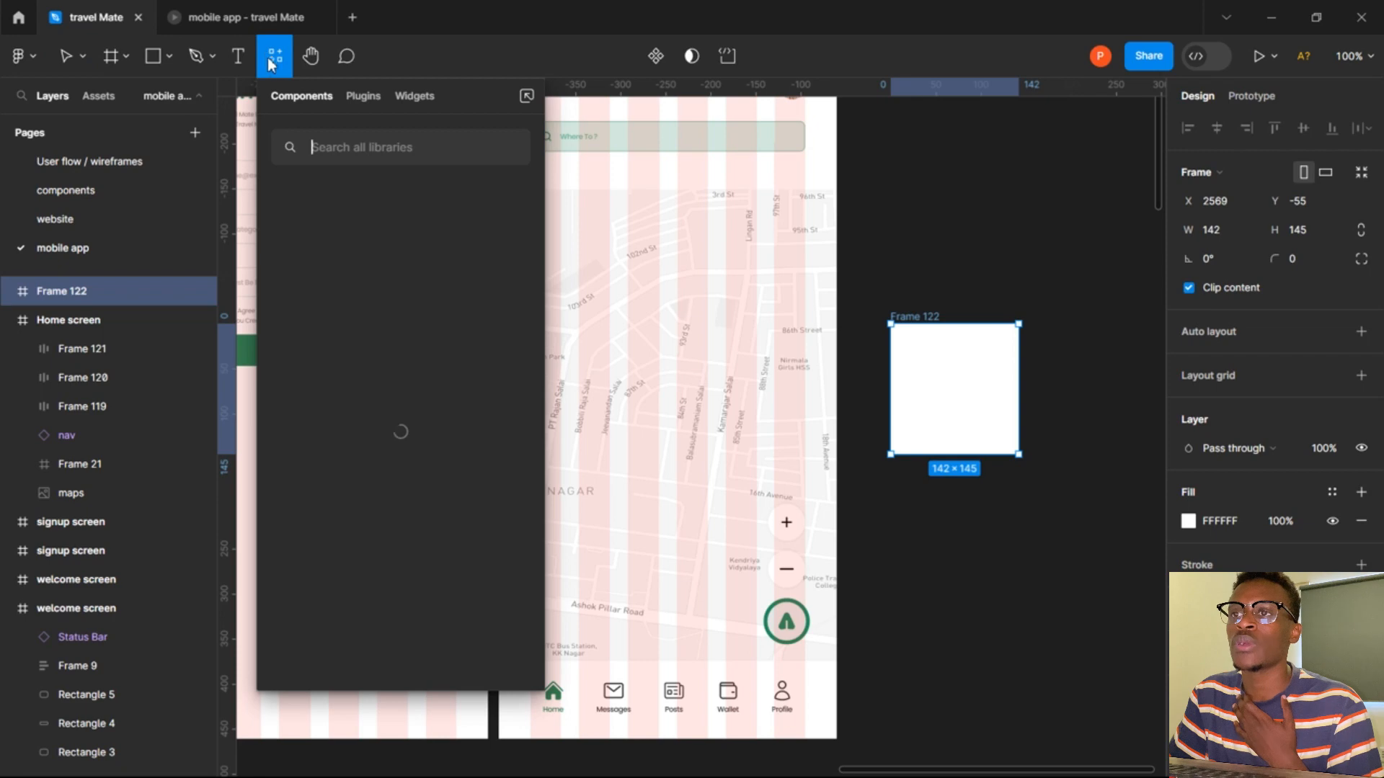
{"action": "left_click", "coordinate": [348, 97]}
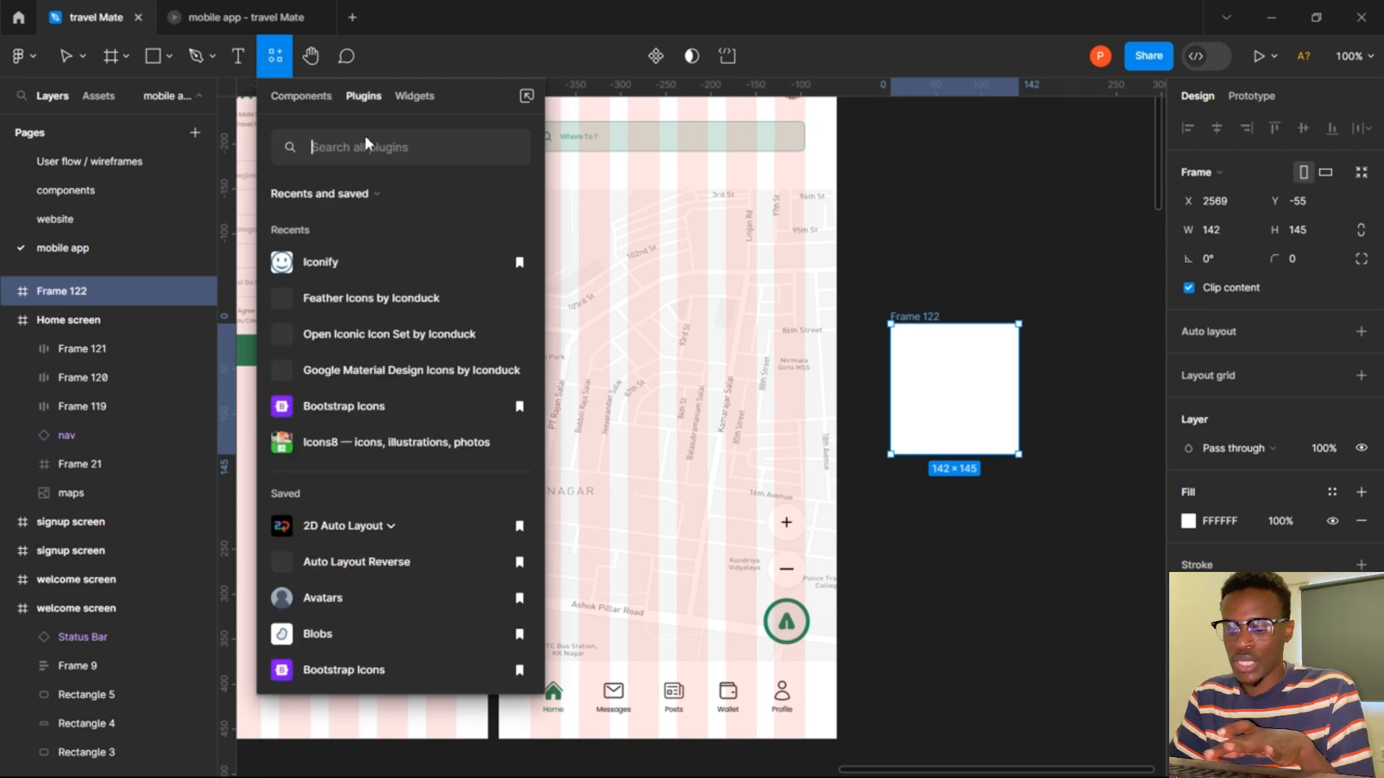
{"action": "type", "text": "uns"}
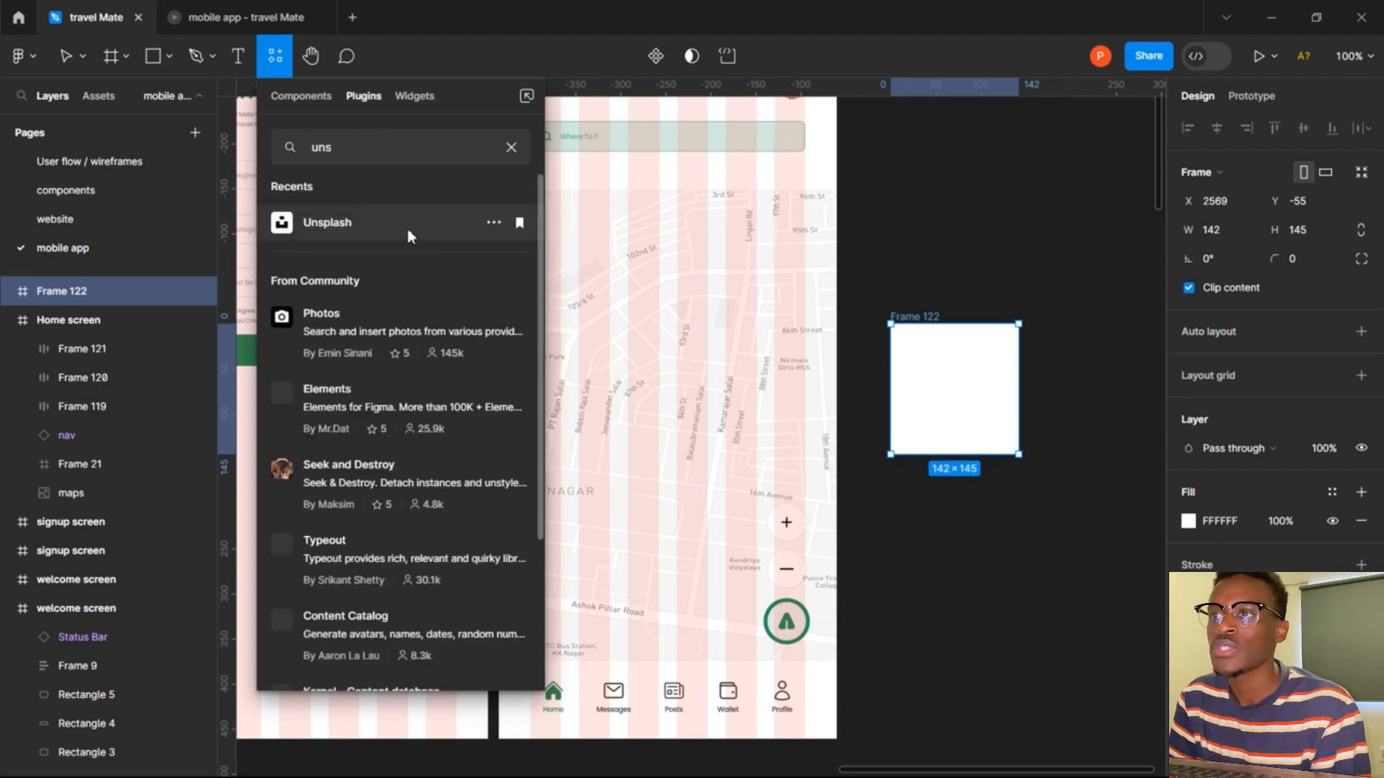
{"action": "left_click", "coordinate": [403, 225]}
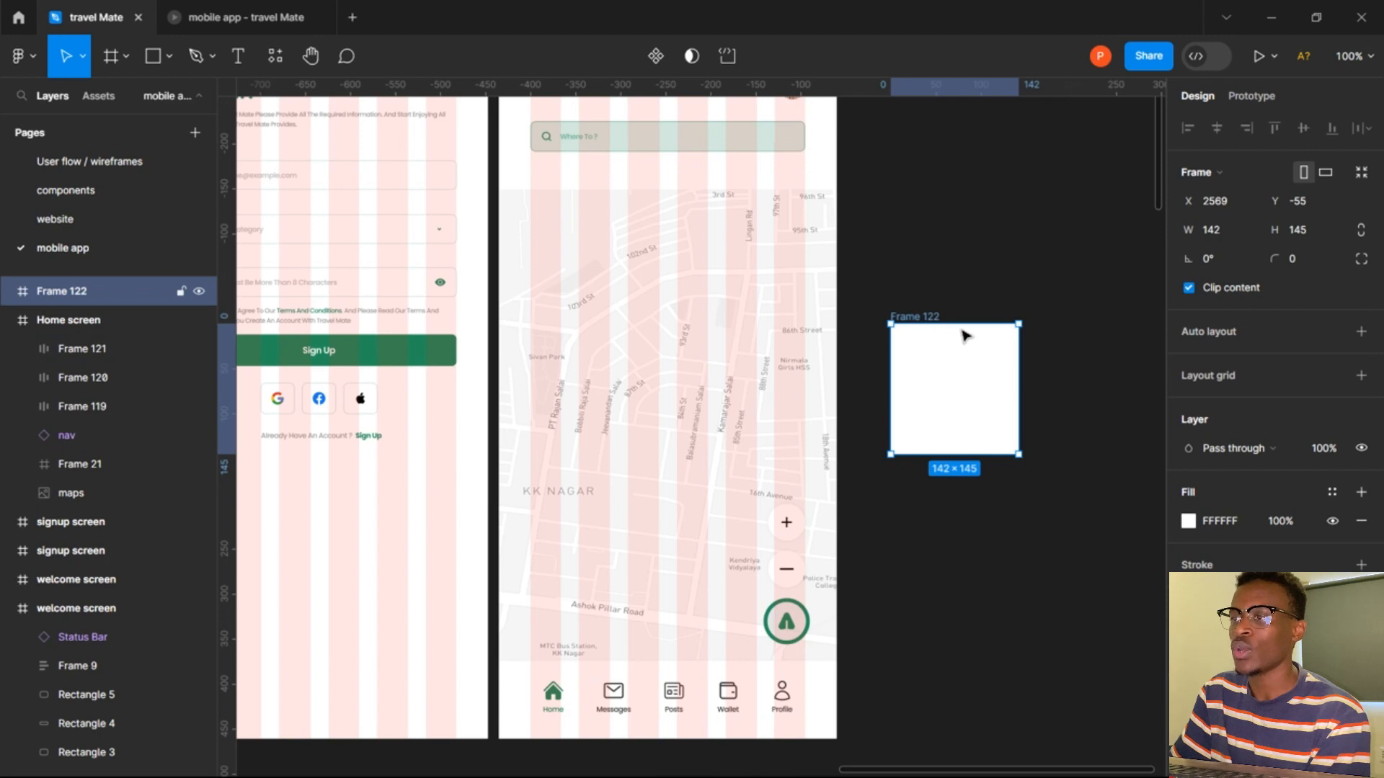
{"action": "left_click_drag", "start_coordinate": [946, 362], "coordinate": [1023, 330]}
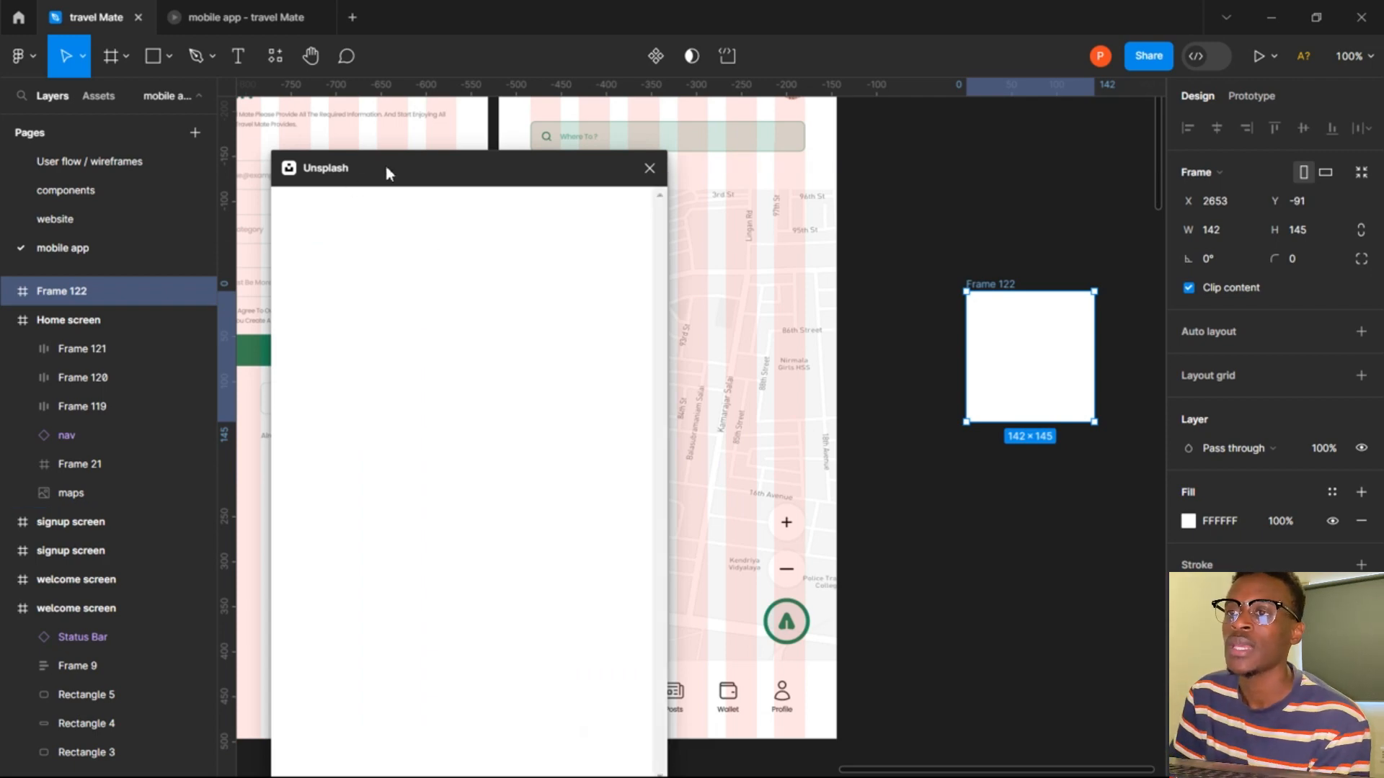
{"action": "left_click_drag", "start_coordinate": [387, 170], "coordinate": [391, 140]}
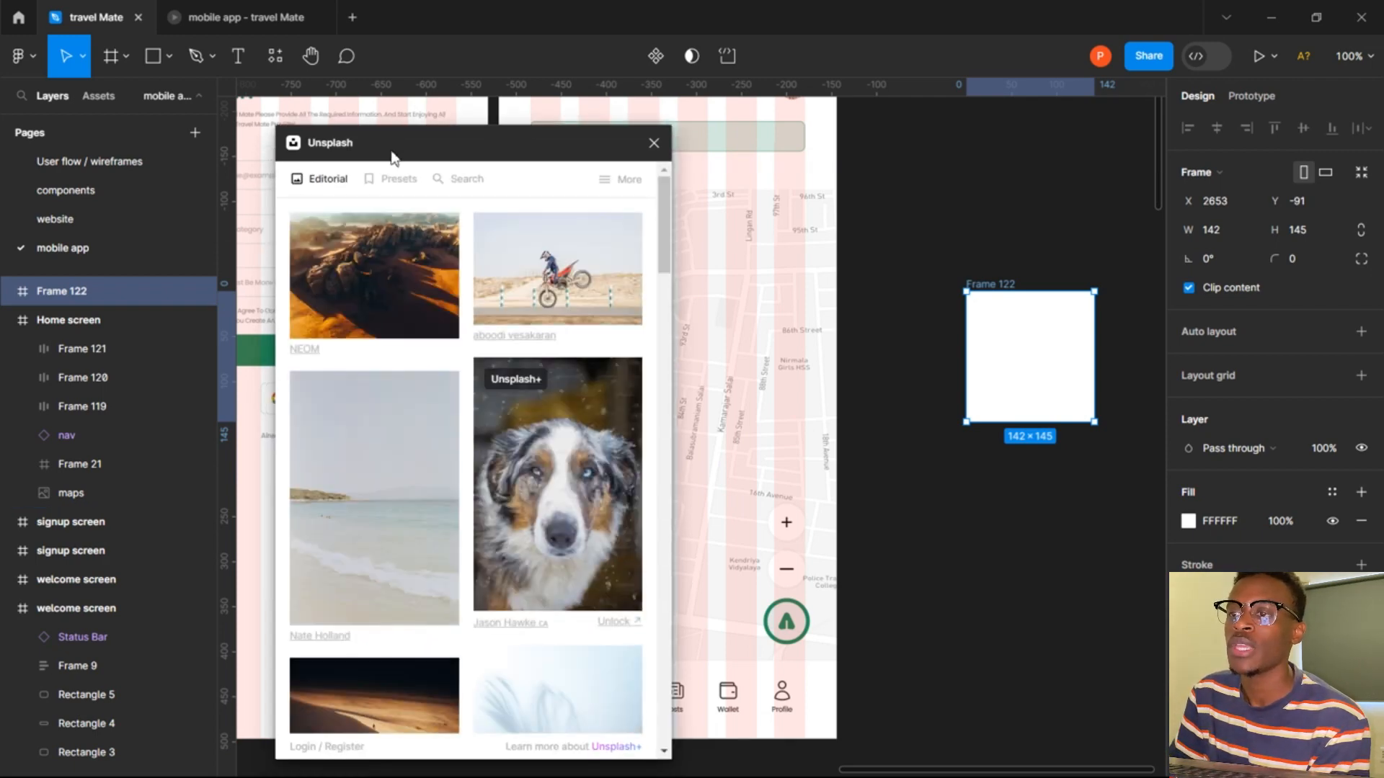
Browse the Unsplash editorial photos for a travel image that suits the selected frame.
{"action": "scroll", "coordinate": [386, 292], "scroll_direction": "down", "scroll_amount": 10}
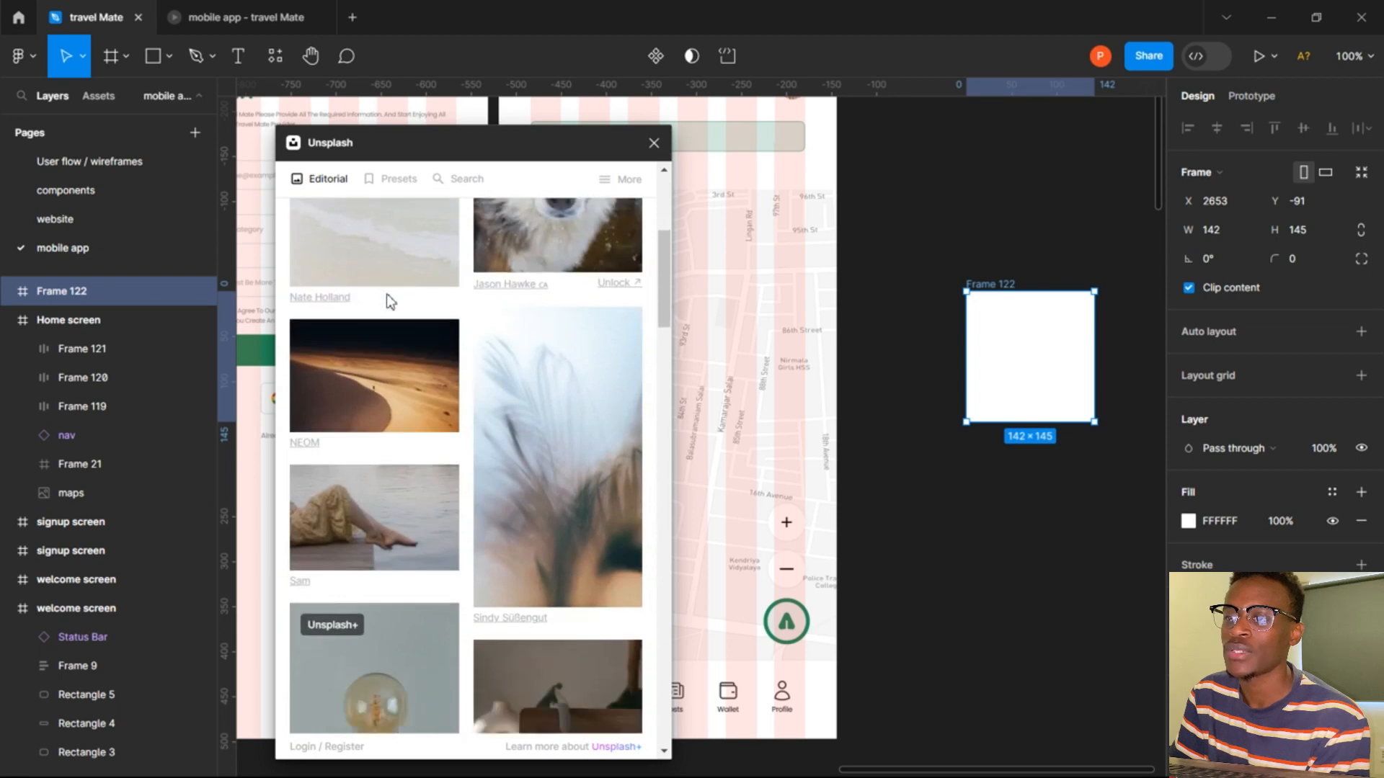
{"action": "scroll", "coordinate": [386, 292], "scroll_direction": "down", "scroll_amount": 5}
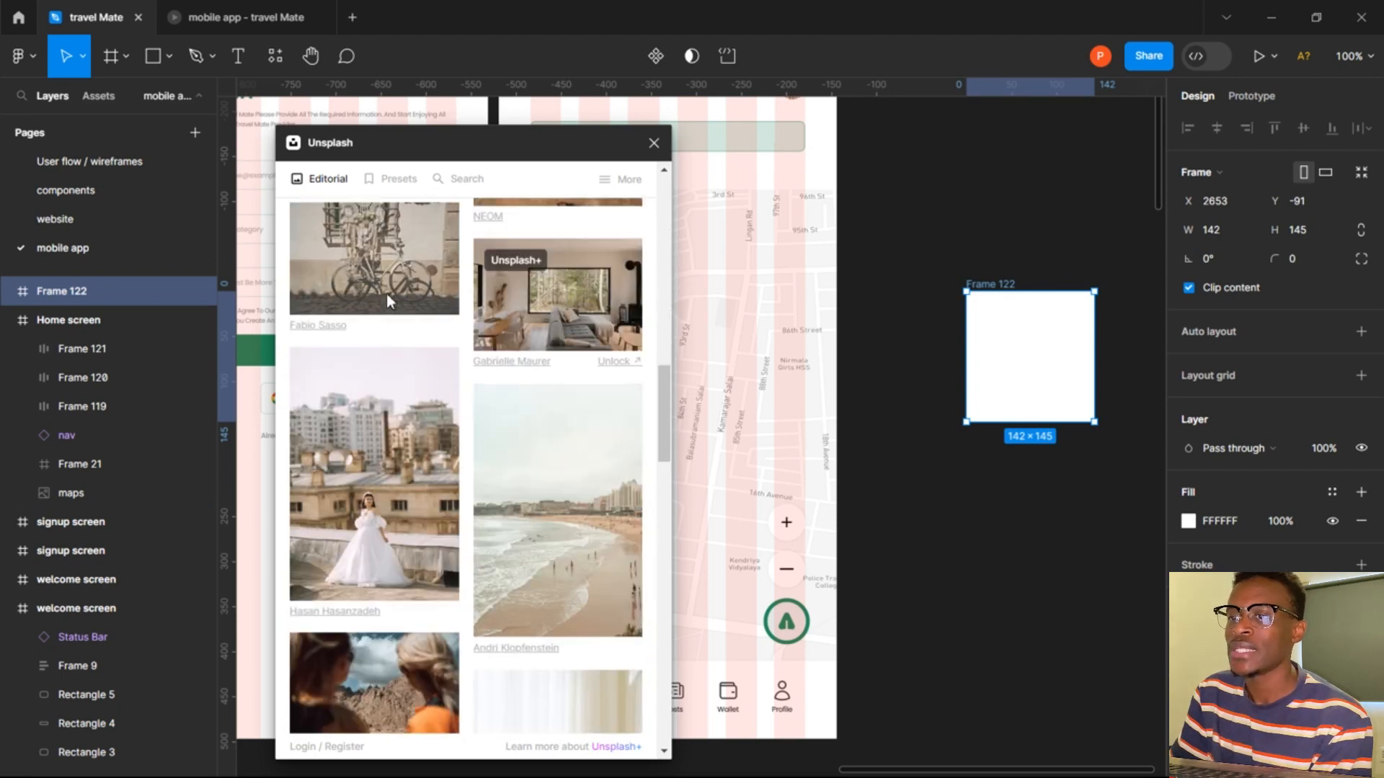
{"action": "scroll", "coordinate": [388, 302], "scroll_direction": "down", "scroll_amount": 6}
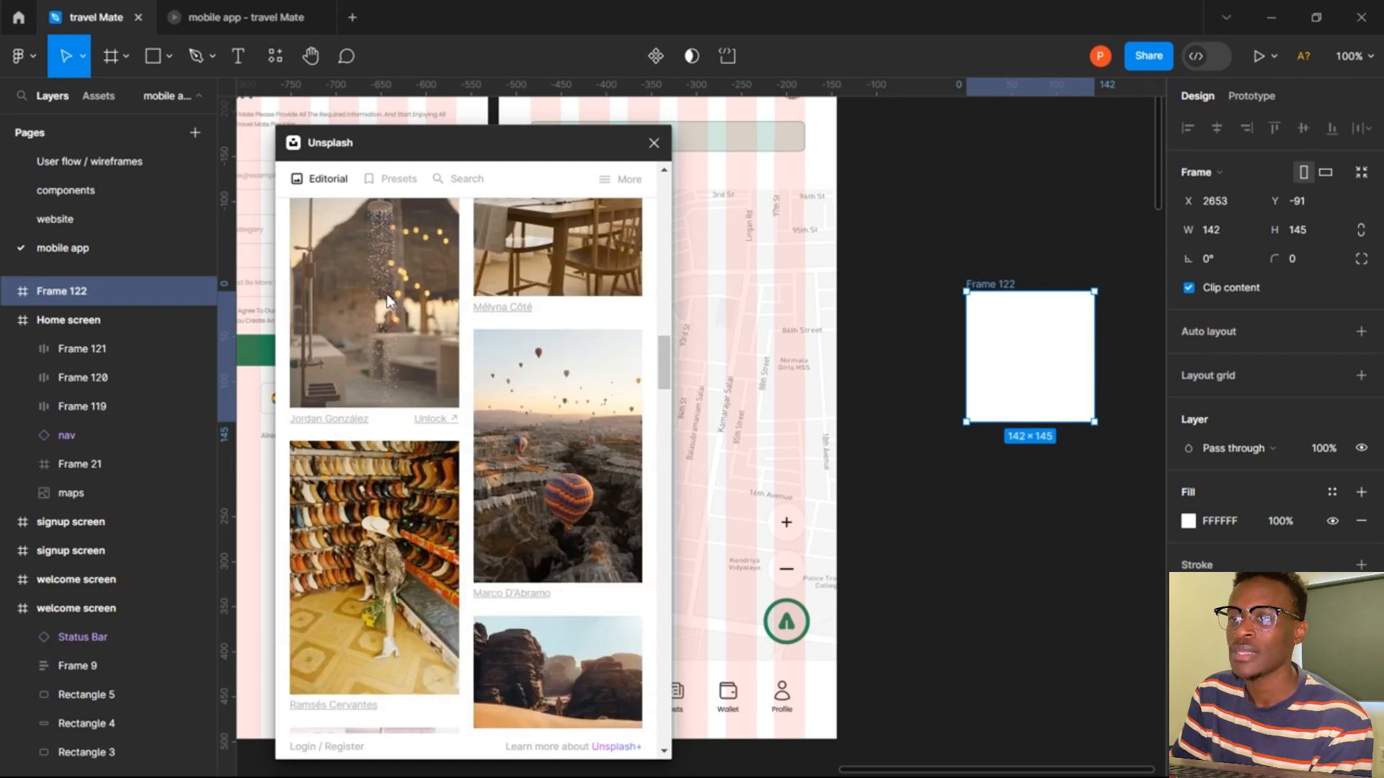
{"action": "scroll", "coordinate": [388, 301], "scroll_direction": "down", "scroll_amount": 4}
{"action": "scroll", "coordinate": [387, 299], "scroll_direction": "up", "scroll_amount": 2}
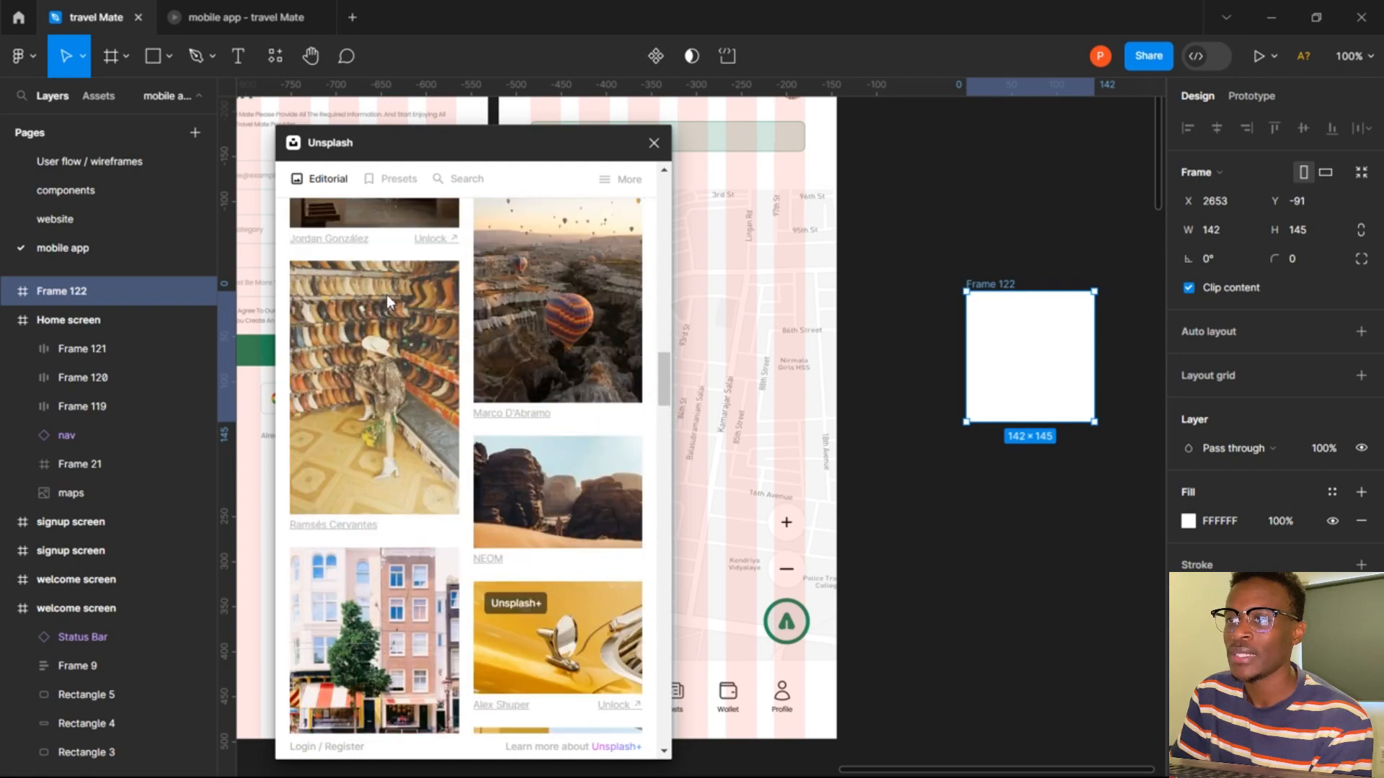
{"action": "scroll", "coordinate": [387, 299], "scroll_direction": "down", "scroll_amount": 3}
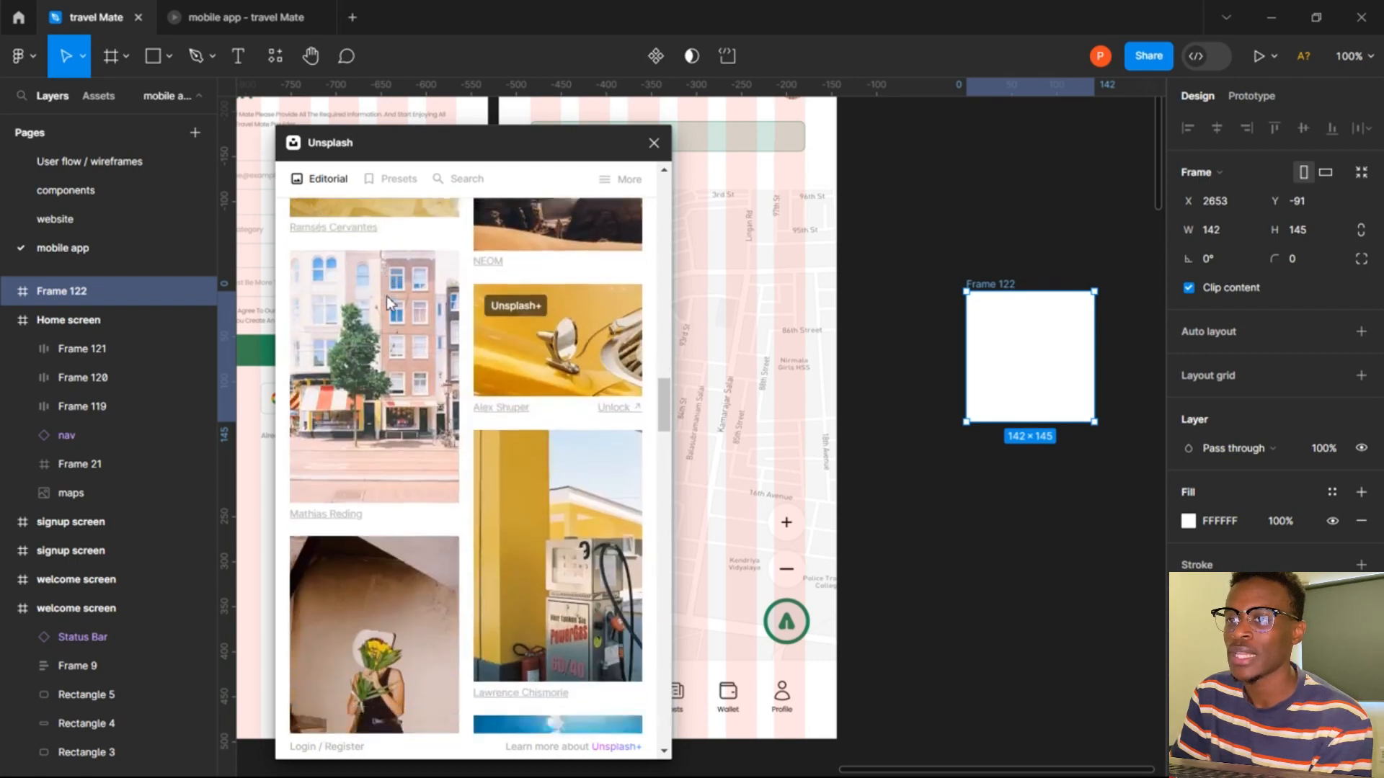
{"action": "scroll", "coordinate": [386, 296], "scroll_direction": "down", "scroll_amount": 6}
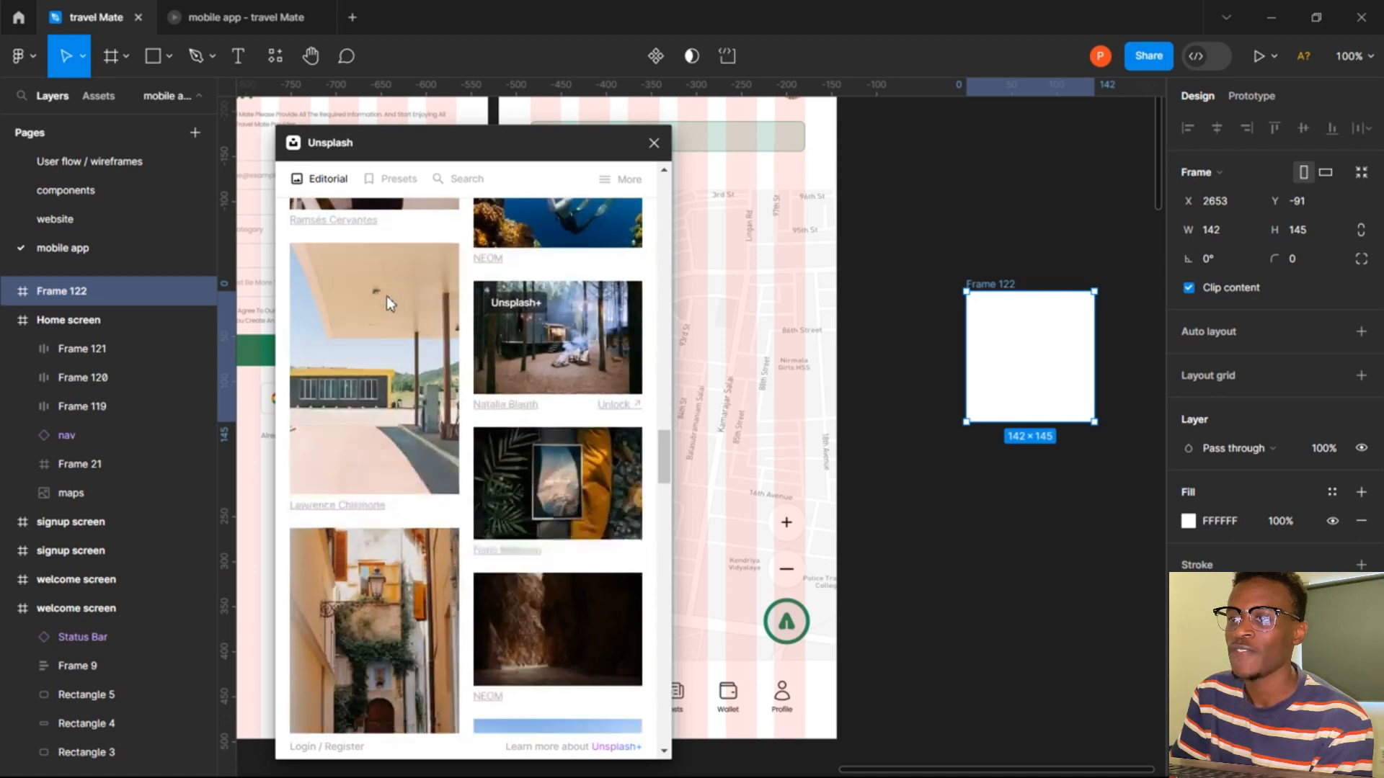
{"action": "scroll", "coordinate": [386, 296], "scroll_direction": "down", "scroll_amount": 4}
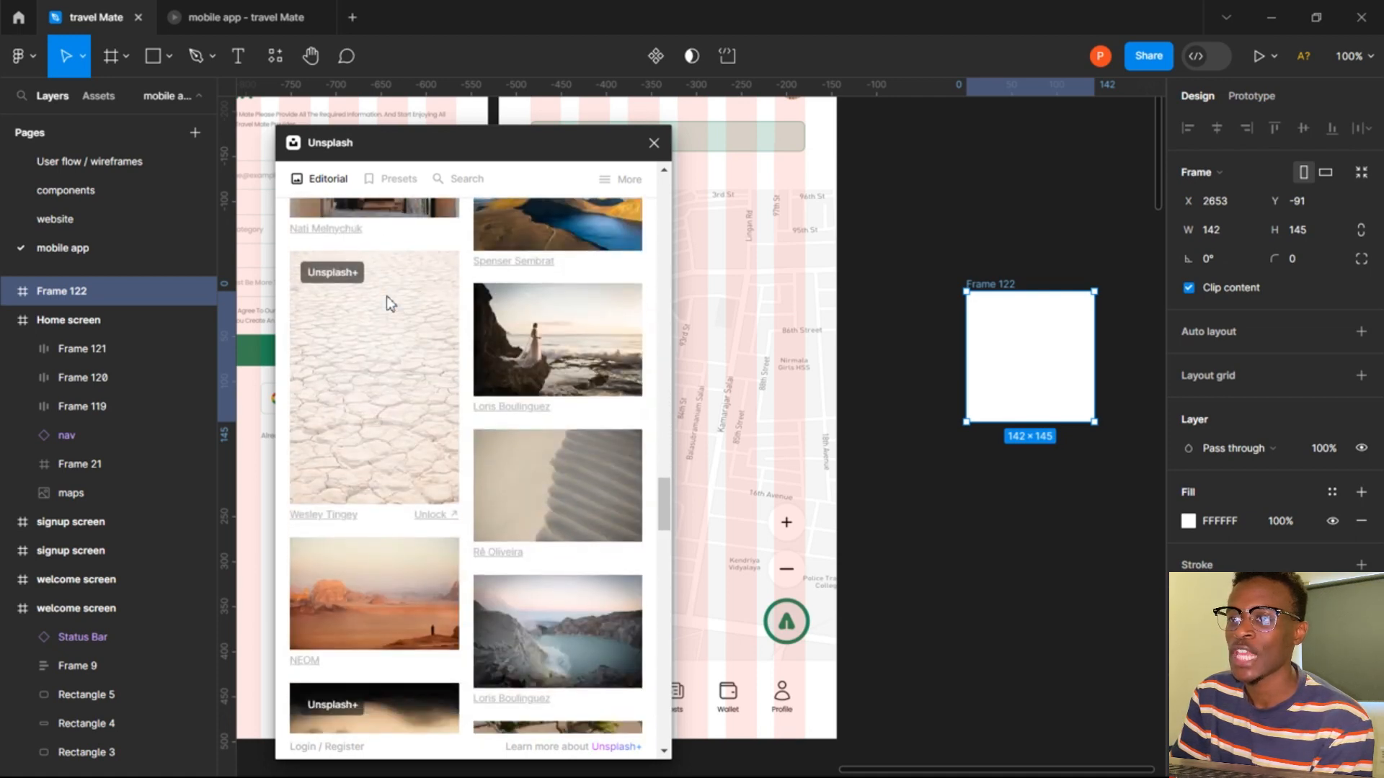
{"action": "scroll", "coordinate": [386, 295], "scroll_direction": "down", "scroll_amount": 8}
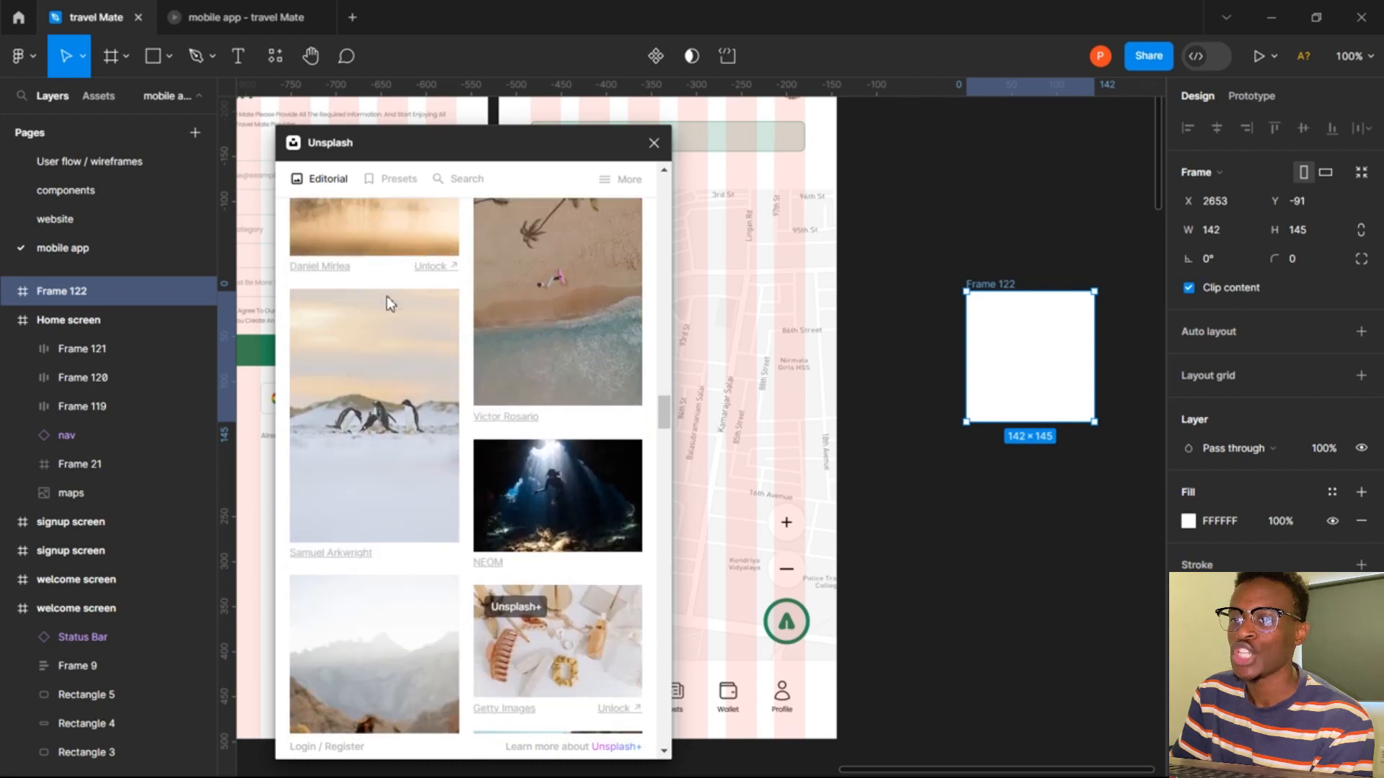
{"action": "scroll", "coordinate": [387, 296], "scroll_direction": "down", "scroll_amount": 5}
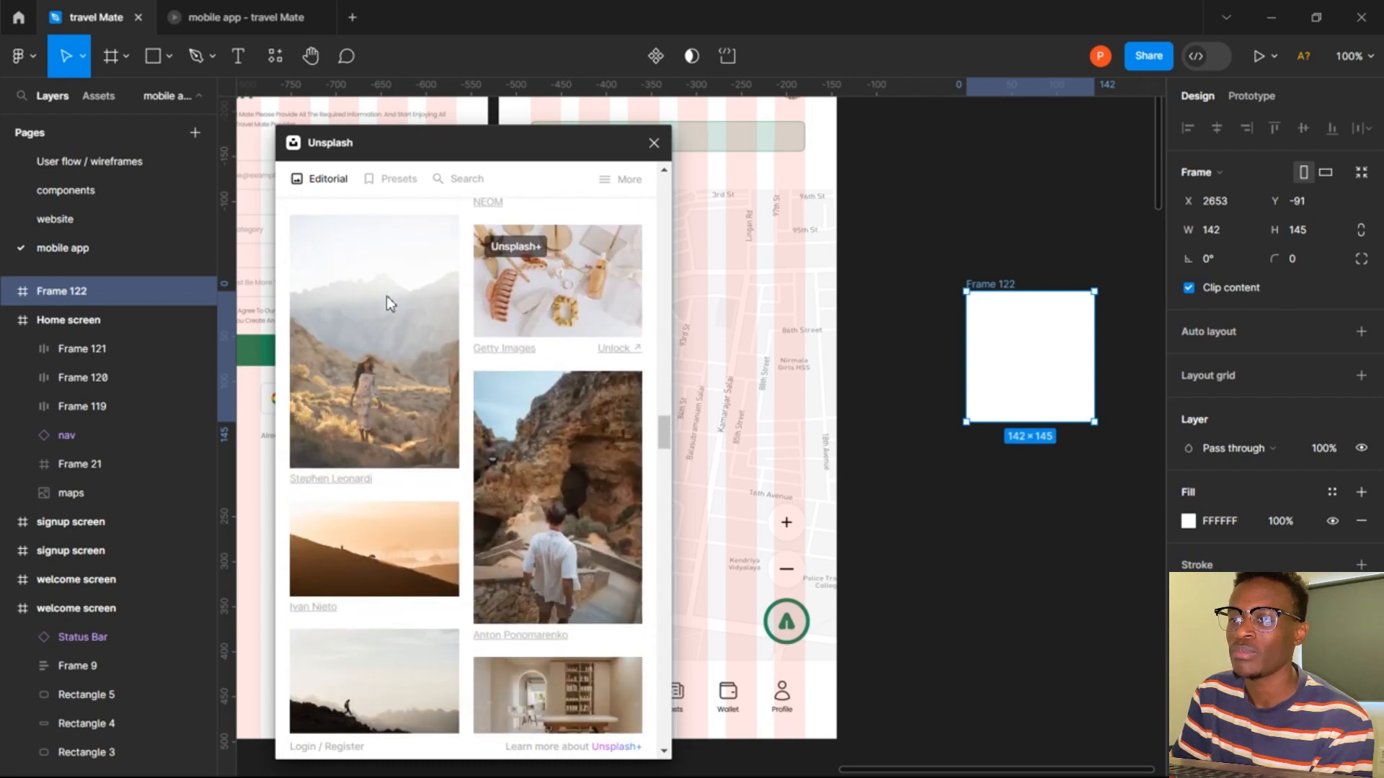
{"action": "scroll", "coordinate": [387, 296], "scroll_direction": "down", "scroll_amount": 5}
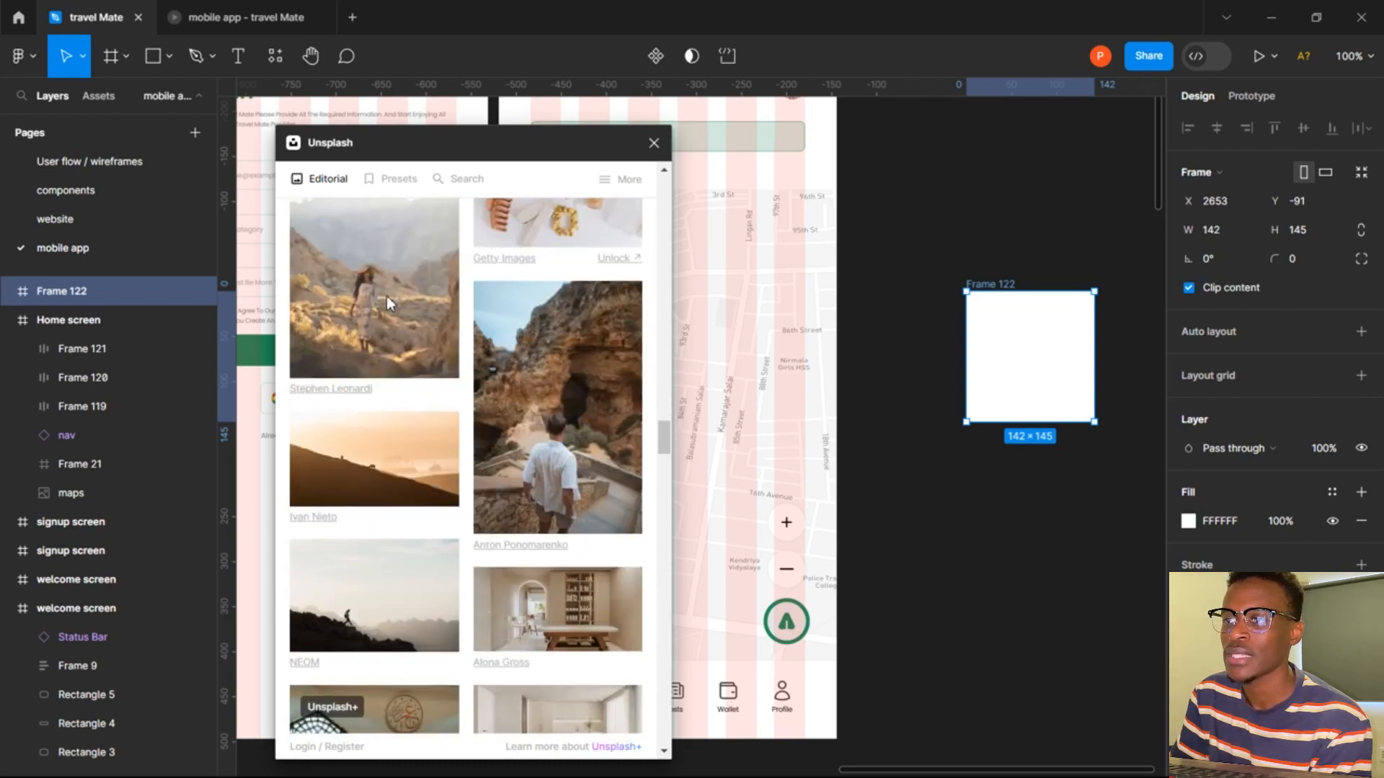
{"action": "scroll", "coordinate": [387, 302], "scroll_direction": "down", "scroll_amount": 3}
{"action": "scroll", "coordinate": [387, 303], "scroll_direction": "down", "scroll_amount": 6}
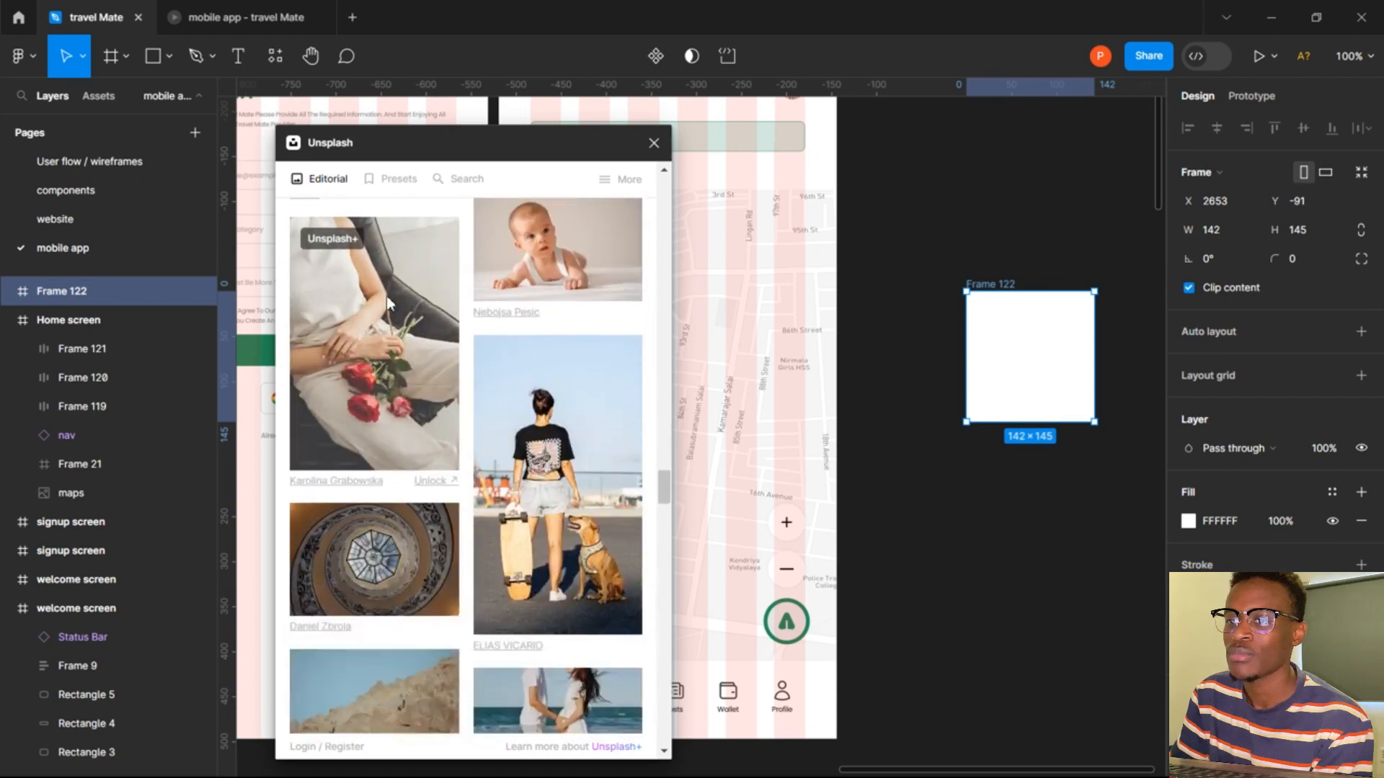
{"action": "scroll", "coordinate": [386, 296], "scroll_direction": "down", "scroll_amount": 8}
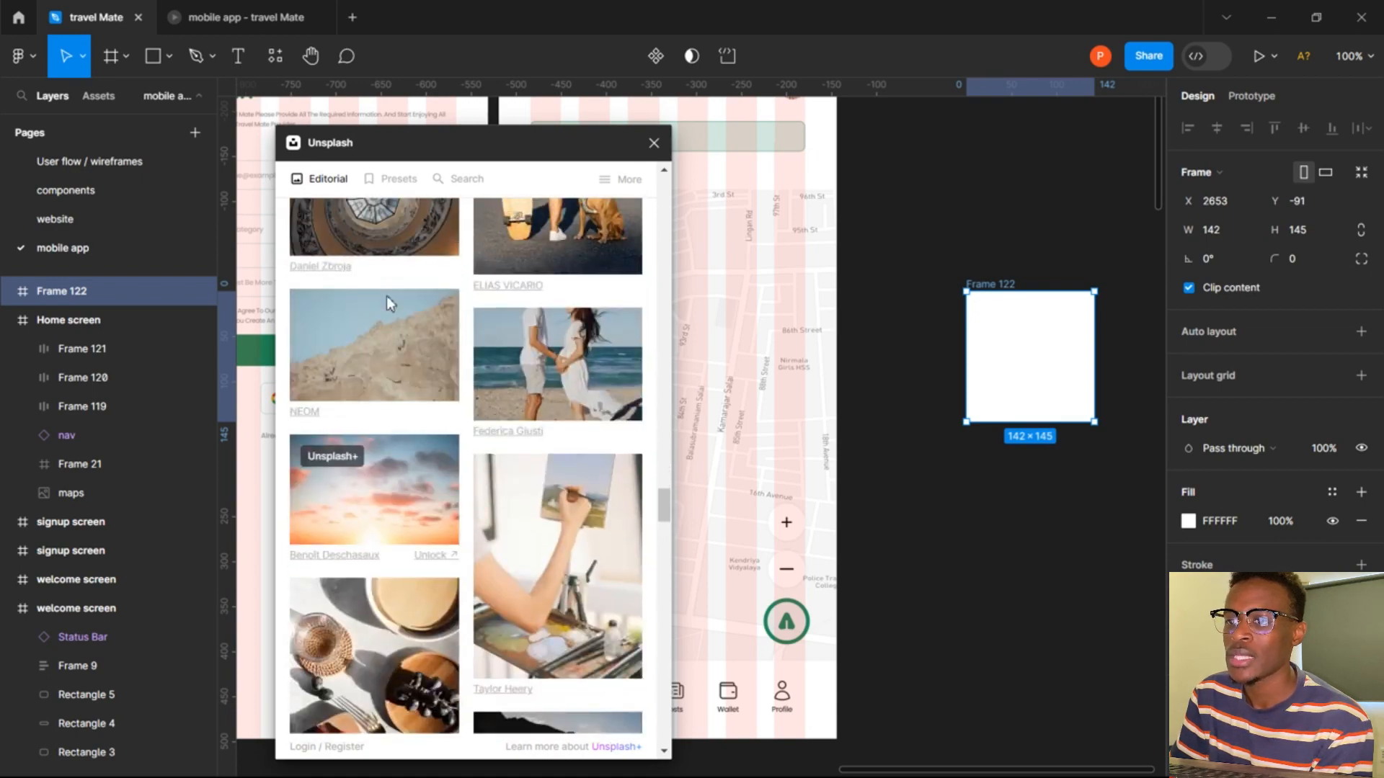
{"action": "scroll", "coordinate": [386, 296], "scroll_direction": "down", "scroll_amount": 5}
{"action": "scroll", "coordinate": [388, 303], "scroll_direction": "up", "scroll_amount": 15}
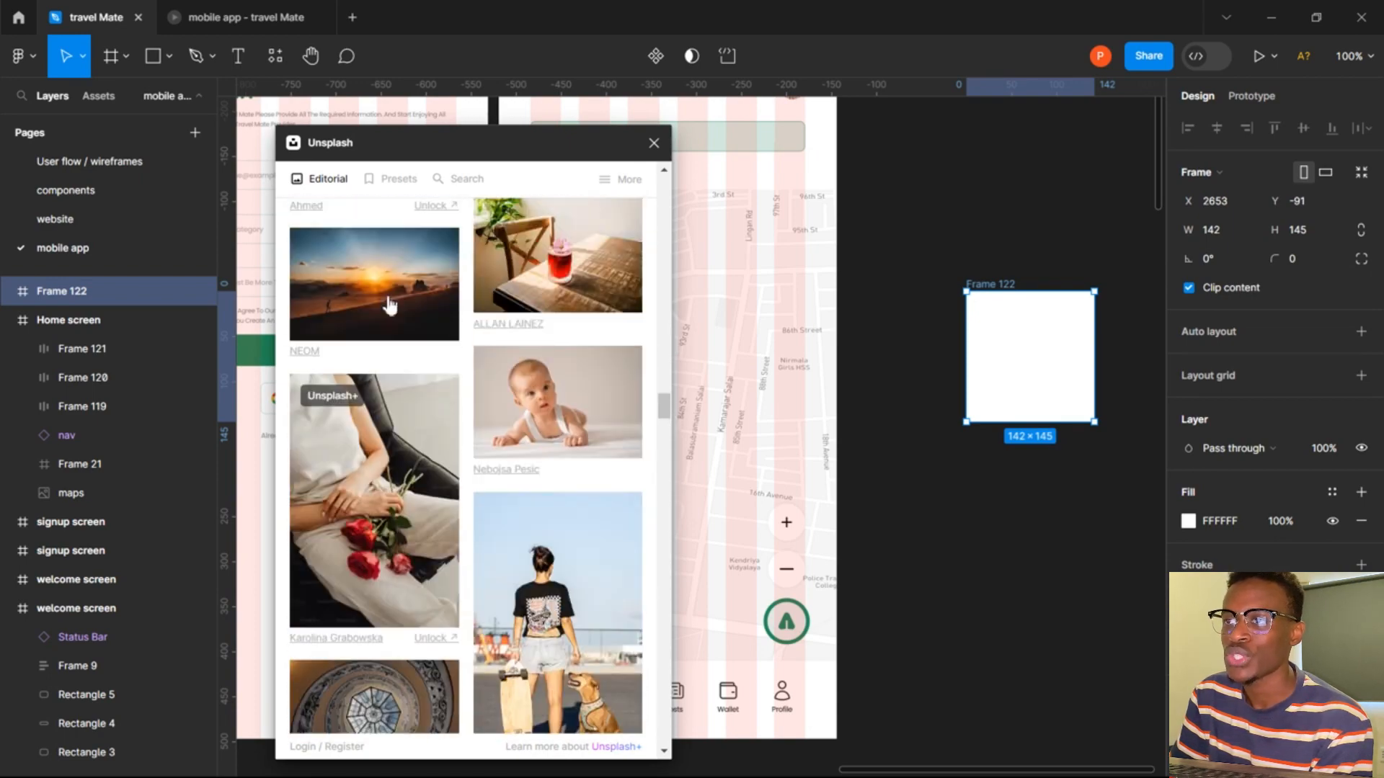
{"action": "scroll", "coordinate": [386, 303], "scroll_direction": "up", "scroll_amount": 8}
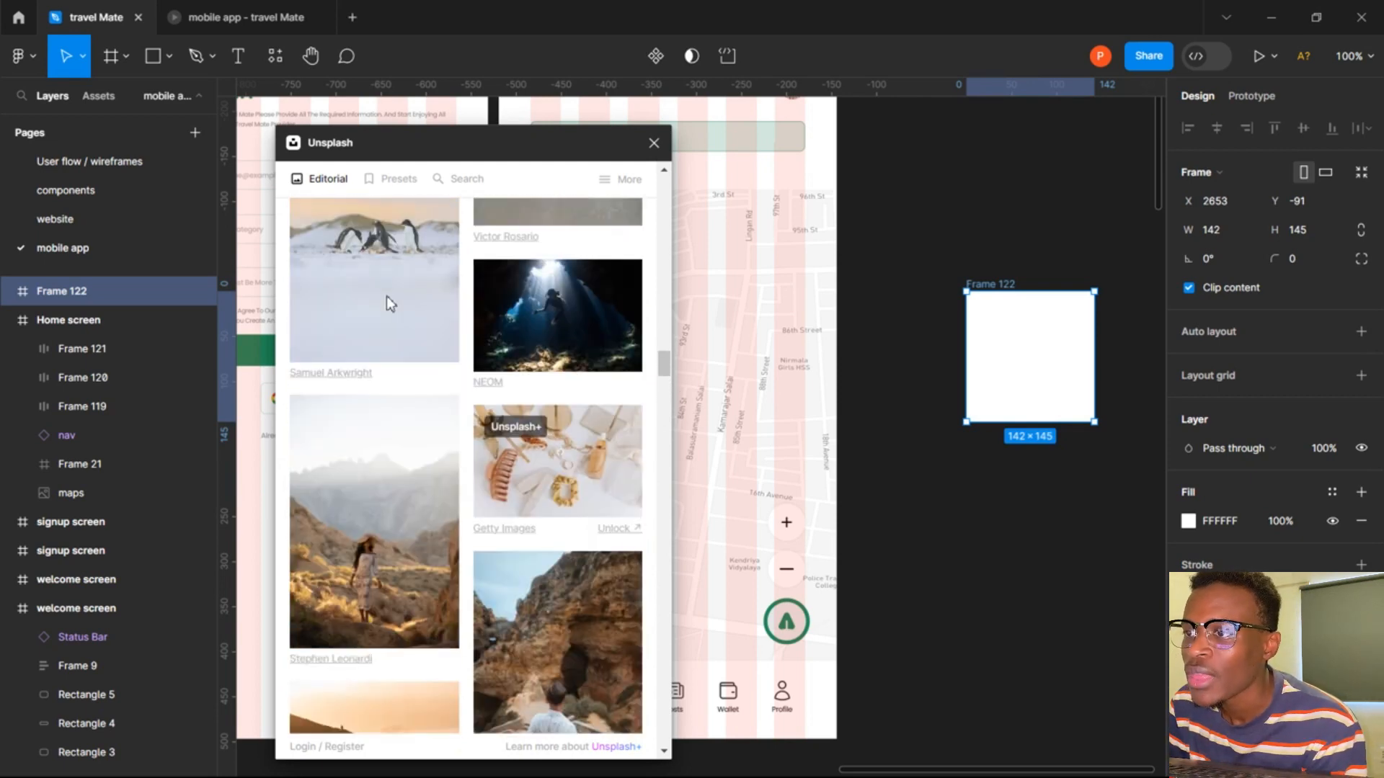
{"action": "scroll", "coordinate": [387, 303], "scroll_direction": "up", "scroll_amount": 2}
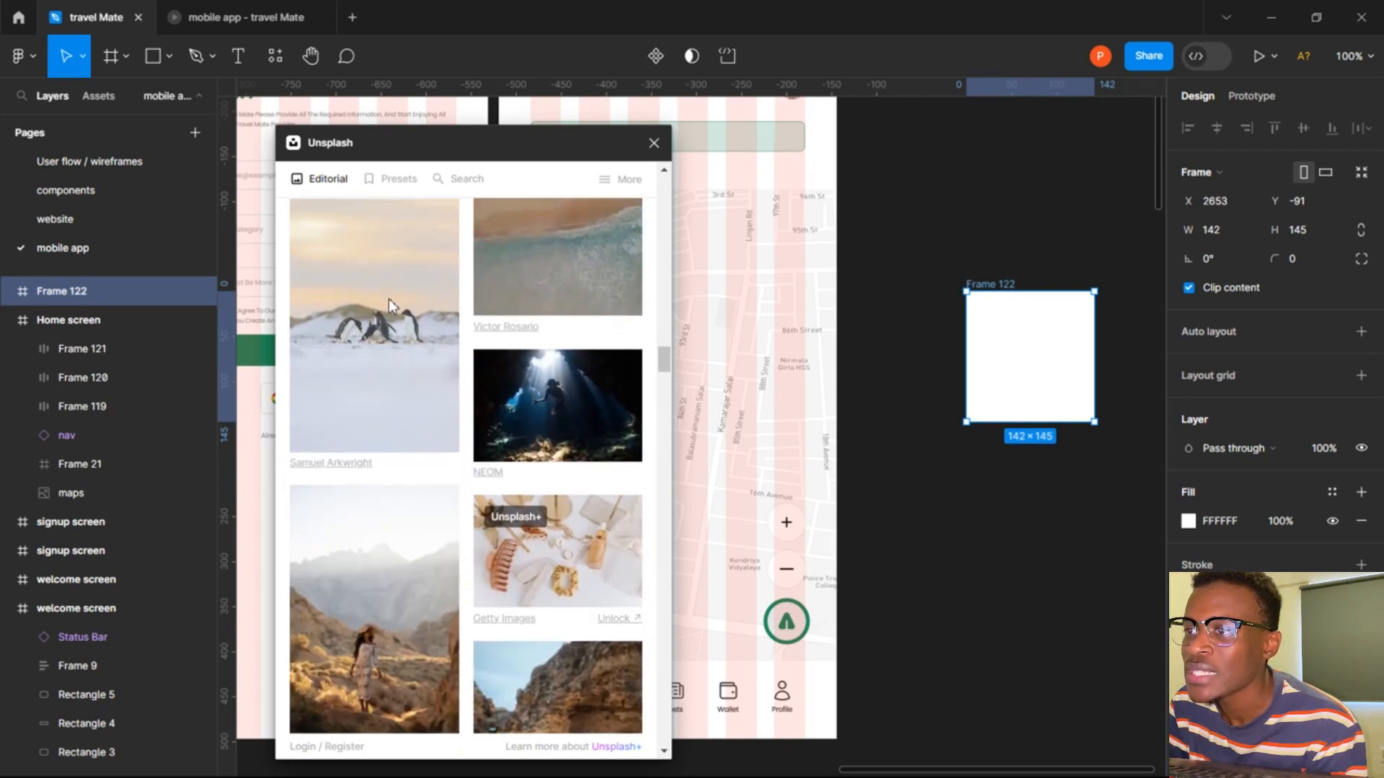
{"action": "scroll", "coordinate": [388, 298], "scroll_direction": "up", "scroll_amount": 4}
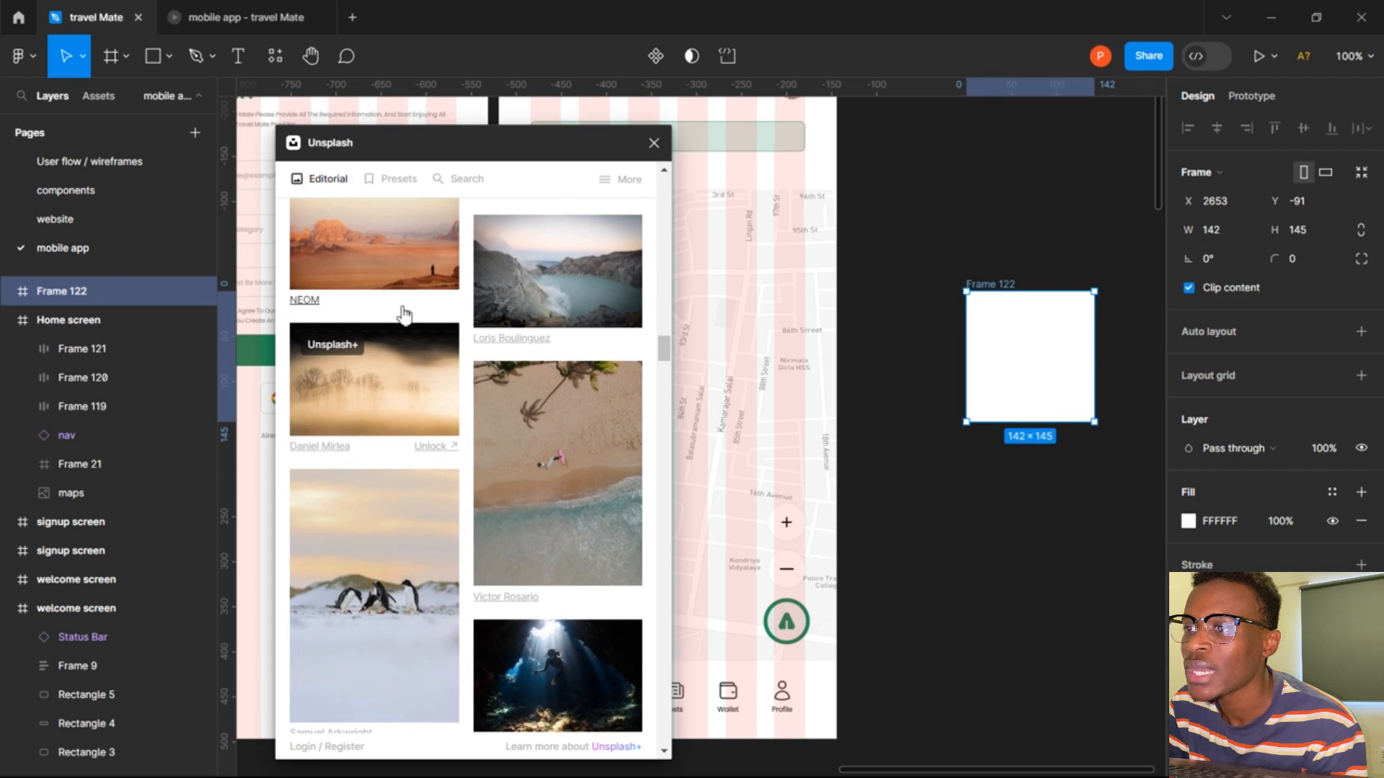
{"action": "scroll", "coordinate": [405, 315], "scroll_direction": "up", "scroll_amount": 3}
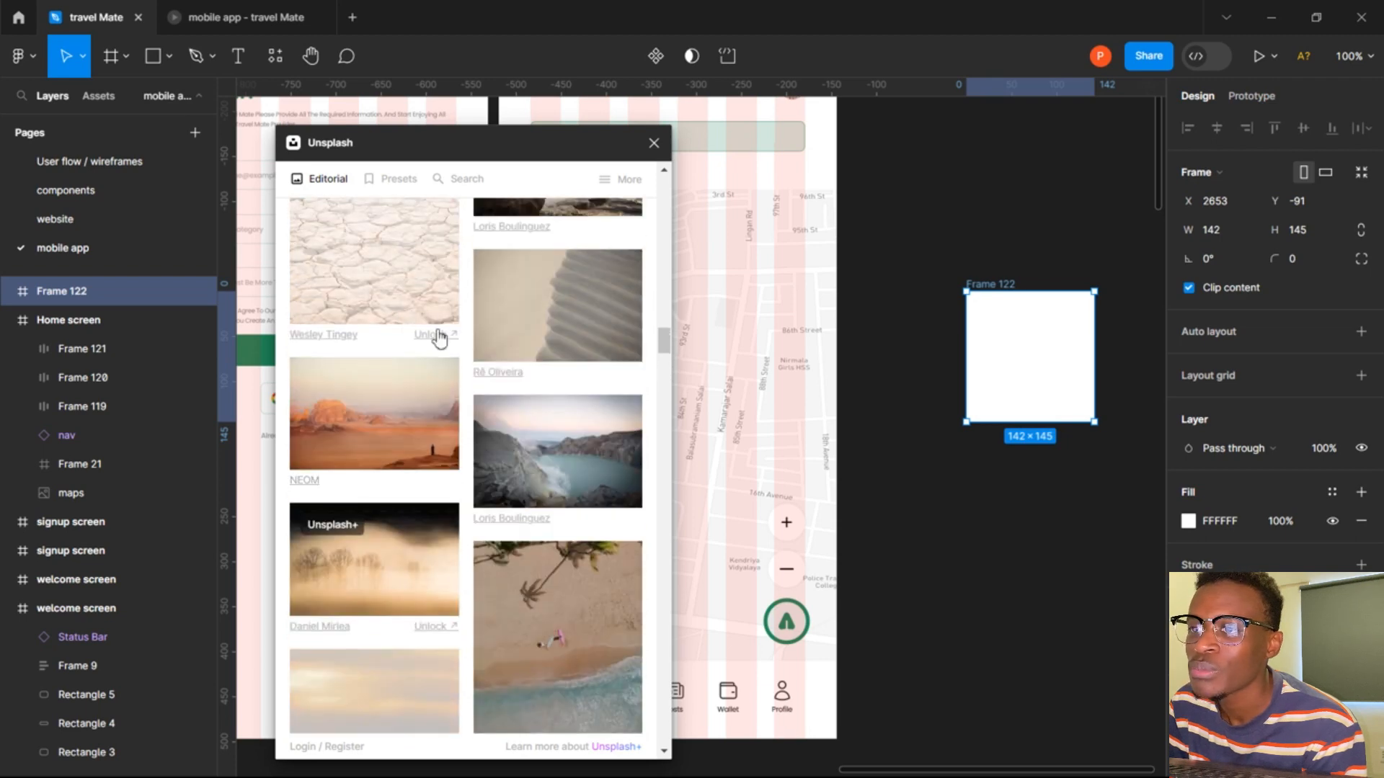
{"action": "scroll", "coordinate": [510, 411], "scroll_direction": "down", "scroll_amount": 5}
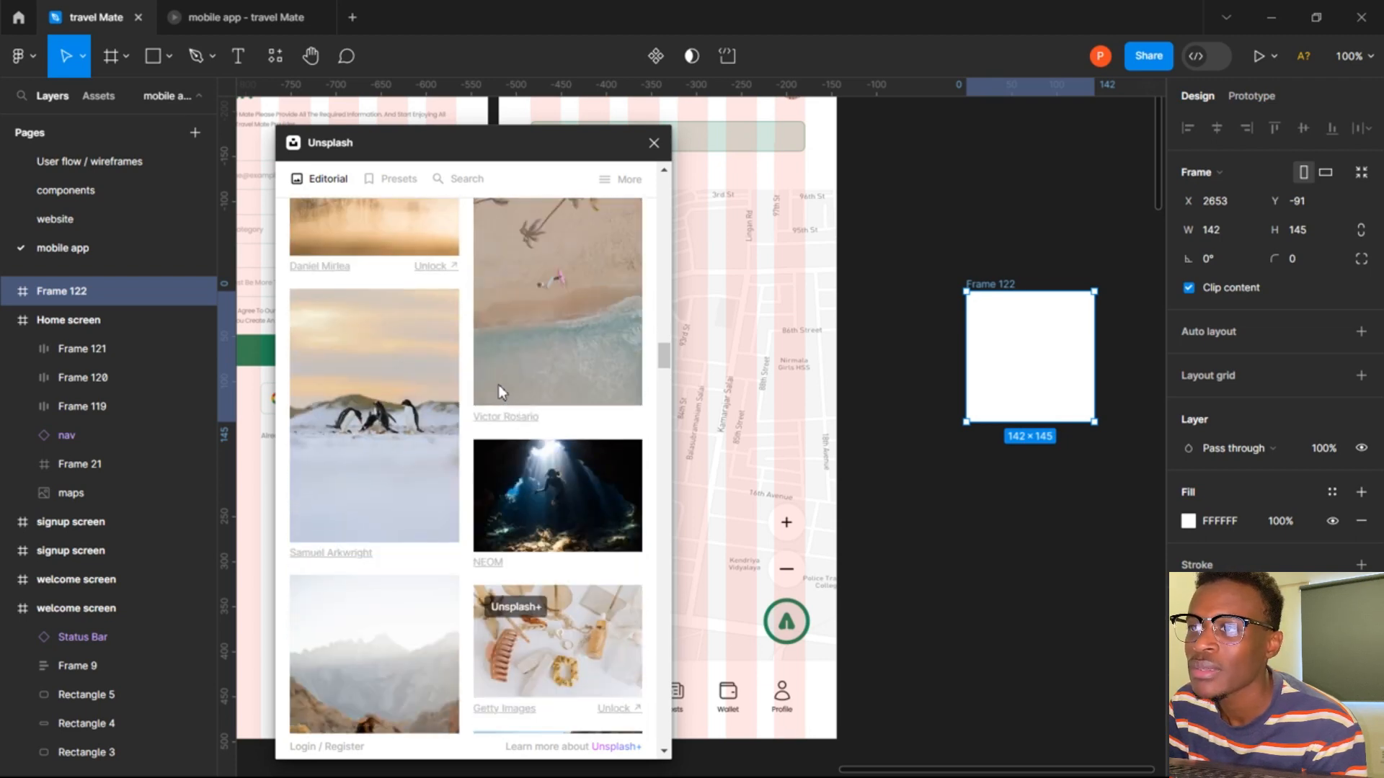
{"action": "scroll", "coordinate": [494, 367], "scroll_direction": "down", "scroll_amount": 3}
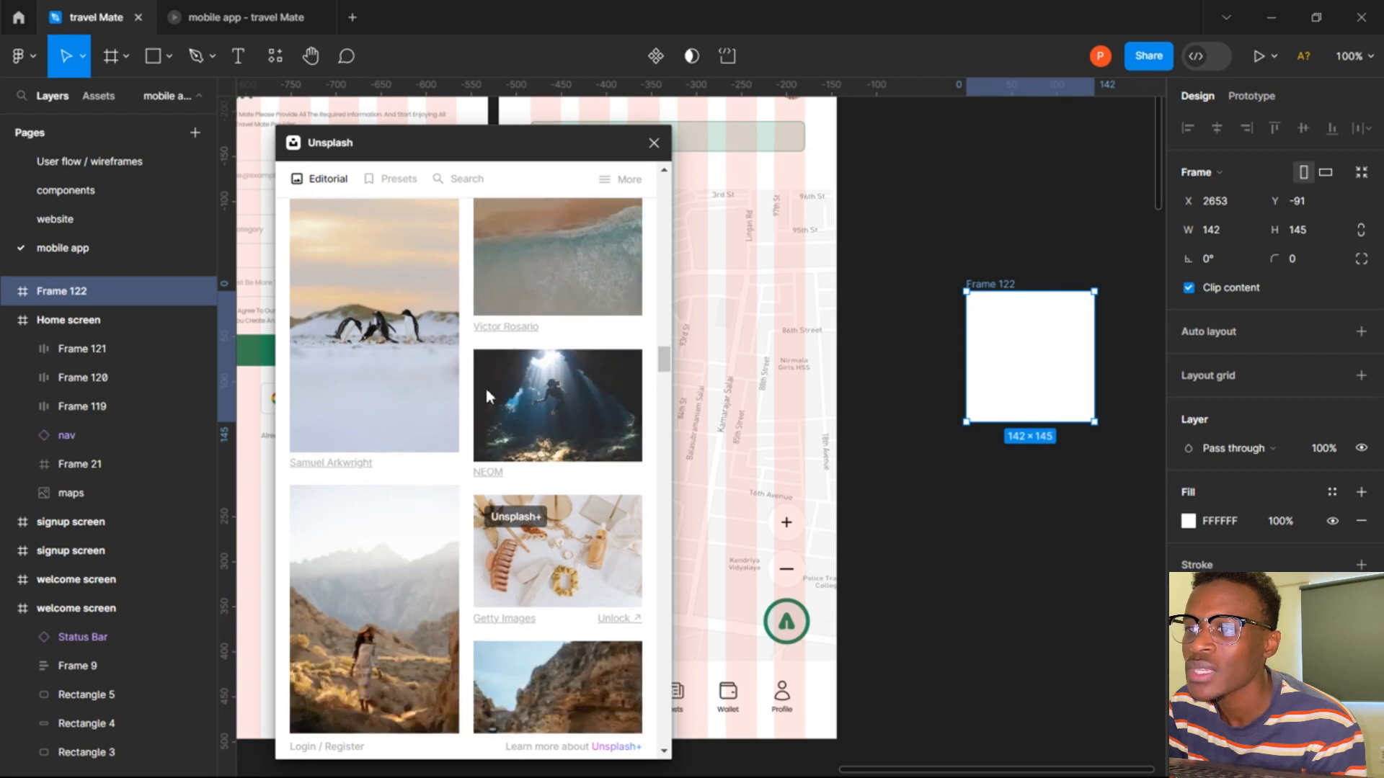
{"action": "scroll", "coordinate": [484, 403], "scroll_direction": "down", "scroll_amount": 5}
{"action": "scroll", "coordinate": [482, 400], "scroll_direction": "up", "scroll_amount": 5}
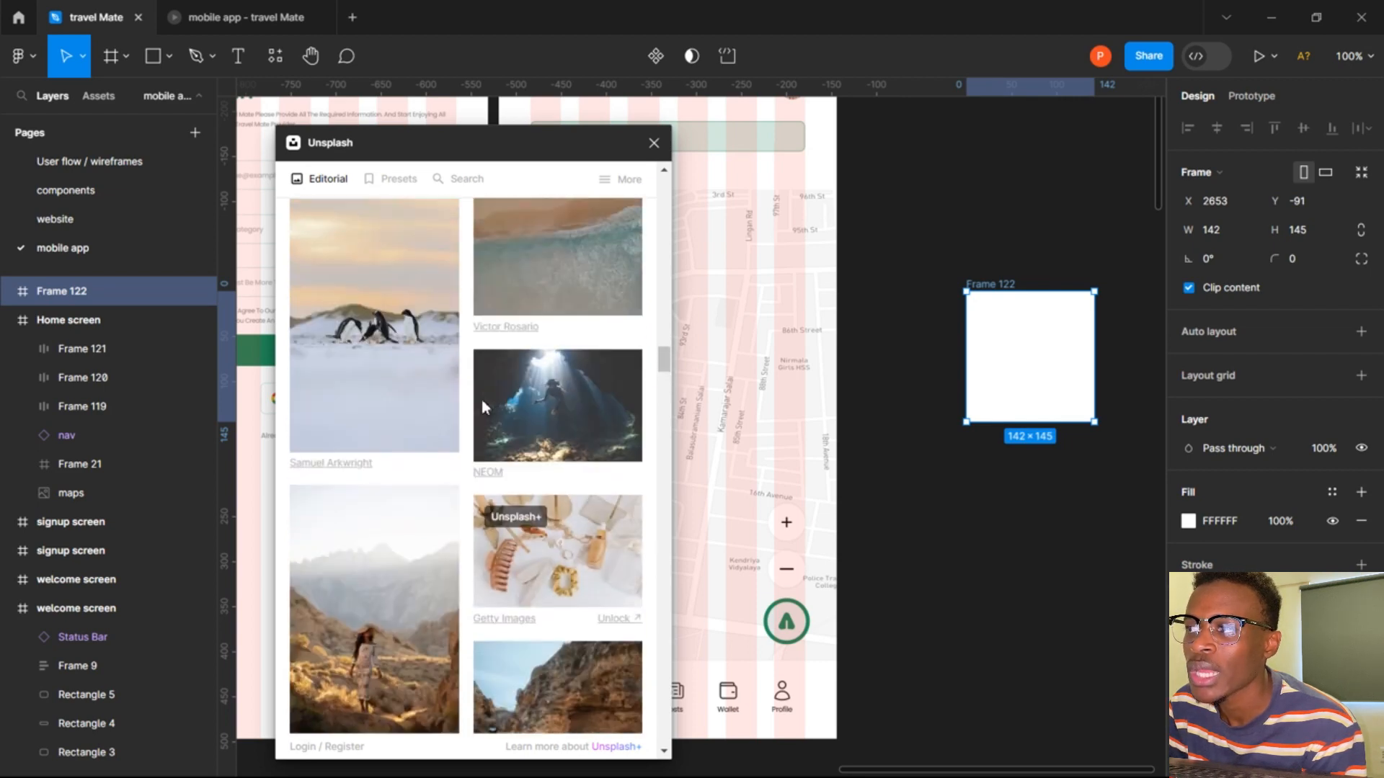
Look through more Unsplash editorial photos, both earlier and further on in the feed, for a travel scene to fill the card.
{"action": "scroll", "coordinate": [482, 400], "scroll_direction": "up", "scroll_amount": 3}
{"action": "scroll", "coordinate": [480, 398], "scroll_direction": "up", "scroll_amount": 3}
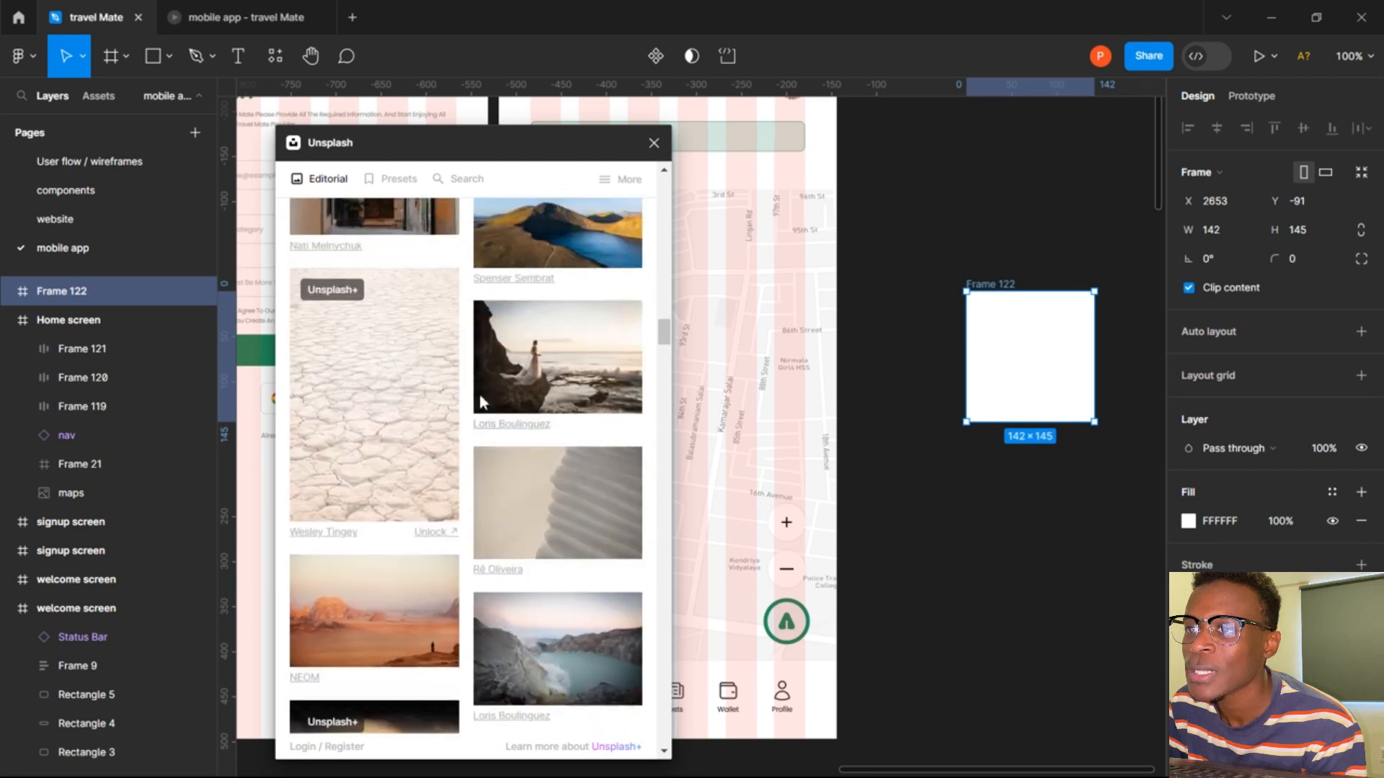
{"action": "scroll", "coordinate": [480, 401], "scroll_direction": "up", "scroll_amount": 3}
{"action": "scroll", "coordinate": [477, 392], "scroll_direction": "up", "scroll_amount": 1}
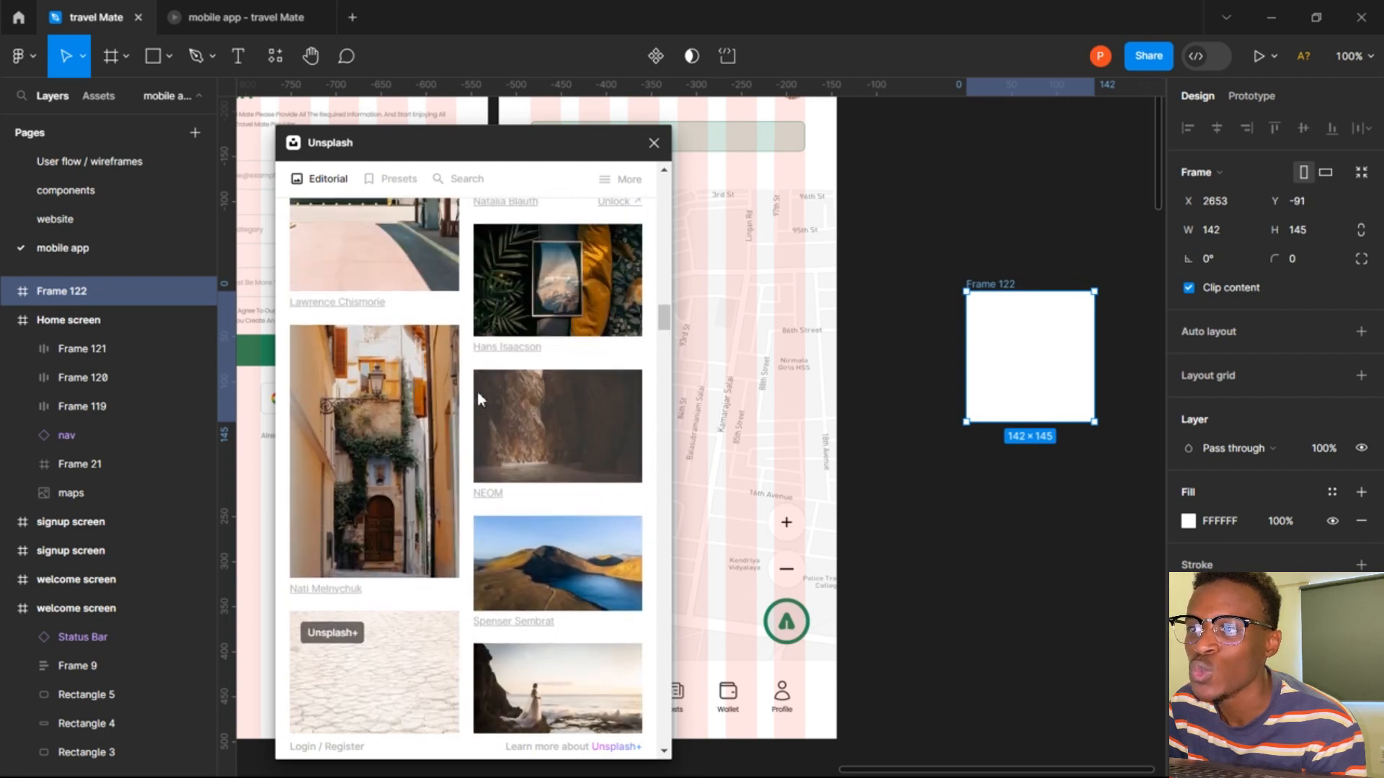
{"action": "scroll", "coordinate": [469, 369], "scroll_direction": "up", "scroll_amount": 1}
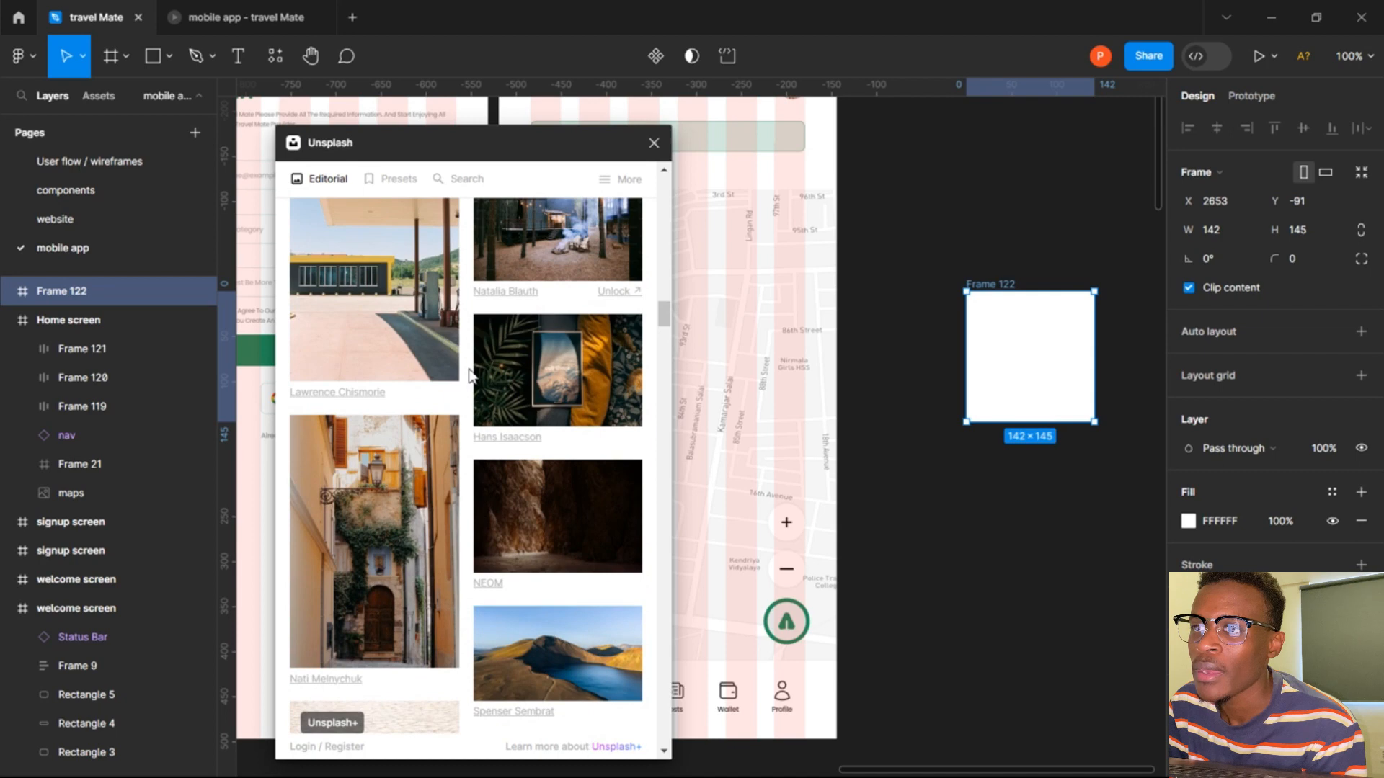
{"action": "scroll", "coordinate": [470, 374], "scroll_direction": "up", "scroll_amount": 1}
{"action": "scroll", "coordinate": [495, 364], "scroll_direction": "up", "scroll_amount": 2}
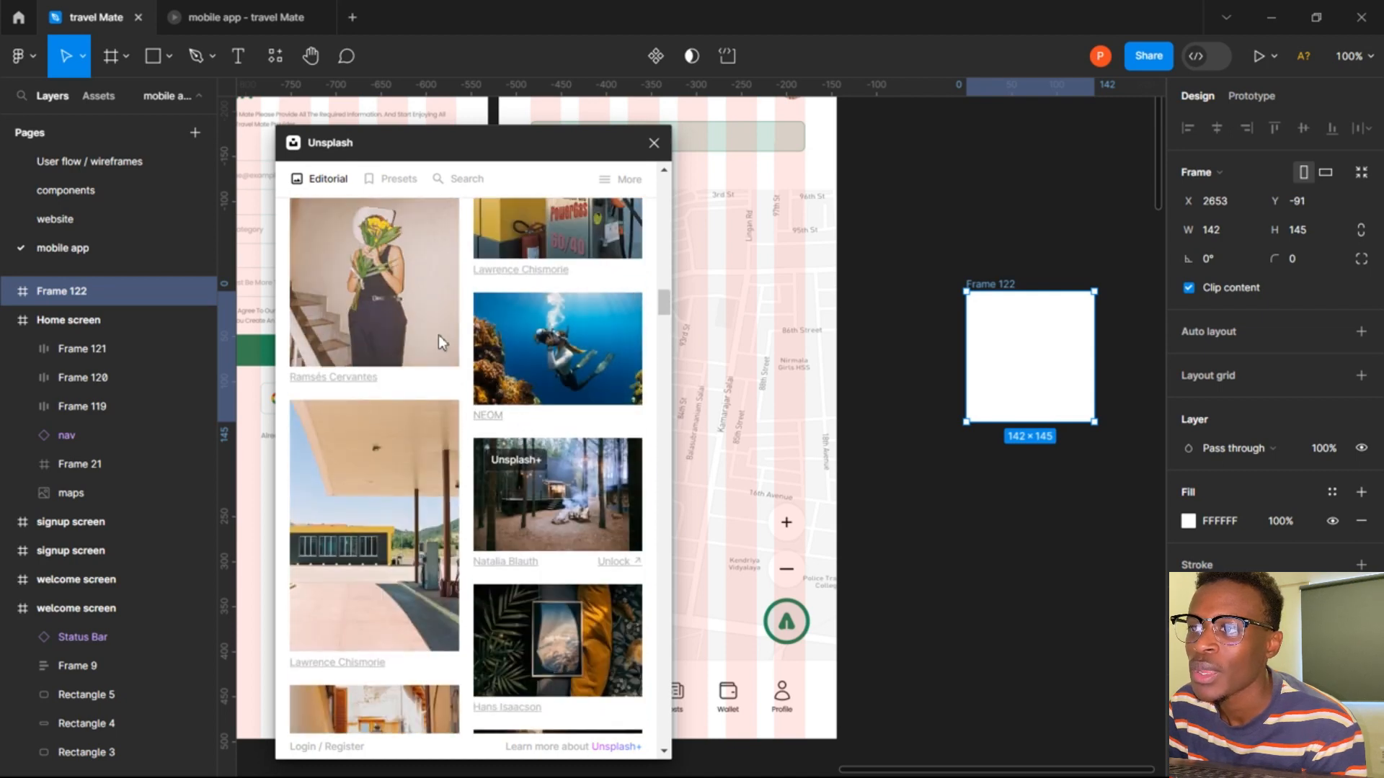
{"action": "scroll", "coordinate": [438, 335], "scroll_direction": "up", "scroll_amount": 4}
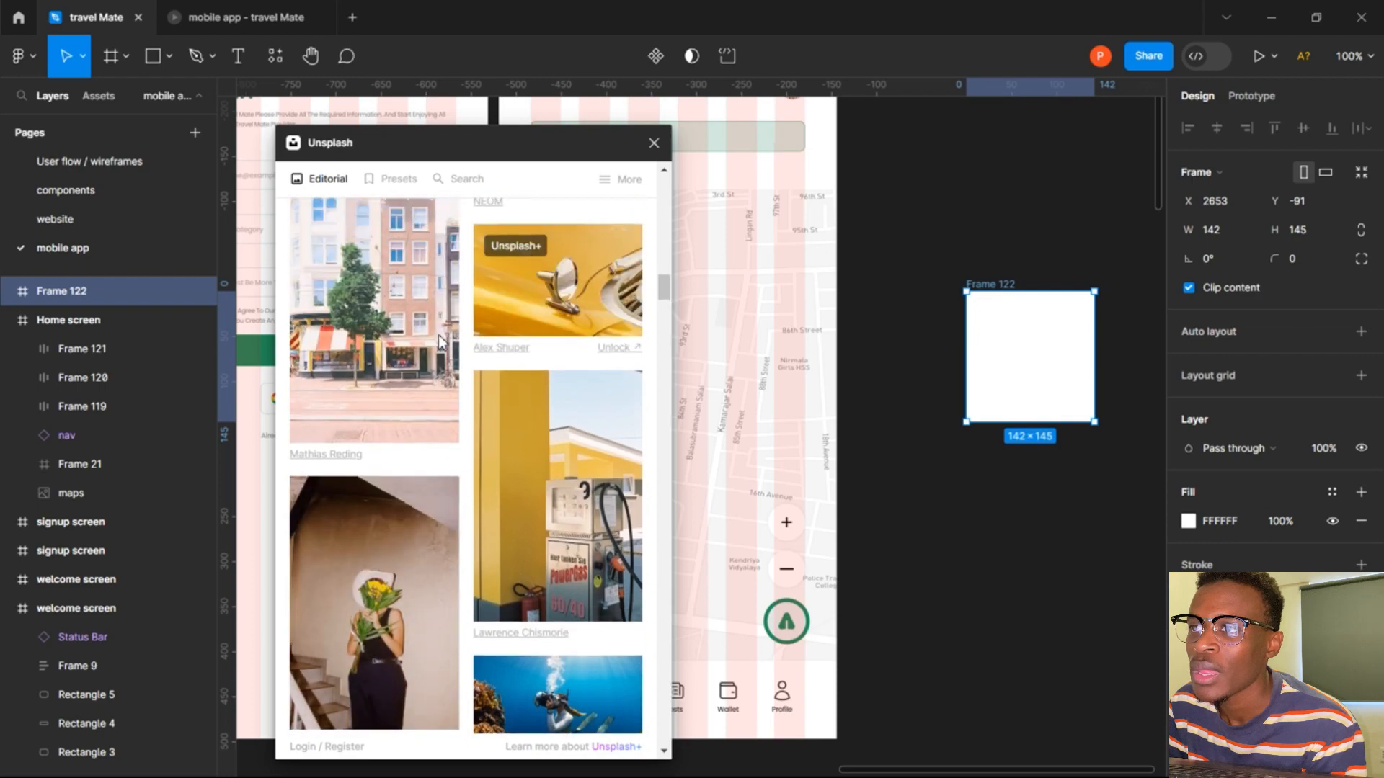
{"action": "scroll", "coordinate": [439, 335], "scroll_direction": "up", "scroll_amount": 3}
{"action": "scroll", "coordinate": [438, 335], "scroll_direction": "up", "scroll_amount": 3}
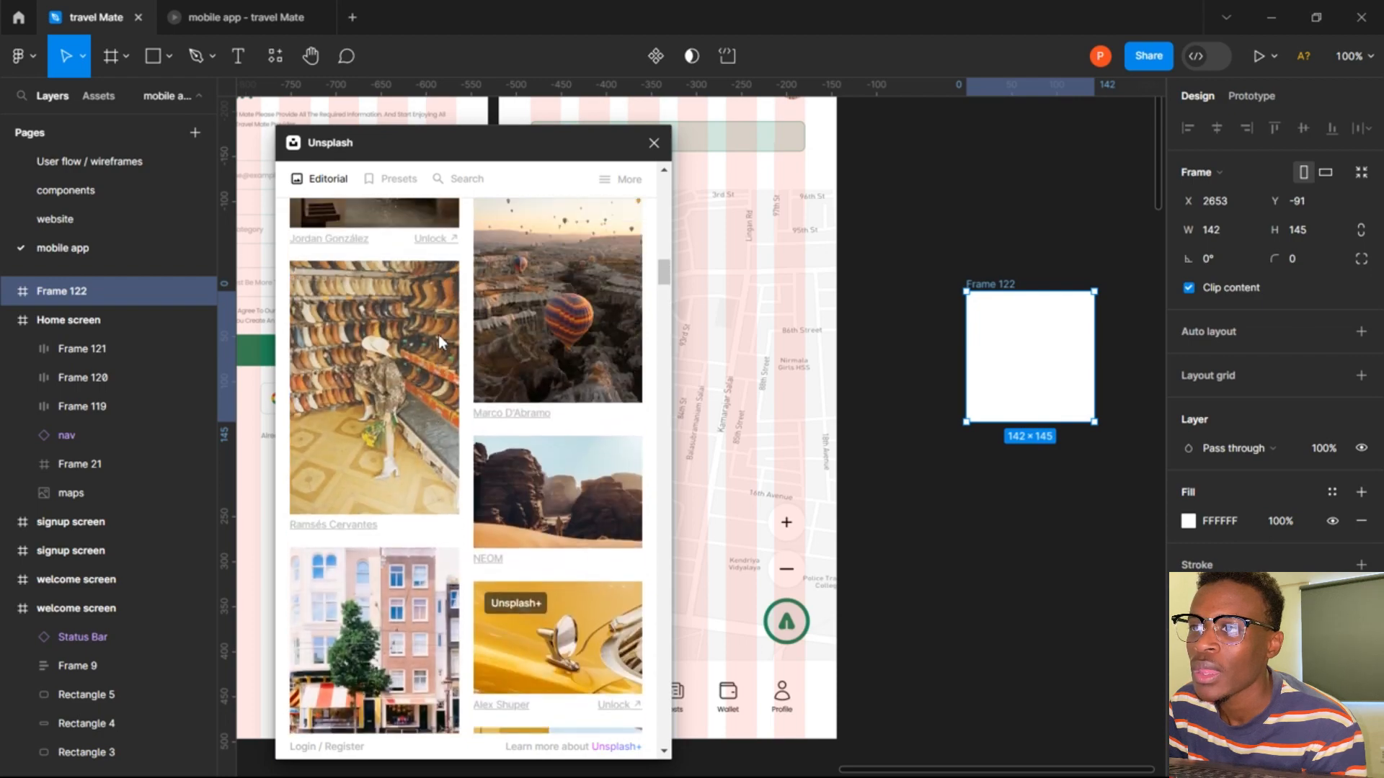
{"action": "scroll", "coordinate": [438, 335], "scroll_direction": "up", "scroll_amount": 5}
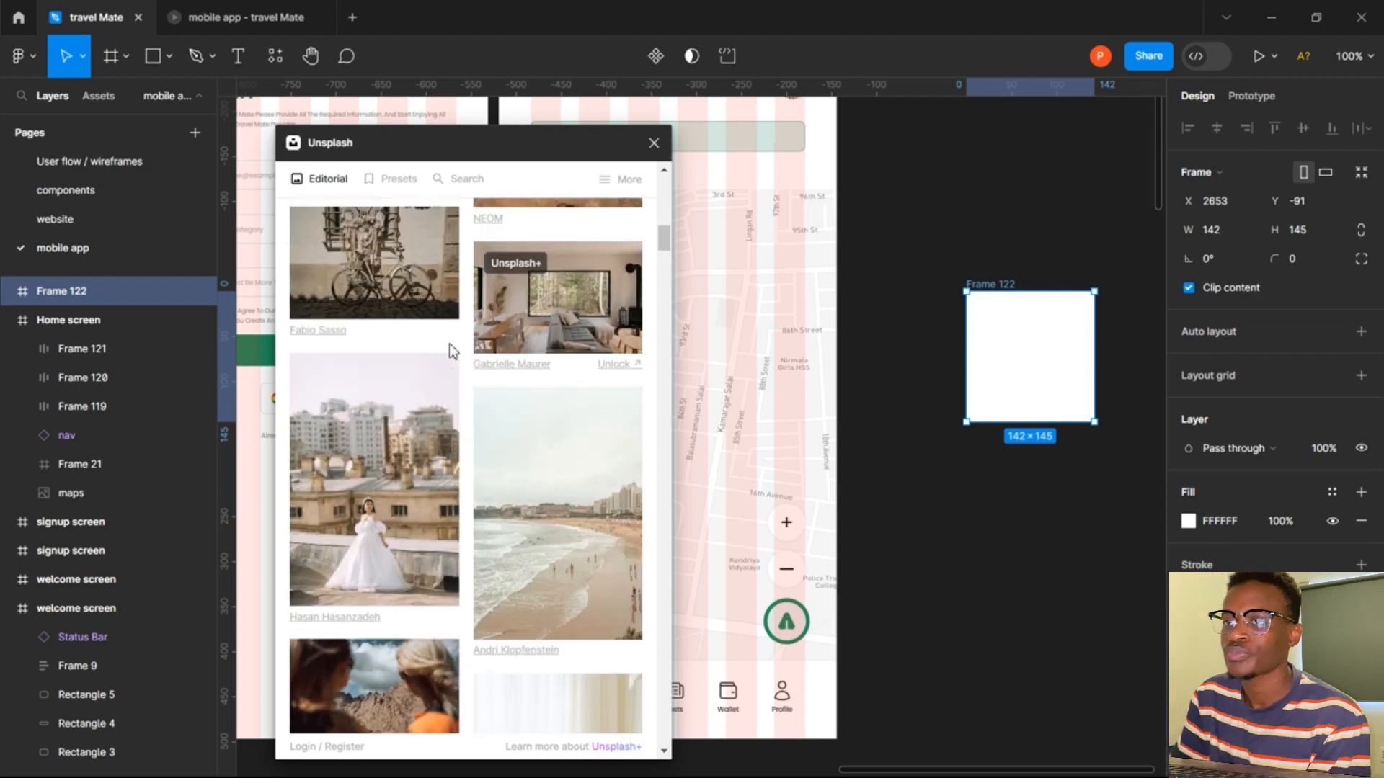
{"action": "scroll", "coordinate": [461, 384], "scroll_direction": "up", "scroll_amount": 5}
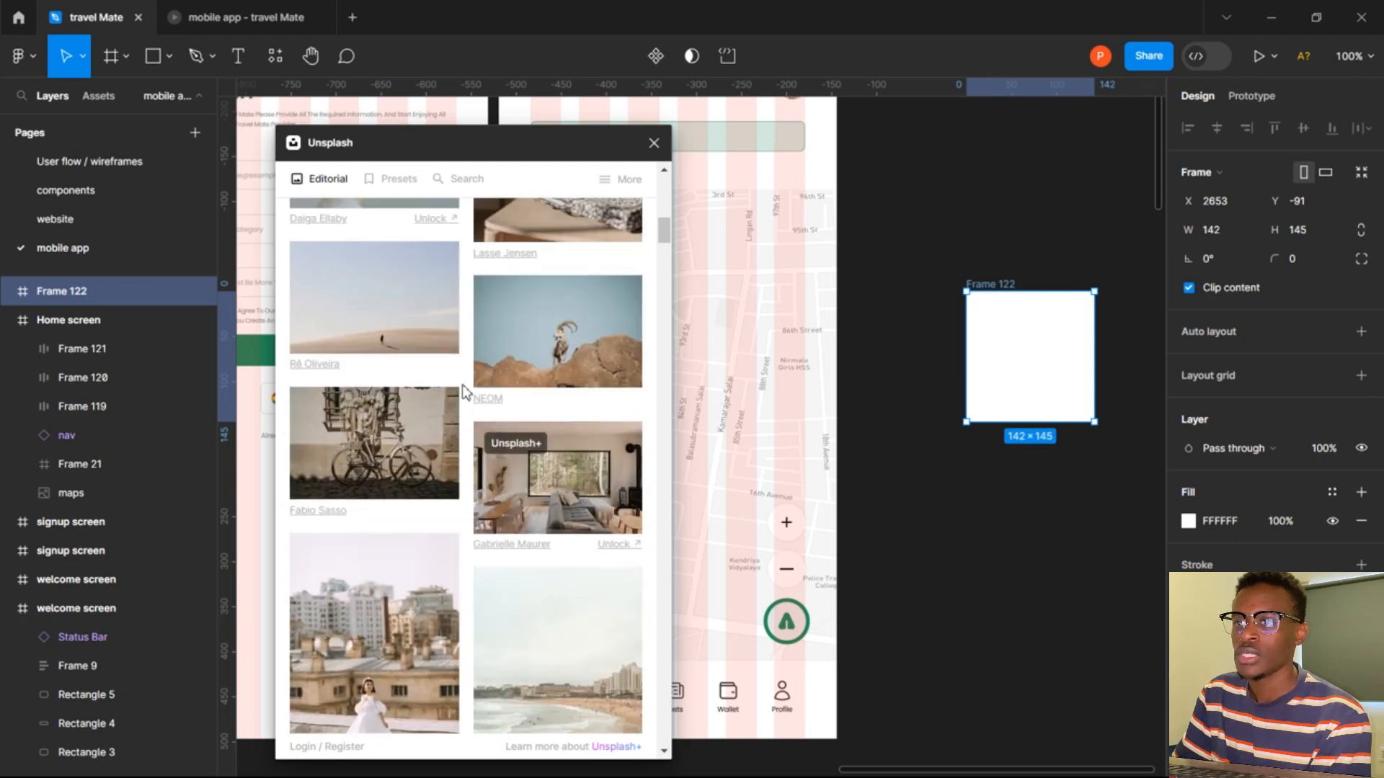
{"action": "scroll", "coordinate": [462, 393], "scroll_direction": "up", "scroll_amount": 3}
{"action": "scroll", "coordinate": [461, 394], "scroll_direction": "down", "scroll_amount": 10}
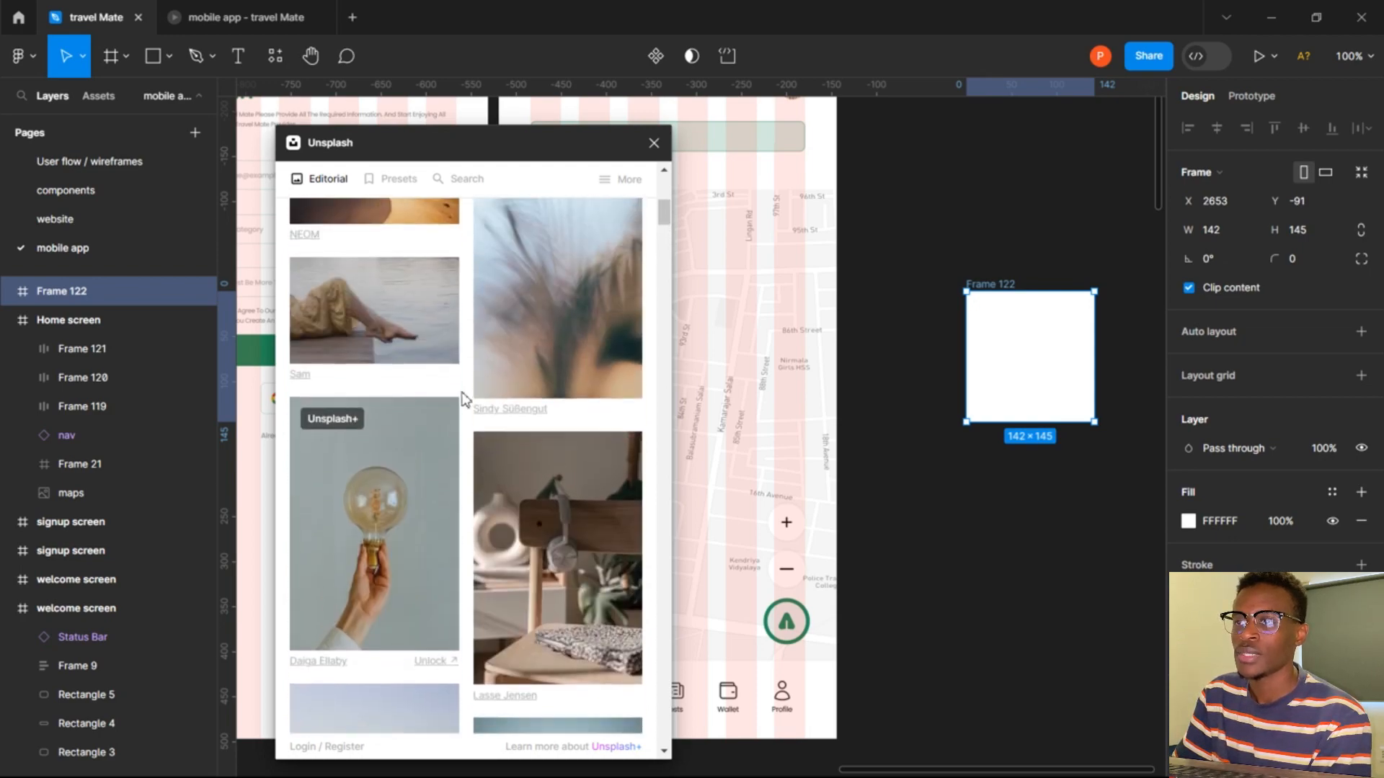
{"action": "scroll", "coordinate": [462, 401], "scroll_direction": "down", "scroll_amount": 15}
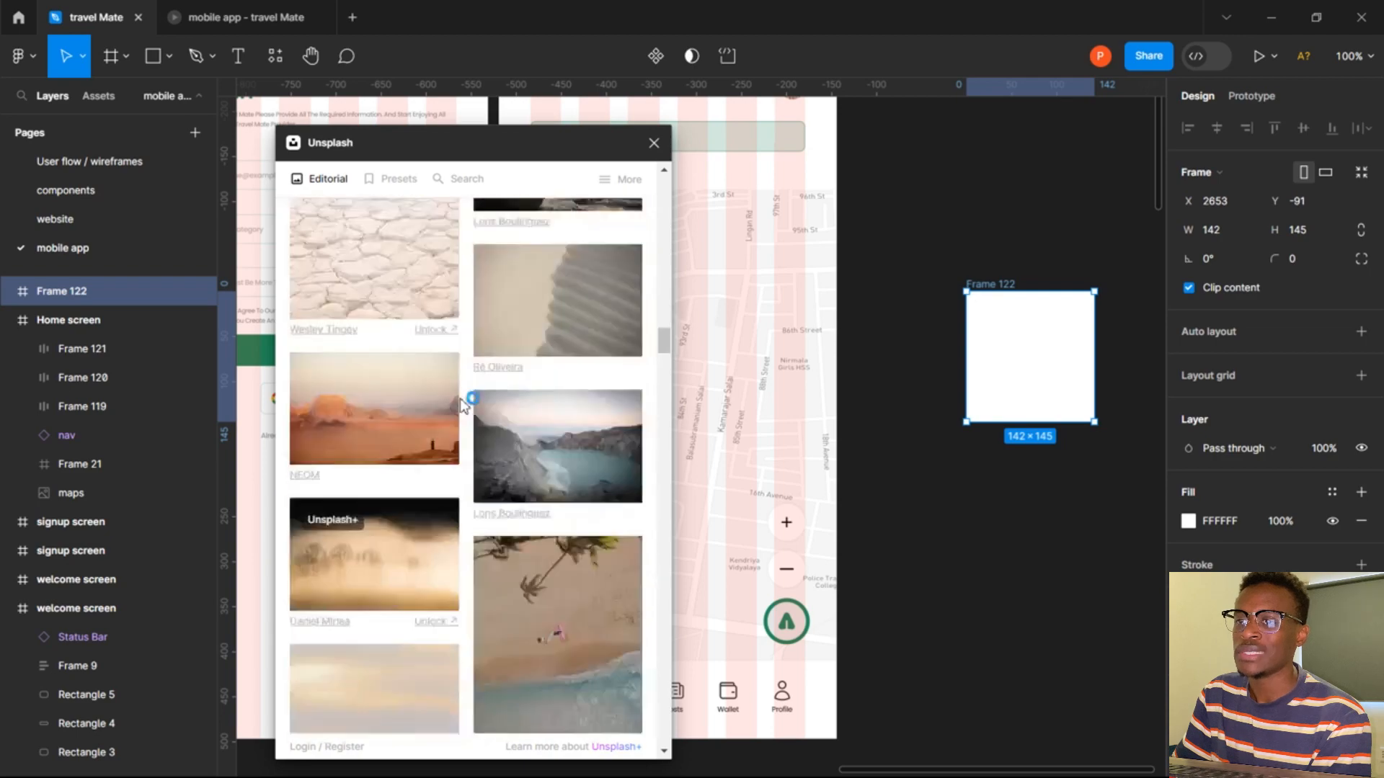
{"action": "scroll", "coordinate": [462, 404], "scroll_direction": "down", "scroll_amount": 15}
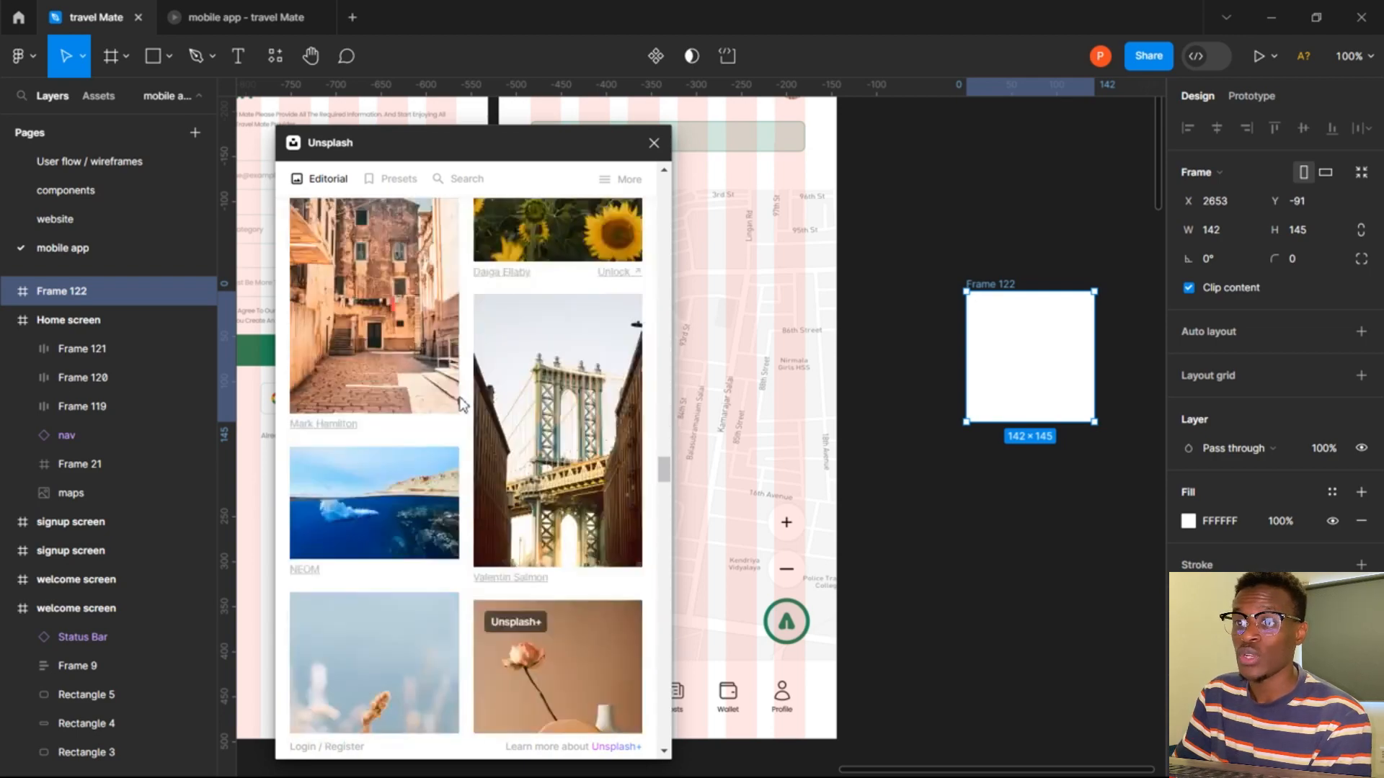
{"action": "scroll", "coordinate": [462, 404], "scroll_direction": "down", "scroll_amount": 15}
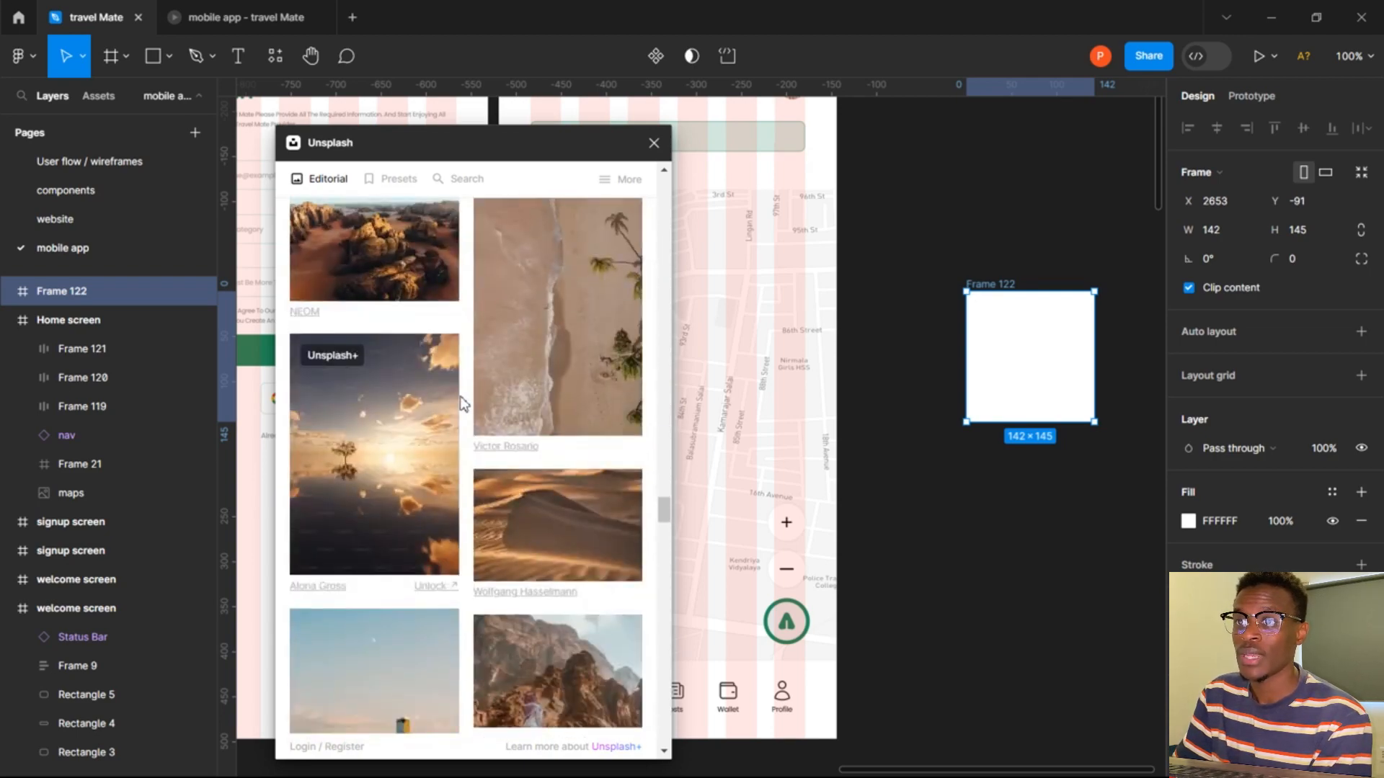
{"action": "scroll", "coordinate": [462, 403], "scroll_direction": "down", "scroll_amount": 15}
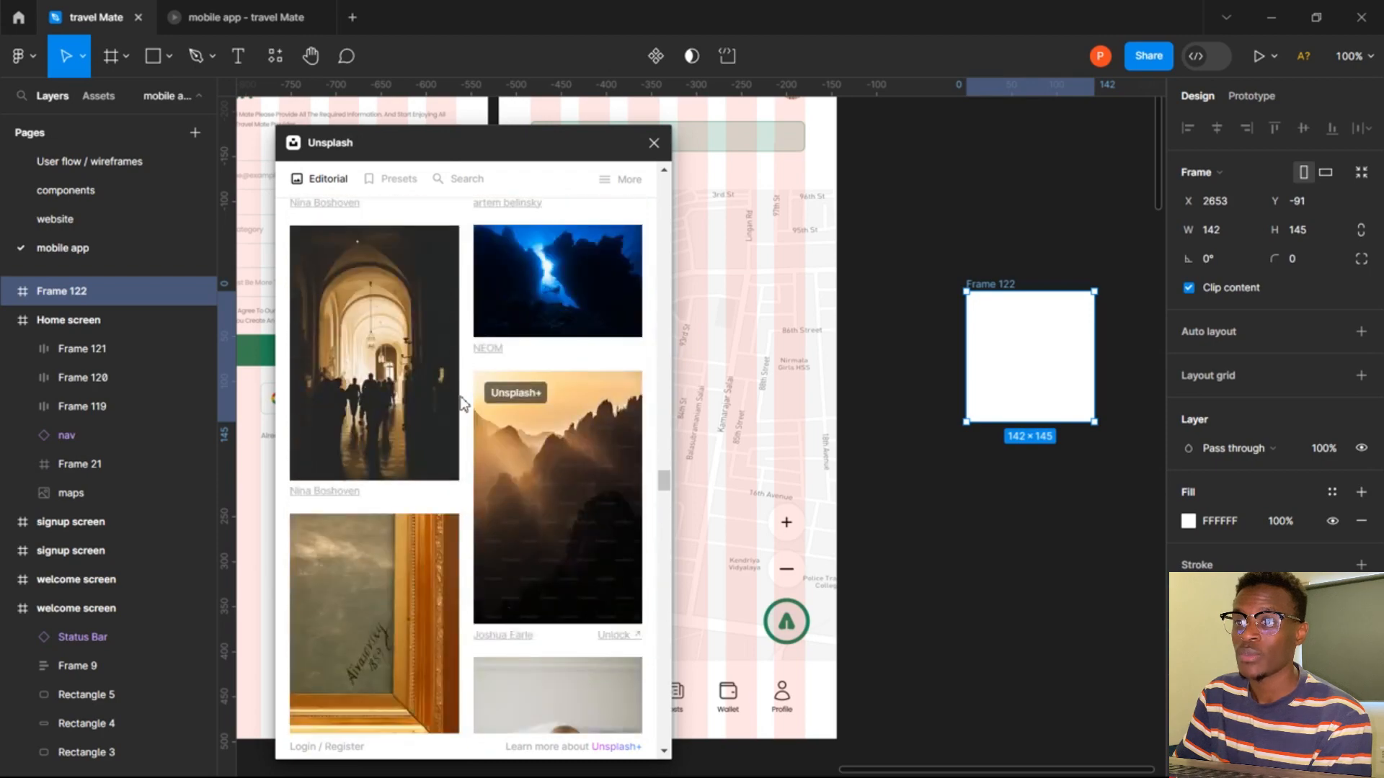
{"action": "scroll", "coordinate": [462, 404], "scroll_direction": "down", "scroll_amount": 15}
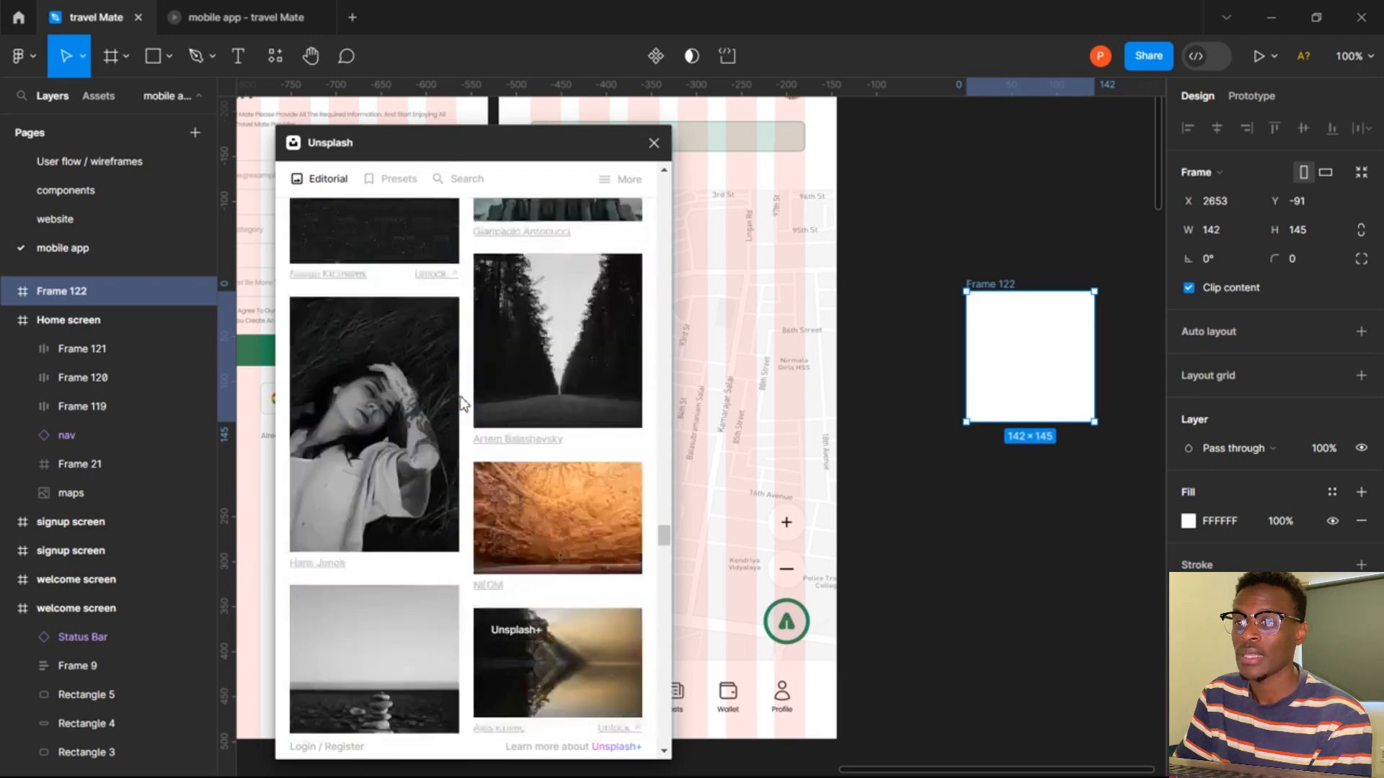
{"action": "scroll", "coordinate": [462, 404], "scroll_direction": "down", "scroll_amount": 10}
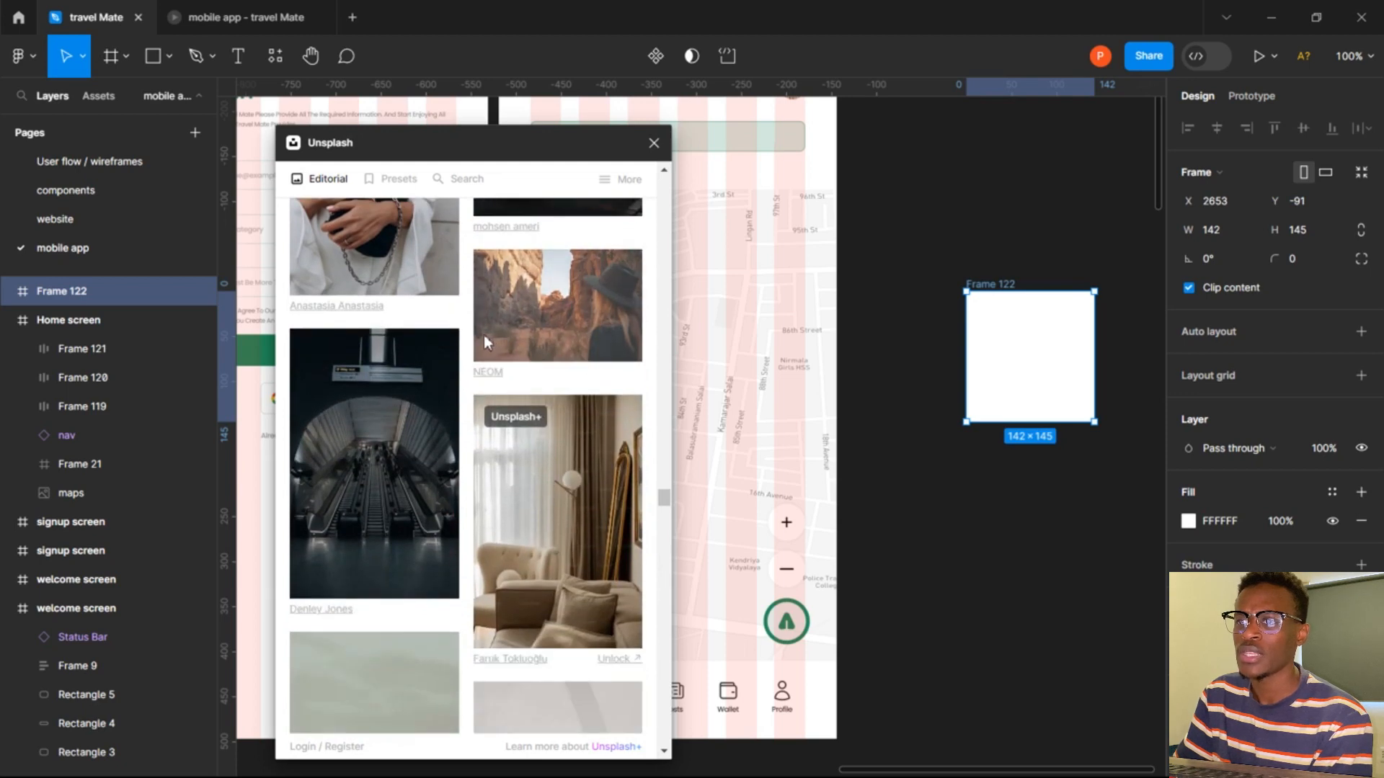
Fill the selected frame with the NEOM photo of a person in a hat facing canyon rocks, and close the Unsplash plugin.
{"action": "left_click", "coordinate": [484, 336]}
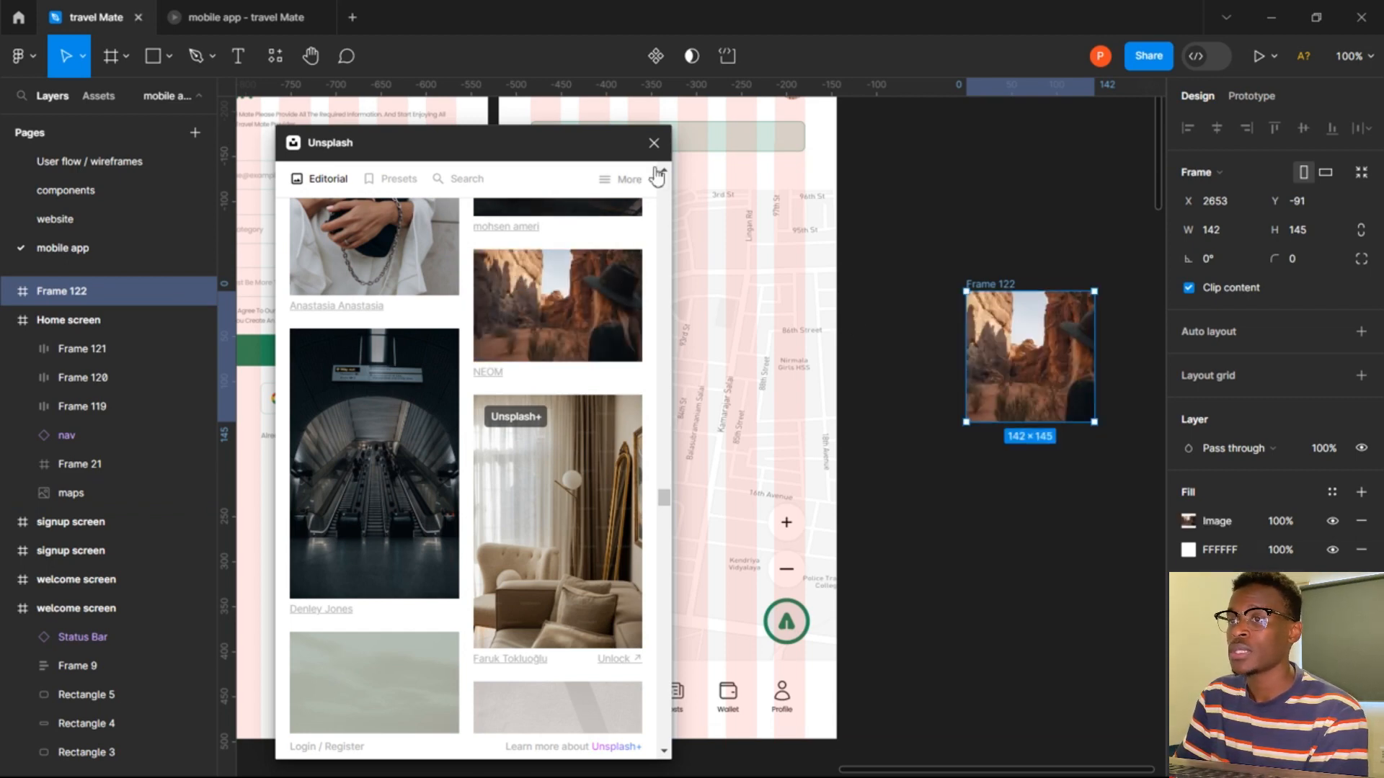
{"action": "left_click", "coordinate": [665, 144]}
{"action": "left_click", "coordinate": [949, 294]}
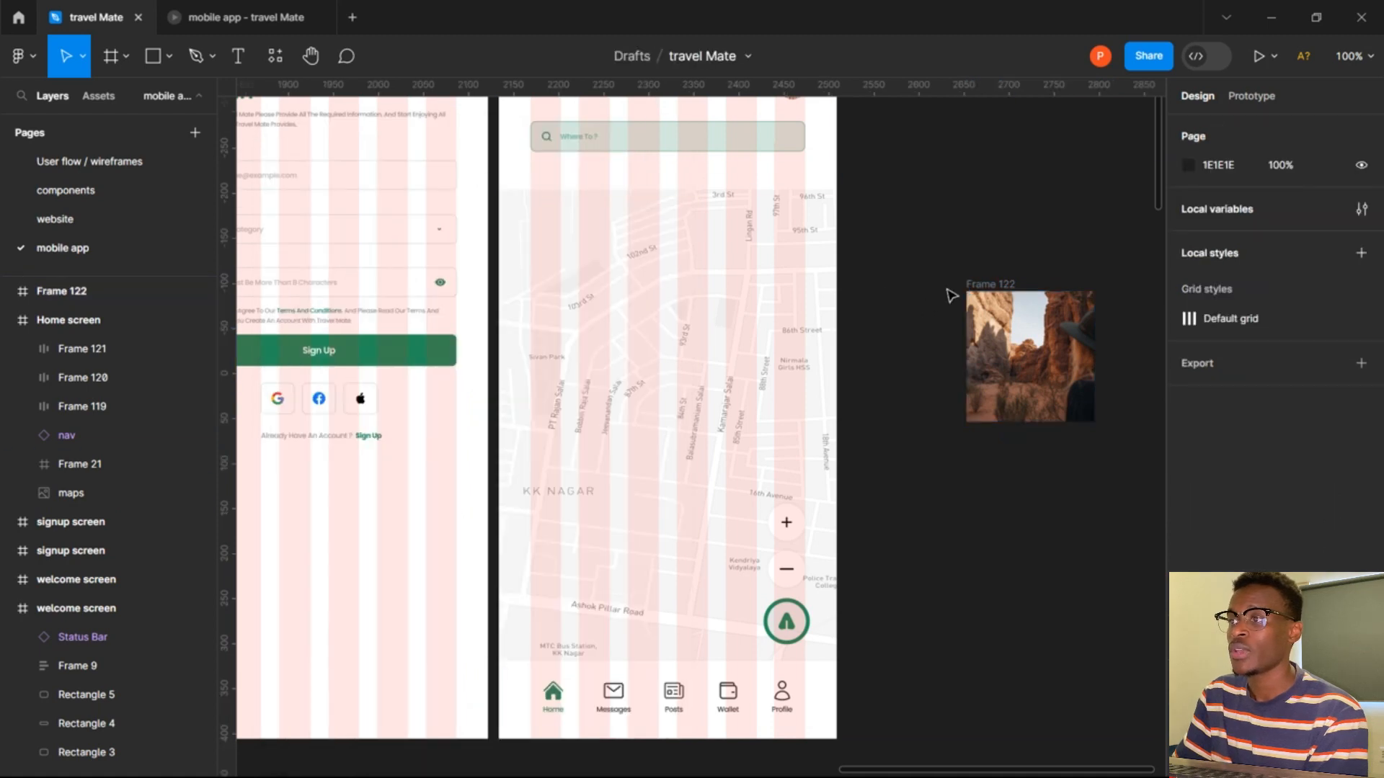
Create a second white frame and fit it inside the lower part of the photo card at about 129 × 54.
{"action": "left_click", "coordinate": [993, 319]}
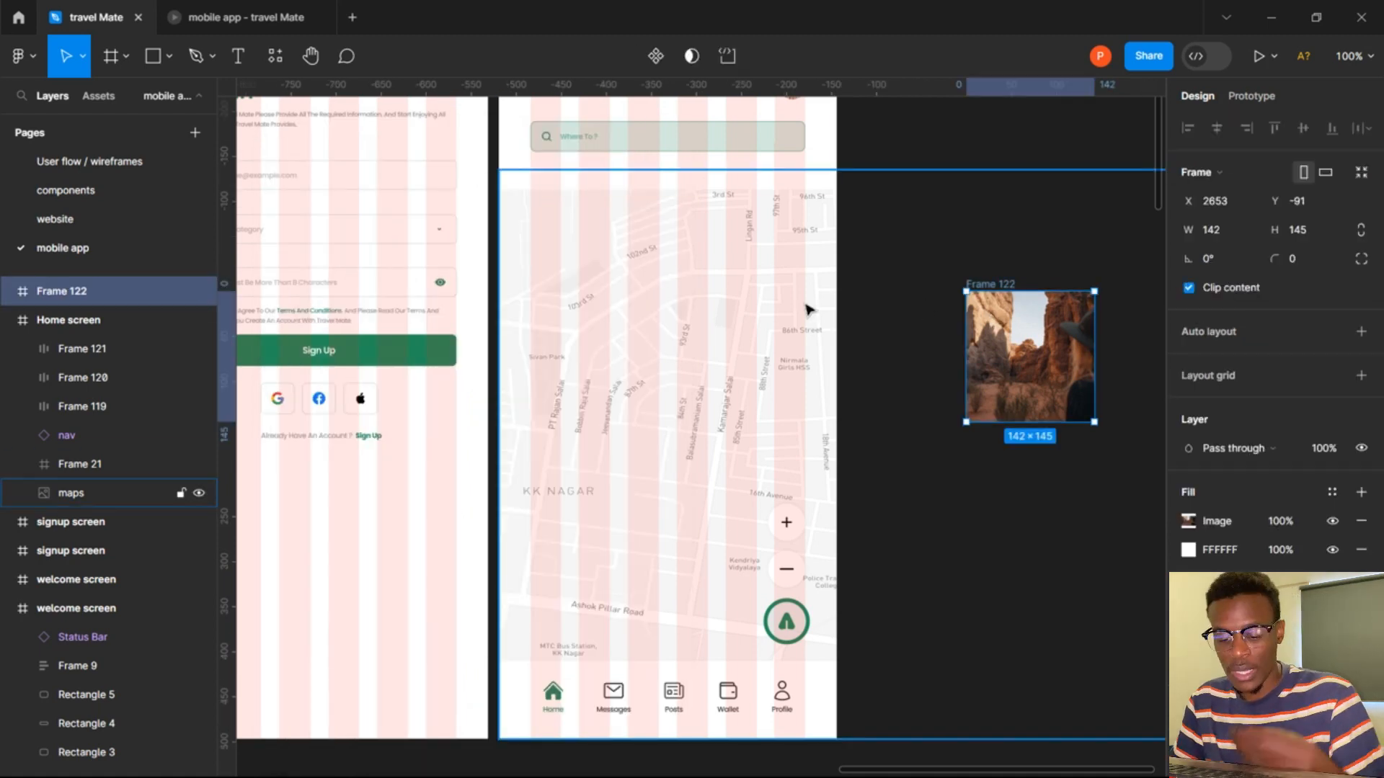
{"action": "key", "text": "f"}
{"action": "left_click", "coordinate": [897, 328]}
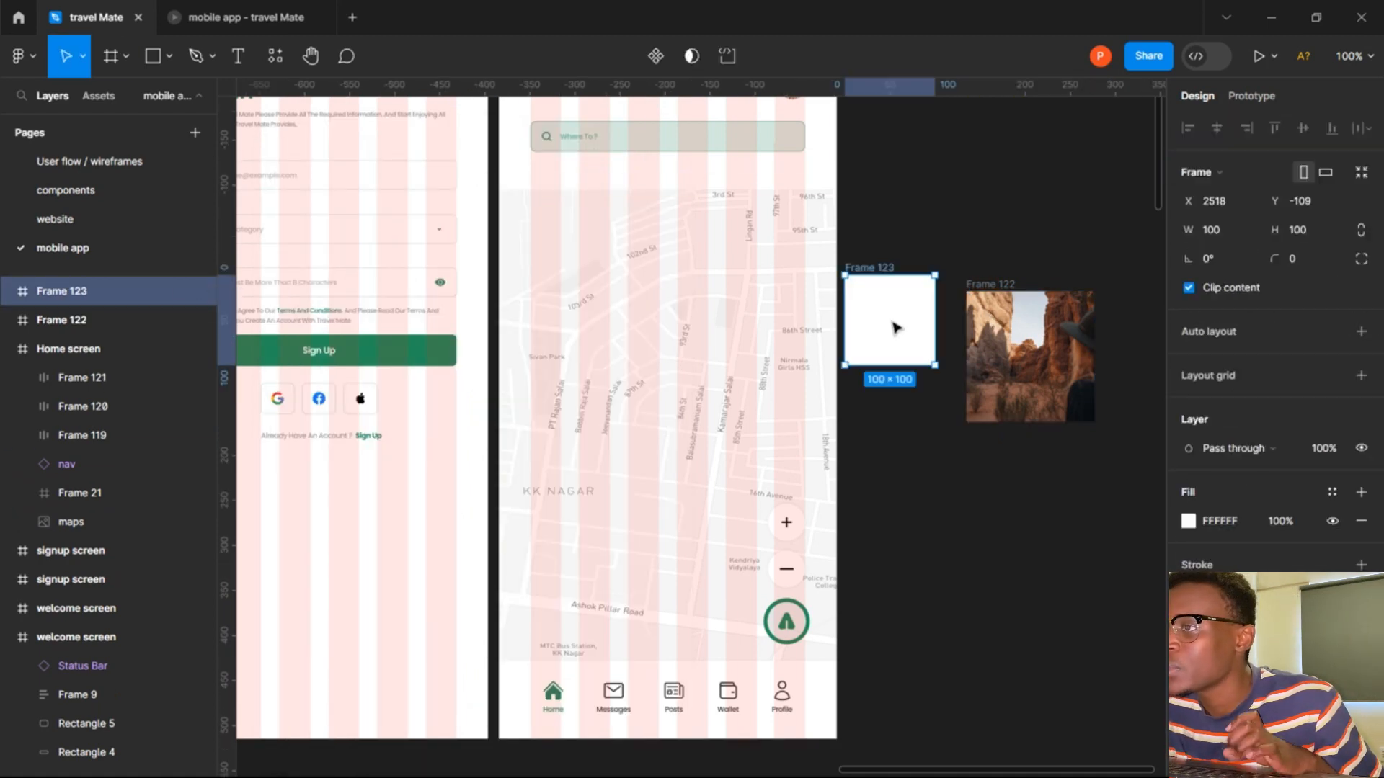
{"action": "left_click_drag", "start_coordinate": [892, 275], "coordinate": [1071, 396]}
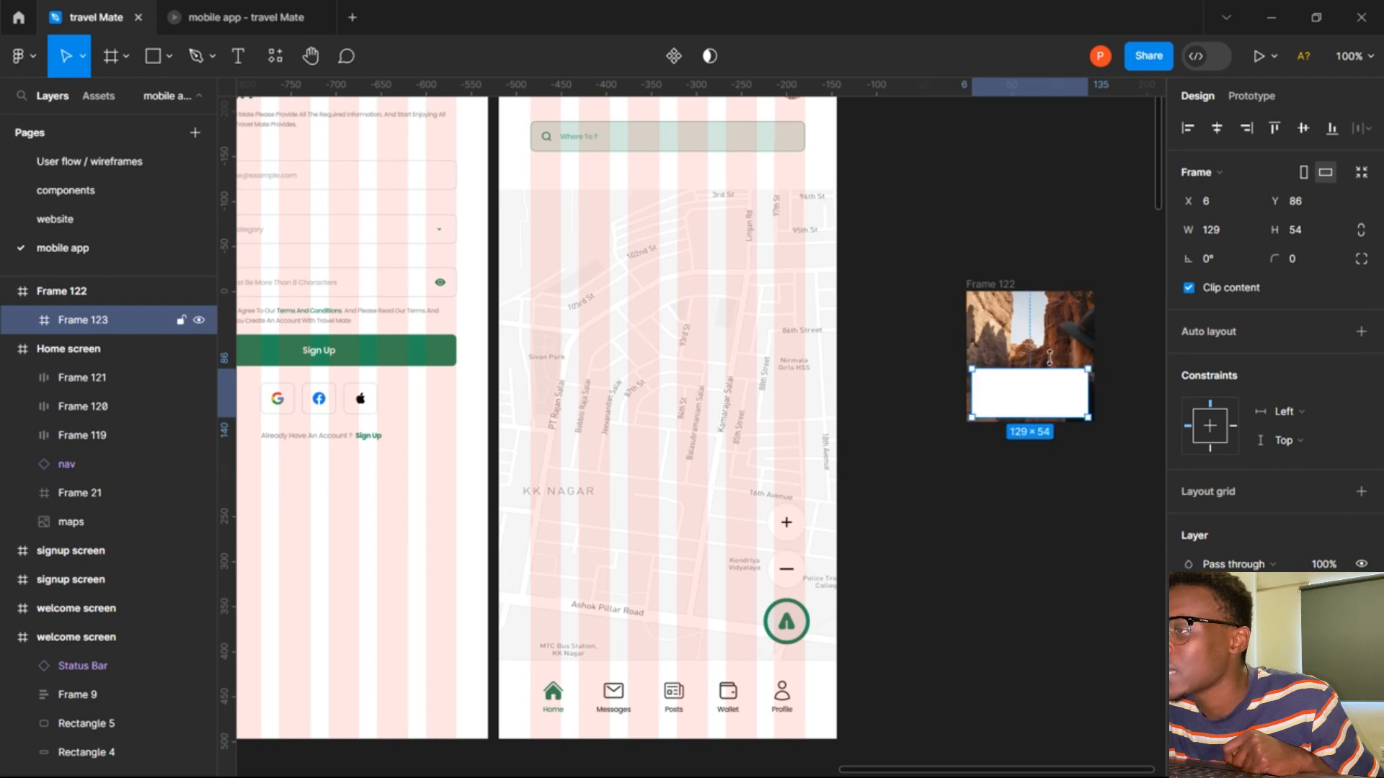
{"action": "key", "text": "Escape"}
Set the photo card frame's corner radius to 10.
{"action": "left_click", "coordinate": [1020, 312]}
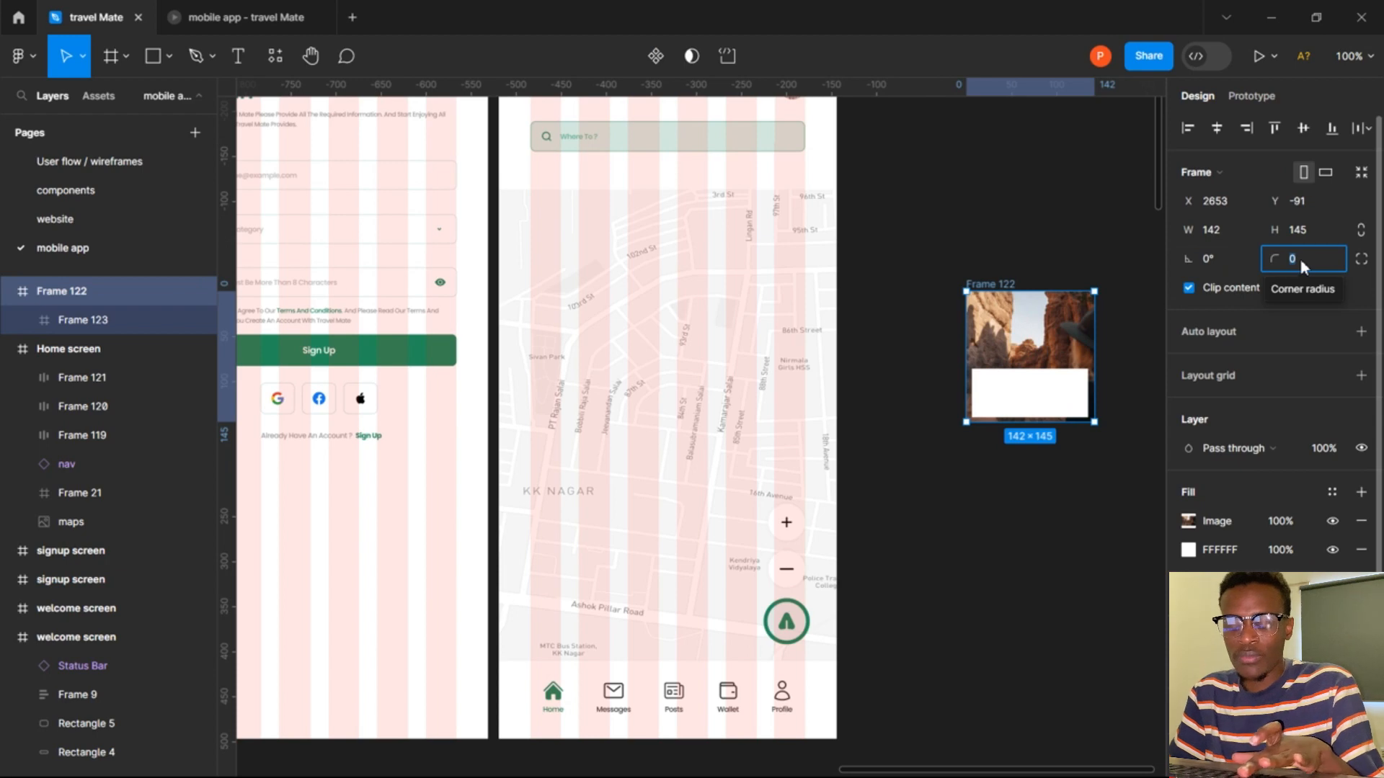
{"action": "type", "text": "1"}
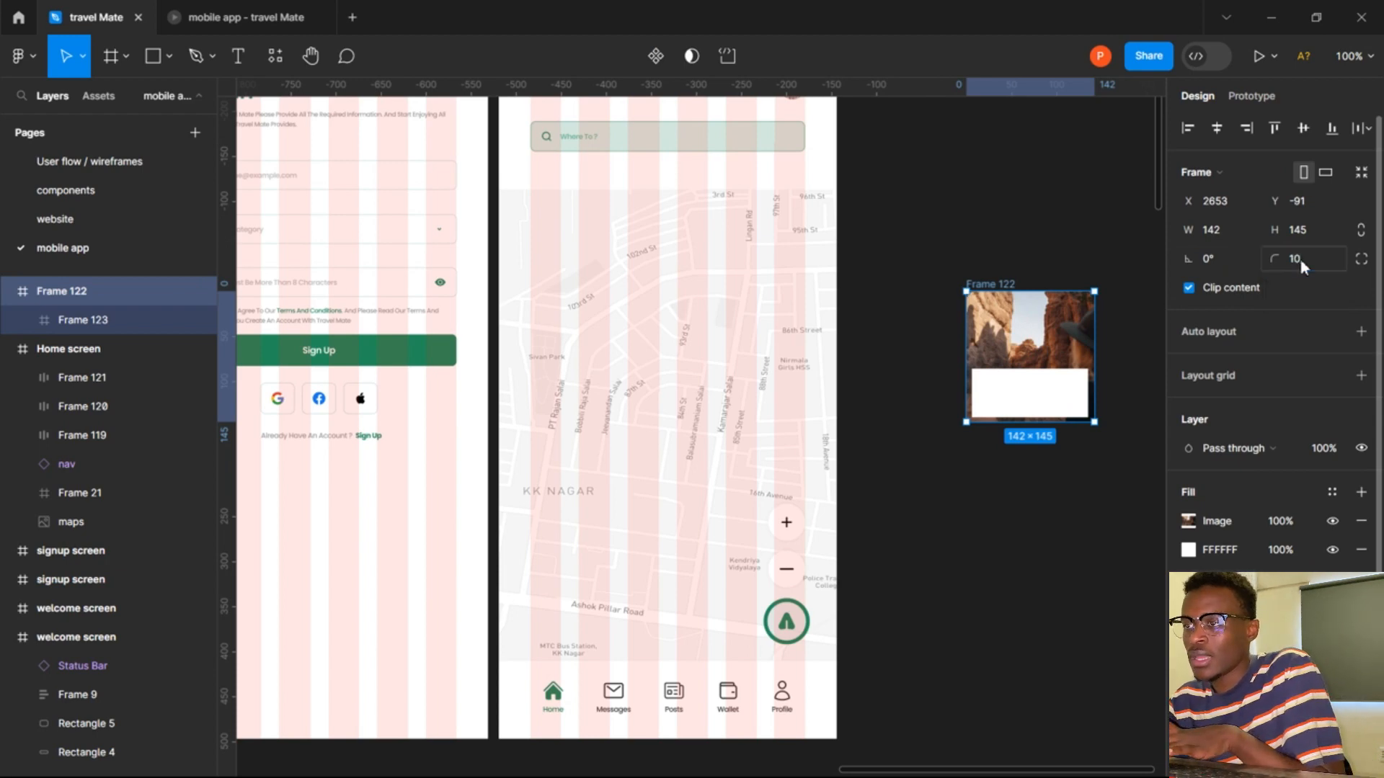
{"action": "left_click", "coordinate": [1043, 219]}
Round the corners of the white panel inside the card, trying a radius of 15 and settling on 10.
{"action": "left_click", "coordinate": [1056, 391]}
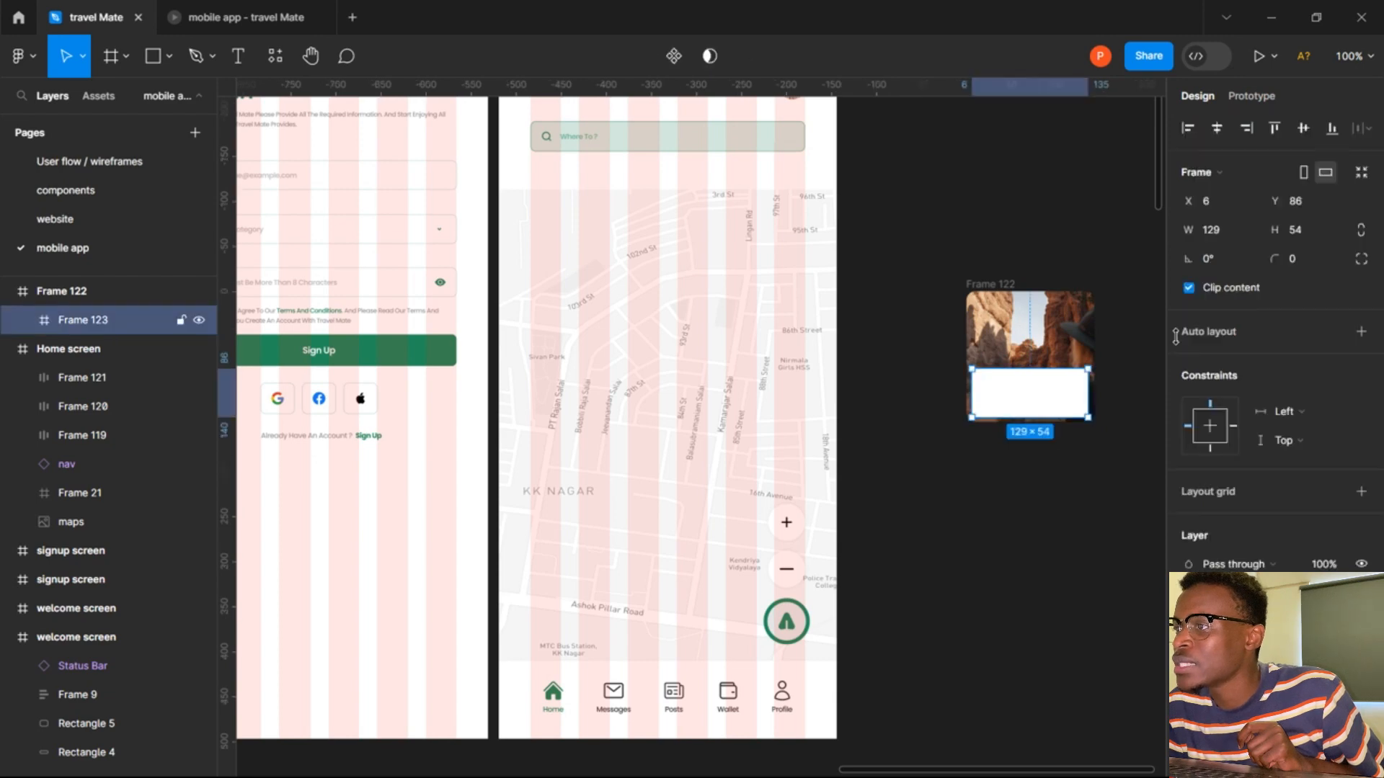
{"action": "left_click", "coordinate": [1295, 262]}
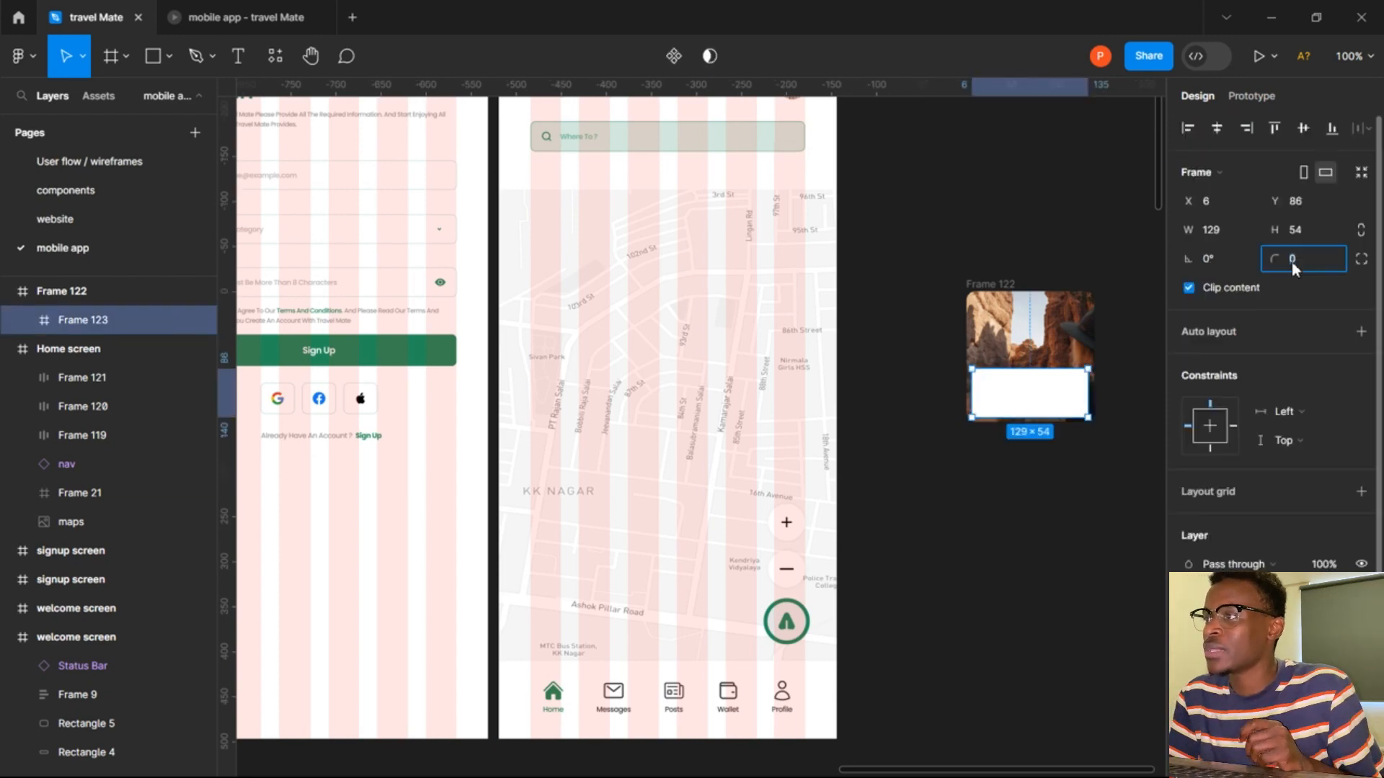
{"action": "type", "text": "15"}
{"action": "key", "text": "Return"}
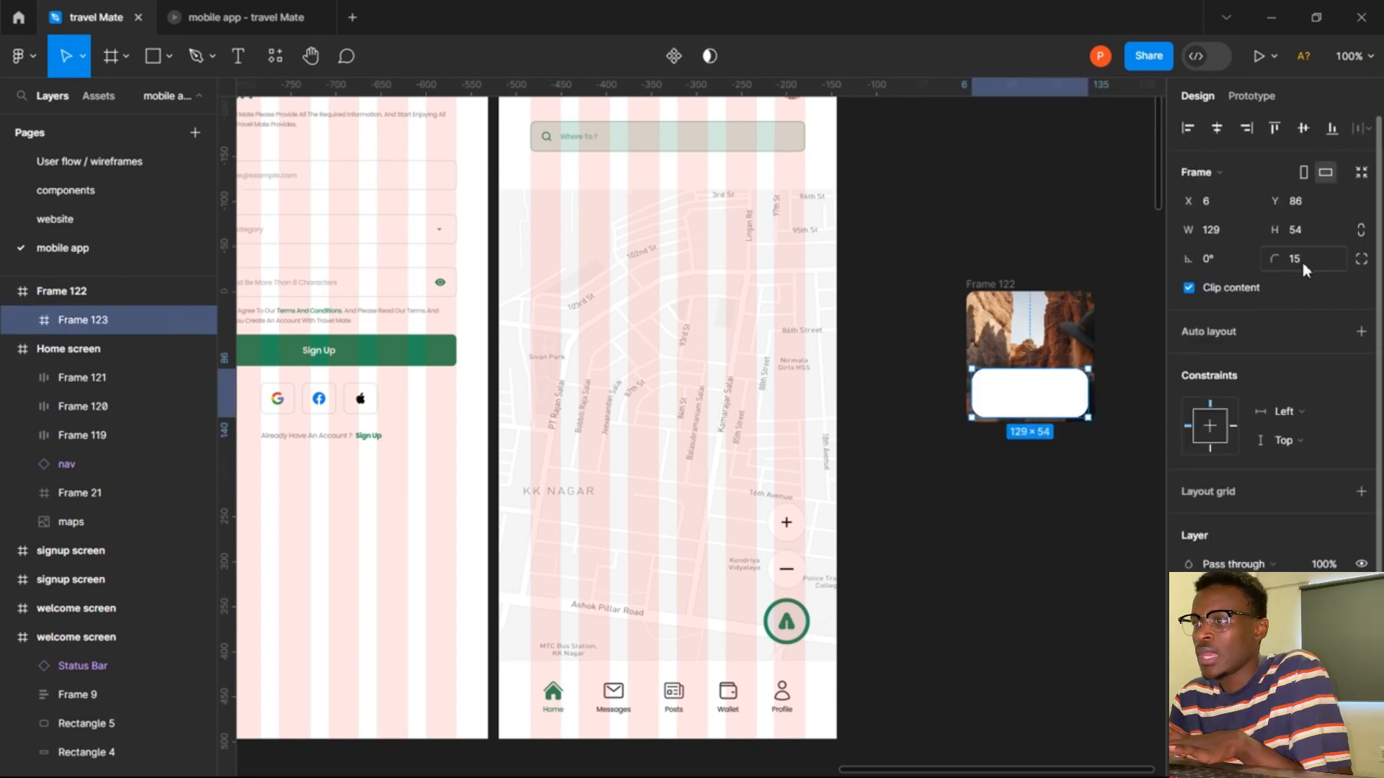
{"action": "left_click", "coordinate": [1296, 263]}
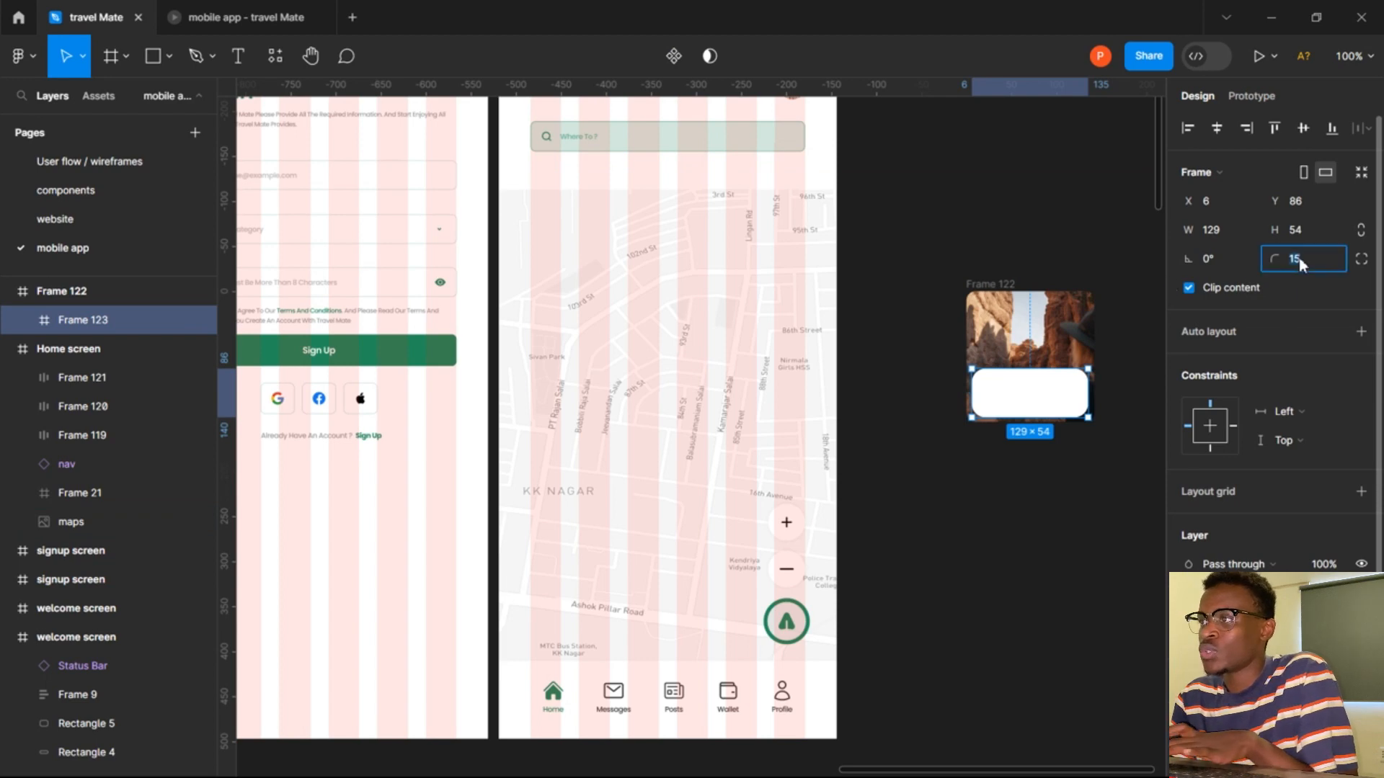
{"action": "type", "text": "10"}
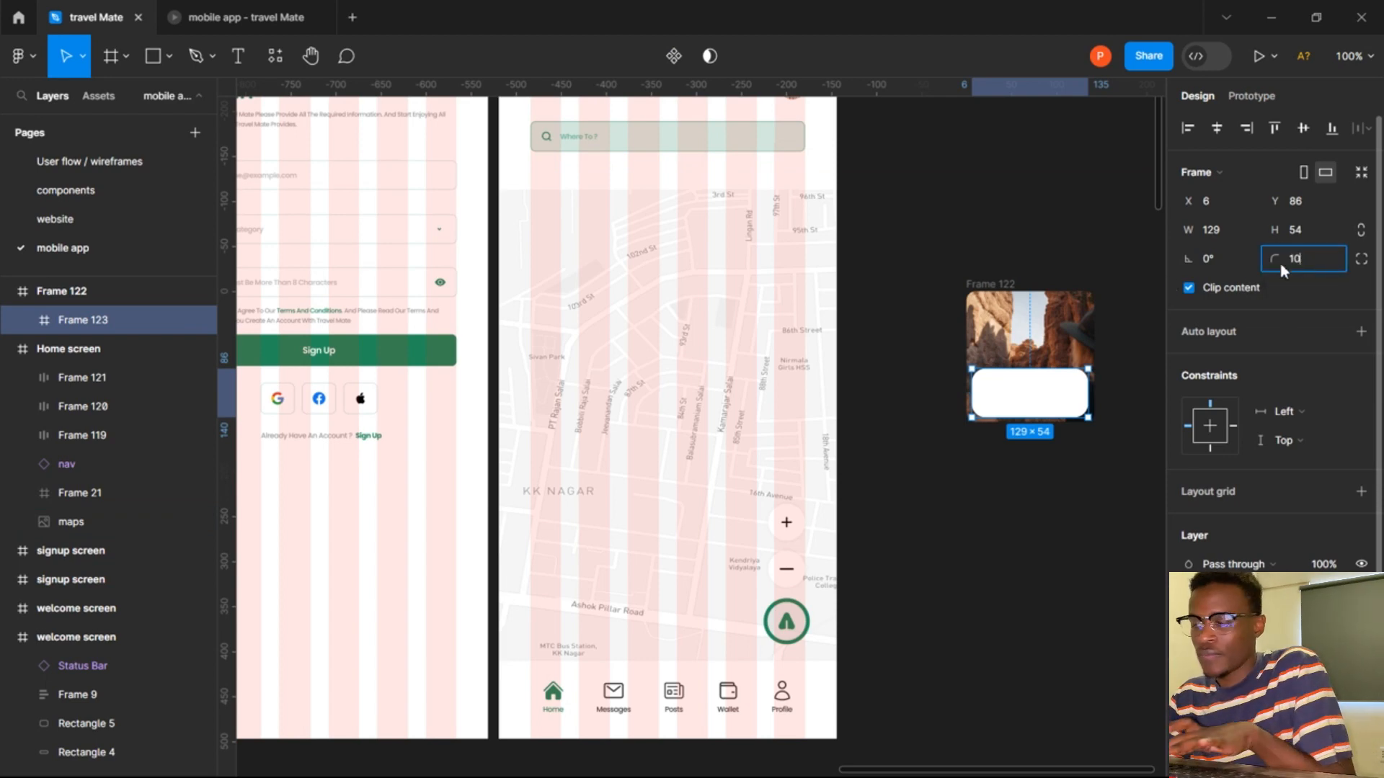
{"action": "left_click", "coordinate": [1094, 218]}
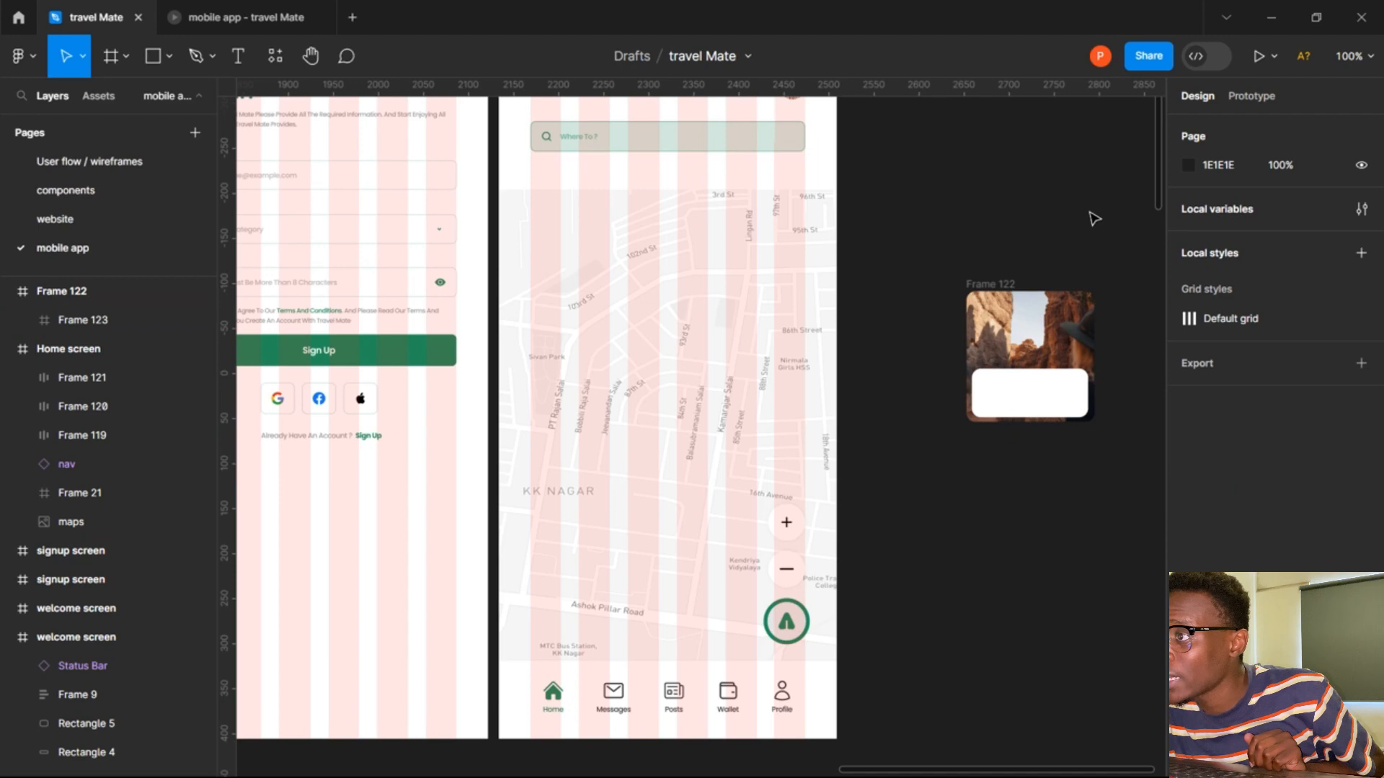
Set the white inner panel's layer opacity to 60% so the photo shows through it.
{"action": "left_click", "coordinate": [1043, 386]}
{"action": "scroll", "coordinate": [1219, 527], "scroll_direction": "down", "scroll_amount": 1}
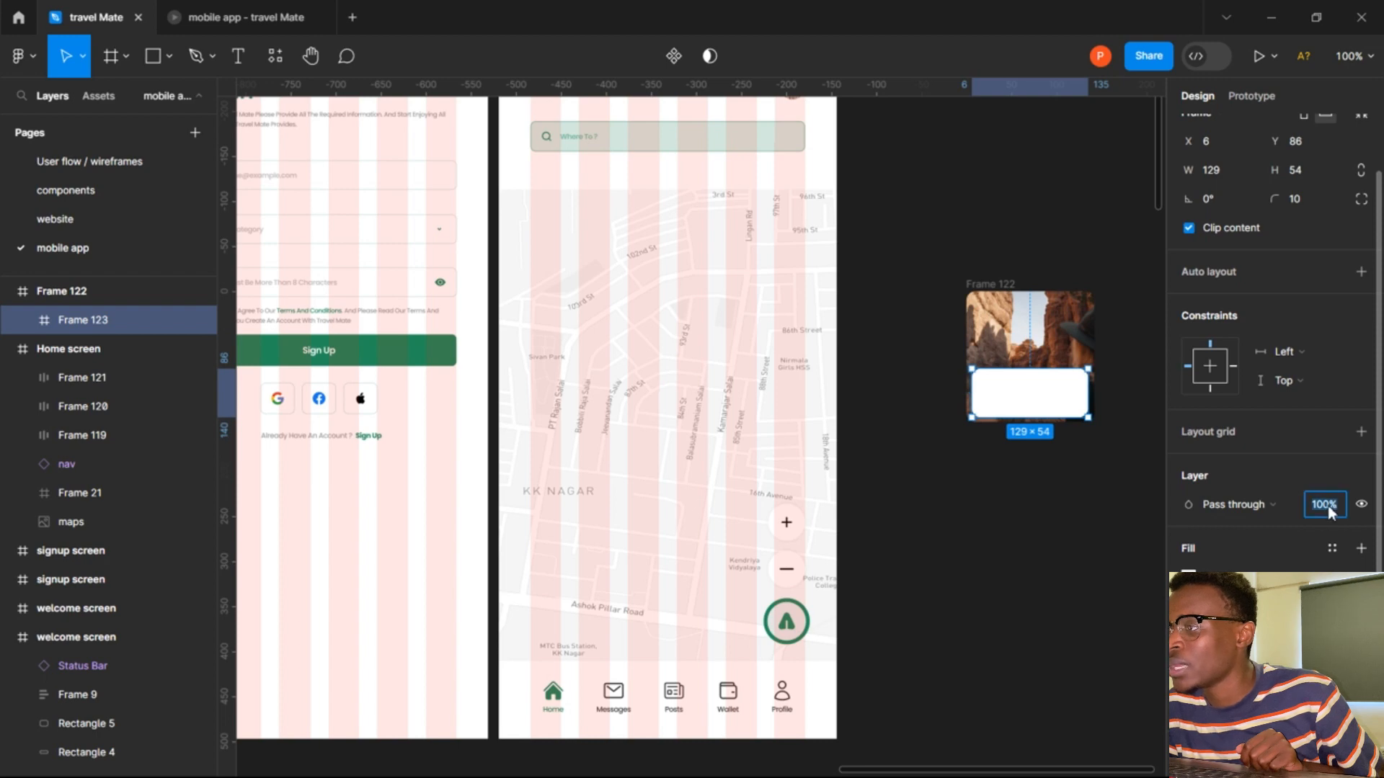
{"action": "type", "text": "60"}
{"action": "key", "text": "Return"}
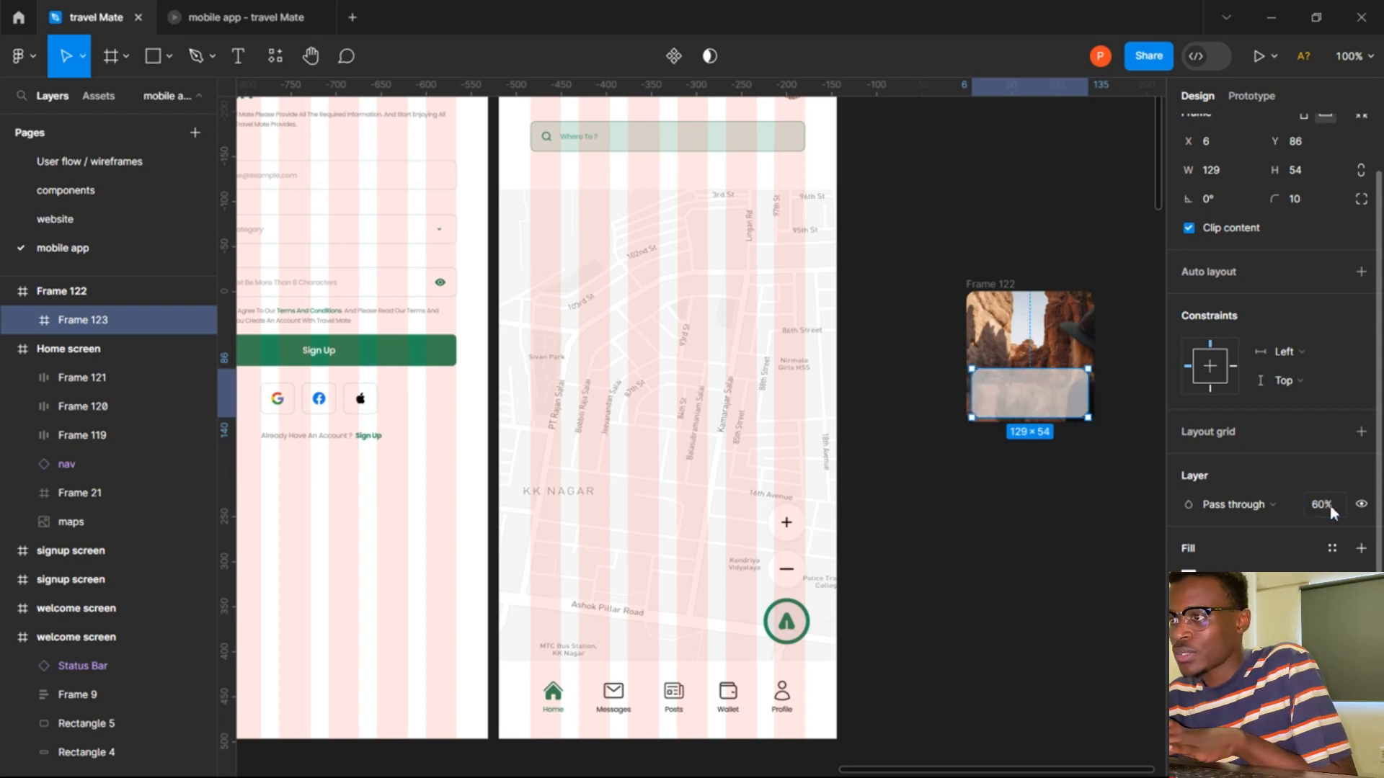
{"action": "left_click", "coordinate": [1113, 513]}
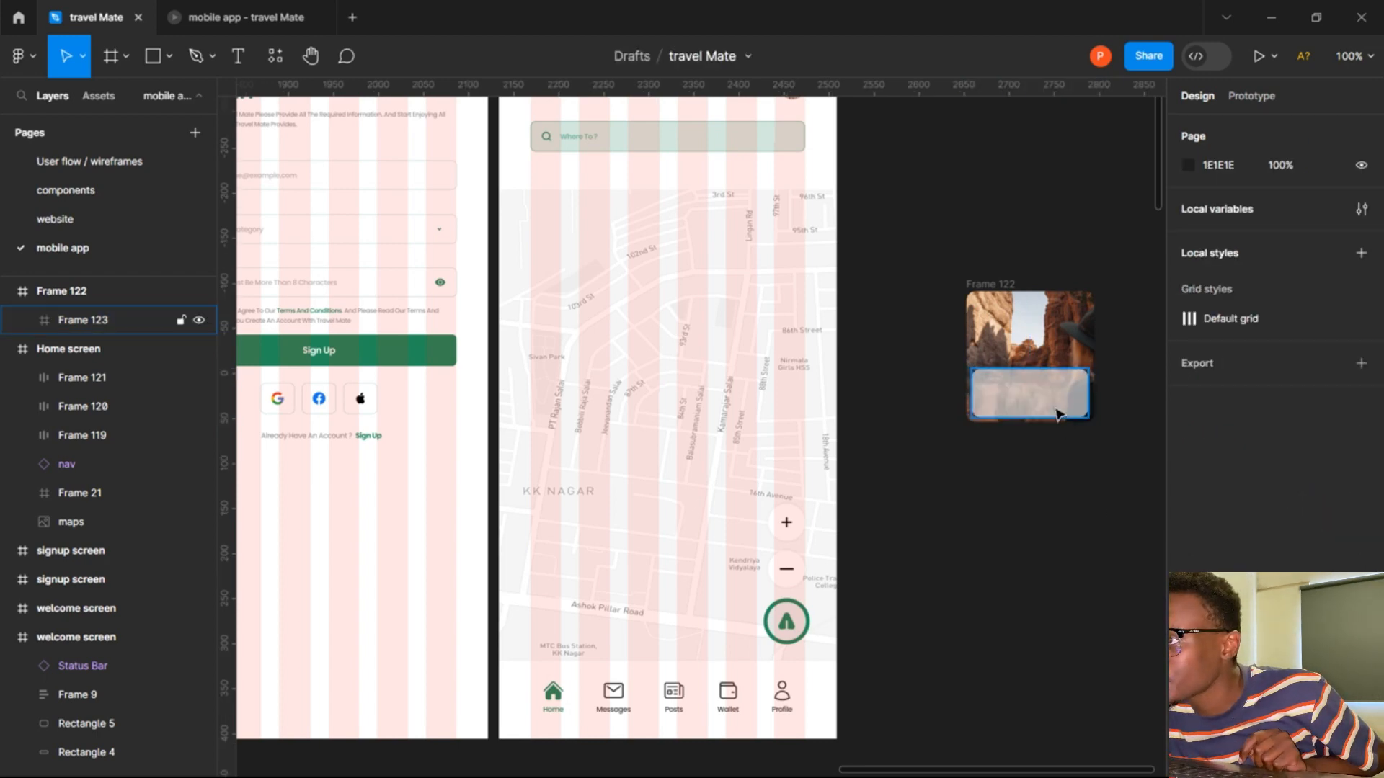
{"action": "left_click", "coordinate": [1058, 416]}
{"action": "scroll", "coordinate": [1274, 508], "scroll_direction": "down", "scroll_amount": 1}
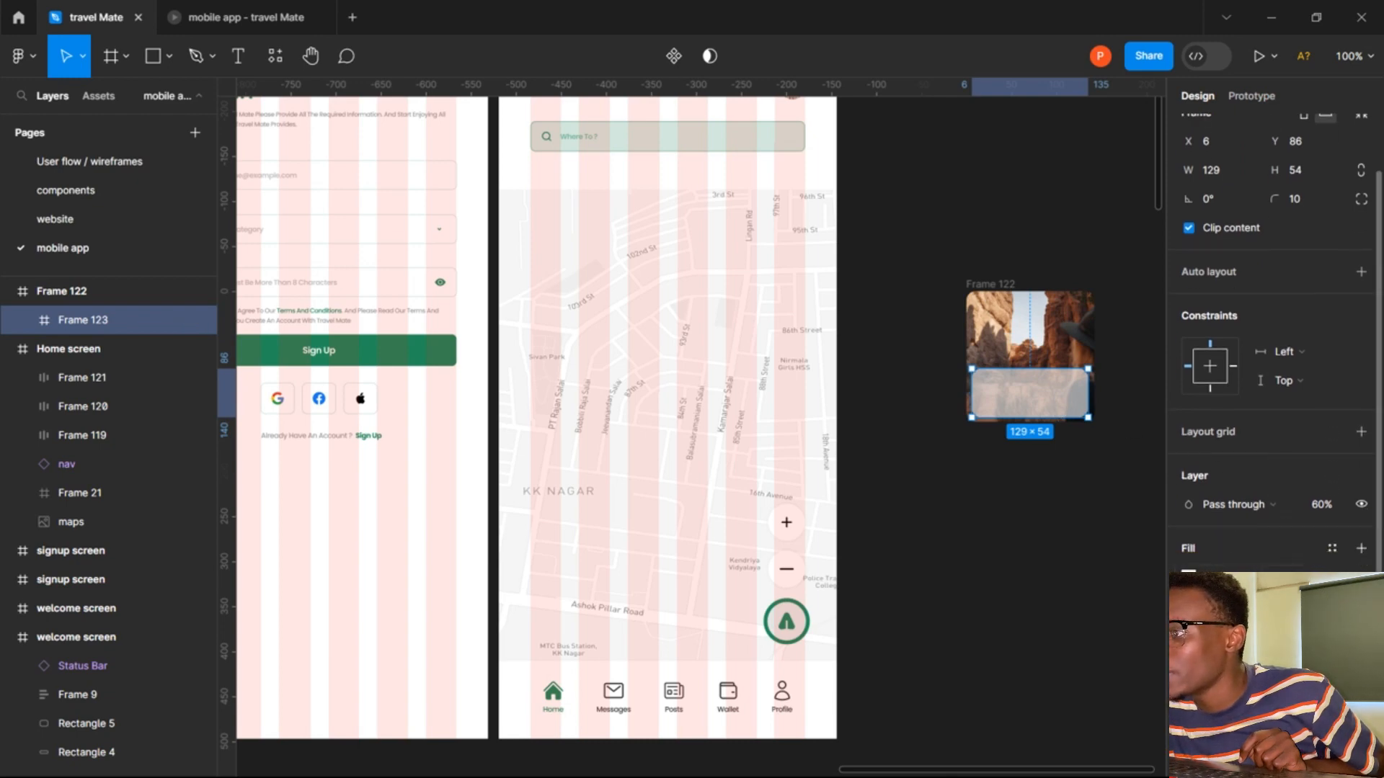
{"action": "left_click", "coordinate": [1189, 571]}
{"action": "left_click", "coordinate": [914, 300]}
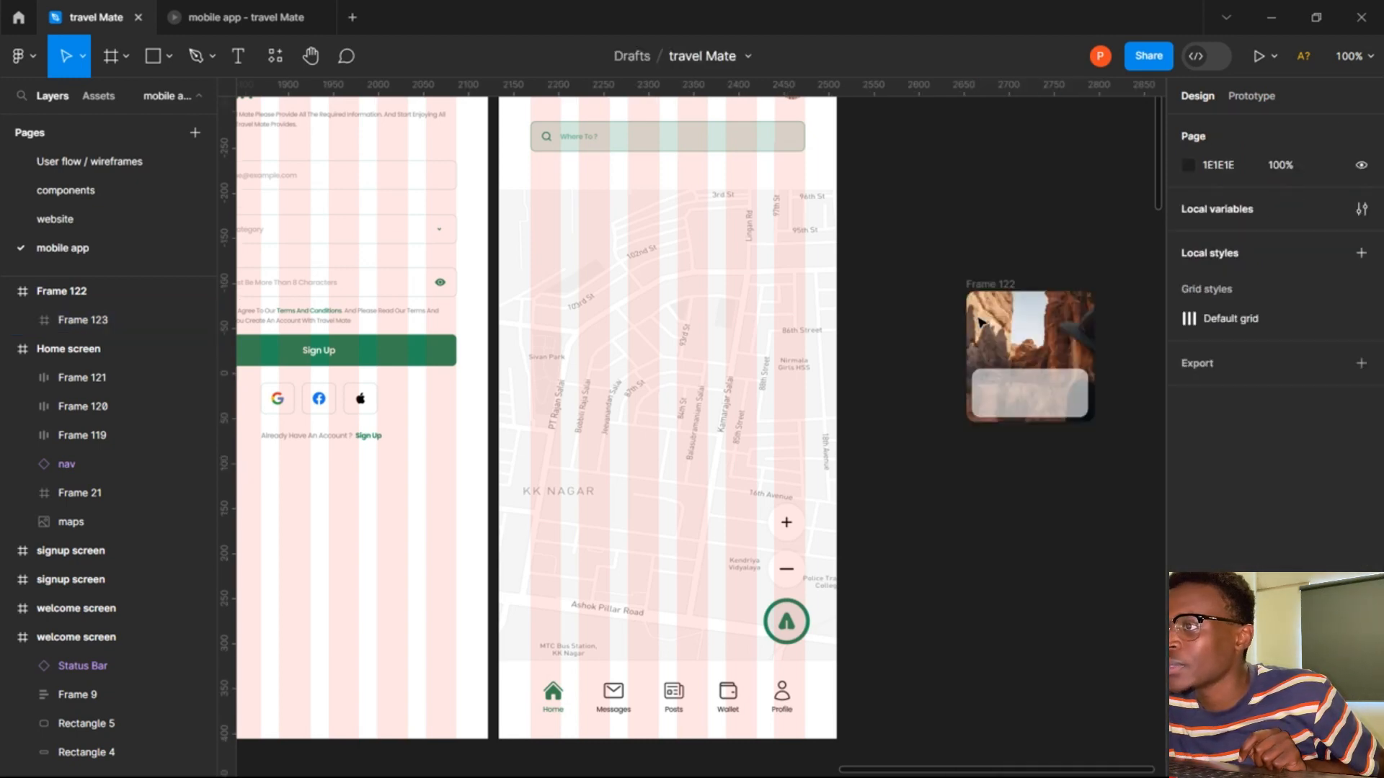
Move the photo card closer to the Home screen, to about X 2554, Y -92.
{"action": "left_click_drag", "start_coordinate": [1029, 330], "coordinate": [940, 329]}
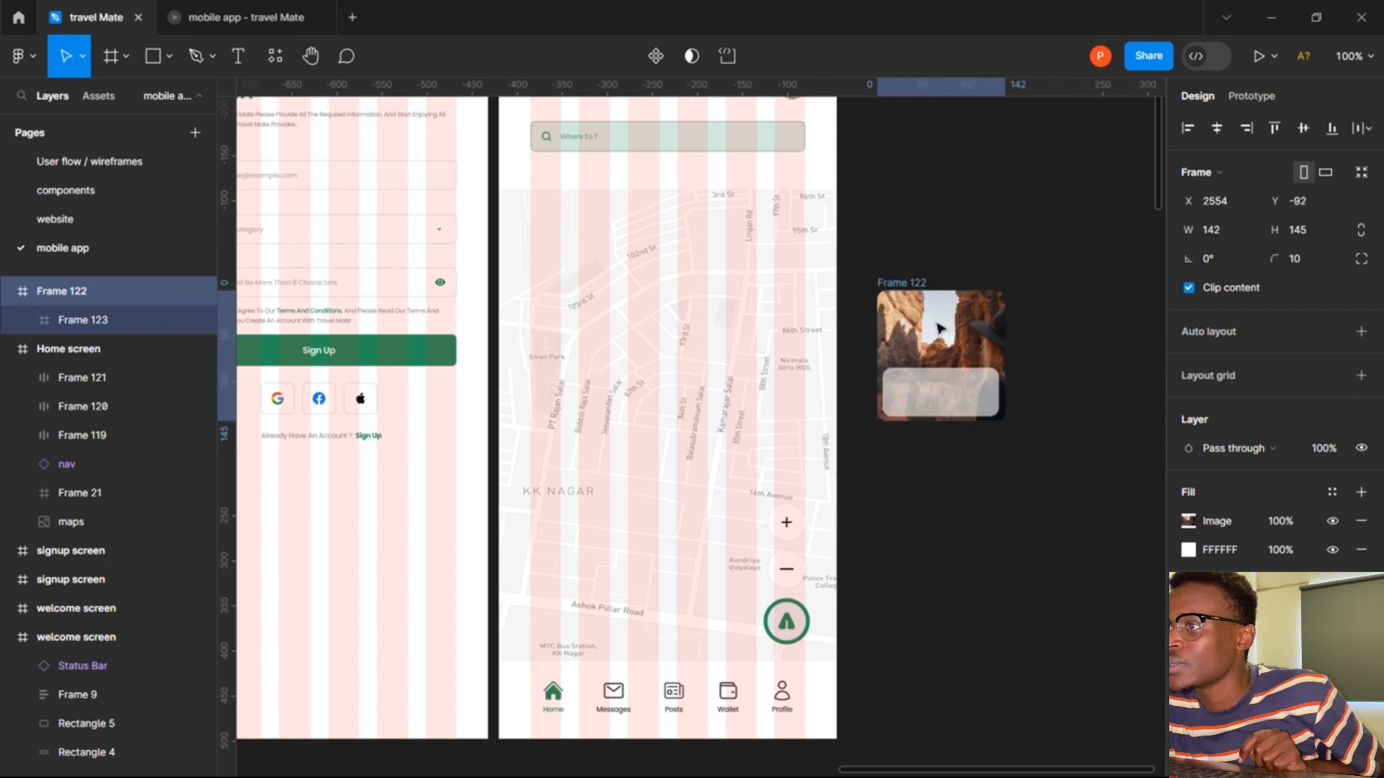
{"action": "scroll", "coordinate": [1217, 542], "scroll_direction": "down", "scroll_amount": 3}
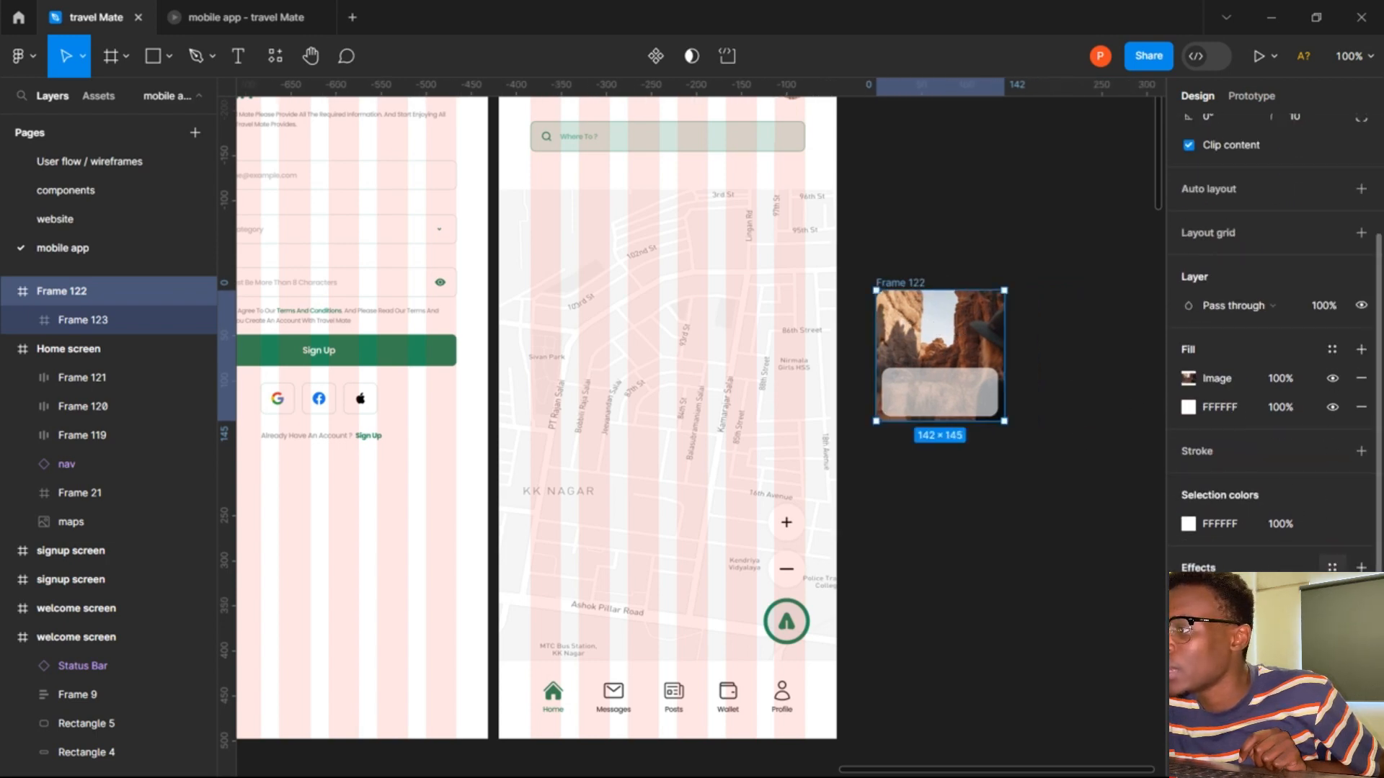
Add a layer blur effect to the photo card.
{"action": "left_click", "coordinate": [1361, 567]}
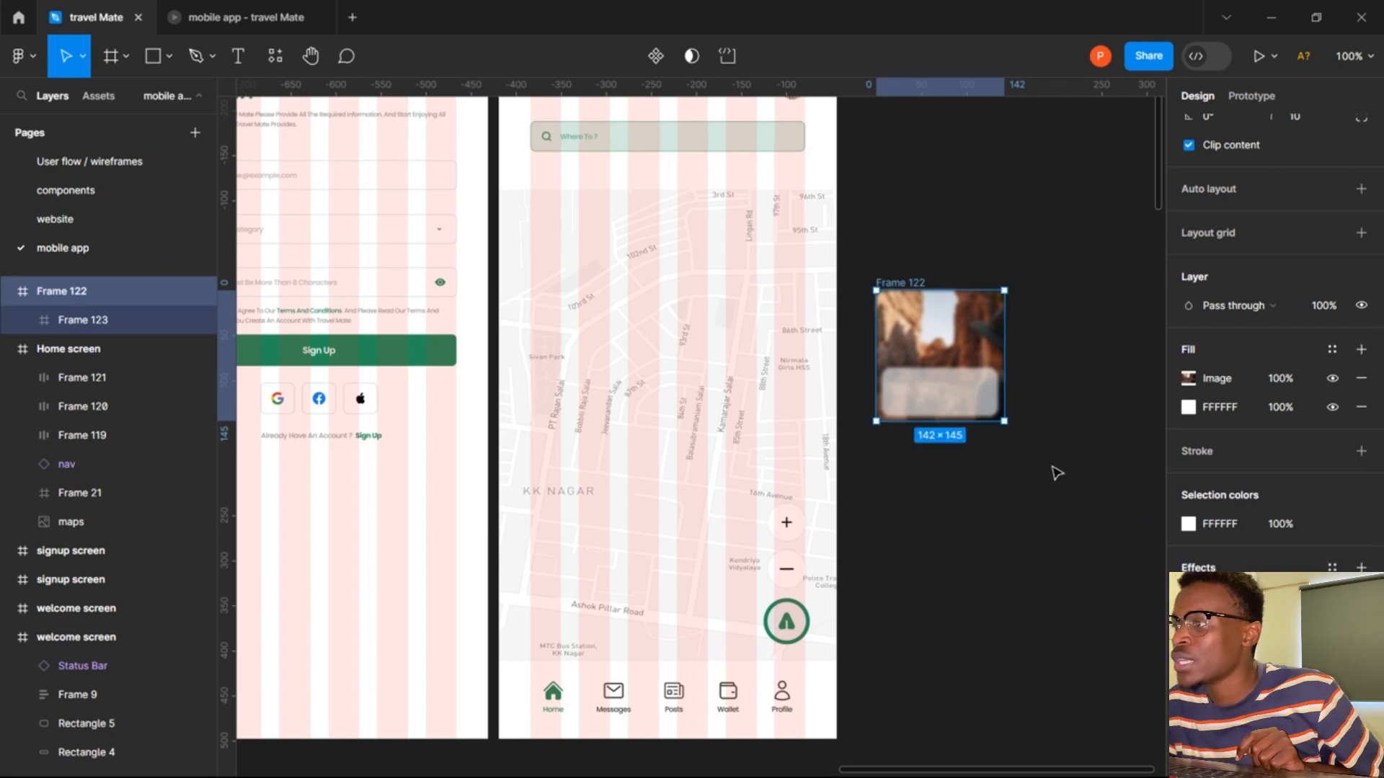
{"action": "left_click", "coordinate": [1060, 581]}
Draw a 100 × 100 circle below the photo card and fill it with brown 8F4E31 sampled from the photo.
{"action": "key", "text": "o"}
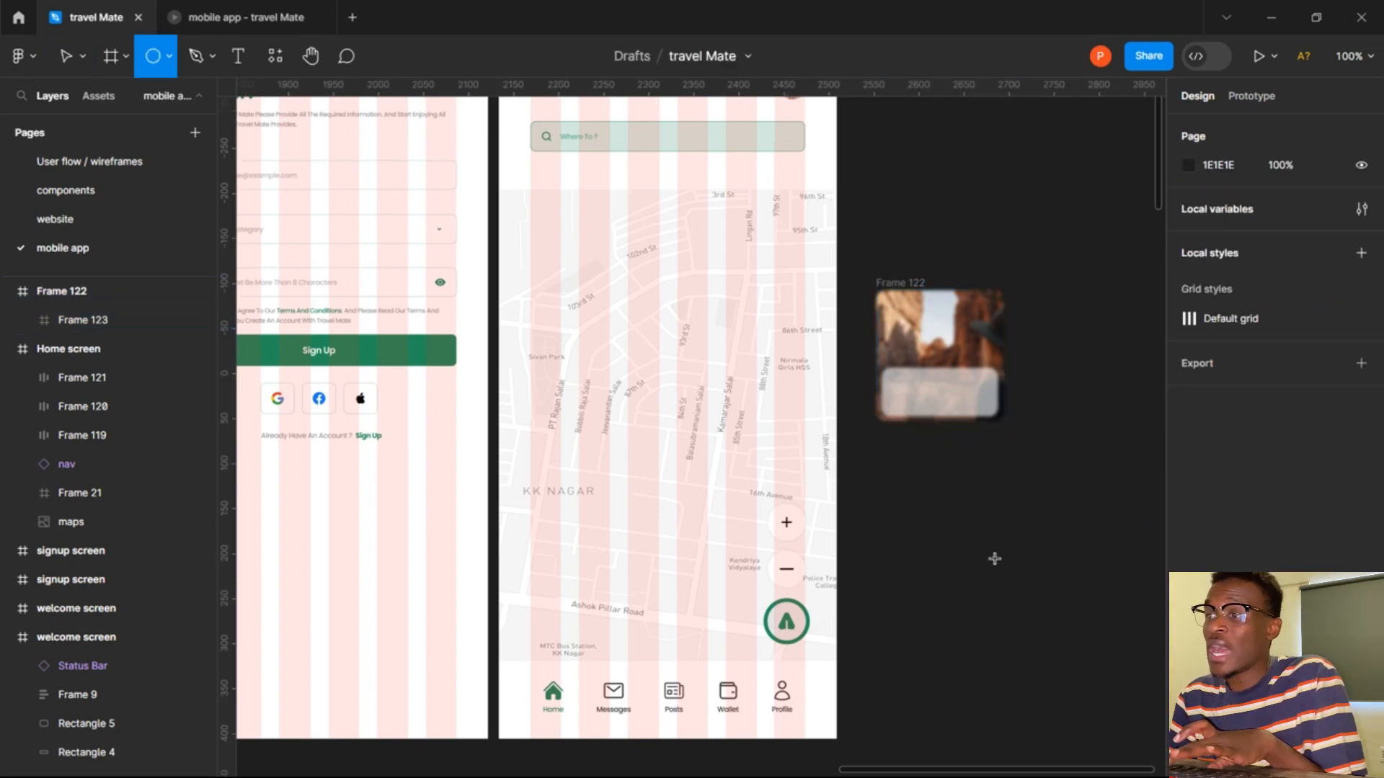
{"action": "left_click", "coordinate": [995, 562]}
{"action": "left_click_drag", "start_coordinate": [994, 565], "coordinate": [992, 531]}
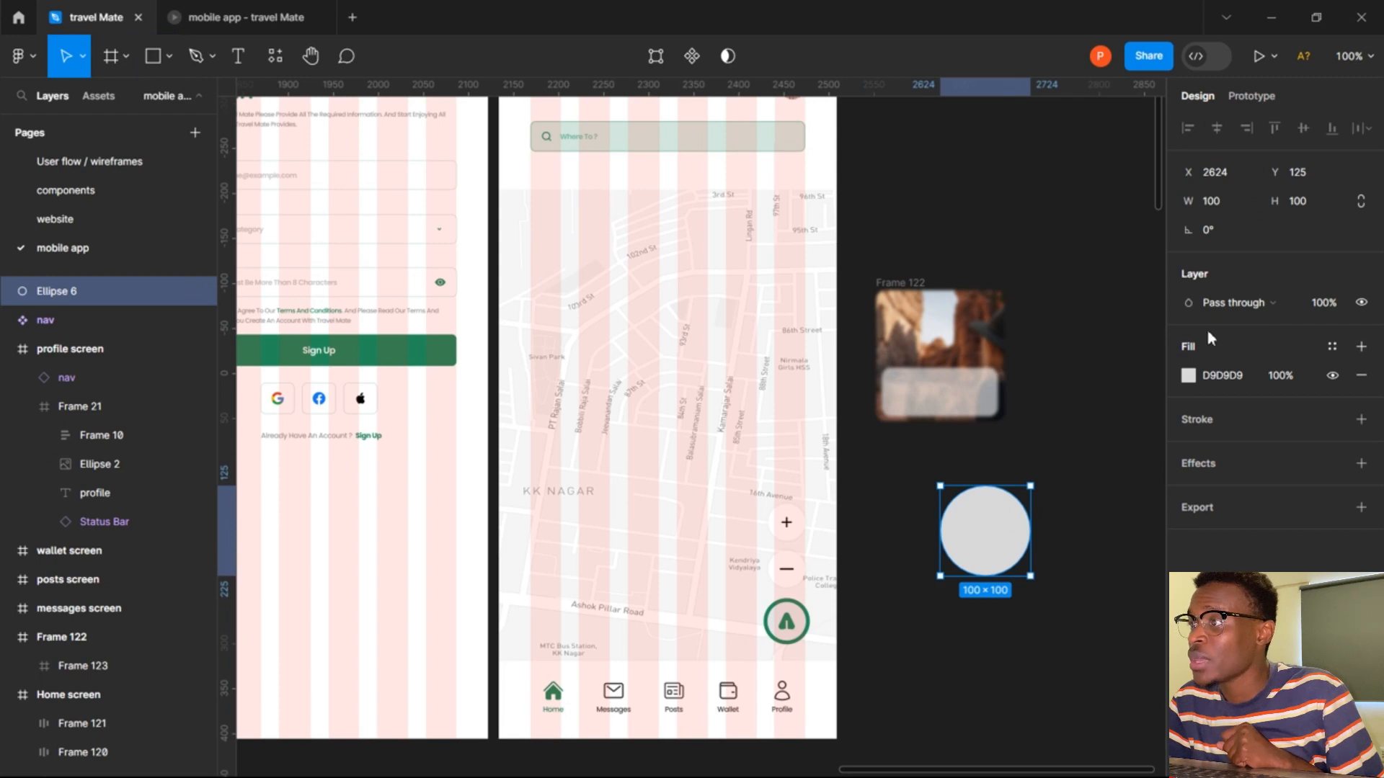
{"action": "left_click", "coordinate": [1187, 376]}
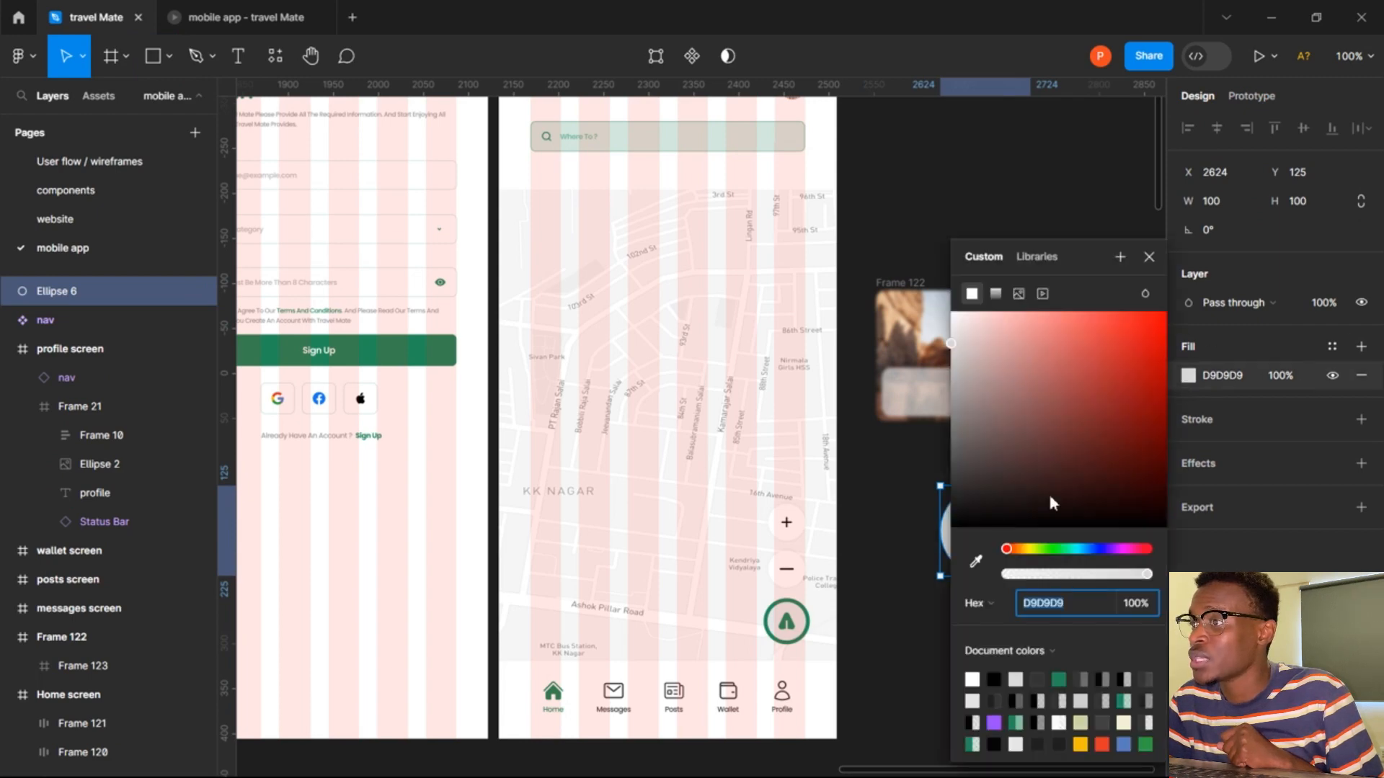
{"action": "left_click", "coordinate": [976, 562]}
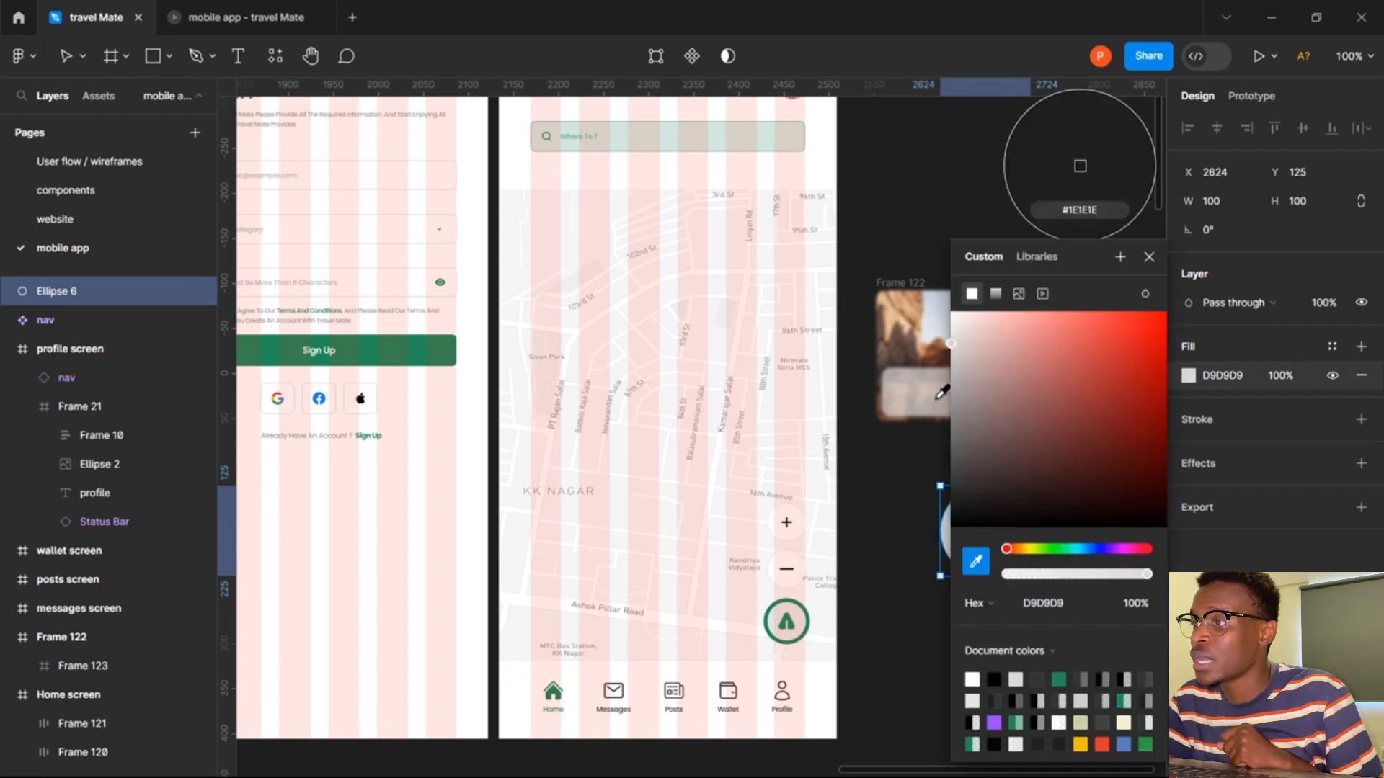
{"action": "left_click", "coordinate": [935, 348]}
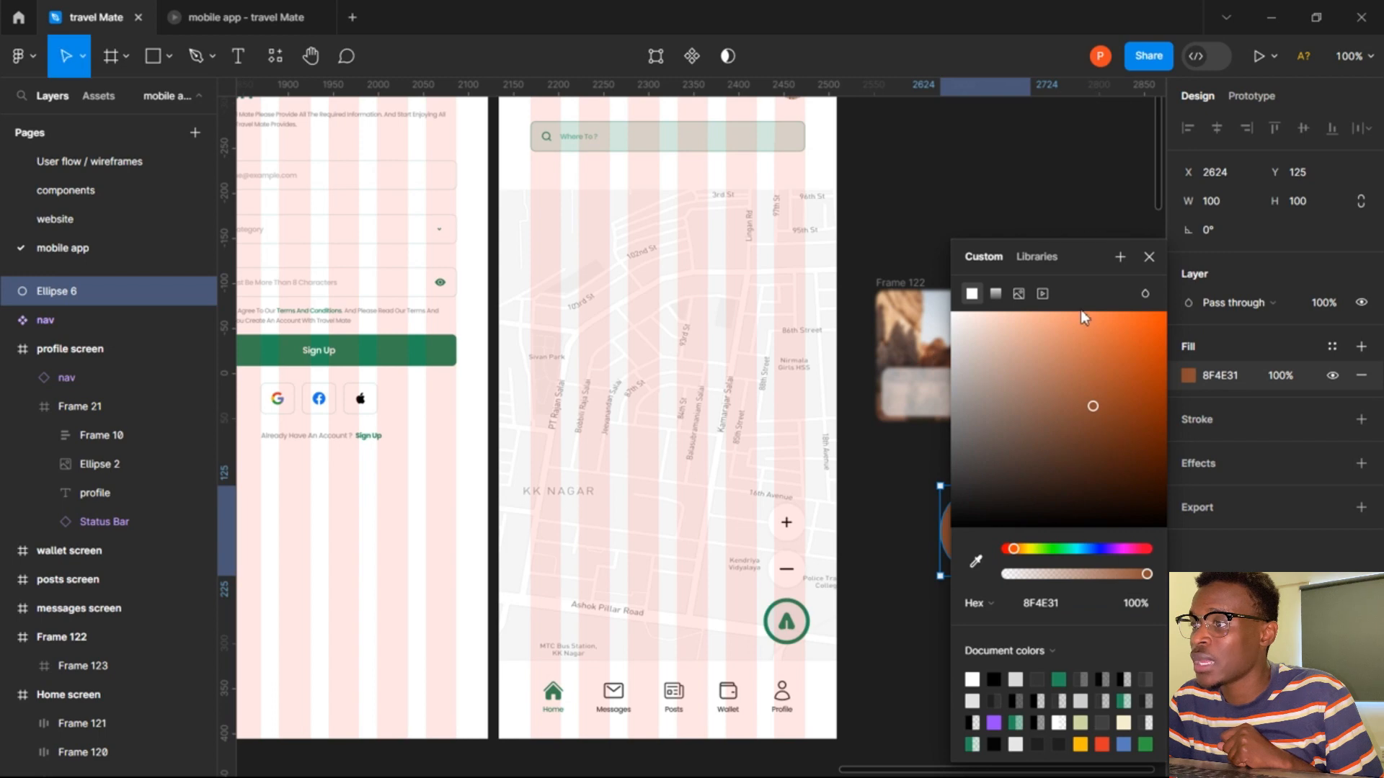
{"action": "left_click", "coordinate": [1148, 257]}
Hide the photo card's layer blur and fill its inner info panel with brown 8F4E31 sampled from the circle.
{"action": "left_click", "coordinate": [970, 324]}
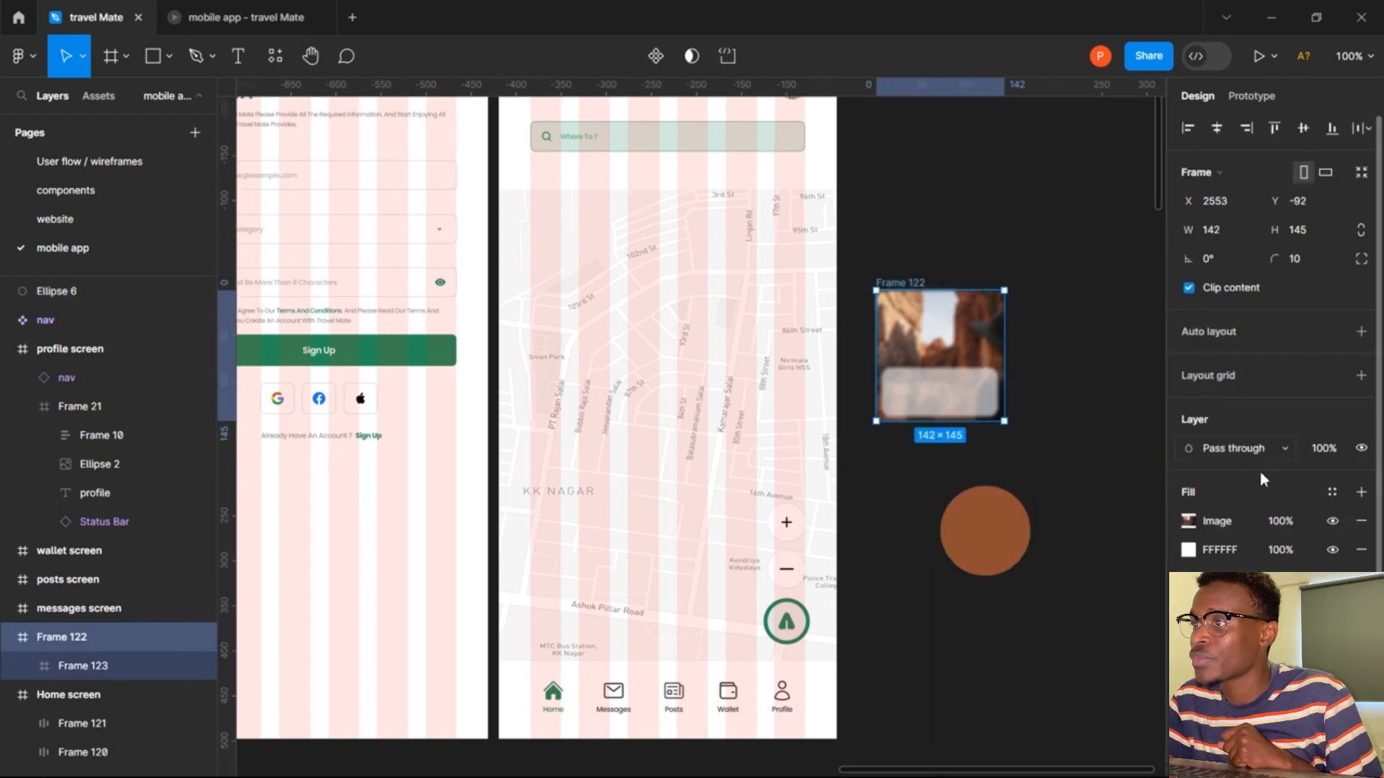
{"action": "scroll", "coordinate": [1261, 479], "scroll_direction": "down", "scroll_amount": 3}
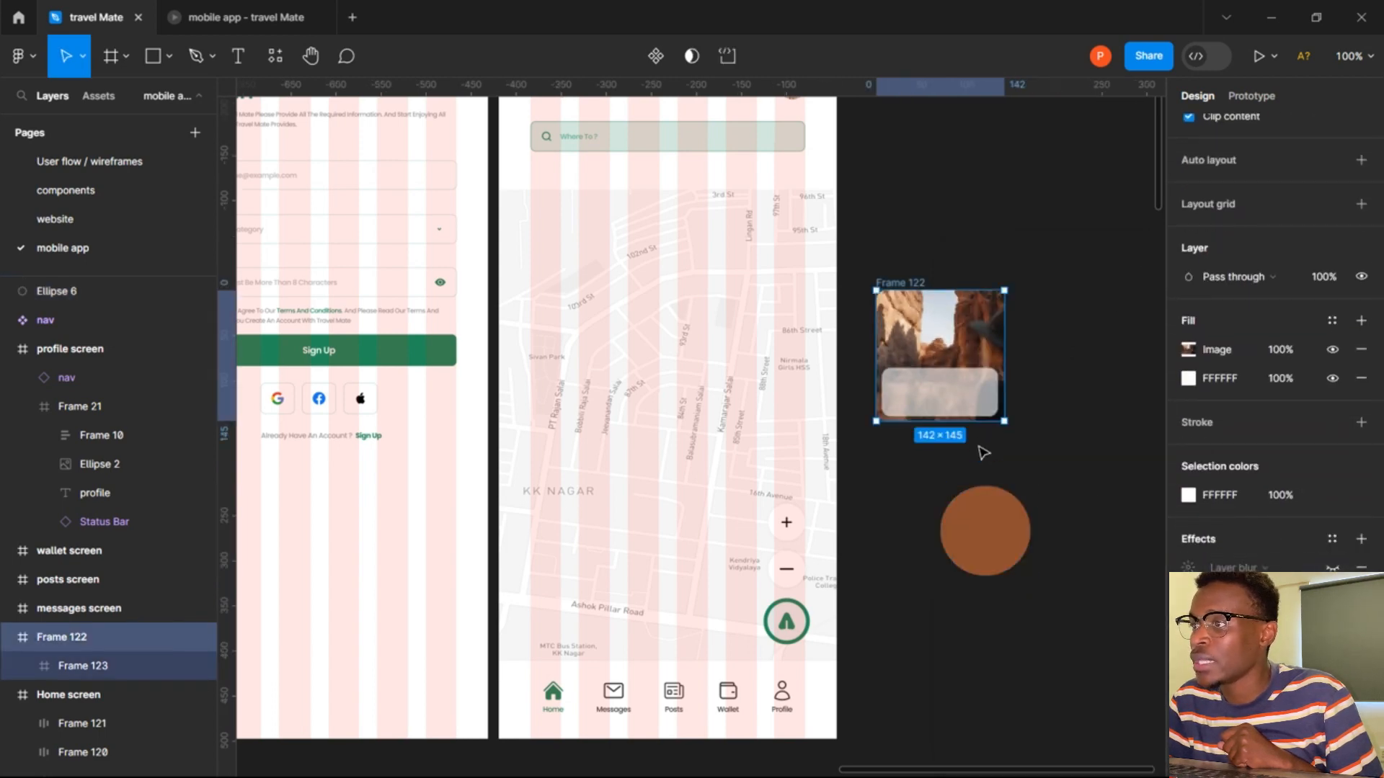
{"action": "left_click", "coordinate": [991, 408]}
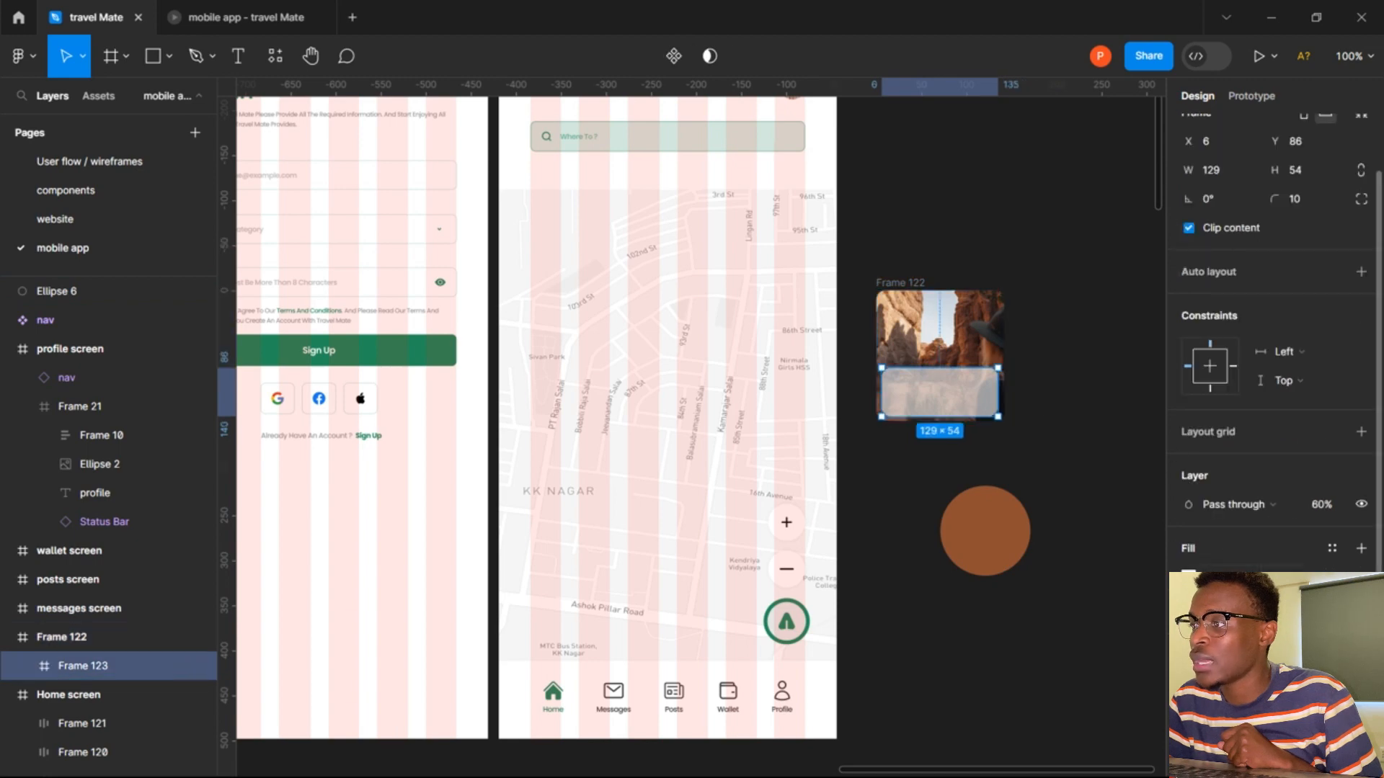
{"action": "left_click", "coordinate": [1189, 574]}
{"action": "left_click", "coordinate": [979, 561]}
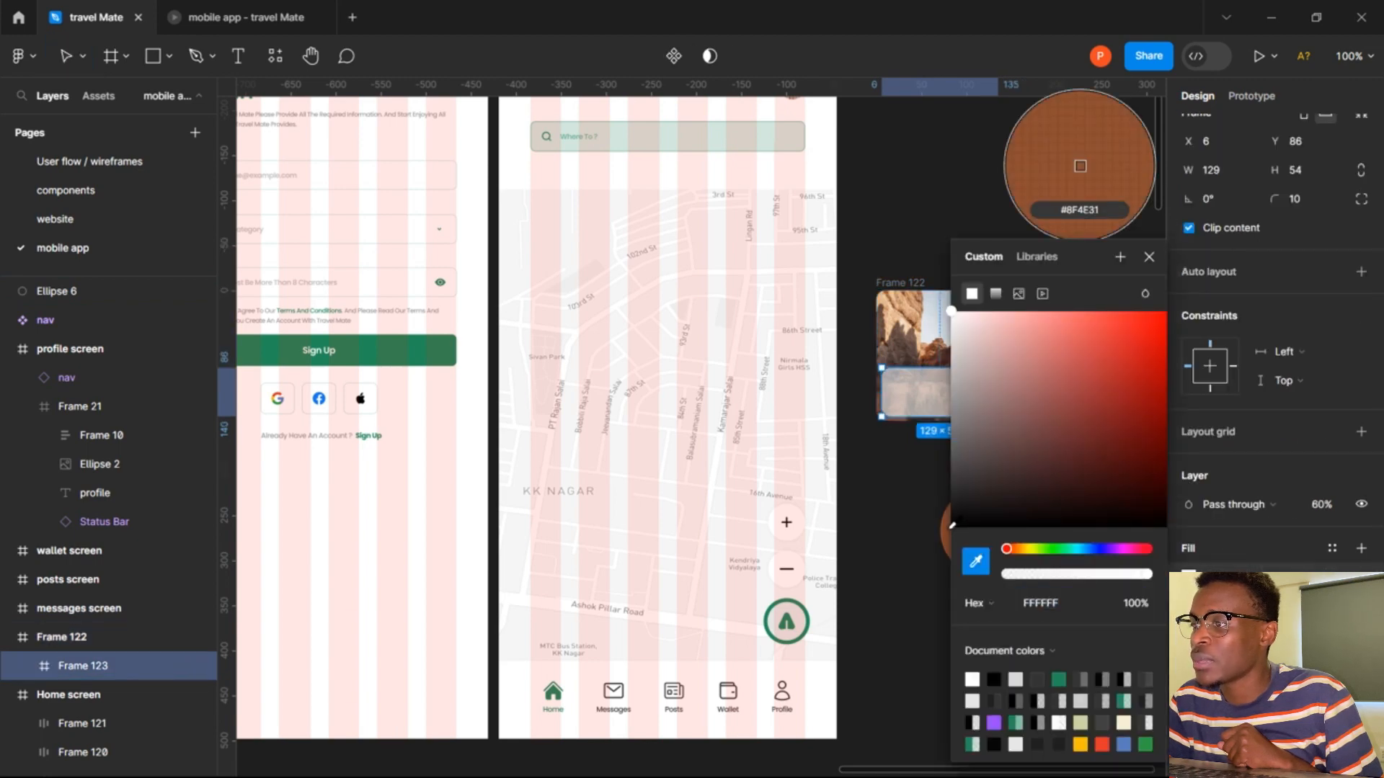
{"action": "left_click", "coordinate": [947, 532]}
{"action": "left_click", "coordinate": [888, 516]}
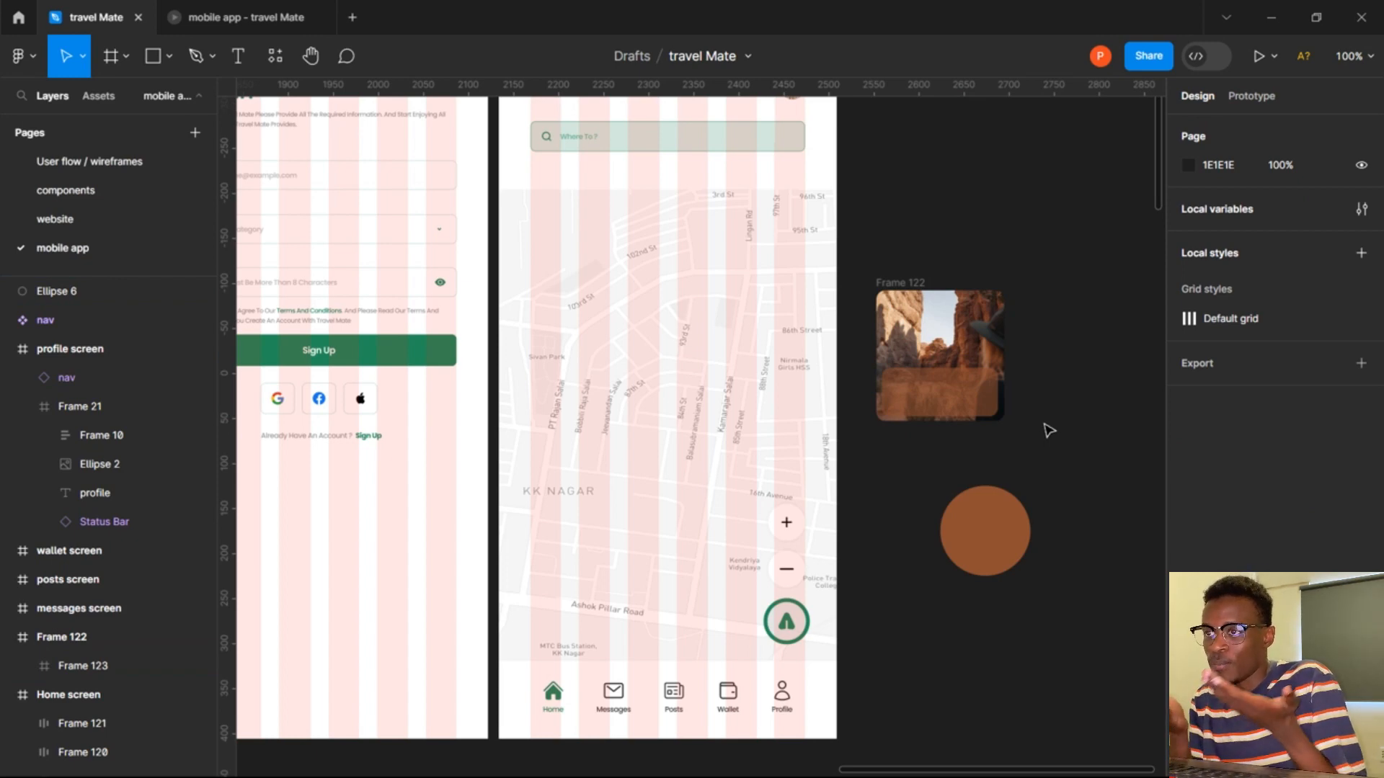
Delete the brown circle below the photo card.
{"action": "scroll", "coordinate": [1048, 431], "scroll_direction": "left", "scroll_amount": 6}
{"action": "scroll", "coordinate": [1049, 431], "scroll_direction": "up", "scroll_amount": 3}
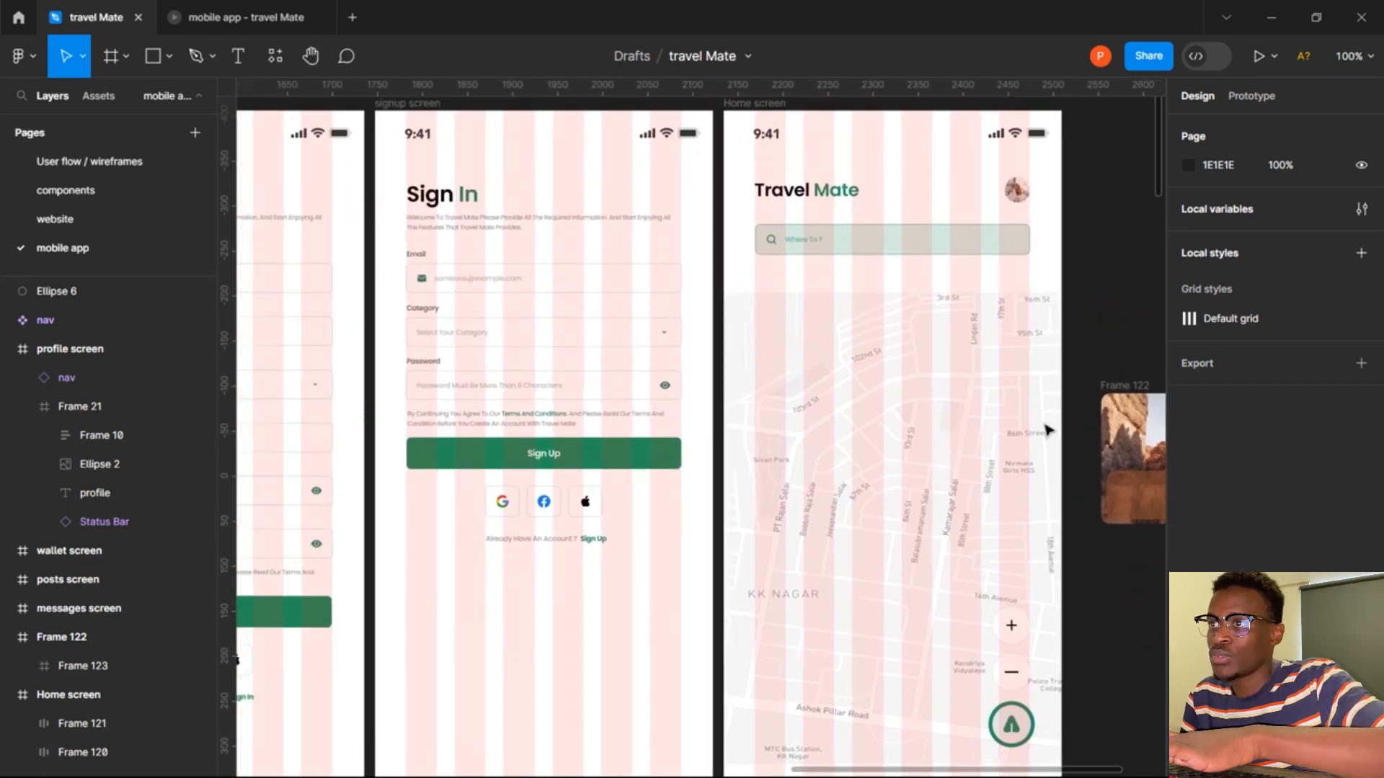
{"action": "scroll", "coordinate": [1048, 431], "scroll_direction": "right", "scroll_amount": 10}
{"action": "scroll", "coordinate": [1049, 431], "scroll_direction": "down", "scroll_amount": 5}
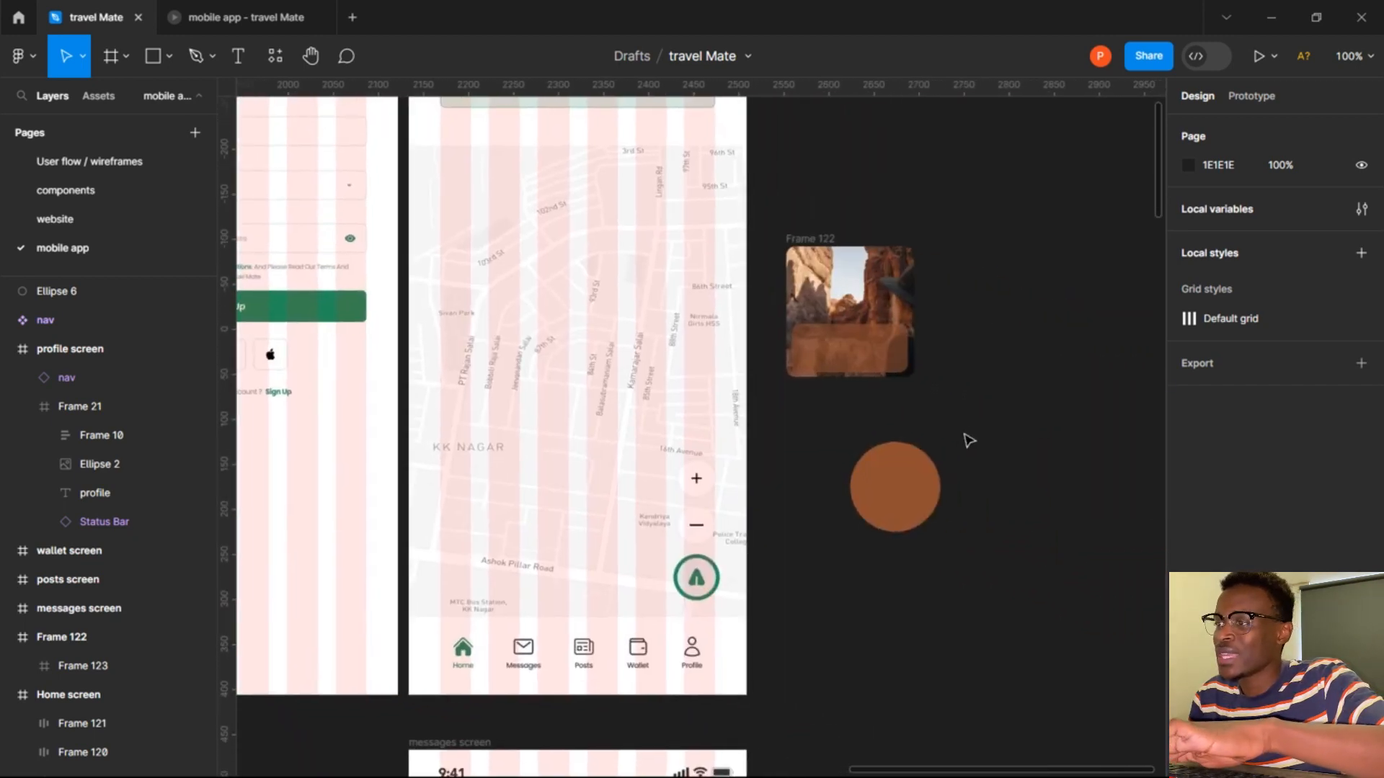
{"action": "left_click", "coordinate": [933, 469]}
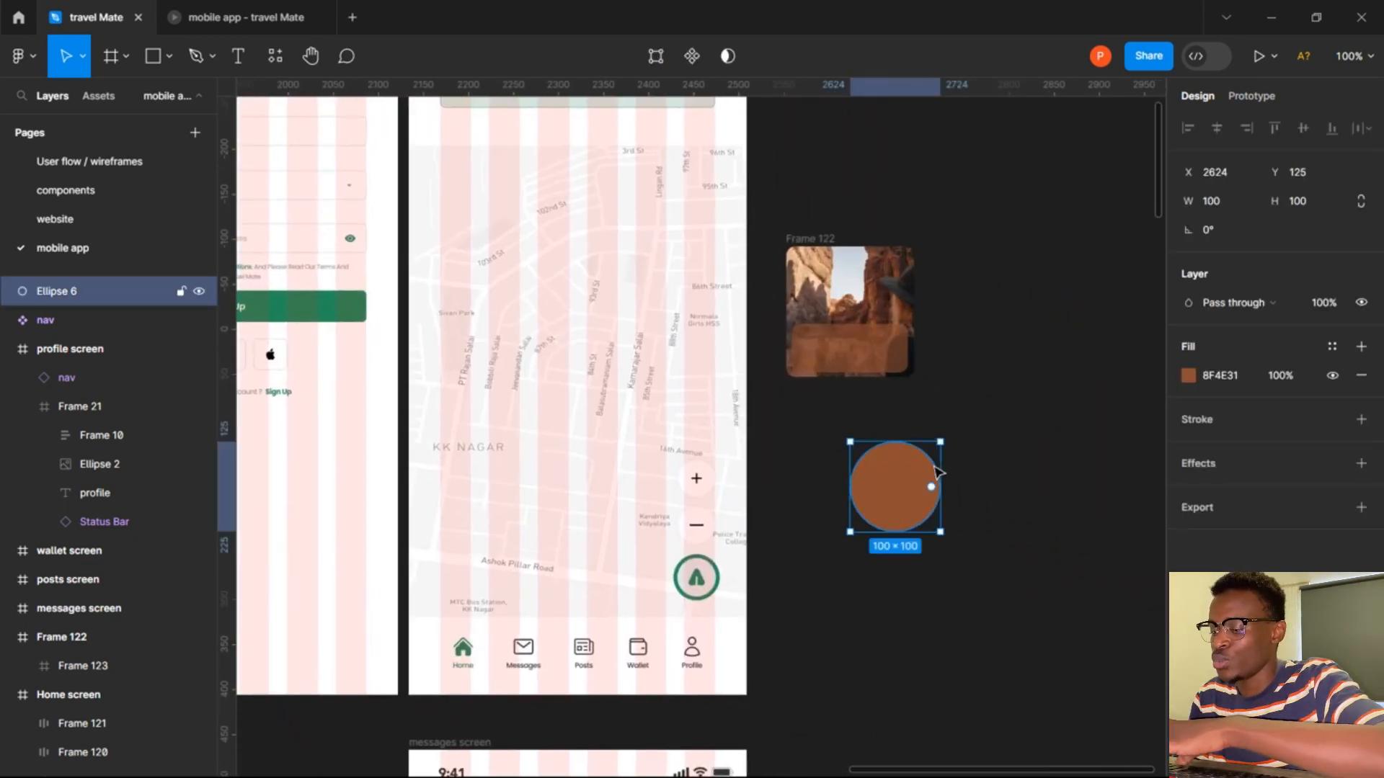
{"action": "key", "text": "Delete"}
Place the photo card over the Home screen's map at X 35, Y 592, and reduce its height to 124.
{"action": "scroll", "coordinate": [936, 472], "scroll_direction": "left", "scroll_amount": 4}
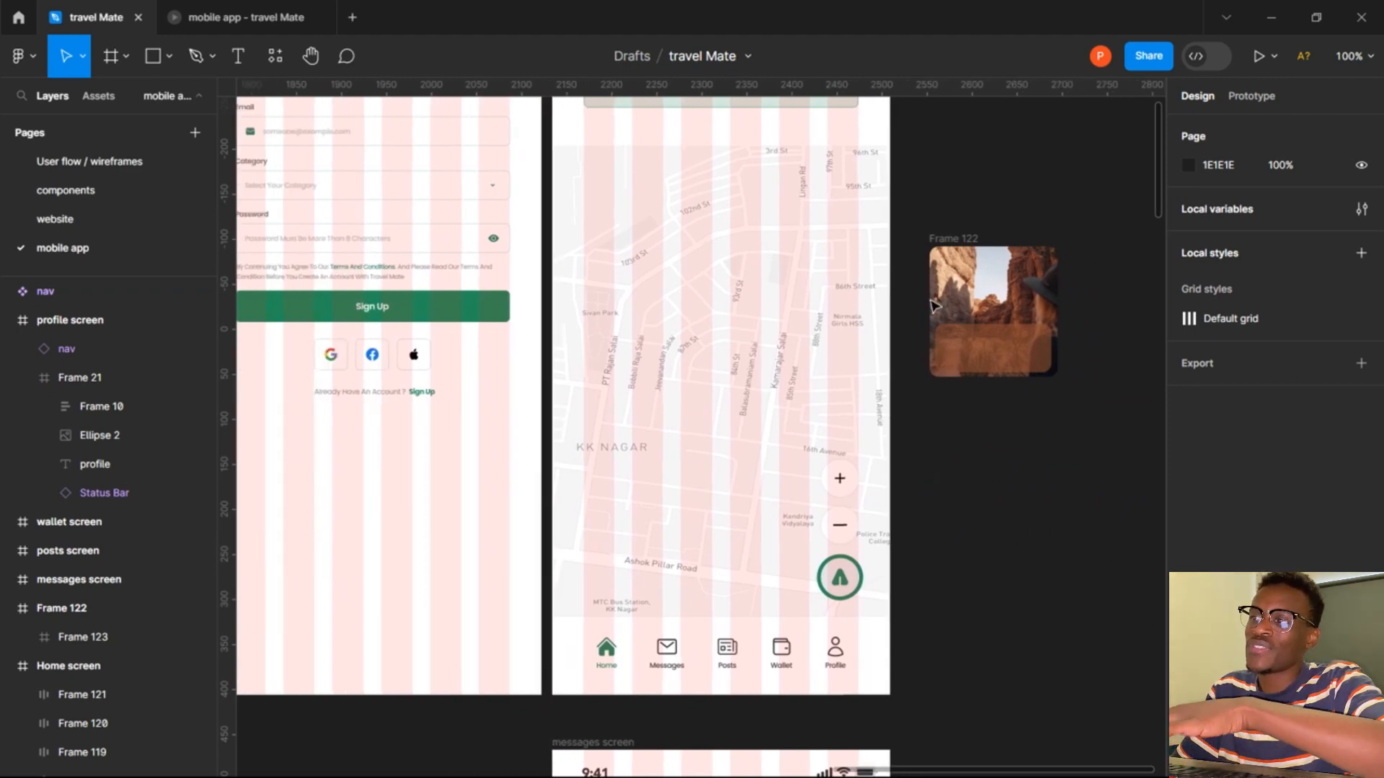
{"action": "left_click", "coordinate": [954, 247]}
{"action": "left_click_drag", "start_coordinate": [958, 300], "coordinate": [650, 491]}
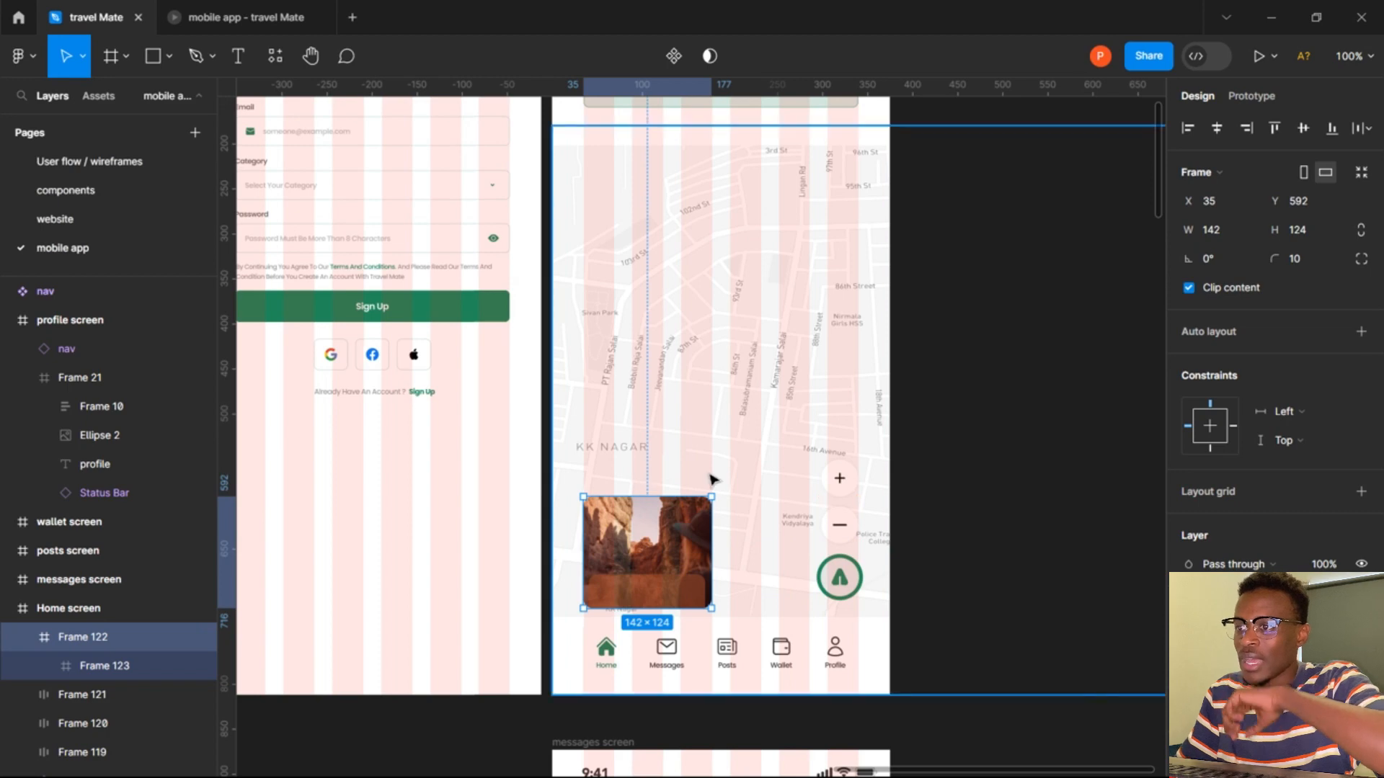
Reduce the info panel's height to 44 and position it at X 6, Y 74 inside the photo card.
{"action": "left_click", "coordinate": [662, 587]}
{"action": "left_click_drag", "start_coordinate": [663, 592], "coordinate": [657, 562]}
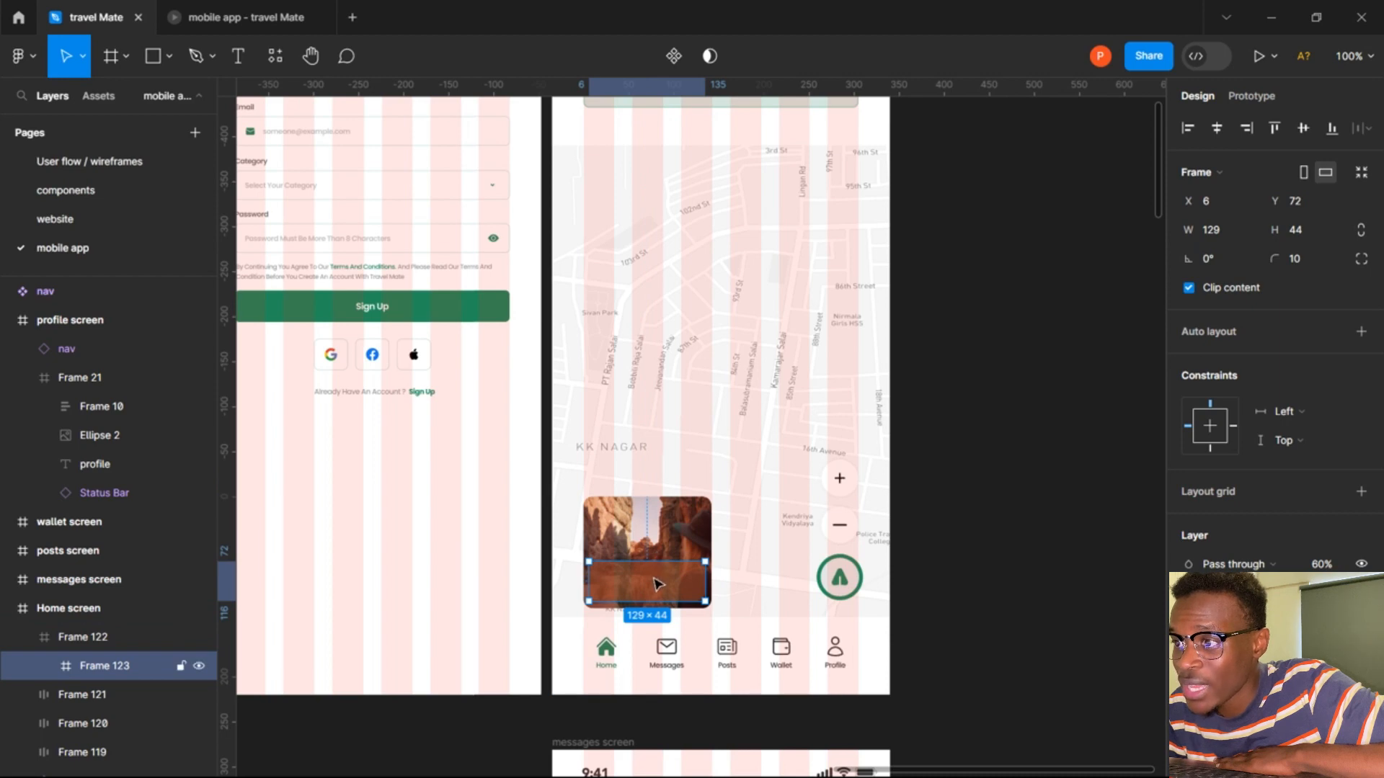
{"action": "left_click_drag", "start_coordinate": [657, 584], "coordinate": [658, 583]}
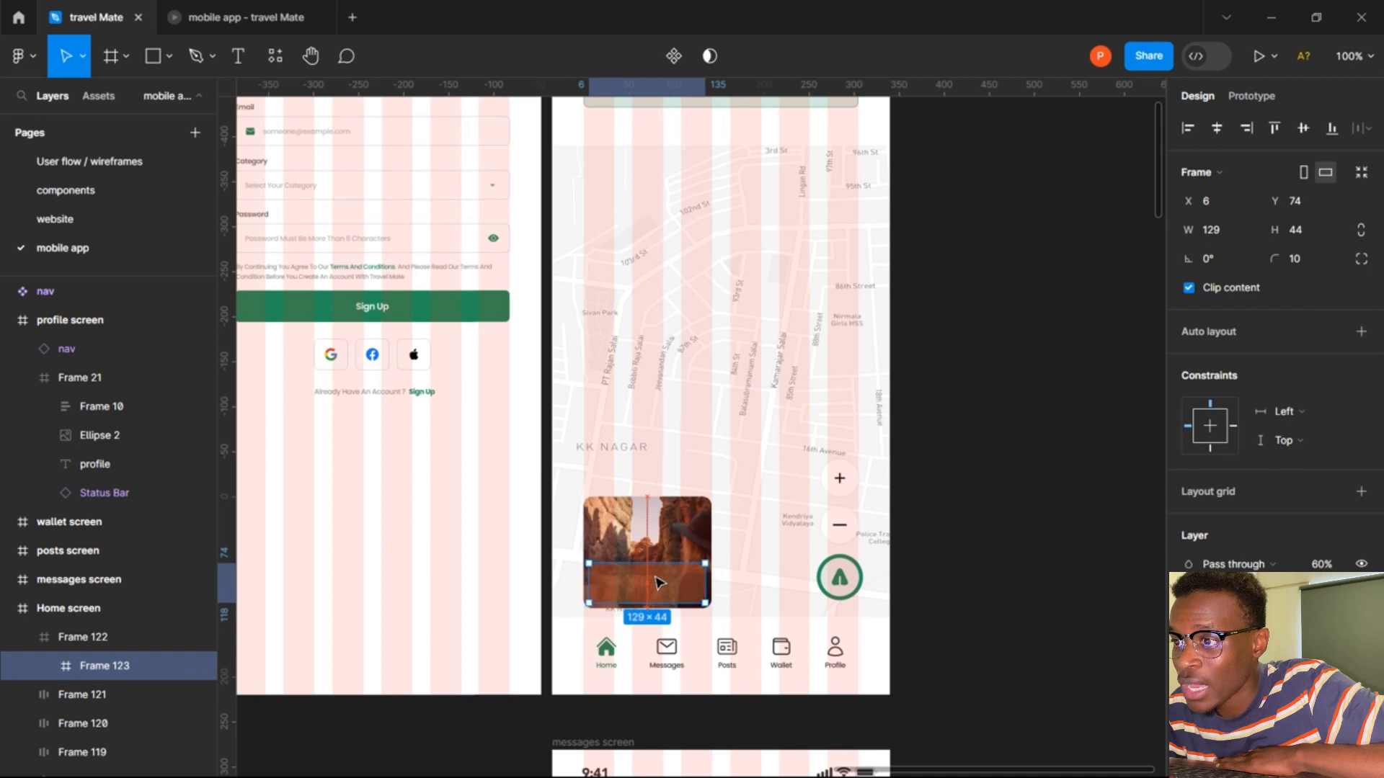
{"action": "left_click", "coordinate": [907, 490]}
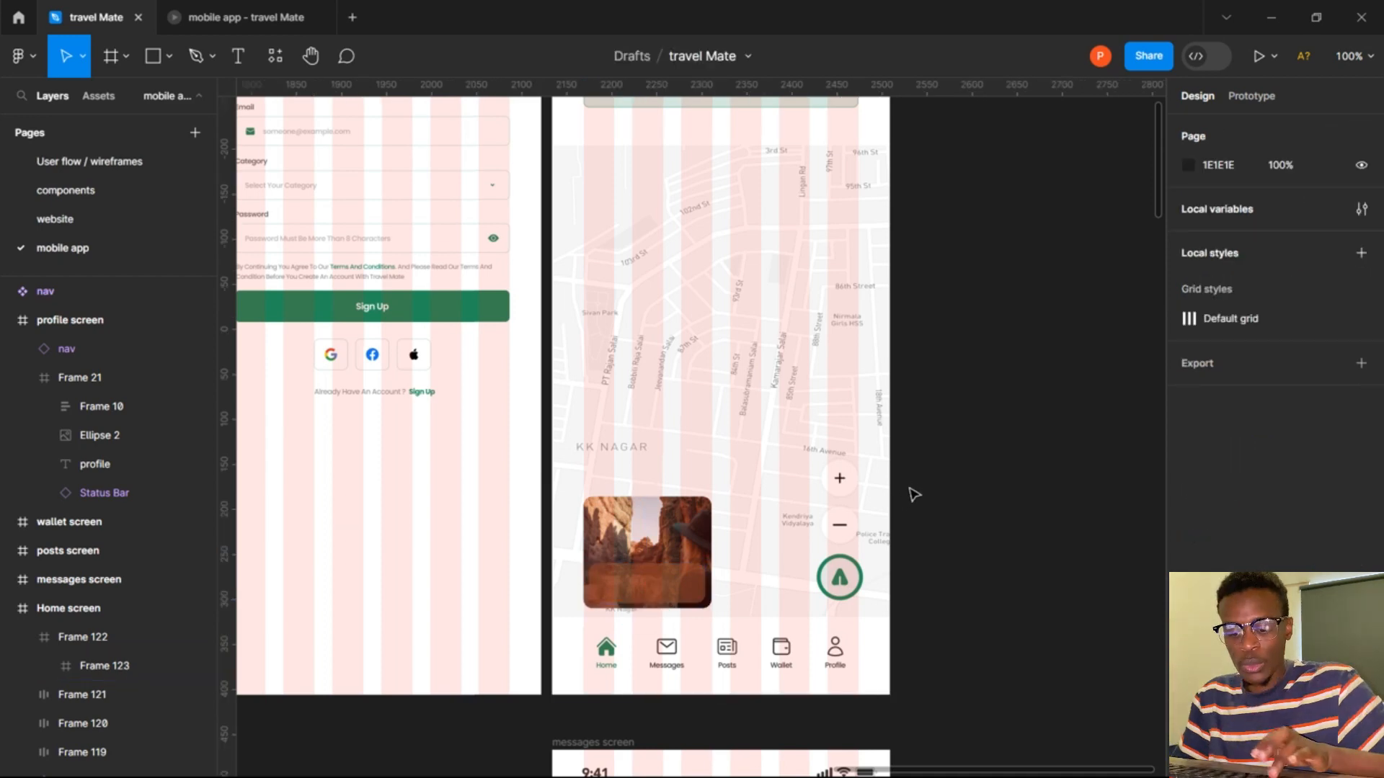
Hide the layout grids on the mobile screens.
{"action": "key", "text": "ctrl+shift+4"}
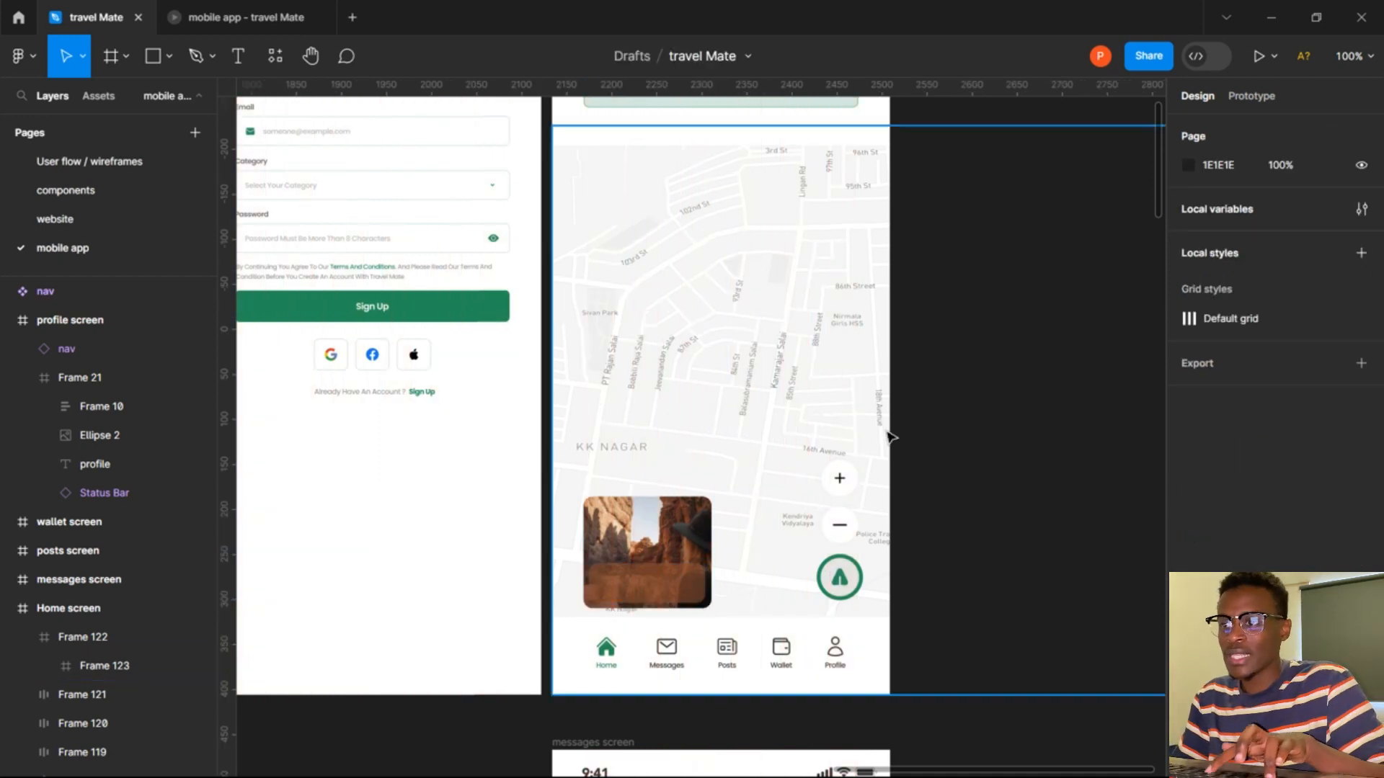
{"action": "left_click", "coordinate": [694, 535]}
{"action": "left_click", "coordinate": [923, 487]}
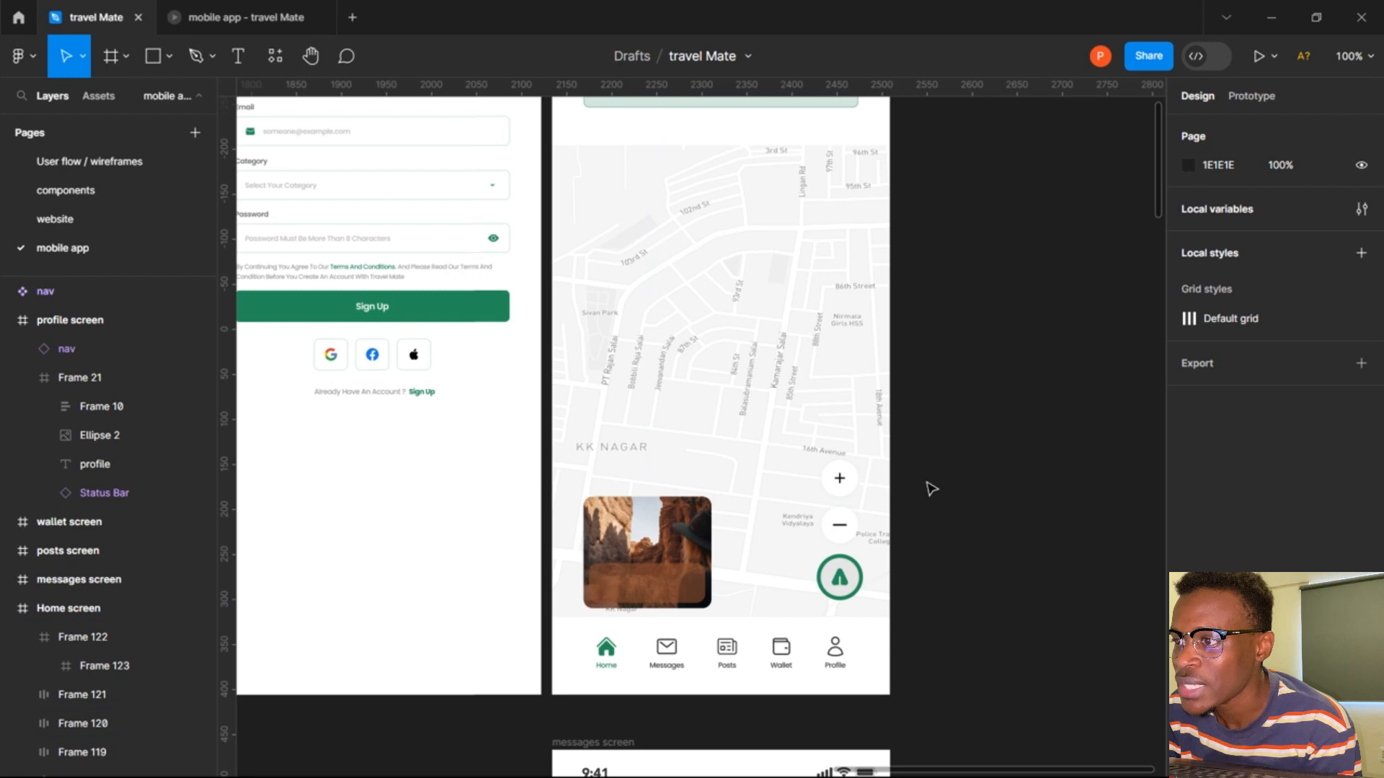
Fill the card's info panel with the pale green D3E8DE sampled from the Home screen's search bar.
{"action": "left_click", "coordinate": [695, 531]}
{"action": "scroll", "coordinate": [721, 432], "scroll_direction": "up", "scroll_amount": 5}
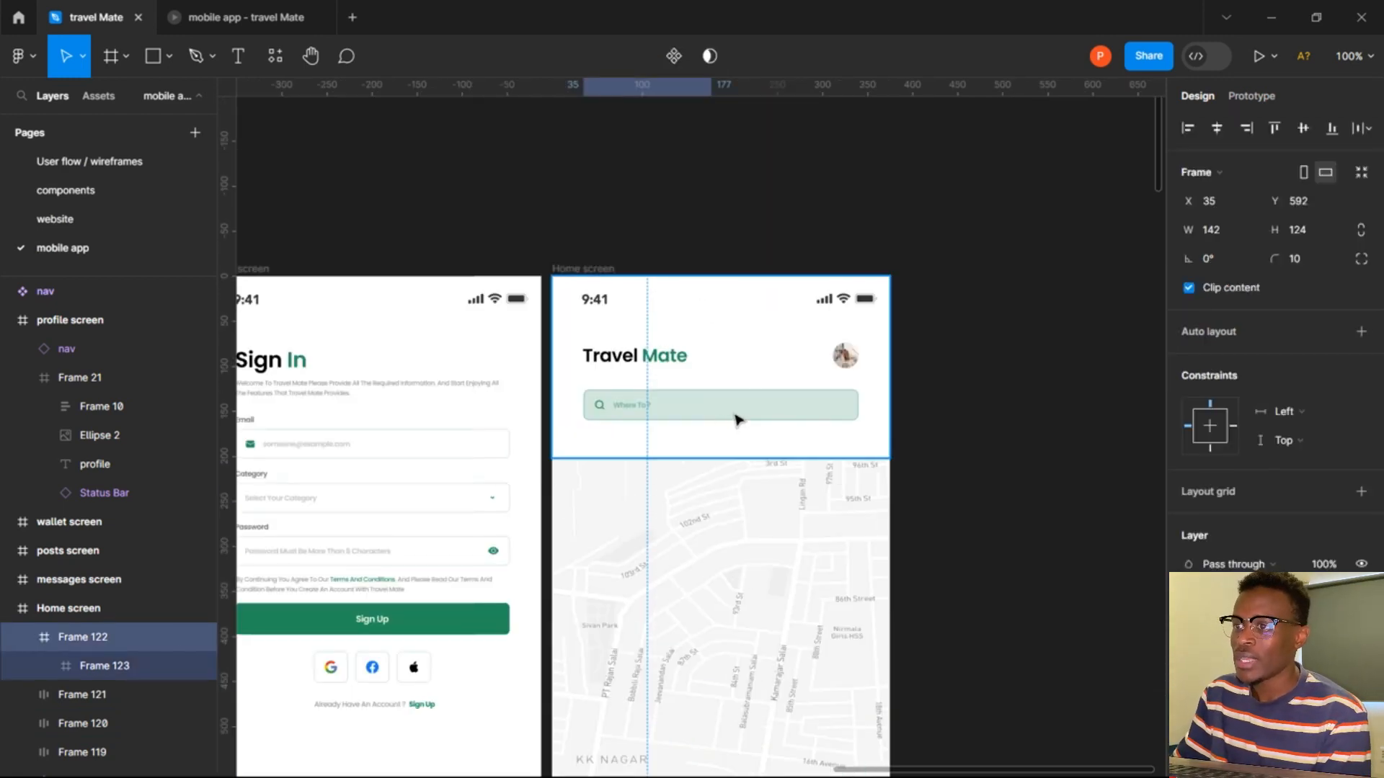
{"action": "double_click", "coordinate": [739, 417]}
{"action": "scroll", "coordinate": [738, 416], "scroll_direction": "down", "scroll_amount": 4}
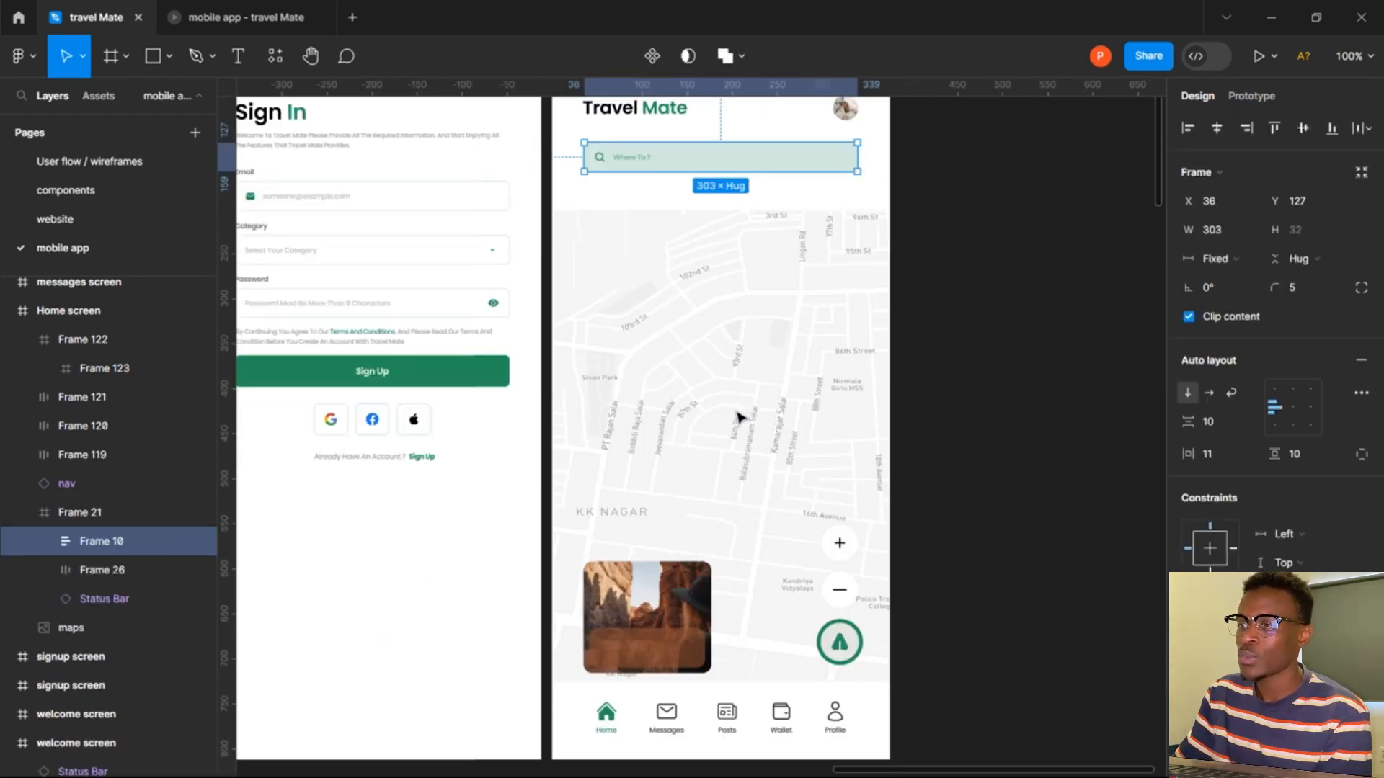
{"action": "double_click", "coordinate": [657, 625]}
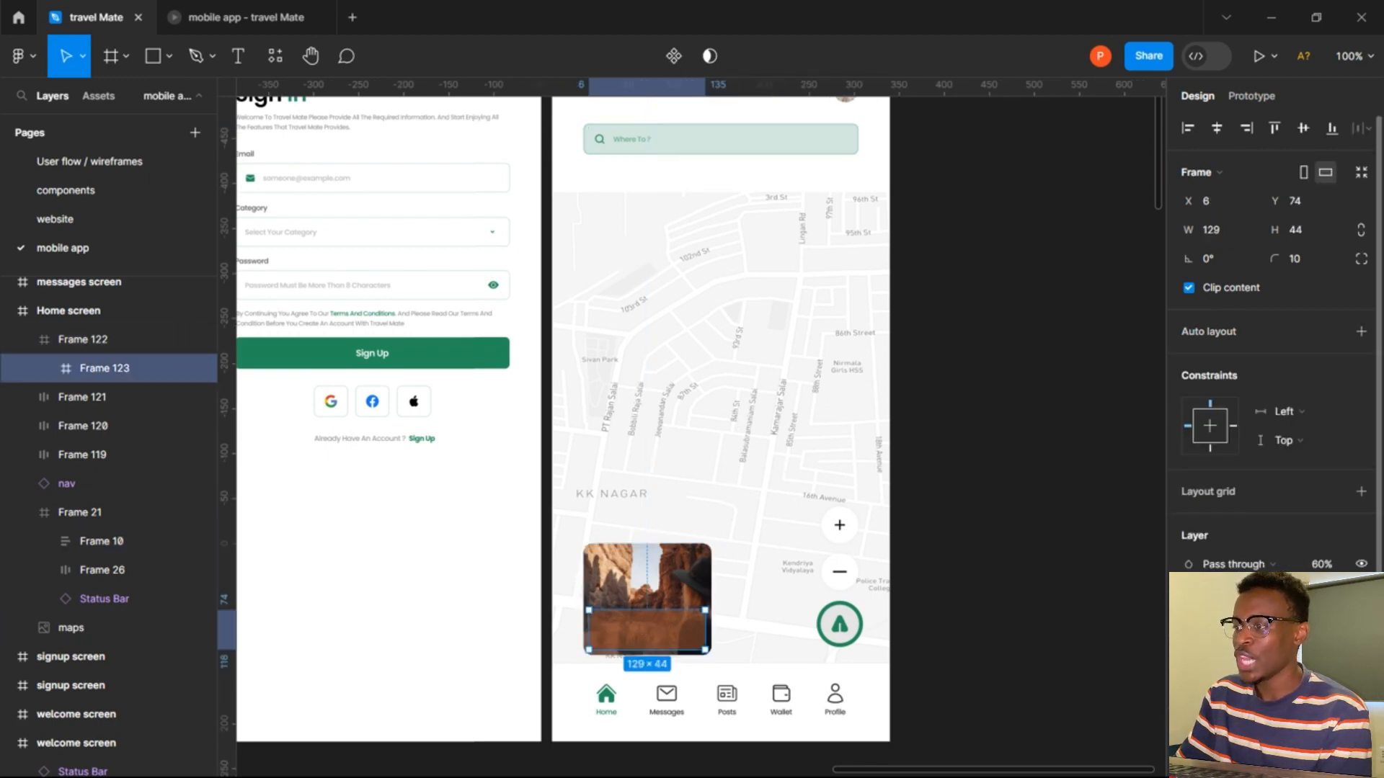
{"action": "left_click", "coordinate": [1194, 636]}
{"action": "left_click", "coordinate": [976, 561]}
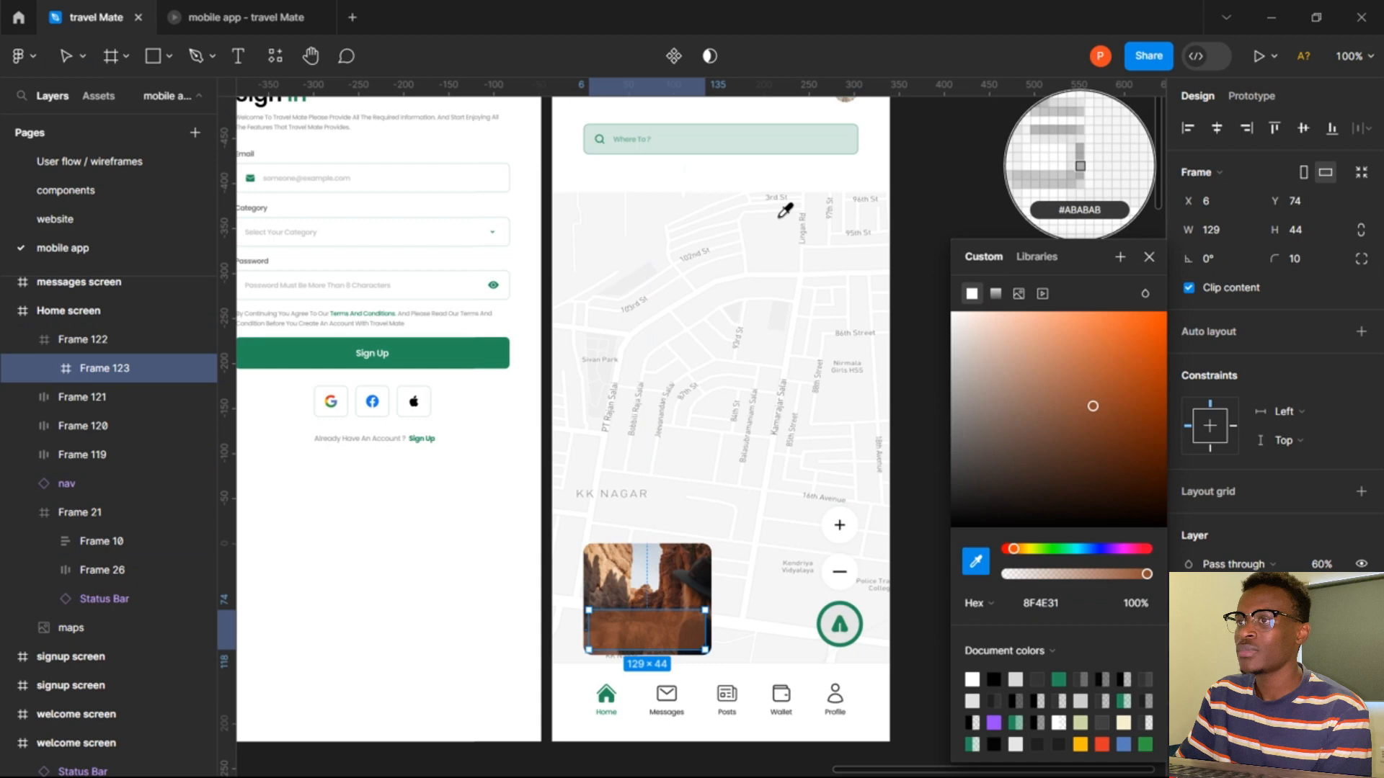
{"action": "left_click", "coordinate": [774, 142]}
{"action": "left_click", "coordinate": [974, 214]}
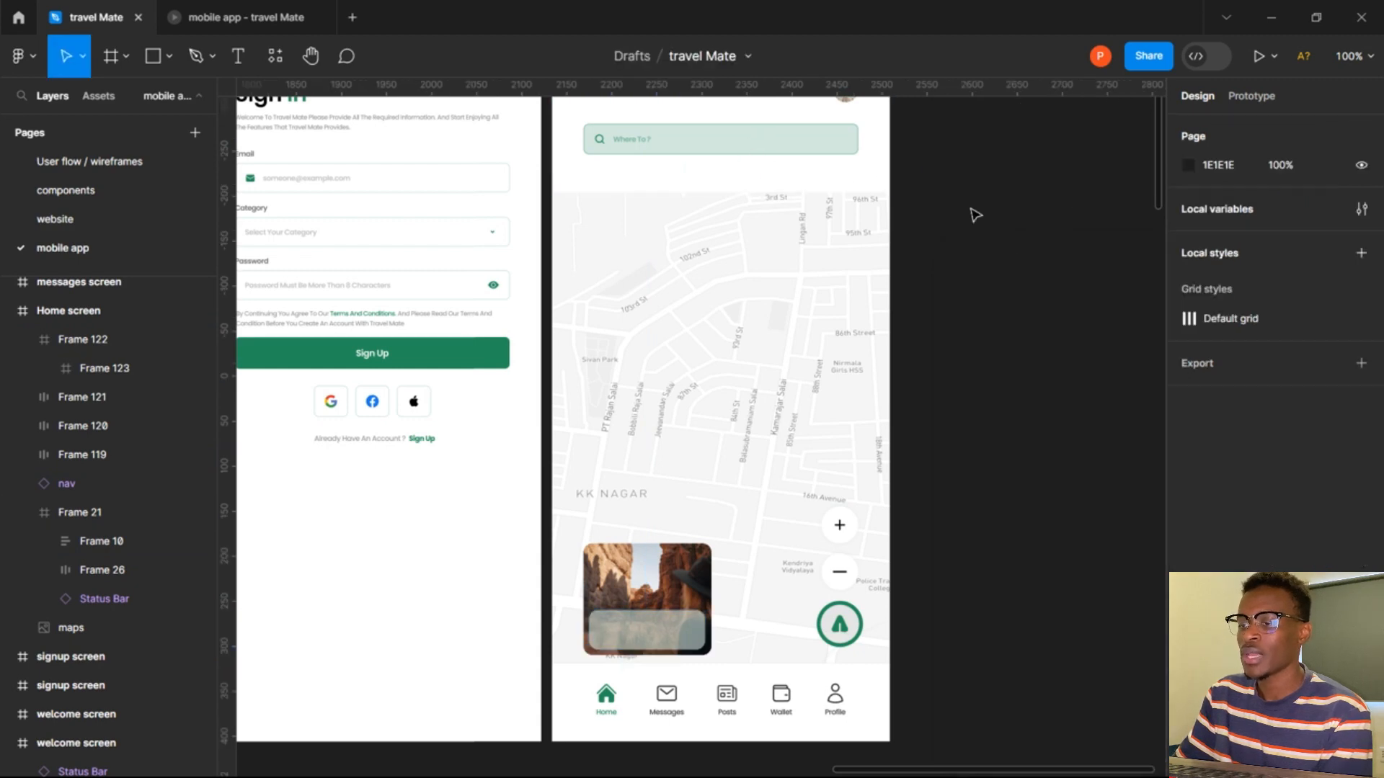
Change the info panel's fill to a deeper, more saturated green.
{"action": "scroll", "coordinate": [991, 317], "scroll_direction": "down", "scroll_amount": 2}
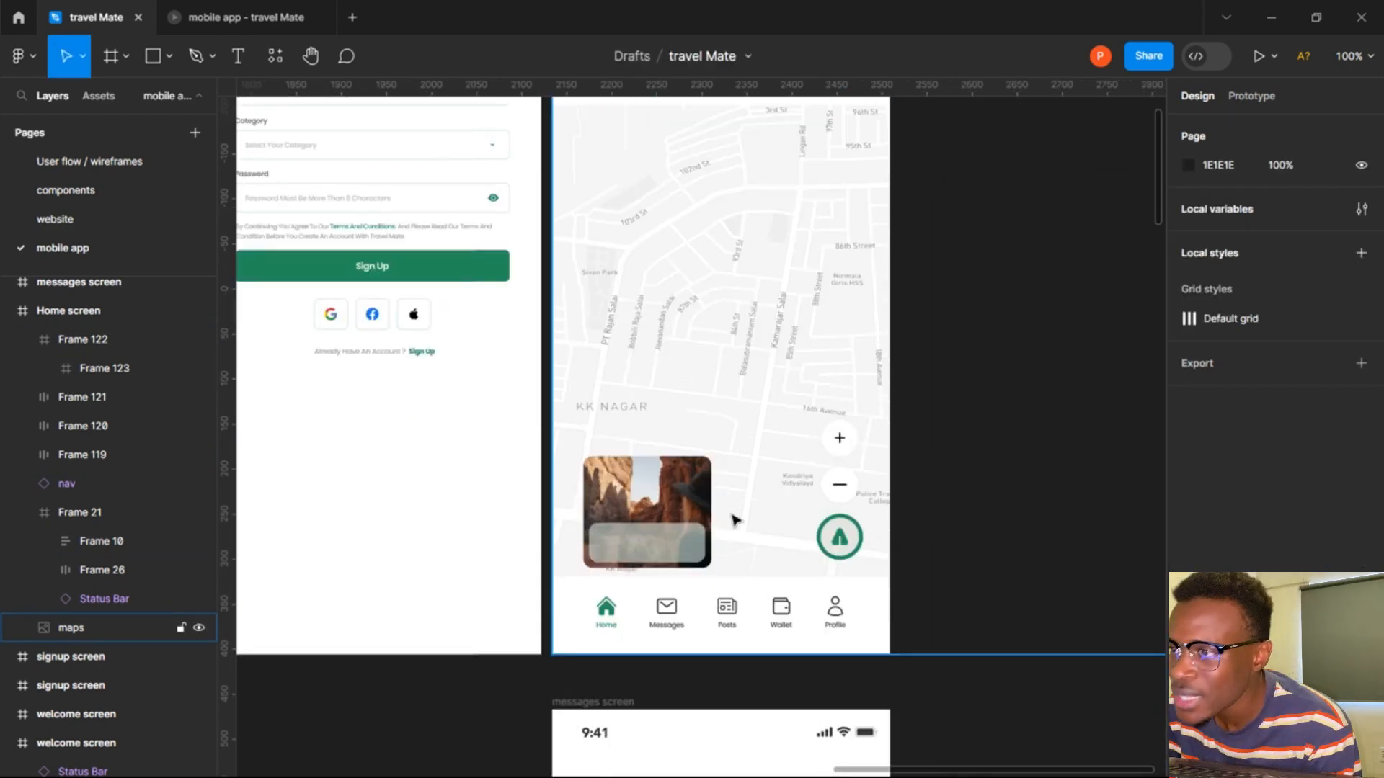
{"action": "double_click", "coordinate": [671, 544]}
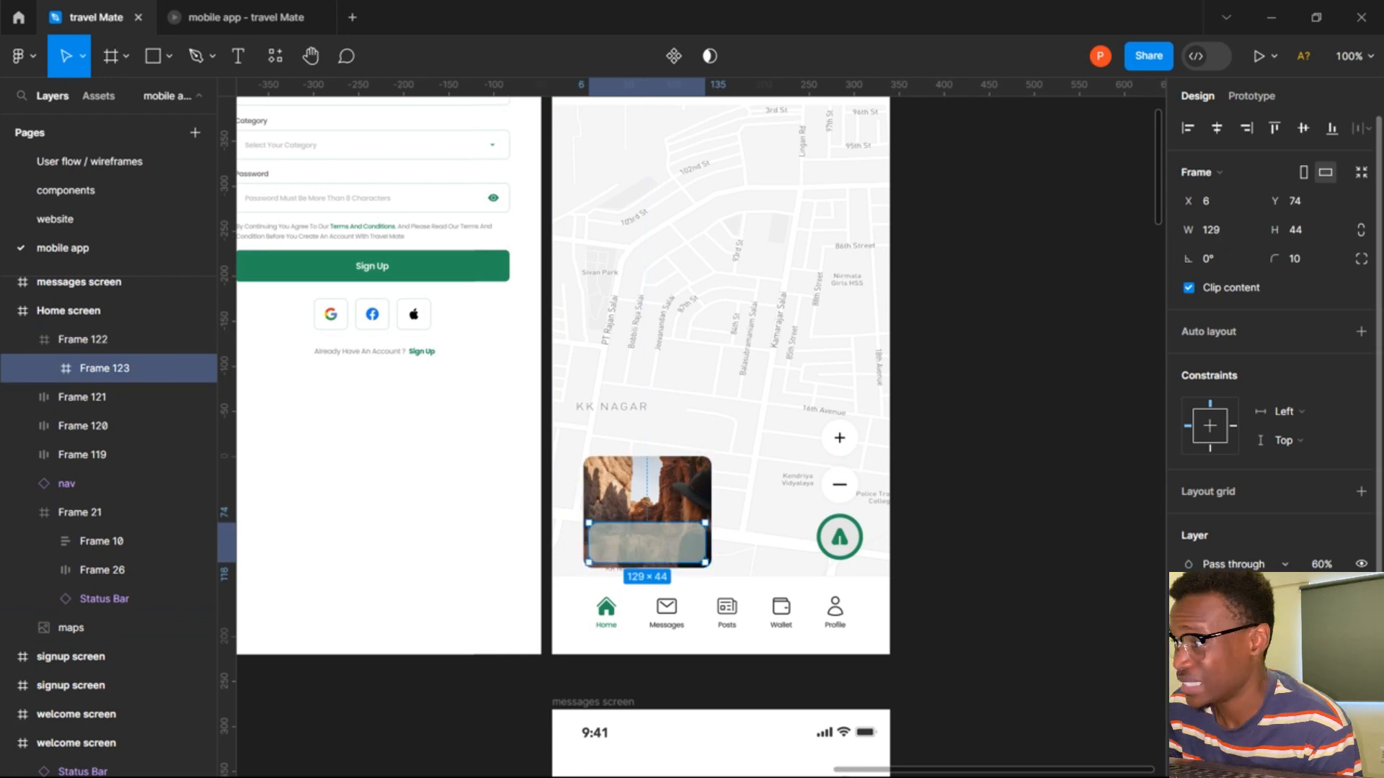
{"action": "scroll", "coordinate": [1172, 595], "scroll_direction": "down", "scroll_amount": 1}
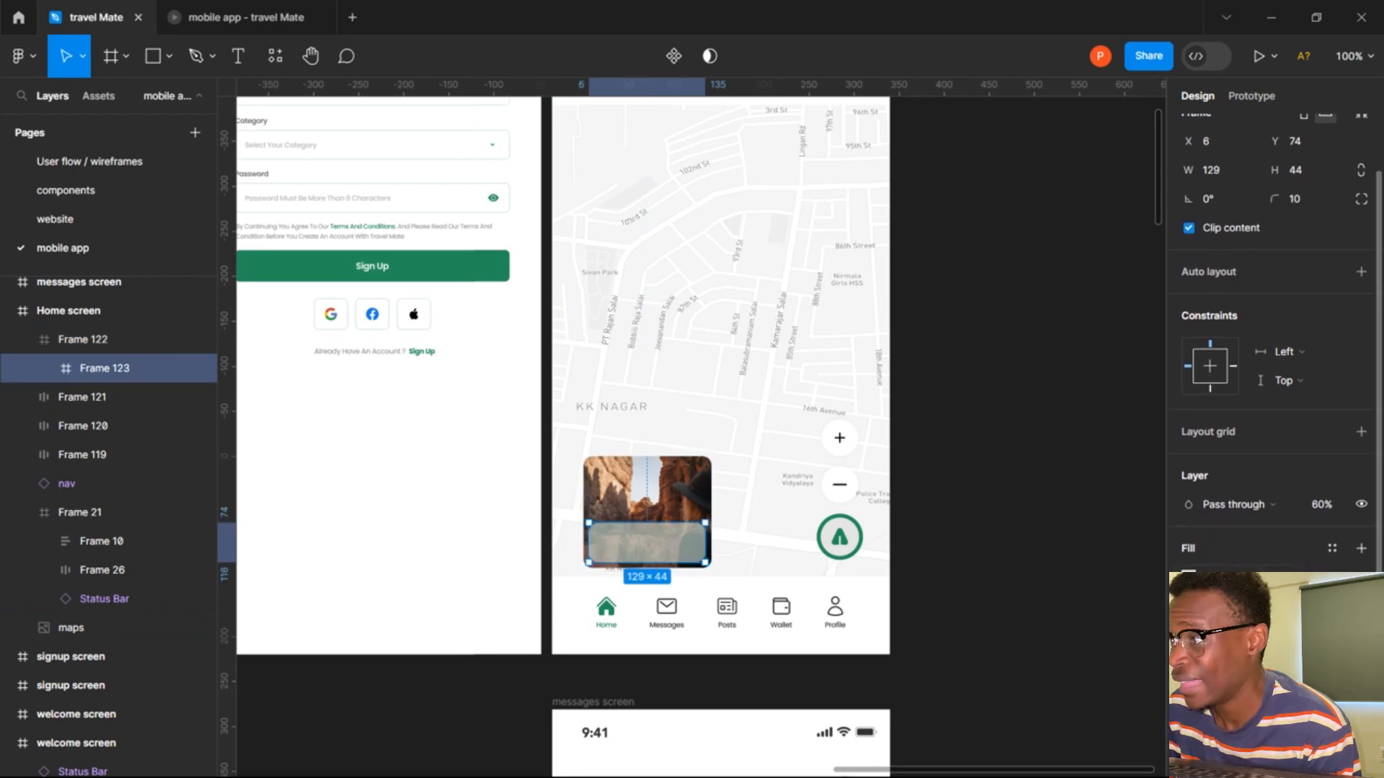
{"action": "left_click", "coordinate": [1188, 577]}
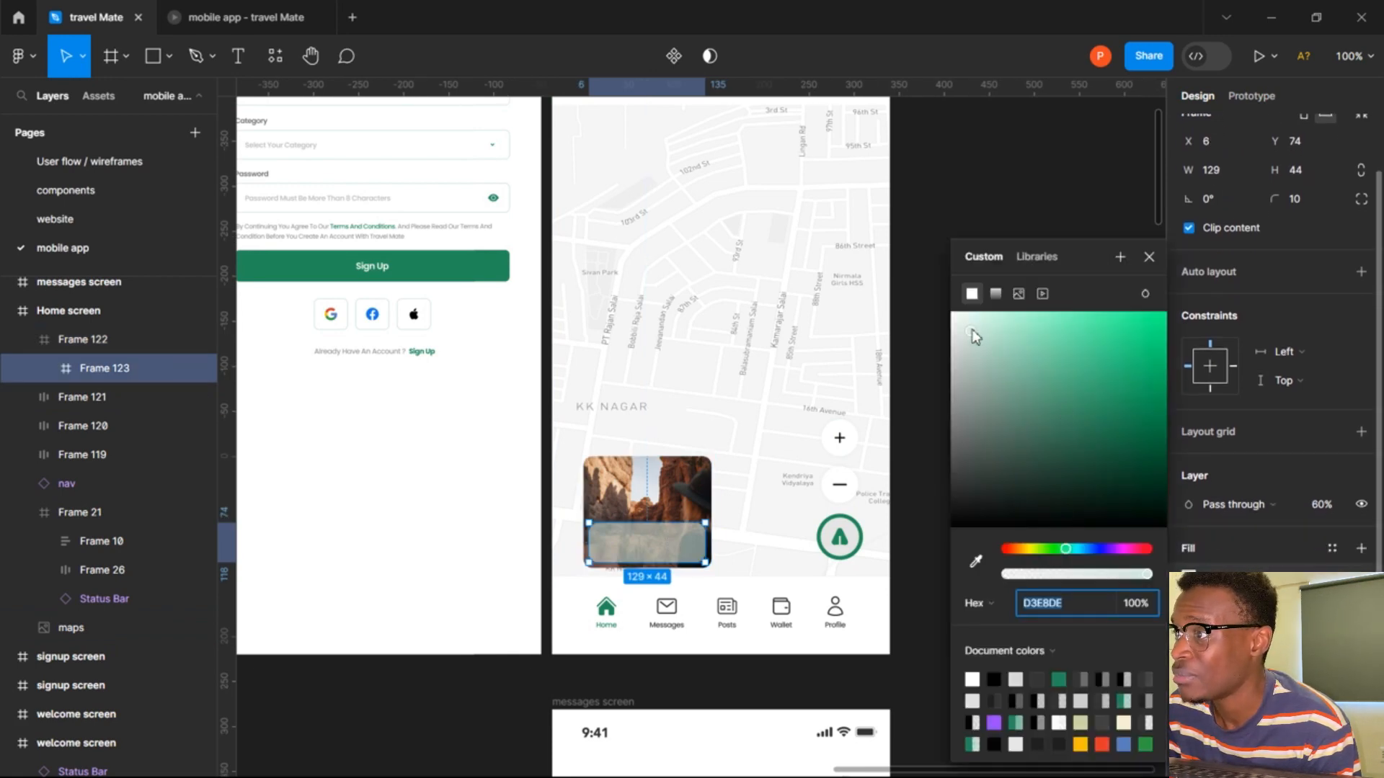
{"action": "left_click_drag", "start_coordinate": [972, 332], "coordinate": [1092, 346]}
{"action": "left_click", "coordinate": [1090, 201]}
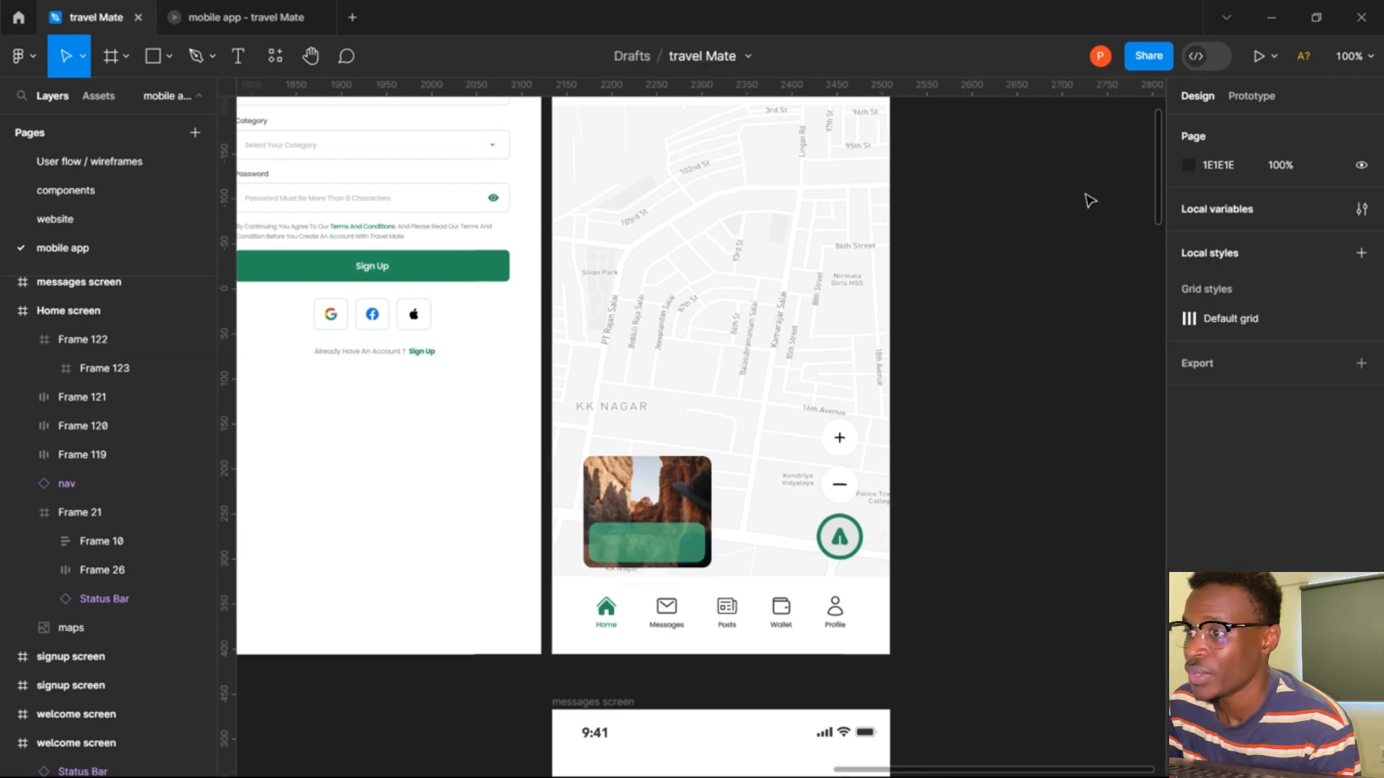
Set the photo card frame's corner radius to 20.
{"action": "left_click", "coordinate": [705, 481]}
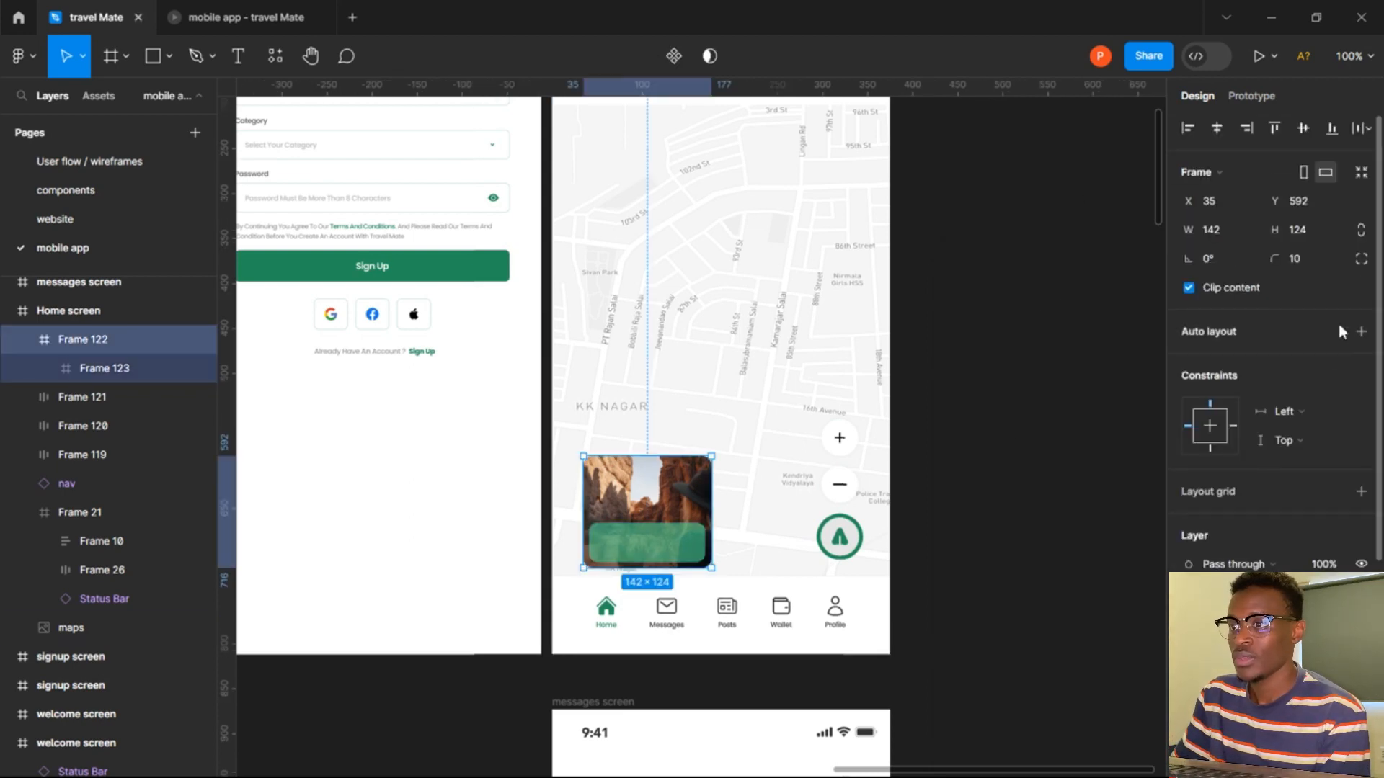
{"action": "left_click", "coordinate": [1331, 263]}
{"action": "type", "text": "2"}
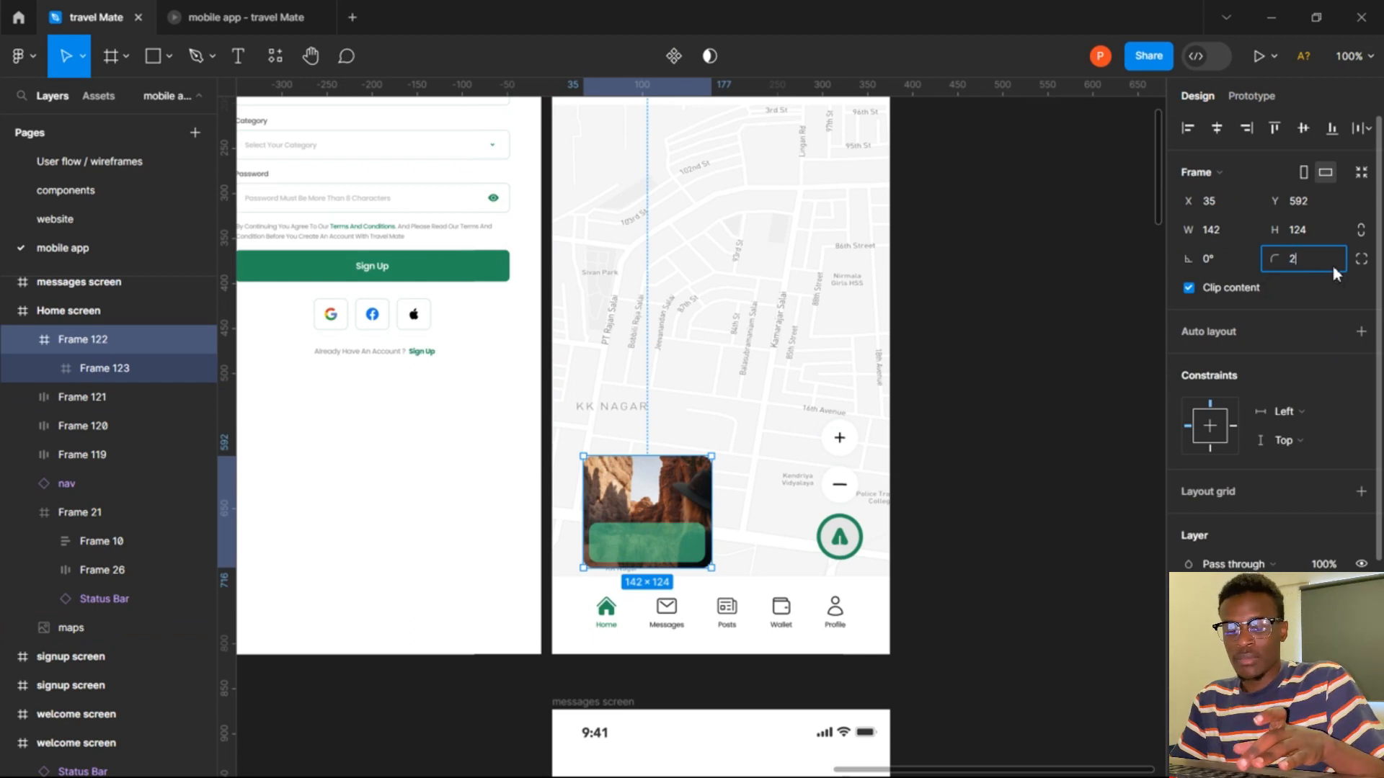
{"action": "type", "text": "0"}
{"action": "key", "text": "Return"}
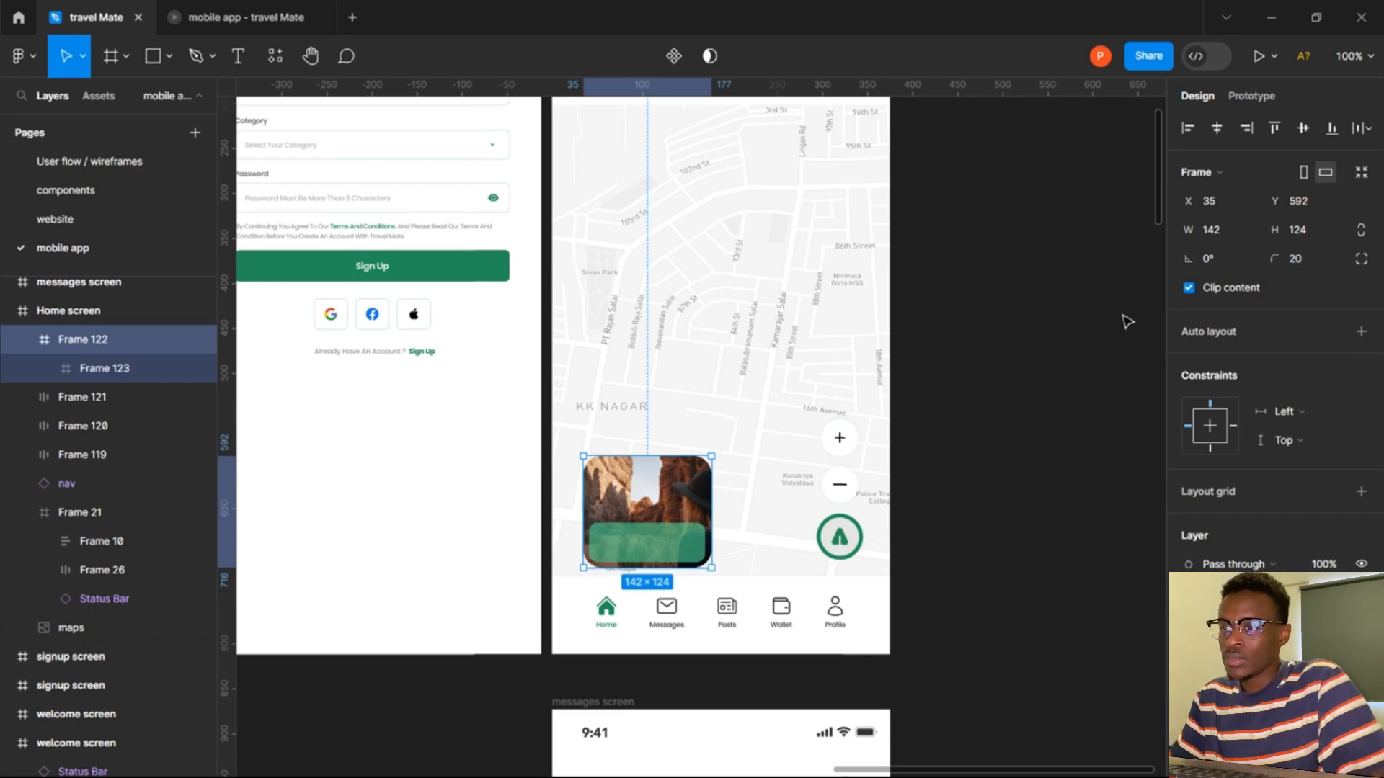
{"action": "left_click", "coordinate": [1075, 366]}
Set the corner radius of the green info panel inside the photo card to 20.
{"action": "double_click", "coordinate": [646, 542]}
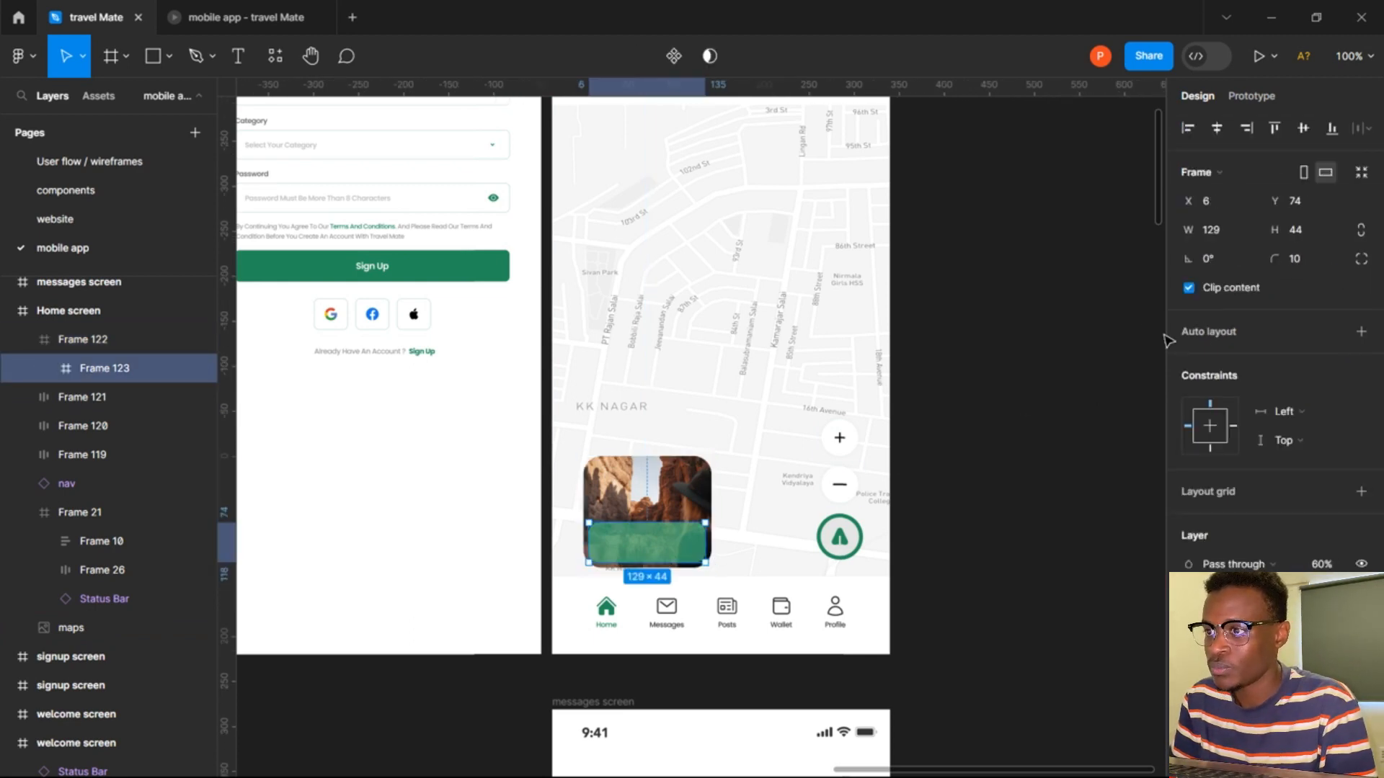
{"action": "left_click", "coordinate": [1292, 266]}
{"action": "type", "text": "2"}
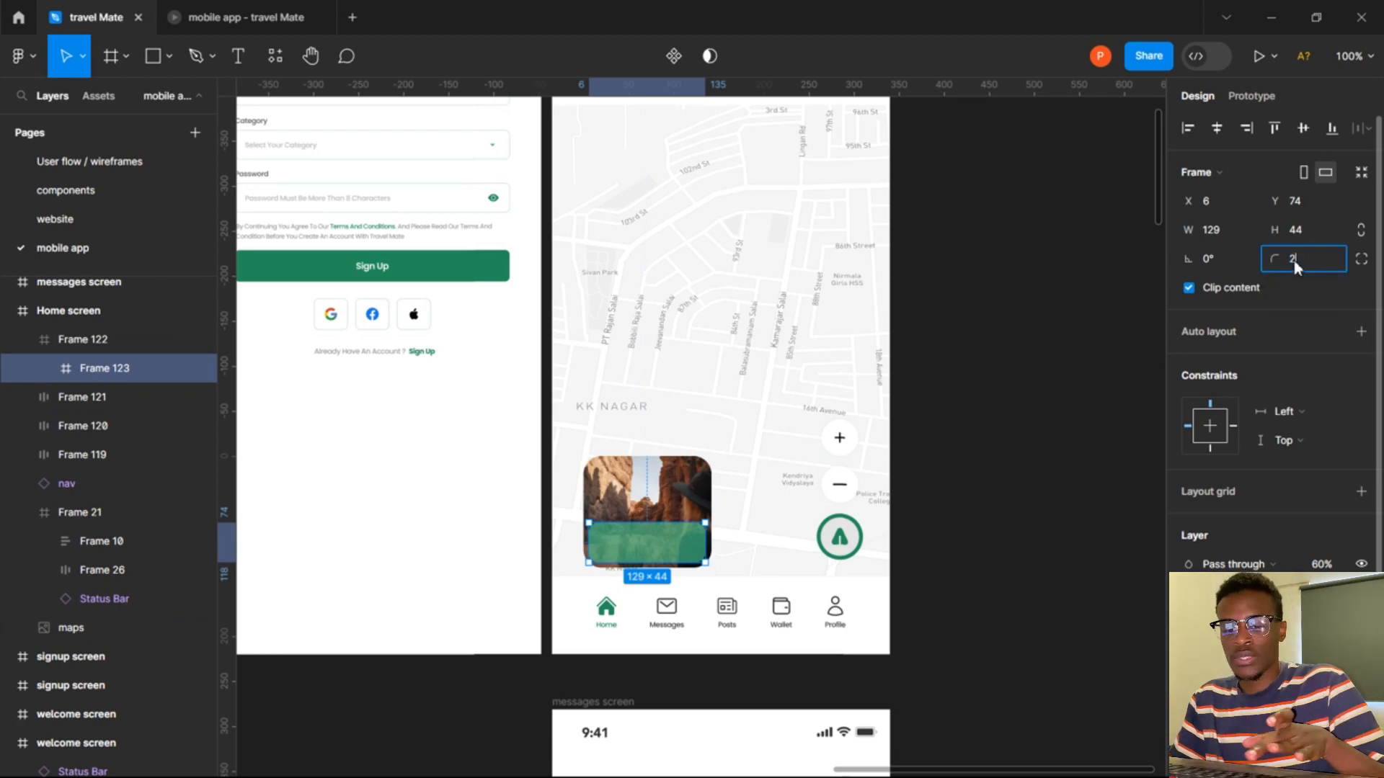
{"action": "type", "text": "0"}
{"action": "key", "text": "Return"}
{"action": "left_click", "coordinate": [1038, 392]}
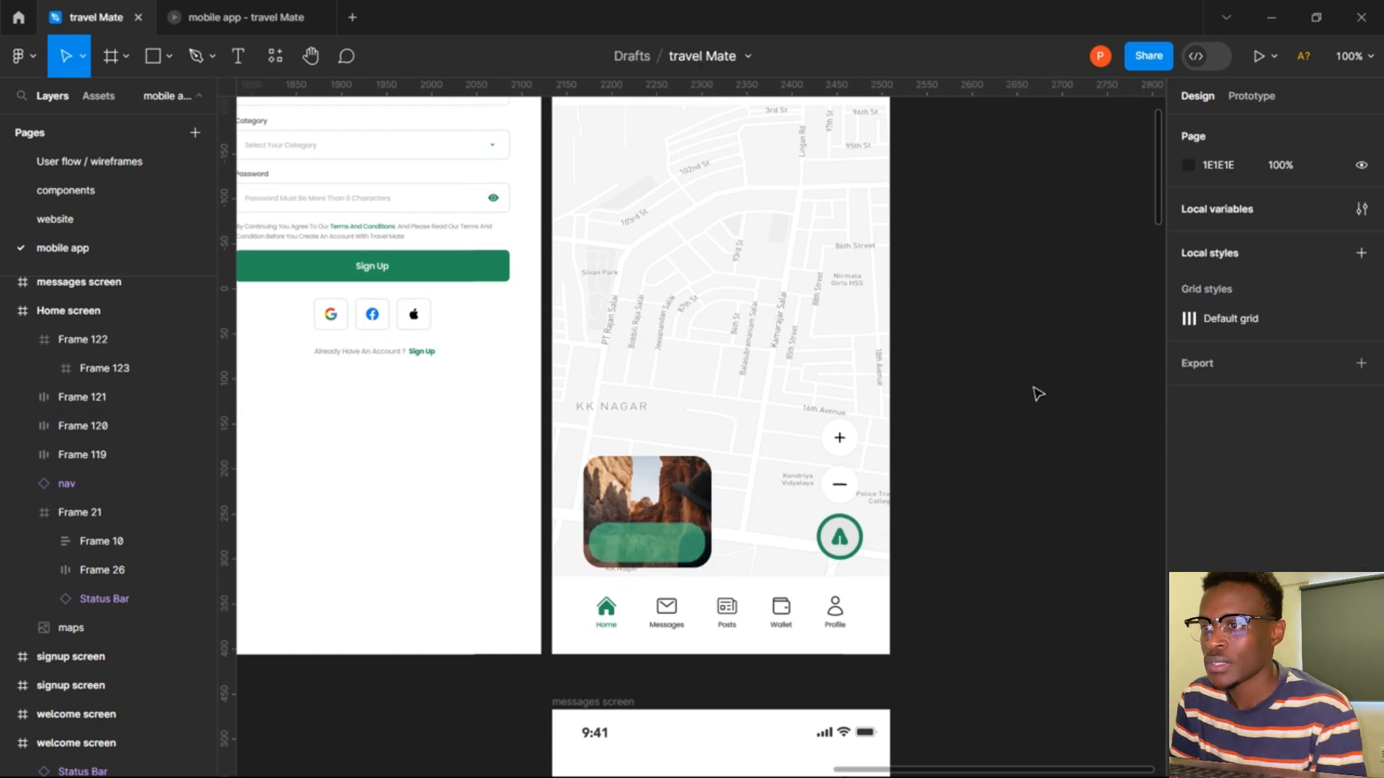
Move the photo card out of the Home screen onto the empty canvas beside it.
{"action": "left_click", "coordinate": [672, 537]}
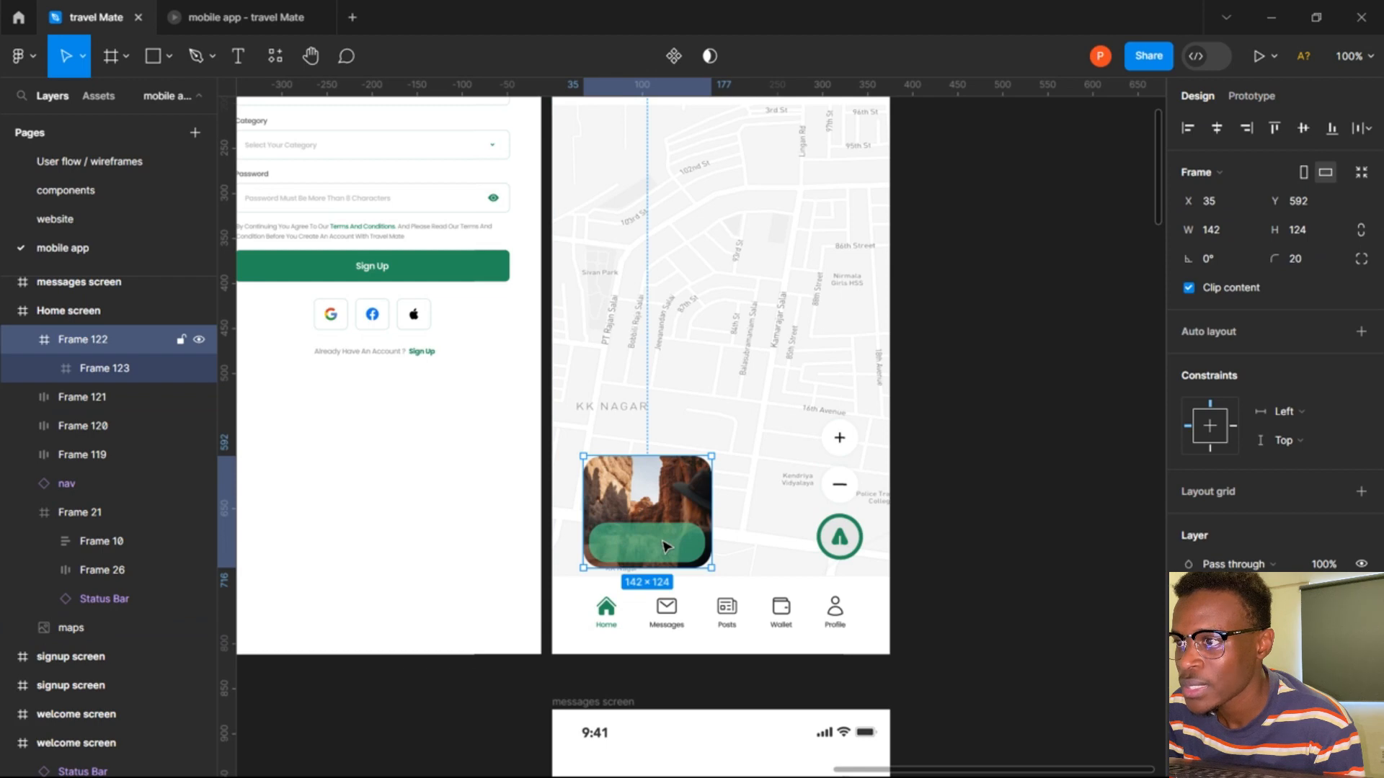
{"action": "left_click", "coordinate": [663, 545]}
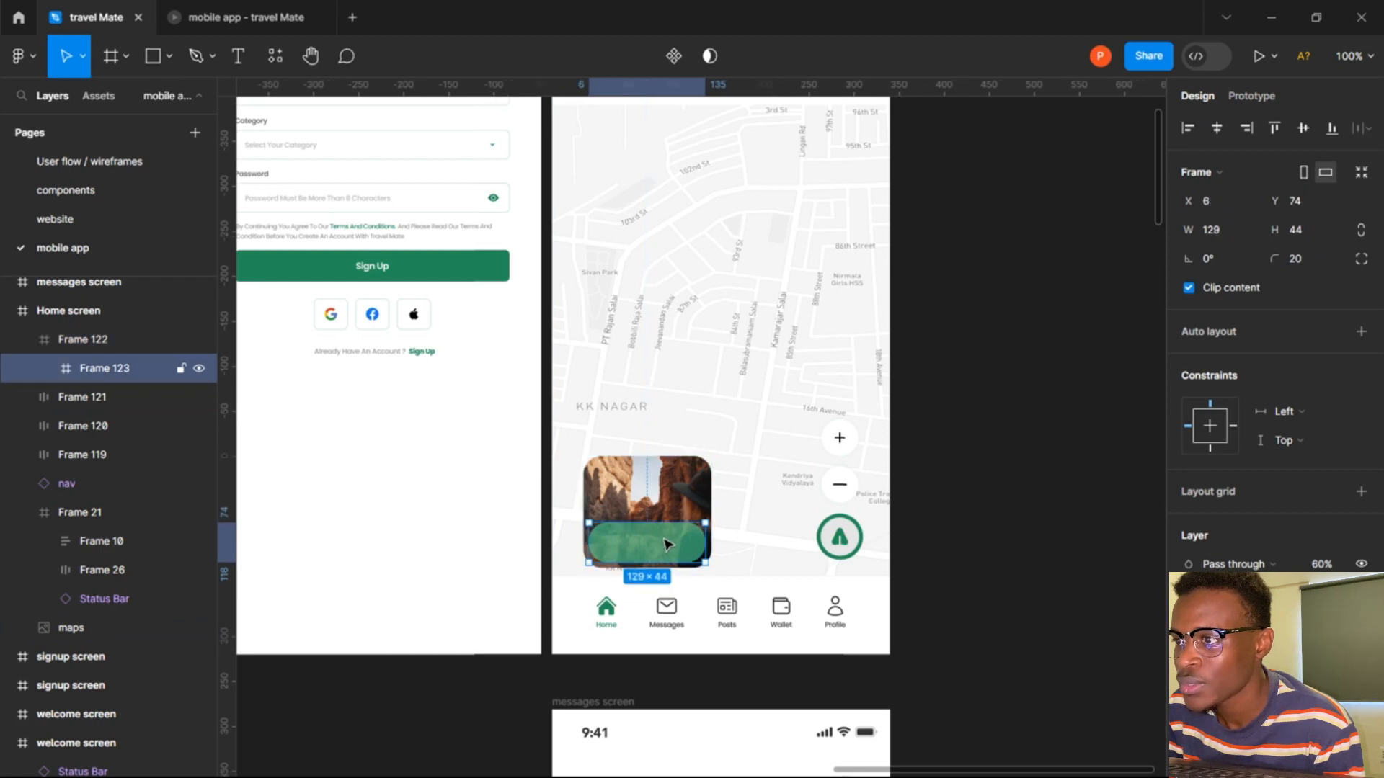
{"action": "left_click", "coordinate": [678, 497]}
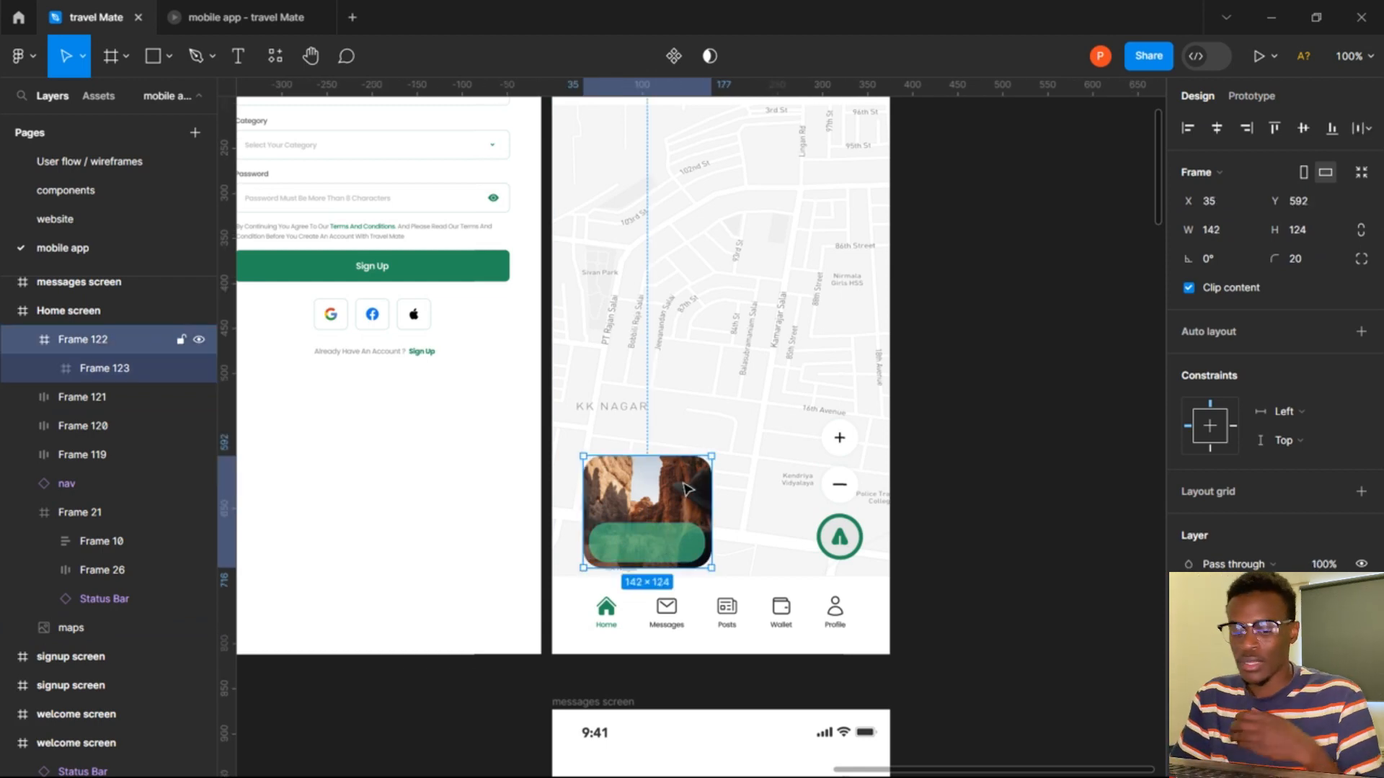
{"action": "left_click_drag", "start_coordinate": [663, 497], "coordinate": [865, 378]}
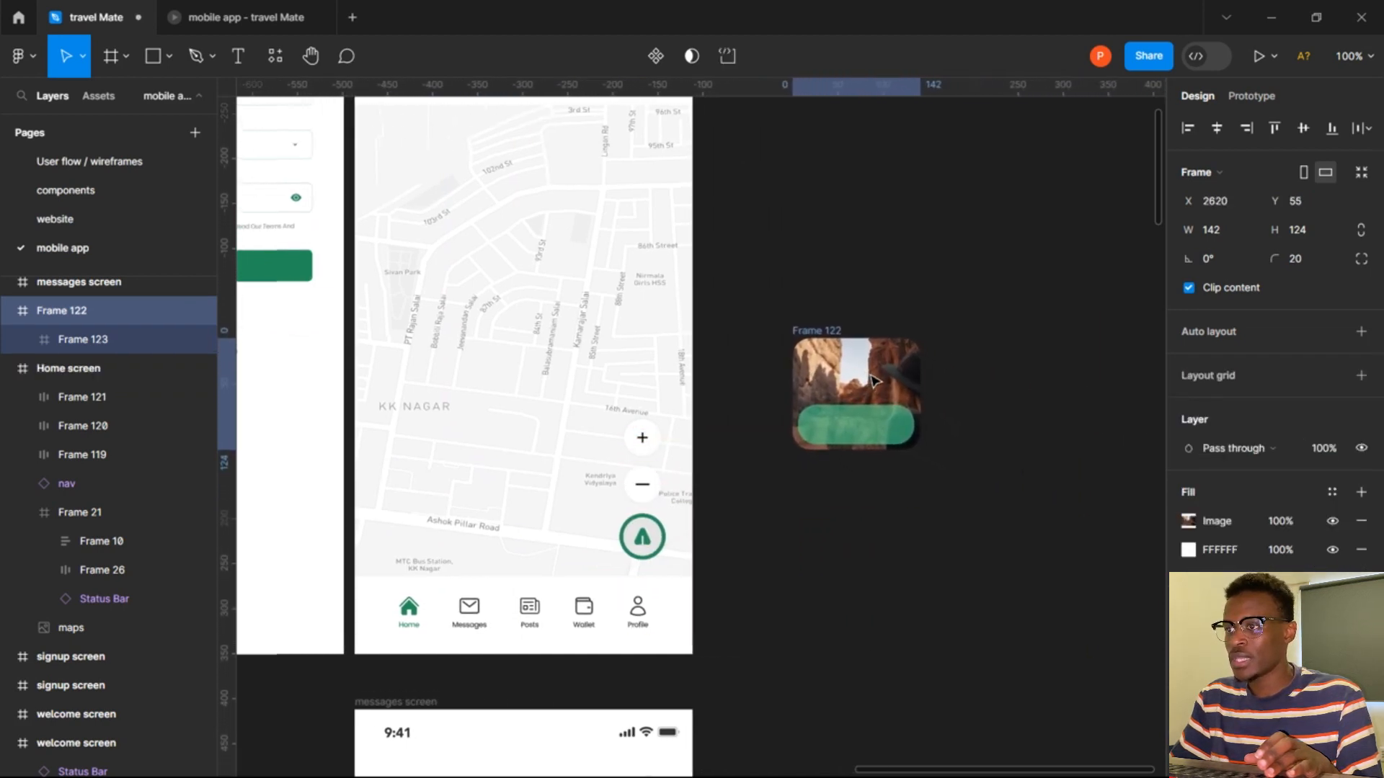
{"action": "left_click", "coordinate": [1014, 347]}
Add the text "Desert" inside the photo card's green info panel.
{"action": "left_click", "coordinate": [861, 418]}
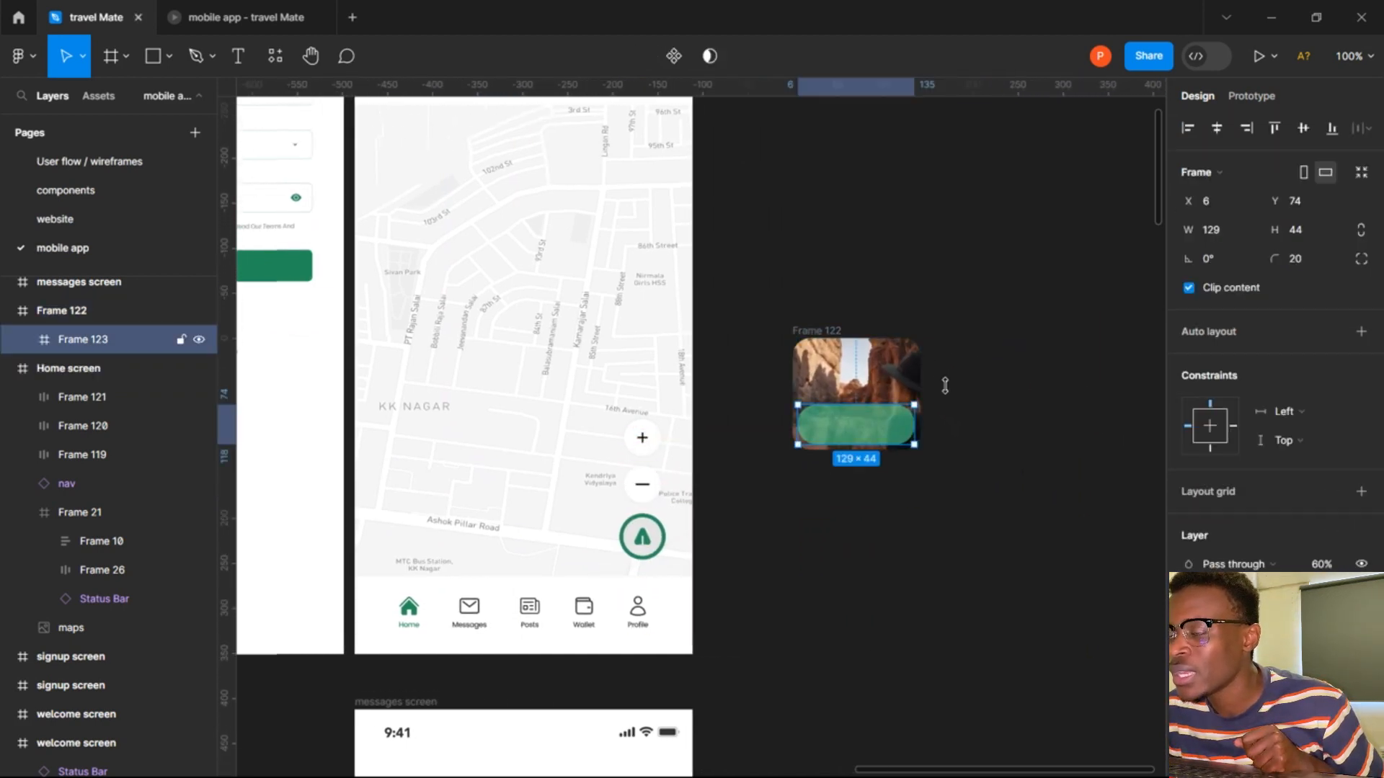
{"action": "scroll", "coordinate": [914, 383], "scroll_direction": "up", "scroll_amount": 5}
{"action": "scroll", "coordinate": [919, 383], "scroll_direction": "up", "scroll_amount": 5}
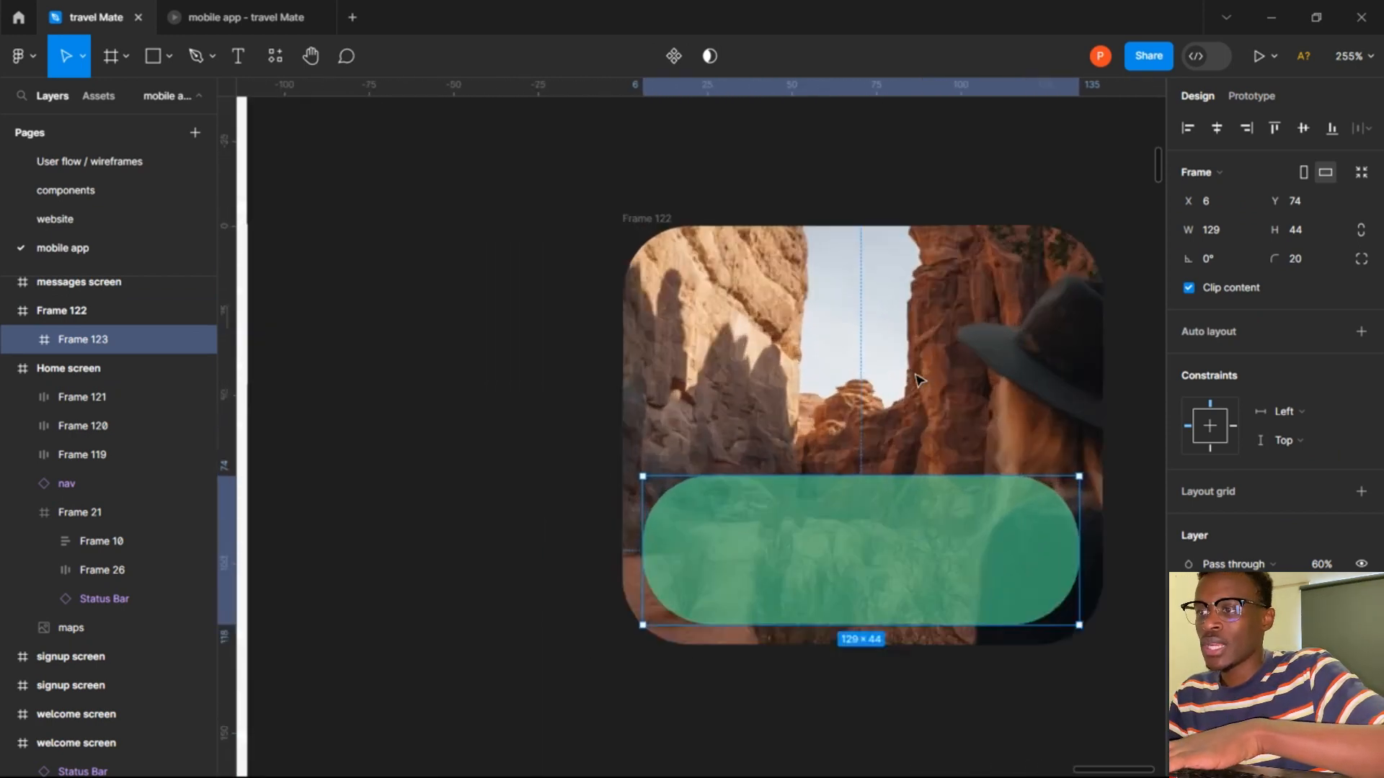
{"action": "key", "text": "t"}
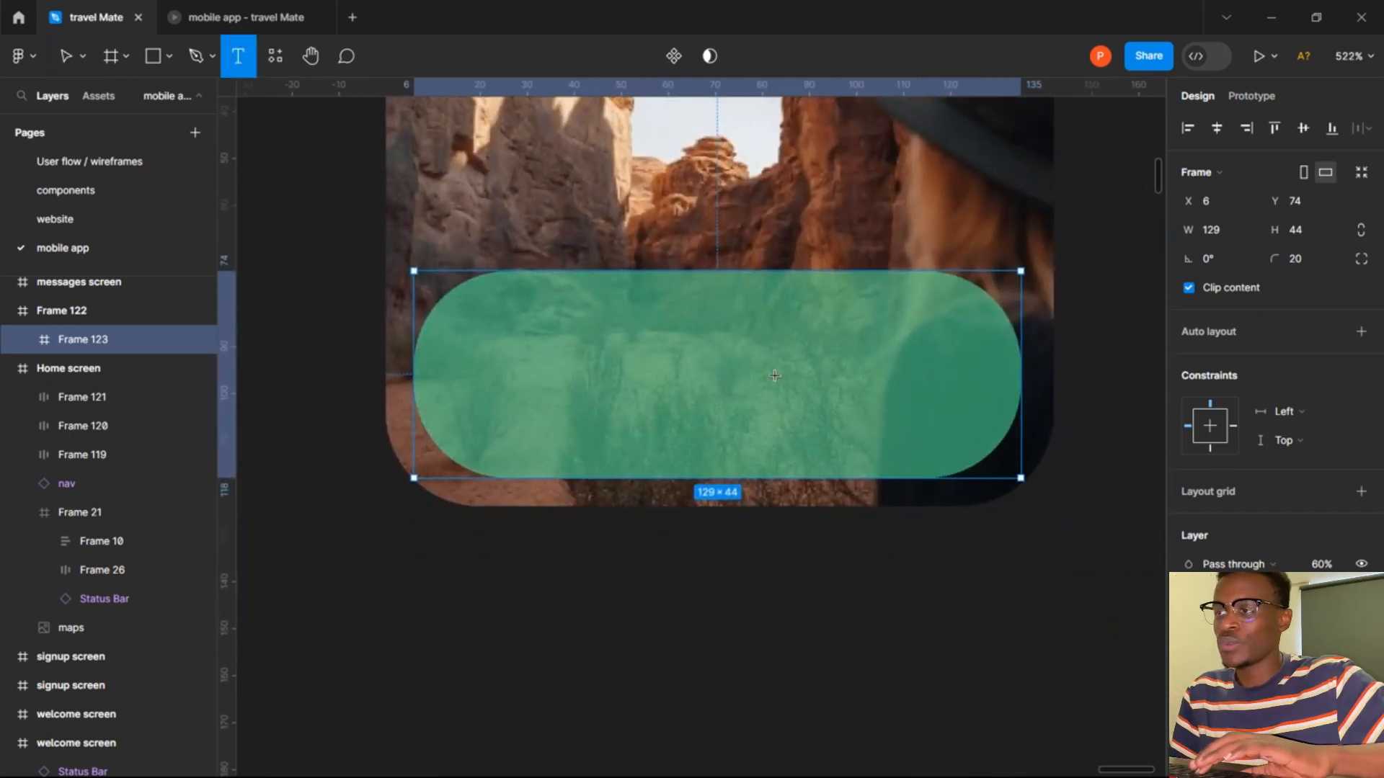
{"action": "left_click", "coordinate": [776, 376]}
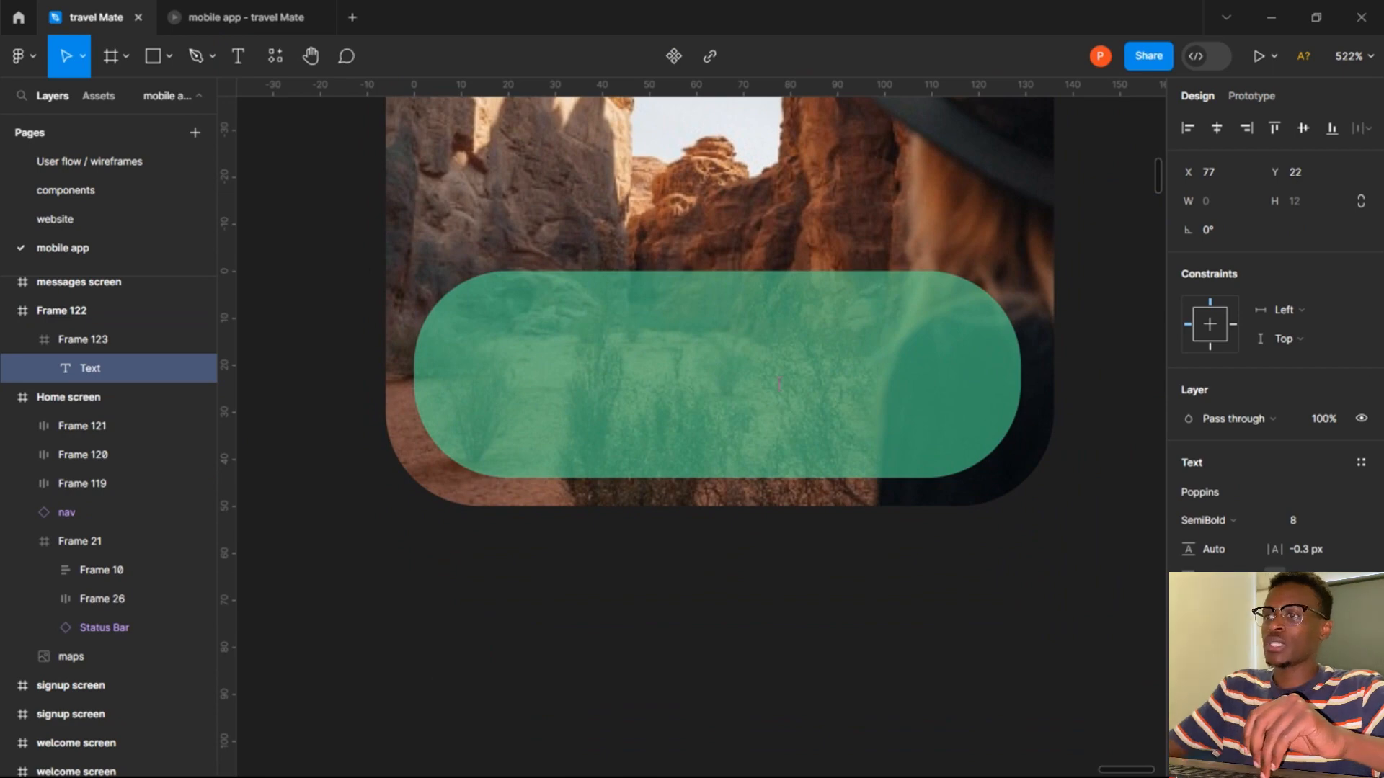
{"action": "type", "text": "D"}
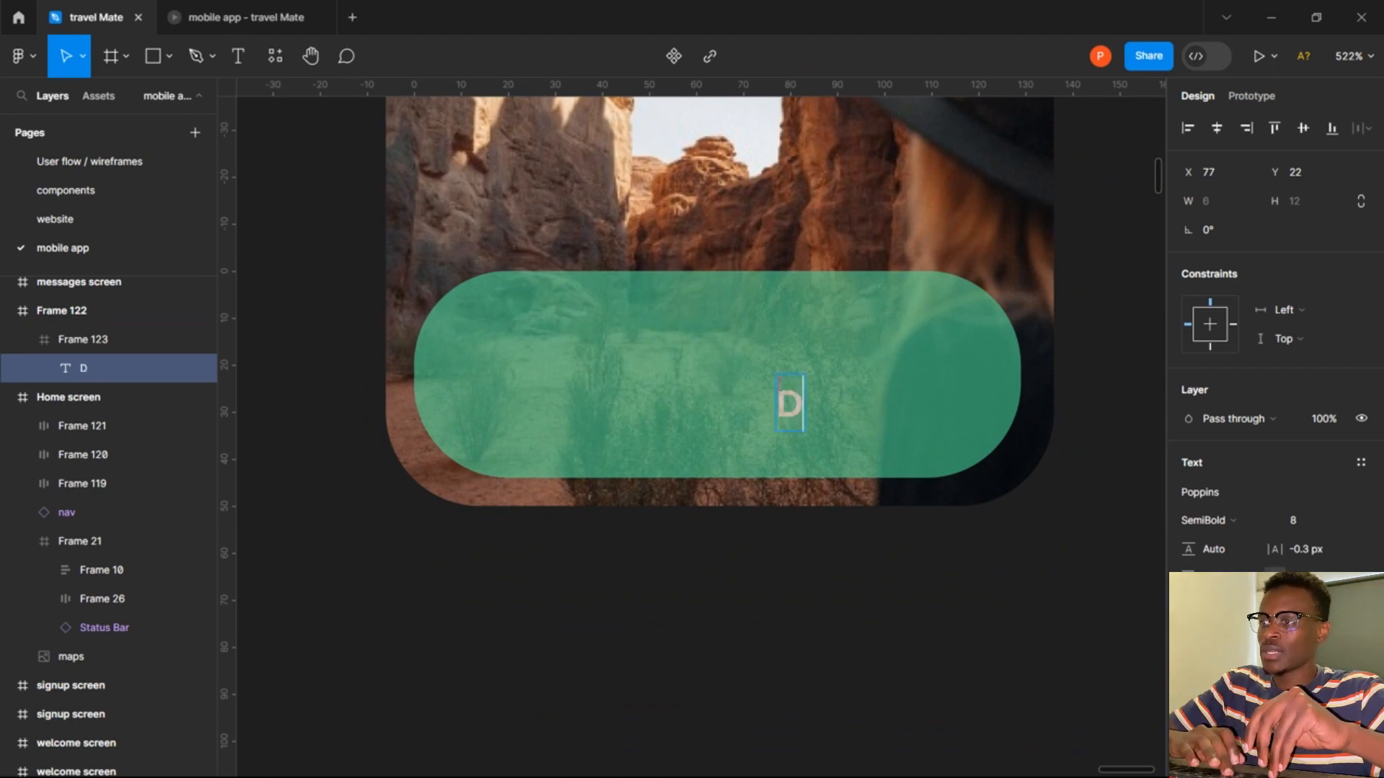
{"action": "type", "text": "esery"}
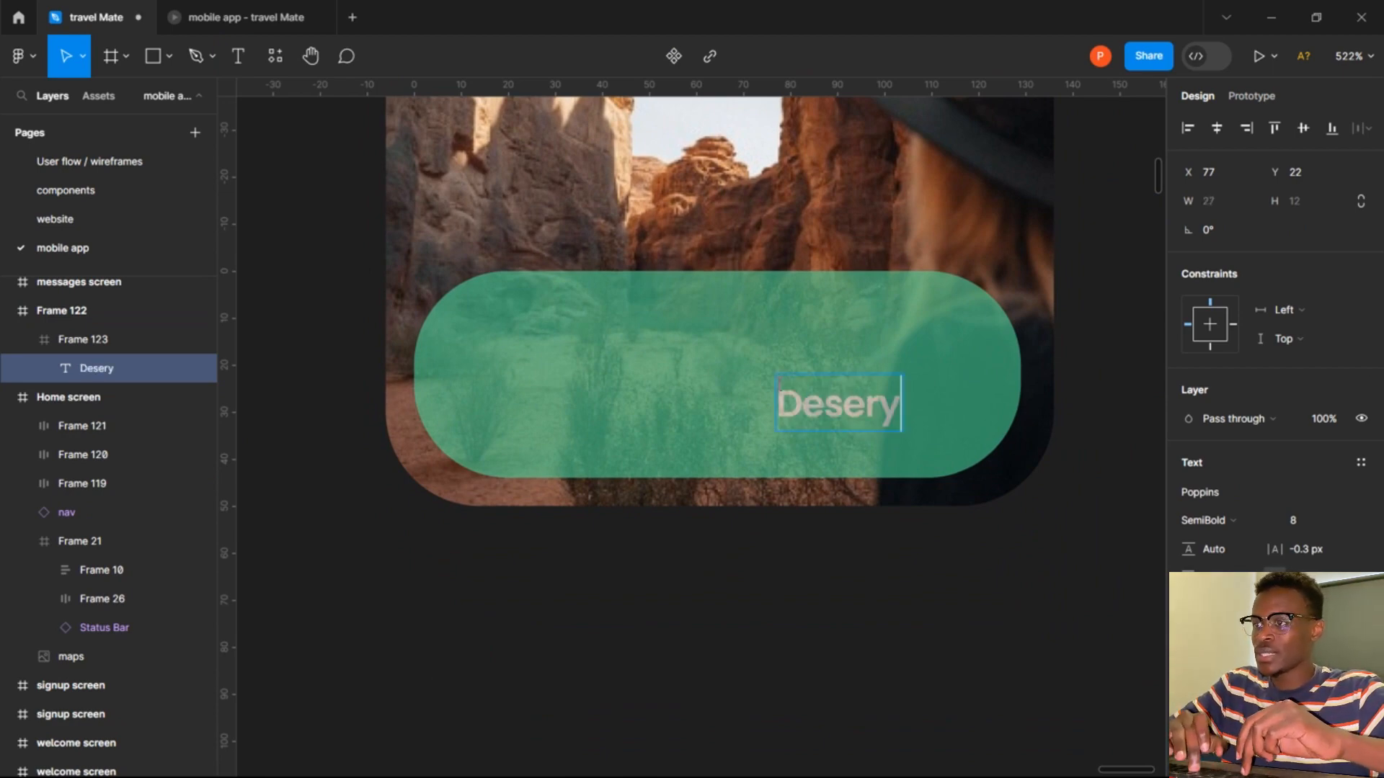
{"action": "key", "text": "BackSpace"}
{"action": "type", "text": "t"}
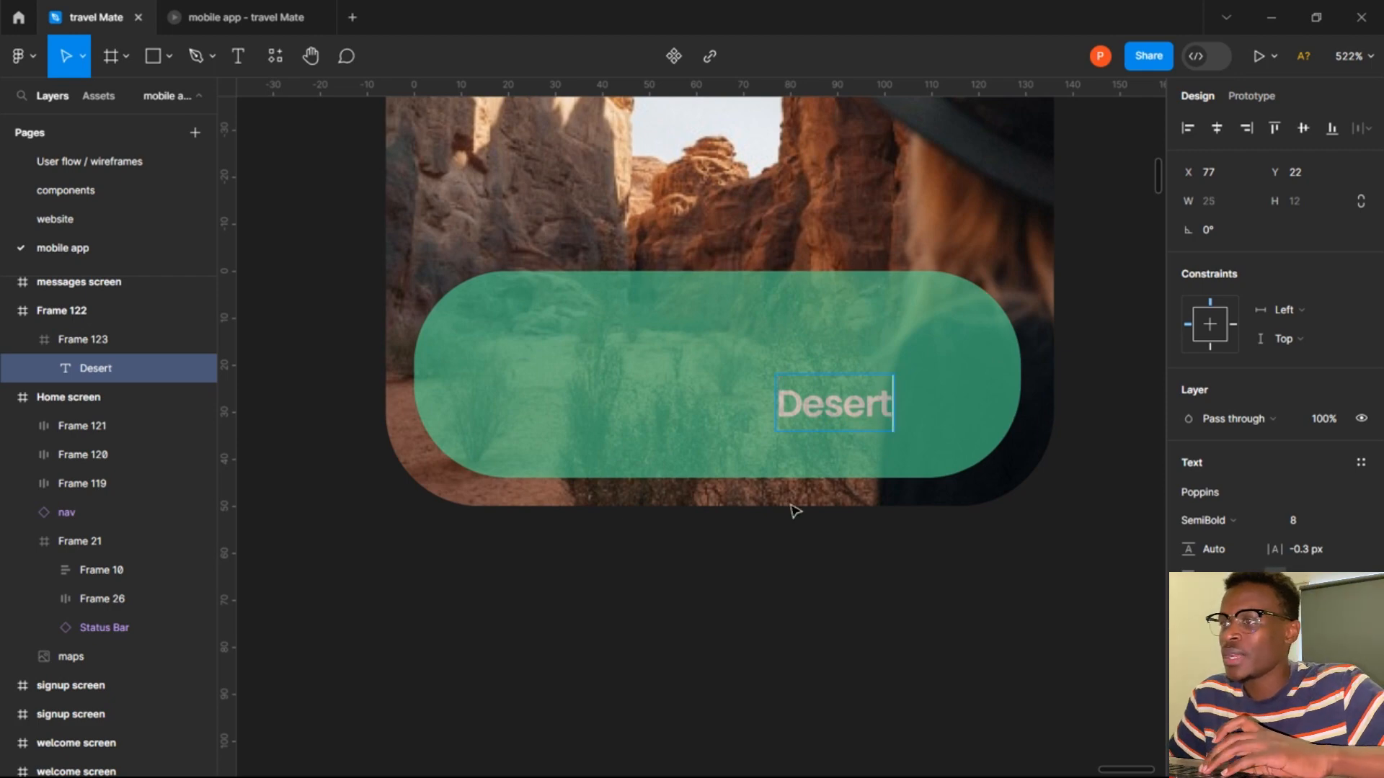
Move the Desert text to the upper-left area of the green panel, at X 10, Y 8.
{"action": "key", "text": "Escape"}
{"action": "left_click_drag", "start_coordinate": [861, 405], "coordinate": [557, 344]}
{"action": "left_click", "coordinate": [763, 368]}
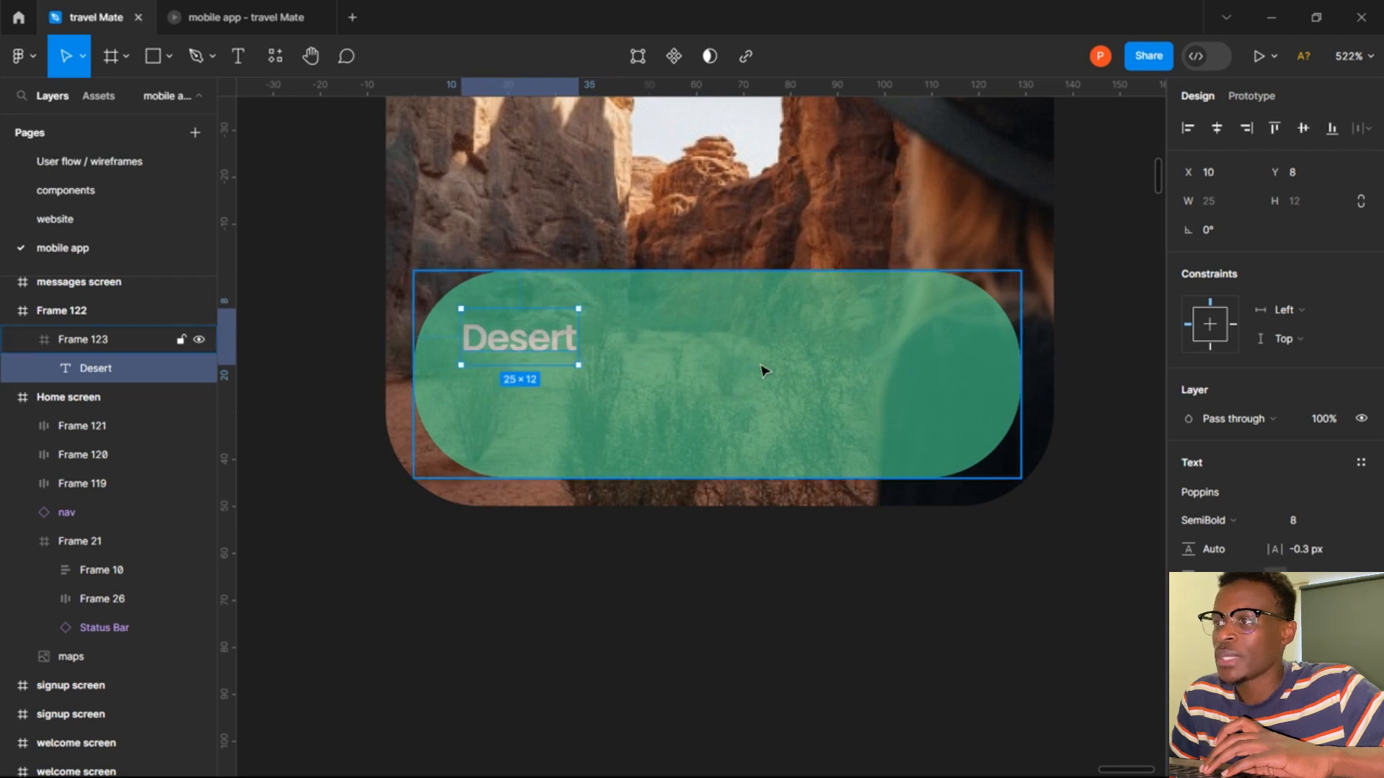
Set the green panel's layer opacity to 100% so the Desert text renders fully opaque.
{"action": "left_click", "coordinate": [546, 359]}
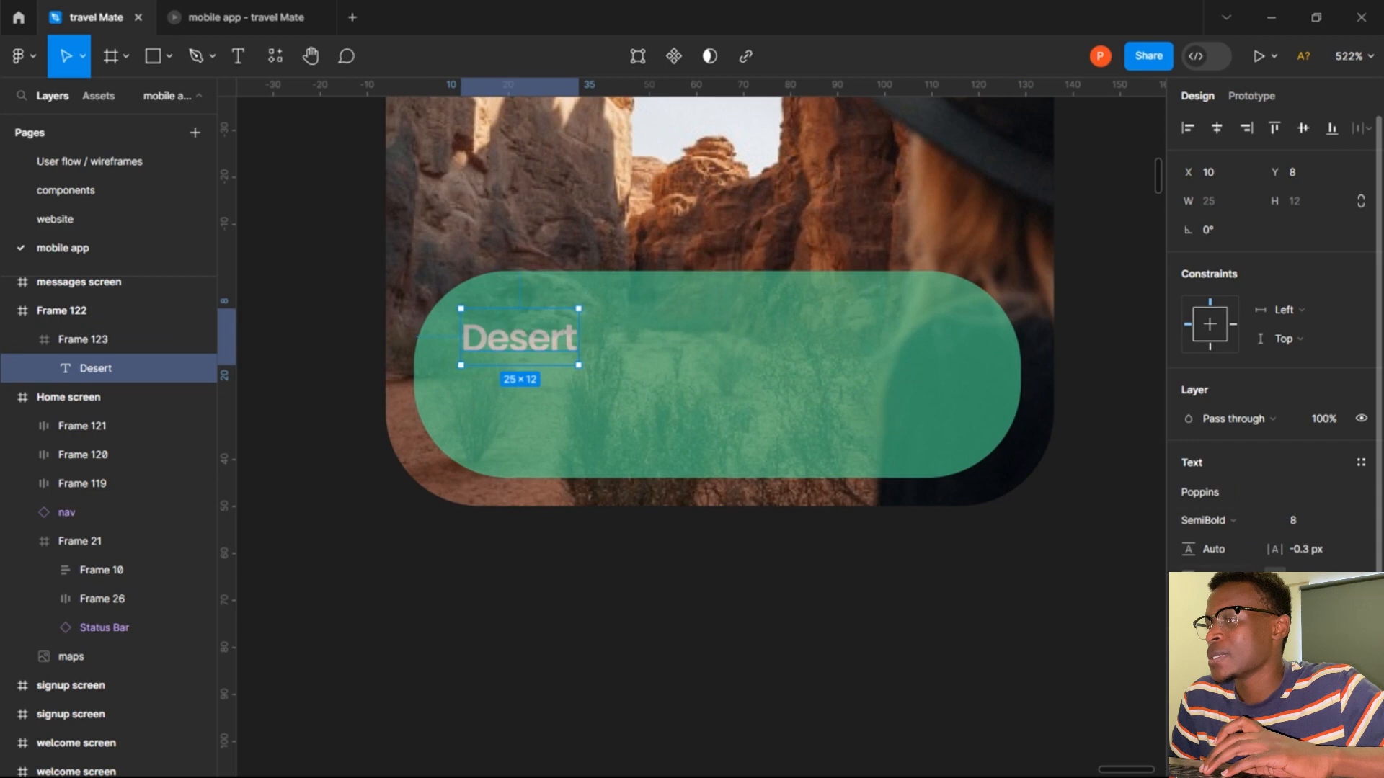
{"action": "scroll", "coordinate": [1225, 469], "scroll_direction": "down", "scroll_amount": 3}
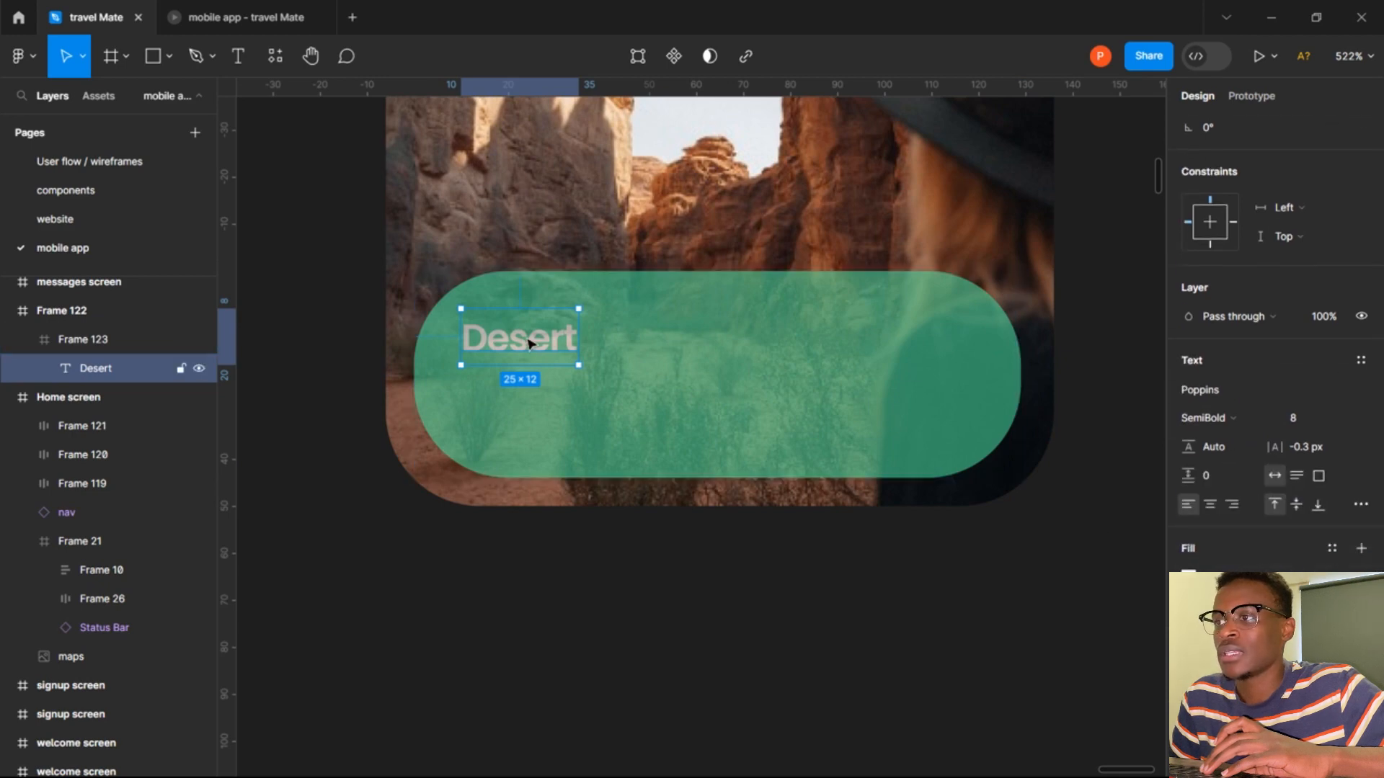
{"action": "left_click", "coordinate": [678, 363]}
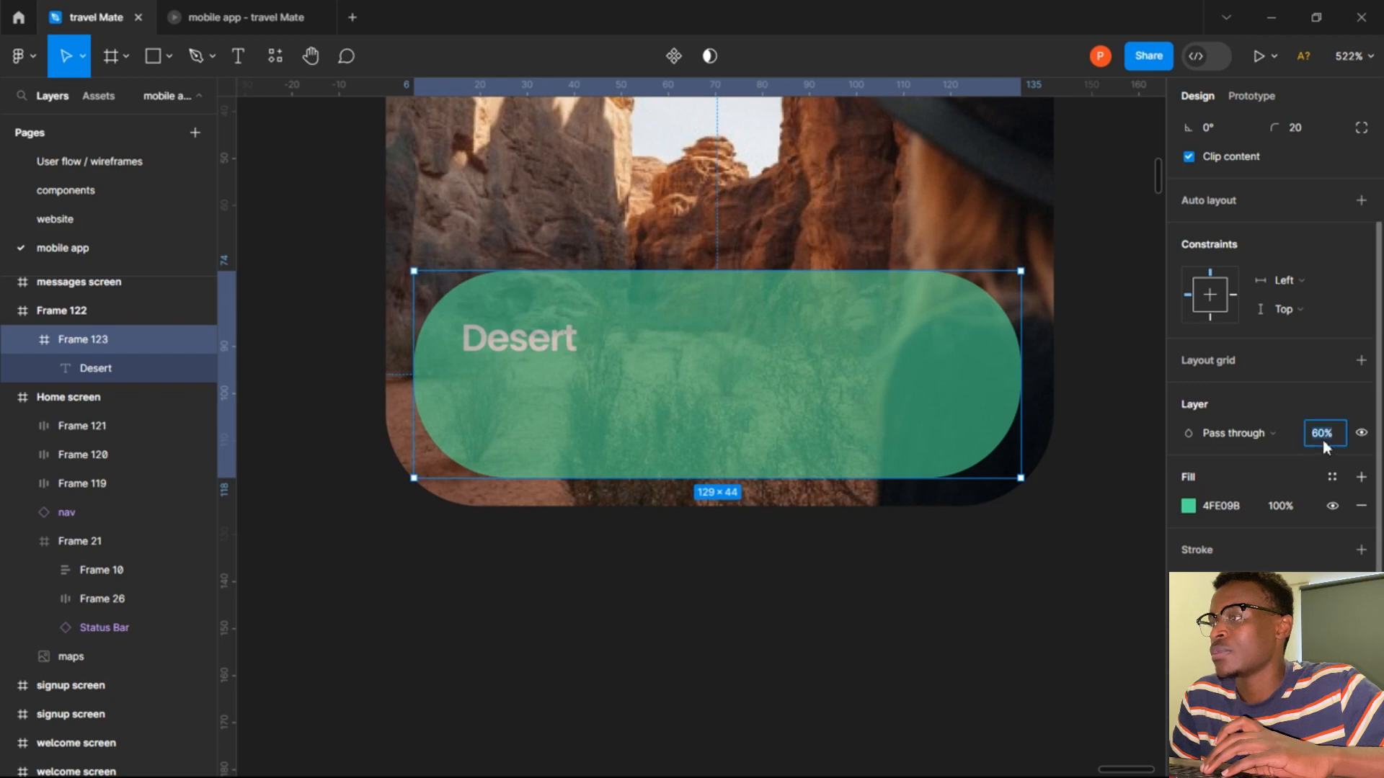
{"action": "type", "text": "100"}
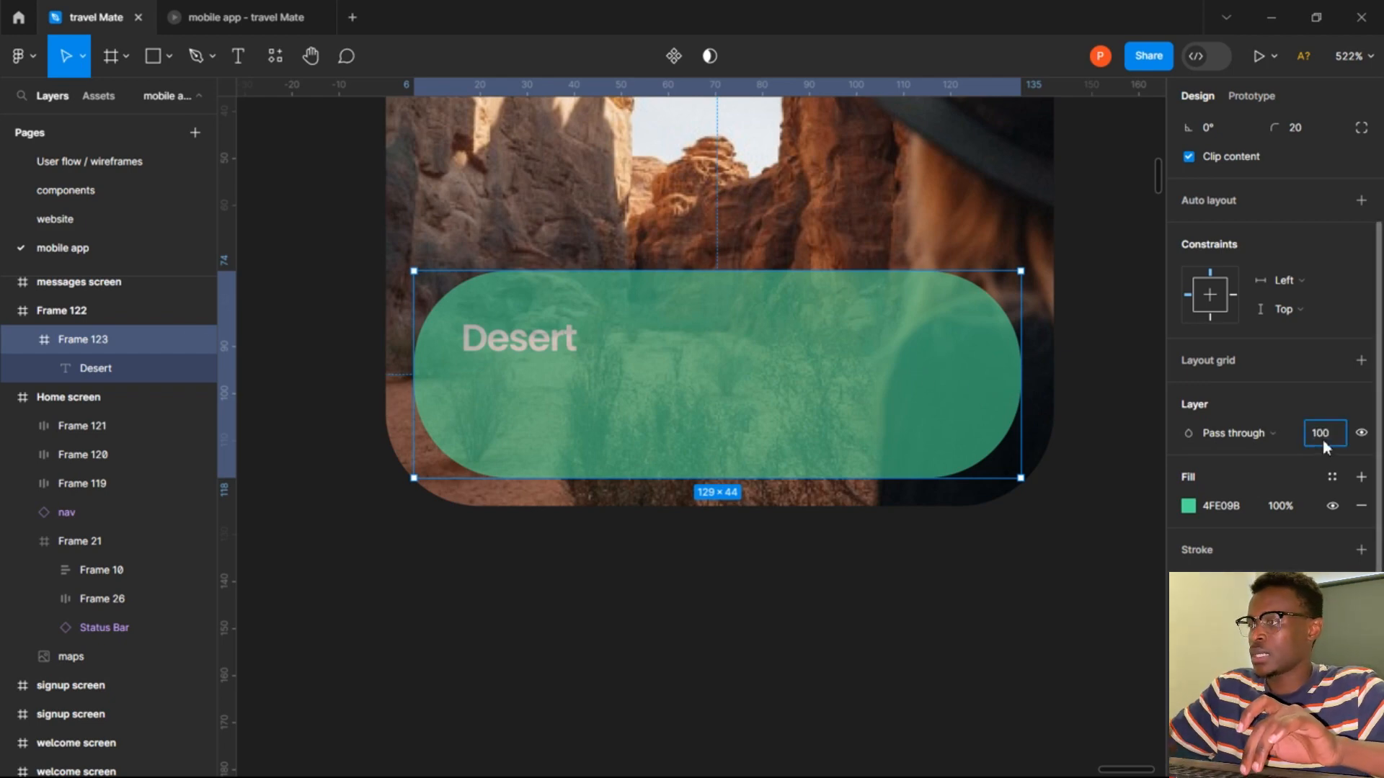
{"action": "key", "text": "Return"}
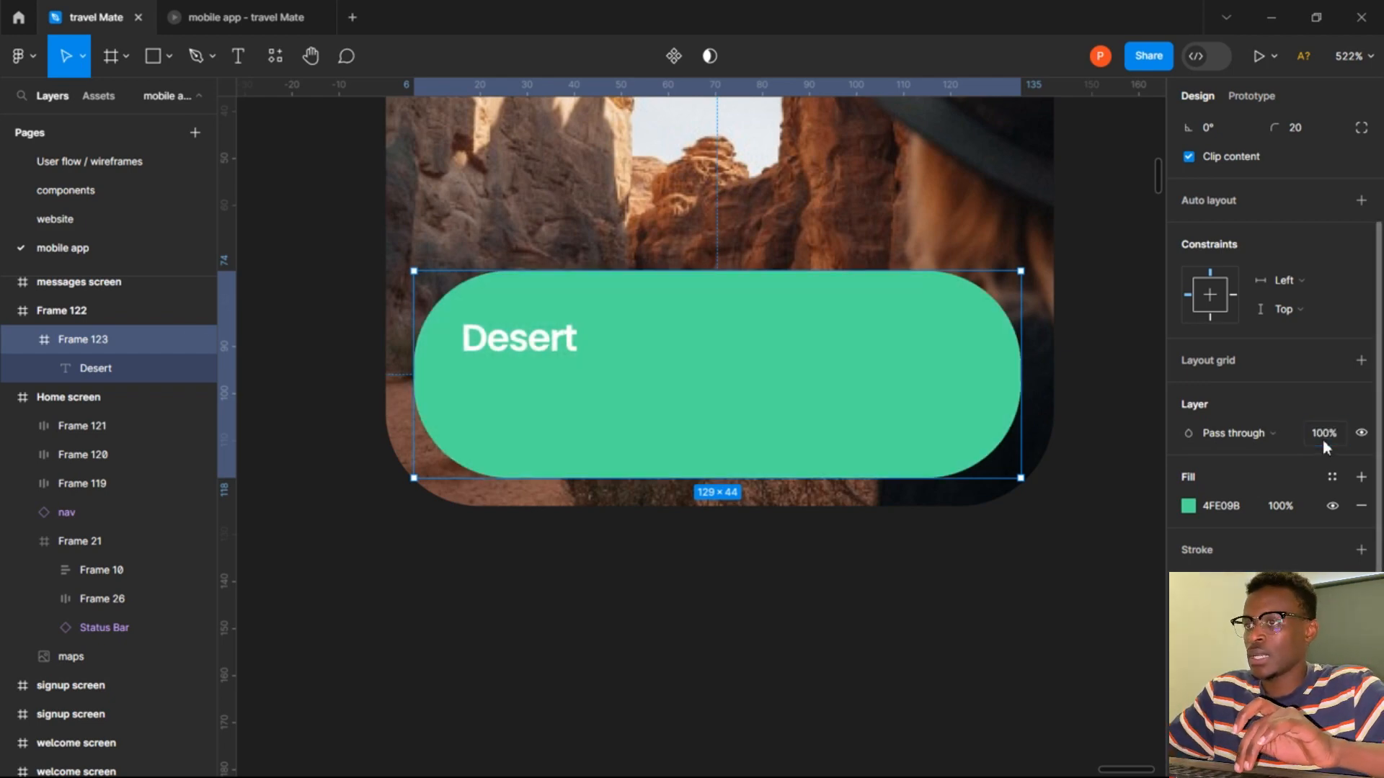
{"action": "left_click", "coordinate": [555, 356]}
{"action": "left_click", "coordinate": [741, 370]}
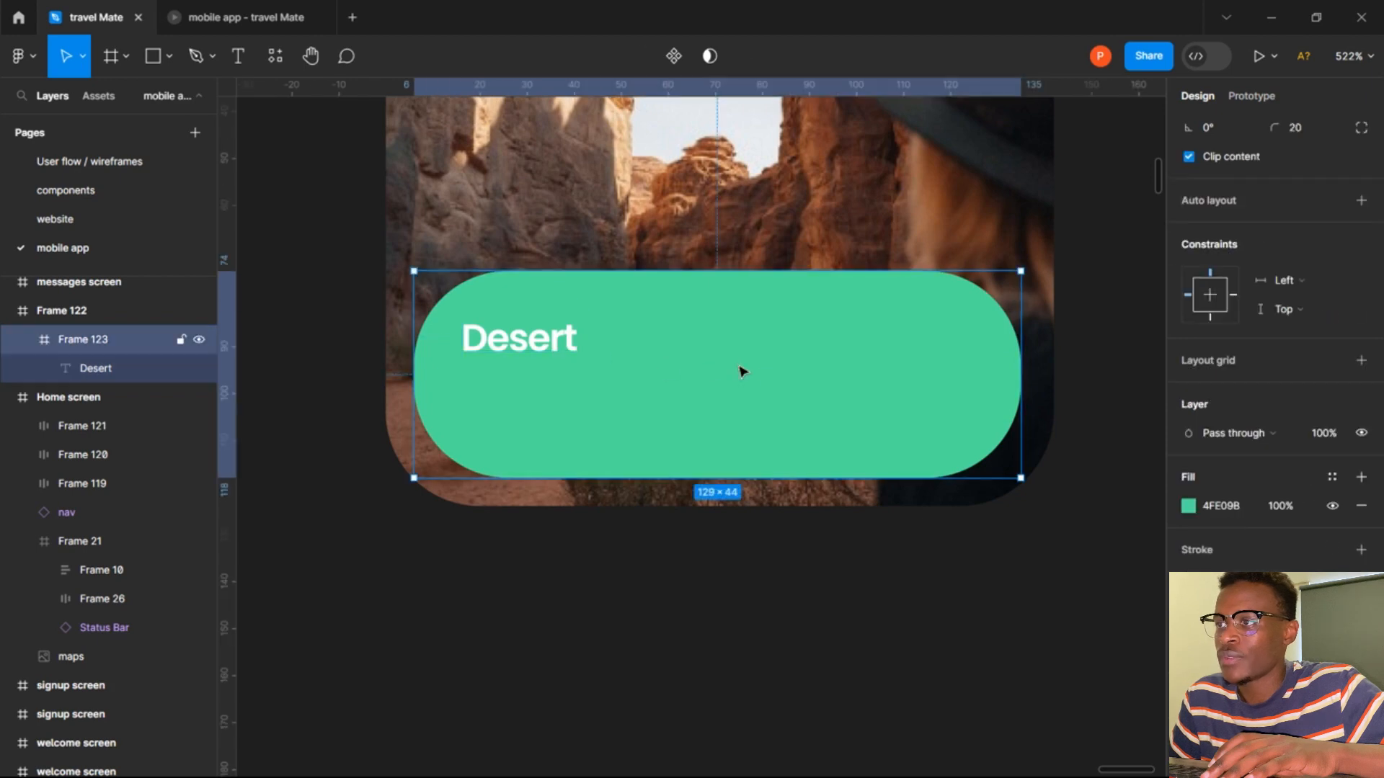
Try a vertical linear gradient fill on the panel, fading from transparent at its upper edge to green near its lower edge.
{"action": "left_click", "coordinate": [1187, 507]}
{"action": "left_click", "coordinate": [995, 291]}
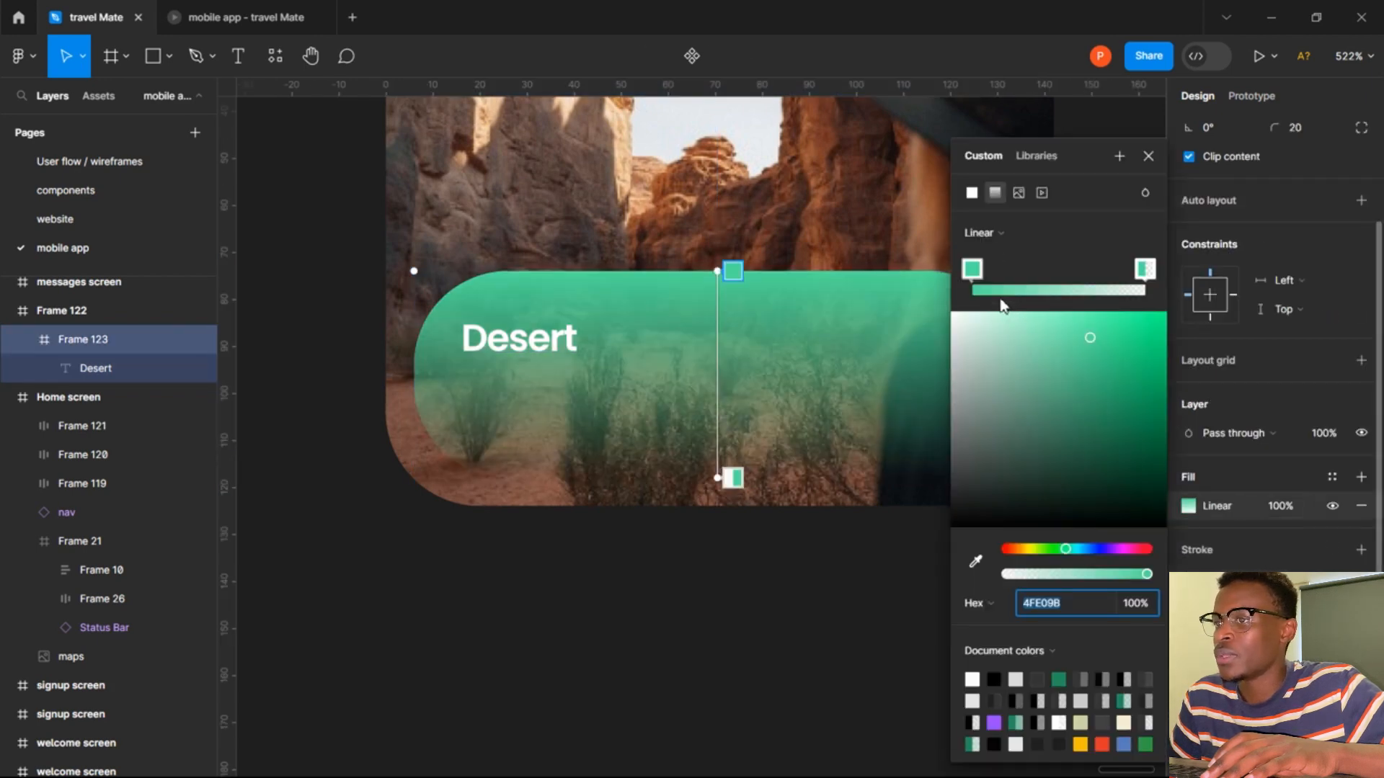
{"action": "left_click", "coordinate": [732, 272]}
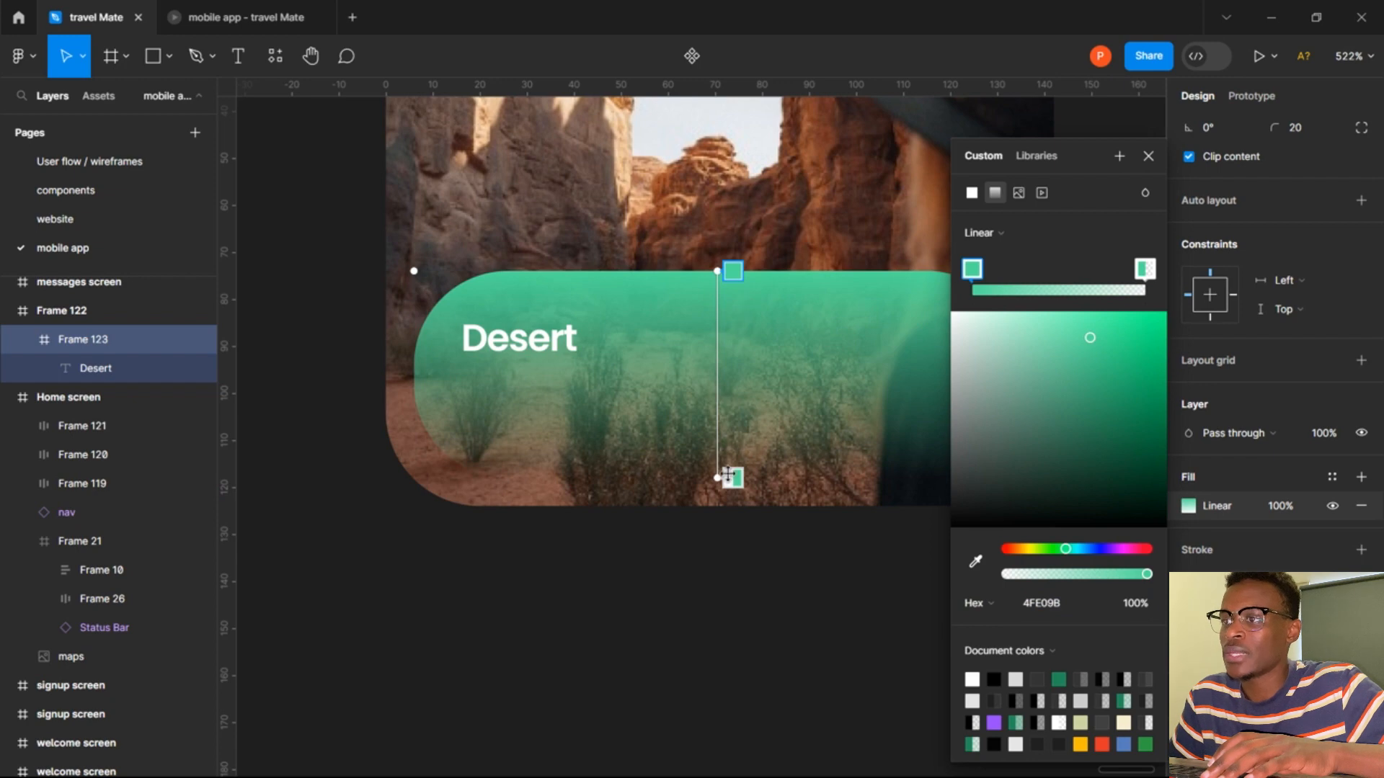
{"action": "left_click_drag", "start_coordinate": [727, 474], "coordinate": [734, 446]}
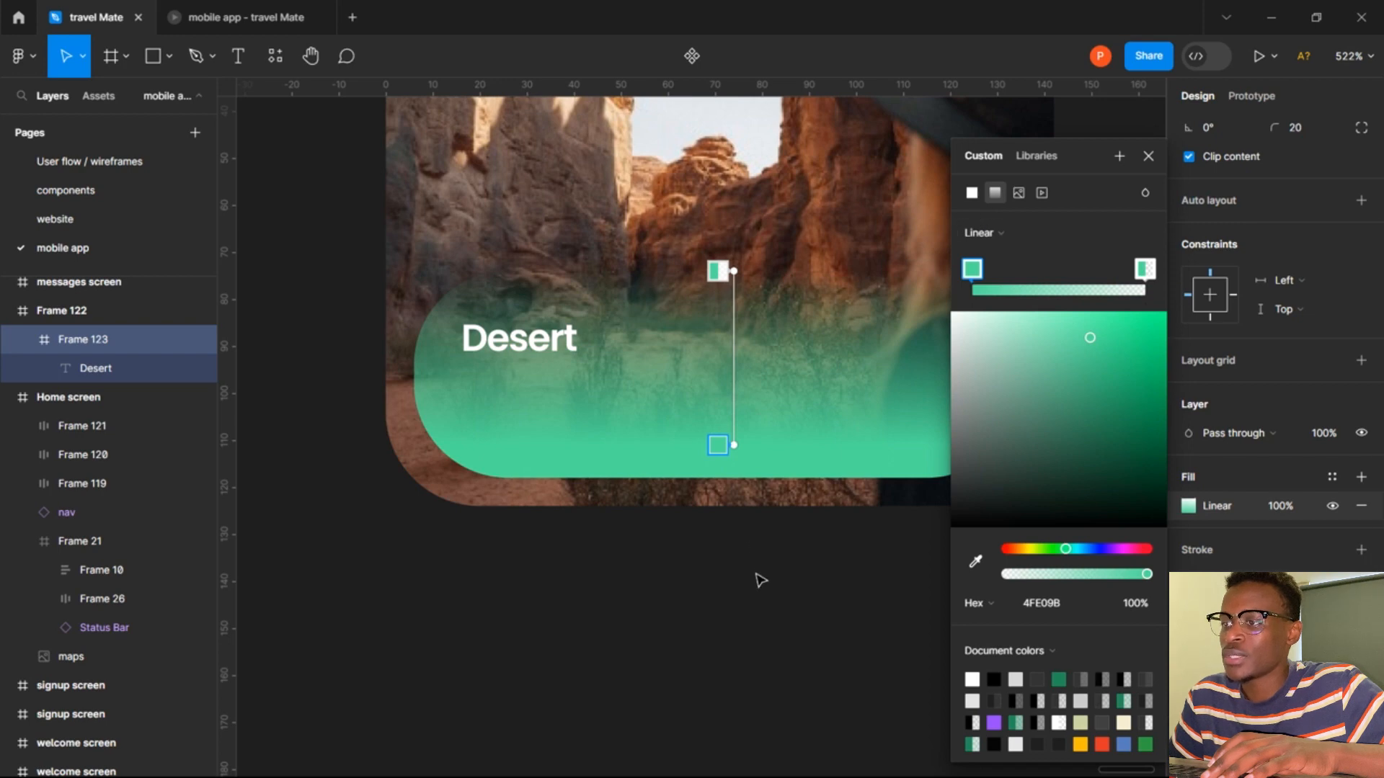
{"action": "scroll", "coordinate": [757, 578], "scroll_direction": "right", "scroll_amount": 2}
Try a 79% opacity on the green gradient stop and move it close to the transparent stop.
{"action": "left_click", "coordinate": [697, 382]}
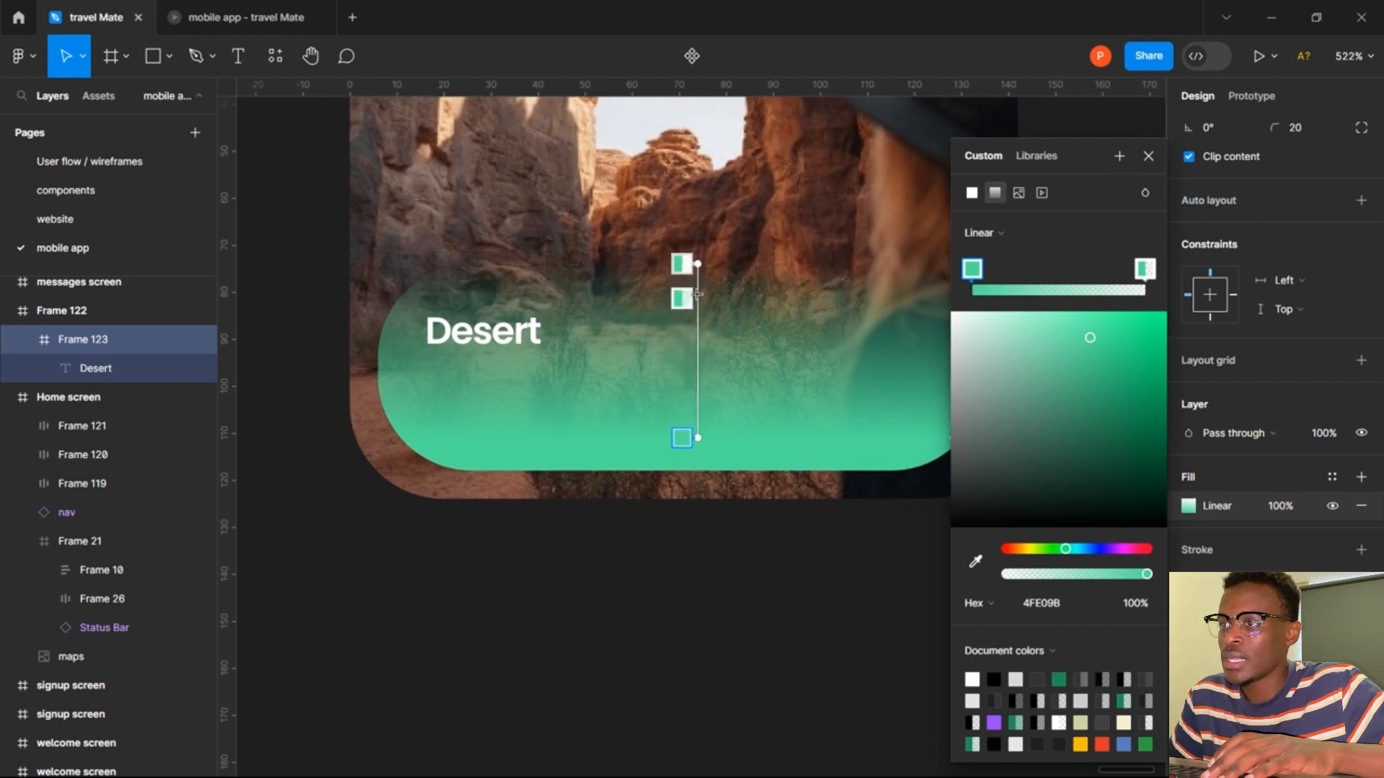
{"action": "left_click_drag", "start_coordinate": [1147, 574], "coordinate": [1122, 582]}
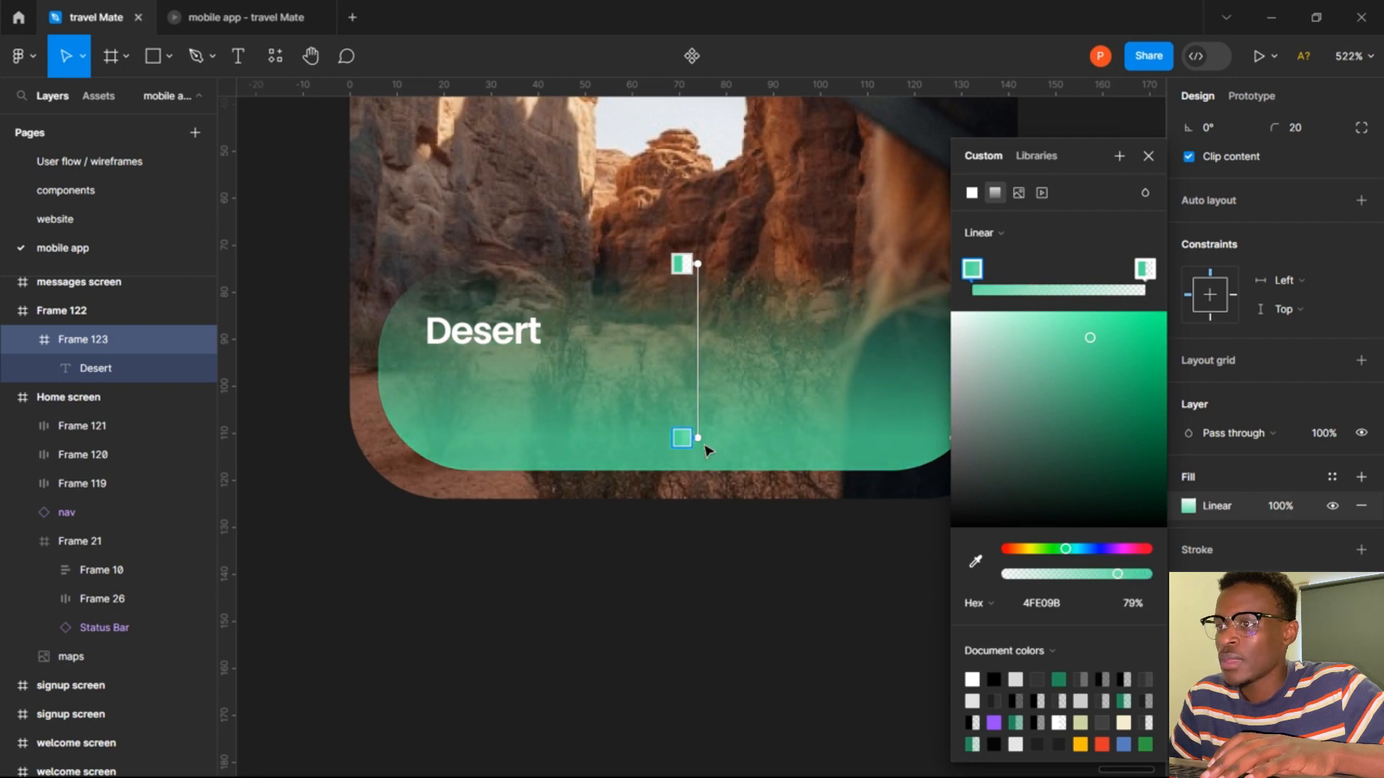
{"action": "left_click_drag", "start_coordinate": [682, 437], "coordinate": [671, 298]}
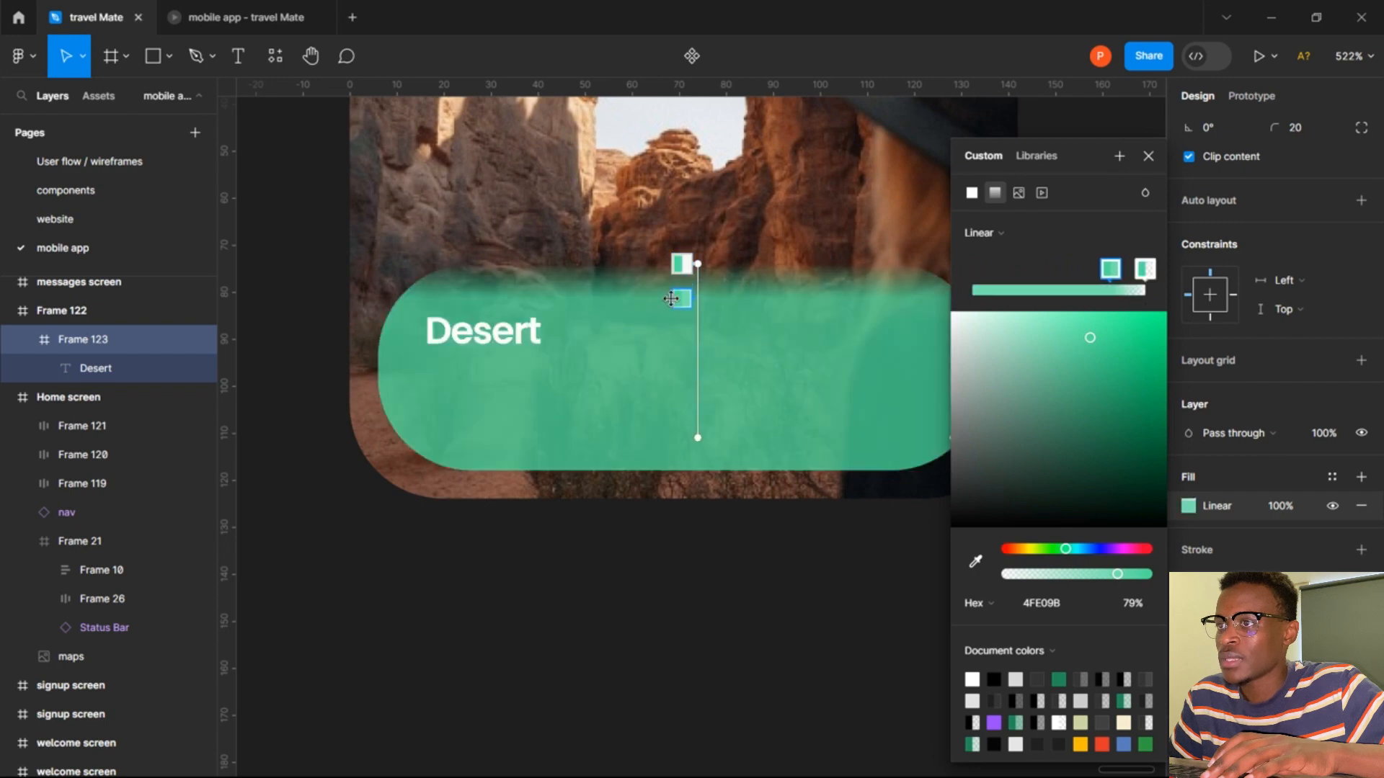
Try extending the gradient and moving its green stop onto the transparent one, and return the panel to a solid green fill.
{"action": "left_click", "coordinate": [681, 264]}
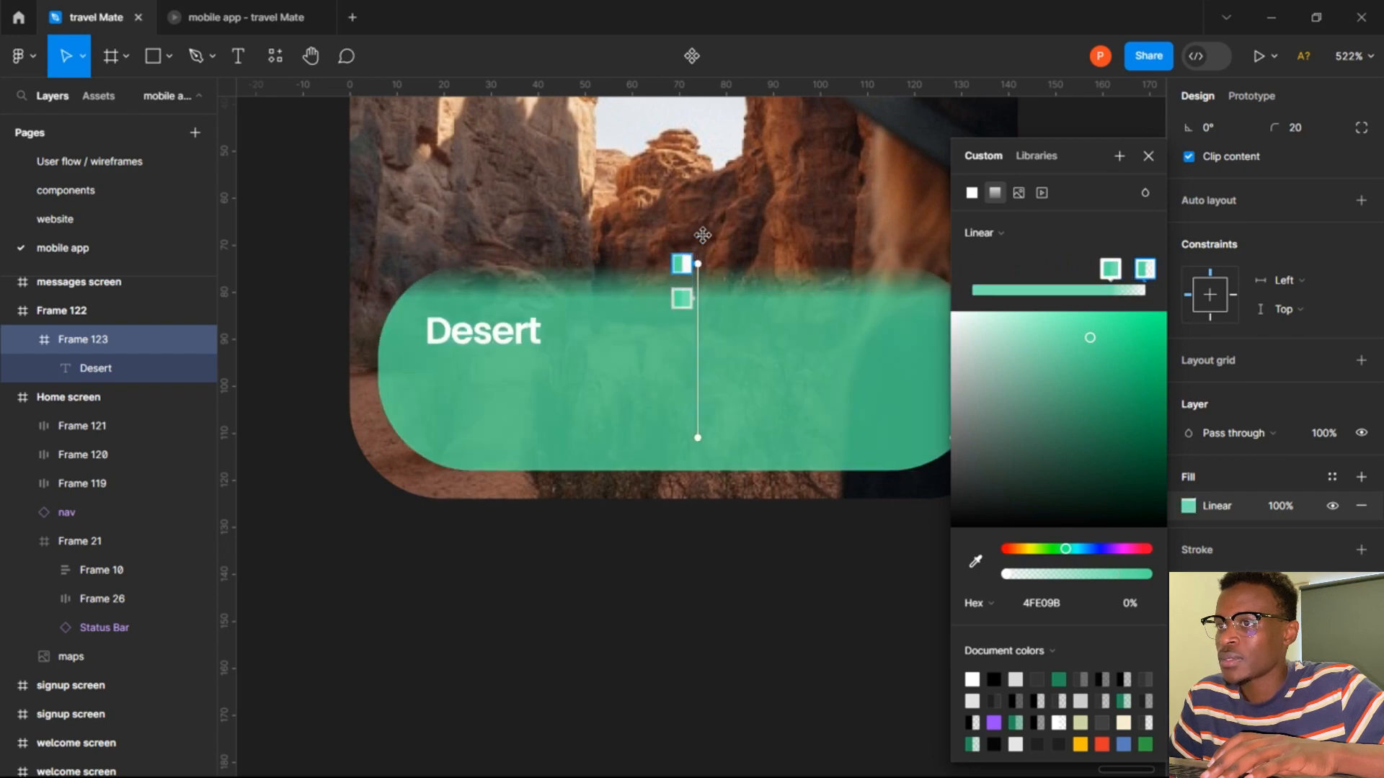
{"action": "mouse_move", "coordinate": [698, 436]}
{"action": "left_mouse_down"}
{"action": "mouse_move", "coordinate": [699, 399]}
{"action": "mouse_move", "coordinate": [698, 456]}
{"action": "left_mouse_up"}
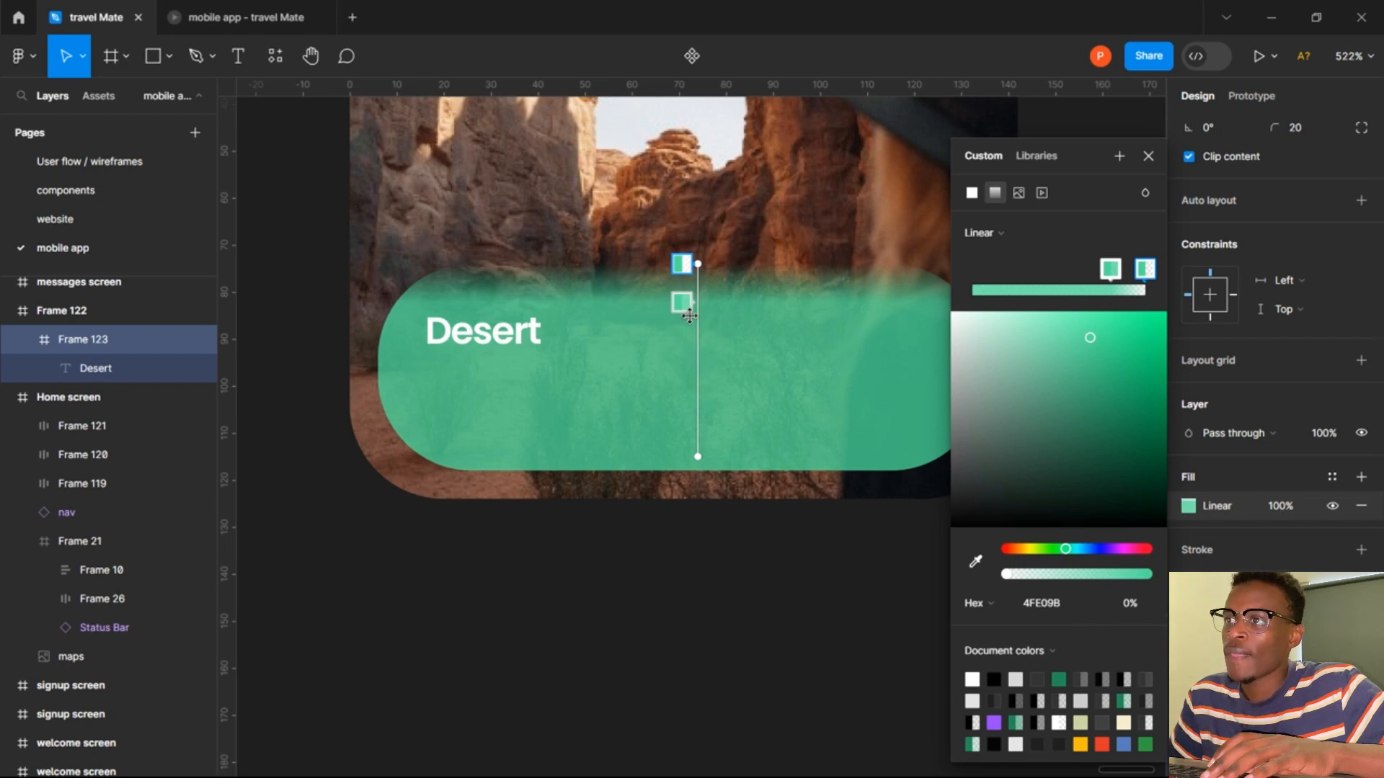
{"action": "left_click_drag", "start_coordinate": [683, 303], "coordinate": [694, 230]}
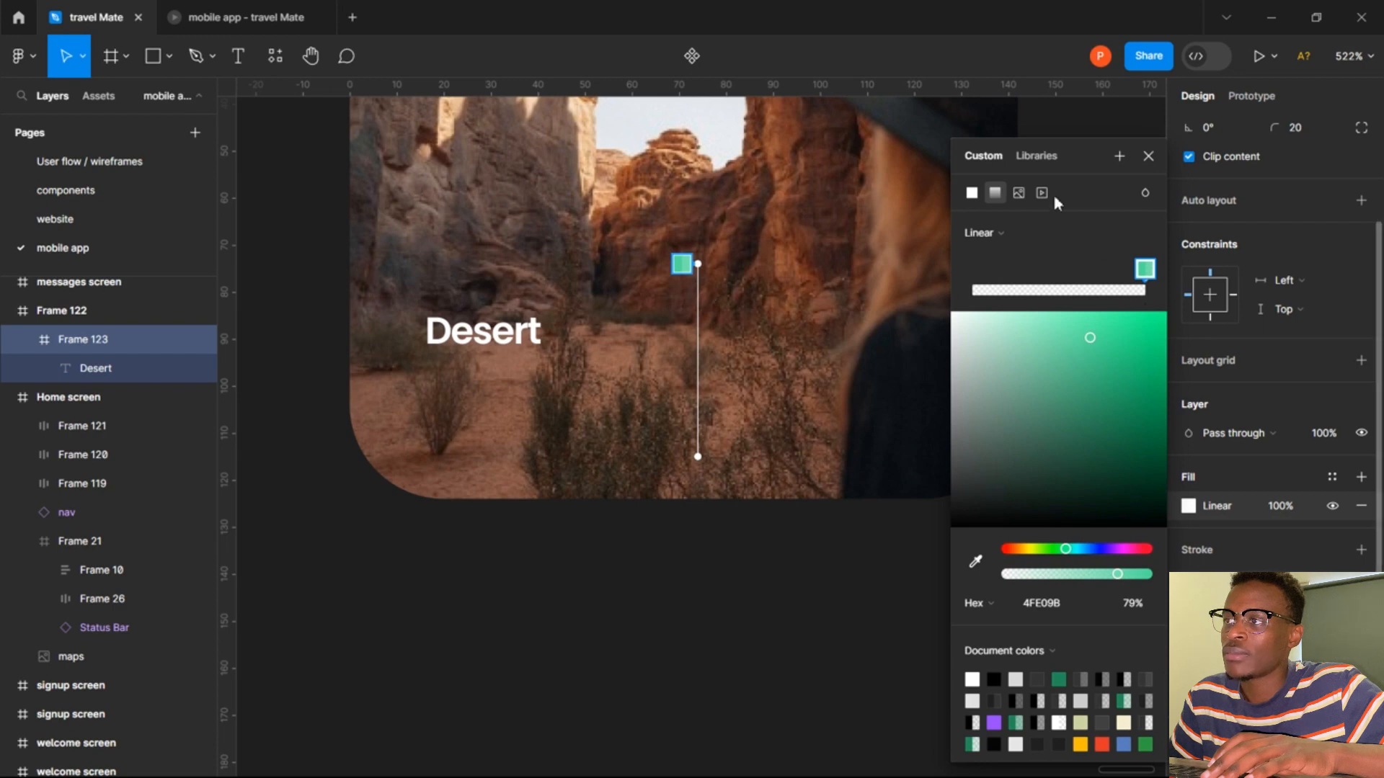
{"action": "left_click", "coordinate": [973, 203]}
{"action": "left_click", "coordinate": [787, 213]}
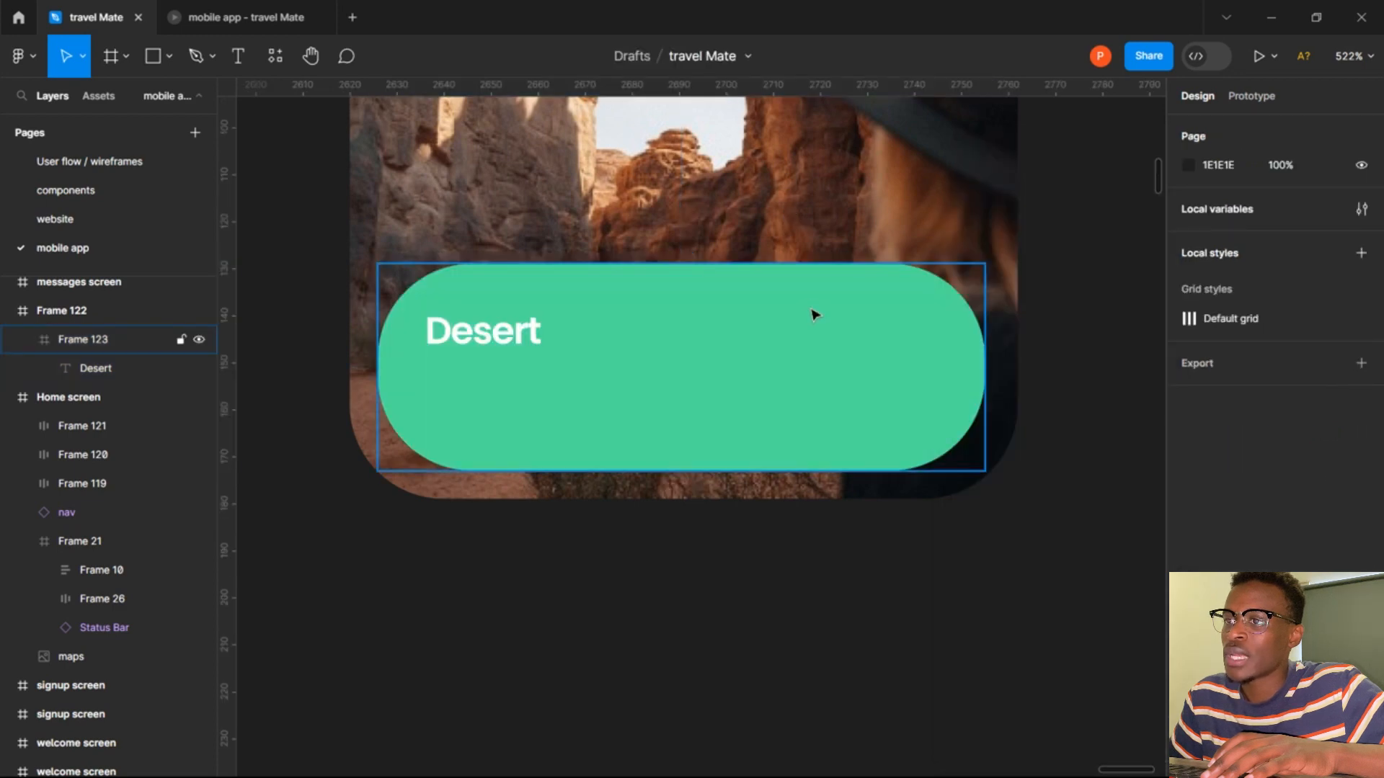
Set the opacity of the panel's 4FE09B green fill to 50%.
{"action": "left_click", "coordinate": [812, 312]}
{"action": "scroll", "coordinate": [1273, 504], "scroll_direction": "down", "scroll_amount": 2}
{"action": "left_click", "coordinate": [1287, 481]}
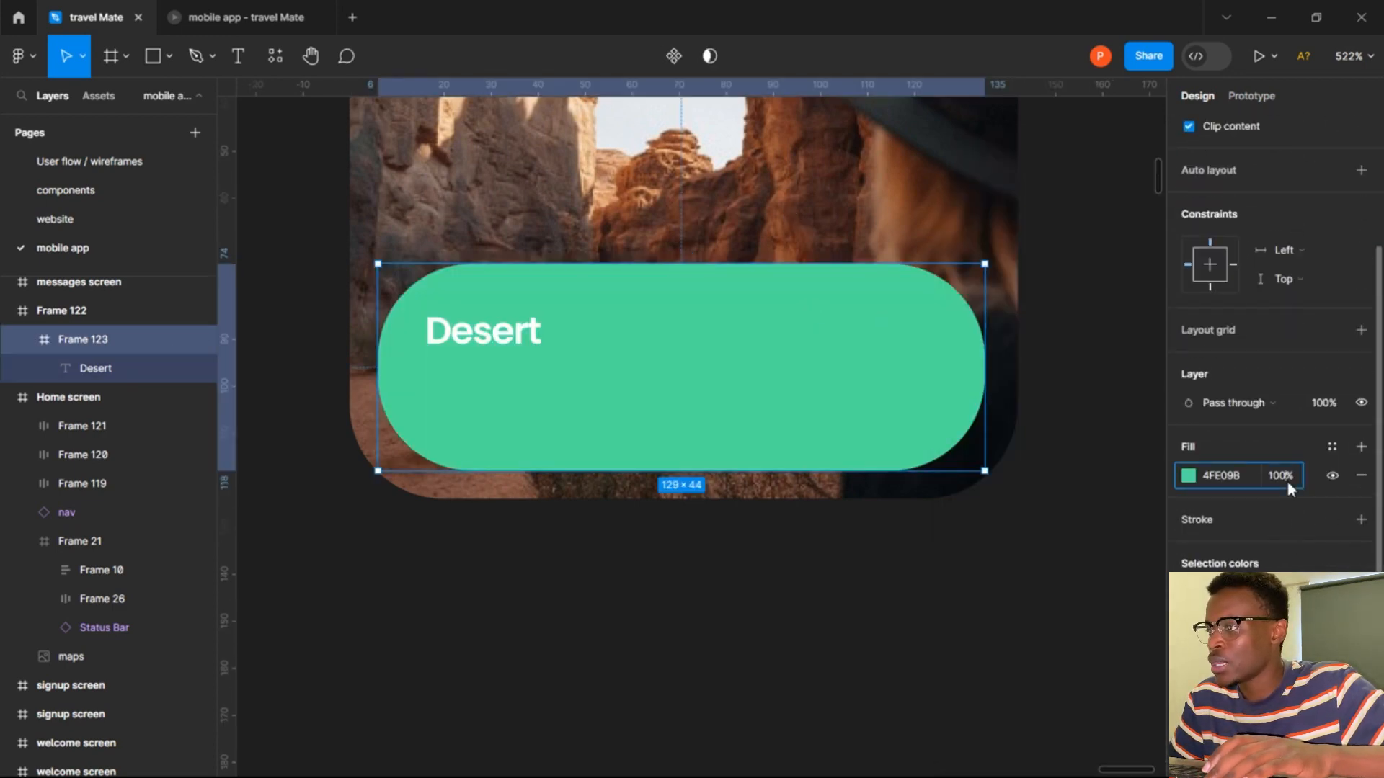
{"action": "type", "text": "50"}
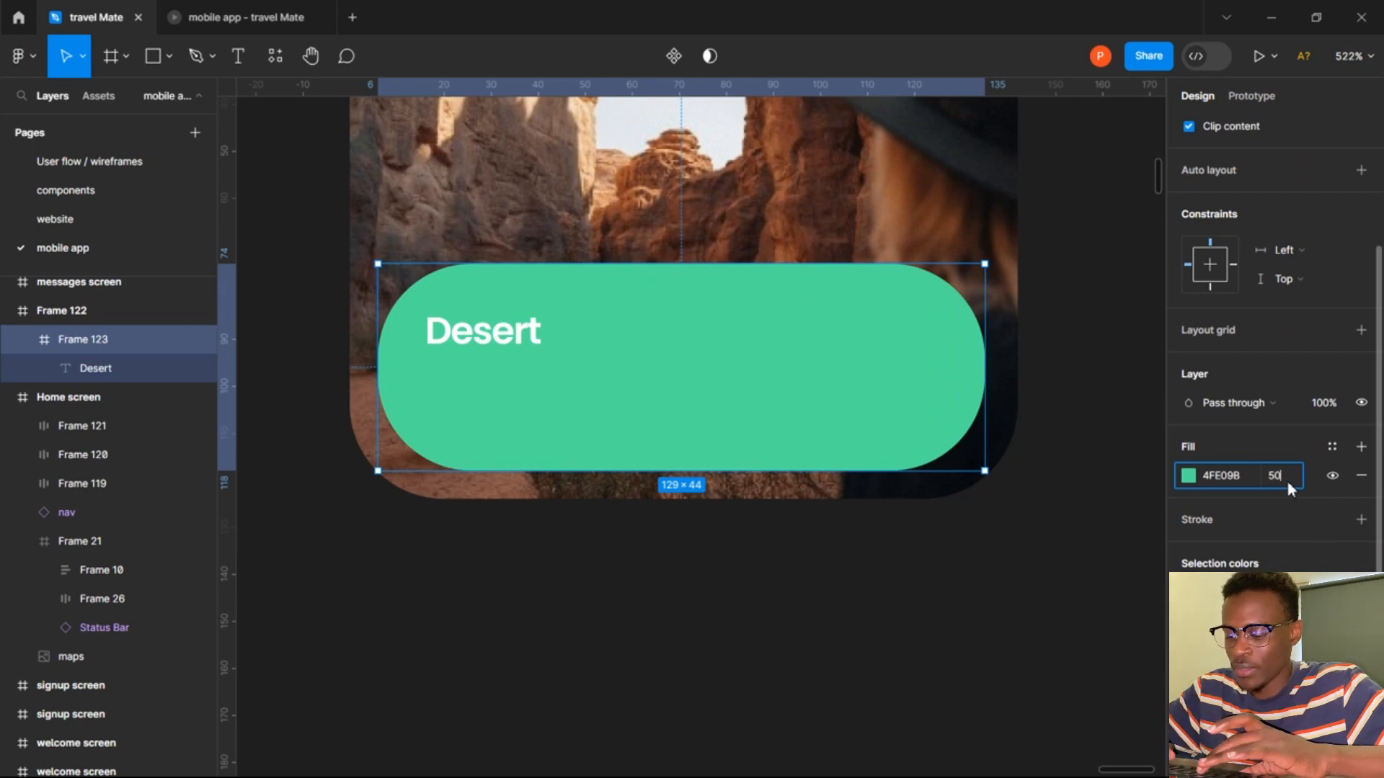
{"action": "key", "text": "Return"}
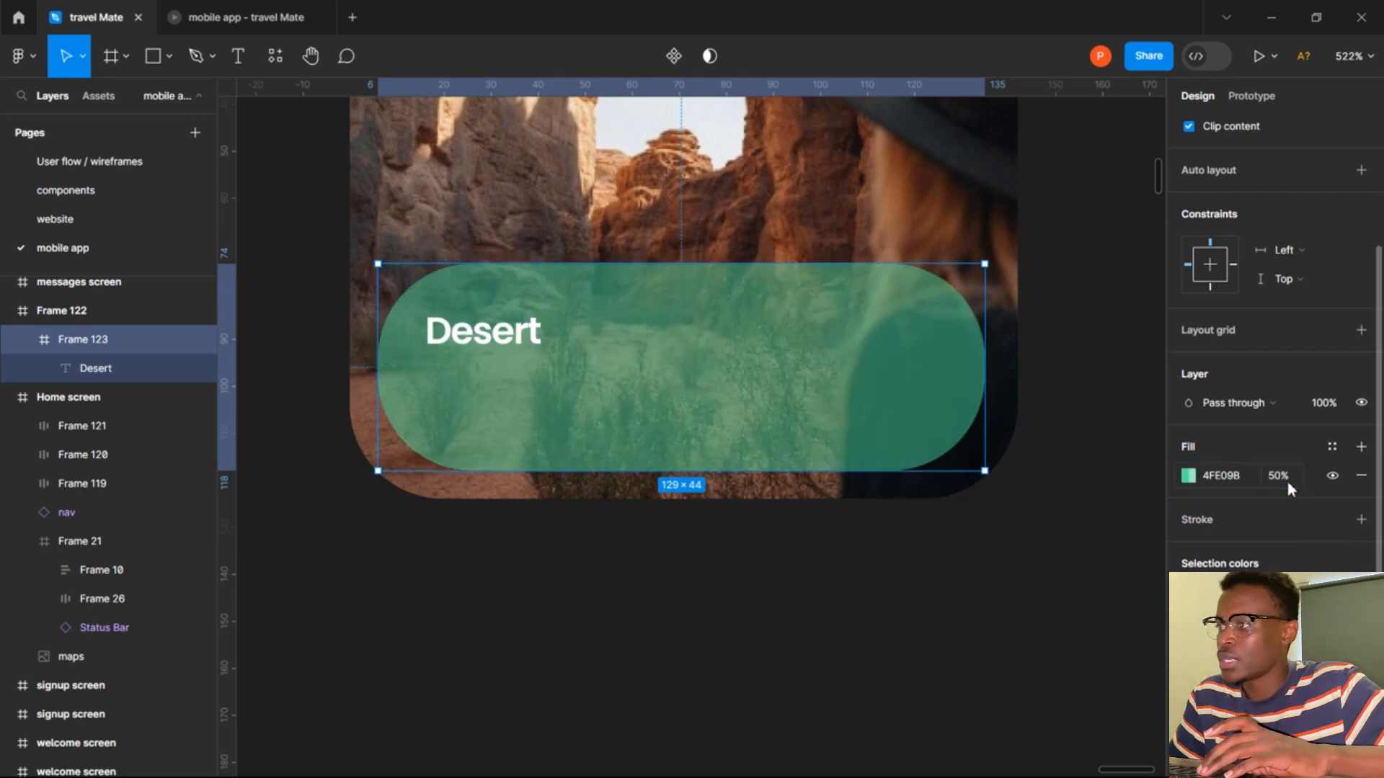
{"action": "key", "text": "Escape"}
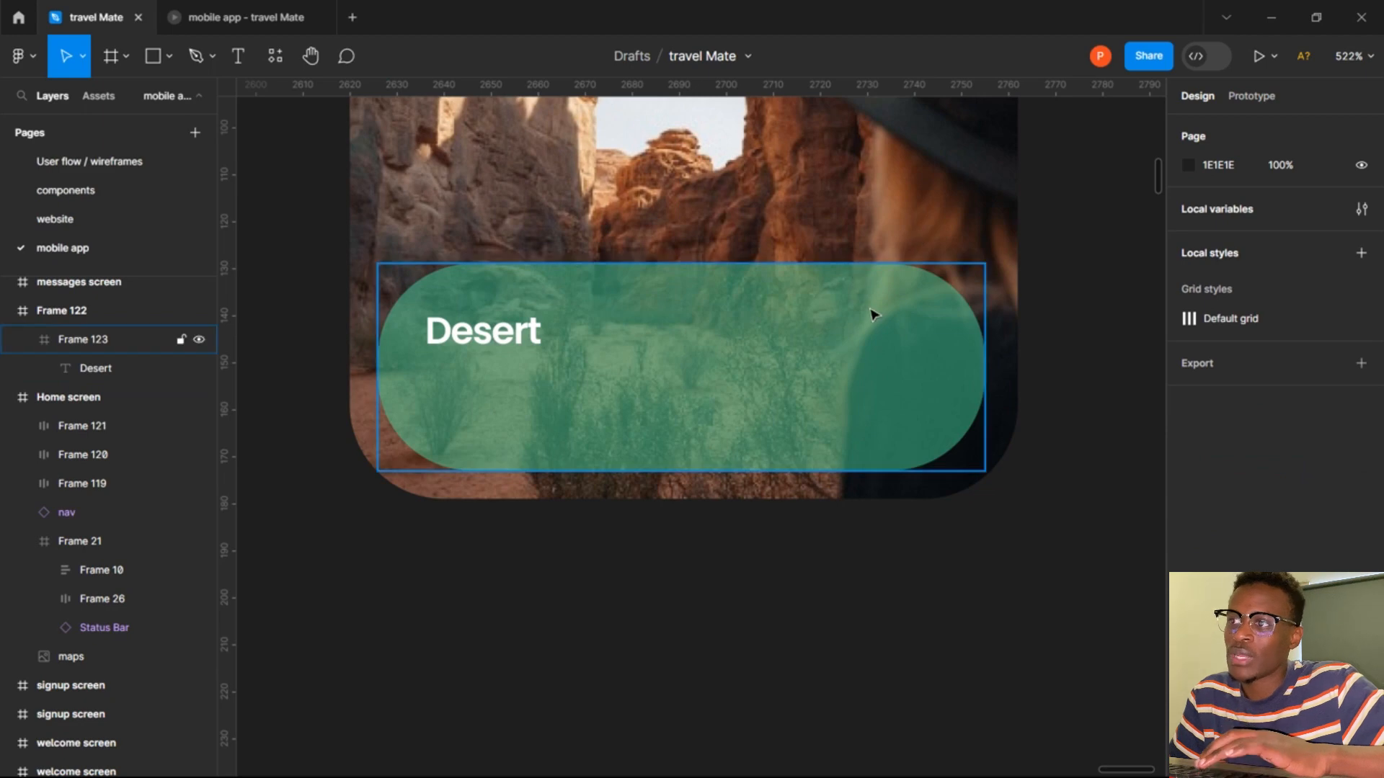
Set the Desert title in the green panel to Bold and move it to X 12, Y 9.
{"action": "left_click", "coordinate": [793, 337]}
{"action": "left_click", "coordinate": [490, 342]}
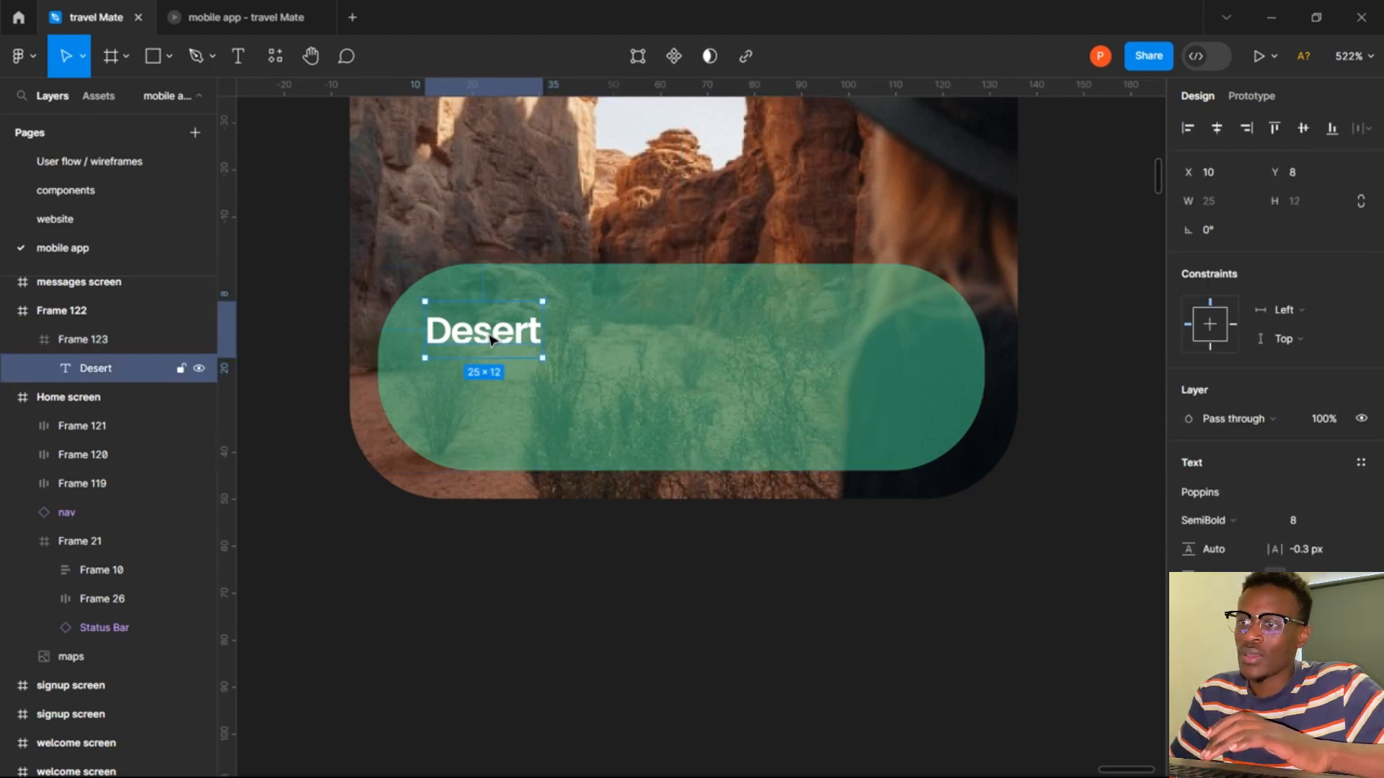
{"action": "left_click_drag", "start_coordinate": [489, 342], "coordinate": [497, 339]}
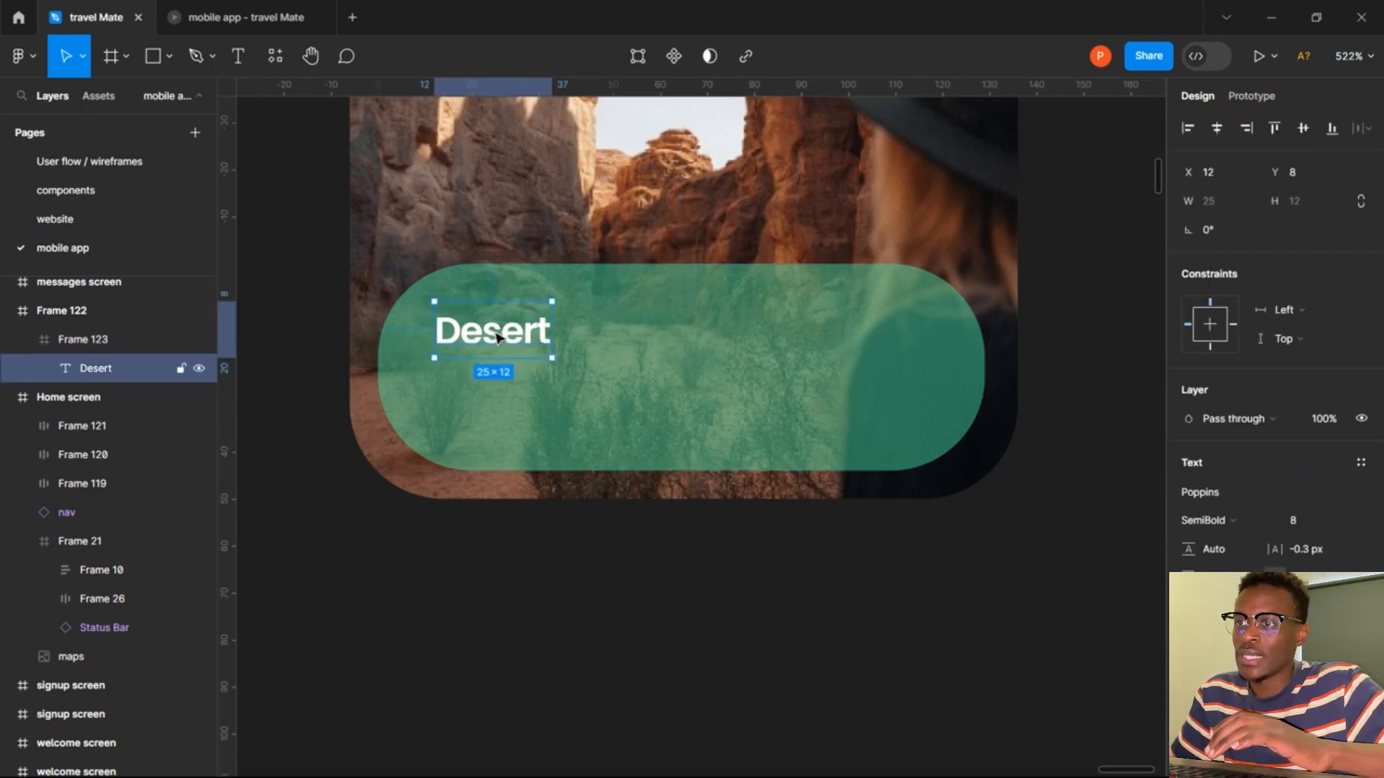
{"action": "left_click", "coordinate": [1225, 519]}
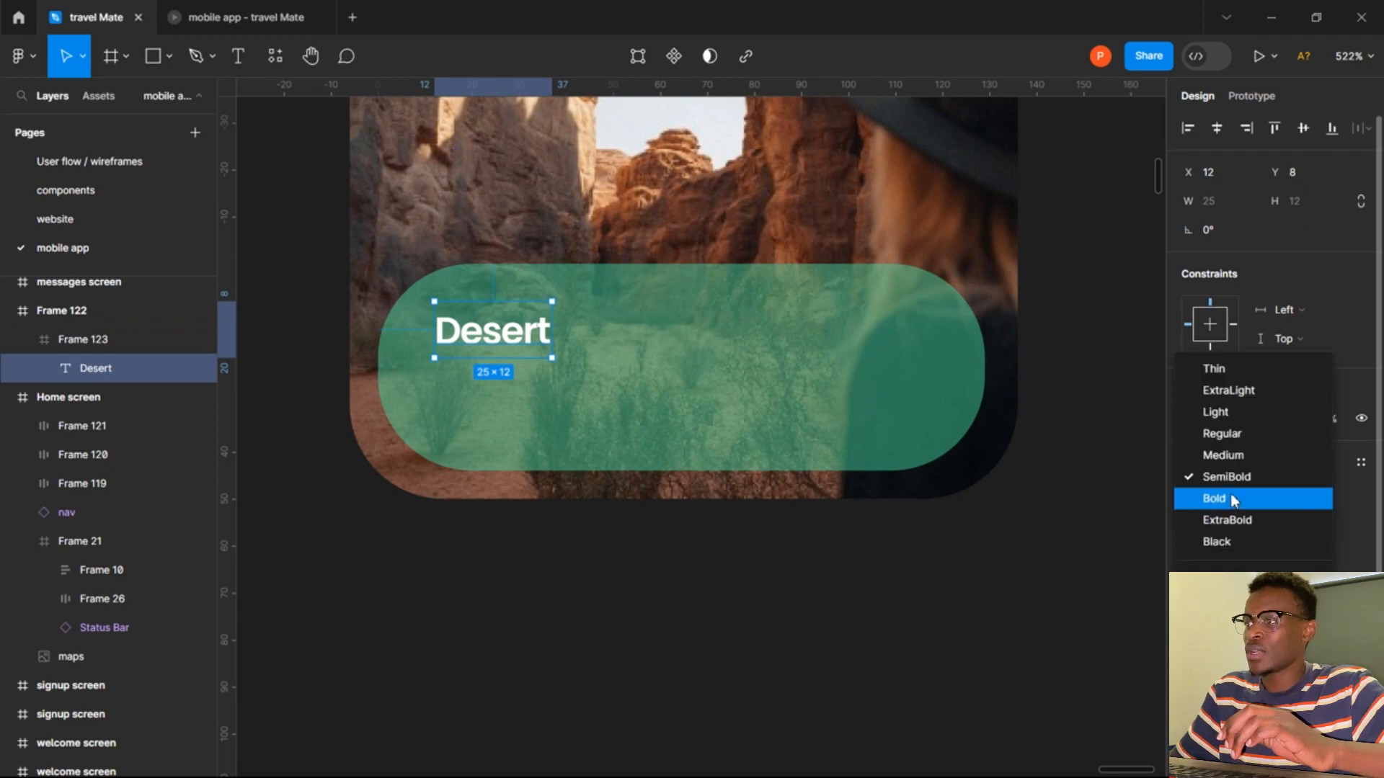
{"action": "left_click", "coordinate": [1231, 504]}
{"action": "left_click", "coordinate": [683, 377]}
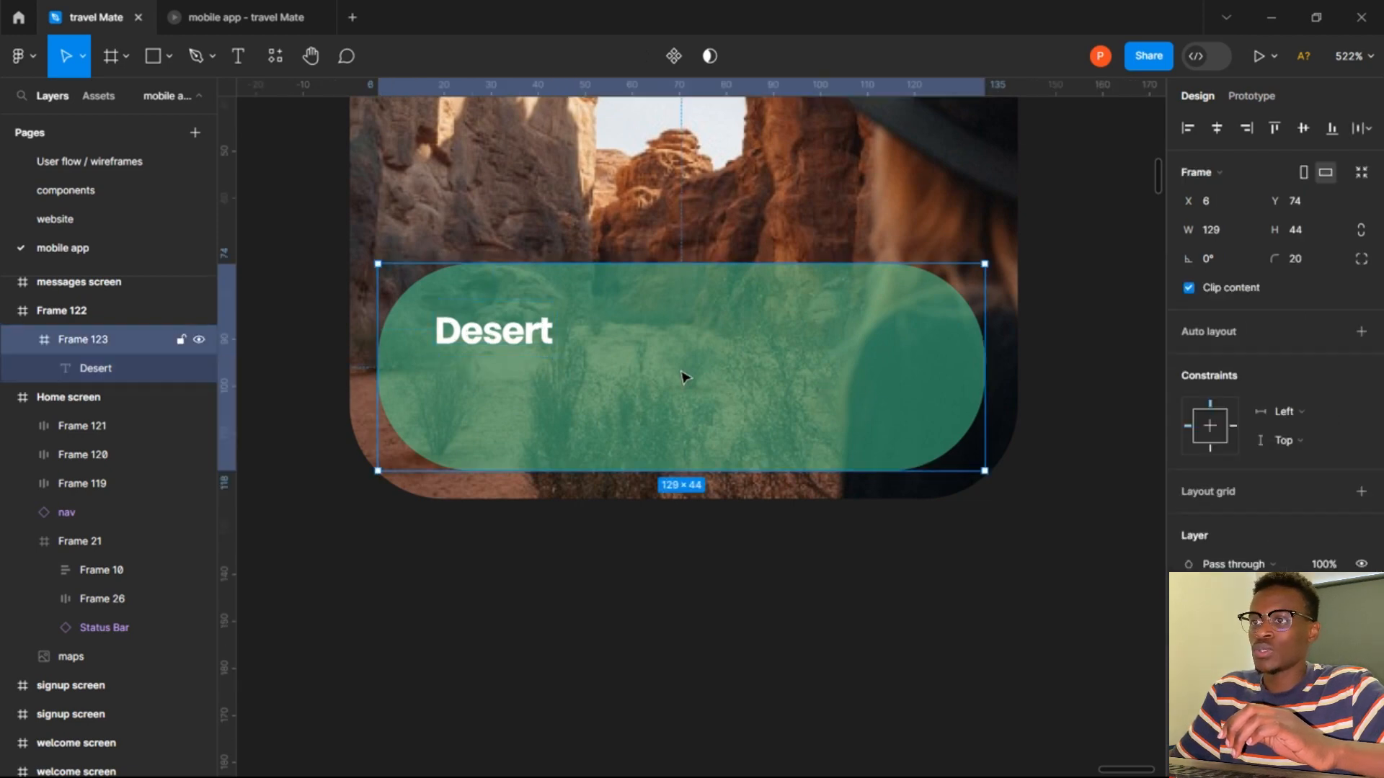
{"action": "left_click", "coordinate": [534, 348]}
{"action": "left_click_drag", "start_coordinate": [534, 347], "coordinate": [530, 336]}
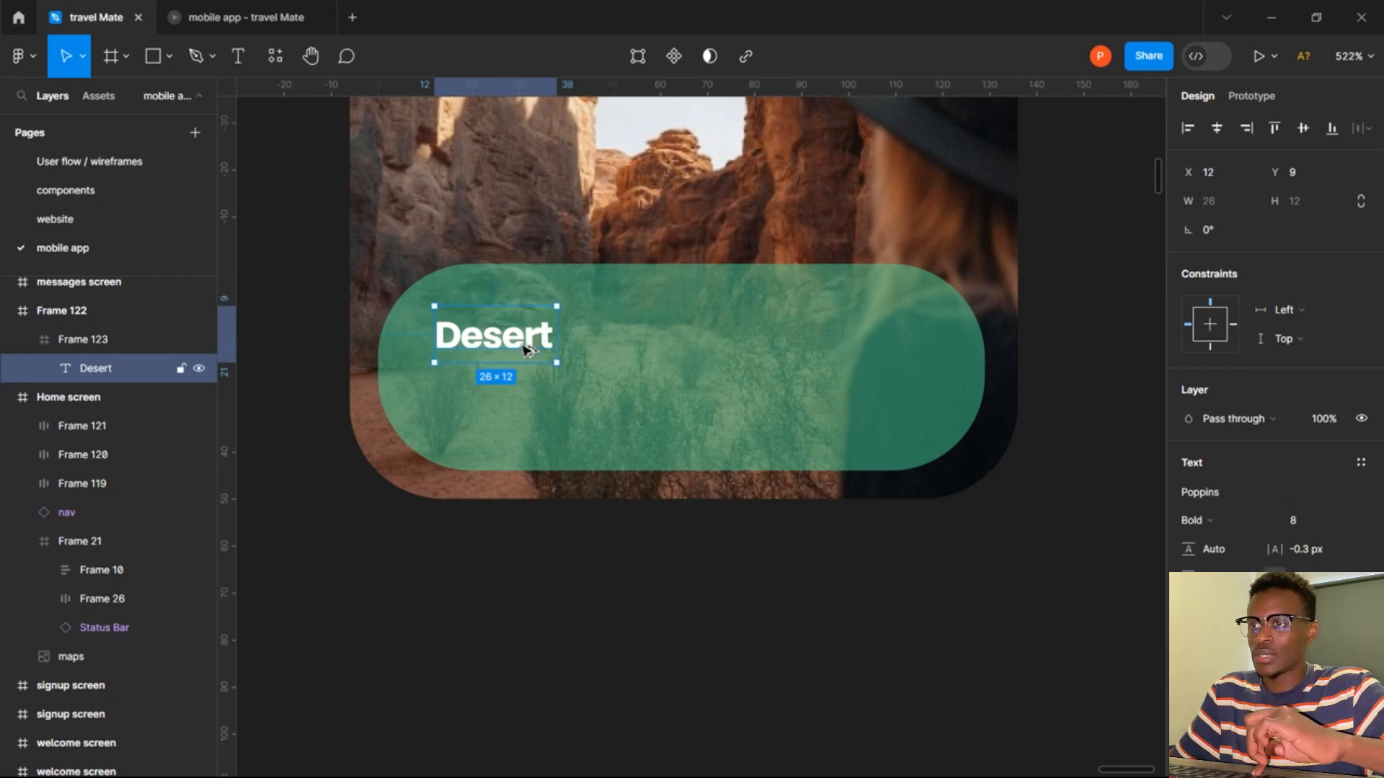
Duplicate the Desert title directly below itself at Y 22 and set the copy to Medium weight, size 5.
{"action": "left_click_drag", "start_coordinate": [532, 334], "coordinate": [528, 399]}
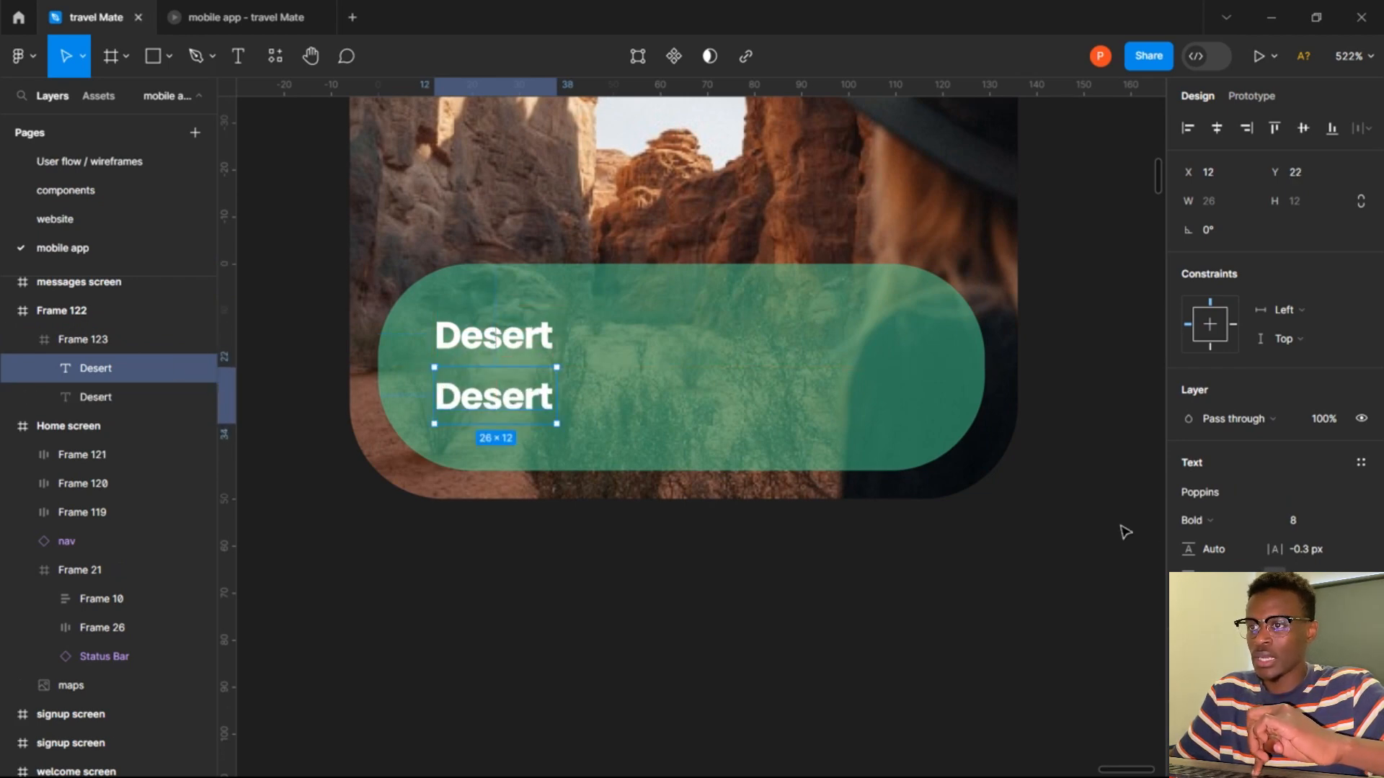
{"action": "left_click", "coordinate": [1193, 520]}
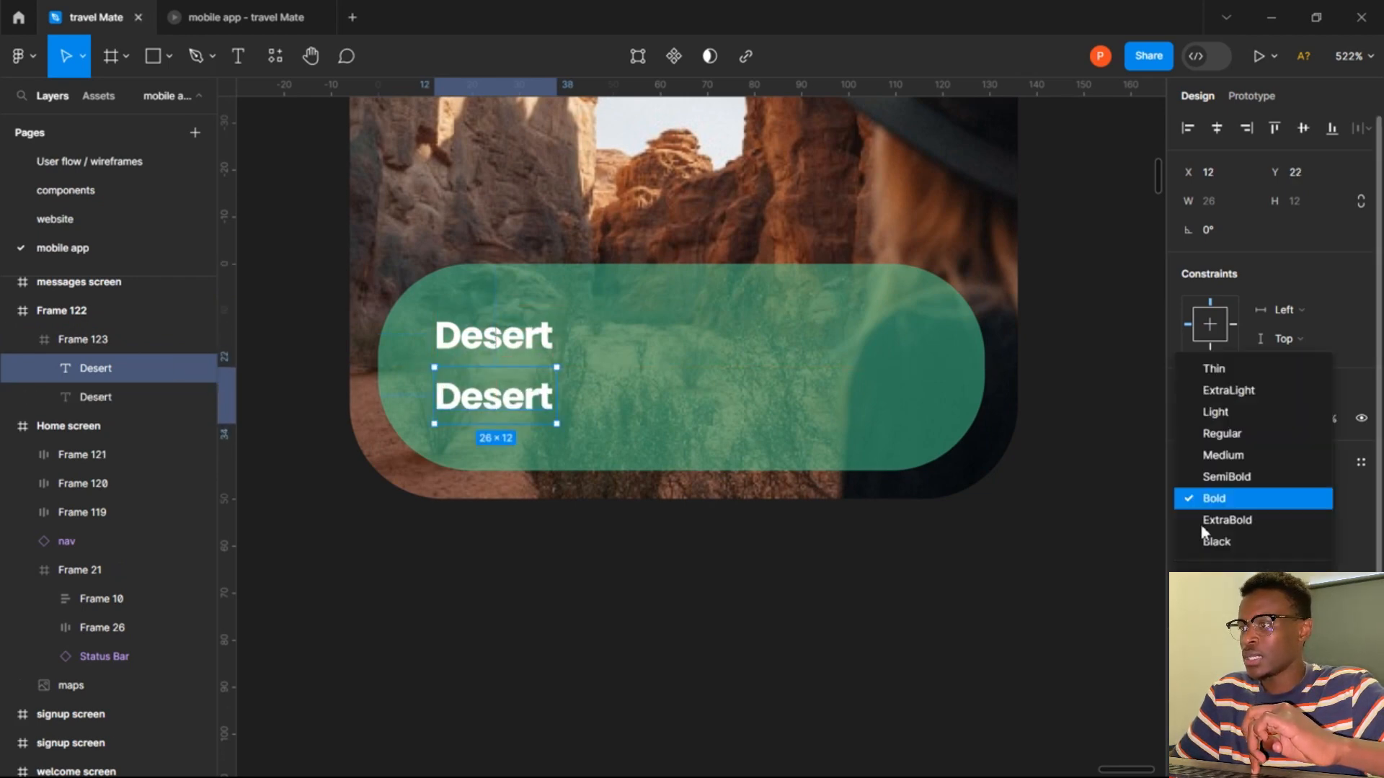
{"action": "left_click", "coordinate": [1223, 456]}
{"action": "left_click", "coordinate": [1299, 522]}
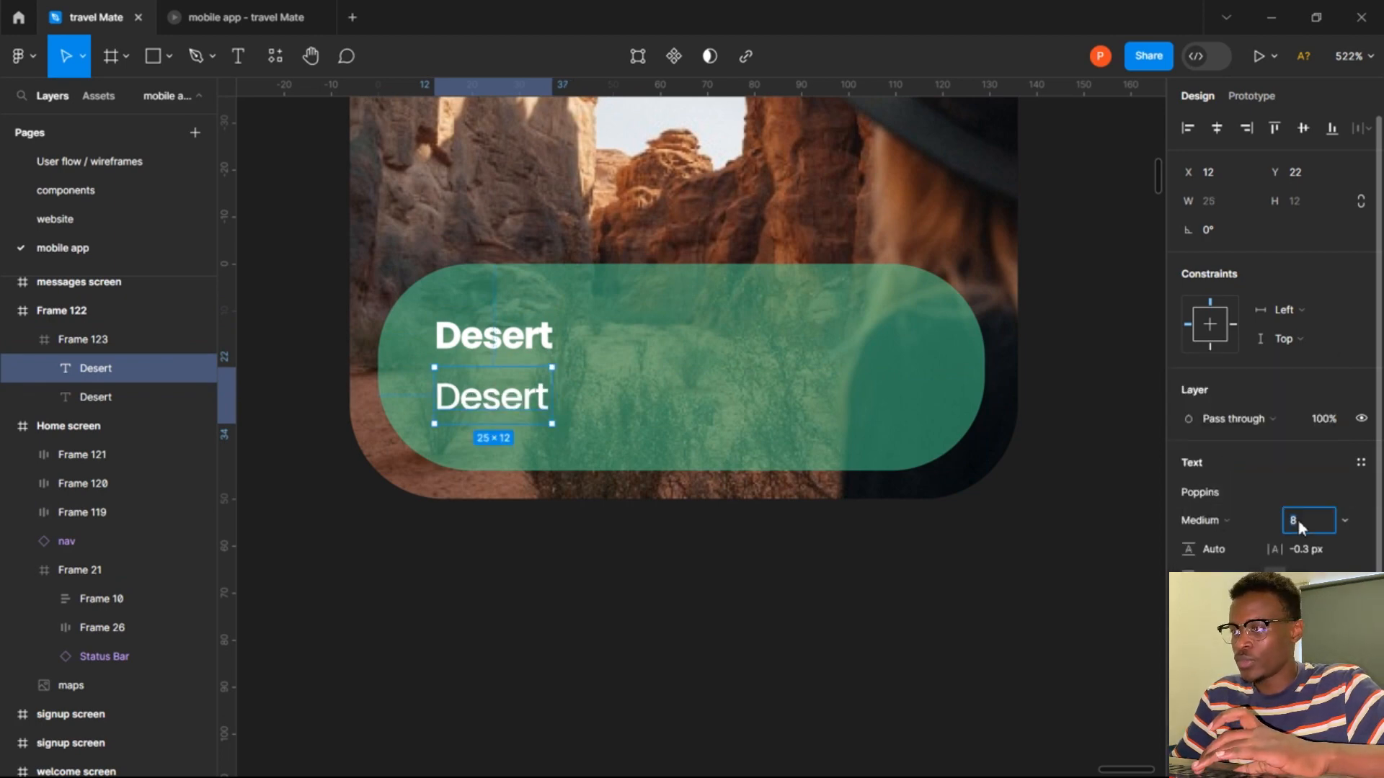
{"action": "type", "text": "5"}
{"action": "key", "text": "Return"}
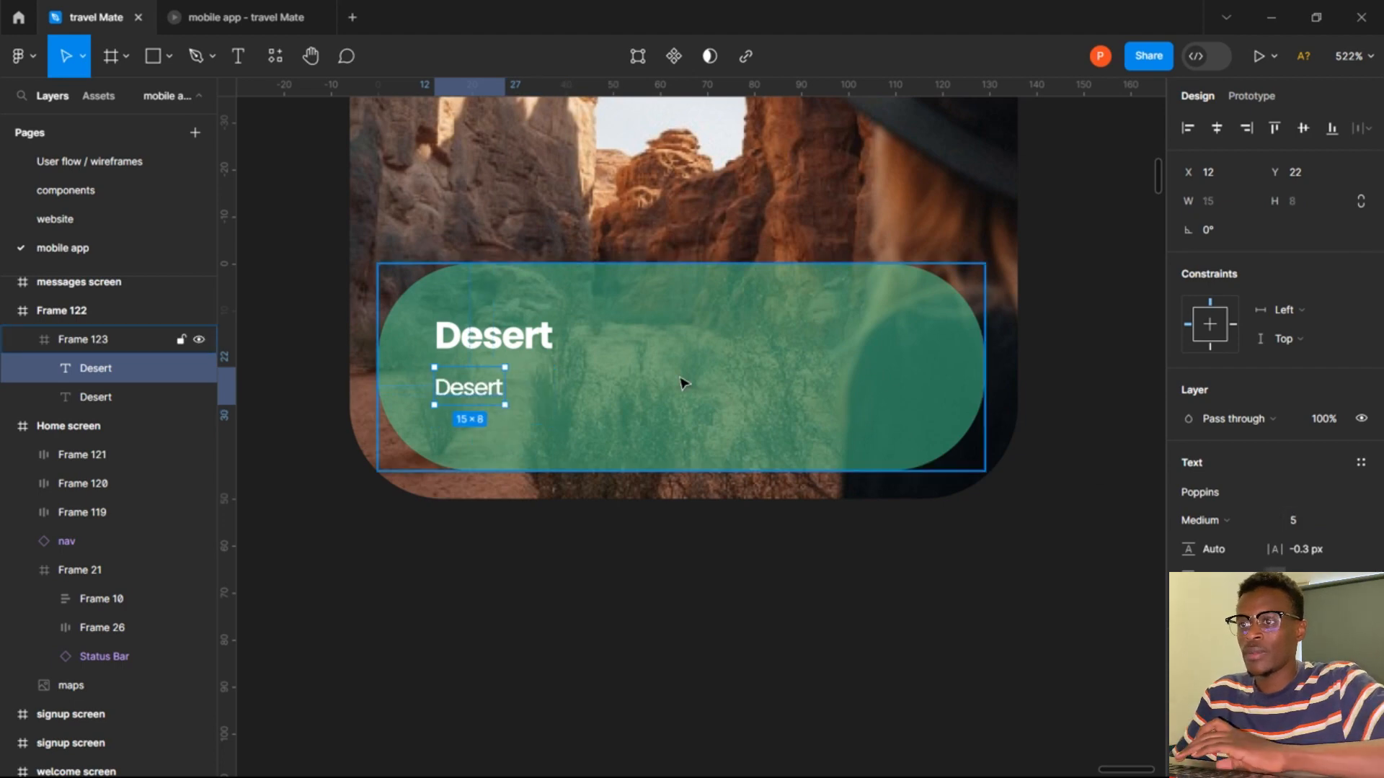
Reposition the two Desert texts lower in the panel with a tighter gap, placing the smaller one at Y 24.
{"action": "left_click", "coordinate": [523, 347]}
{"action": "left_click_drag", "start_coordinate": [523, 347], "coordinate": [524, 340]}
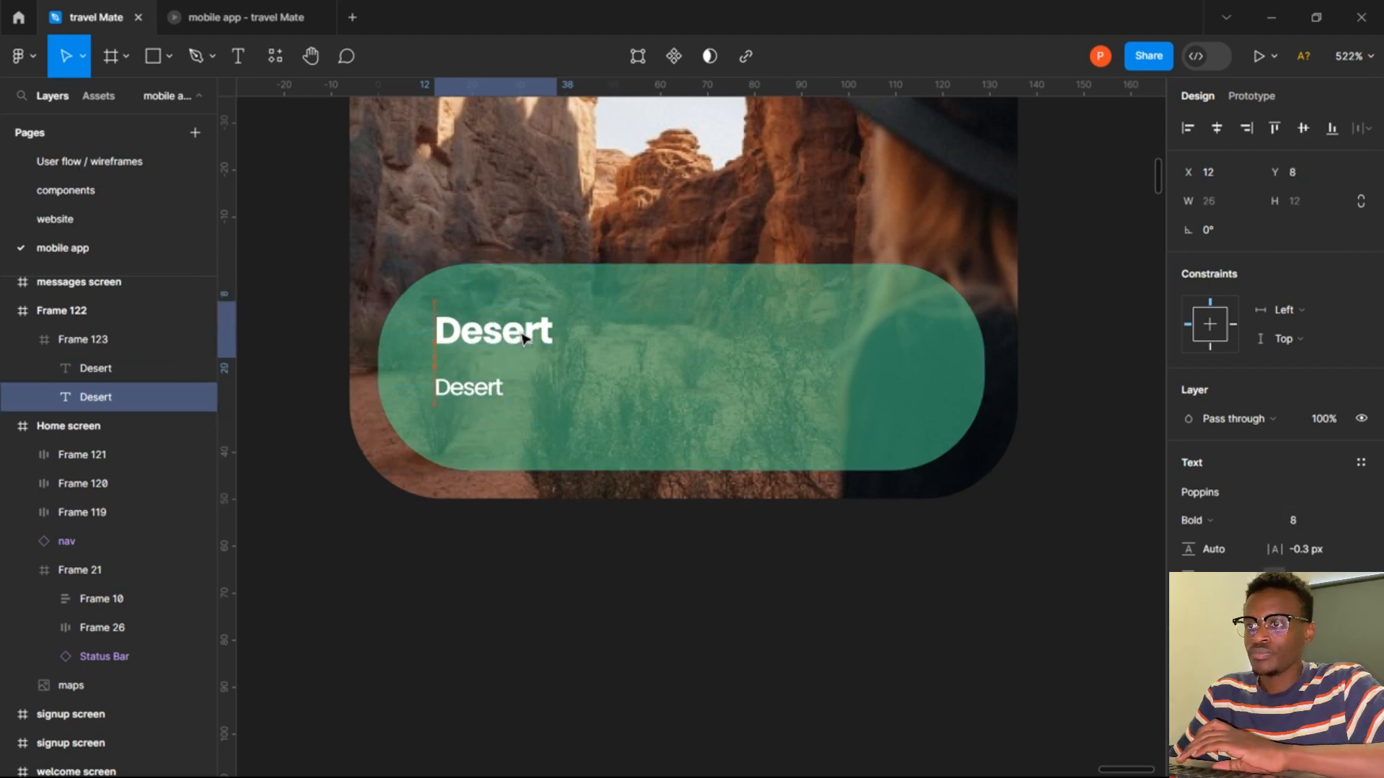
{"action": "left_click", "coordinate": [493, 388]}
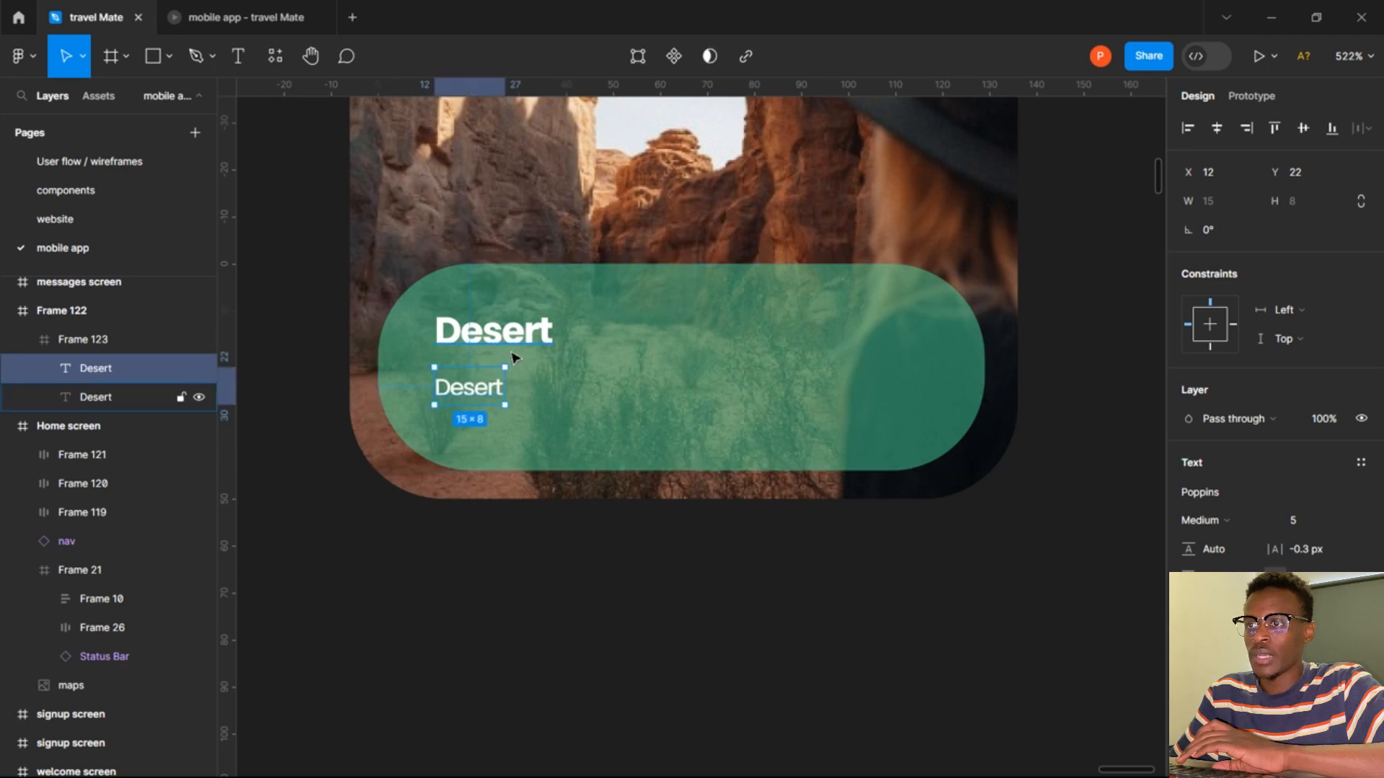
{"action": "left_click", "coordinate": [508, 353]}
{"action": "left_click", "coordinate": [496, 389], "text": "shift"}
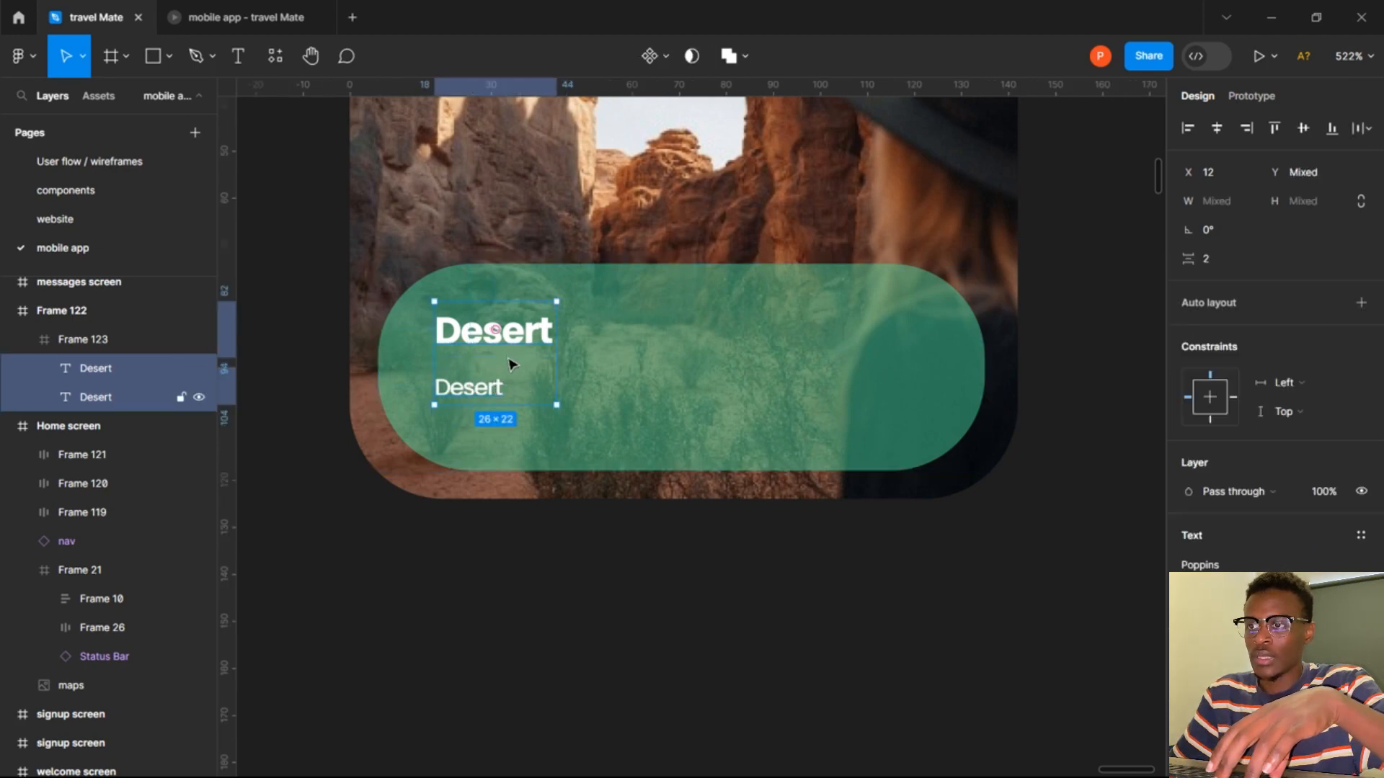
{"action": "left_click_drag", "start_coordinate": [511, 364], "coordinate": [499, 397]}
{"action": "left_click", "coordinate": [531, 391]}
Replace the smaller text with "This Desert Is One Of The Amazing Desert In The World" and narrow its text box to 106 wide.
{"action": "double_click", "coordinate": [504, 396]}
{"action": "double_click", "coordinate": [499, 397]}
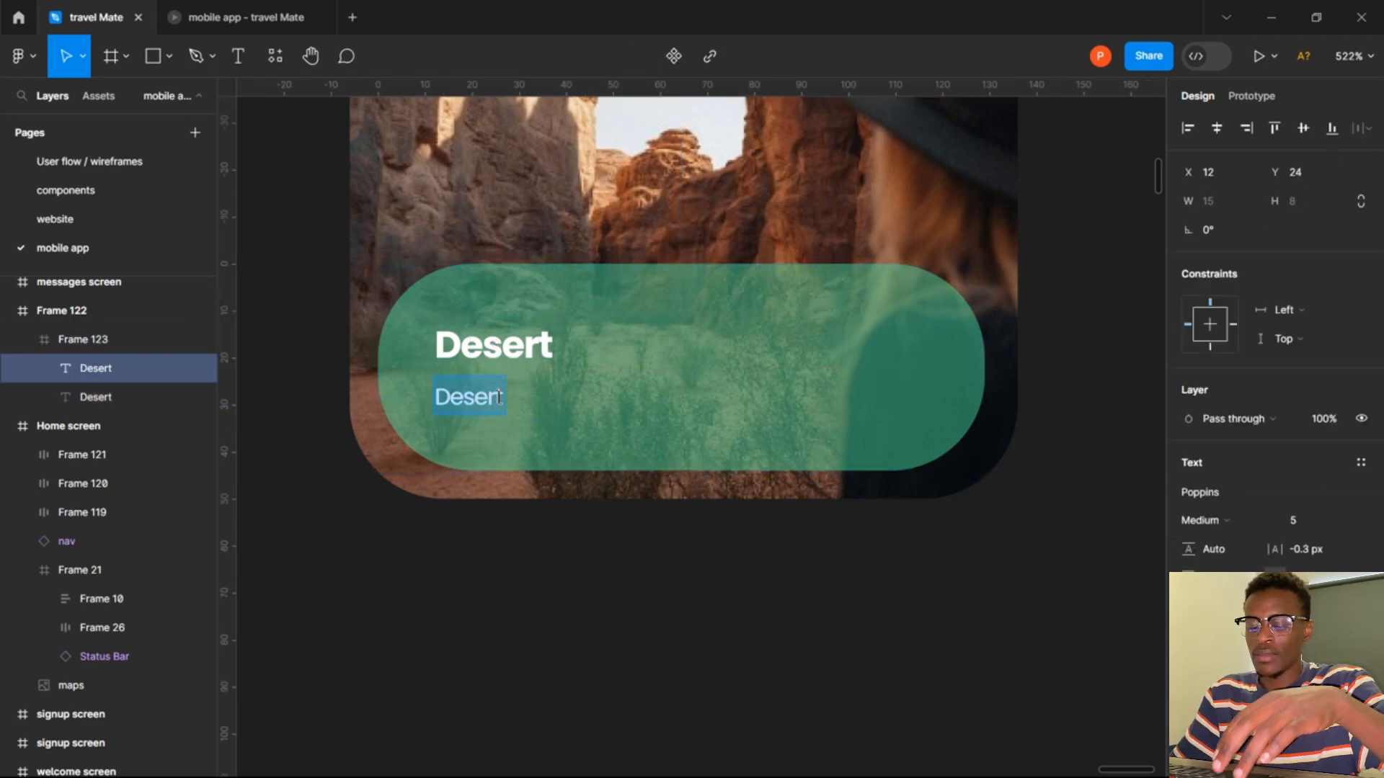
{"action": "type", "text": "Th"}
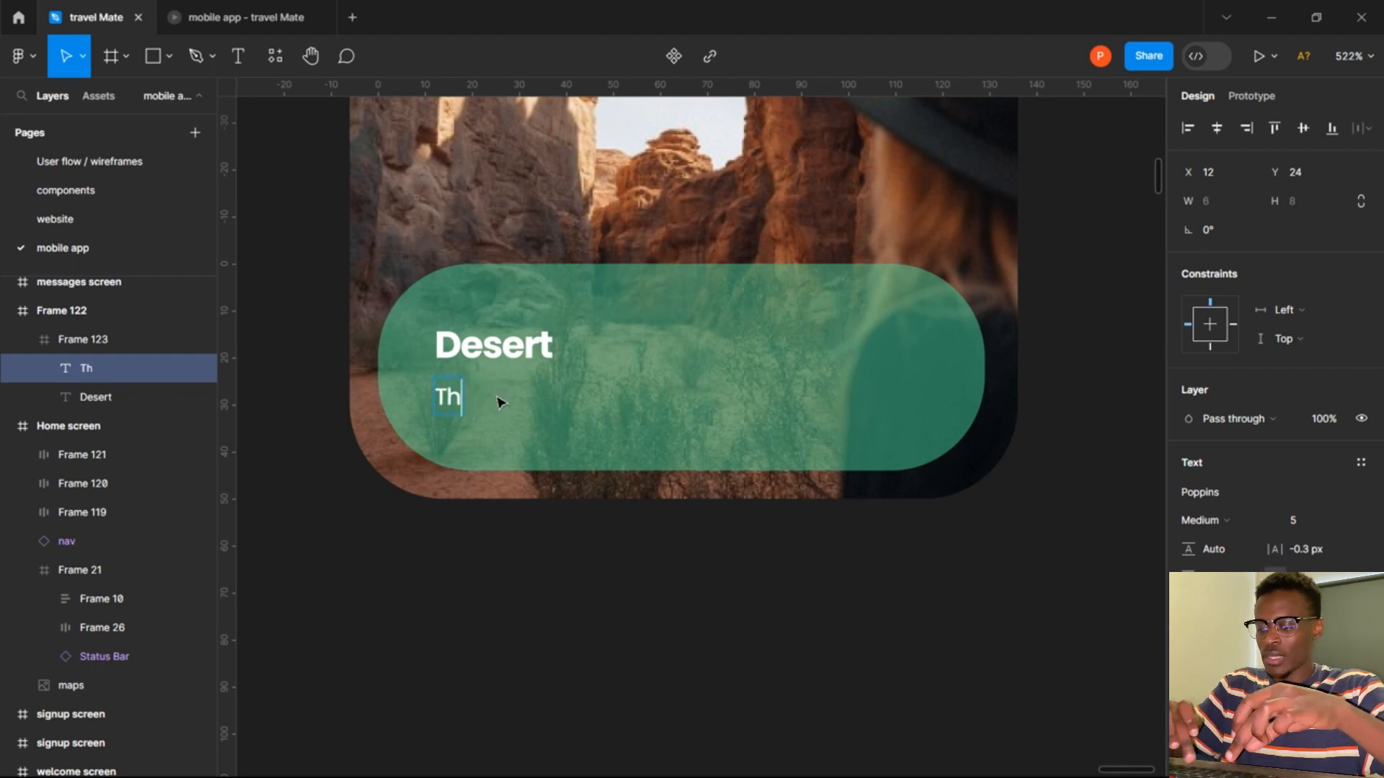
{"action": "type", "text": "is Deser"}
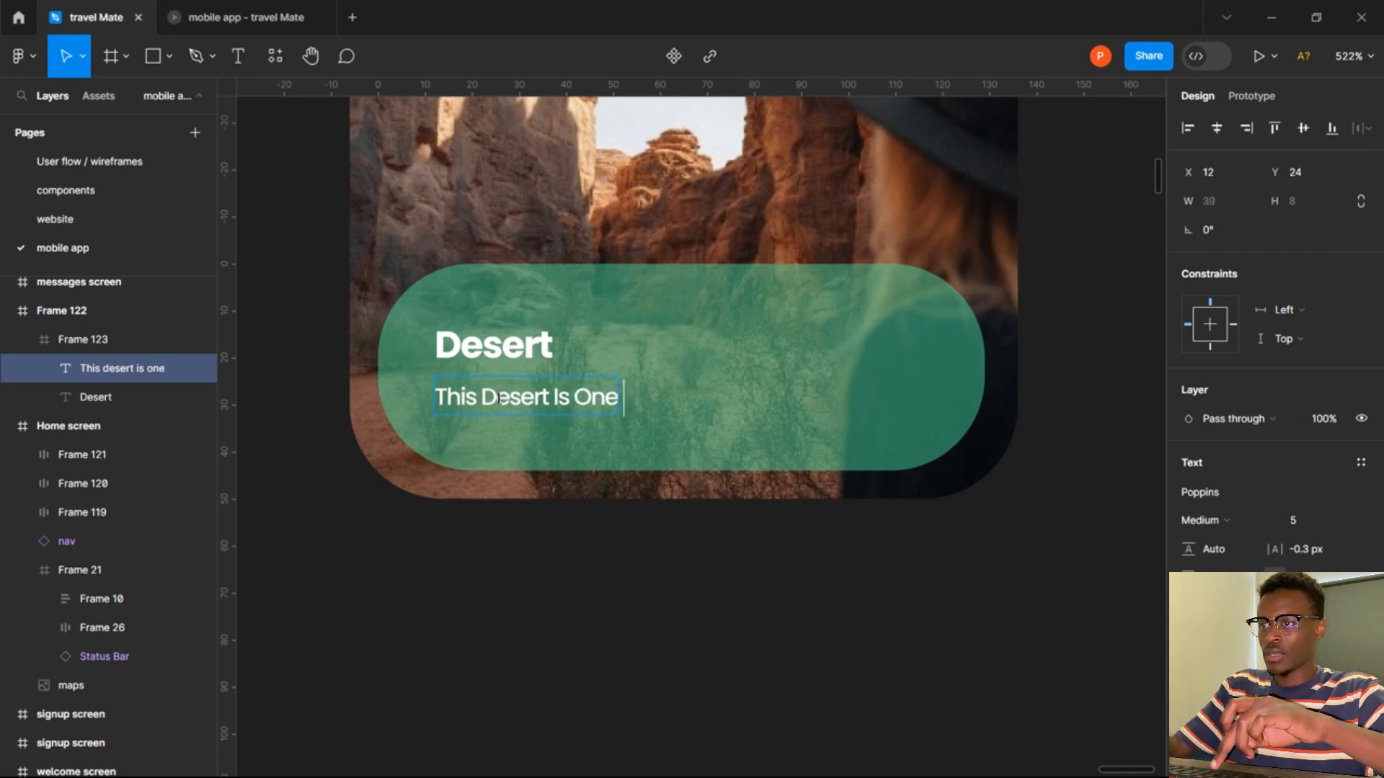
{"action": "type", "text": "t Is One Of The "}
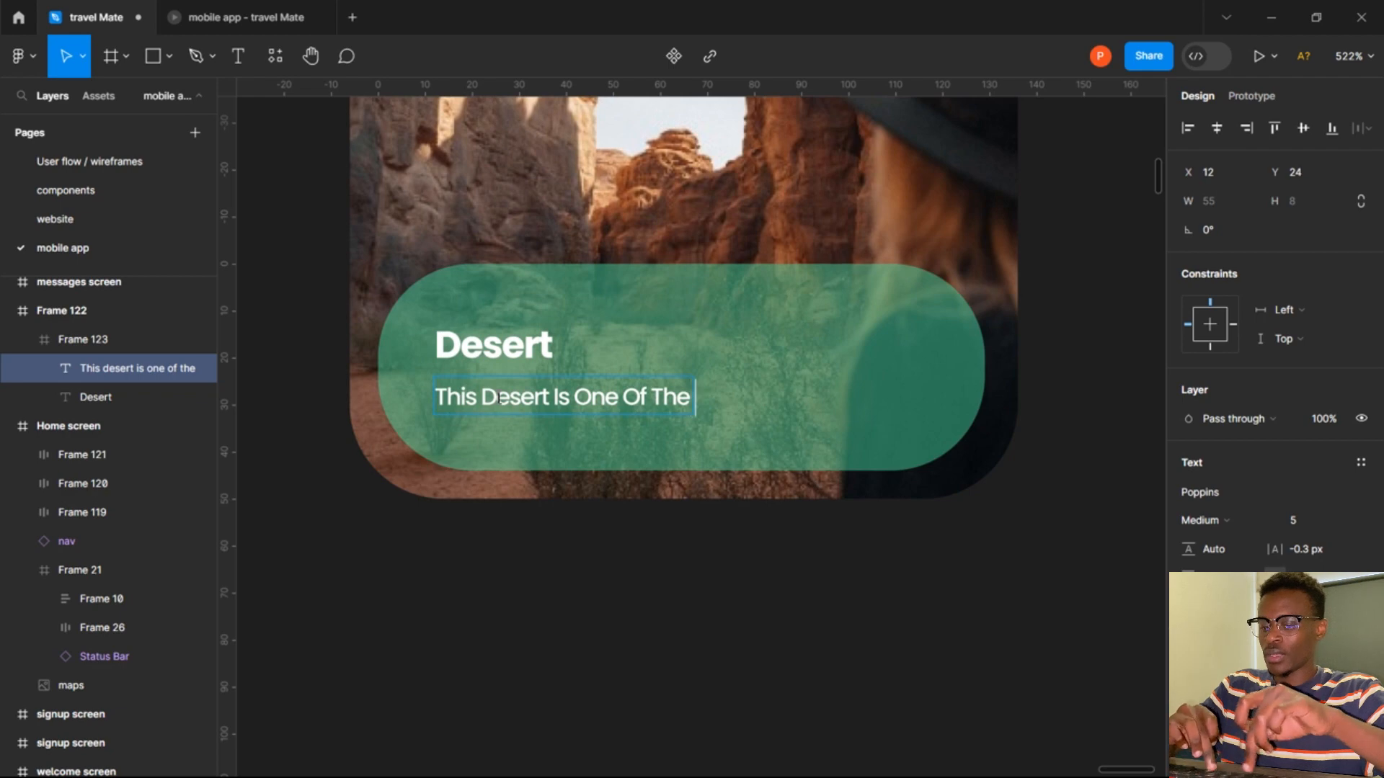
{"action": "type", "text": "Amazing "}
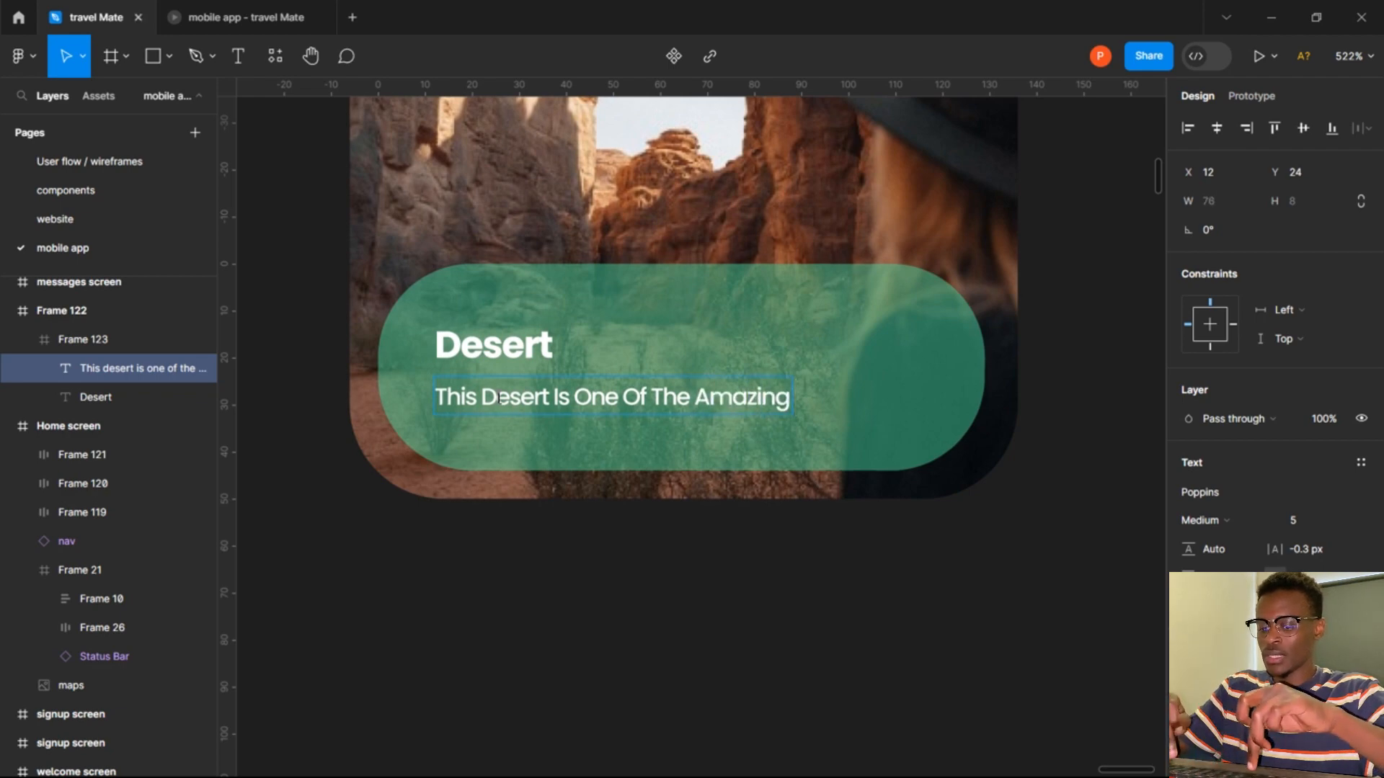
{"action": "type", "text": "Desert"}
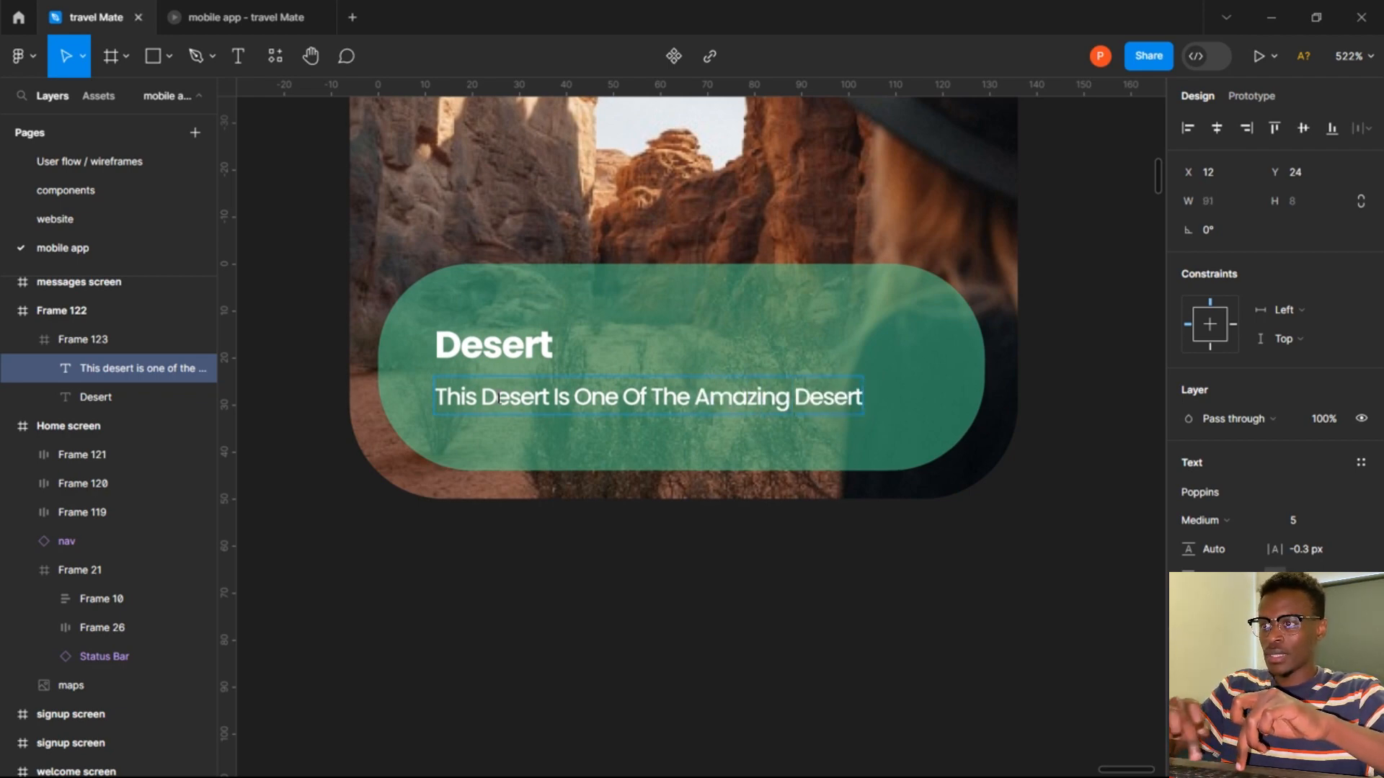
{"action": "type", "text": " In The"}
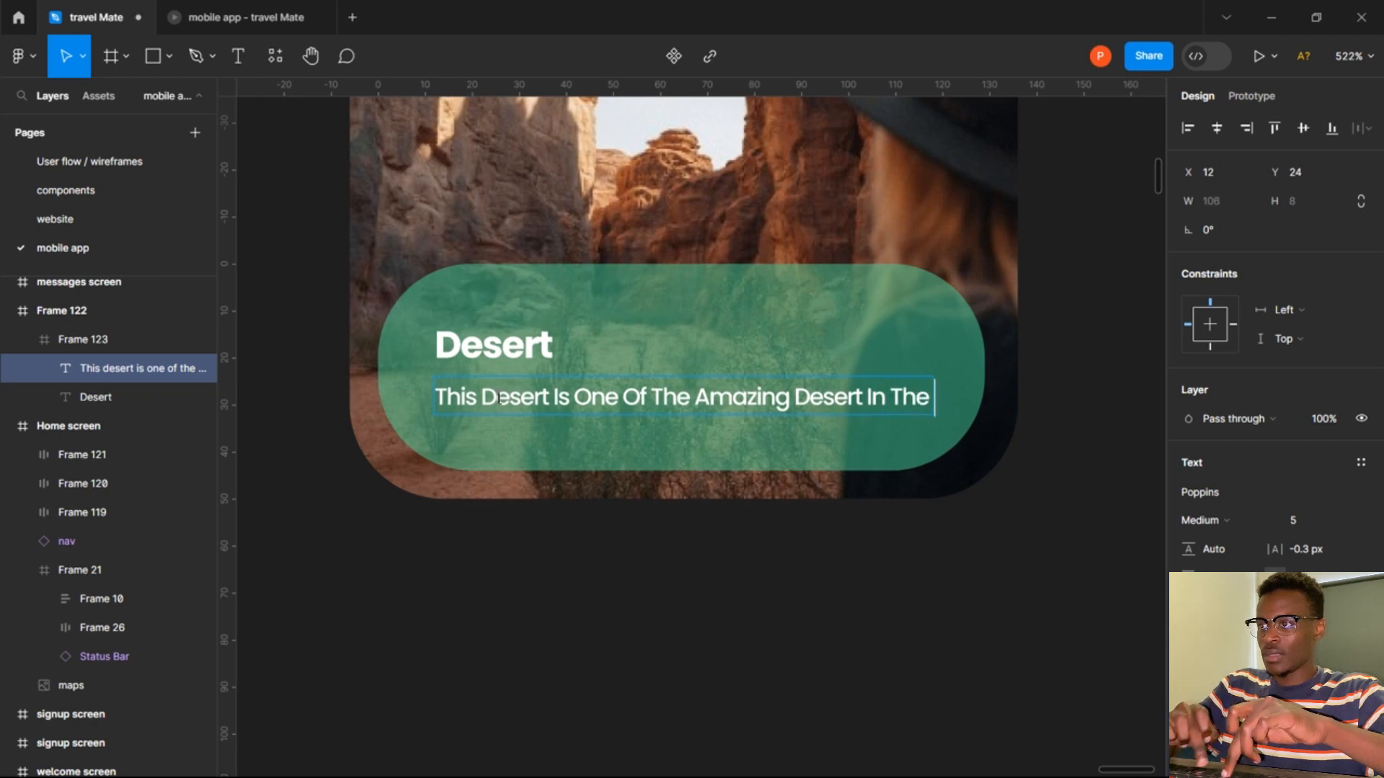
{"action": "type", "text": " Worl"}
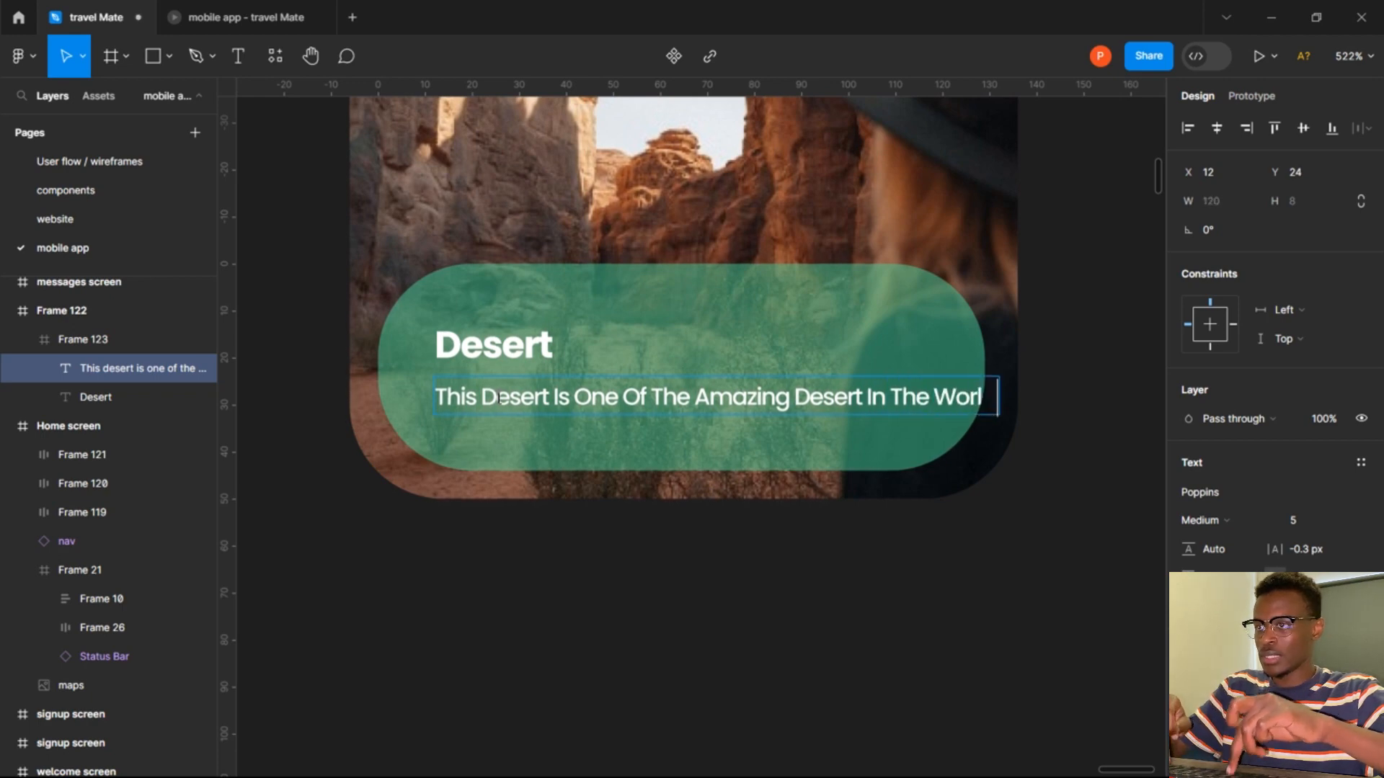
{"action": "key", "text": "Escape"}
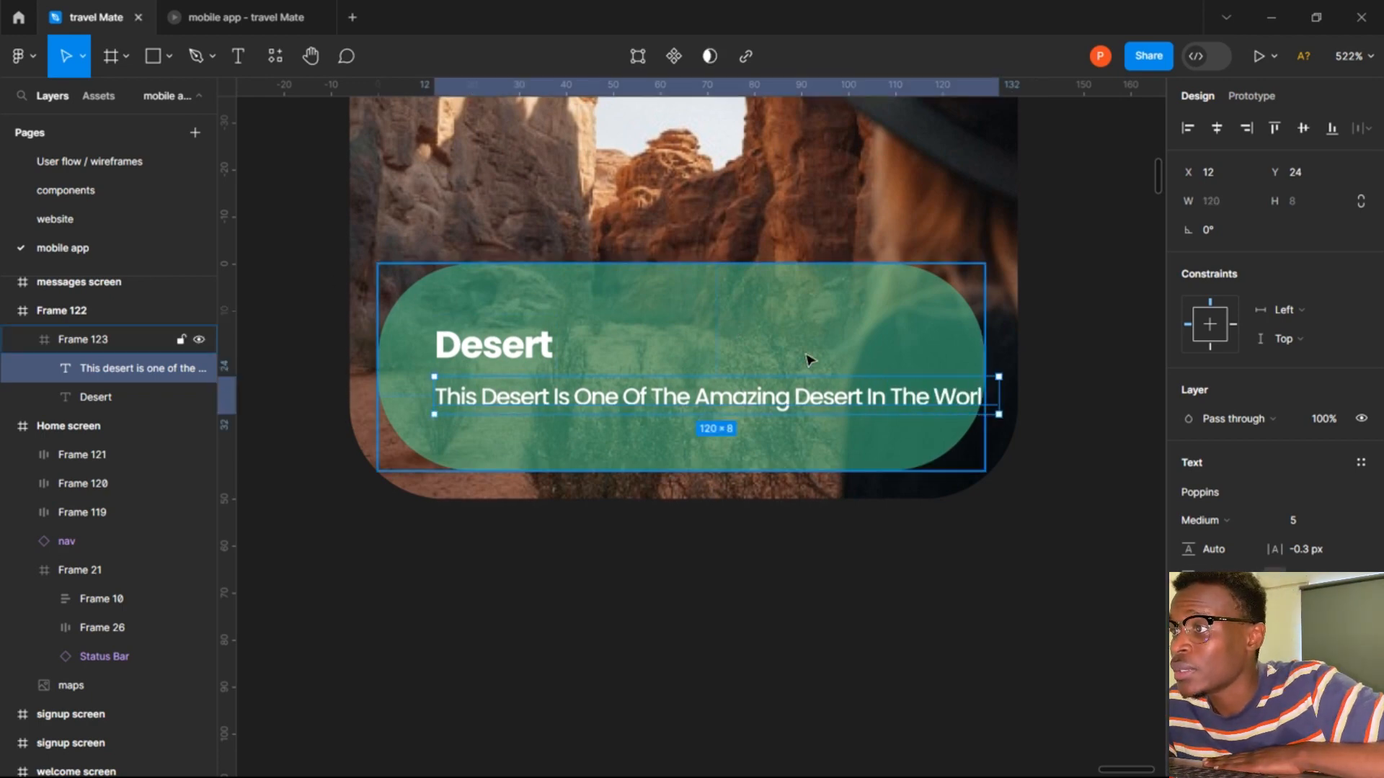
{"action": "left_click_drag", "start_coordinate": [1000, 392], "coordinate": [935, 380]}
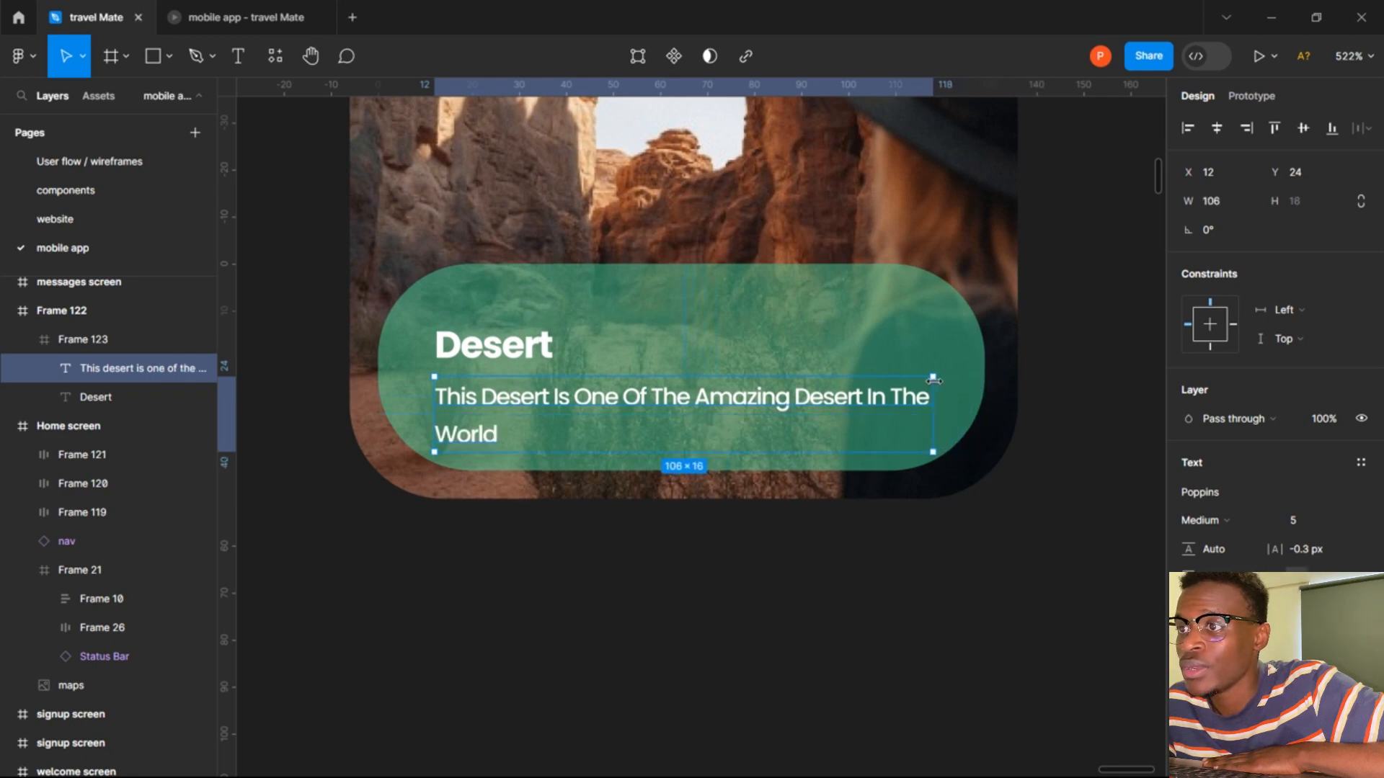
{"action": "left_click", "coordinate": [612, 531]}
Move the Desert title and its description together up 4 px in the green panel, bringing the title to Y 7.
{"action": "left_click", "coordinate": [582, 419]}
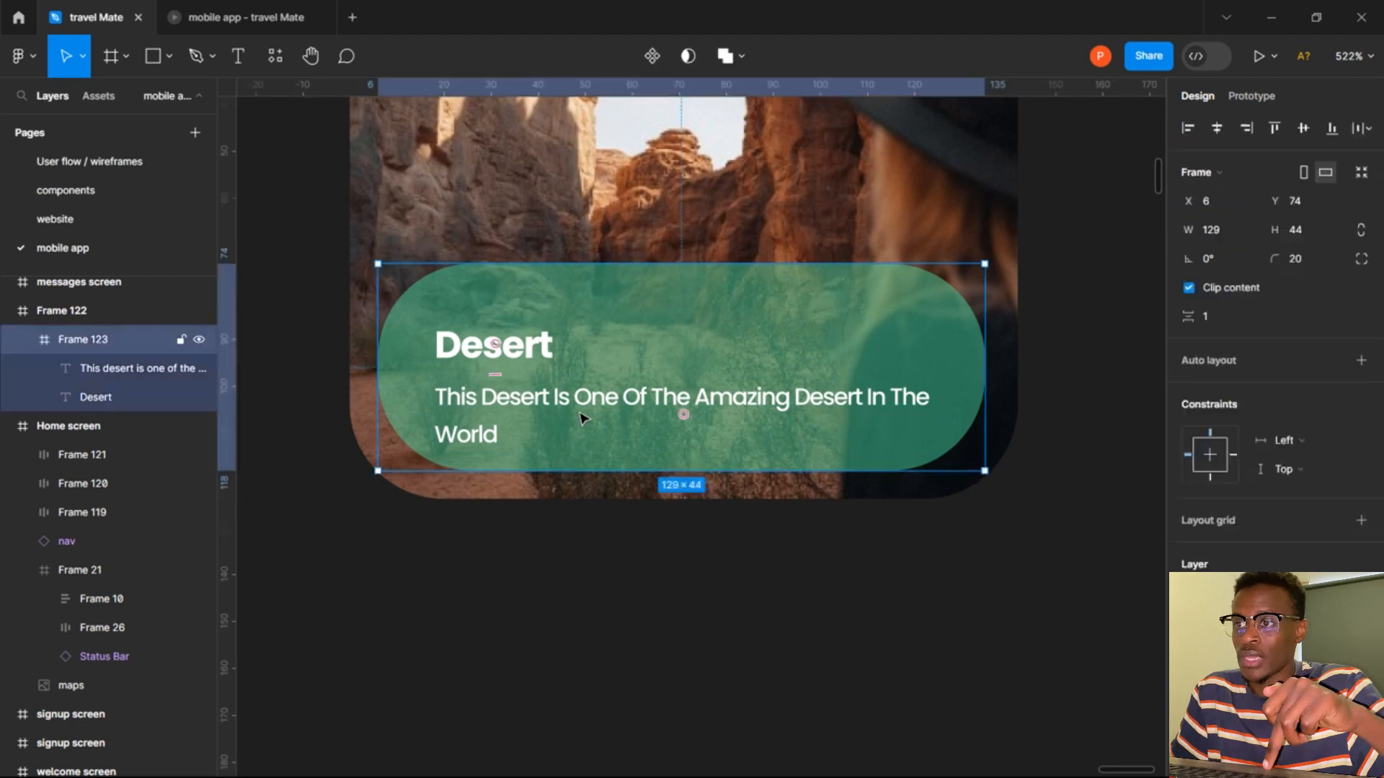
{"action": "double_click", "coordinate": [583, 417]}
{"action": "left_click", "coordinate": [530, 351], "text": "shift"}
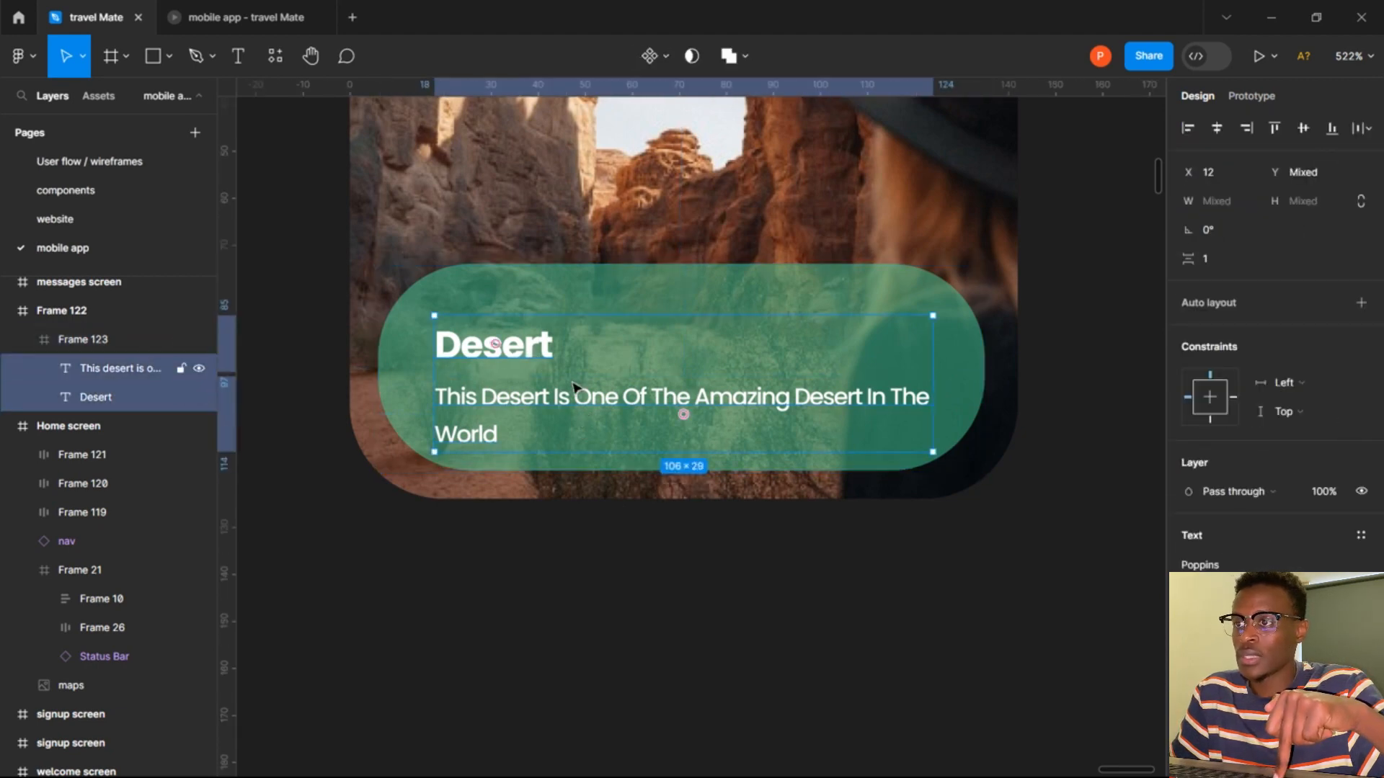
{"action": "key", "text": "Up"}
{"action": "key", "text": "Up"}
{"action": "key", "text": "Up"}
{"action": "key", "text": "Up"}
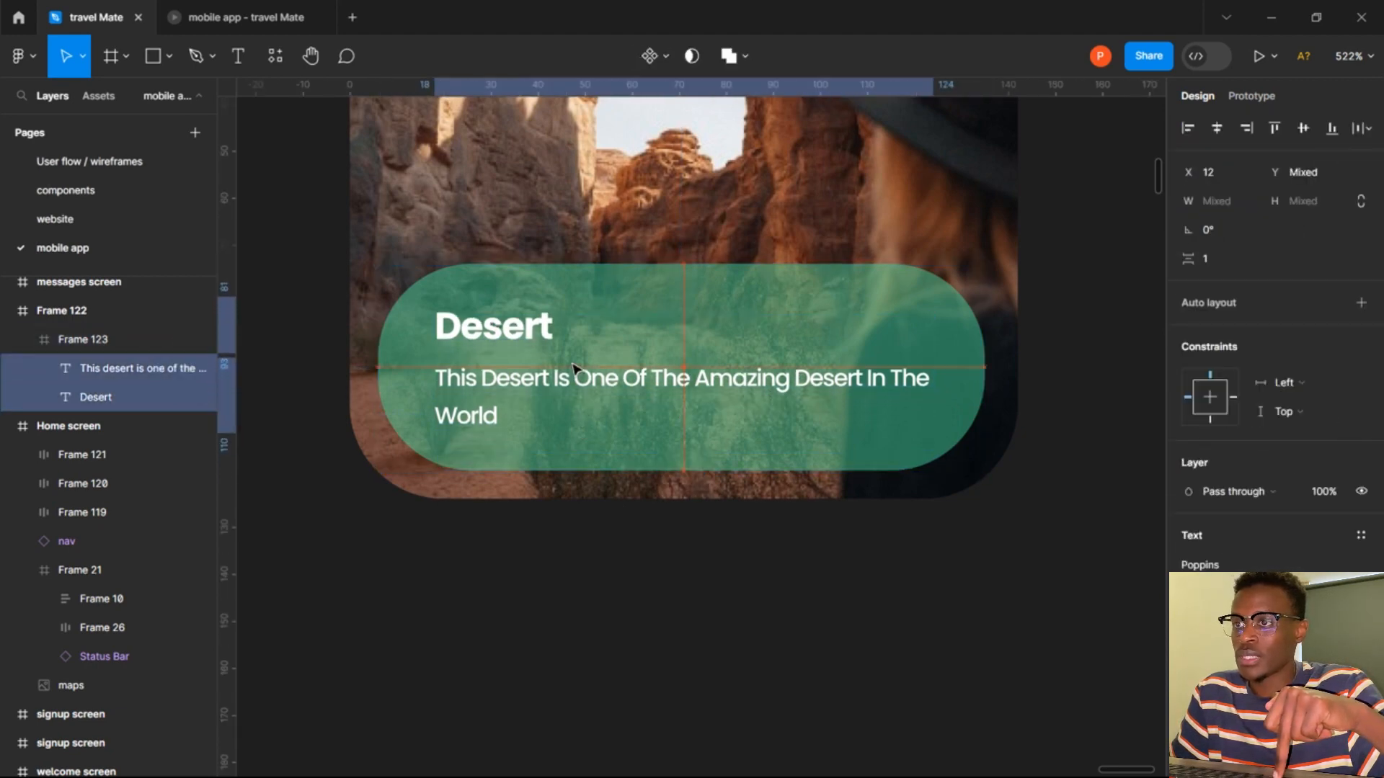
{"action": "left_click", "coordinate": [499, 339]}
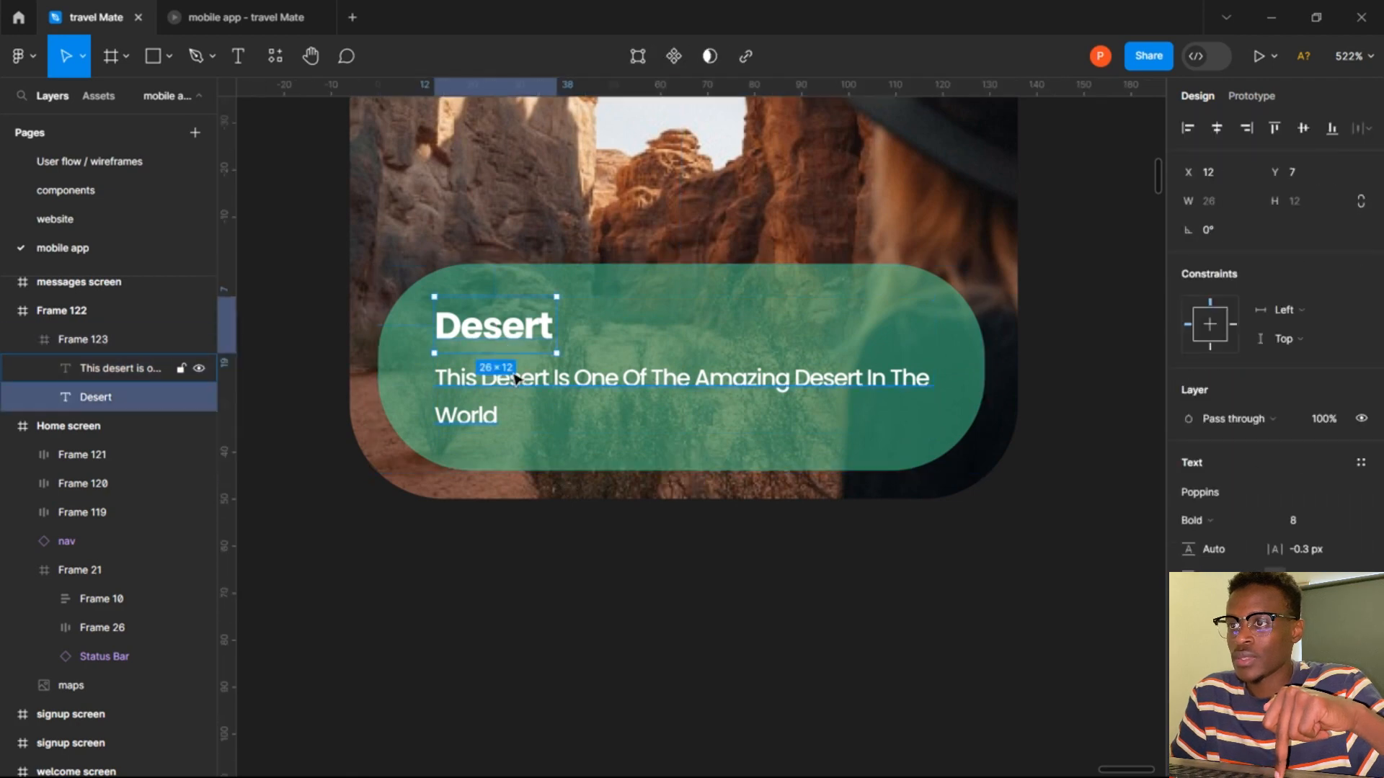
Duplicate the description text beside the Desert heading and replace the copy's content with "12 km".
{"action": "left_click", "coordinate": [514, 377]}
{"action": "left_click_drag", "start_coordinate": [531, 395], "coordinate": [650, 329]}
{"action": "double_click", "coordinate": [649, 328]}
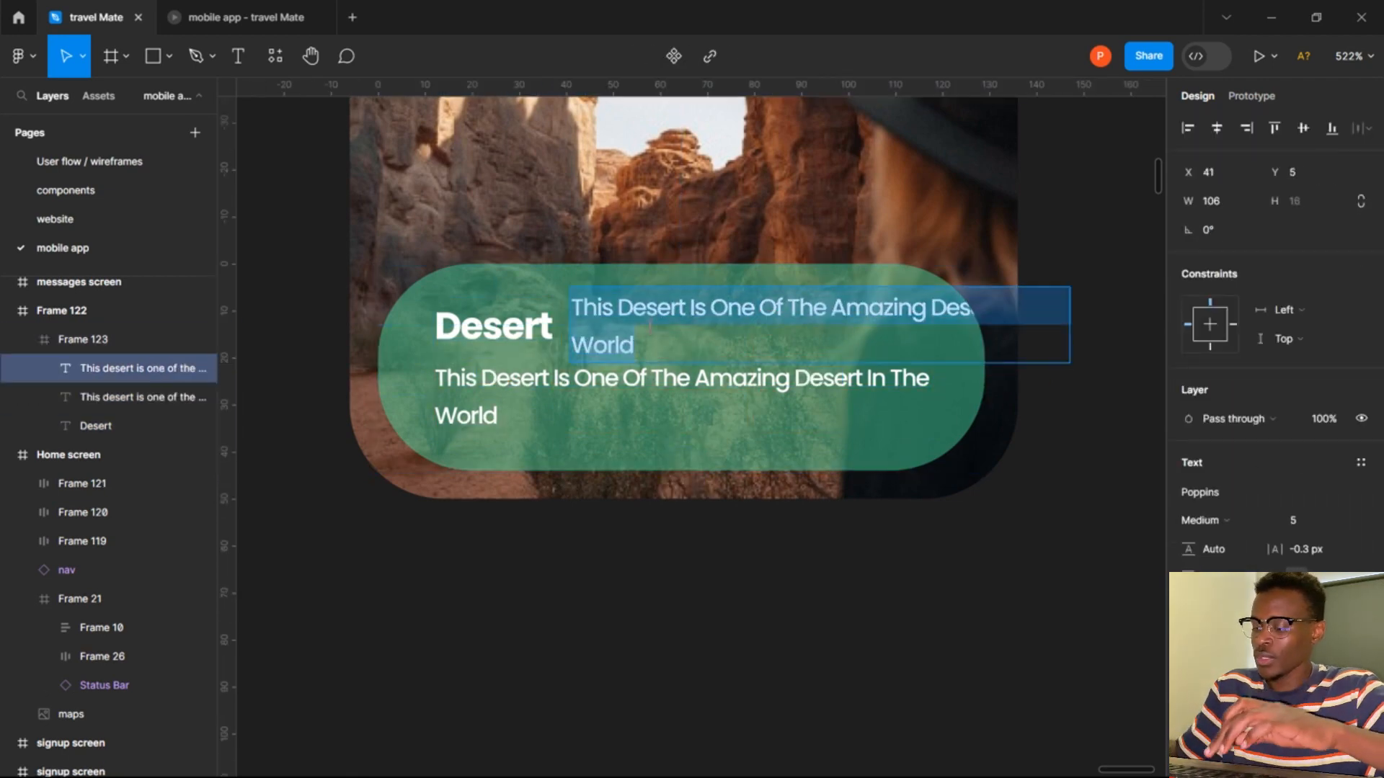
{"action": "key", "text": "BackSpace"}
{"action": "type", "text": "12"}
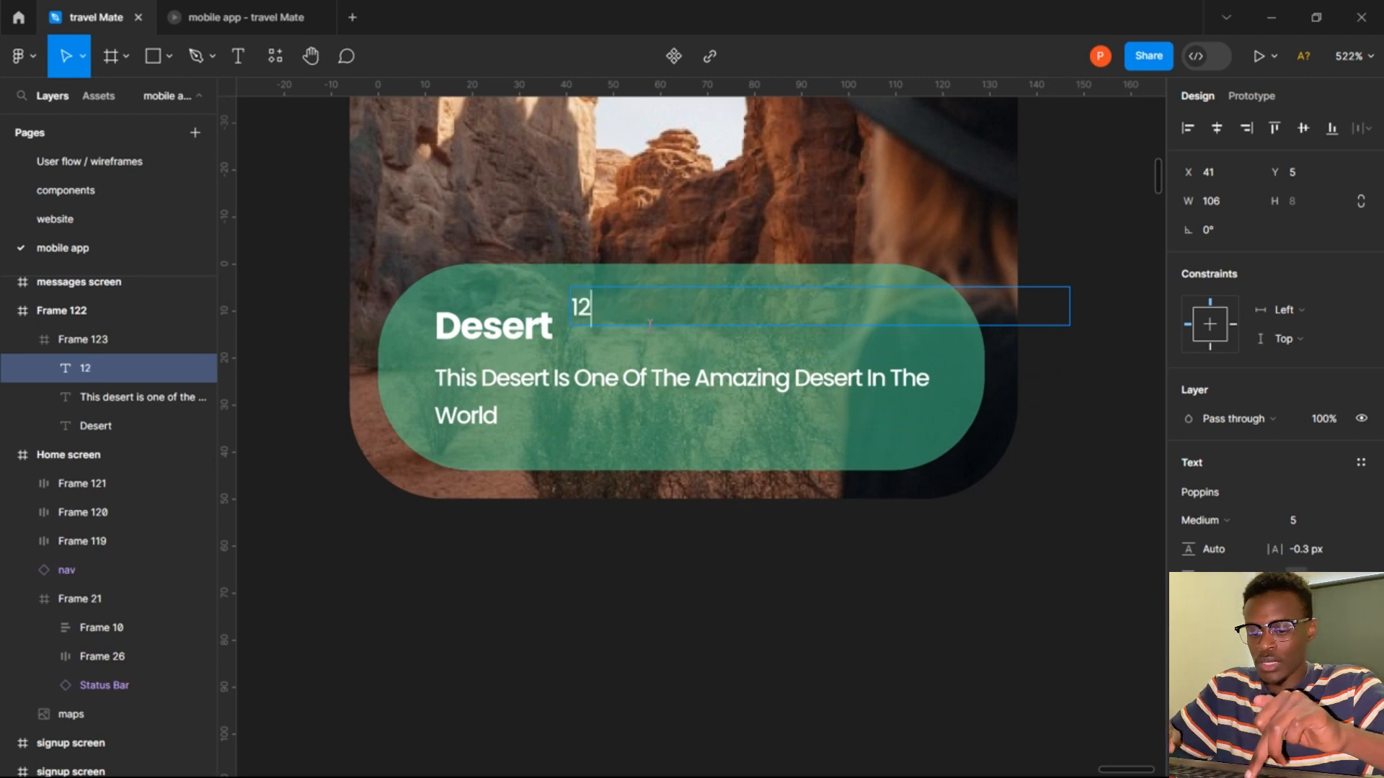
{"action": "type", "text": "km"}
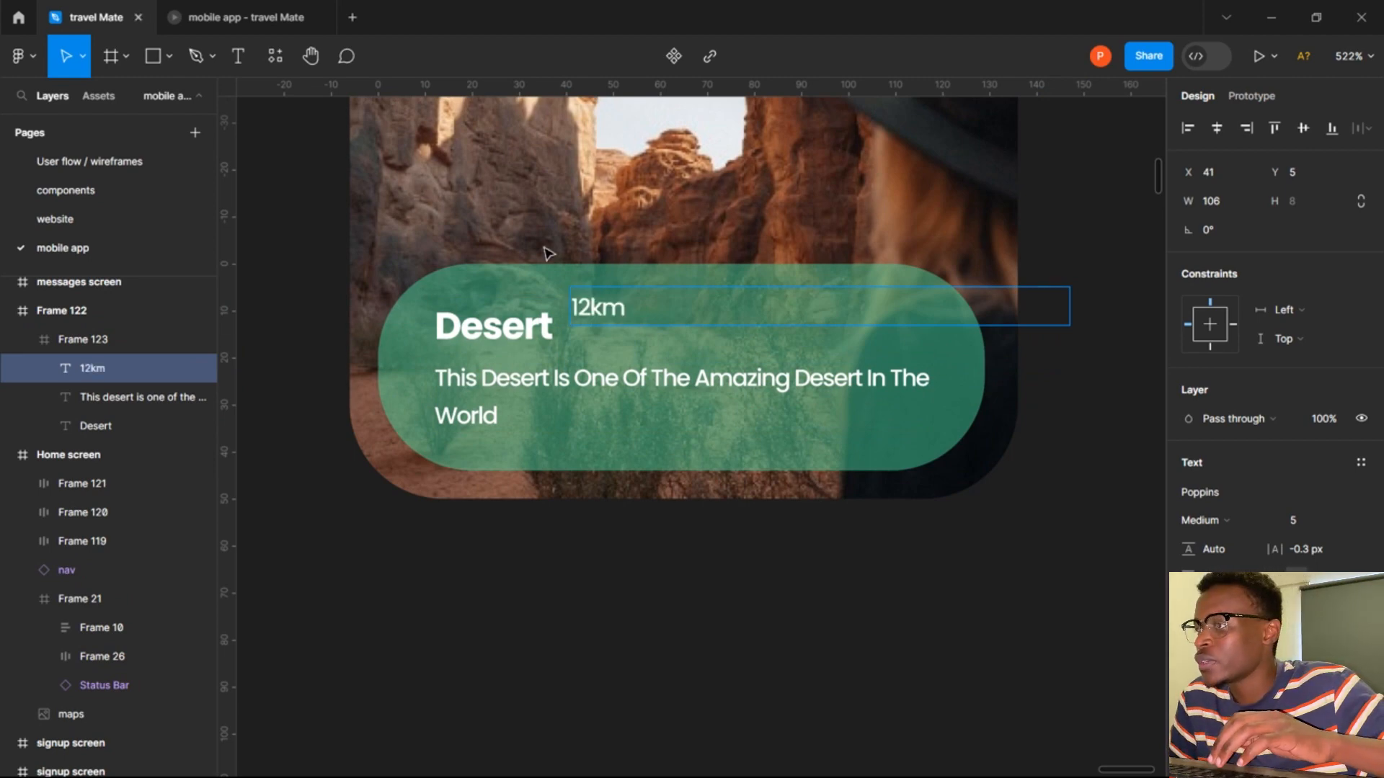
{"action": "key", "text": "Left"}
{"action": "key", "text": "Left"}
{"action": "key", "text": "Delete"}
{"action": "type", "text": "K"}
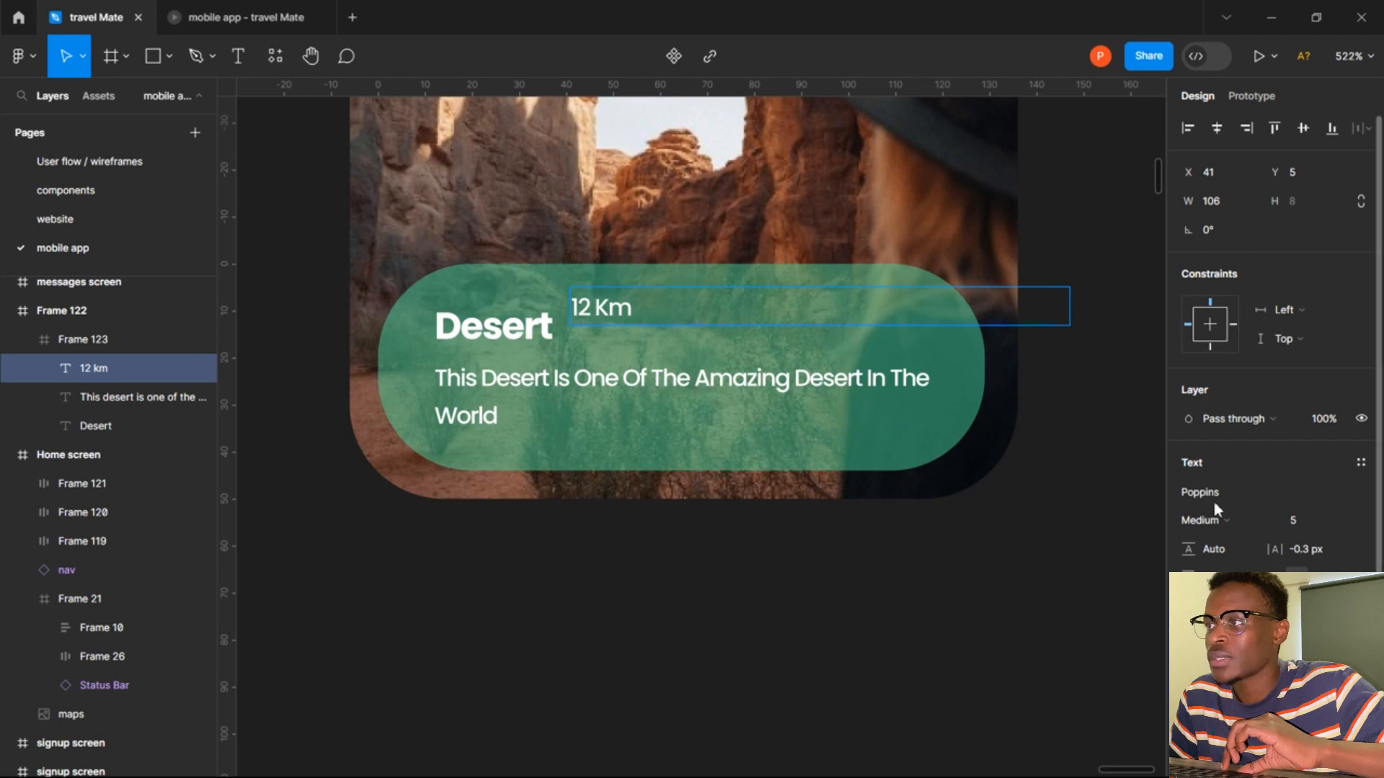
{"action": "key", "text": "Escape"}
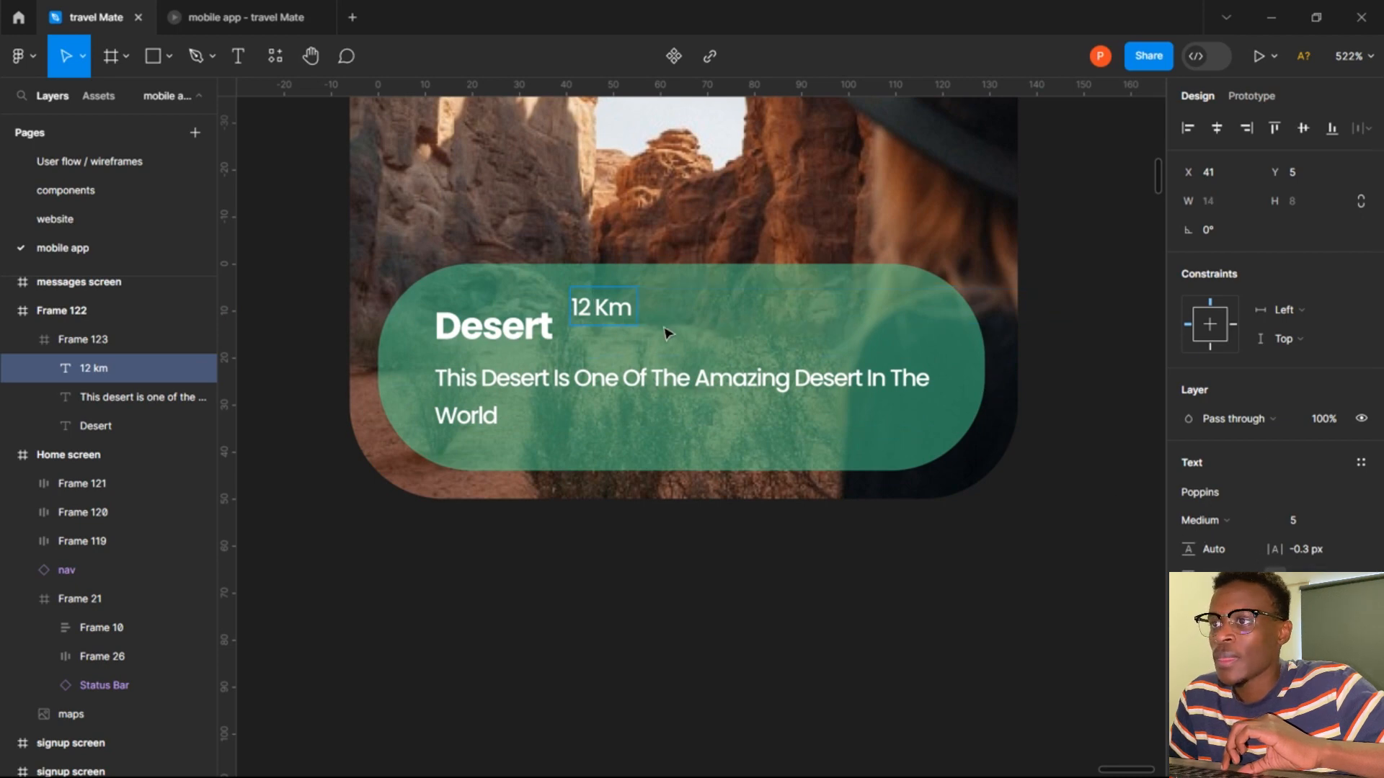
{"action": "key", "text": "Escape"}
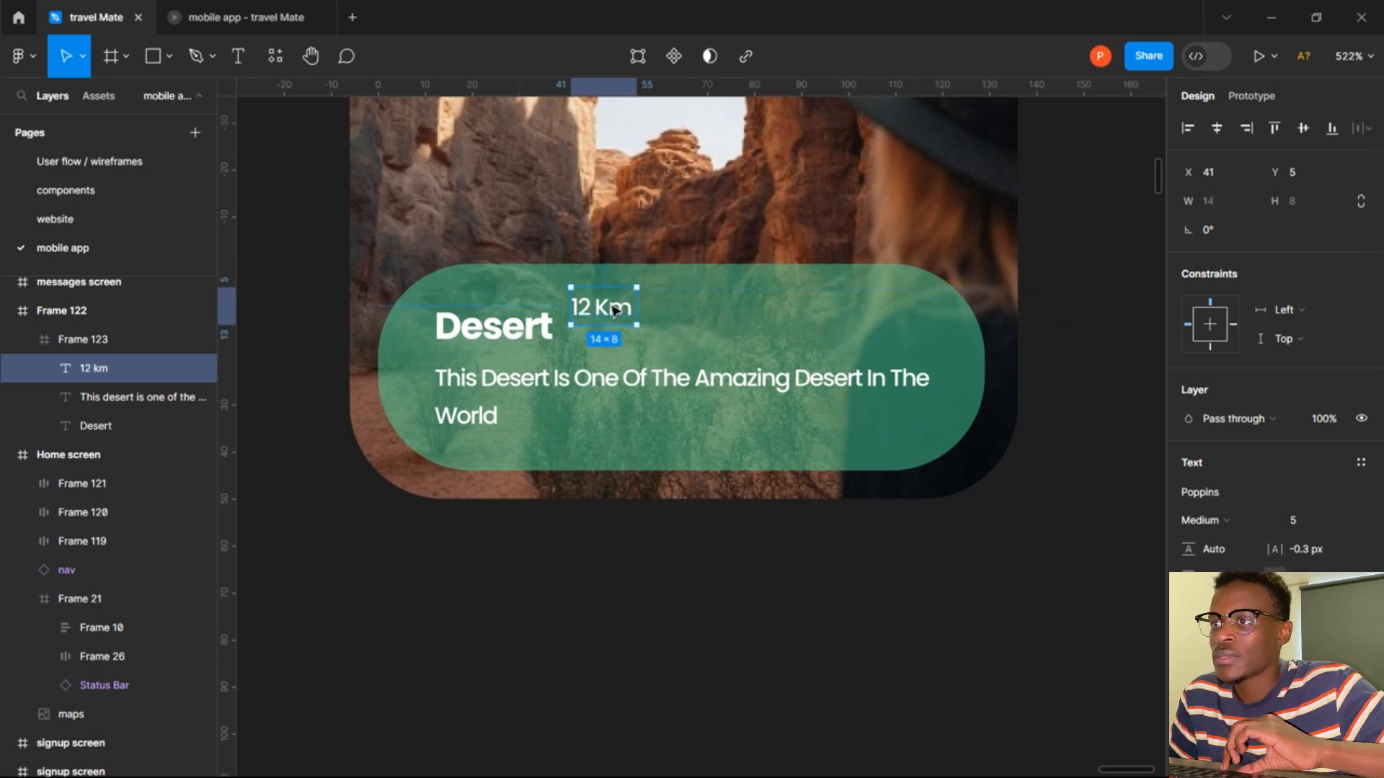
Make the 12 Km label bold and move it to the far end of the Desert heading's row.
{"action": "left_click", "coordinate": [1202, 519]}
{"action": "left_click", "coordinate": [1215, 498]}
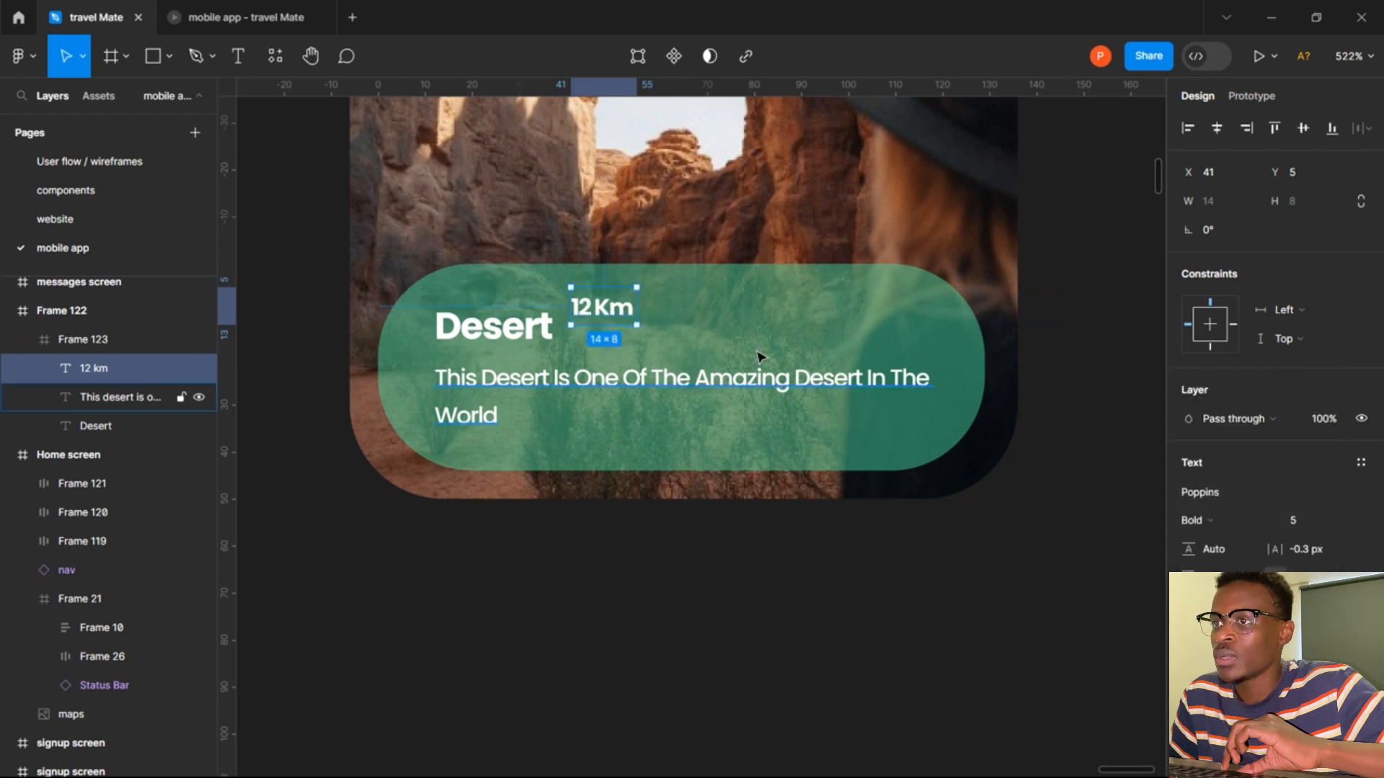
{"action": "left_click_drag", "start_coordinate": [624, 318], "coordinate": [908, 341]}
{"action": "left_click", "coordinate": [529, 326]}
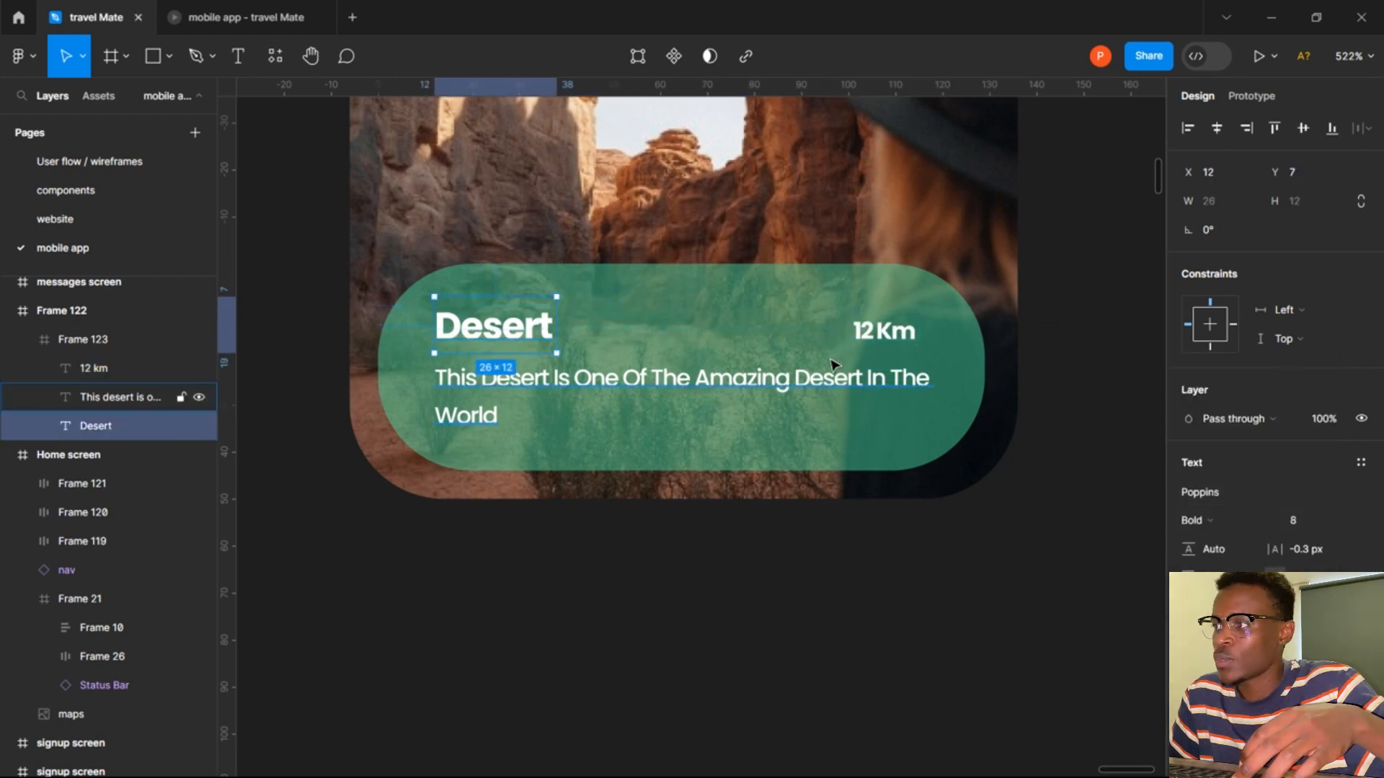
Set the 12 Km label's font size to 8 and align it with the Desert heading at X 94, Y 7.
{"action": "left_click", "coordinate": [892, 335]}
{"action": "left_click", "coordinate": [1306, 519]}
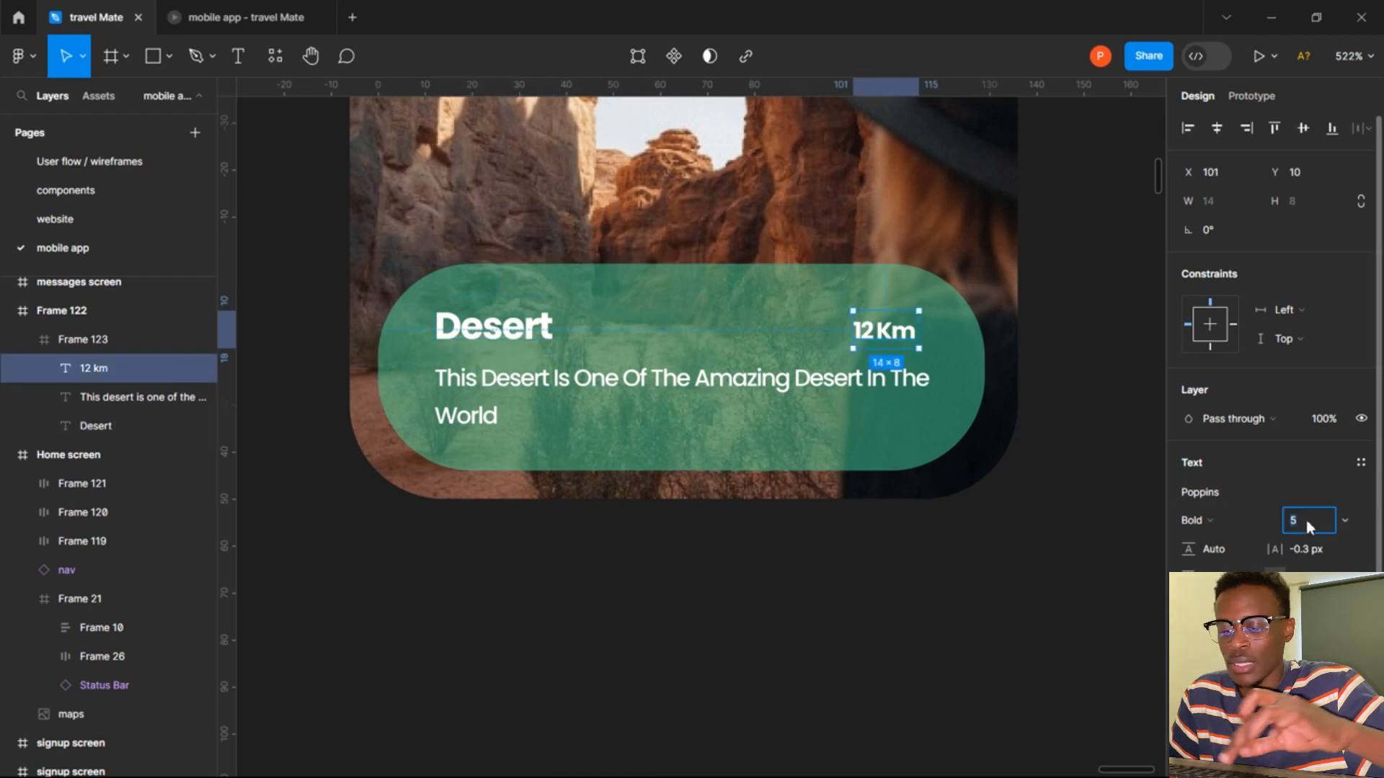
{"action": "type", "text": "8"}
{"action": "key", "text": "Return"}
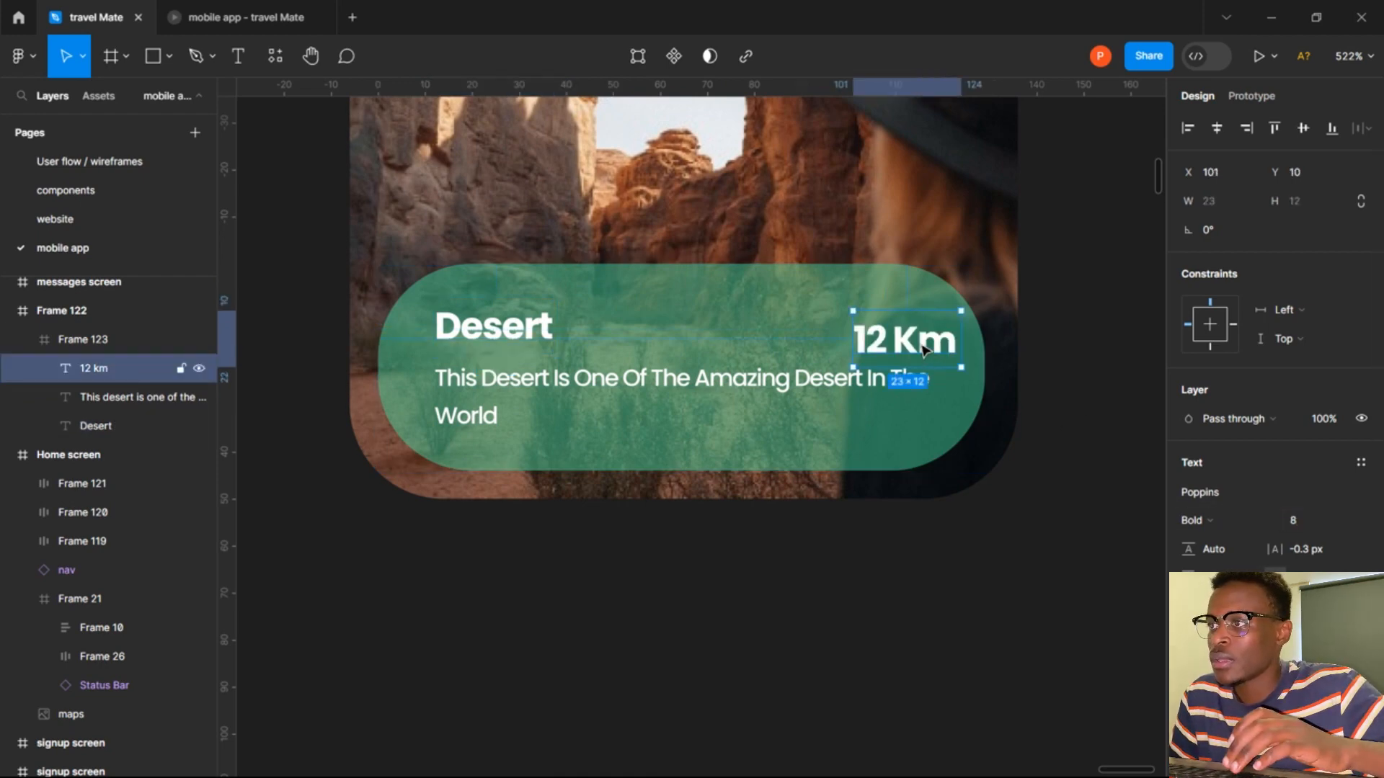
{"action": "left_click_drag", "start_coordinate": [919, 343], "coordinate": [891, 336]}
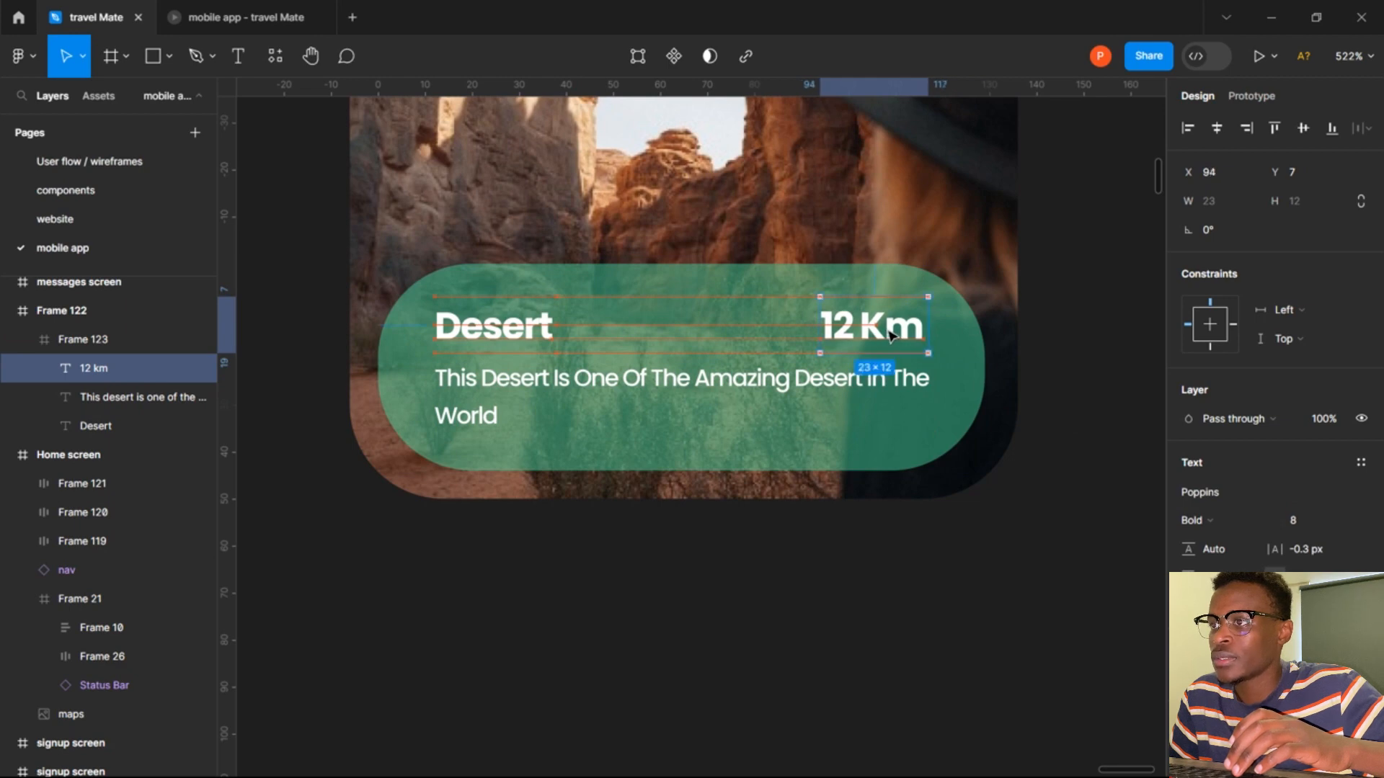
{"action": "left_click", "coordinate": [930, 508]}
Duplicate the green info panel and place the copy above the original on the desert photo.
{"action": "left_click", "coordinate": [846, 454]}
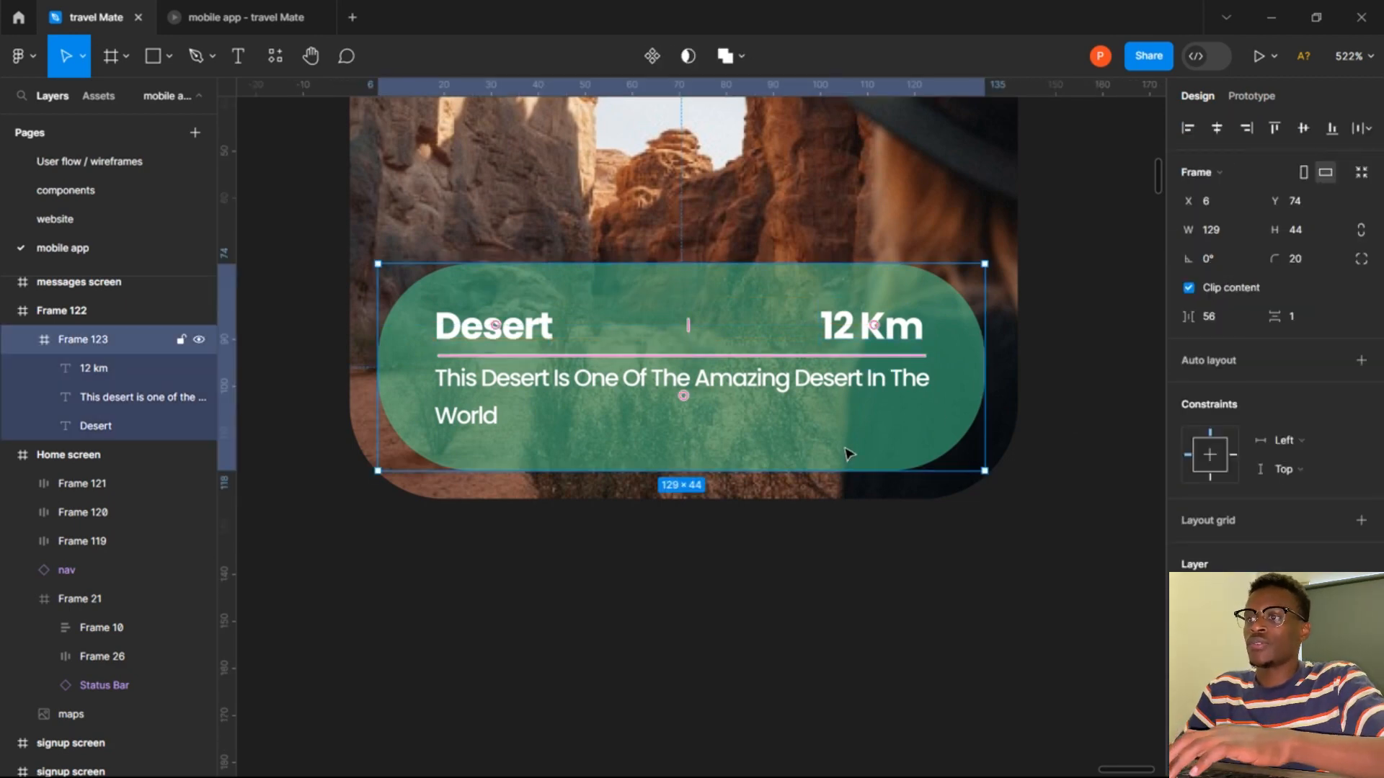
{"action": "scroll", "coordinate": [848, 454], "scroll_direction": "up", "scroll_amount": 3}
{"action": "left_click_drag", "start_coordinate": [855, 555], "coordinate": [836, 287]}
Delete the description, 12 Km and Desert texts from the copied green panel.
{"action": "double_click", "coordinate": [804, 231]}
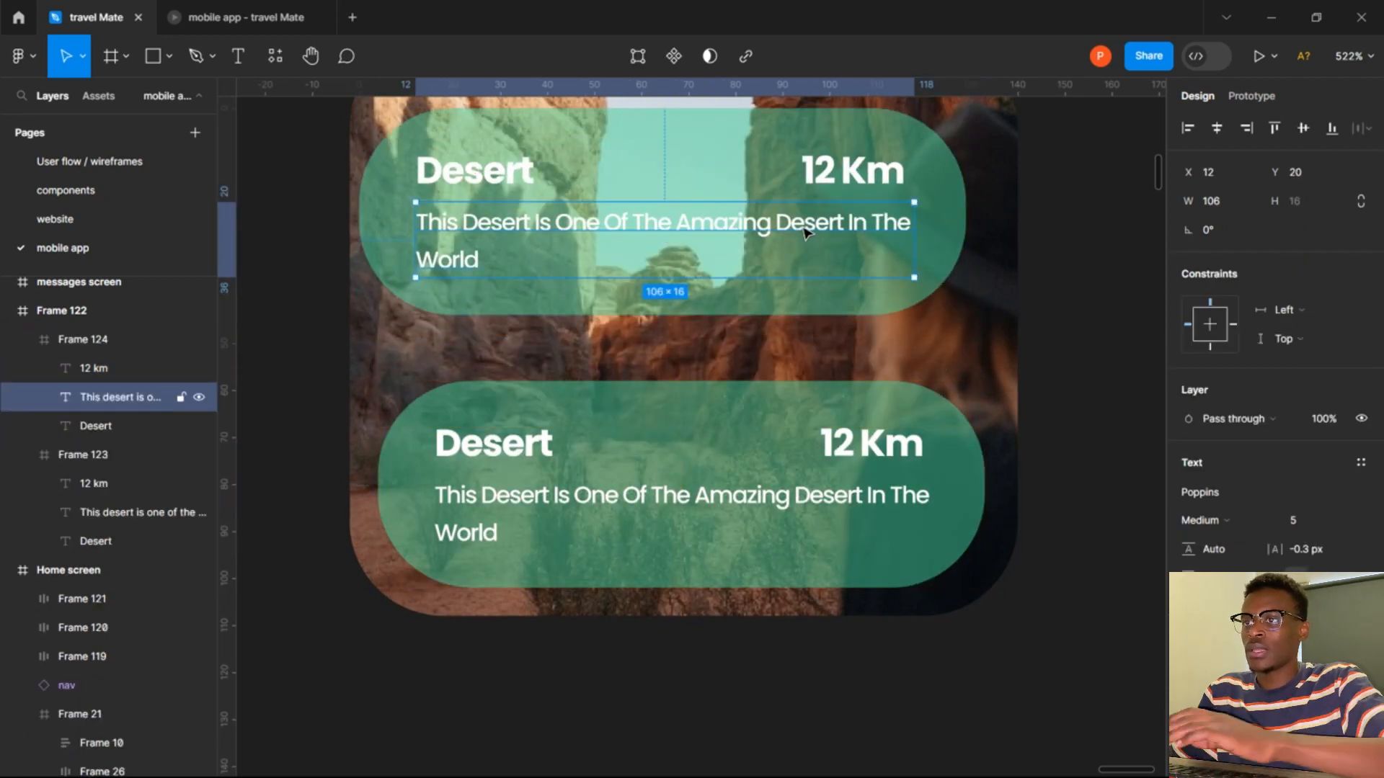
{"action": "key", "text": "Delete"}
{"action": "left_click", "coordinate": [541, 195]}
{"action": "key", "text": "Return"}
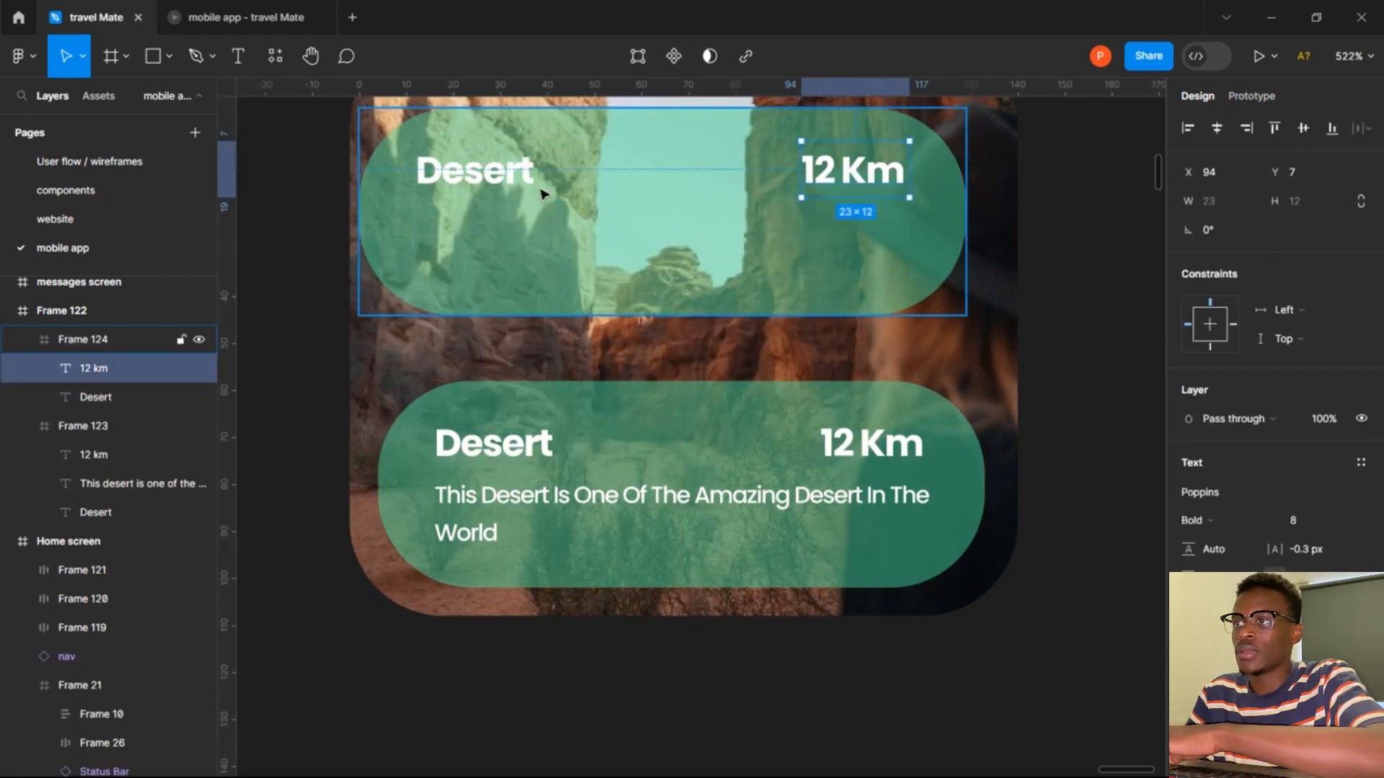
{"action": "key", "text": "Delete"}
{"action": "key", "text": "Return"}
{"action": "key", "text": "Delete"}
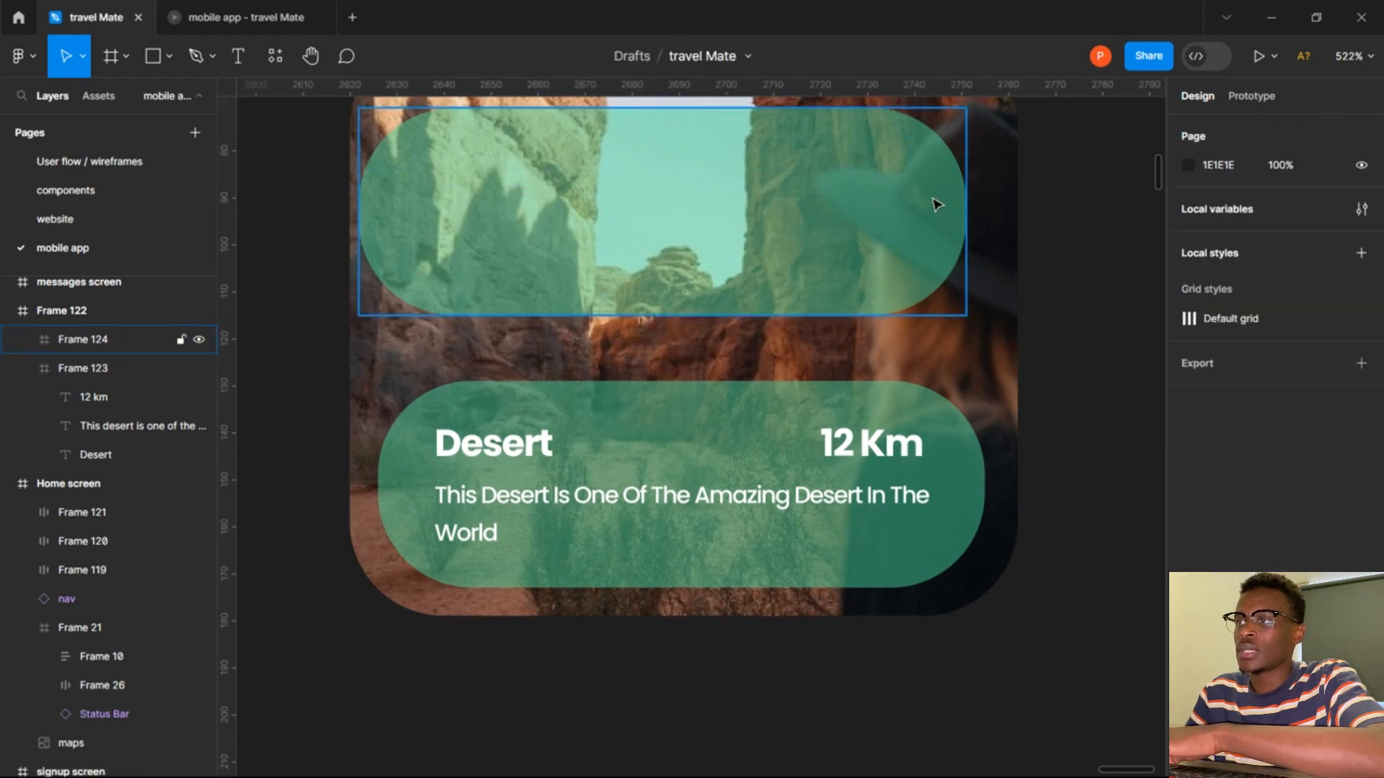
Narrow the empty green panel to a width of 44, making it a 44 × 44 shape.
{"action": "scroll", "coordinate": [966, 213], "scroll_direction": "up", "scroll_amount": 3}
{"action": "left_click", "coordinate": [914, 286]}
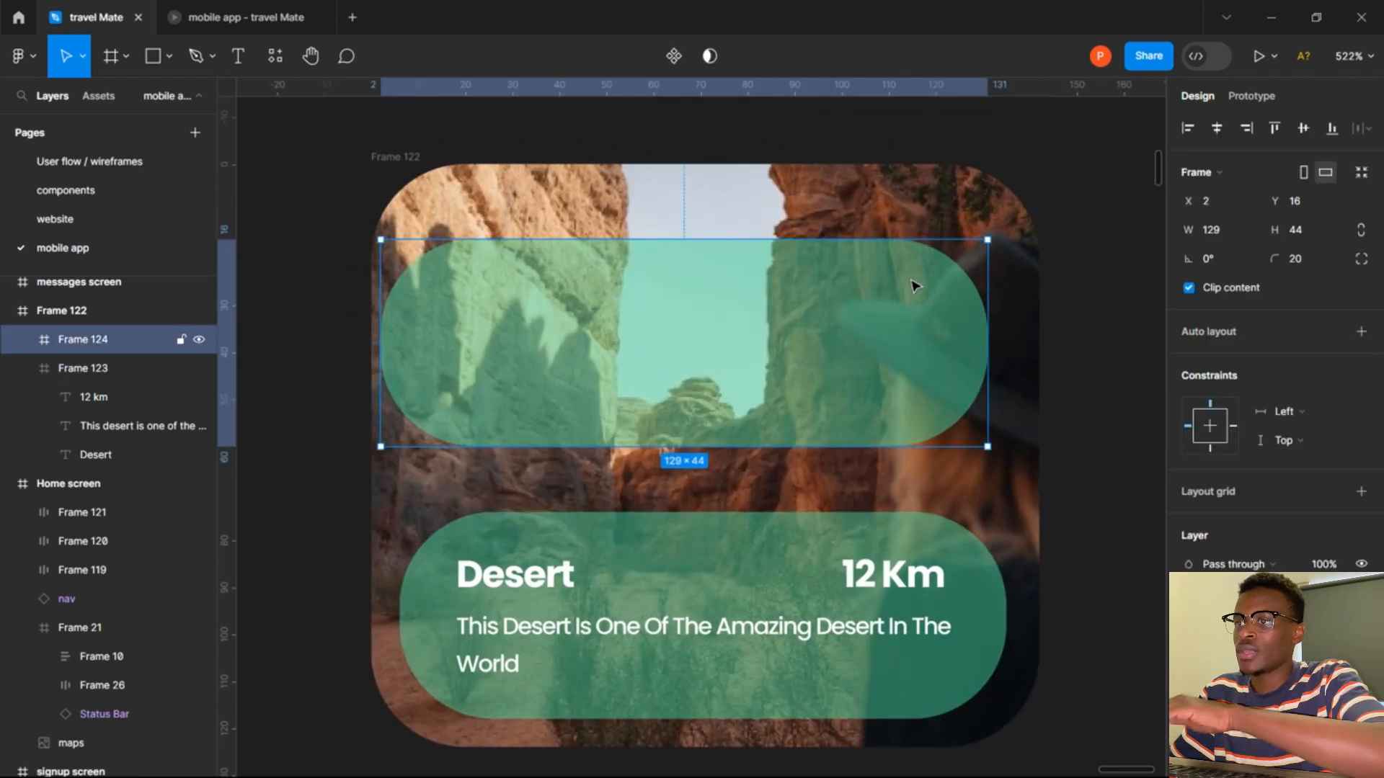
{"action": "left_click_drag", "start_coordinate": [986, 313], "coordinate": [598, 295]}
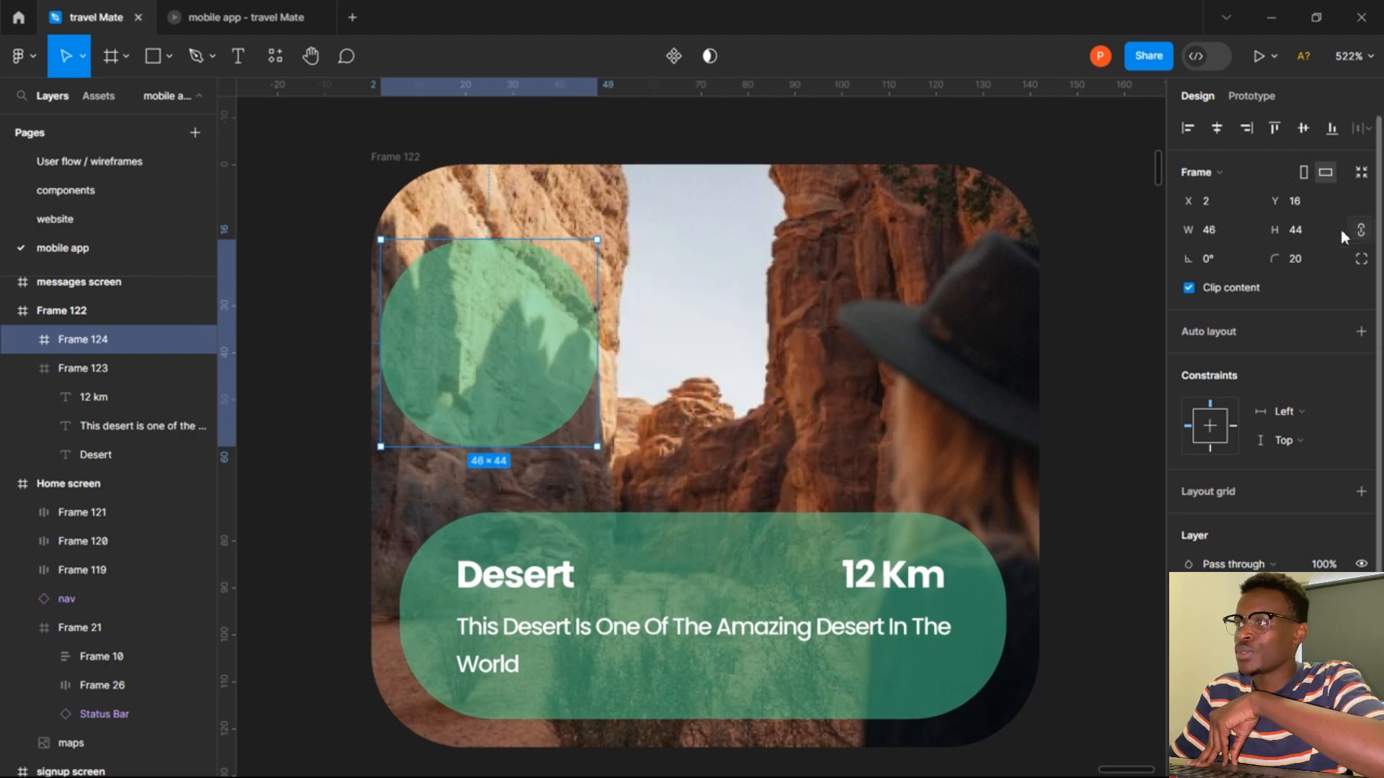
{"action": "left_click", "coordinate": [1211, 229]}
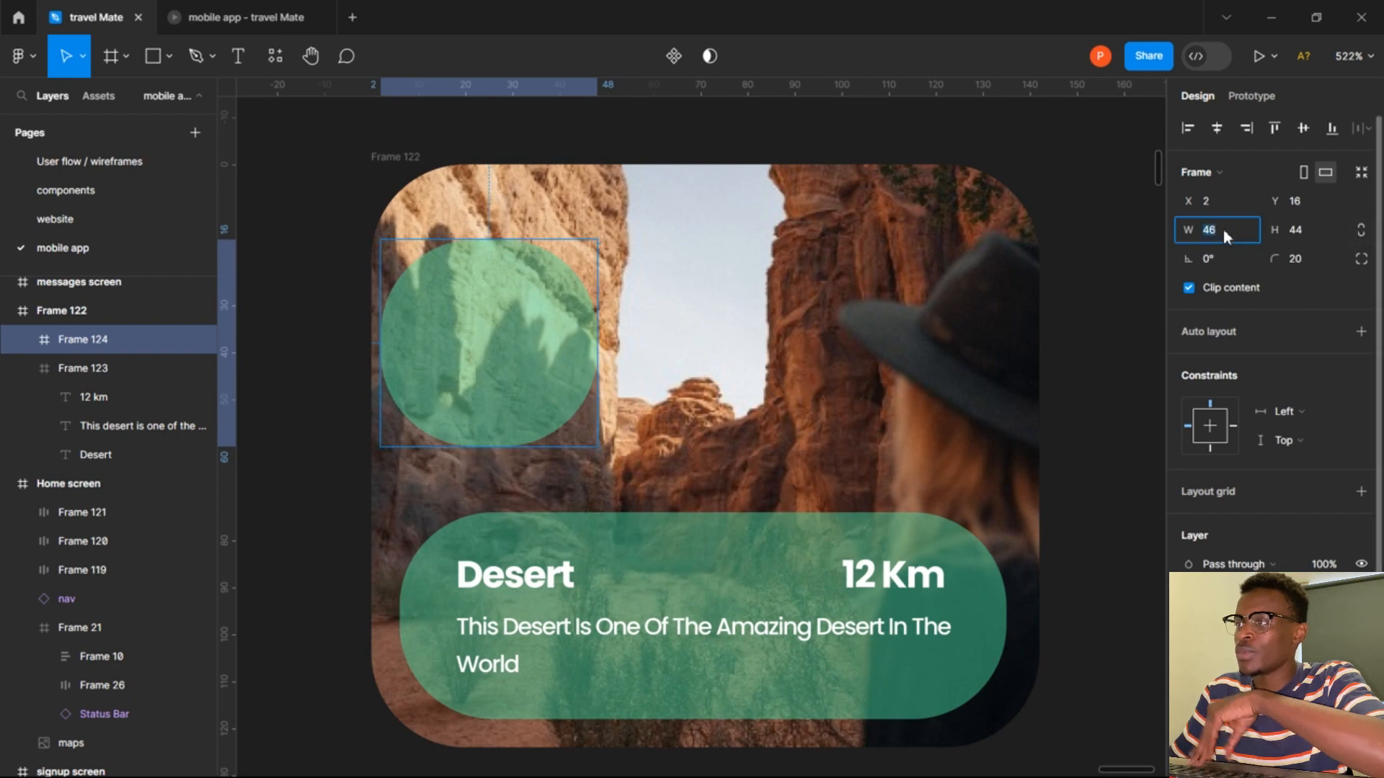
{"action": "type", "text": "44"}
{"action": "key", "text": "Return"}
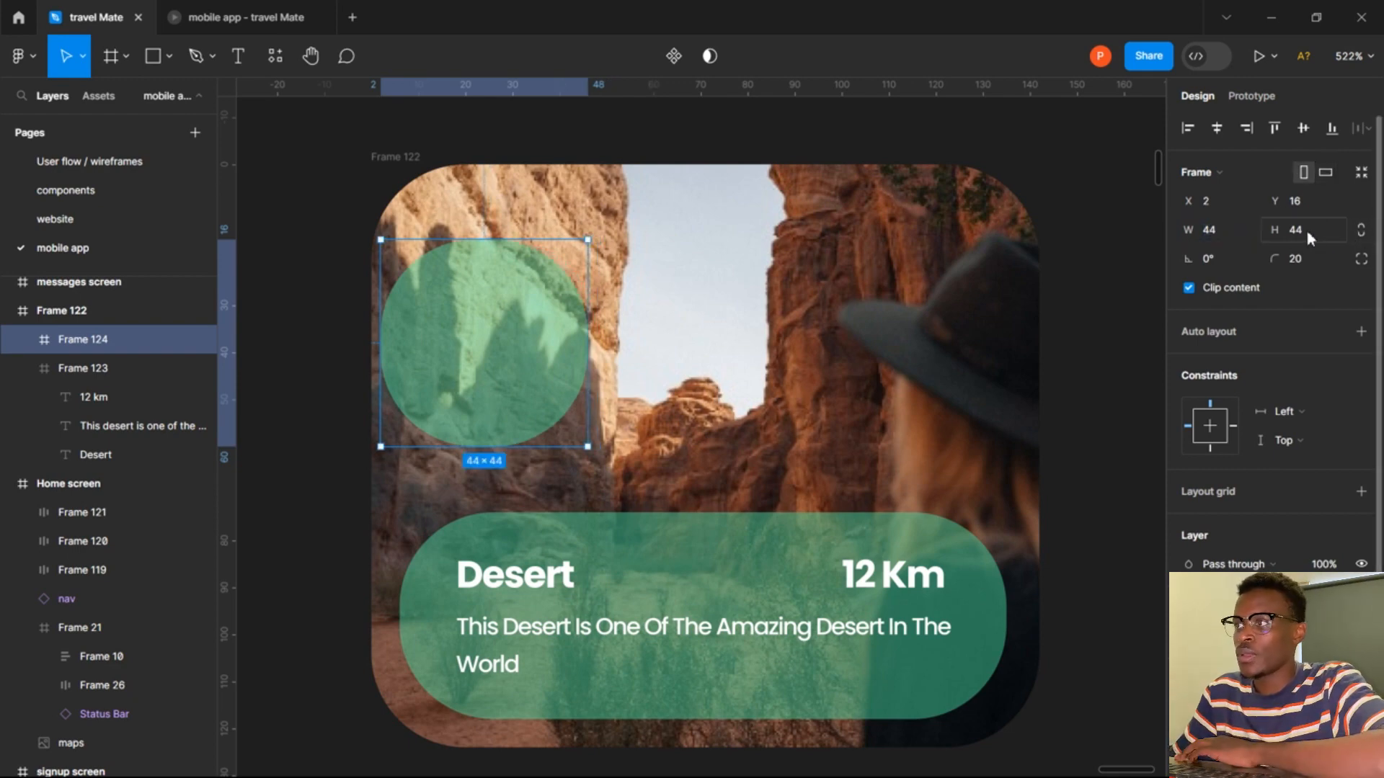
{"action": "key", "text": "Escape"}
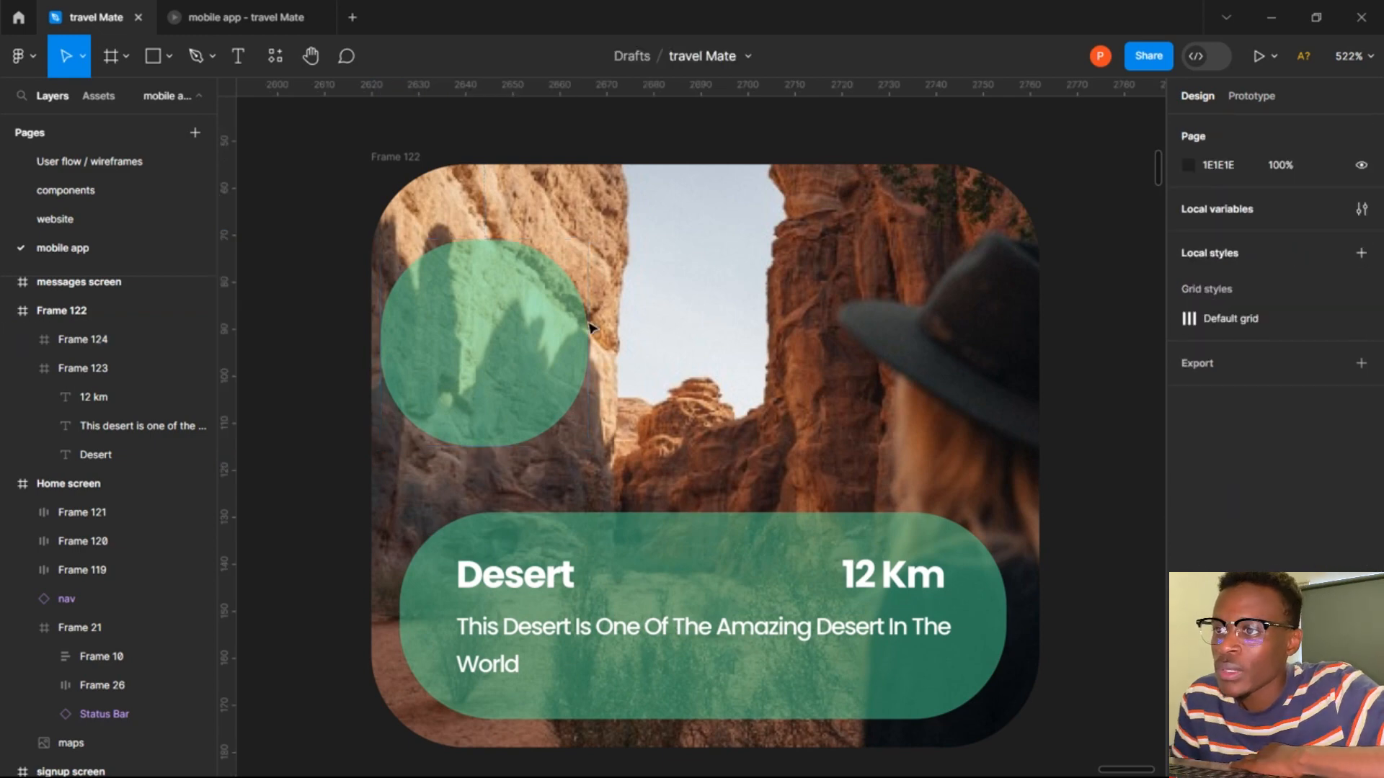
Move the 44 × 44 green shape to X 67, Y 9 and set its corner radius to 100.
{"action": "left_click", "coordinate": [543, 329]}
{"action": "left_click_drag", "start_coordinate": [516, 326], "coordinate": [822, 293]}
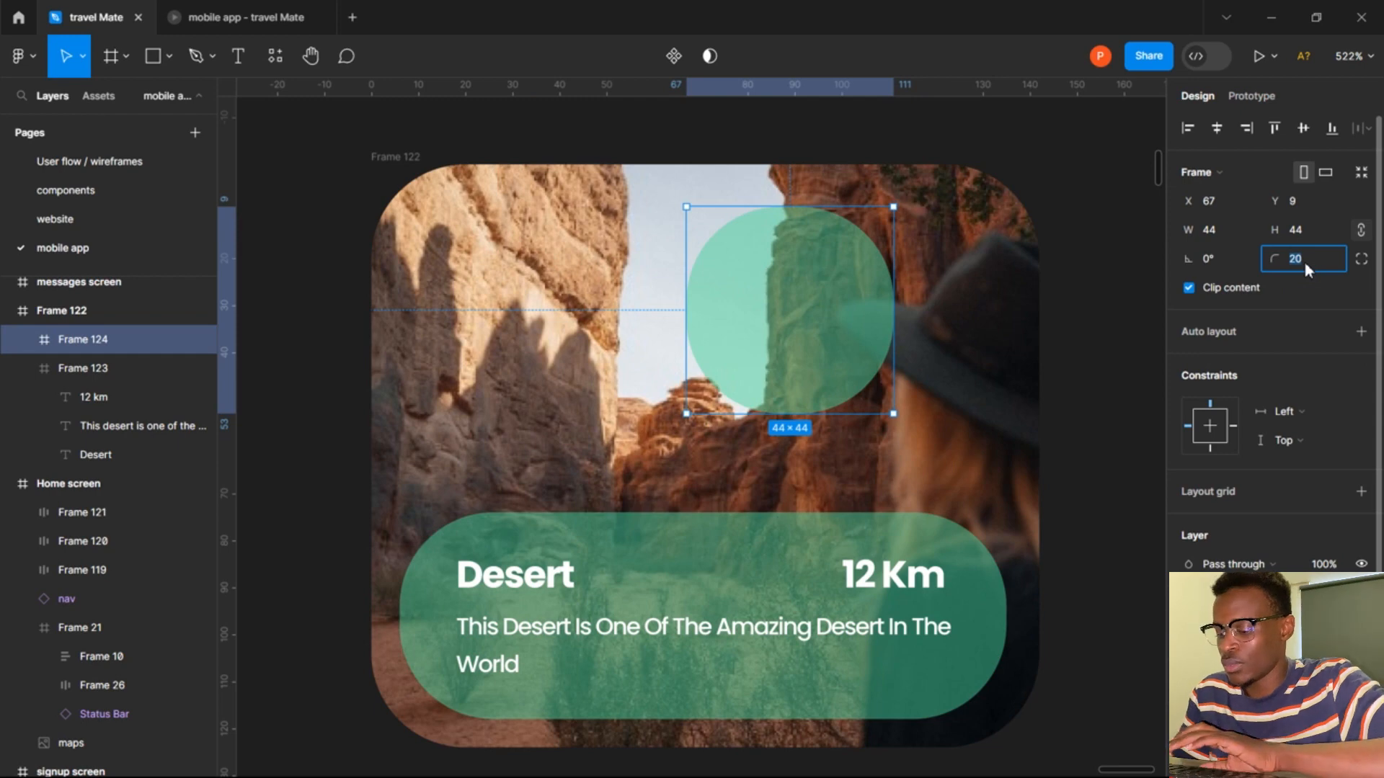
{"action": "type", "text": "100"}
{"action": "key", "text": "Return"}
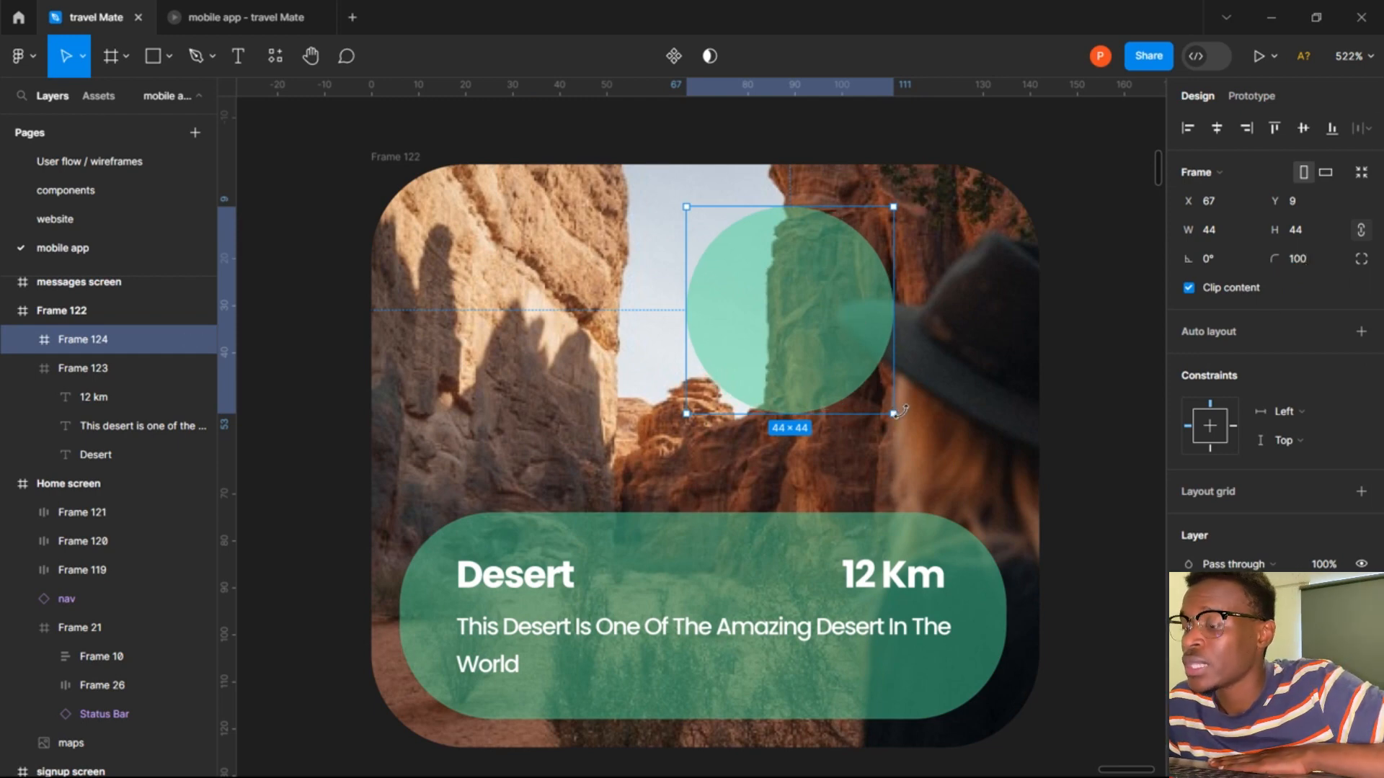
Scale the green circle down and move it into the upper-left corner of the desert card.
{"action": "key", "text": "k"}
{"action": "left_click_drag", "start_coordinate": [897, 412], "coordinate": [826, 321]}
{"action": "left_click_drag", "start_coordinate": [780, 276], "coordinate": [496, 269]}
{"action": "key", "text": "Escape"}
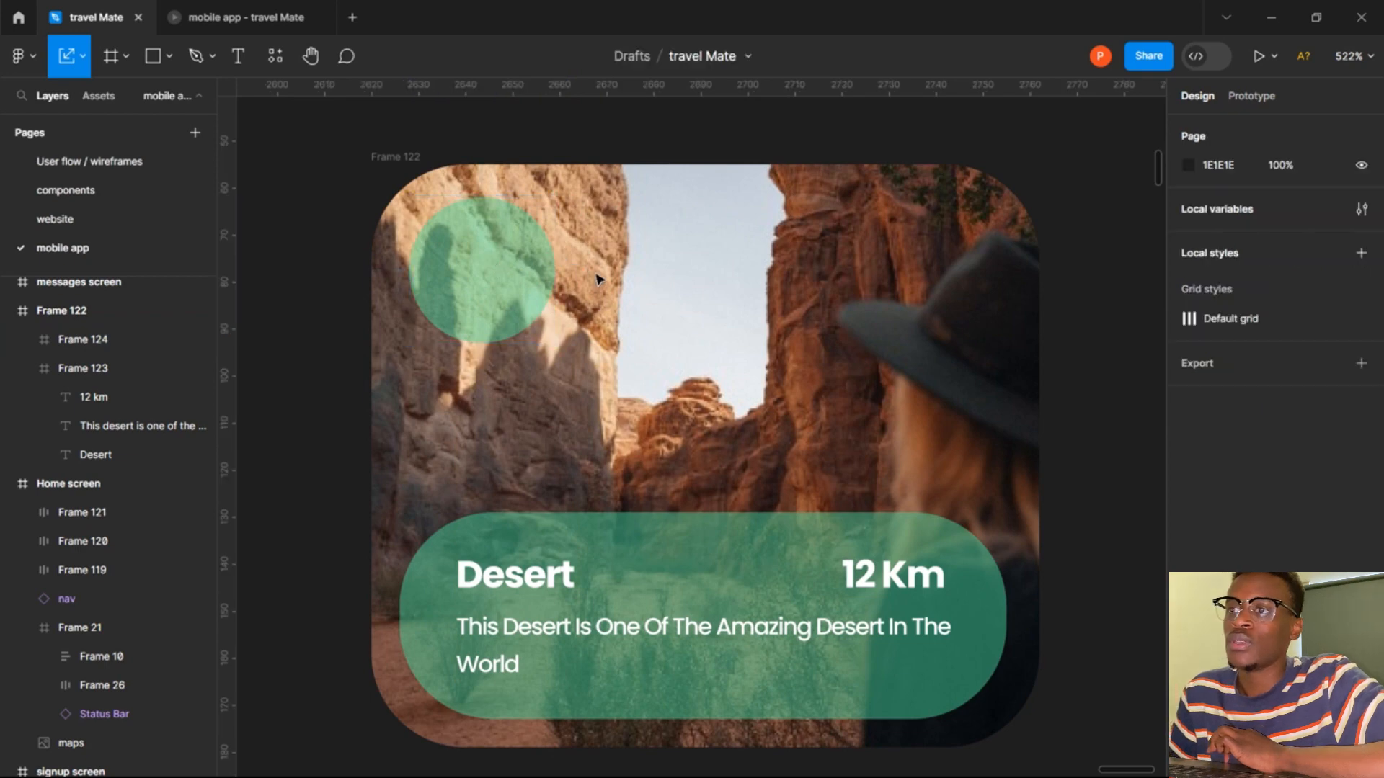
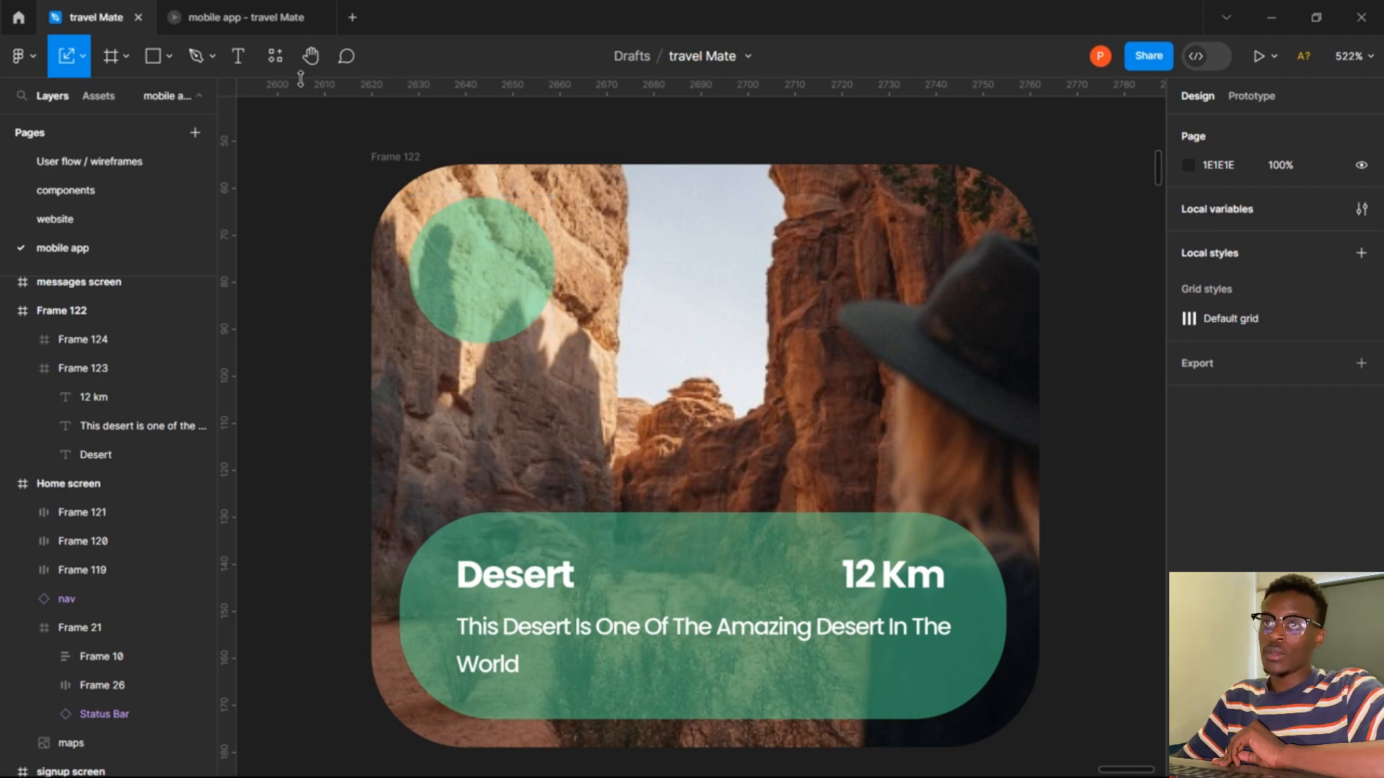
Run the Iconify plugin and search its icons for "heart".
{"action": "left_click", "coordinate": [279, 62]}
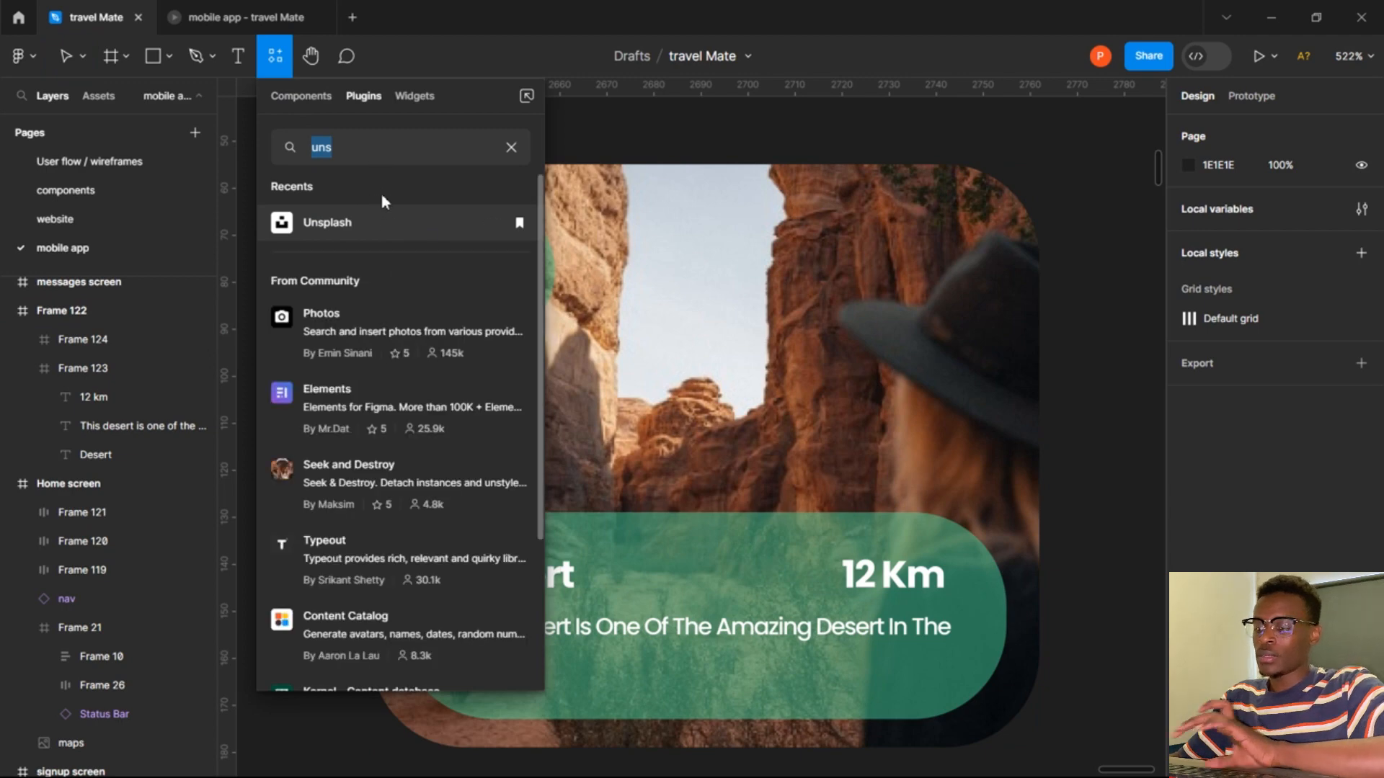
{"action": "key", "text": "BackSpace"}
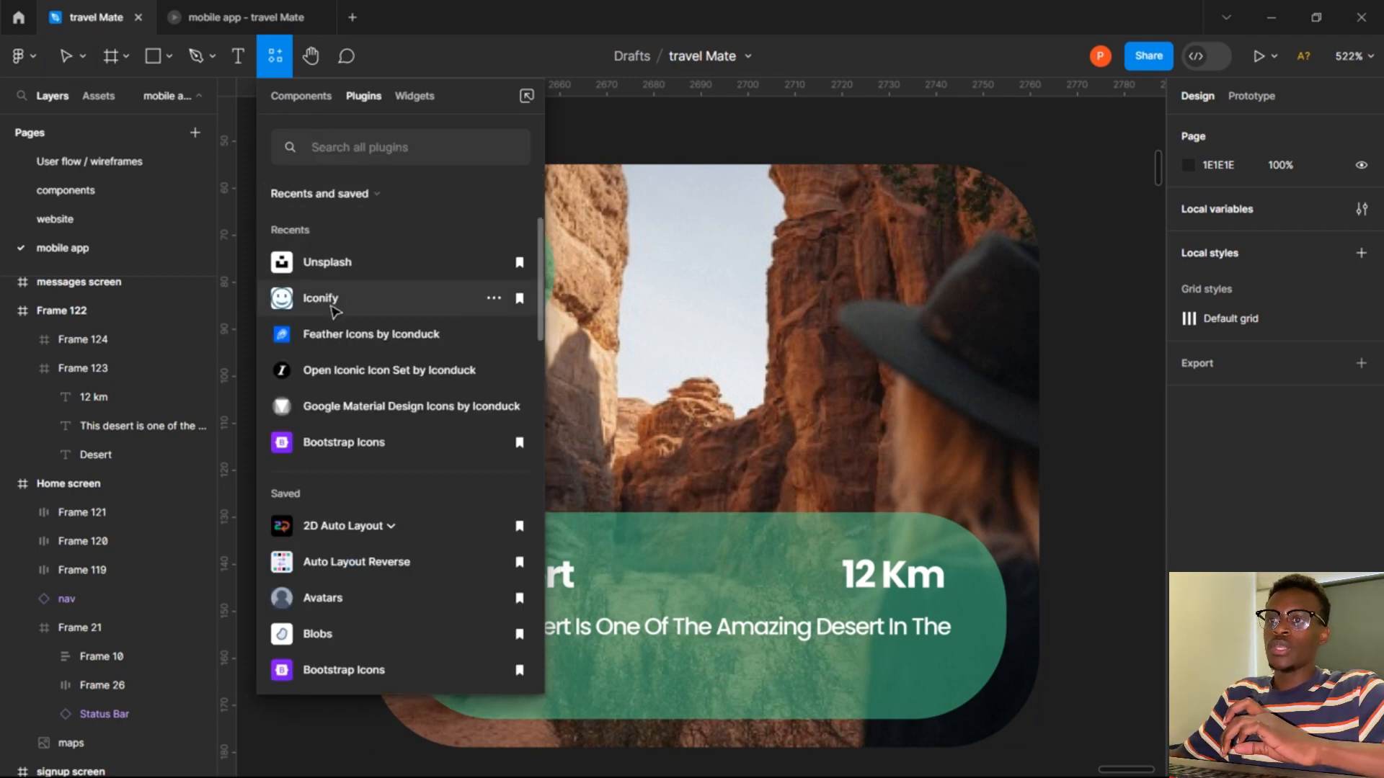
{"action": "left_click", "coordinate": [321, 298]}
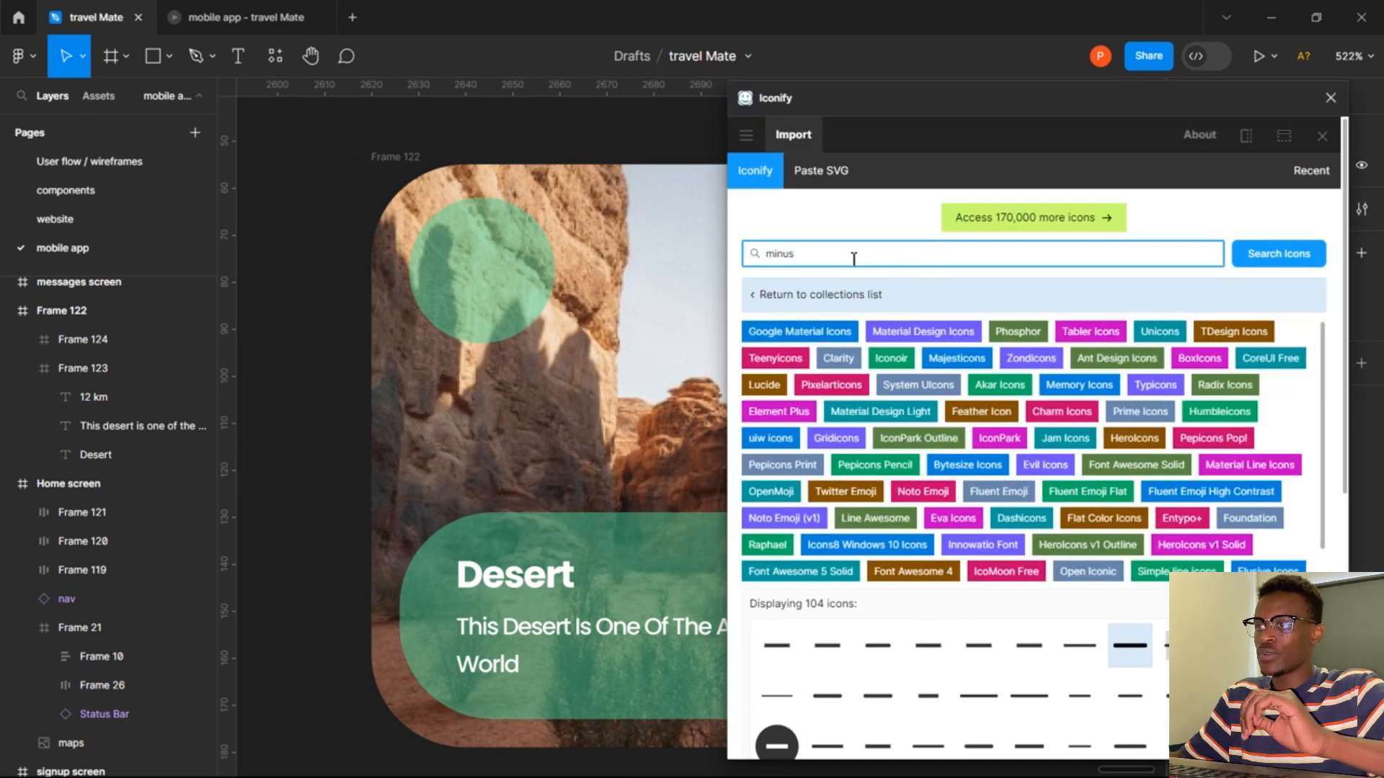
{"action": "left_click_drag", "start_coordinate": [834, 258], "coordinate": [721, 265]}
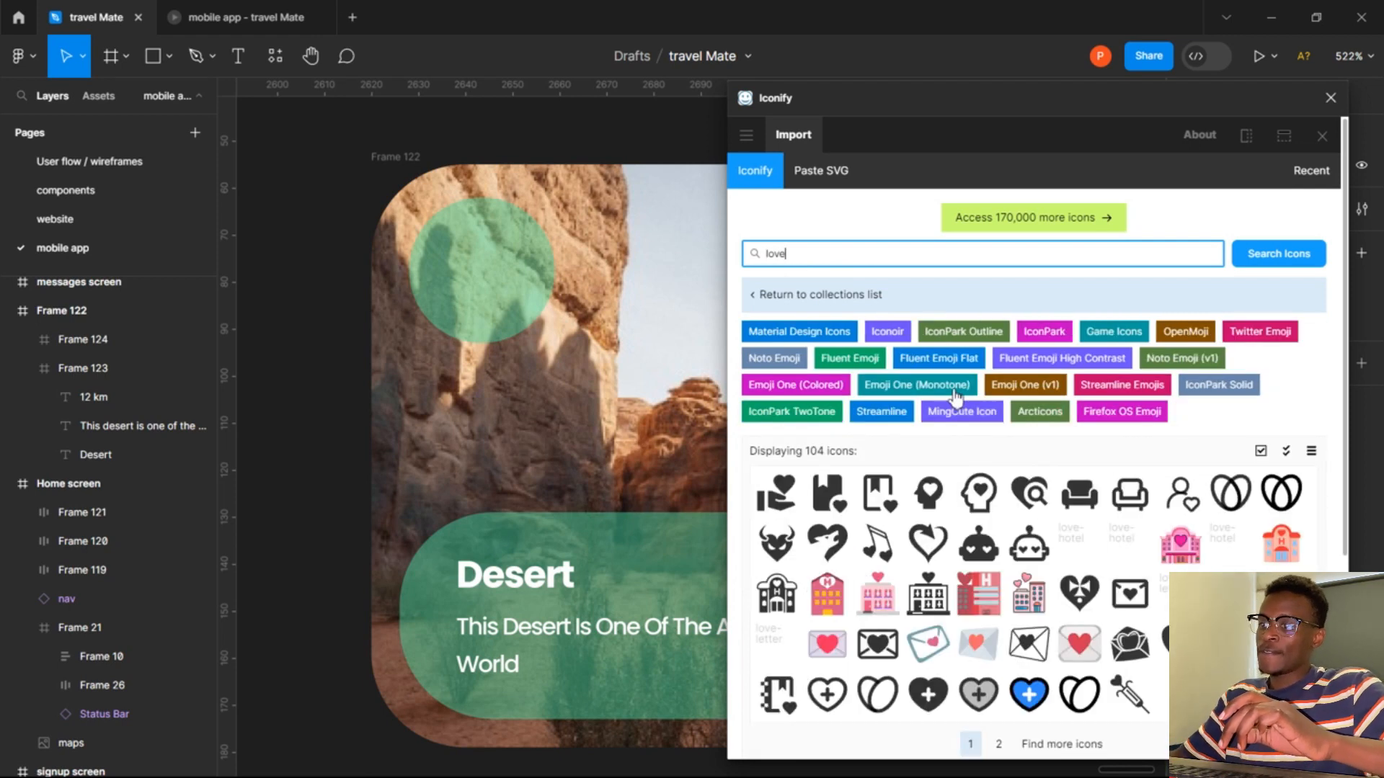
{"action": "key", "text": "BackSpace"}
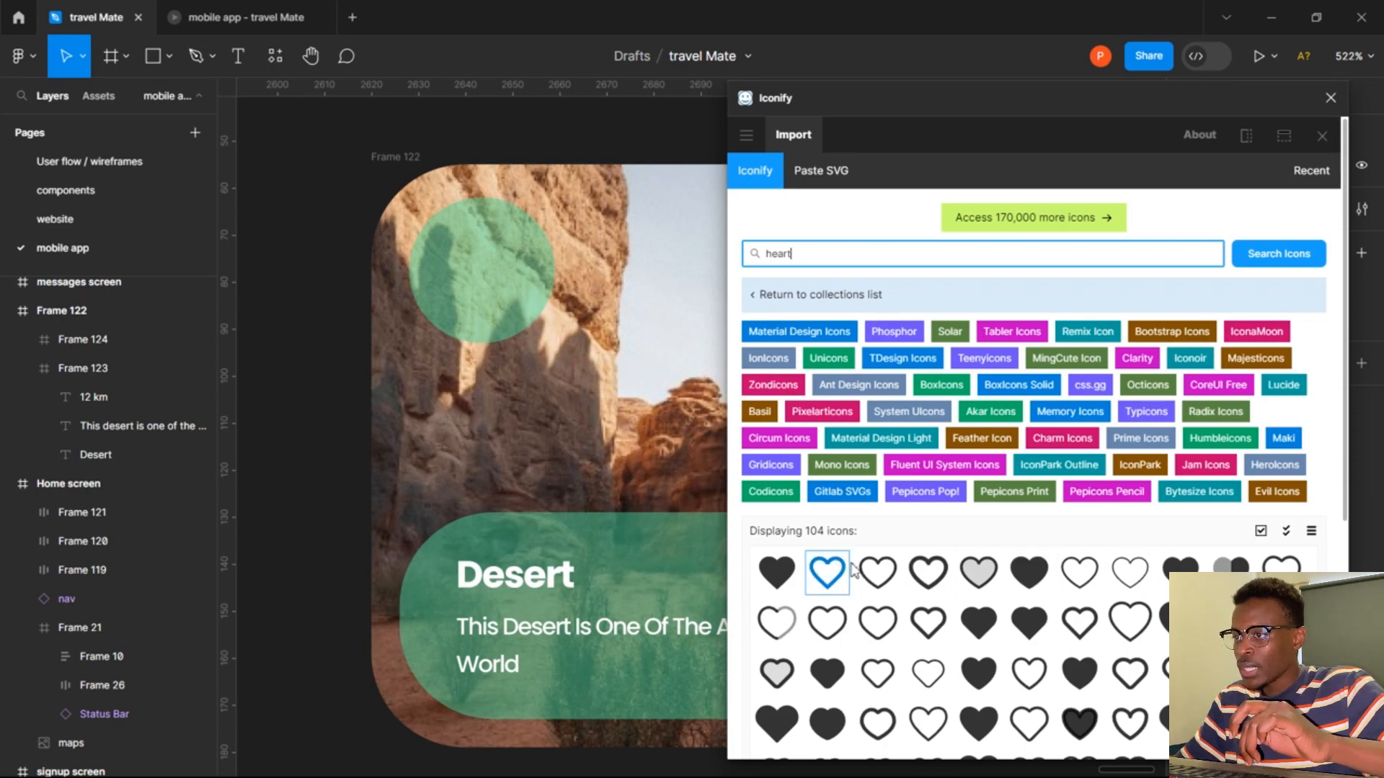
Import the mdi:heart-outline icon, close the plugin and place the icon at the centre of the green circle.
{"action": "left_click", "coordinate": [827, 572]}
{"action": "scroll", "coordinate": [854, 576], "scroll_direction": "down", "scroll_amount": 3}
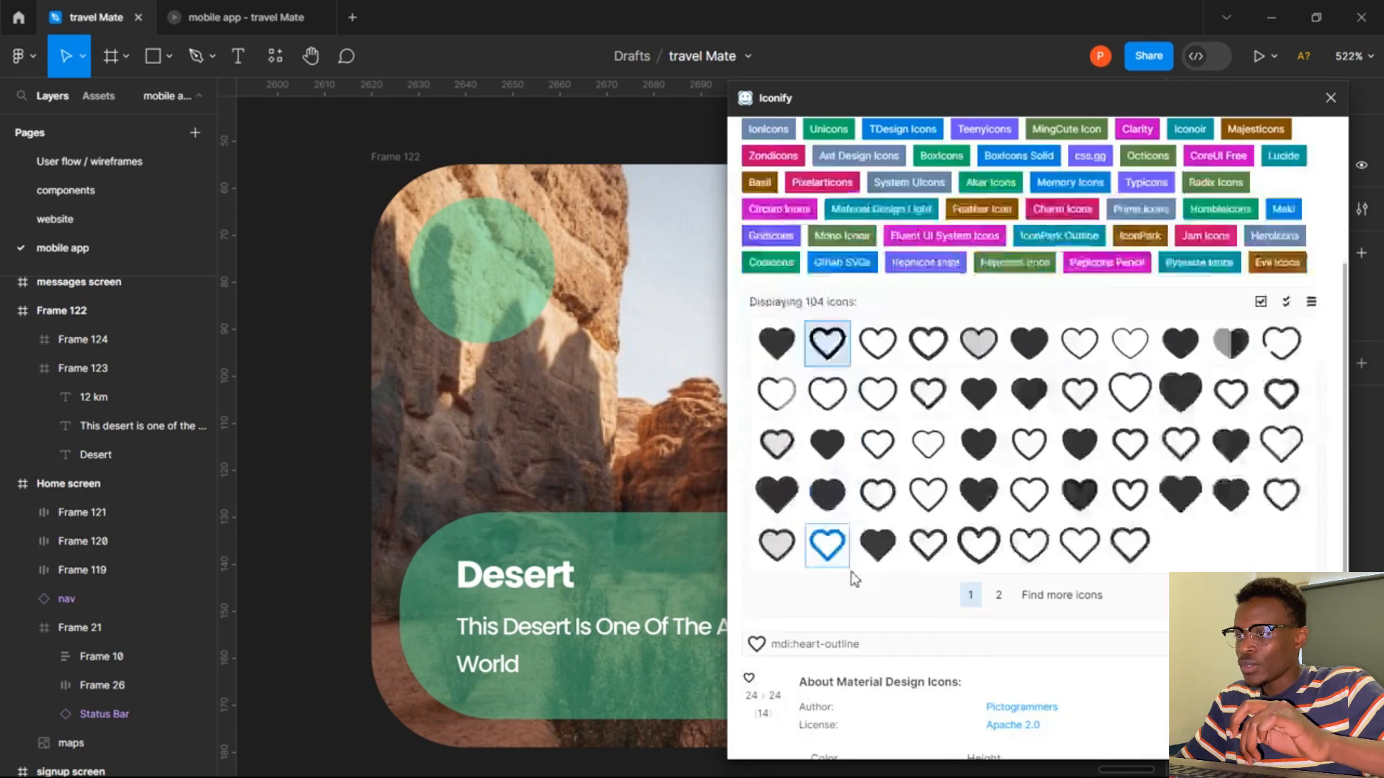
{"action": "scroll", "coordinate": [854, 579], "scroll_direction": "down", "scroll_amount": 2}
{"action": "left_click", "coordinate": [1052, 731]}
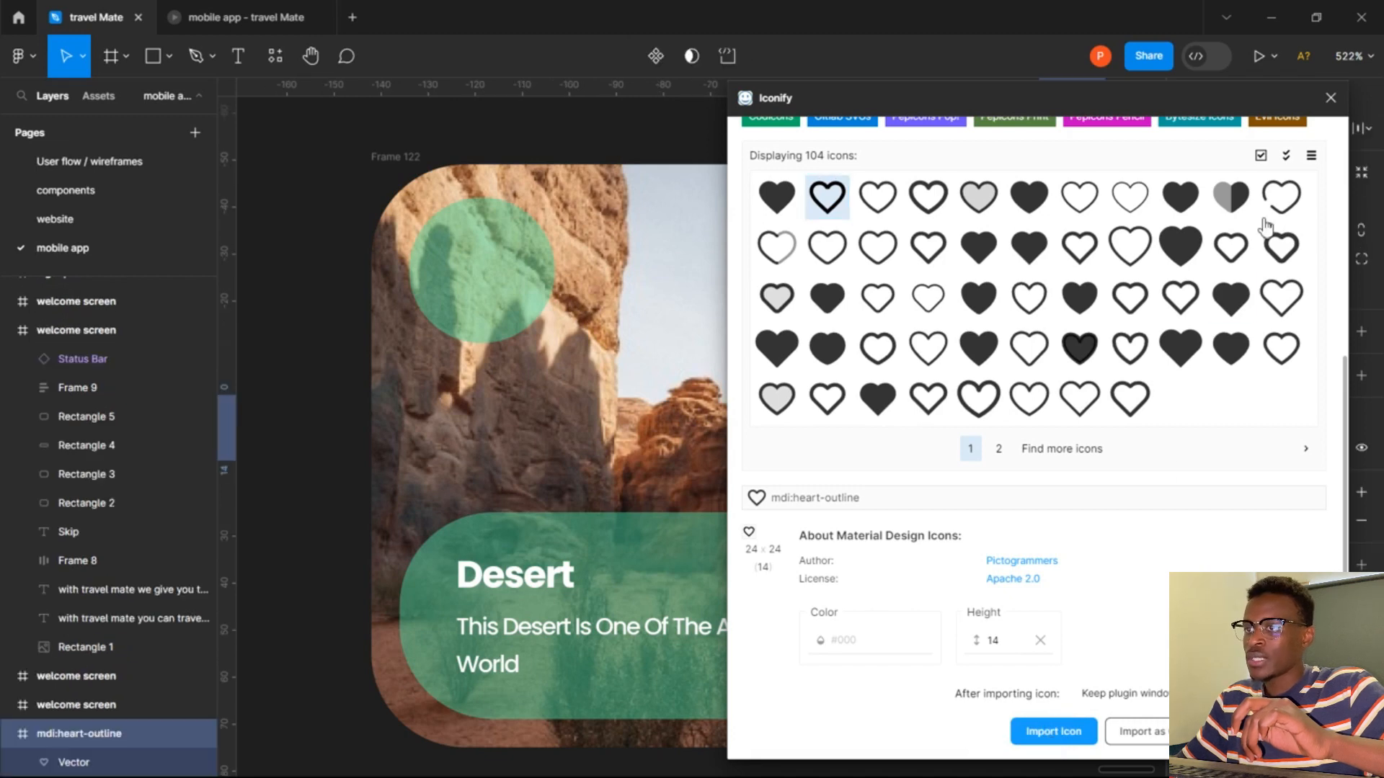
{"action": "left_click", "coordinate": [1330, 99]}
{"action": "left_click_drag", "start_coordinate": [1072, 425], "coordinate": [491, 268]}
{"action": "left_click", "coordinate": [688, 279]}
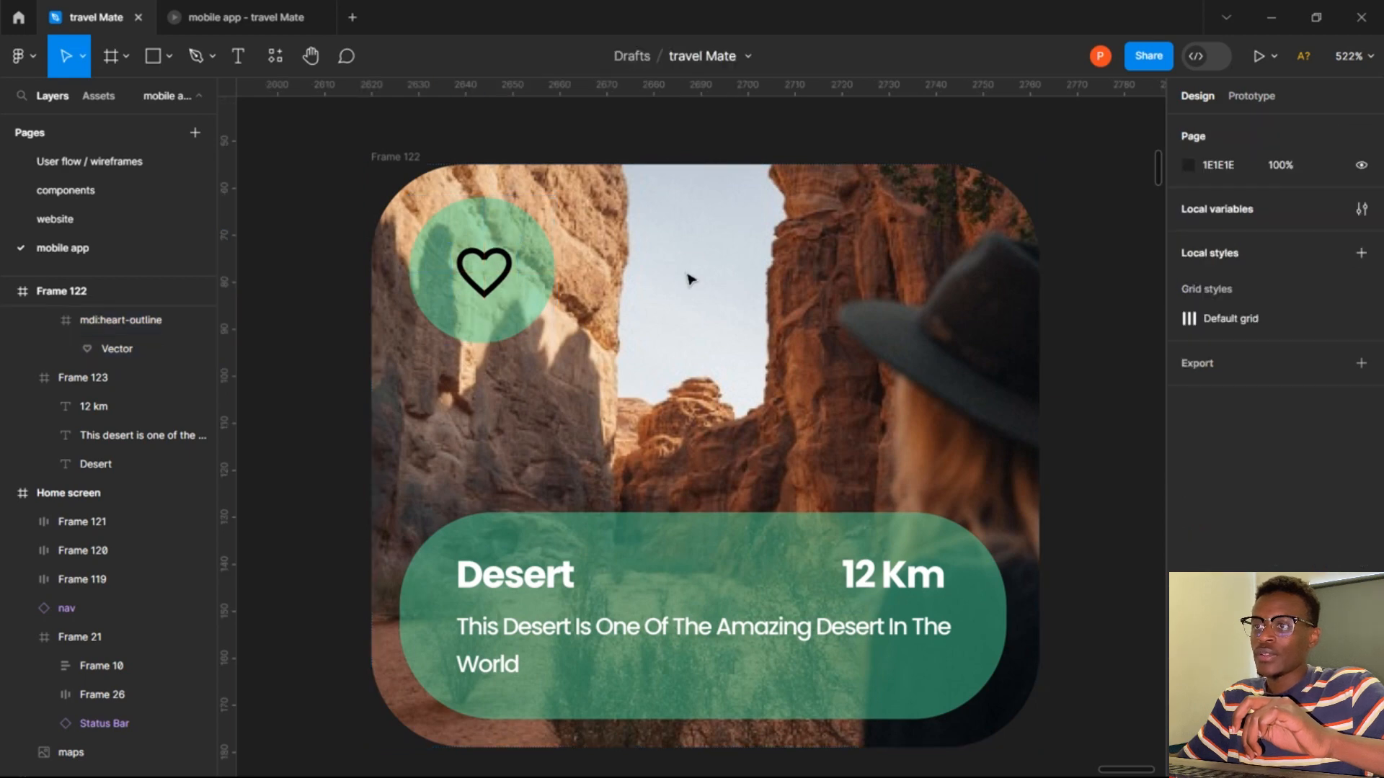
Try the secondary-color library style on the heart icon in the green circle.
{"action": "scroll", "coordinate": [867, 261], "scroll_direction": "up", "scroll_amount": 1}
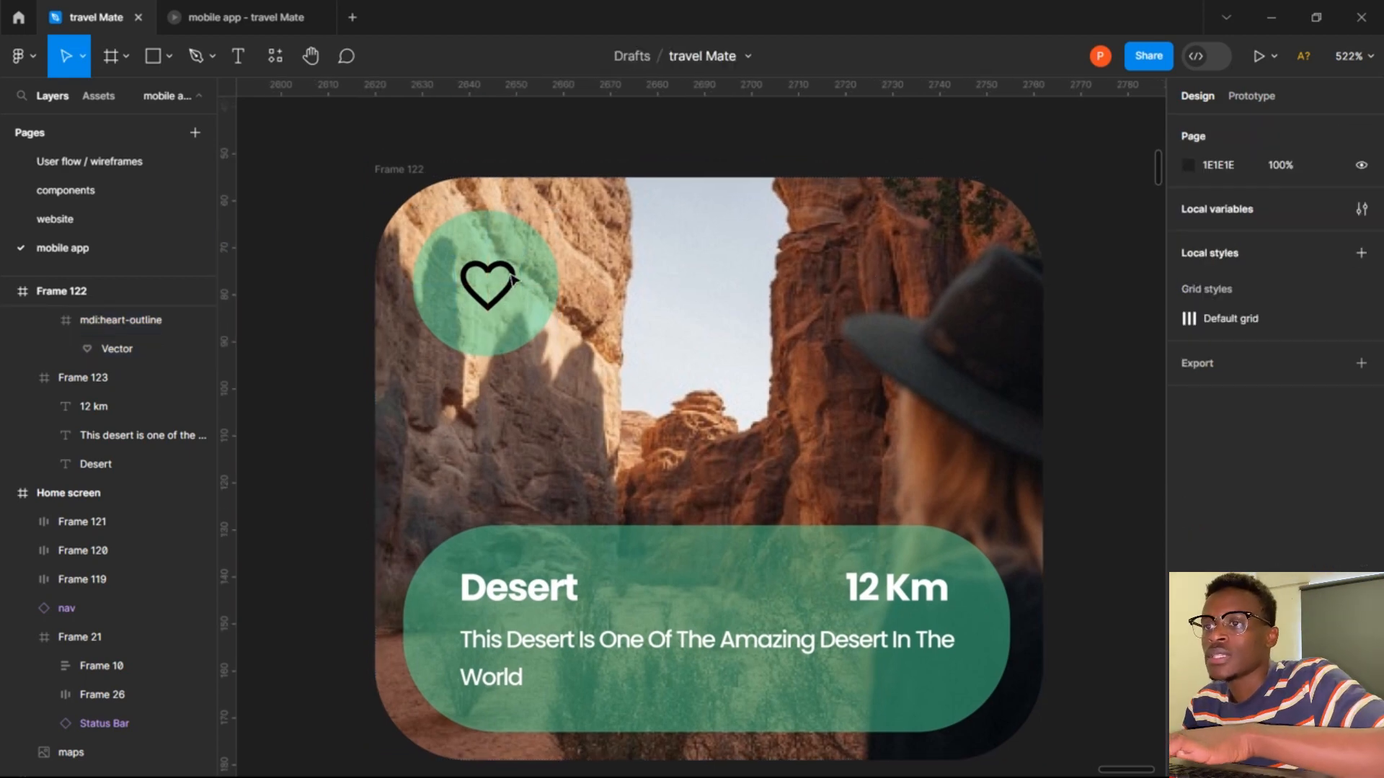
{"action": "left_click", "coordinate": [487, 284]}
{"action": "scroll", "coordinate": [1229, 555], "scroll_direction": "down", "scroll_amount": 4}
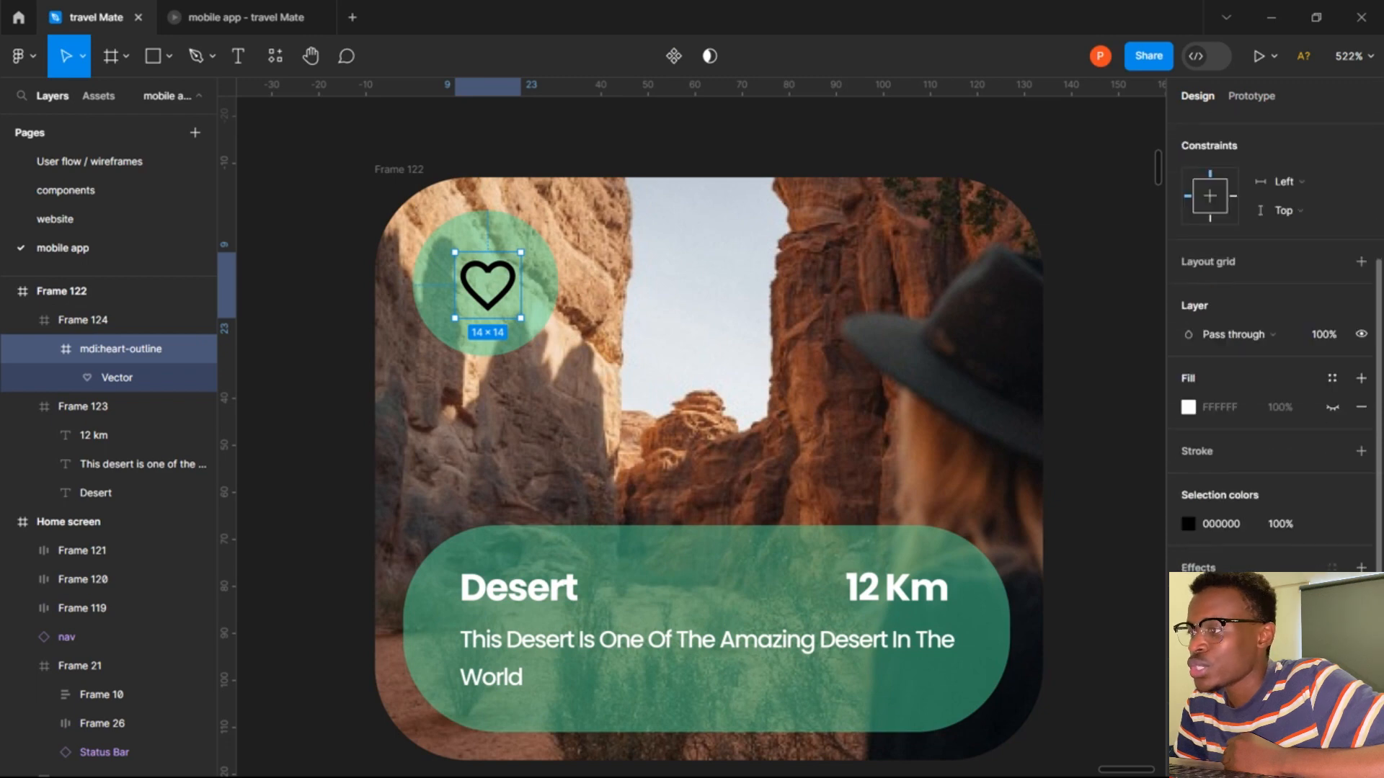
{"action": "left_click", "coordinate": [1187, 524]}
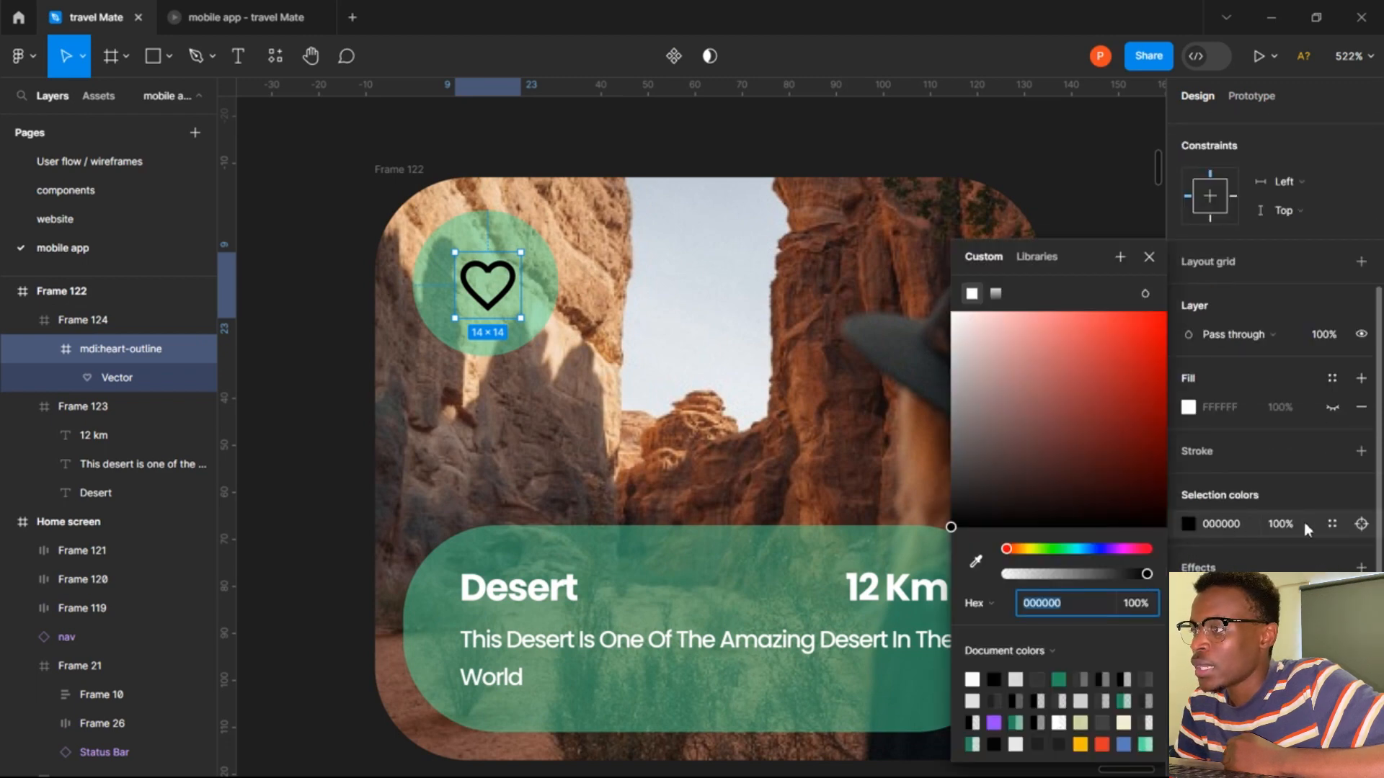
{"action": "left_click", "coordinate": [1332, 524]}
{"action": "left_click", "coordinate": [1332, 524]}
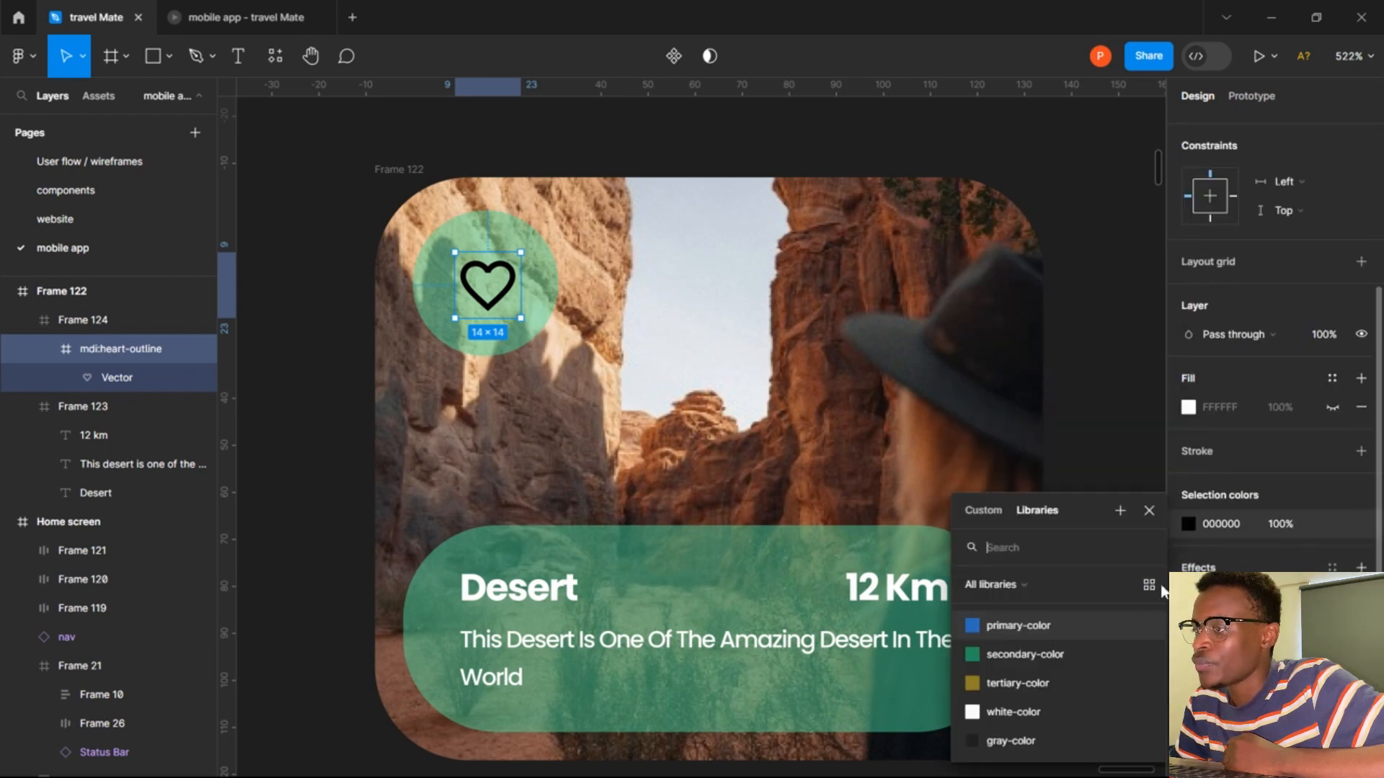
{"action": "left_click", "coordinate": [1070, 649]}
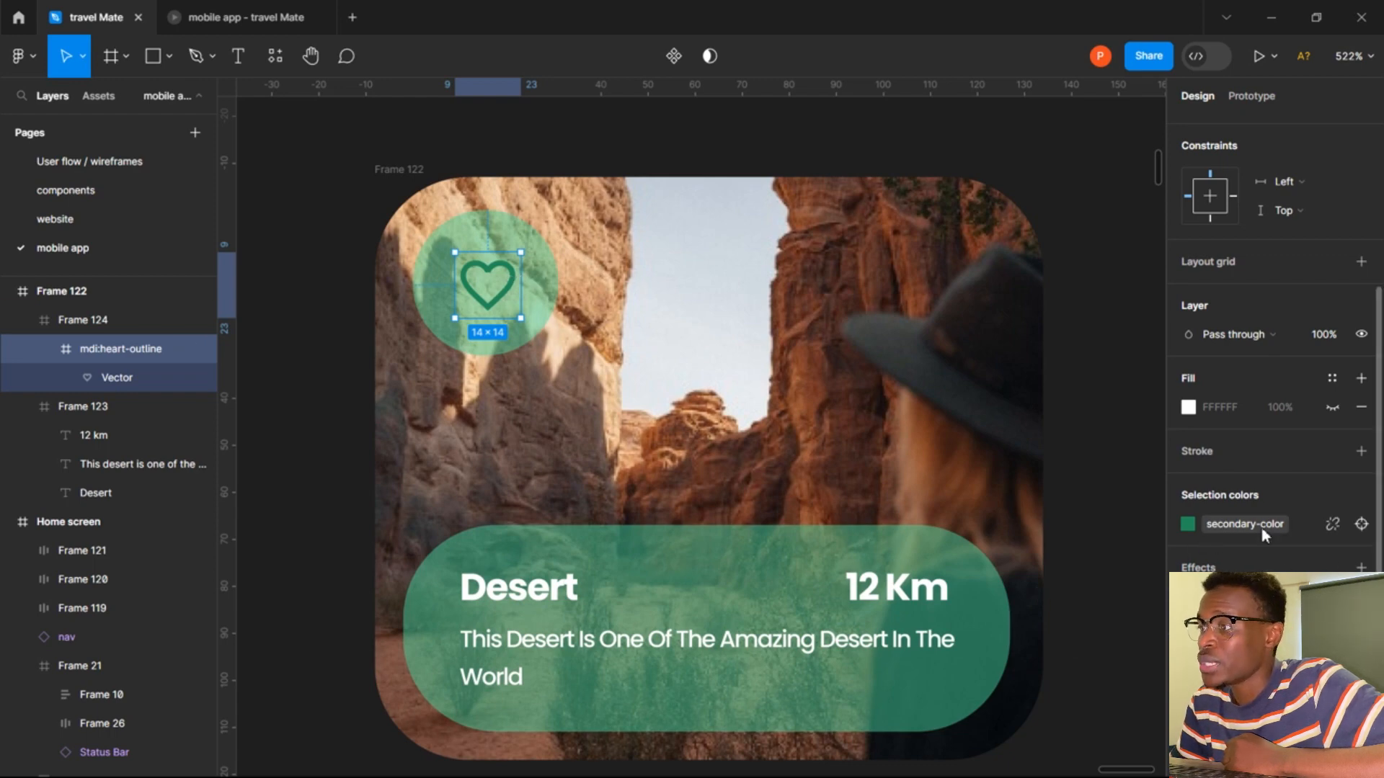
Detach the heart icon's colour style and apply the white-color library style instead.
{"action": "left_click", "coordinate": [1320, 524]}
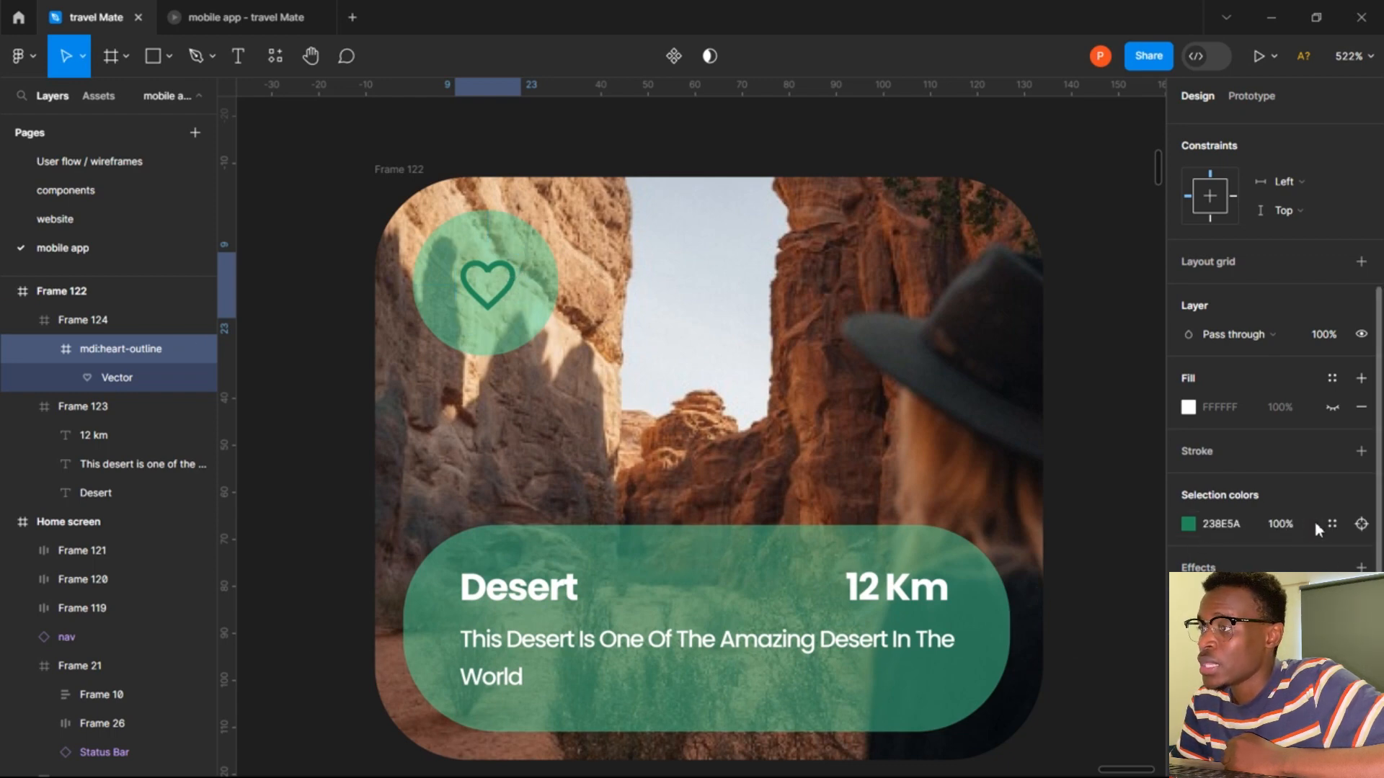
{"action": "left_click", "coordinate": [1325, 523]}
{"action": "left_click", "coordinate": [1035, 713]}
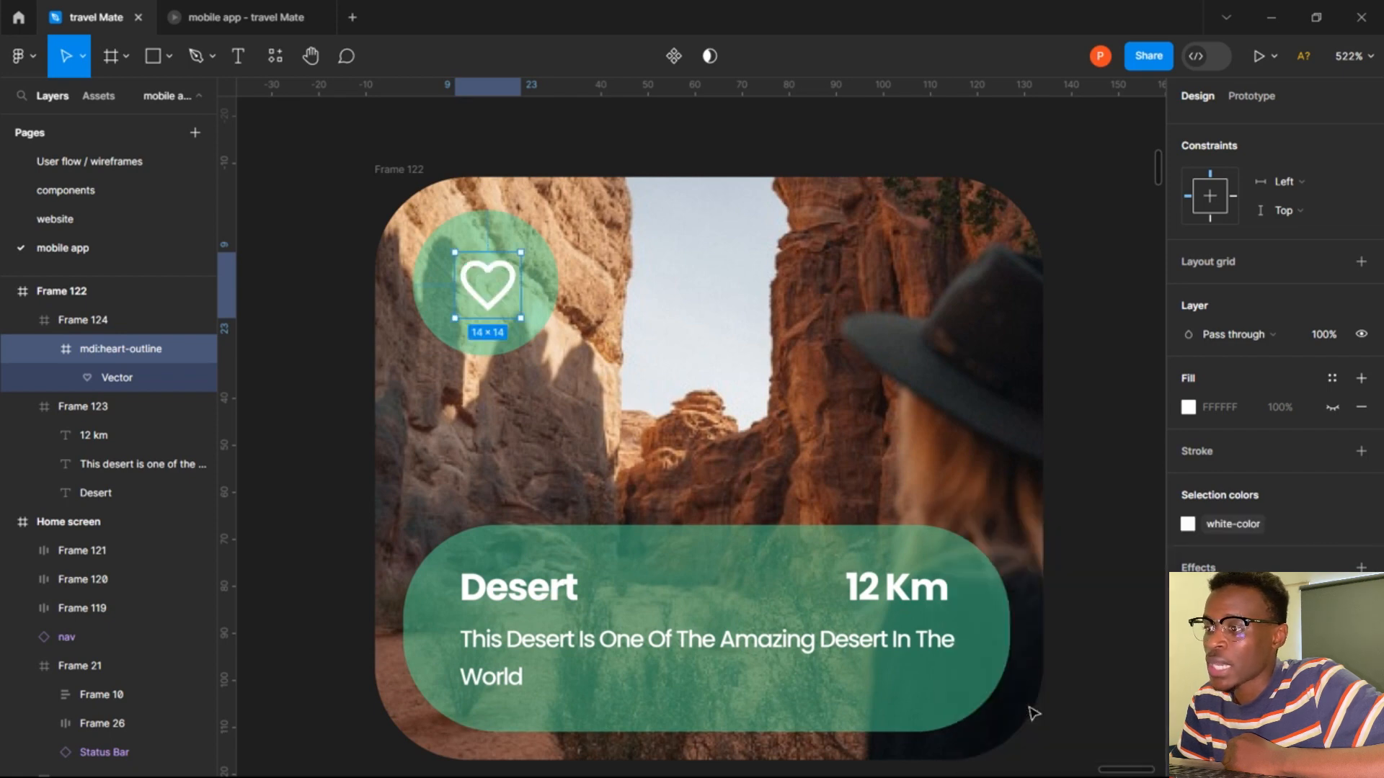
{"action": "left_click", "coordinate": [1053, 445]}
Move the desert card onto the Home screen's map at X 35, Y 572 and show the layout grids.
{"action": "scroll", "coordinate": [1053, 445], "scroll_direction": "down", "scroll_amount": 10}
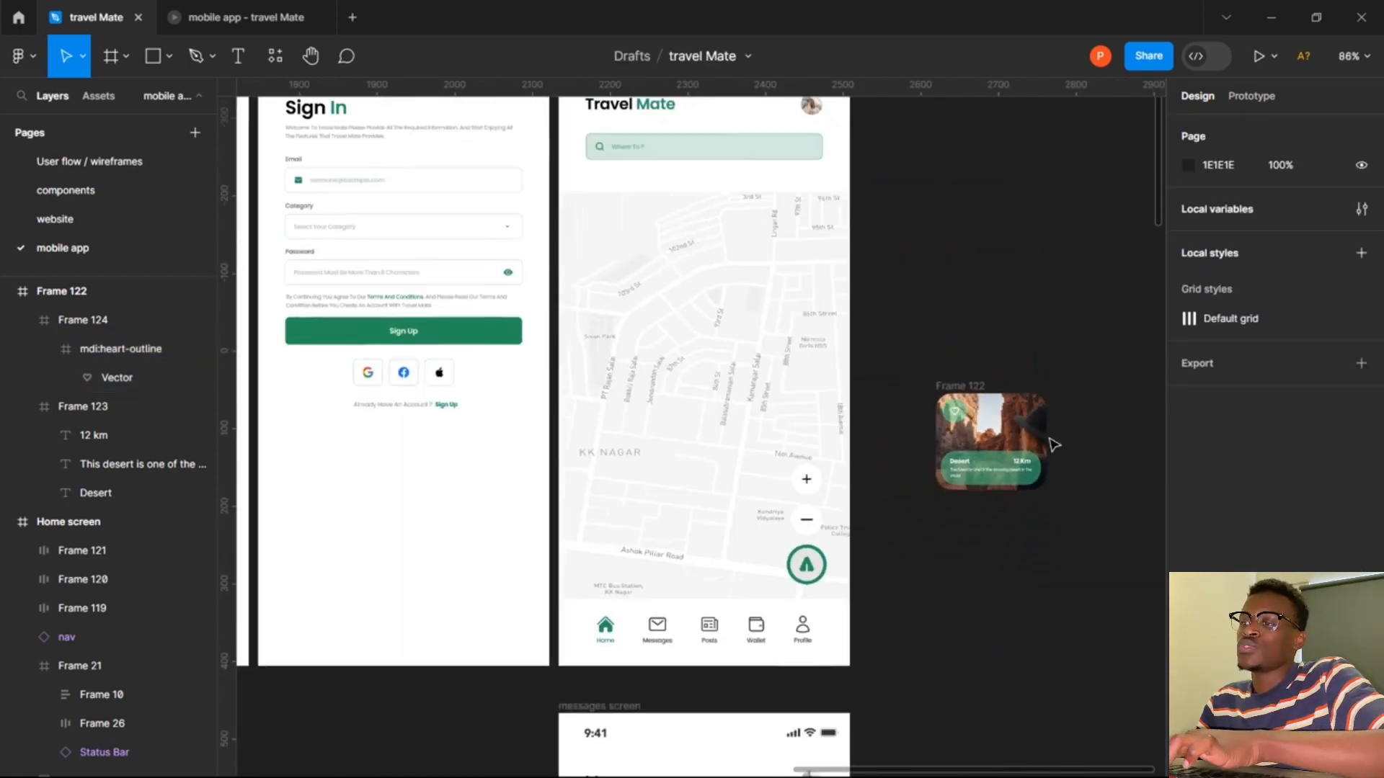
{"action": "scroll", "coordinate": [1053, 444], "scroll_direction": "right", "scroll_amount": 2}
{"action": "scroll", "coordinate": [1053, 445], "scroll_direction": "up", "scroll_amount": 3}
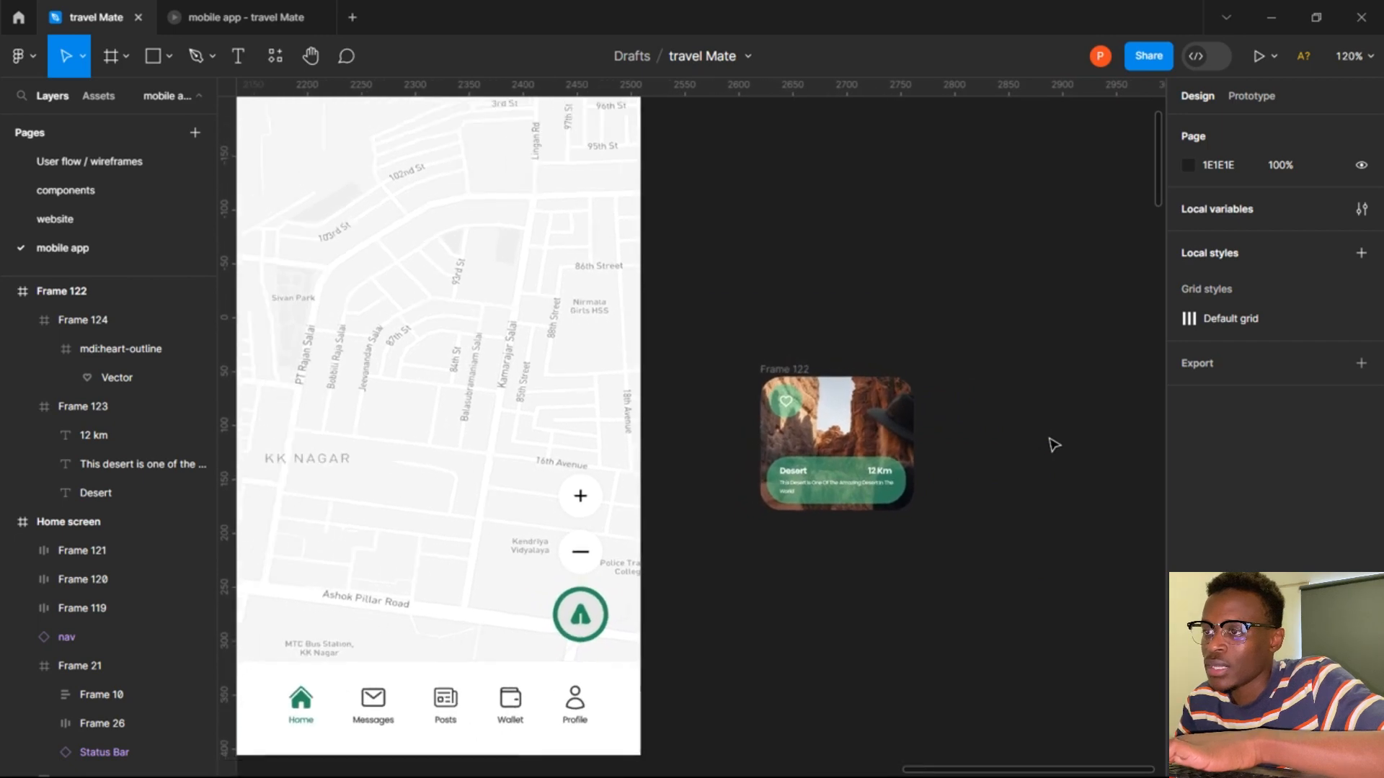
{"action": "scroll", "coordinate": [1050, 445], "scroll_direction": "left", "scroll_amount": 3}
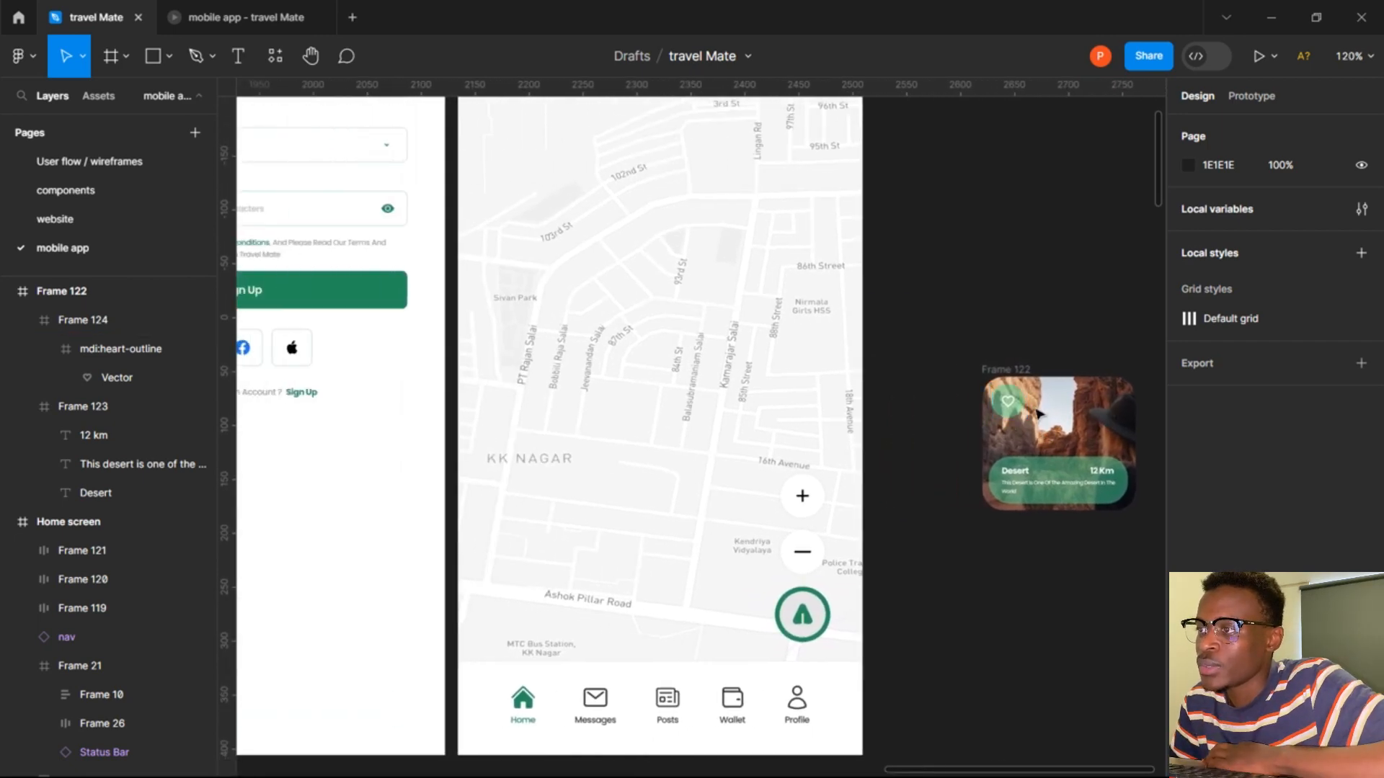
{"action": "left_click", "coordinate": [1024, 373]}
{"action": "left_click", "coordinate": [1023, 373]}
{"action": "left_click_drag", "start_coordinate": [1068, 408], "coordinate": [593, 556]}
{"action": "key", "text": "shift+g"}
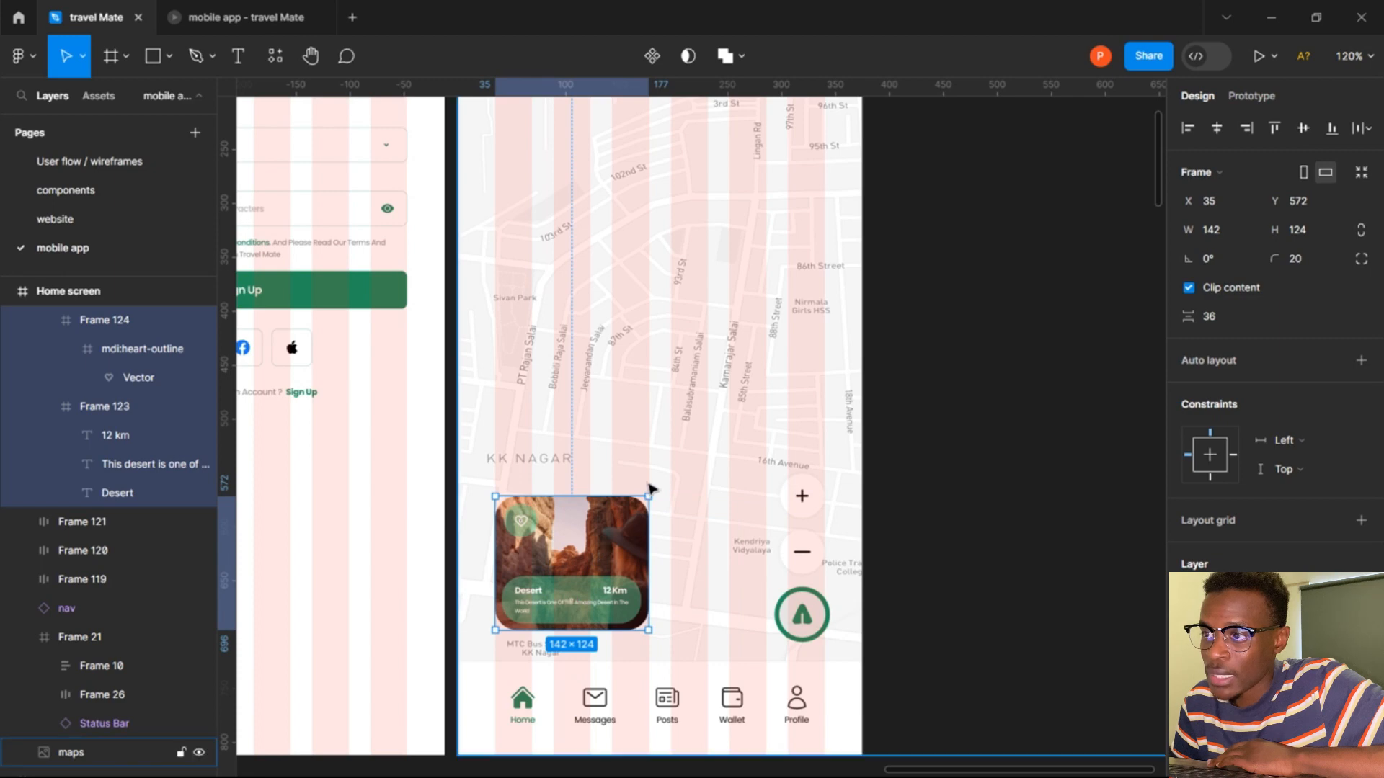
{"action": "left_click", "coordinate": [935, 387]}
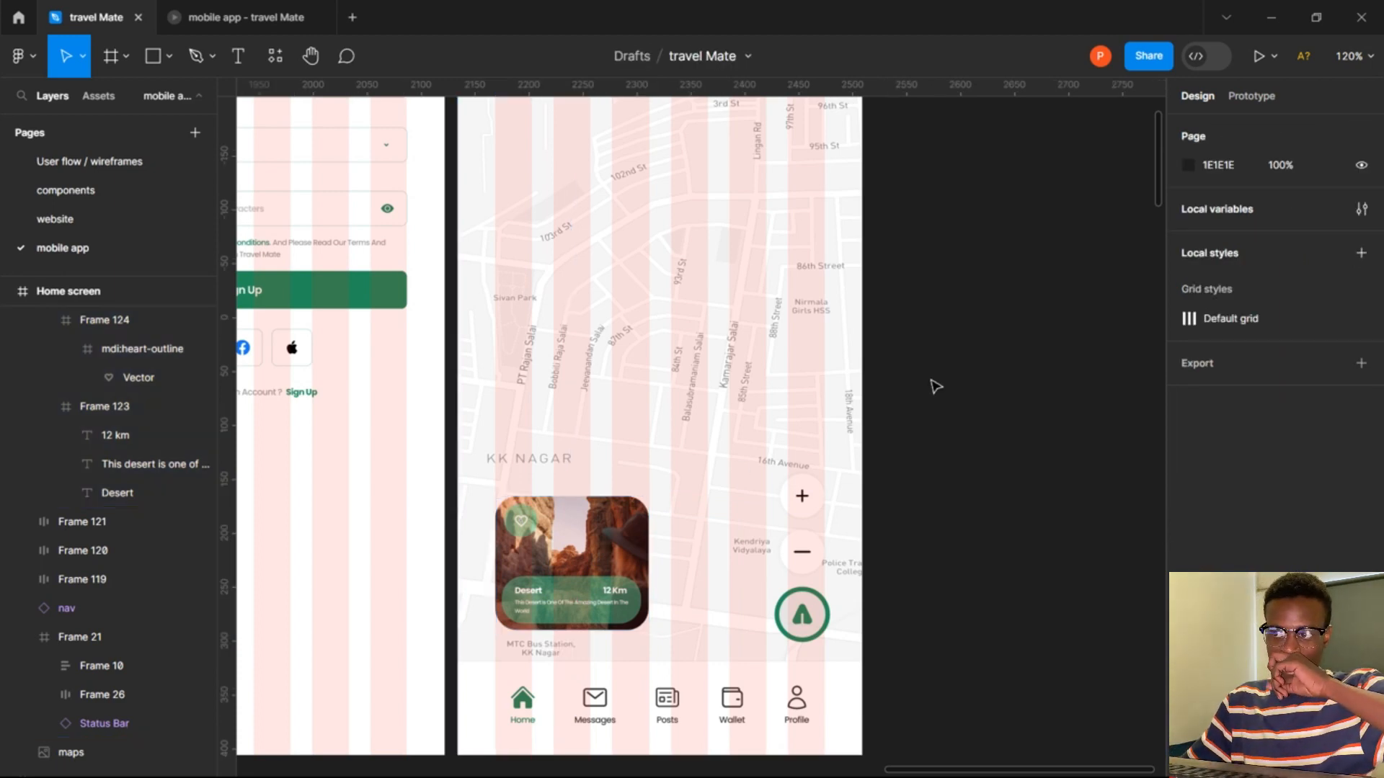
Move the plus and minus buttons up the map to X 302 and the green navigation button to X 198, Y 359.
{"action": "scroll", "coordinate": [829, 467], "scroll_direction": "up", "scroll_amount": 2}
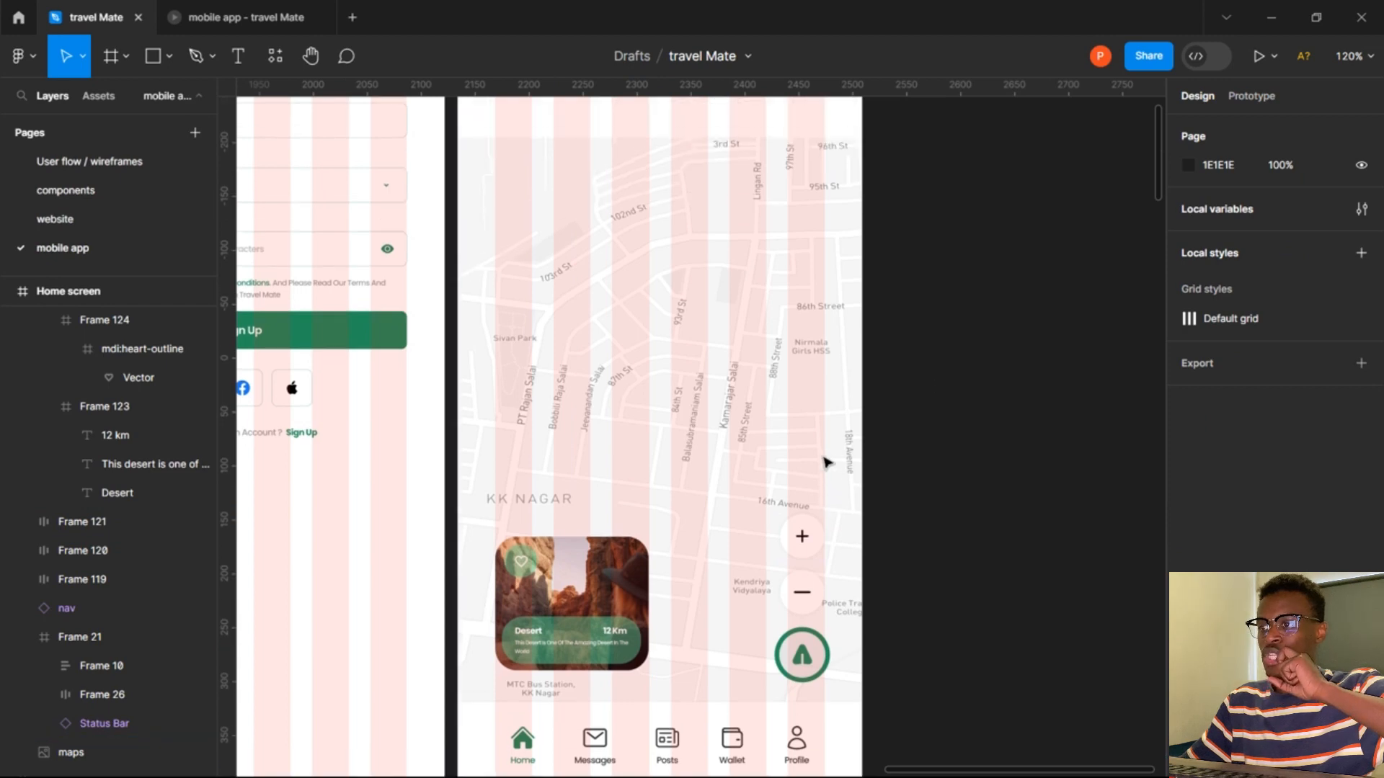
{"action": "scroll", "coordinate": [828, 472], "scroll_direction": "down", "scroll_amount": 3}
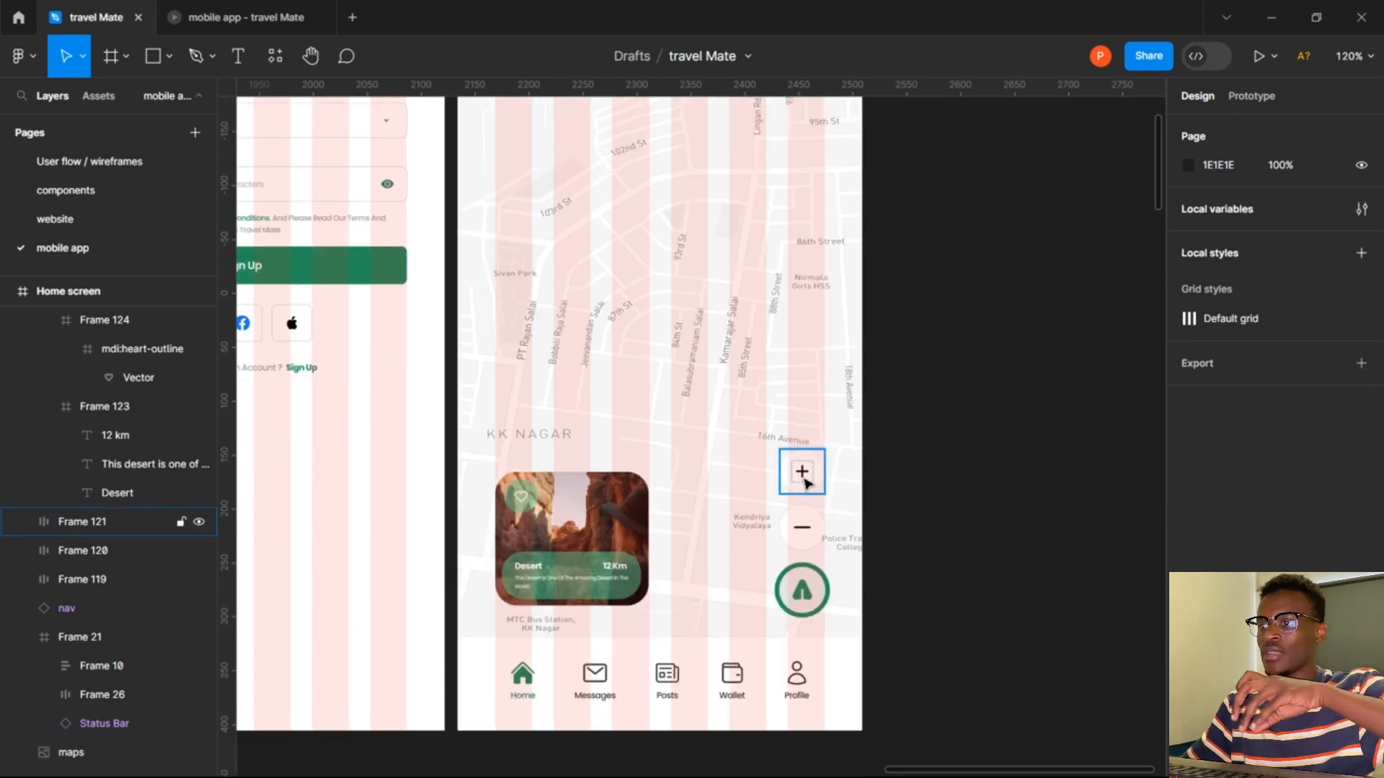
{"action": "left_click", "coordinate": [806, 481]}
{"action": "left_click", "coordinate": [822, 521], "text": "shift"}
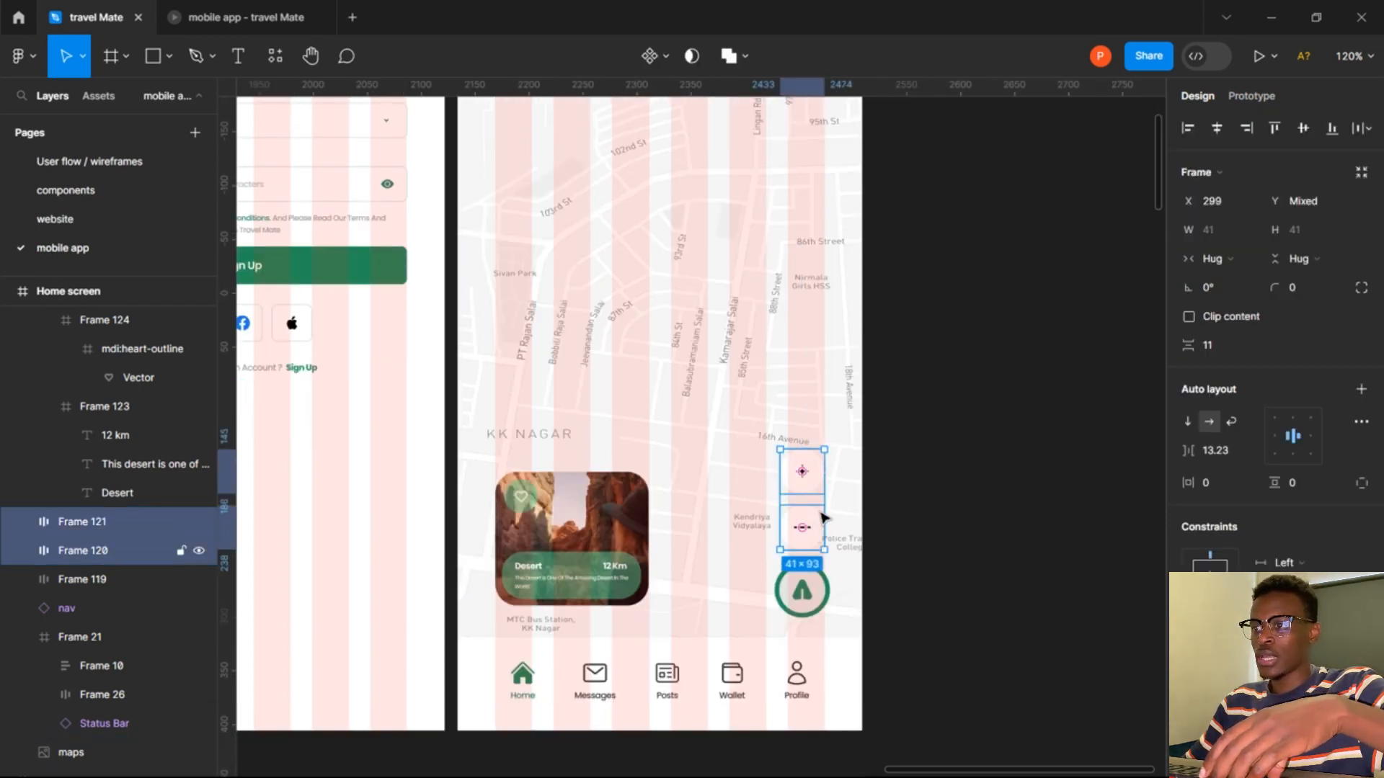
{"action": "left_click_drag", "start_coordinate": [819, 509], "coordinate": [821, 247]}
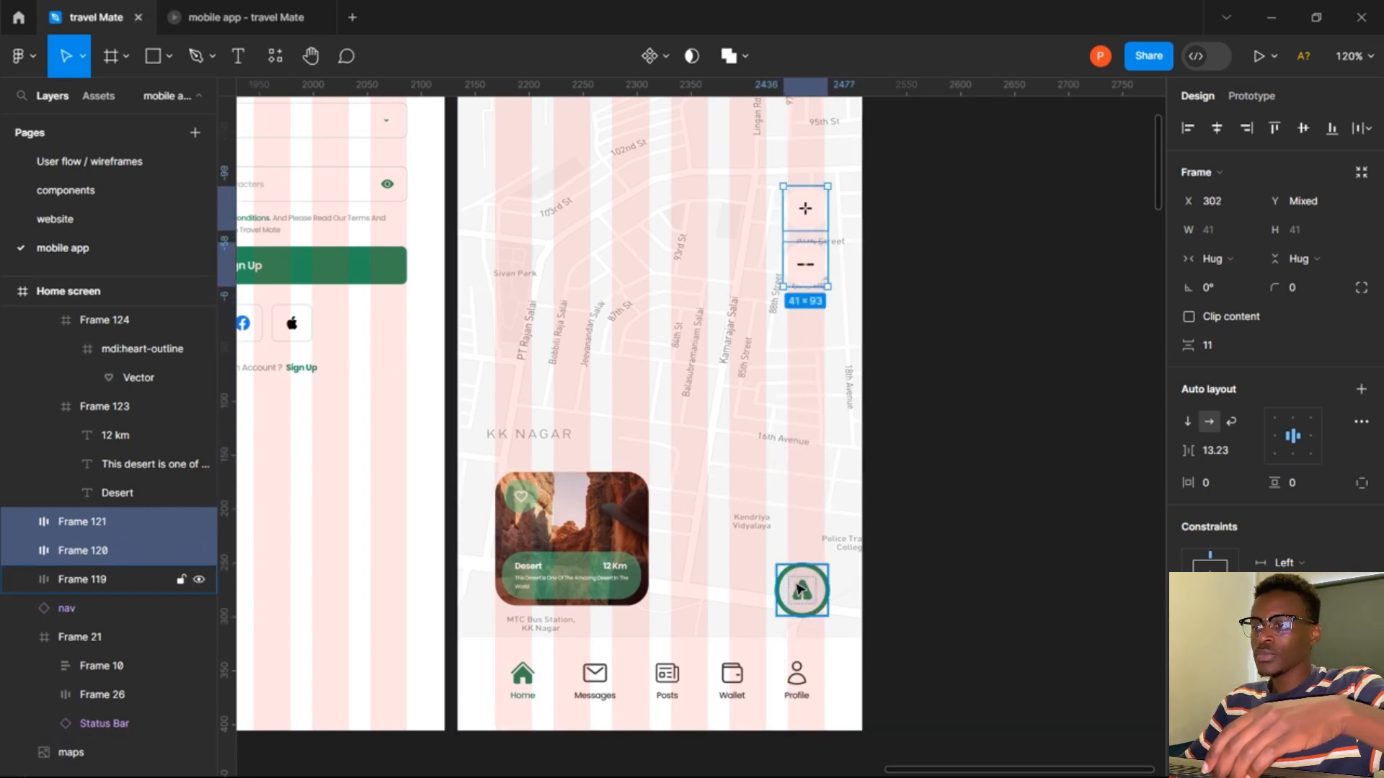
{"action": "left_click_drag", "start_coordinate": [801, 590], "coordinate": [693, 220]}
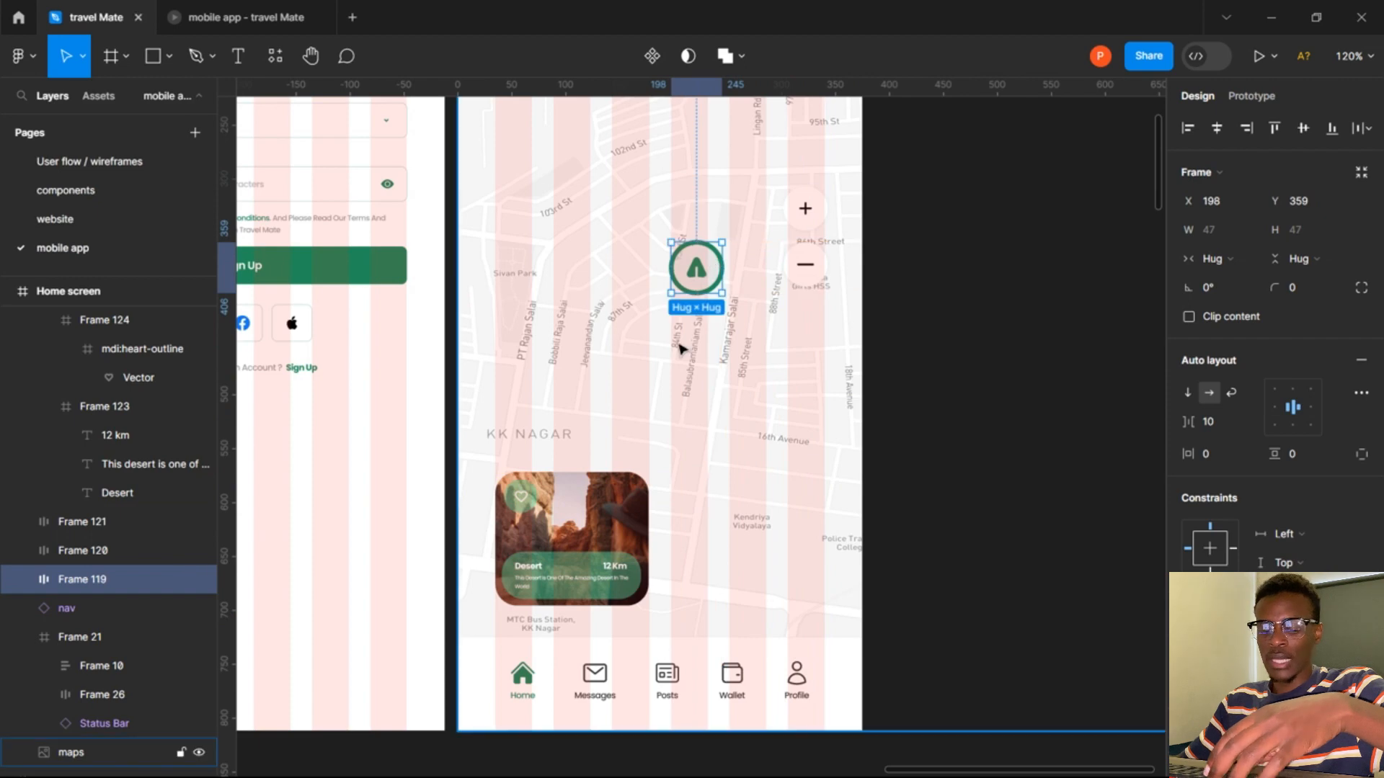
Duplicate the desert card beside the original at X 198, Y 572 and hide the layout grids.
{"action": "left_click", "coordinate": [597, 497]}
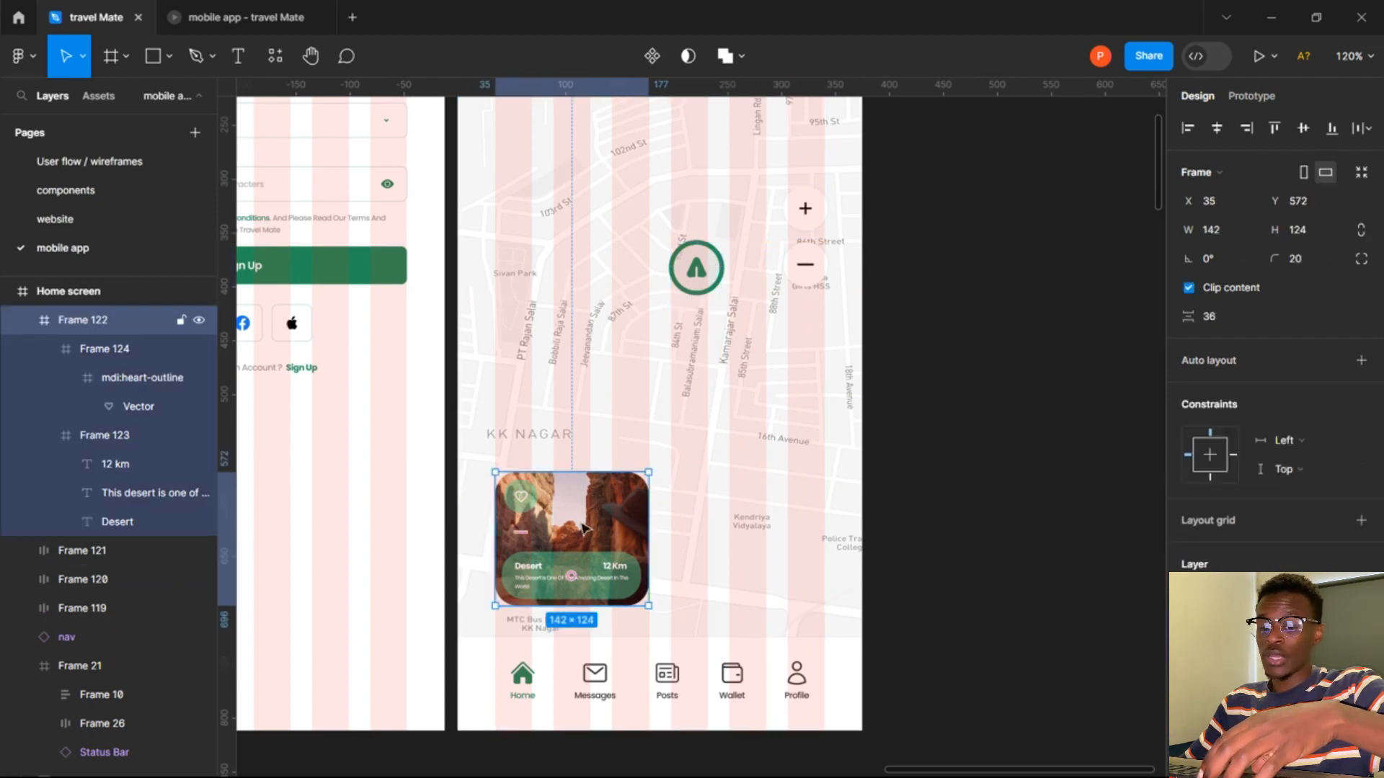
{"action": "left_click_drag", "start_coordinate": [634, 531], "coordinate": [744, 524]}
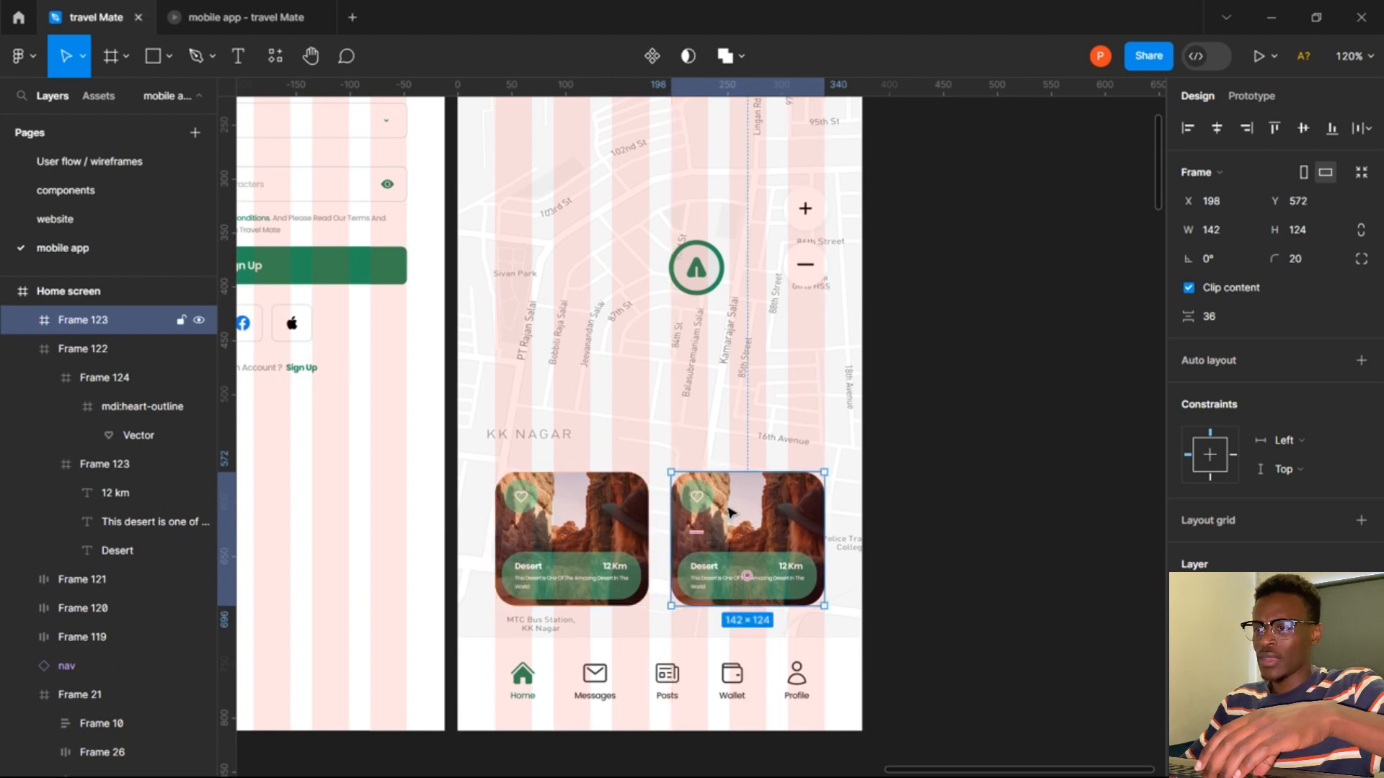
{"action": "left_click", "coordinate": [975, 440]}
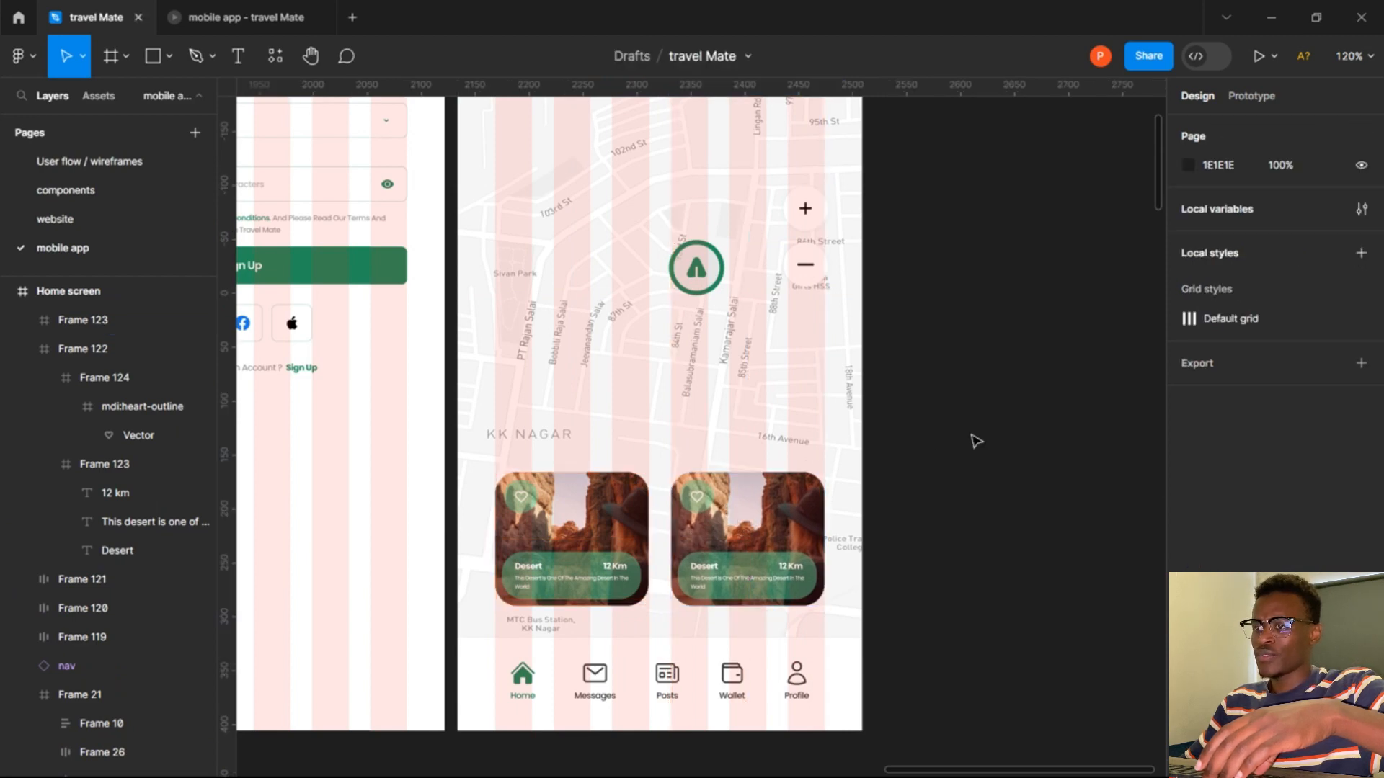
{"action": "key", "text": "ctrl+shift+4"}
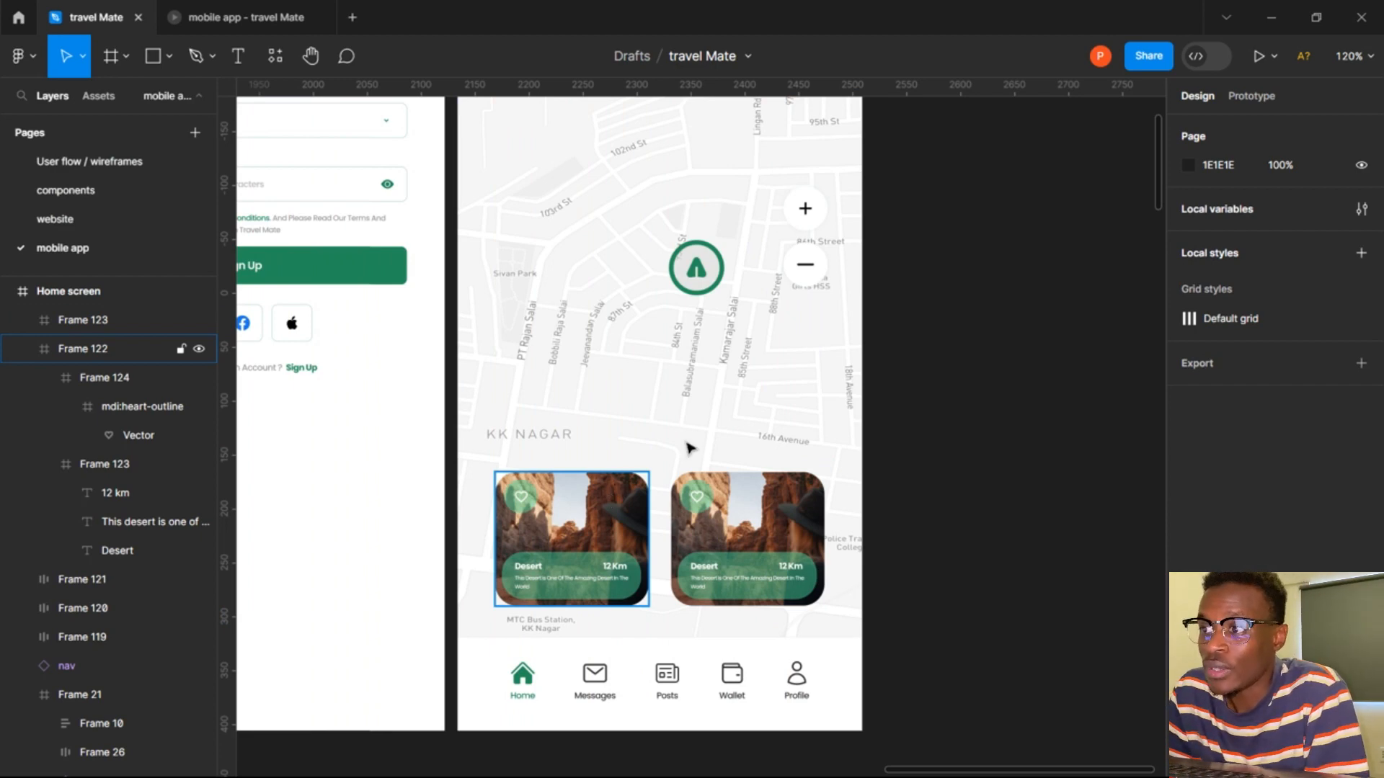
Move the plus and minus buttons further up the map to X 299, in line with the search bar's right edge.
{"action": "left_click", "coordinate": [718, 277]}
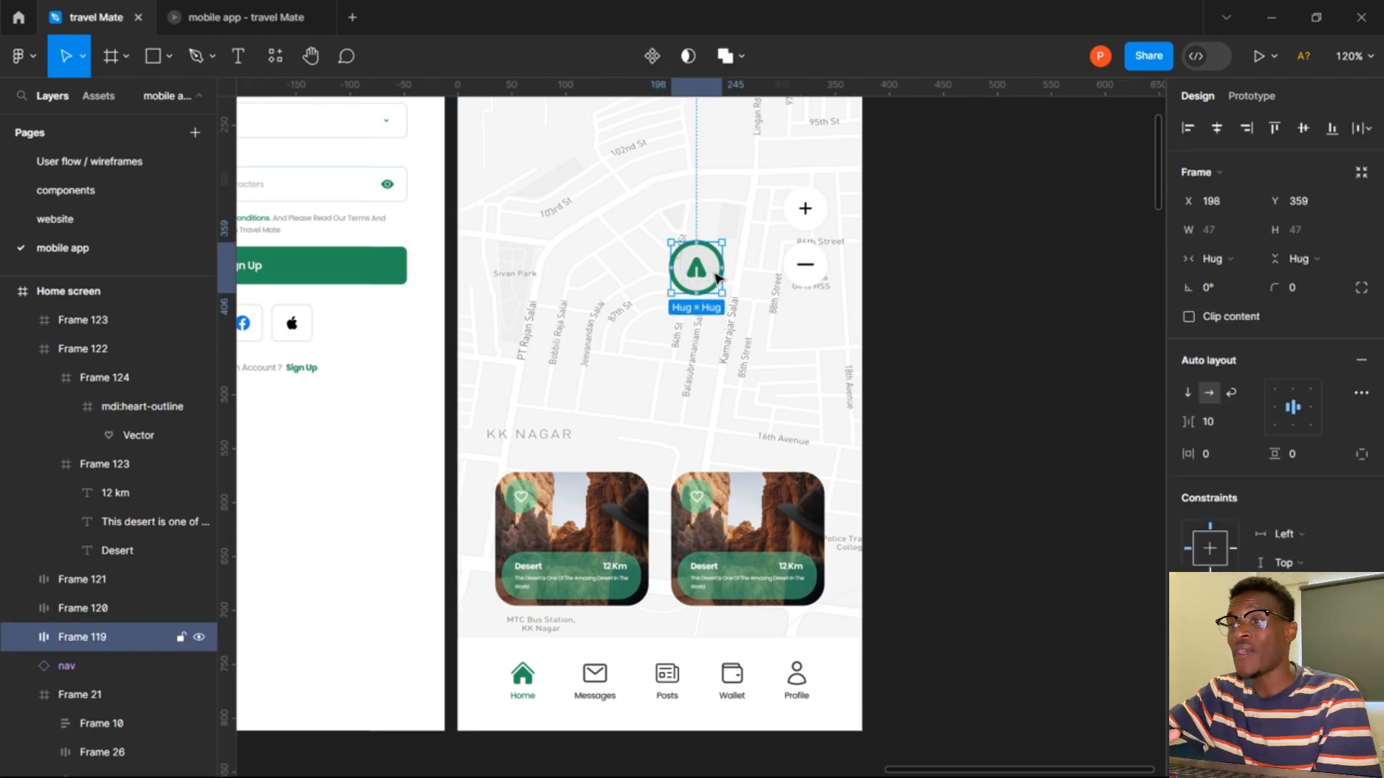
{"action": "scroll", "coordinate": [717, 278], "scroll_direction": "down", "scroll_amount": 3}
{"action": "scroll", "coordinate": [717, 278], "scroll_direction": "up", "scroll_amount": 3}
{"action": "scroll", "coordinate": [717, 278], "scroll_direction": "up", "scroll_amount": 3}
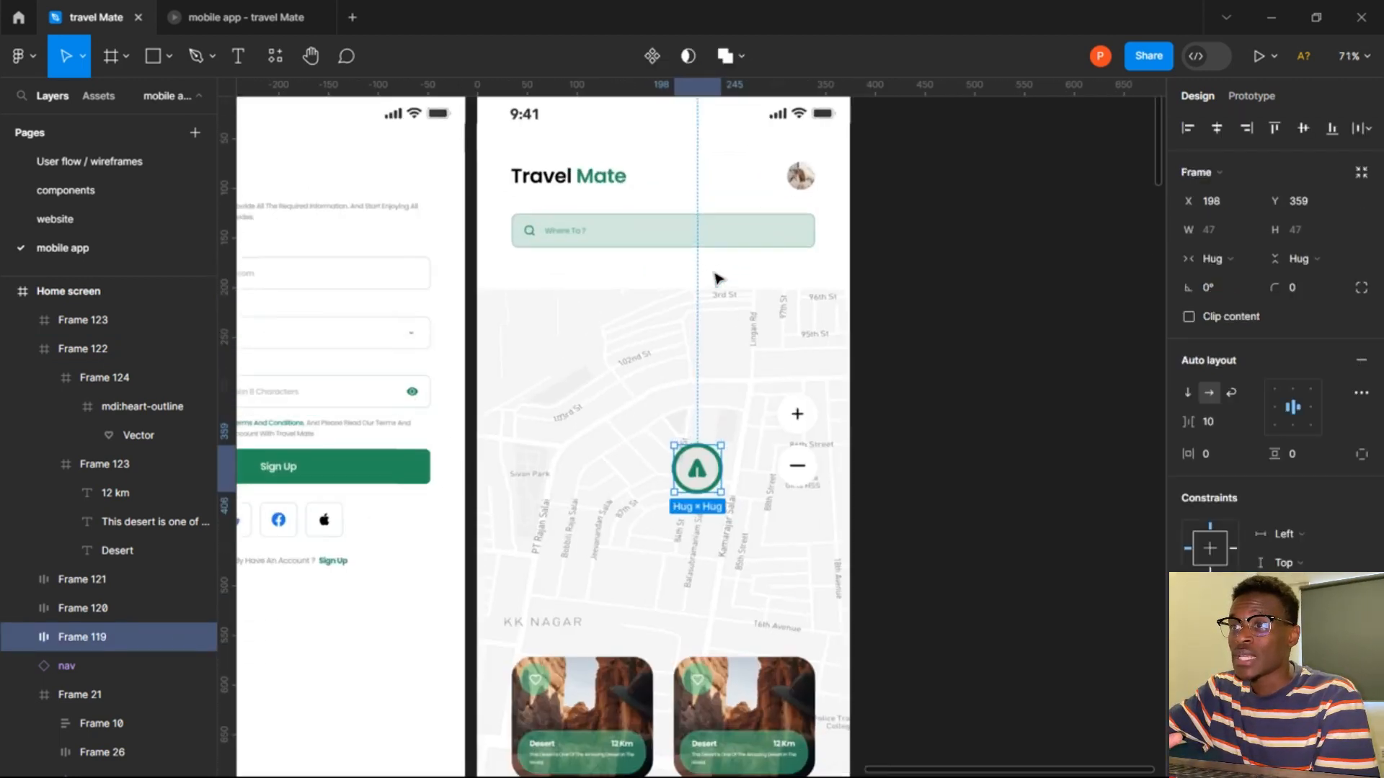
{"action": "scroll", "coordinate": [717, 279], "scroll_direction": "up", "scroll_amount": 3}
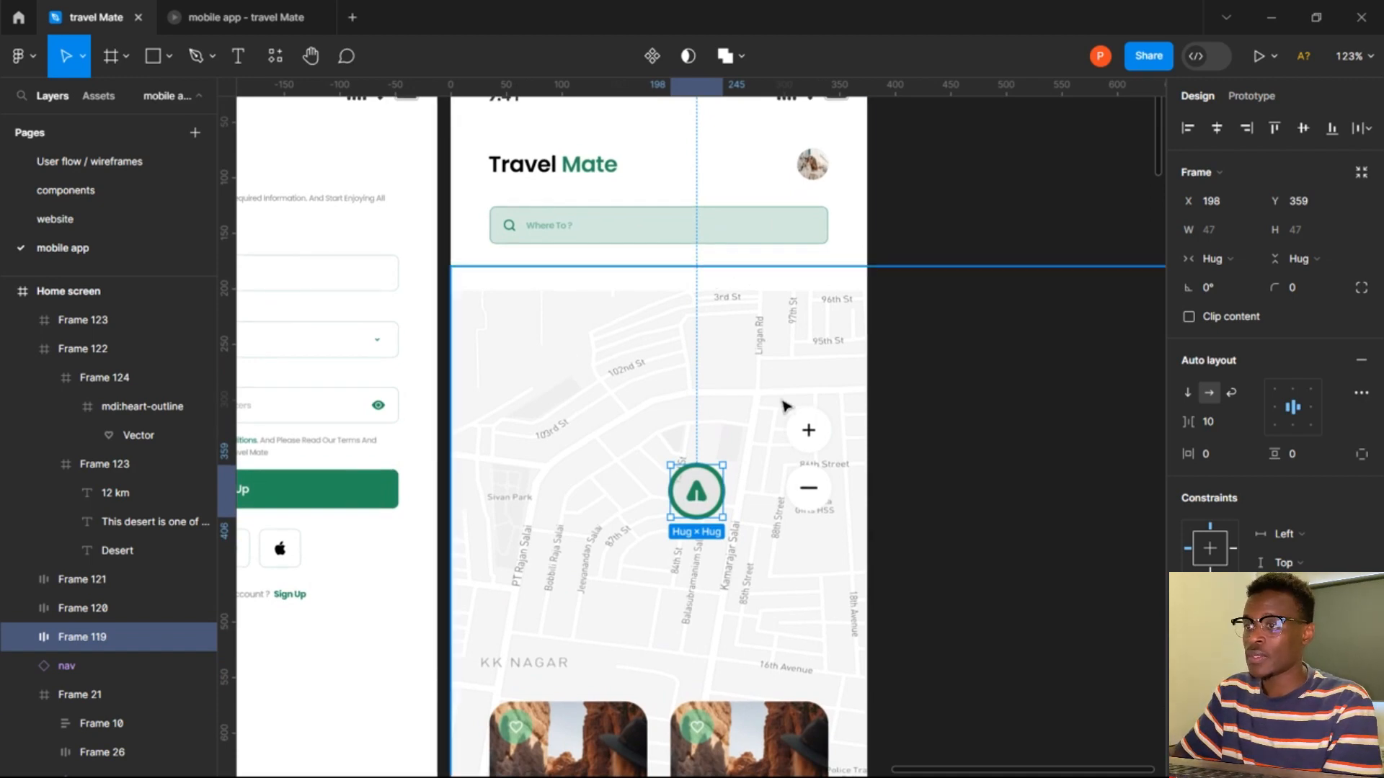
{"action": "left_click", "coordinate": [809, 430]}
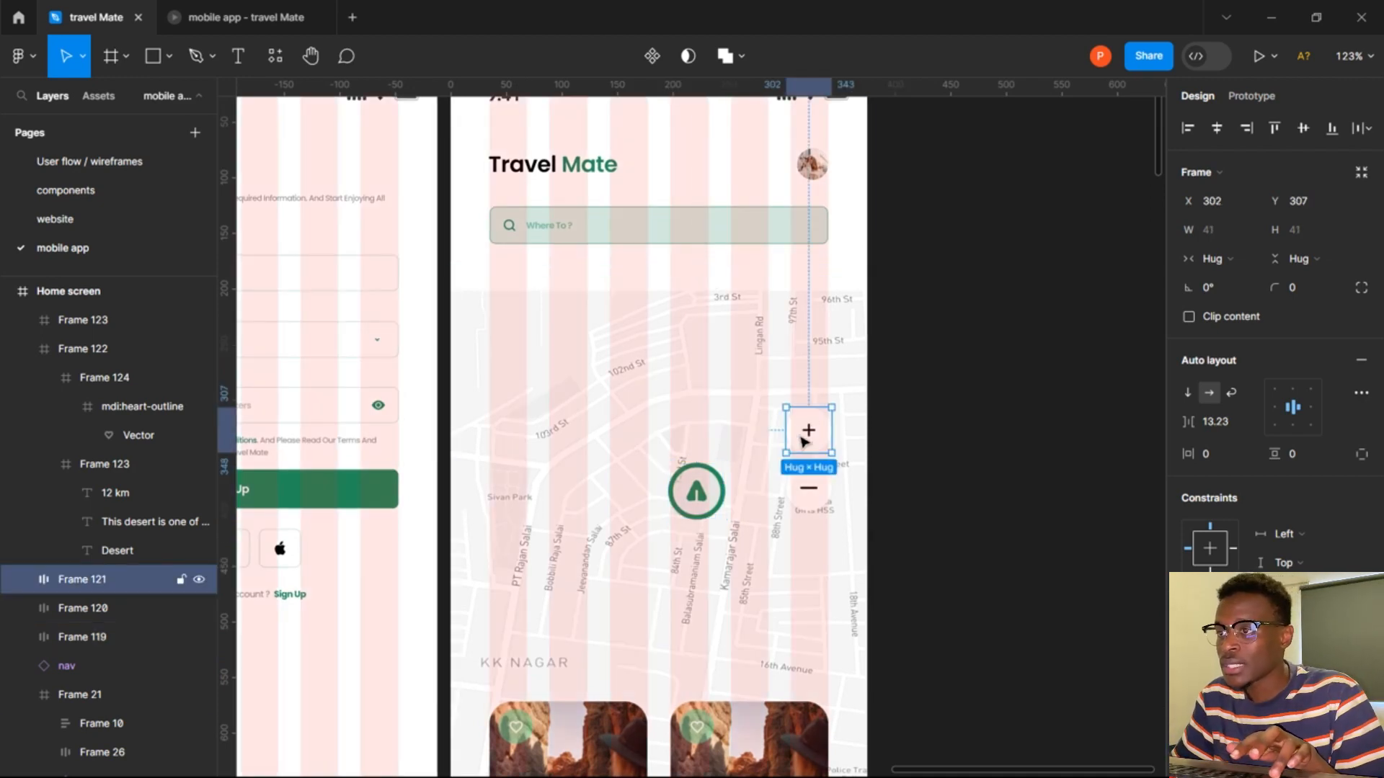
{"action": "left_click", "coordinate": [807, 486], "text": "shift"}
{"action": "left_click_drag", "start_coordinate": [817, 461], "coordinate": [810, 374]}
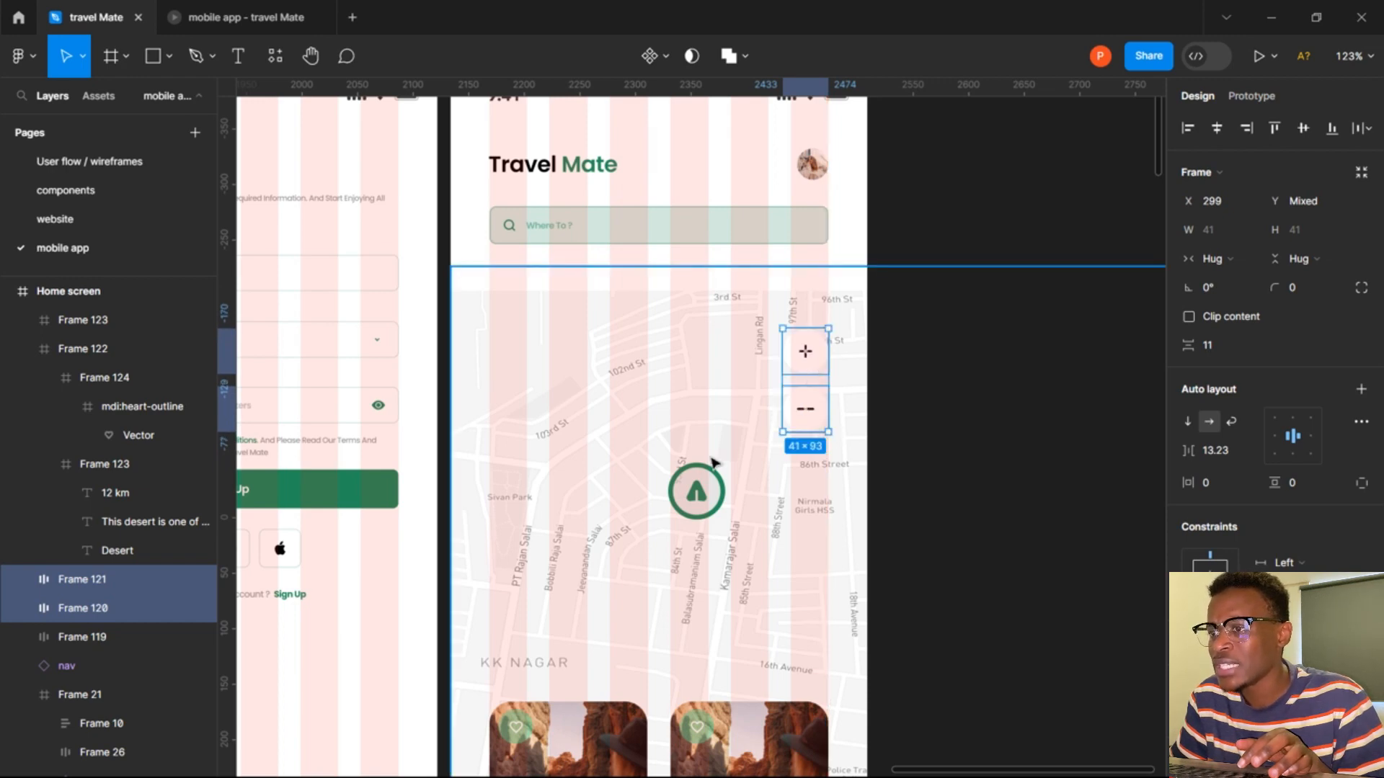
Move the green navigation button out of the Home screen onto the empty canvas and hide the layout grids.
{"action": "left_click_drag", "start_coordinate": [696, 492], "coordinate": [1006, 167]}
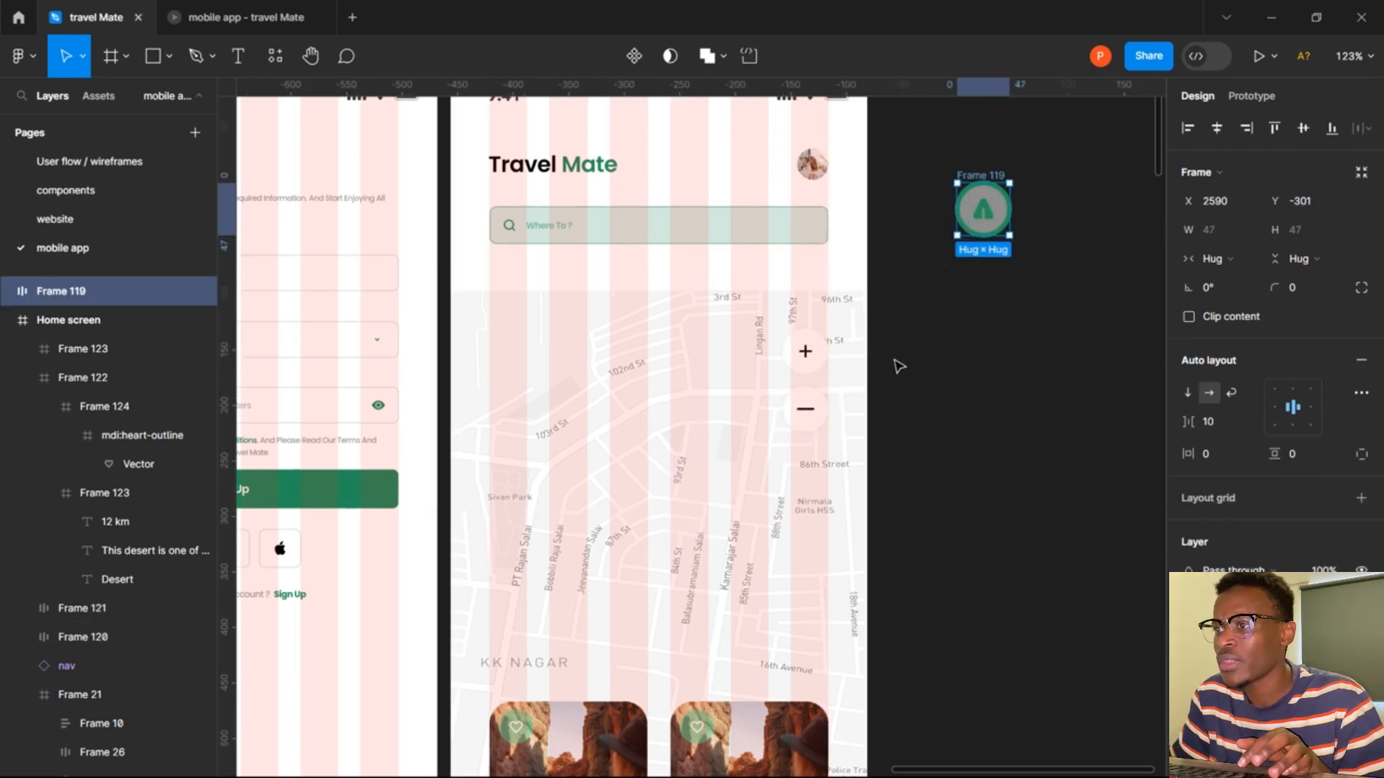
{"action": "left_click", "coordinate": [897, 370]}
{"action": "key", "text": "shift+g"}
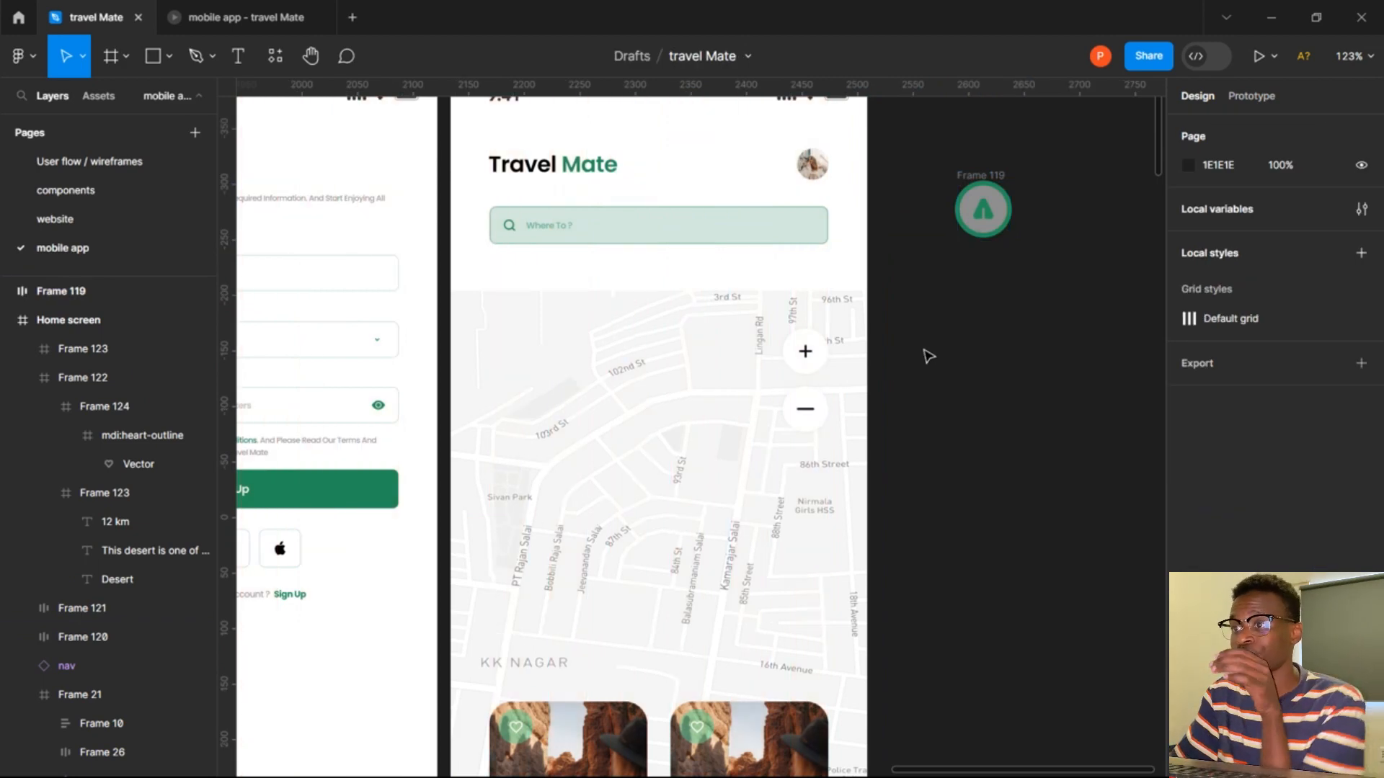
Move the plus and minus buttons across to the map's left side, aligned with the search bar's left edge.
{"action": "scroll", "coordinate": [901, 366], "scroll_direction": "down", "scroll_amount": 3}
{"action": "left_click", "coordinate": [825, 269]}
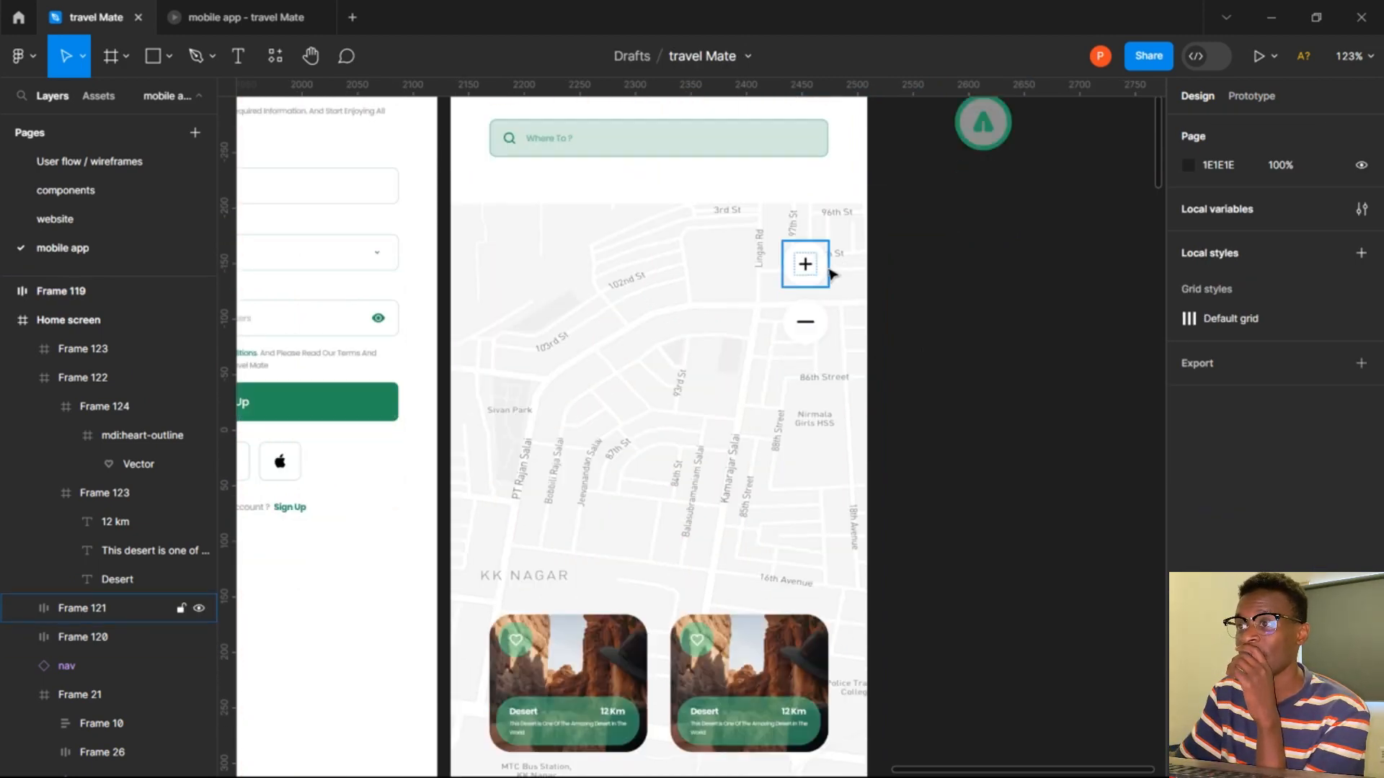
{"action": "left_click", "coordinate": [825, 322], "text": "shift"}
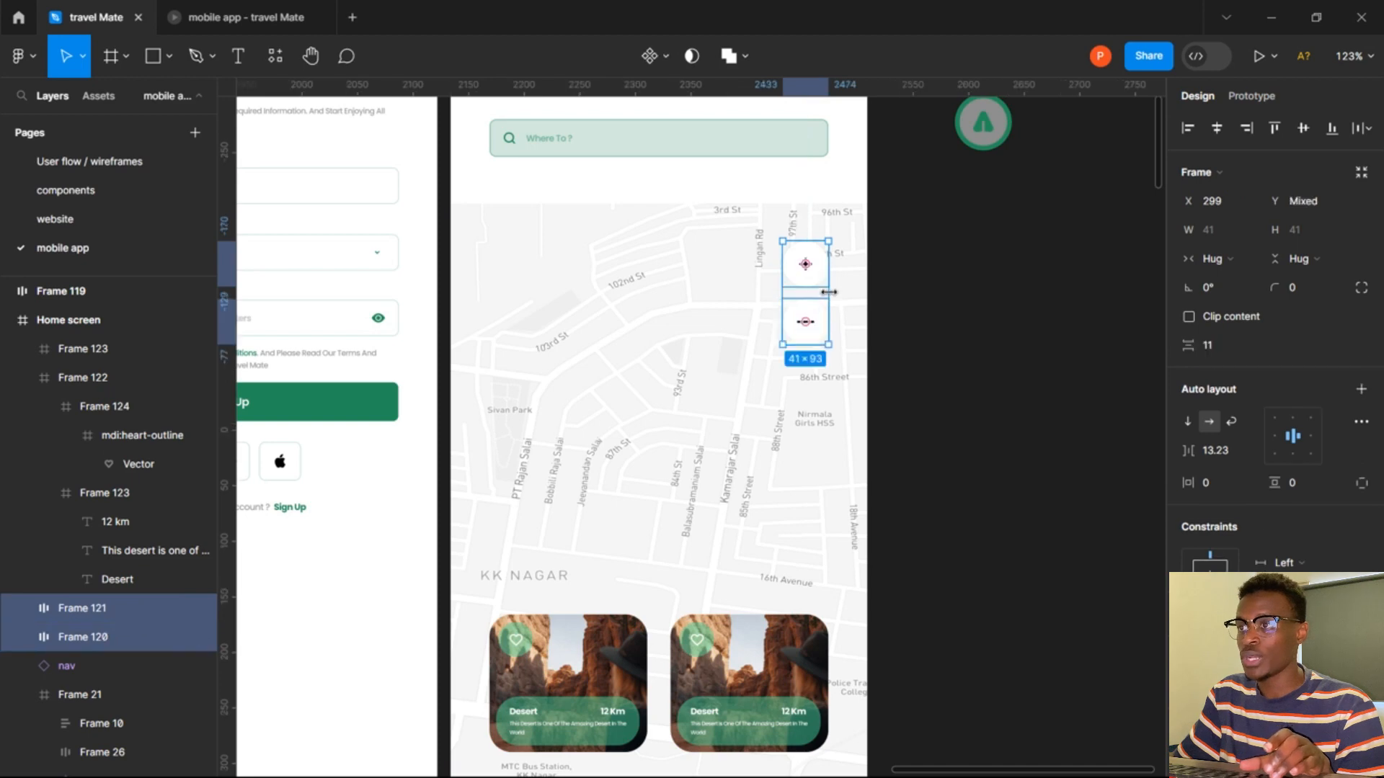
{"action": "key", "text": "ctrl+shift+4"}
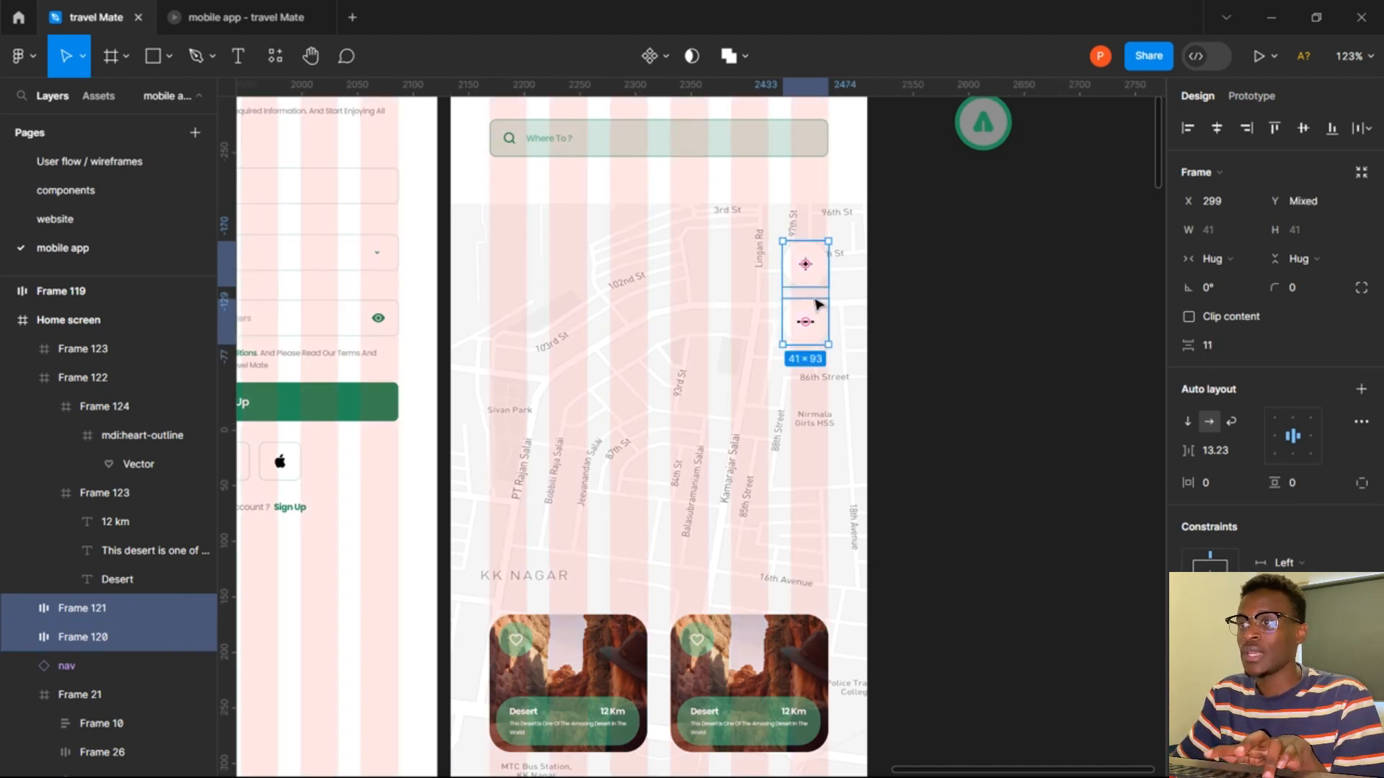
{"action": "left_click_drag", "start_coordinate": [818, 303], "coordinate": [522, 300]}
{"action": "left_click", "coordinate": [928, 279]}
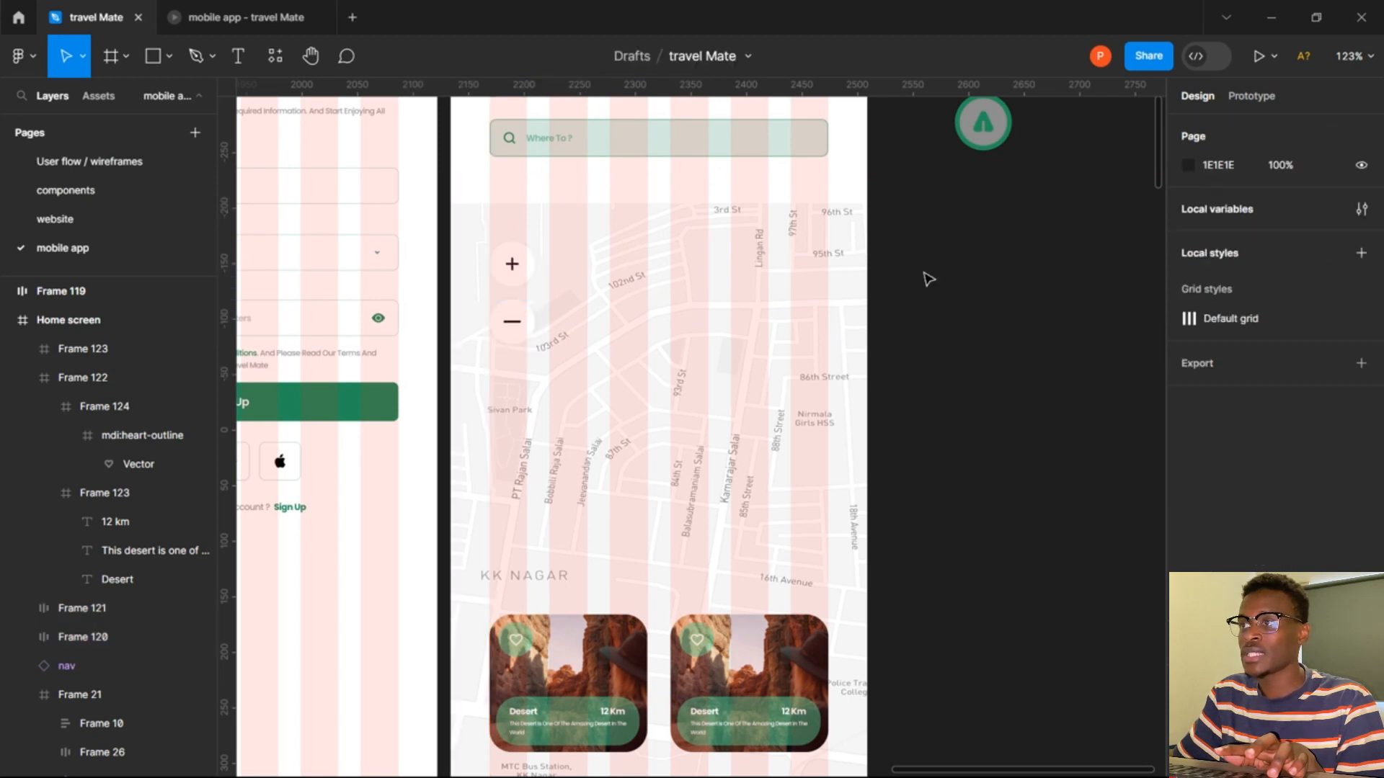
{"action": "key", "text": "ctrl+shift+4"}
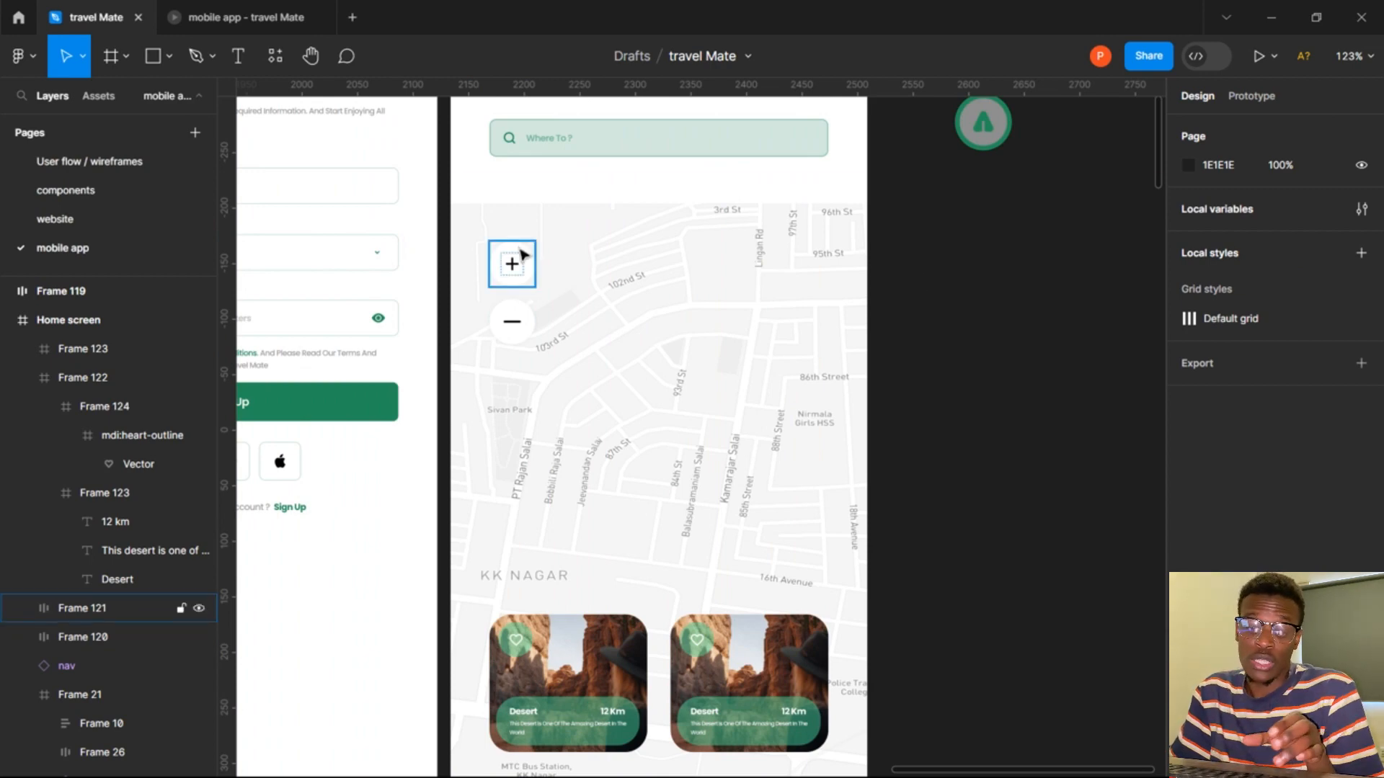
Show the layout grids and move the plus and minus buttons to X 298, just above the second desert card.
{"action": "key", "text": "ctrl+shift+4"}
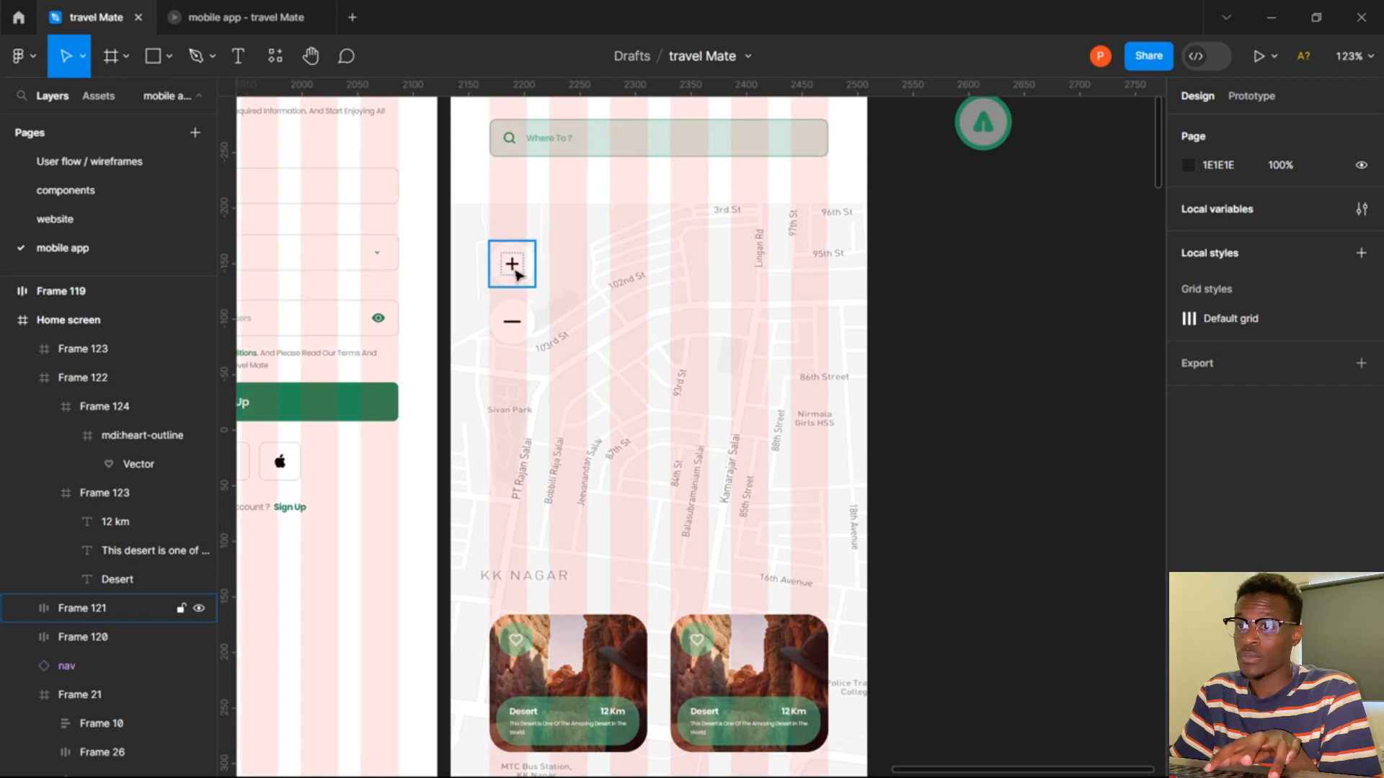
{"action": "left_click", "coordinate": [511, 317]}
{"action": "left_click", "coordinate": [520, 277], "text": "shift"}
{"action": "left_click_drag", "start_coordinate": [522, 298], "coordinate": [814, 556]}
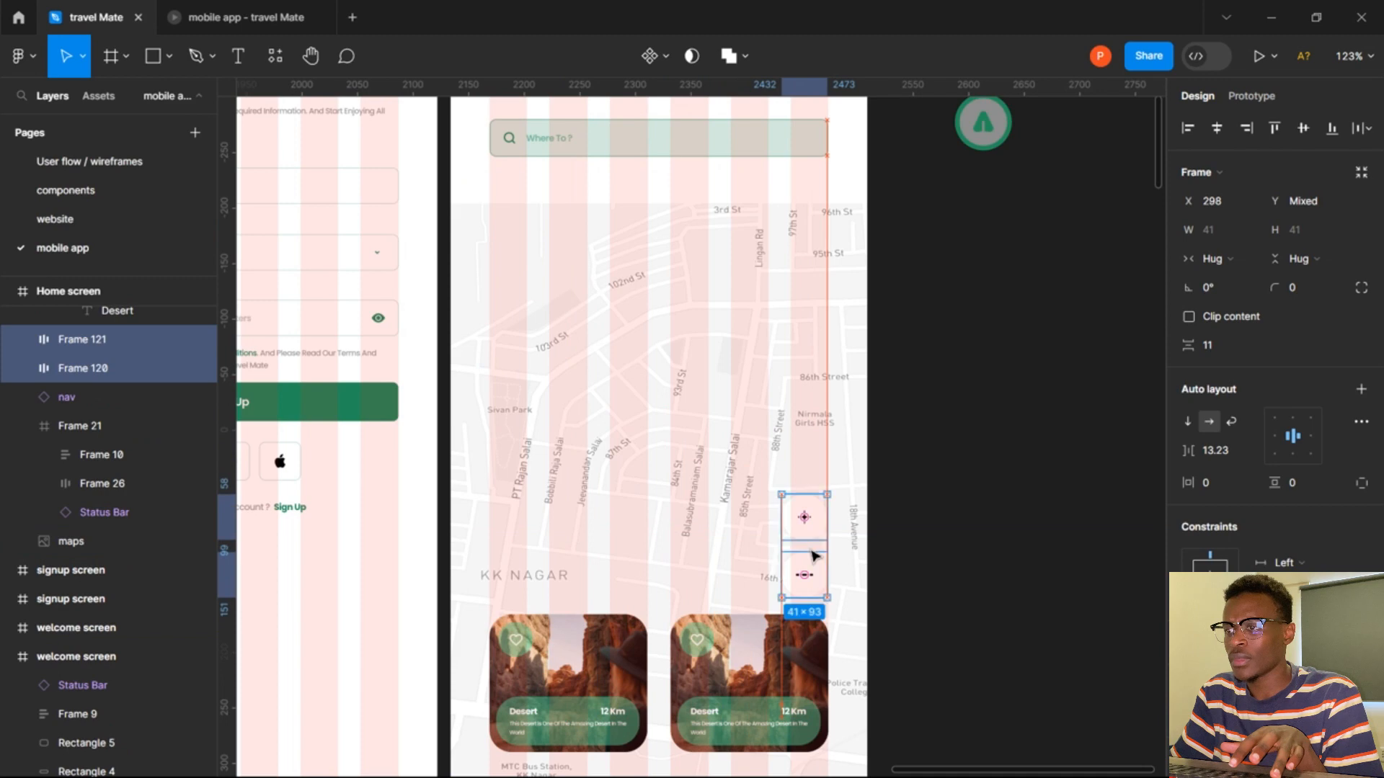
Deselect the plus and minus buttons and hide the layout grids.
{"action": "left_click", "coordinate": [970, 431]}
{"action": "key", "text": "ctrl+shift+4"}
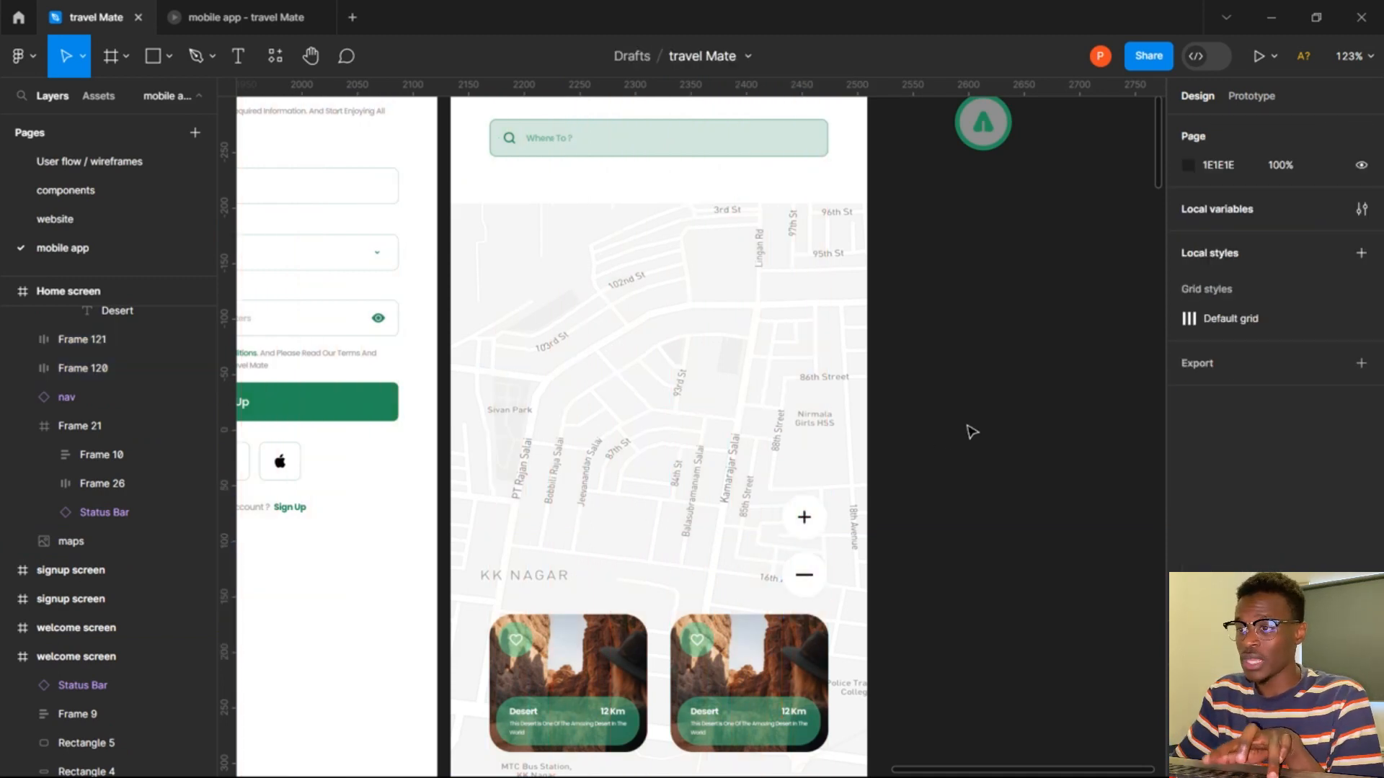
{"action": "scroll", "coordinate": [775, 447], "scroll_direction": "down", "scroll_amount": 3}
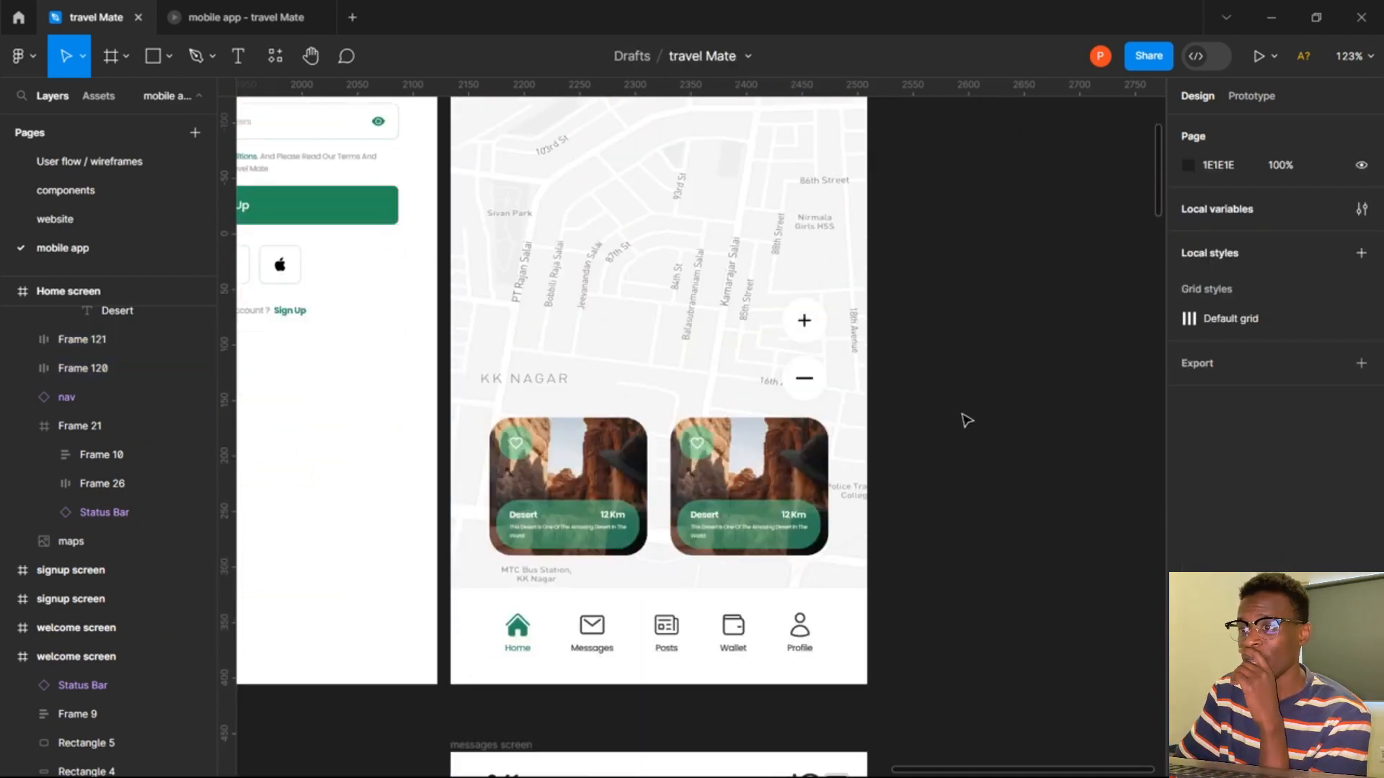
Select the second desert card on the Home screen and open the Unsplash plugin for it.
{"action": "left_click", "coordinate": [761, 456]}
{"action": "scroll", "coordinate": [1297, 559], "scroll_direction": "down", "scroll_amount": 5}
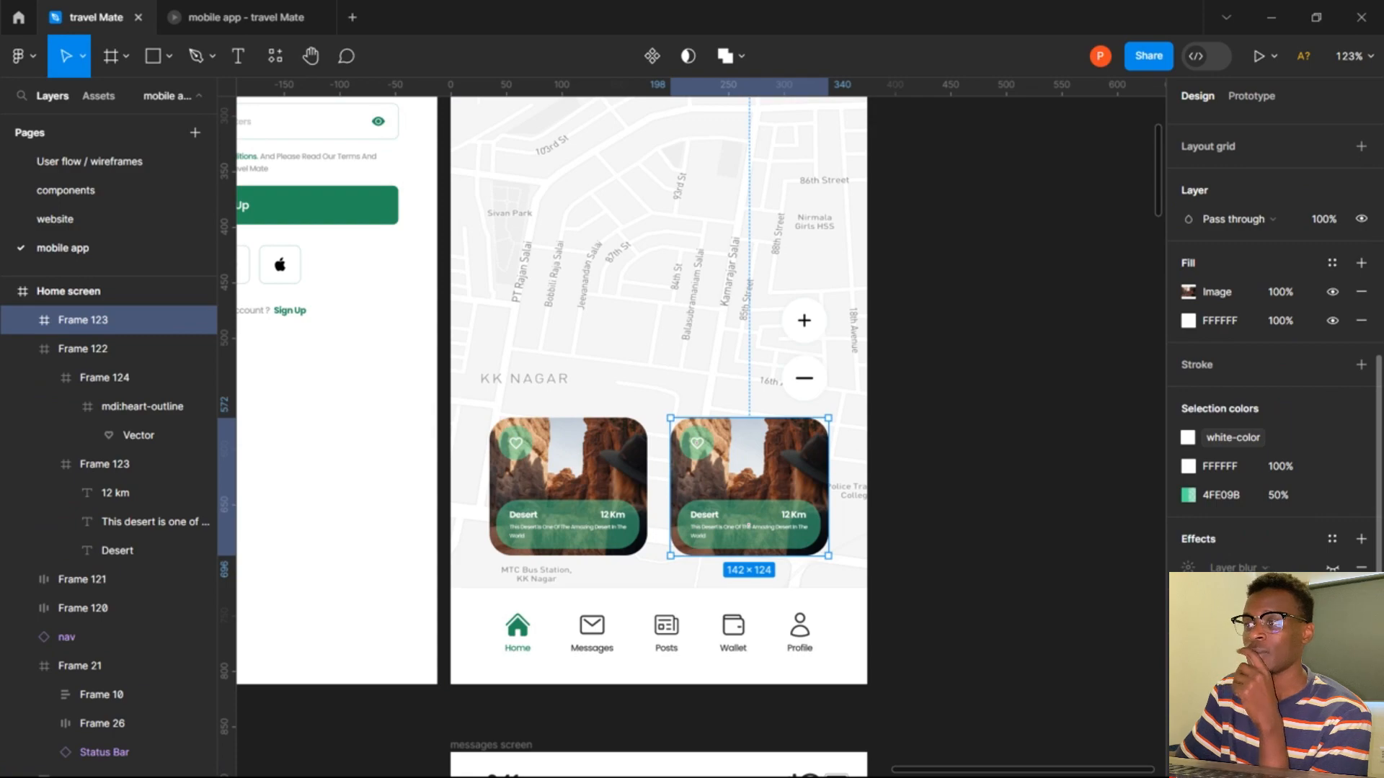
{"action": "key", "text": "ctrl+alt+p"}
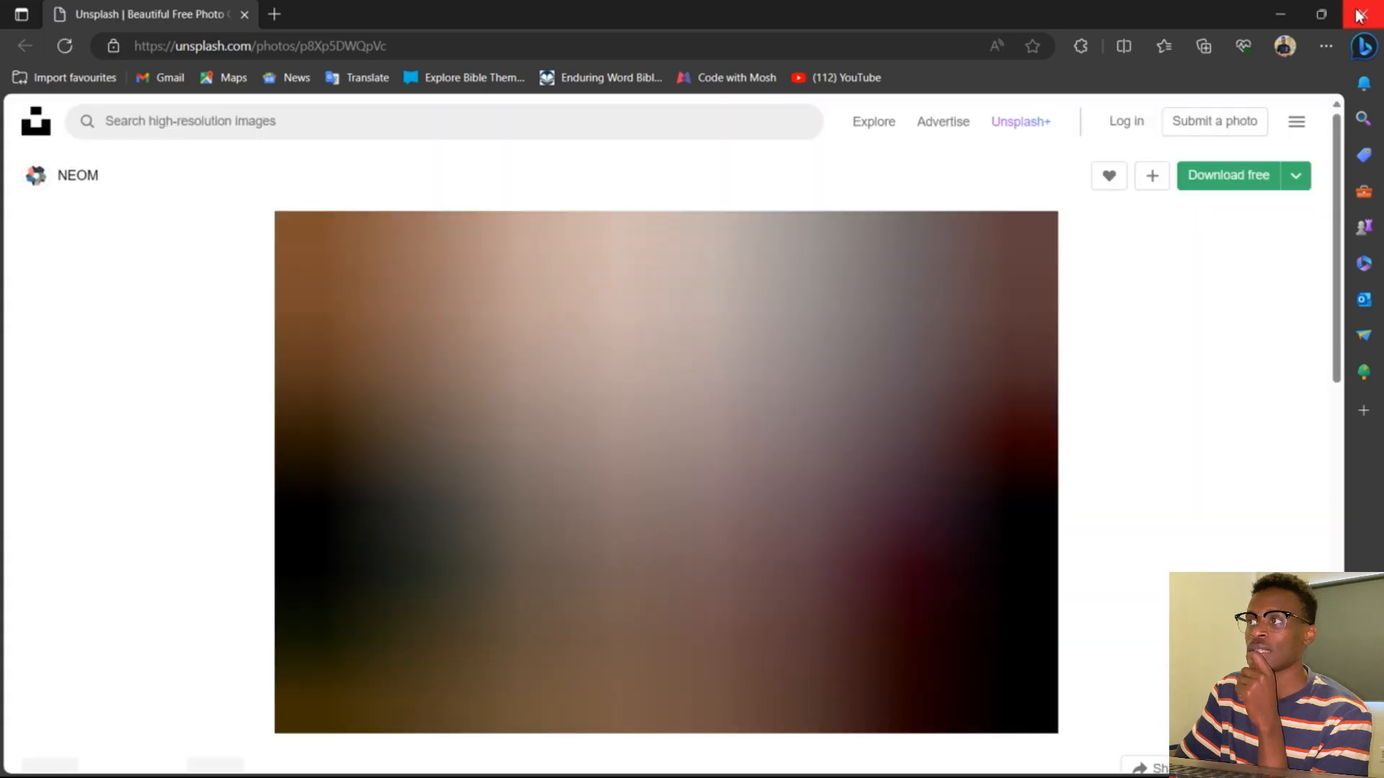
{"action": "left_click", "coordinate": [1360, 10]}
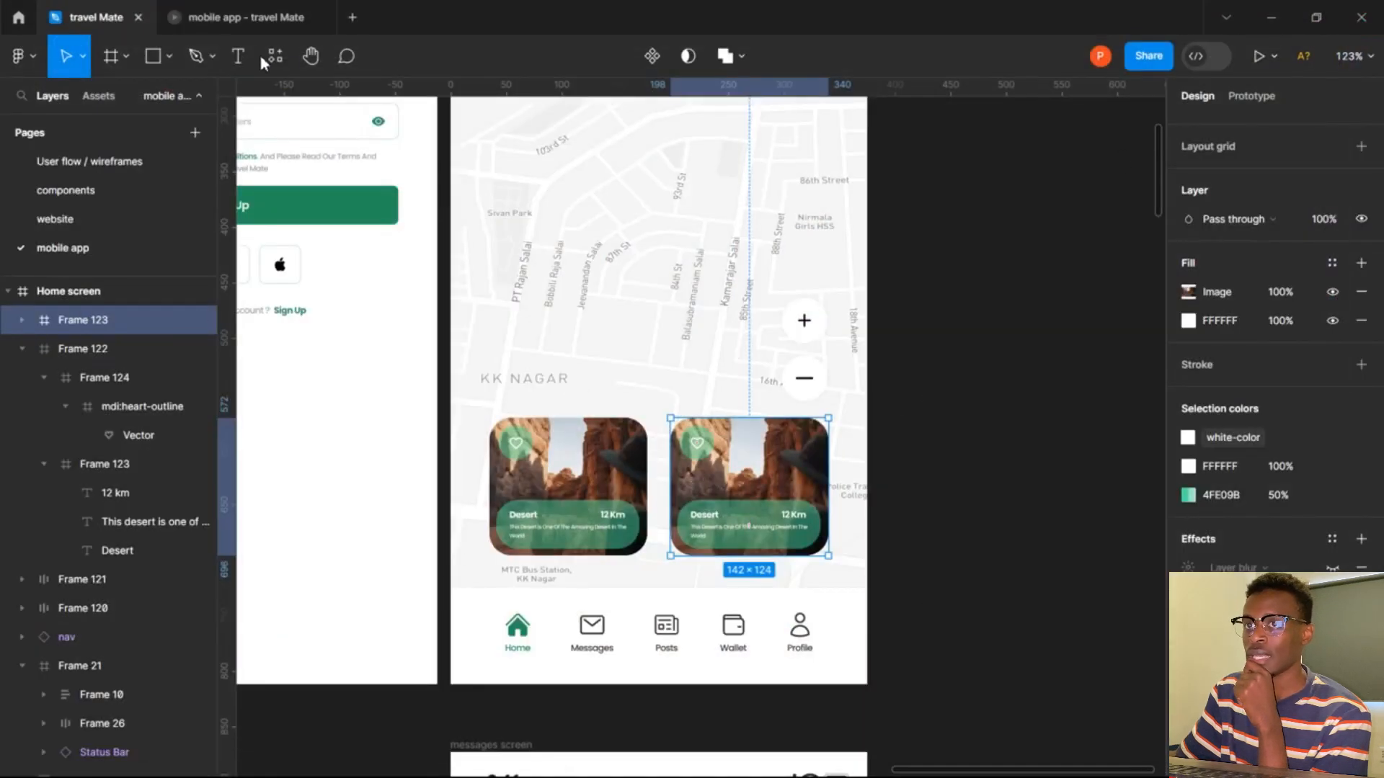
{"action": "left_click", "coordinate": [275, 58]}
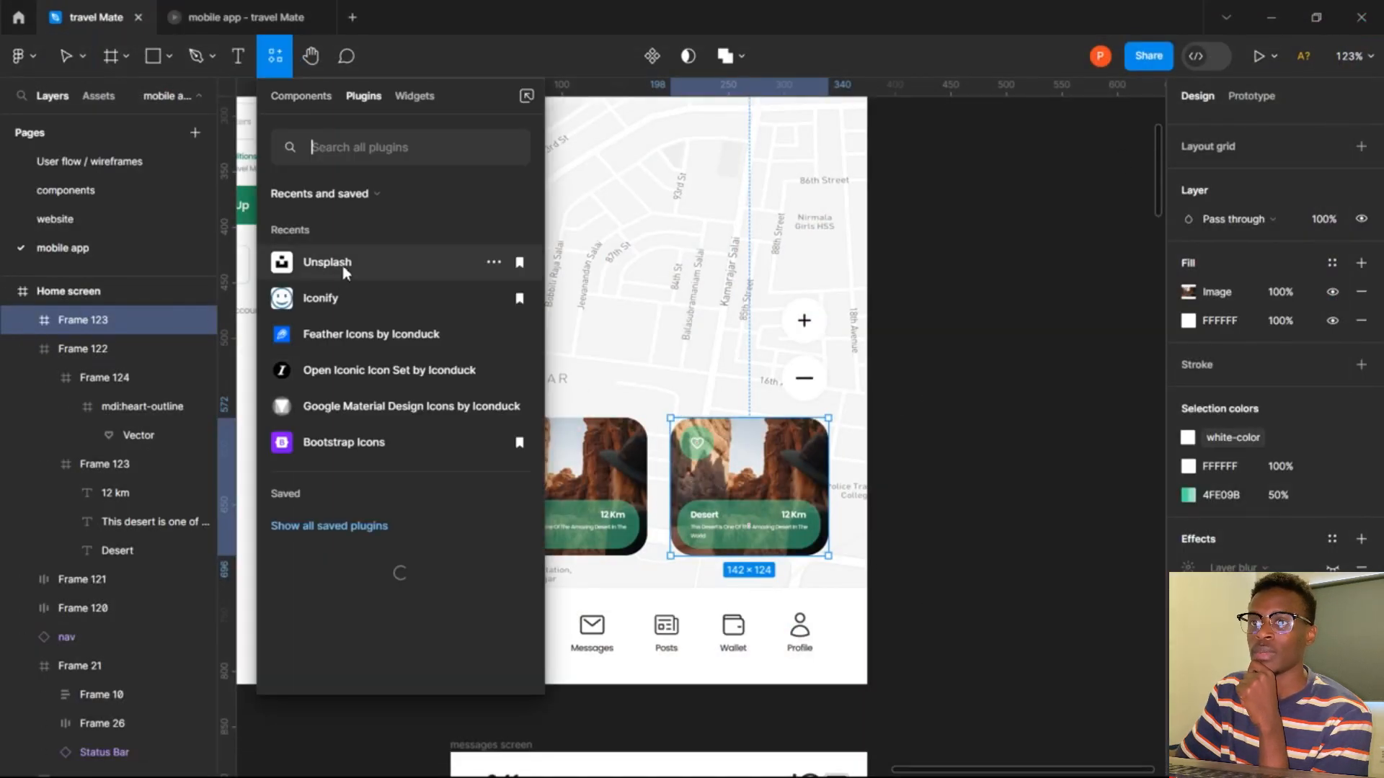
{"action": "left_click", "coordinate": [345, 271]}
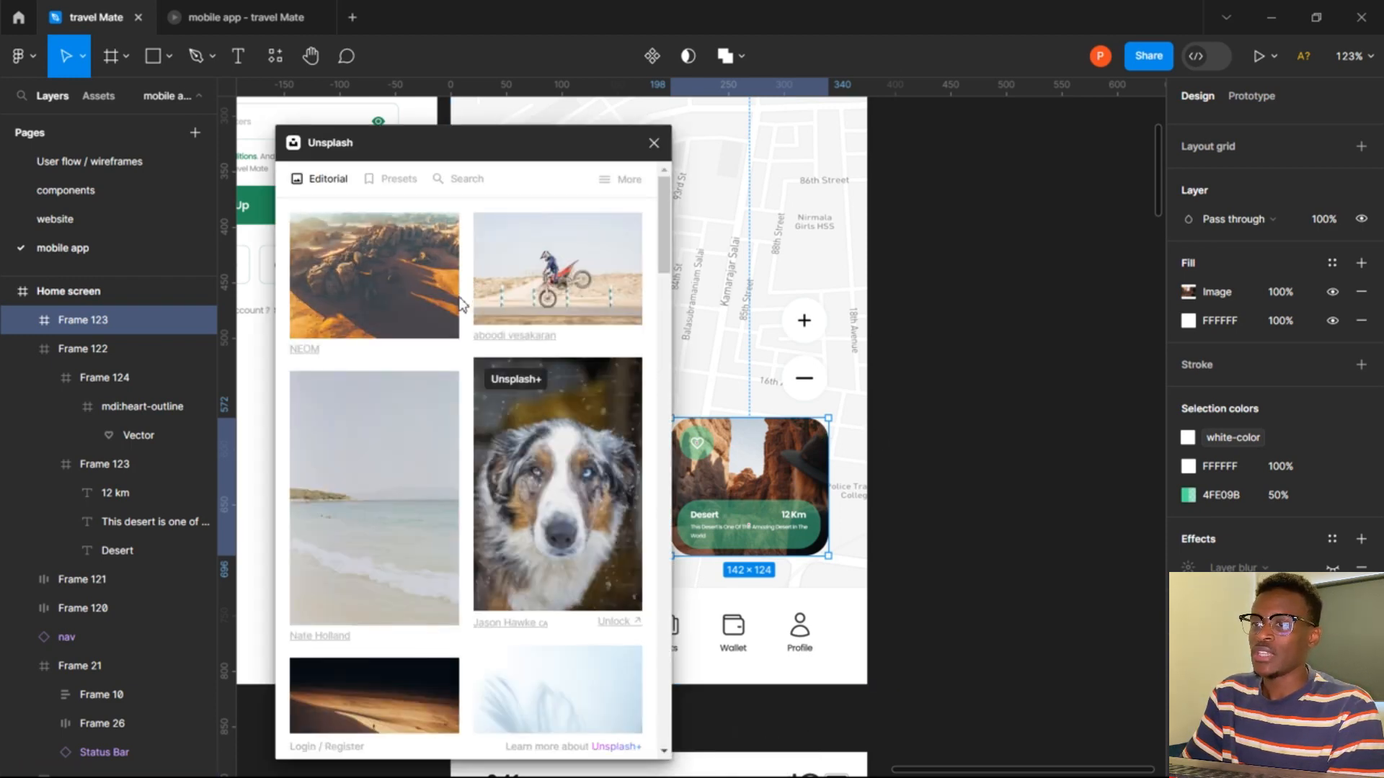
Browse the Unsplash editorial photos for a different landscape image for the second card.
{"action": "scroll", "coordinate": [462, 306], "scroll_direction": "down", "scroll_amount": 5}
{"action": "scroll", "coordinate": [462, 306], "scroll_direction": "down", "scroll_amount": 10}
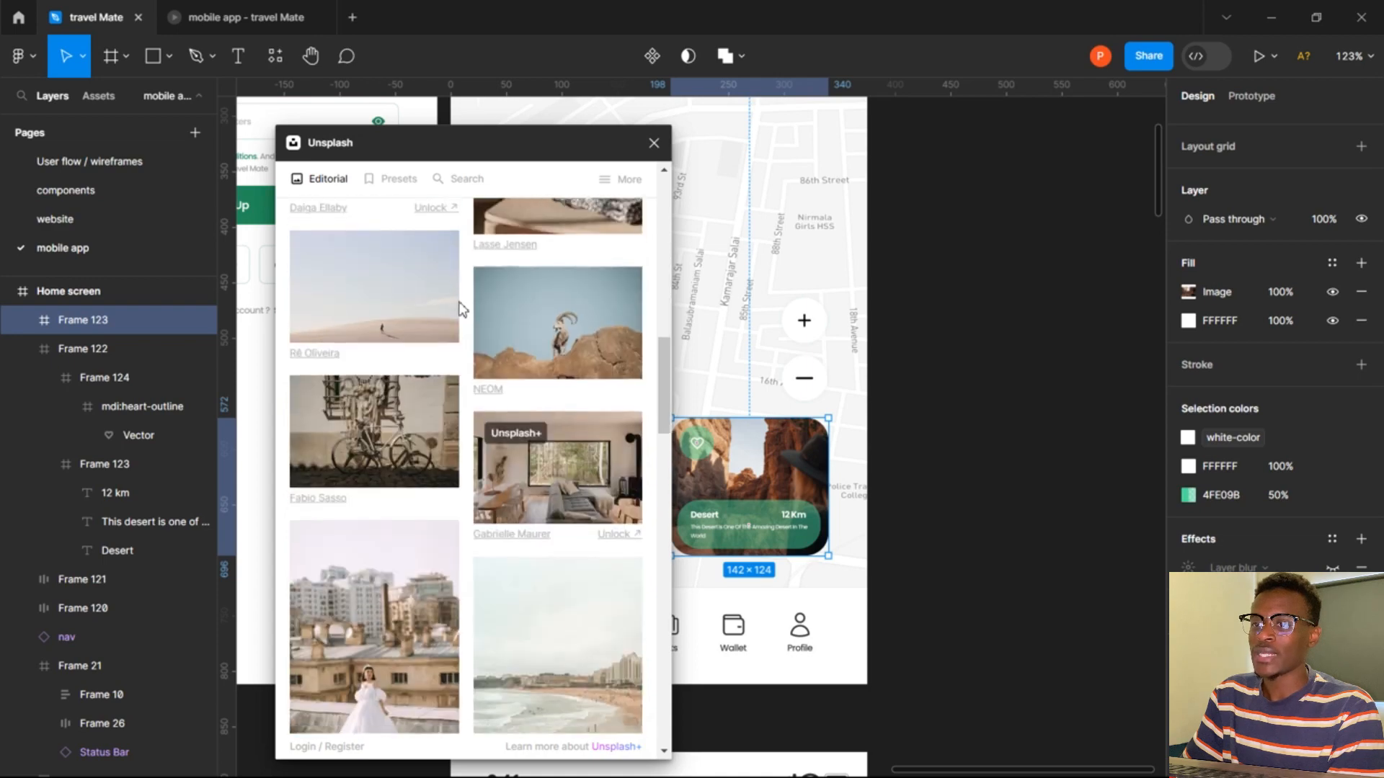
{"action": "scroll", "coordinate": [462, 309], "scroll_direction": "down", "scroll_amount": 10}
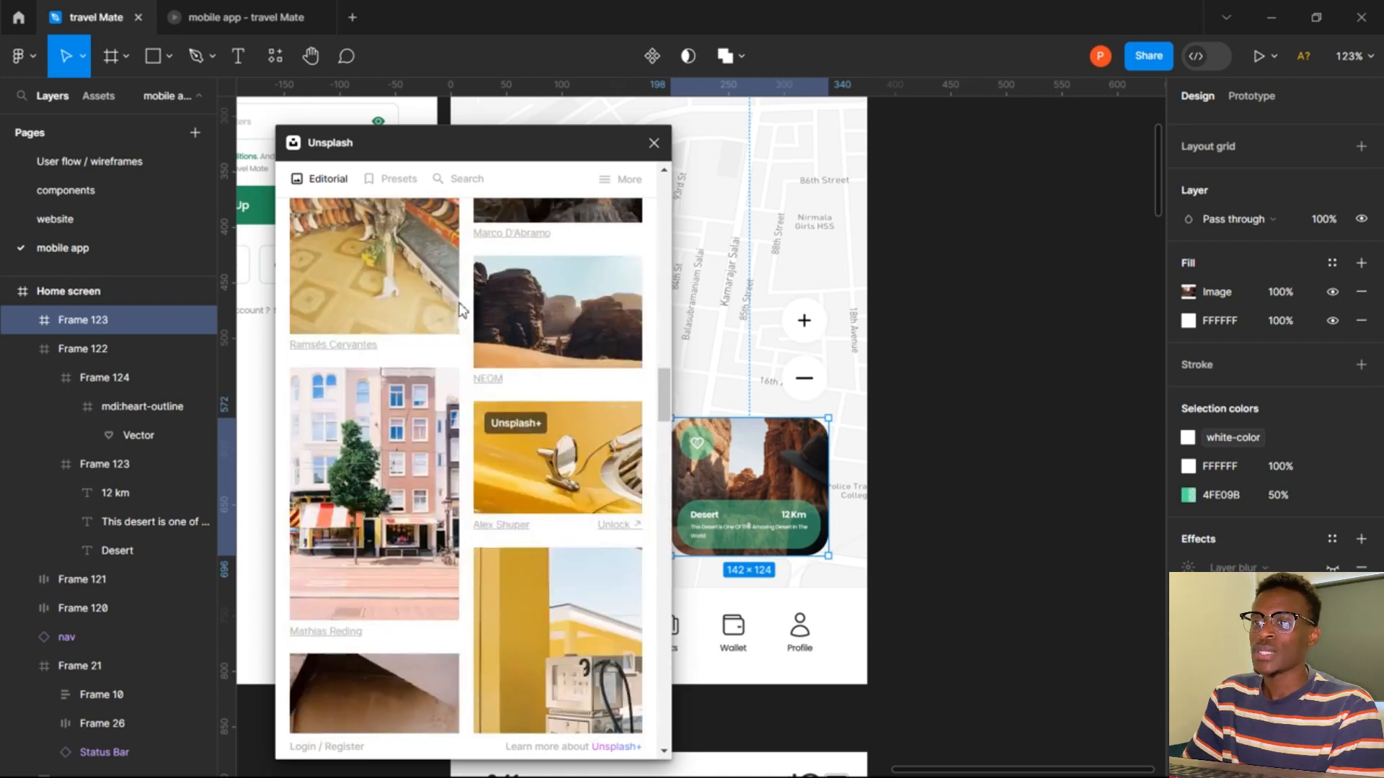
{"action": "scroll", "coordinate": [459, 310], "scroll_direction": "down", "scroll_amount": 3}
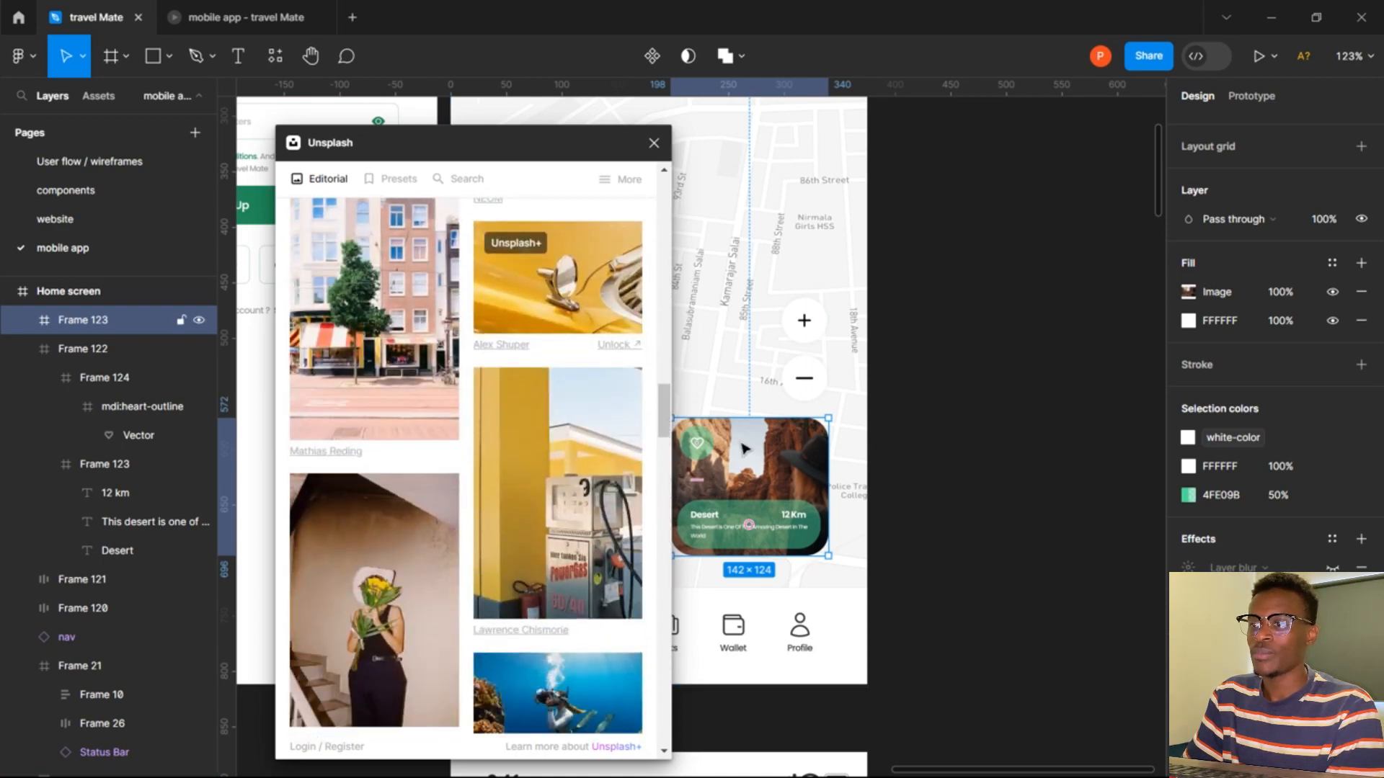
{"action": "scroll", "coordinate": [533, 531], "scroll_direction": "down", "scroll_amount": 6}
{"action": "scroll", "coordinate": [531, 532], "scroll_direction": "down", "scroll_amount": 4}
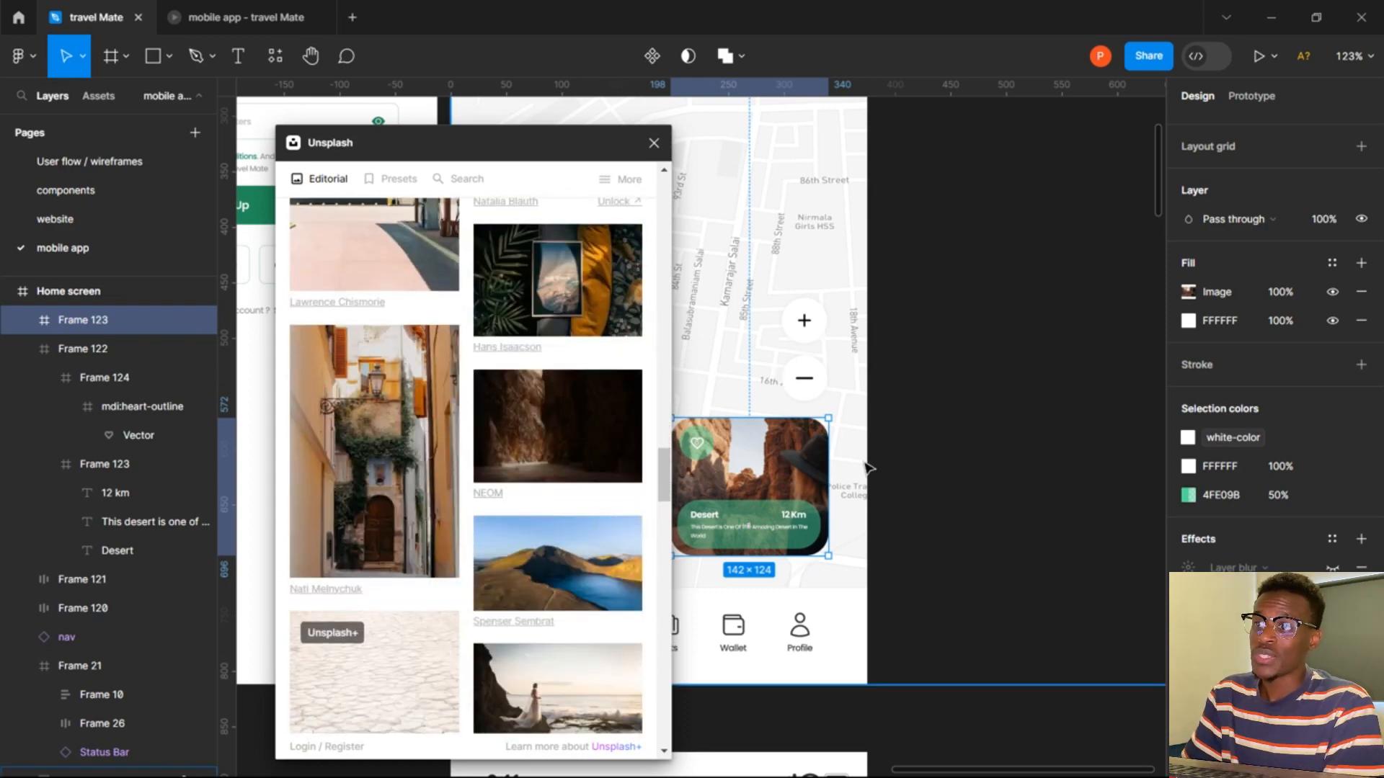
{"action": "scroll", "coordinate": [518, 431], "scroll_direction": "down", "scroll_amount": 4}
{"action": "scroll", "coordinate": [581, 459], "scroll_direction": "down", "scroll_amount": 4}
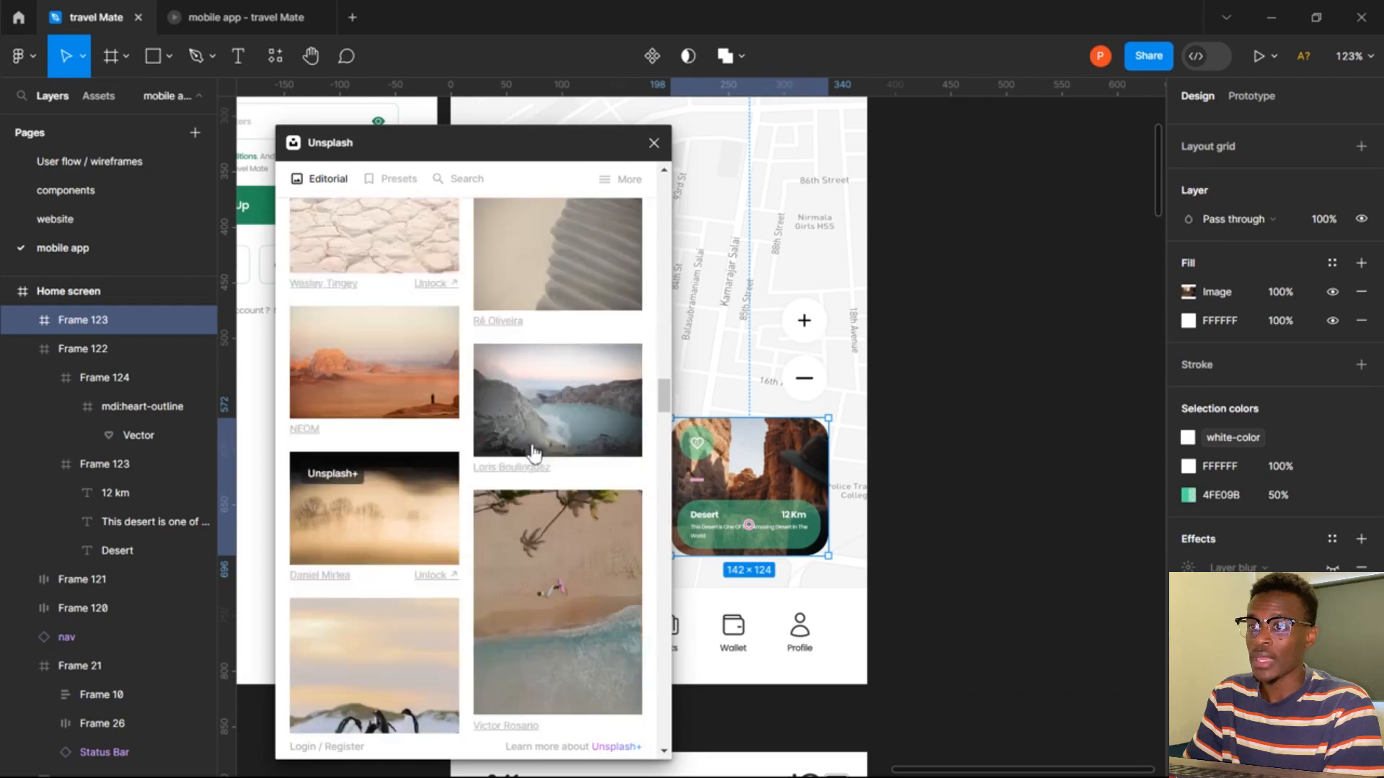
{"action": "scroll", "coordinate": [529, 443], "scroll_direction": "down", "scroll_amount": 5}
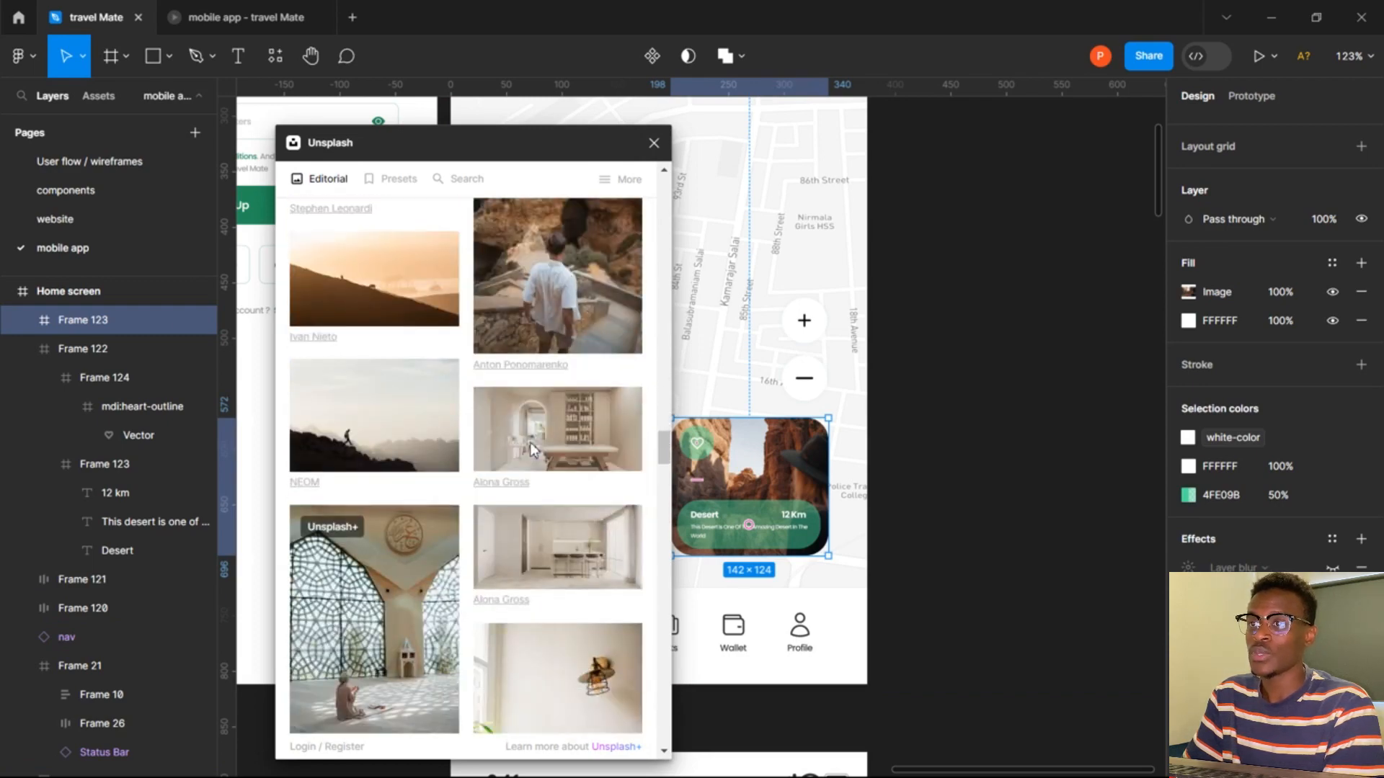
{"action": "scroll", "coordinate": [530, 442], "scroll_direction": "down", "scroll_amount": 5}
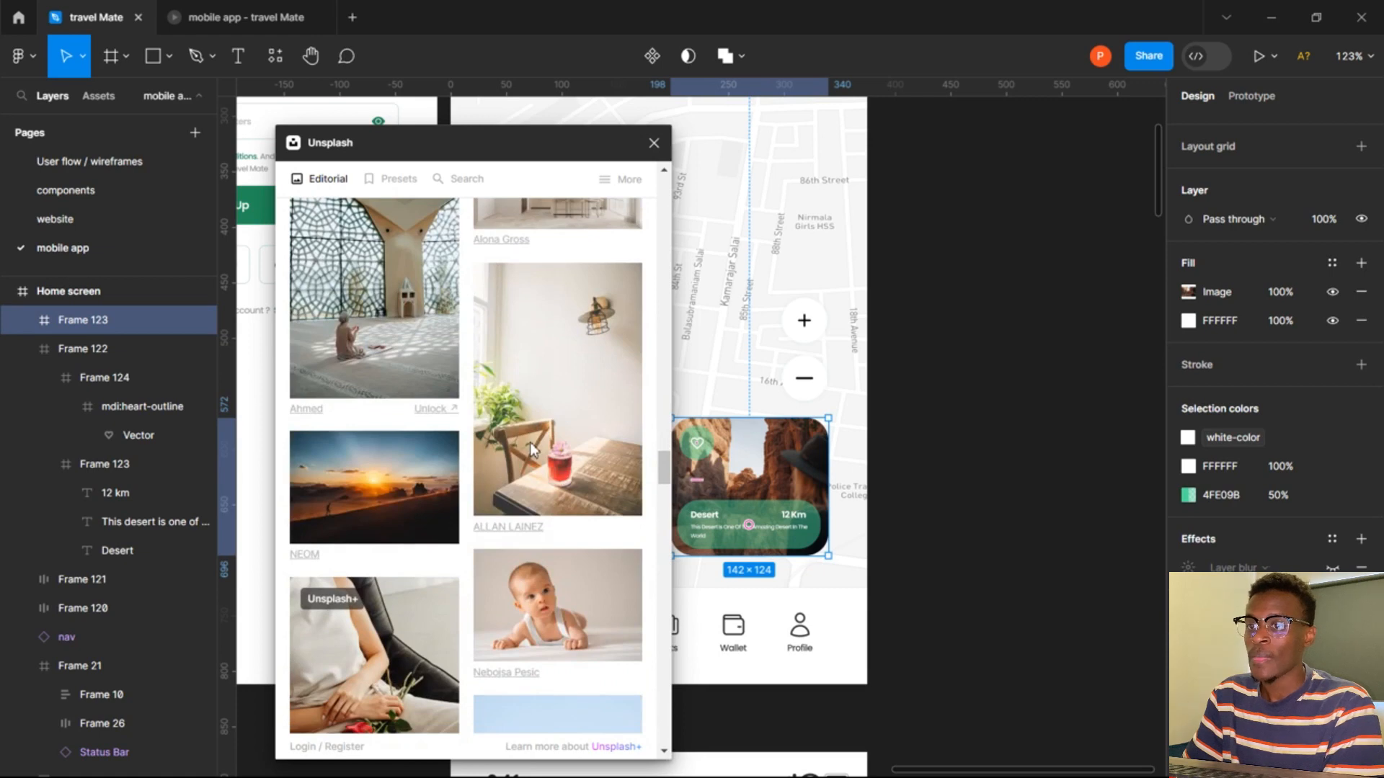
{"action": "scroll", "coordinate": [513, 444], "scroll_direction": "down", "scroll_amount": 5}
{"action": "scroll", "coordinate": [514, 443], "scroll_direction": "down", "scroll_amount": 5}
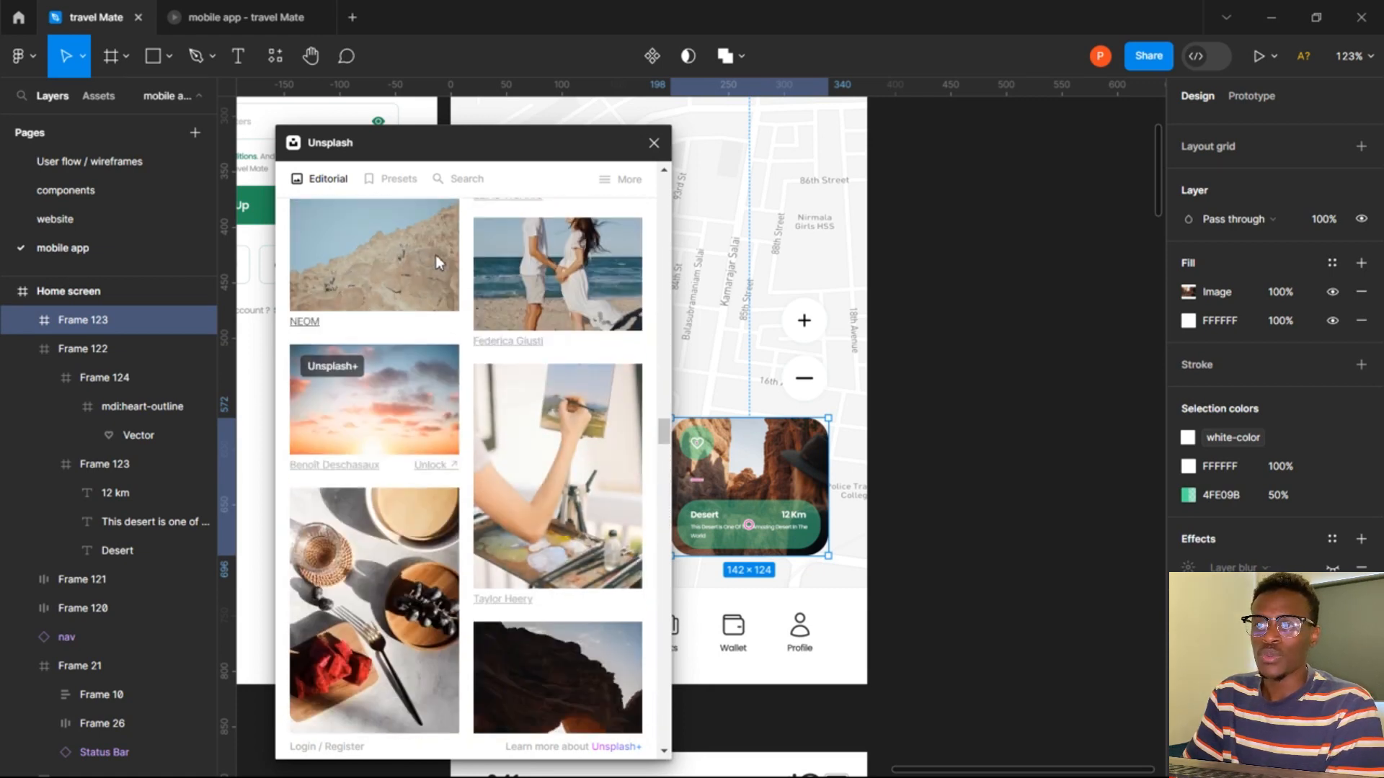
{"action": "scroll", "coordinate": [436, 320], "scroll_direction": "down", "scroll_amount": 5}
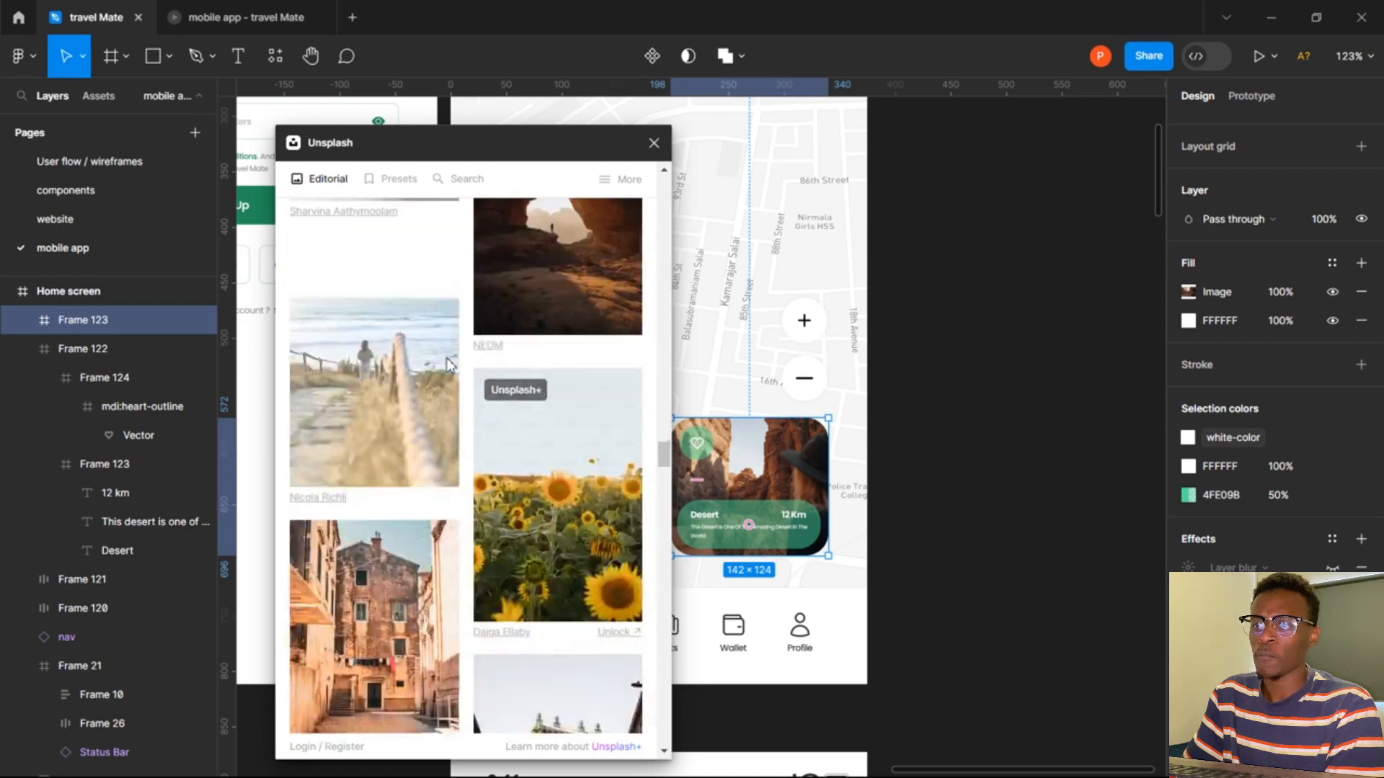
{"action": "scroll", "coordinate": [448, 365], "scroll_direction": "down", "scroll_amount": 5}
{"action": "scroll", "coordinate": [447, 380], "scroll_direction": "down", "scroll_amount": 4}
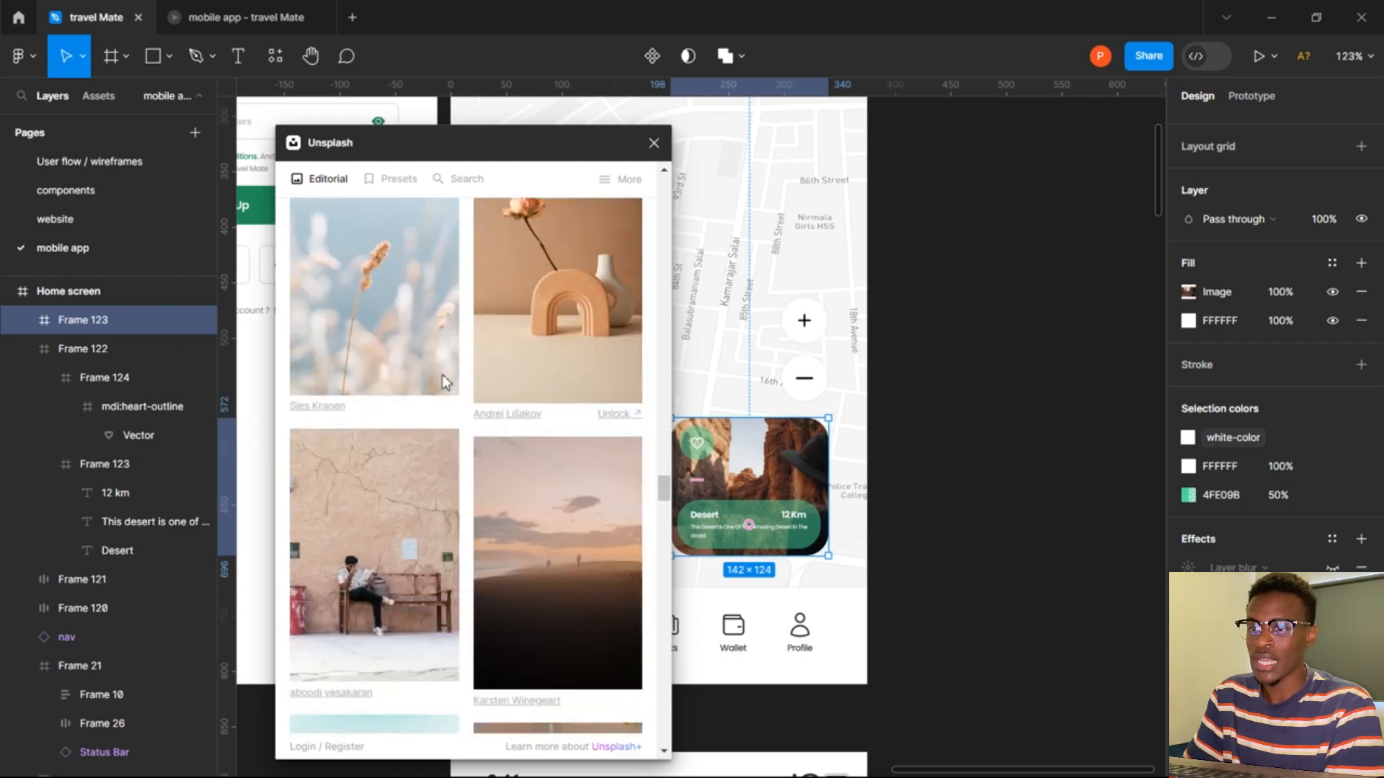
{"action": "scroll", "coordinate": [446, 381], "scroll_direction": "down", "scroll_amount": 4}
{"action": "scroll", "coordinate": [447, 375], "scroll_direction": "down", "scroll_amount": 3}
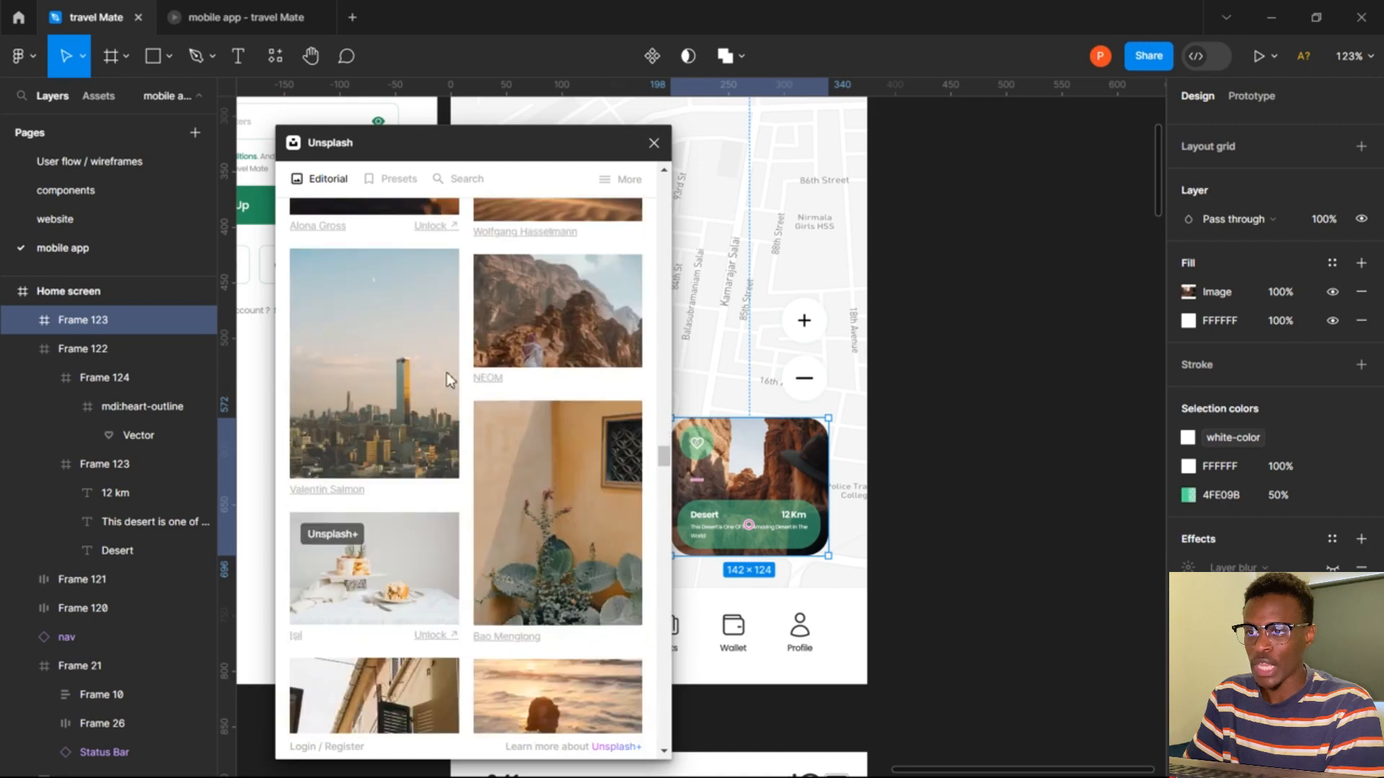
{"action": "scroll", "coordinate": [454, 373], "scroll_direction": "down", "scroll_amount": 5}
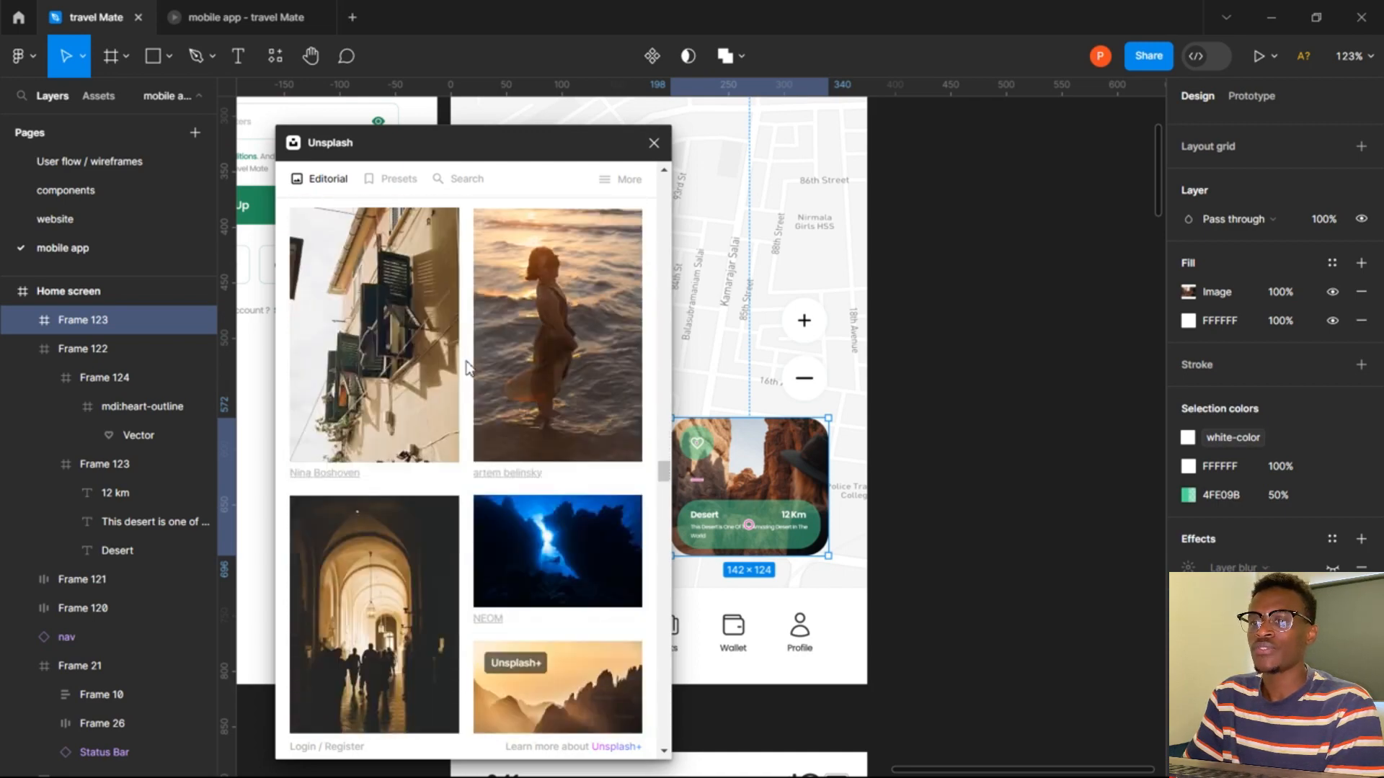
{"action": "scroll", "coordinate": [467, 368], "scroll_direction": "down", "scroll_amount": 6}
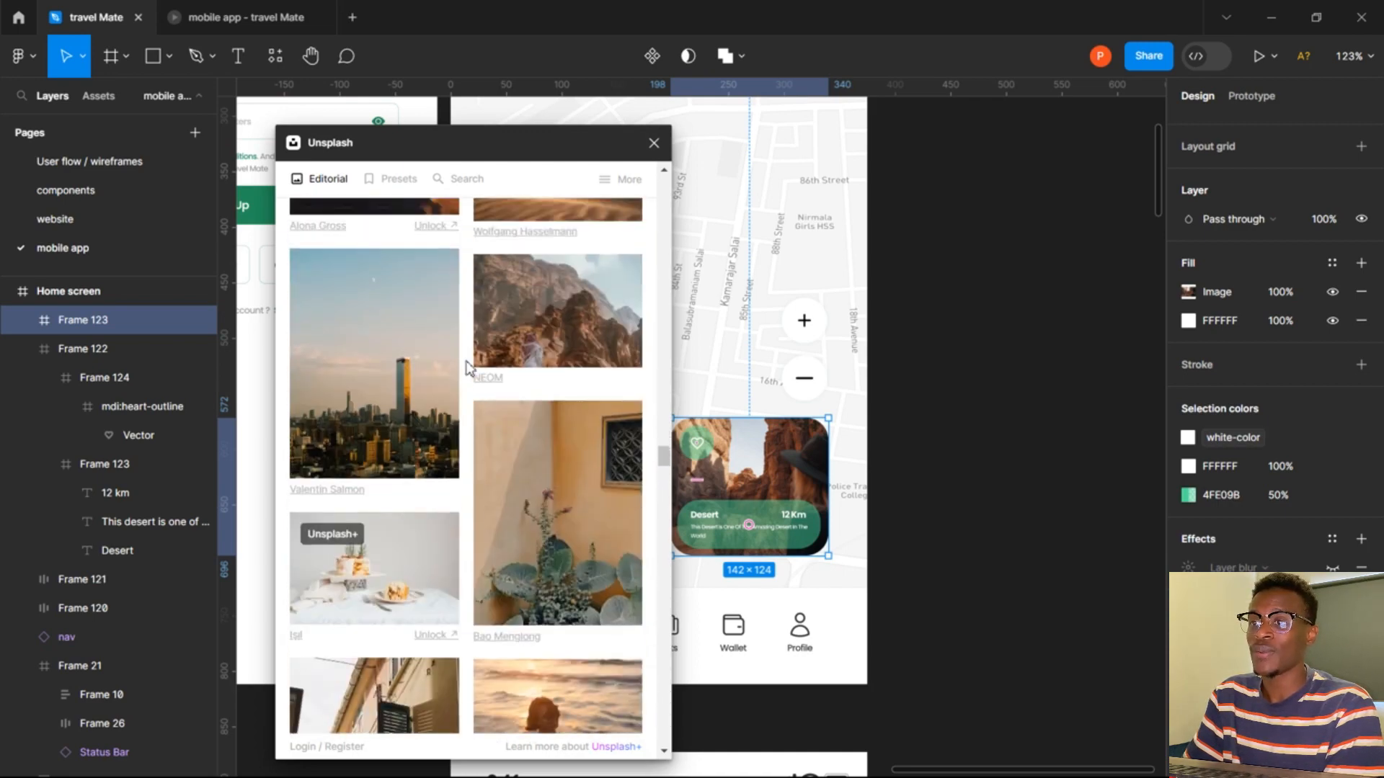
{"action": "scroll", "coordinate": [467, 367], "scroll_direction": "up", "scroll_amount": 5}
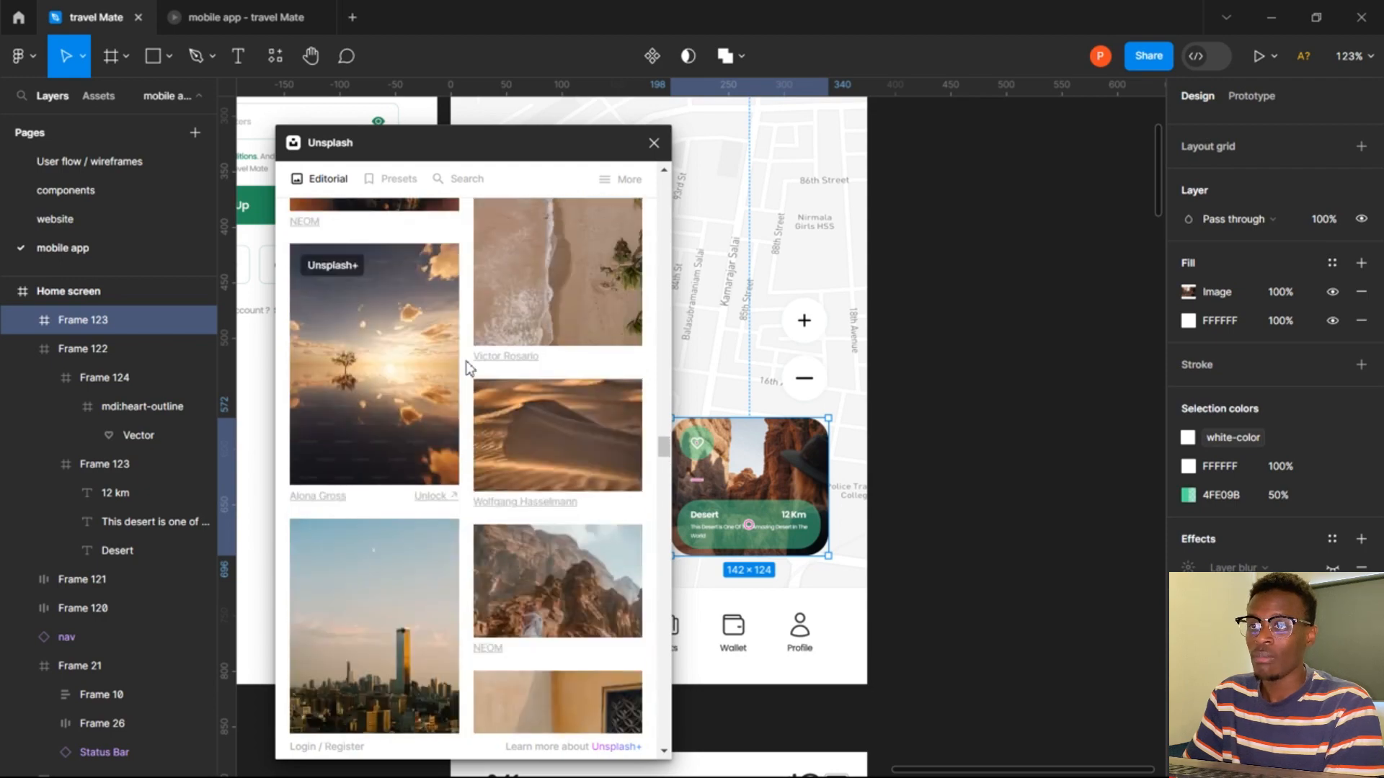
{"action": "scroll", "coordinate": [467, 369], "scroll_direction": "up", "scroll_amount": 4}
{"action": "scroll", "coordinate": [467, 367], "scroll_direction": "up", "scroll_amount": 6}
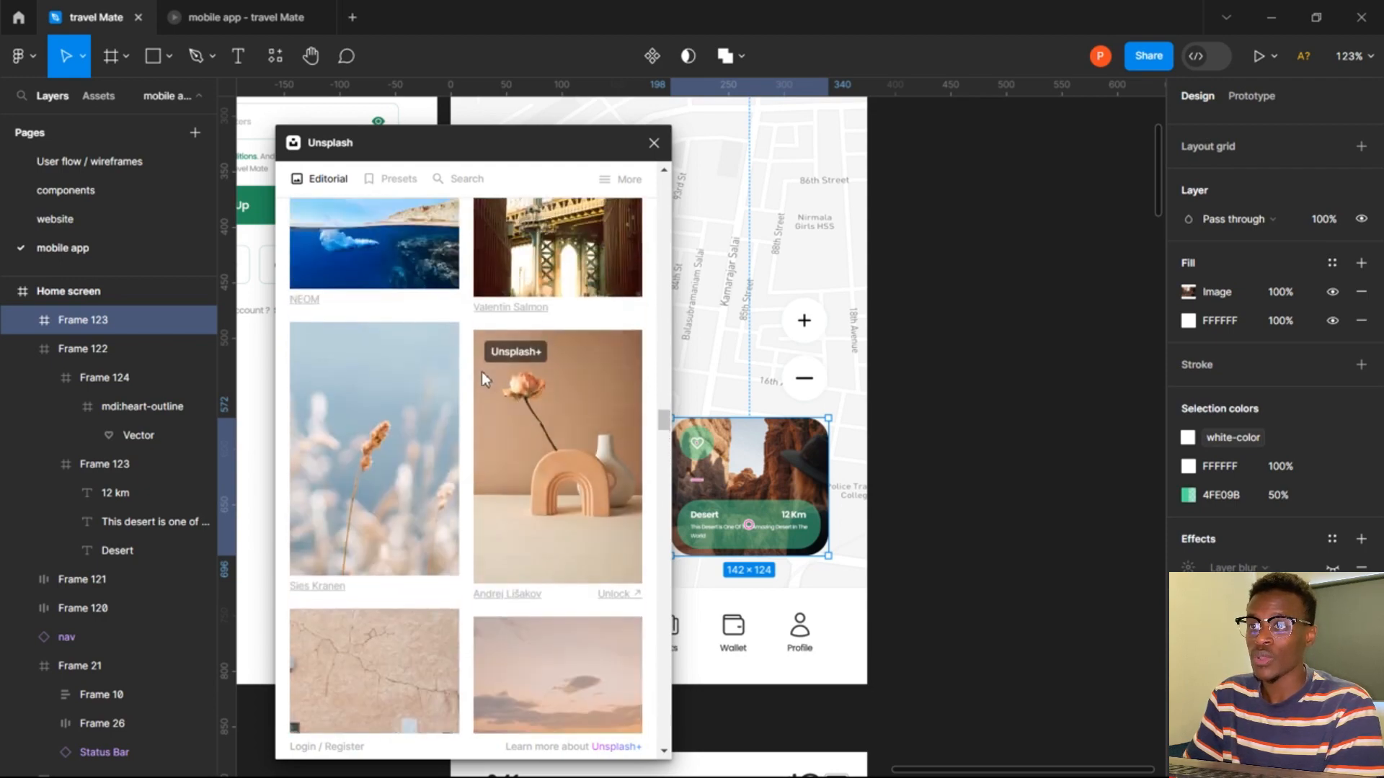
{"action": "scroll", "coordinate": [484, 377], "scroll_direction": "up", "scroll_amount": 4}
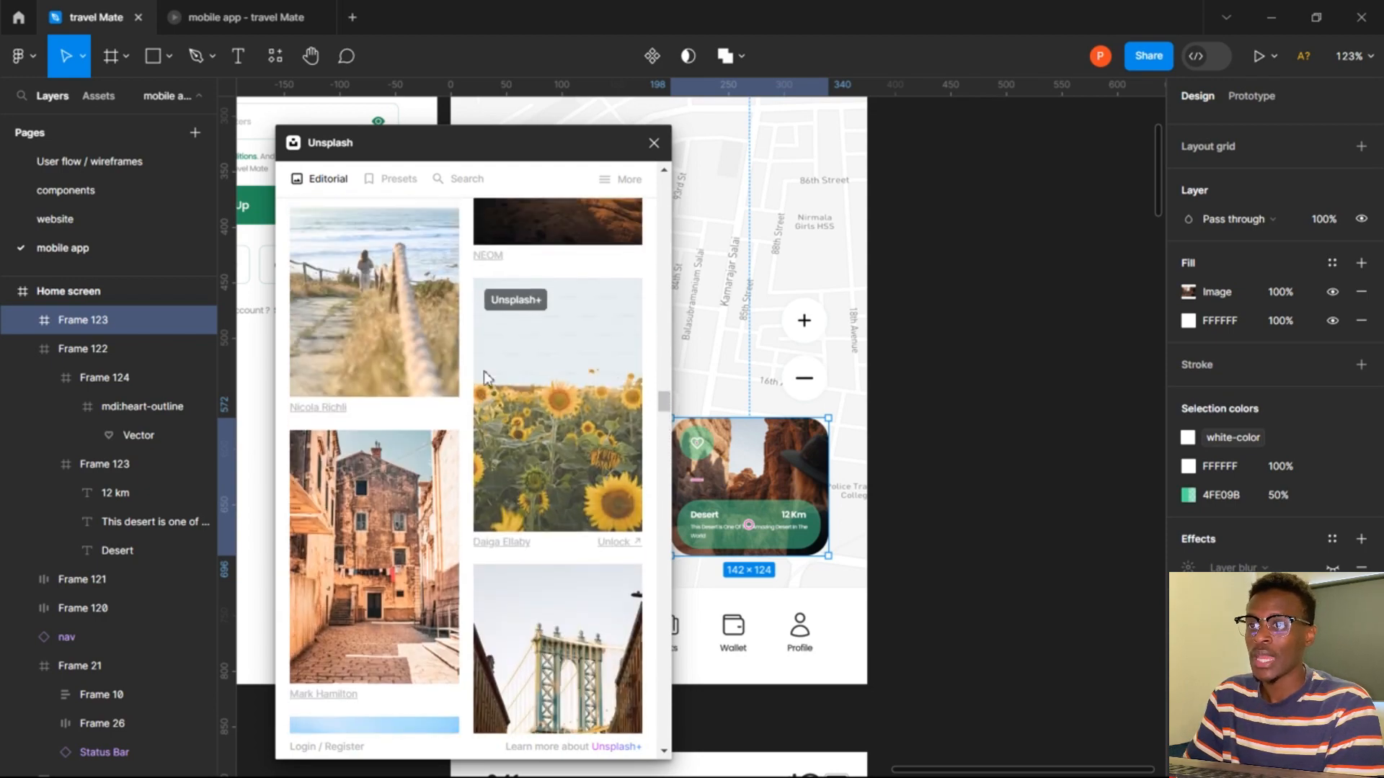
{"action": "scroll", "coordinate": [485, 376], "scroll_direction": "up", "scroll_amount": 4}
{"action": "scroll", "coordinate": [486, 376], "scroll_direction": "up", "scroll_amount": 4}
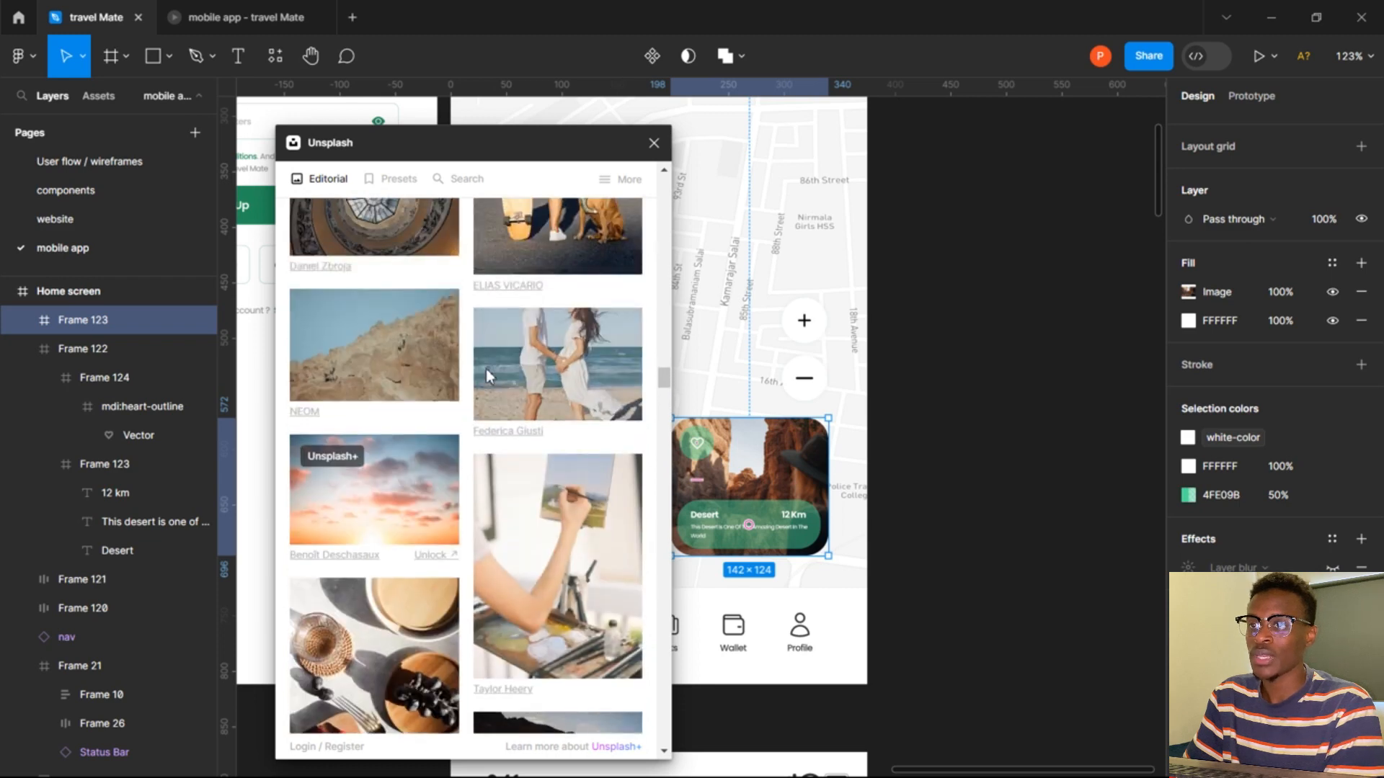
Fill the second card with NEOM's photo of a rocky hillside under a blue sky and close the Unsplash plugin.
{"action": "left_click", "coordinate": [368, 370]}
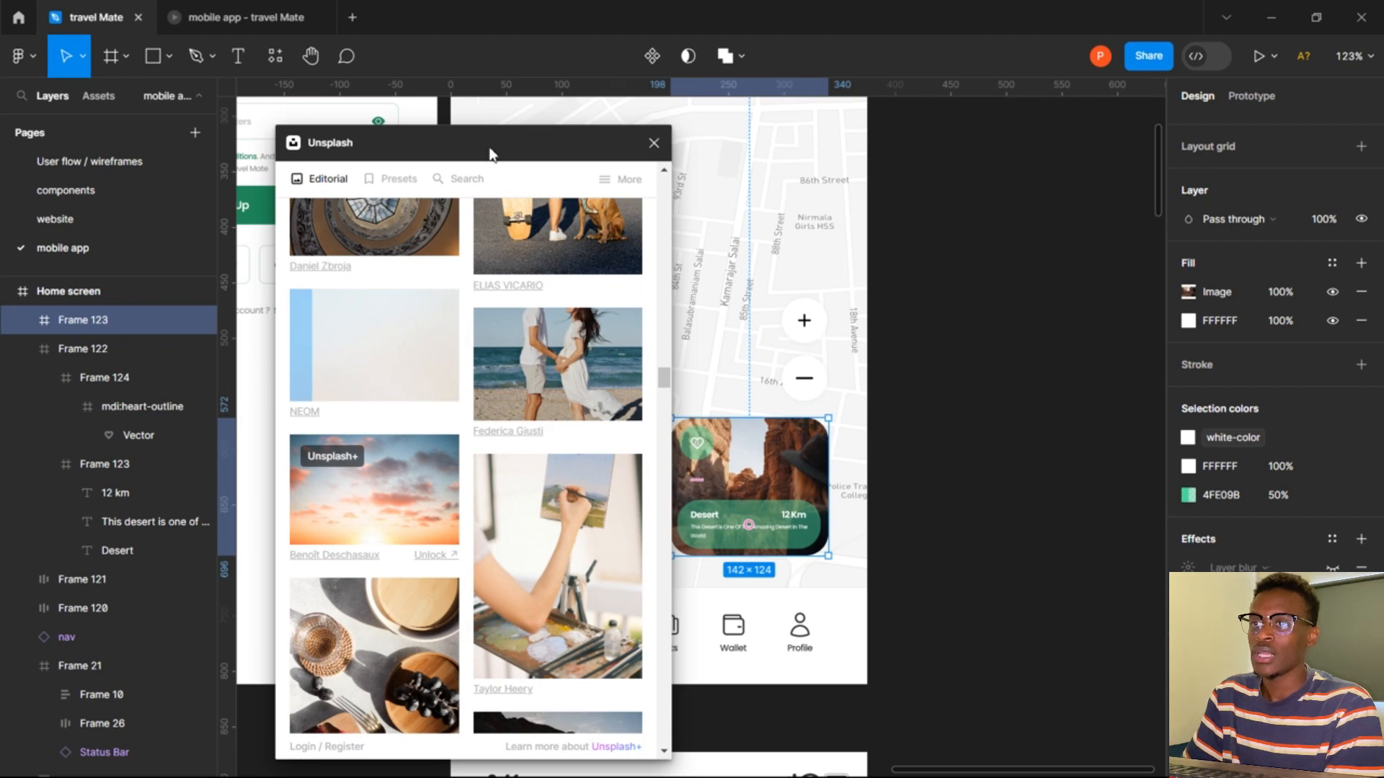
{"action": "left_click_drag", "start_coordinate": [503, 149], "coordinate": [218, 131]}
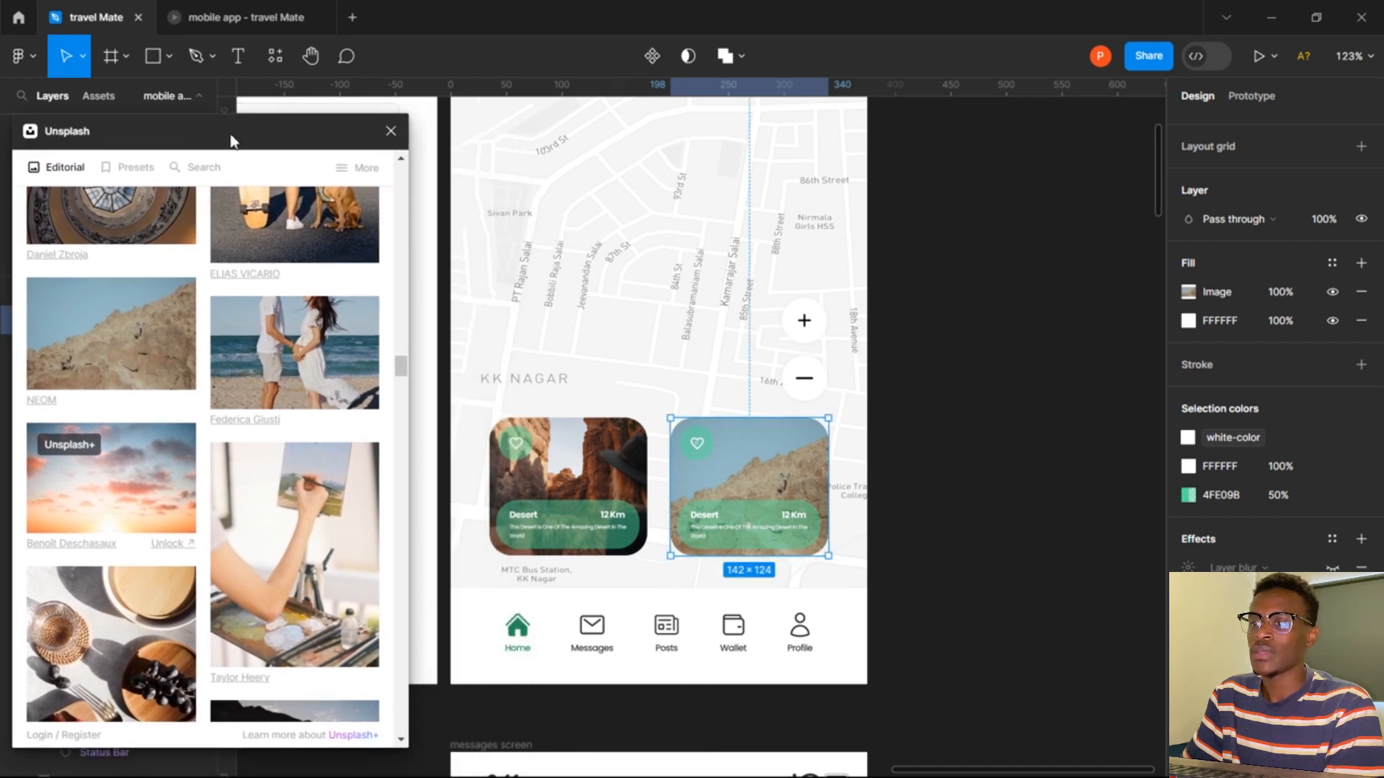
{"action": "left_click_drag", "start_coordinate": [218, 131], "coordinate": [288, 147]}
{"action": "left_click", "coordinate": [426, 142]}
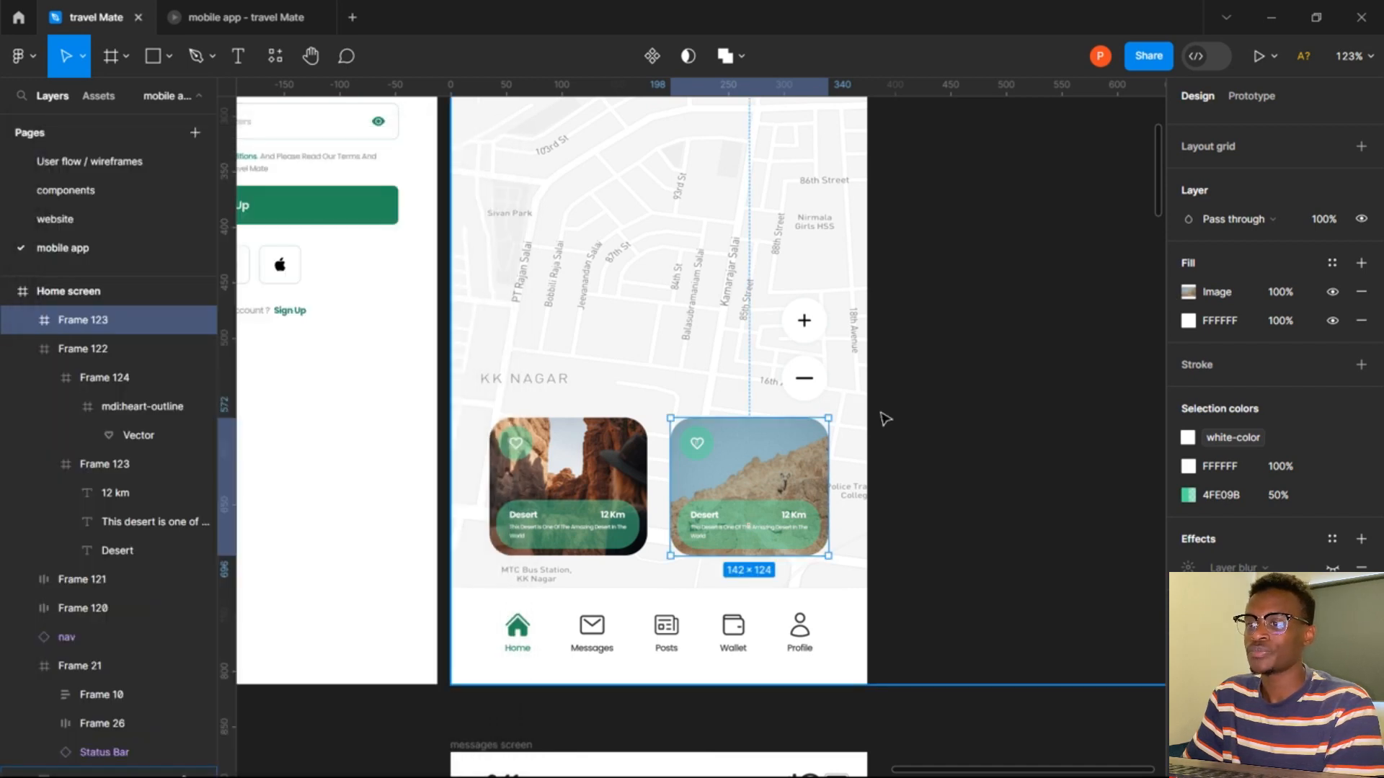
{"action": "left_click", "coordinate": [920, 426]}
Change the second card's title to "Mountain".
{"action": "scroll", "coordinate": [920, 421], "scroll_direction": "up", "scroll_amount": 5}
{"action": "scroll", "coordinate": [920, 412], "scroll_direction": "up", "scroll_amount": 5}
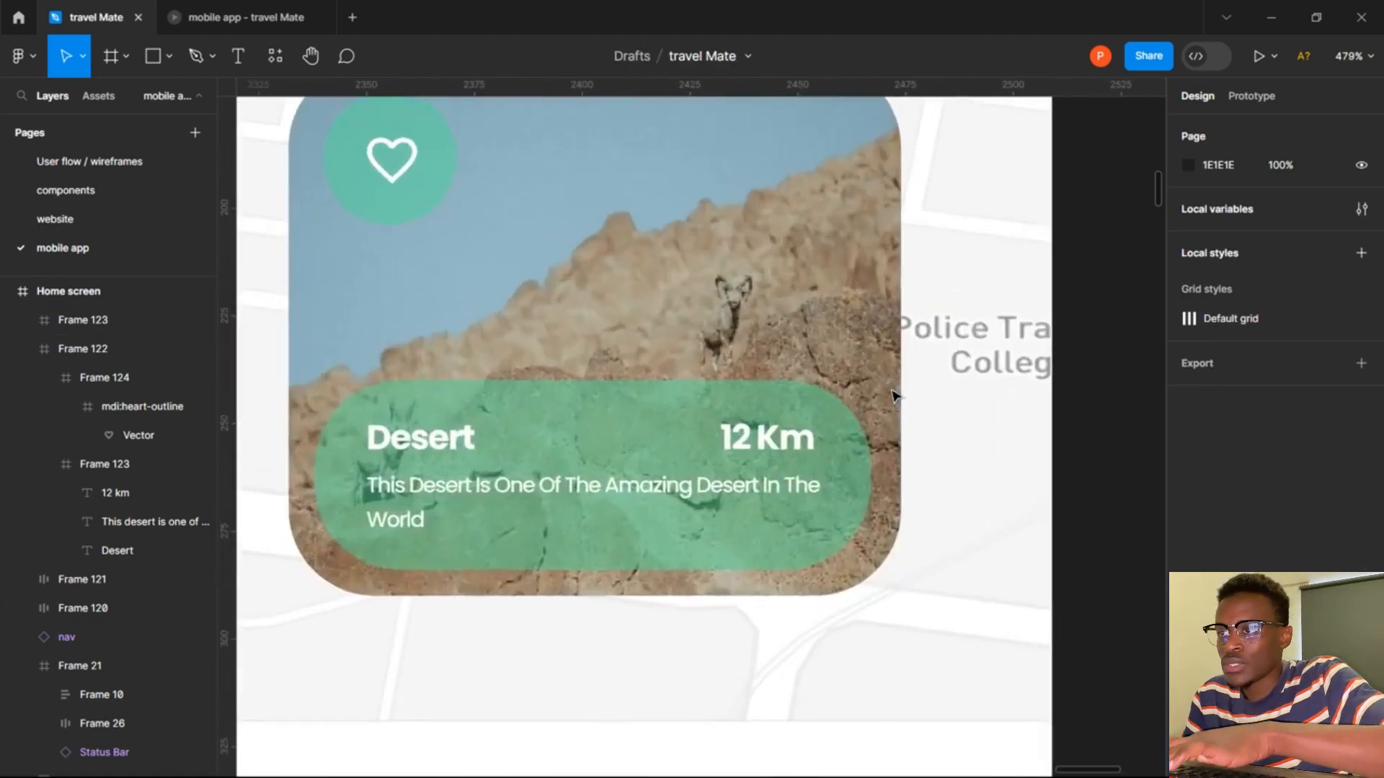
{"action": "scroll", "coordinate": [892, 395], "scroll_direction": "left", "scroll_amount": 3}
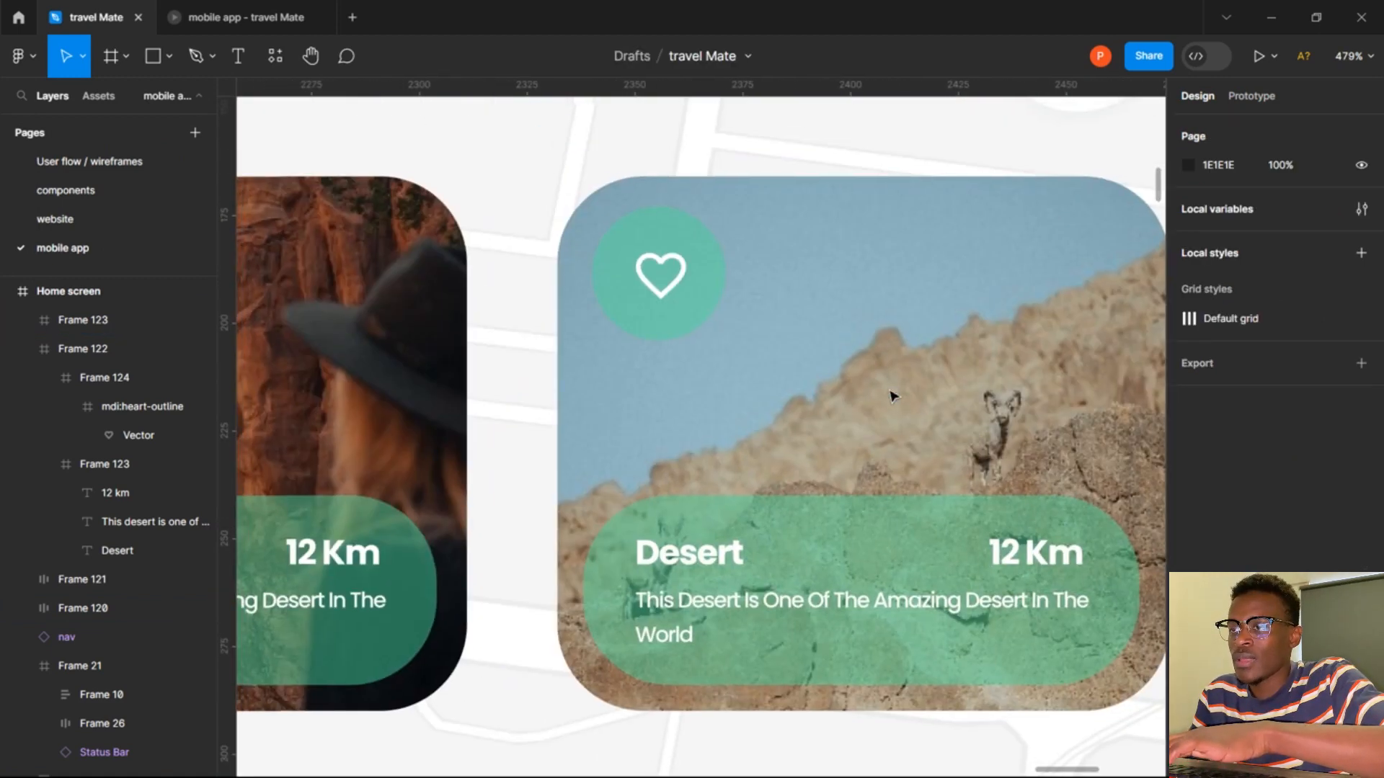
{"action": "scroll", "coordinate": [710, 452], "scroll_direction": "down", "scroll_amount": 2}
{"action": "scroll", "coordinate": [710, 452], "scroll_direction": "up", "scroll_amount": 2}
{"action": "left_click", "coordinate": [710, 452]}
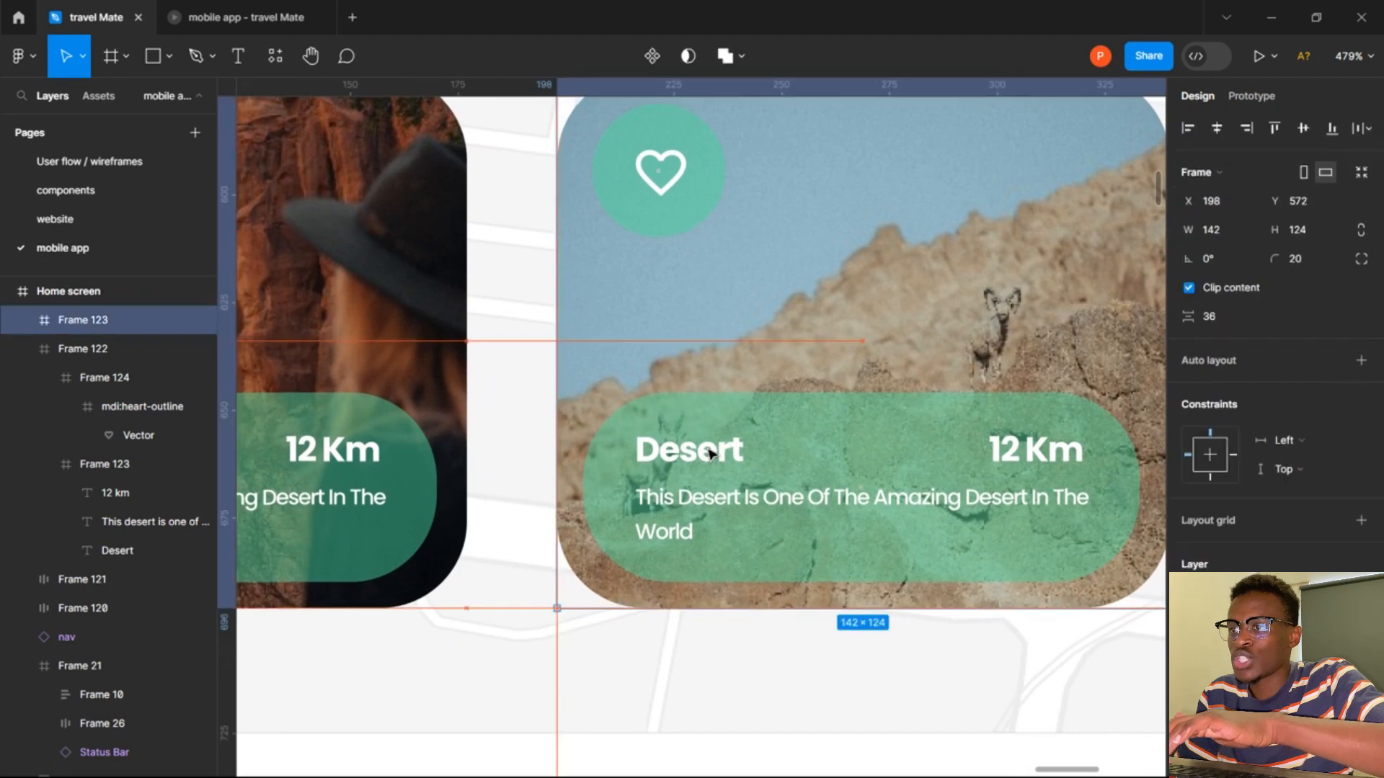
{"action": "double_click", "coordinate": [710, 450]}
{"action": "type", "text": "M"}
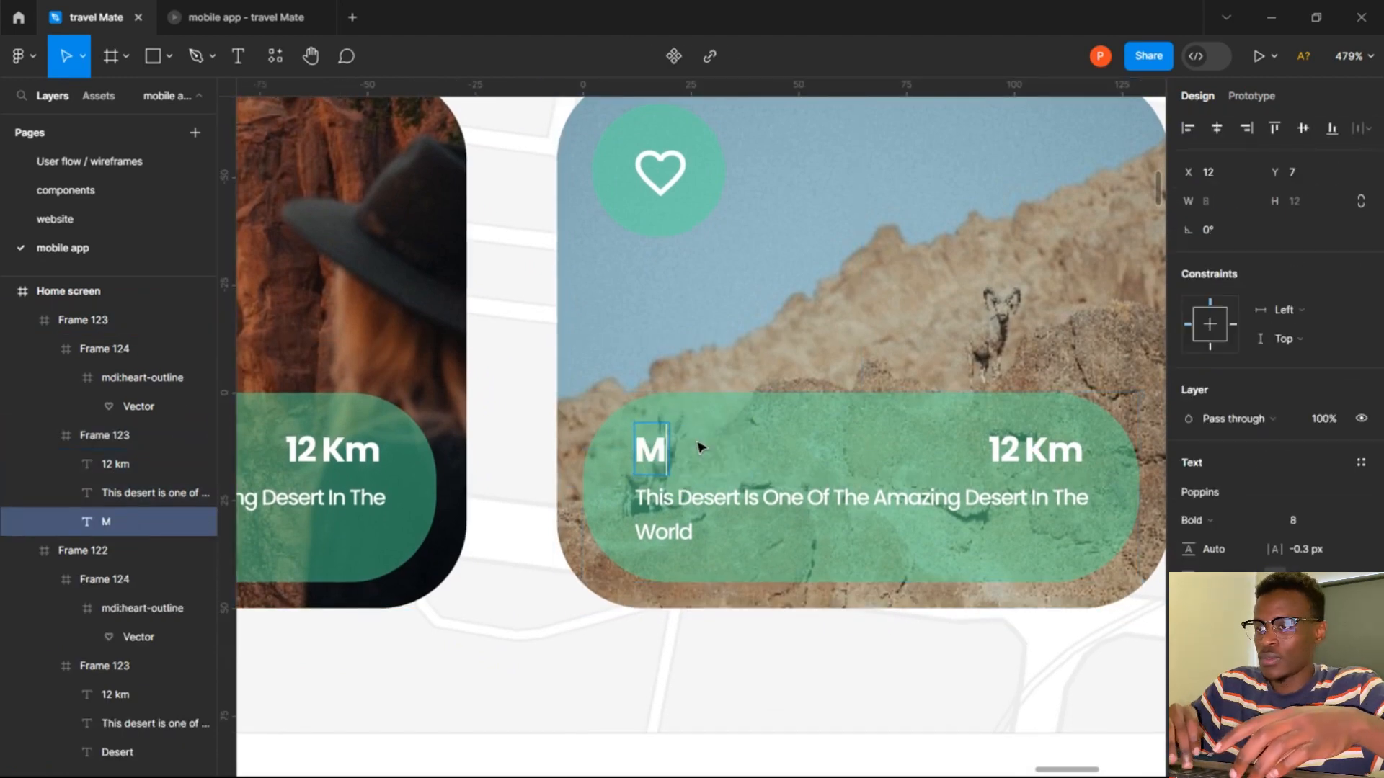
{"action": "type", "text": "ountains"}
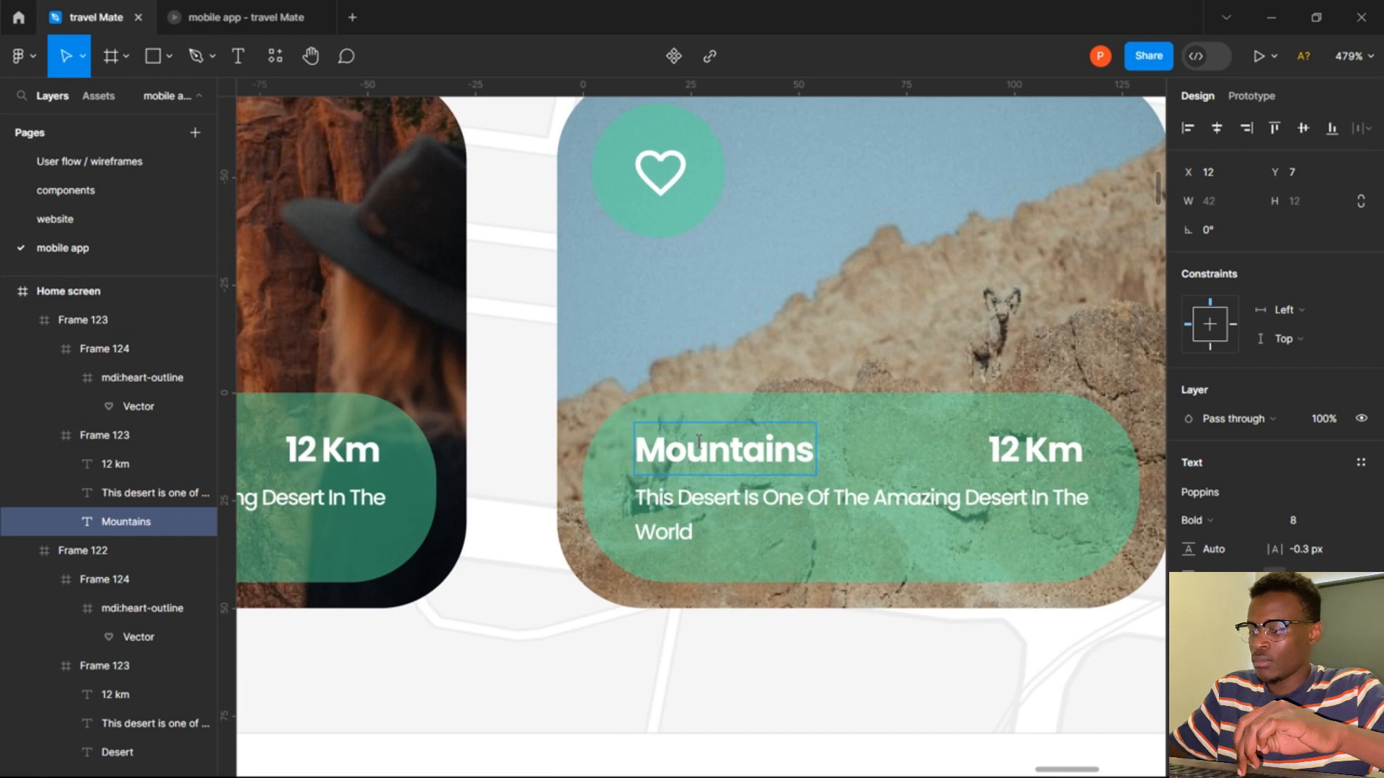
{"action": "key", "text": "BackSpace"}
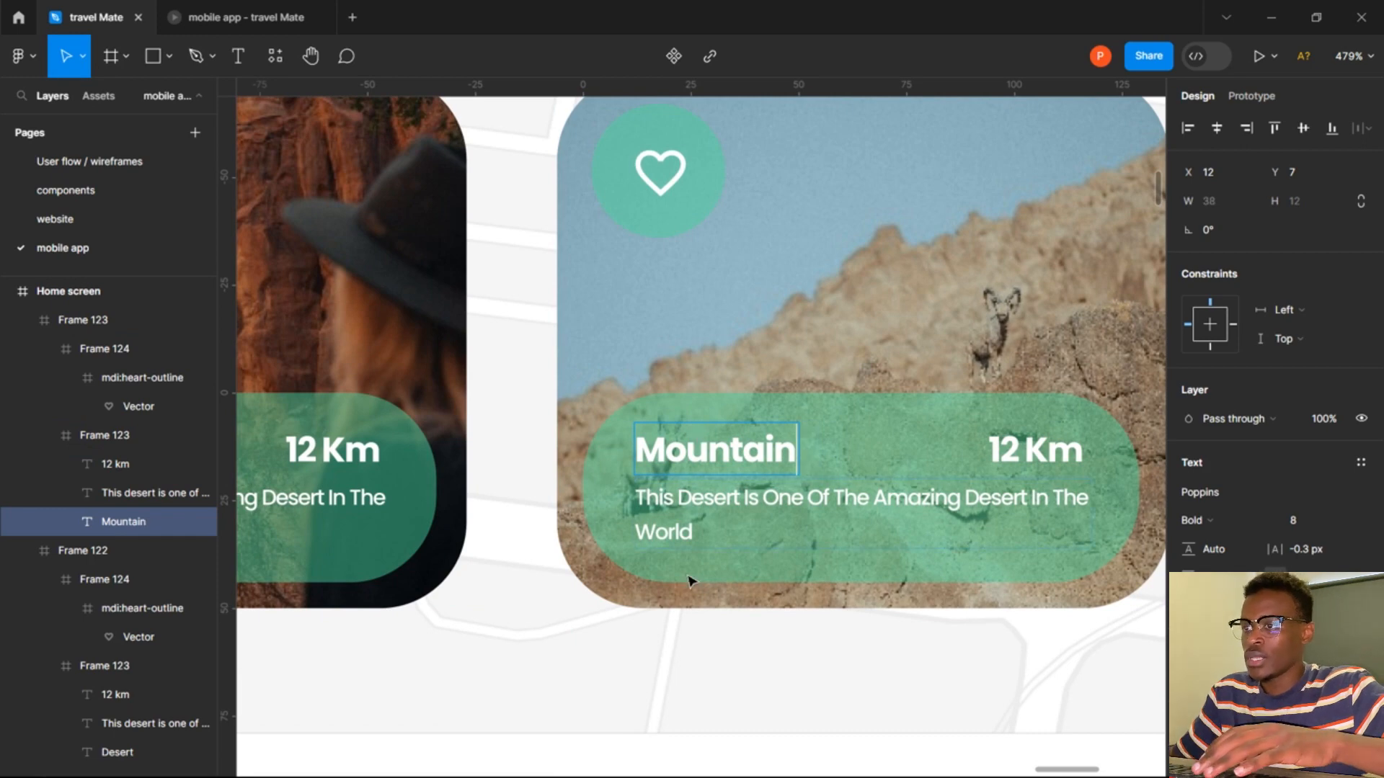
Replace the first "Desert" with "Mountain" in the second card's description text.
{"action": "triple_click", "coordinate": [708, 507]}
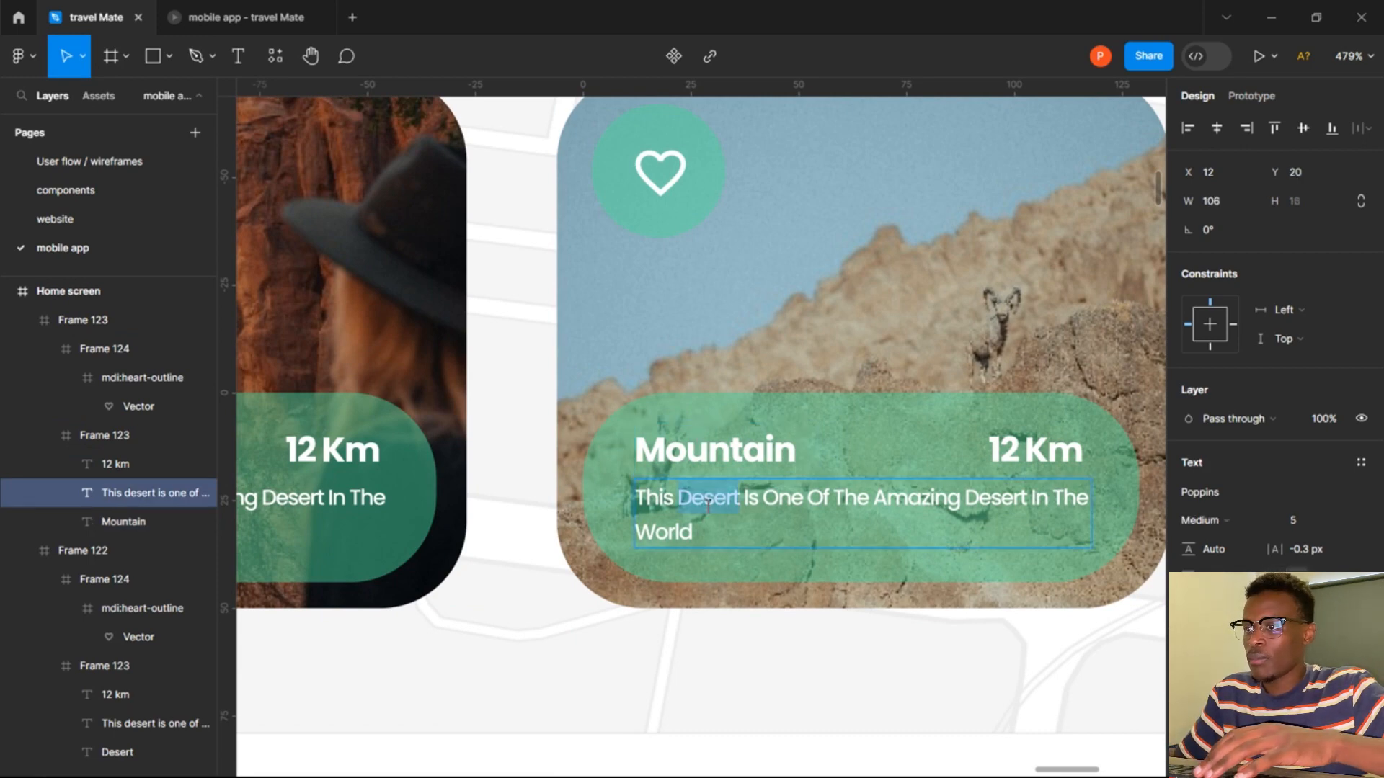
{"action": "left_click", "coordinate": [707, 507]}
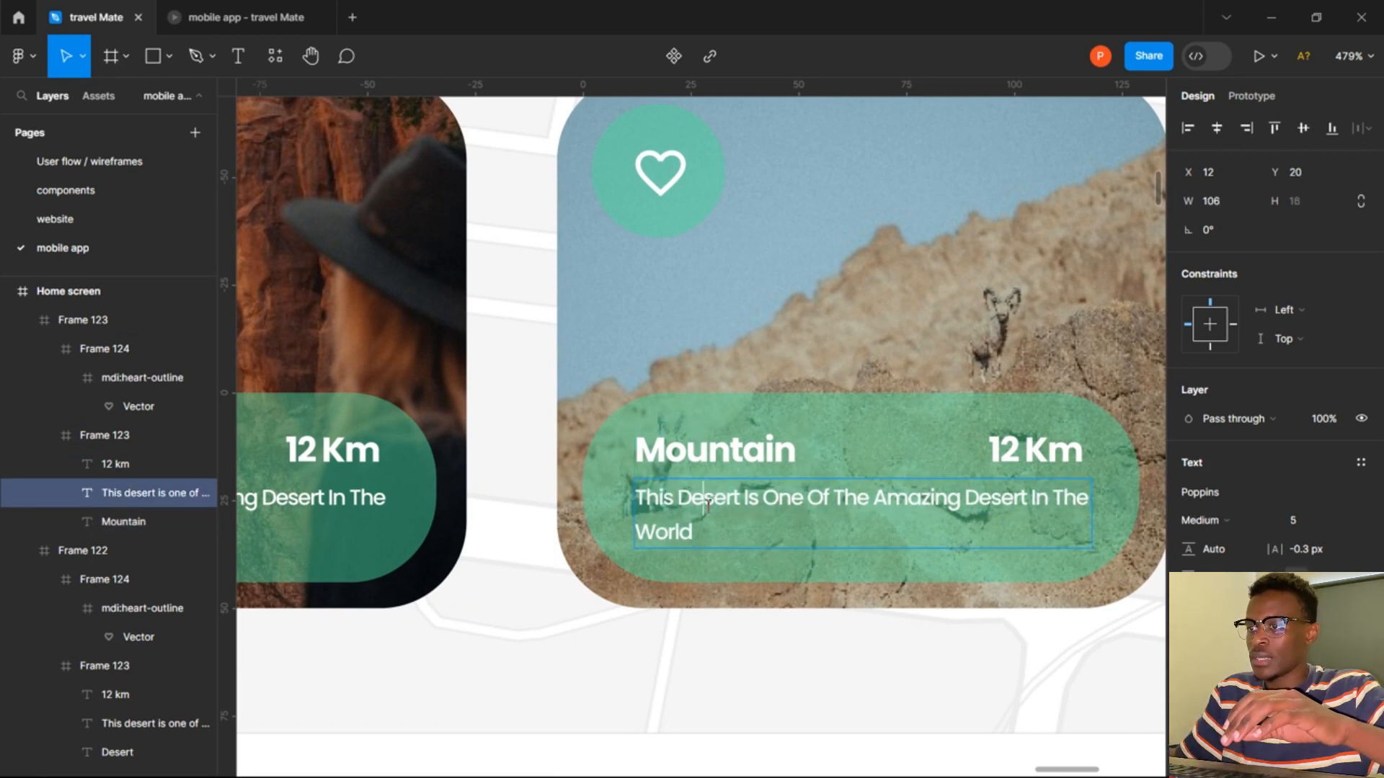
{"action": "double_click", "coordinate": [708, 507]}
{"action": "type", "text": "Mo"}
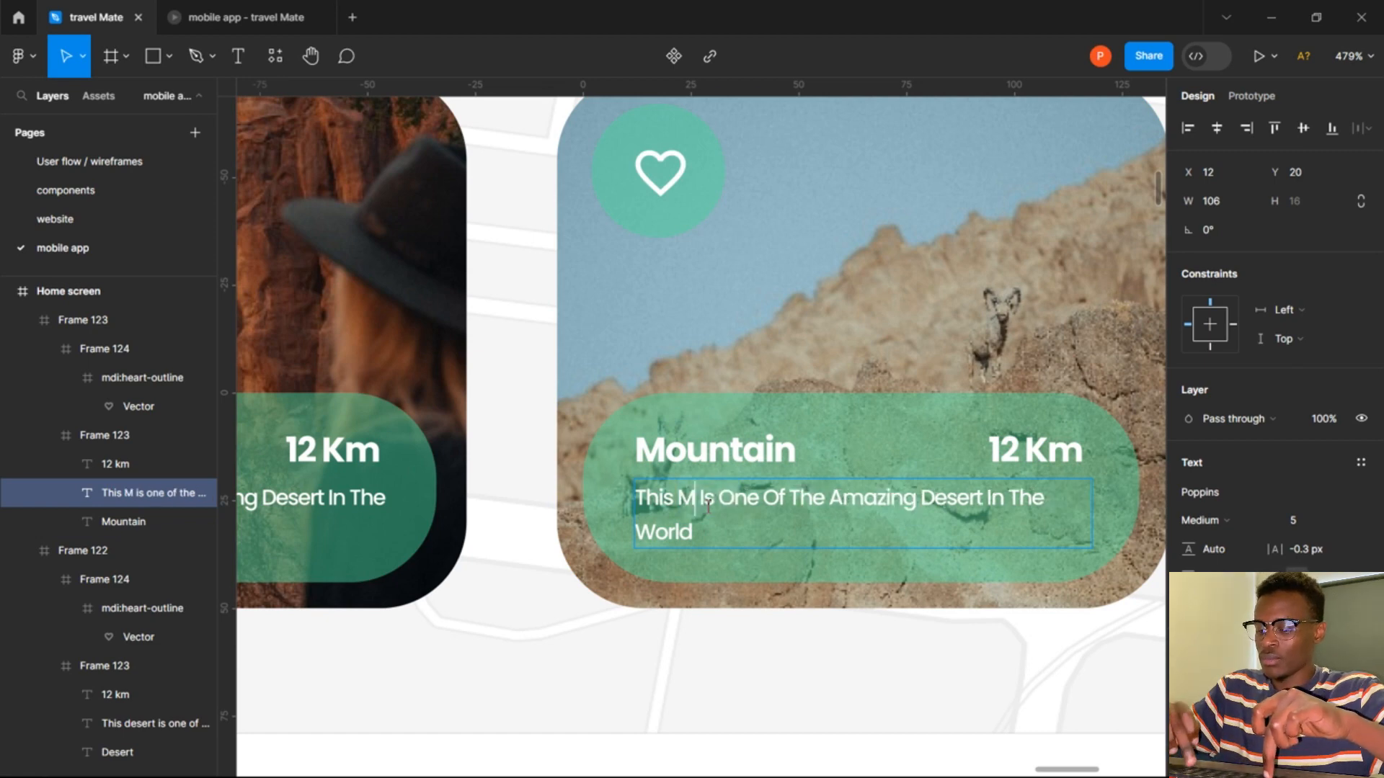
{"action": "type", "text": "untain"}
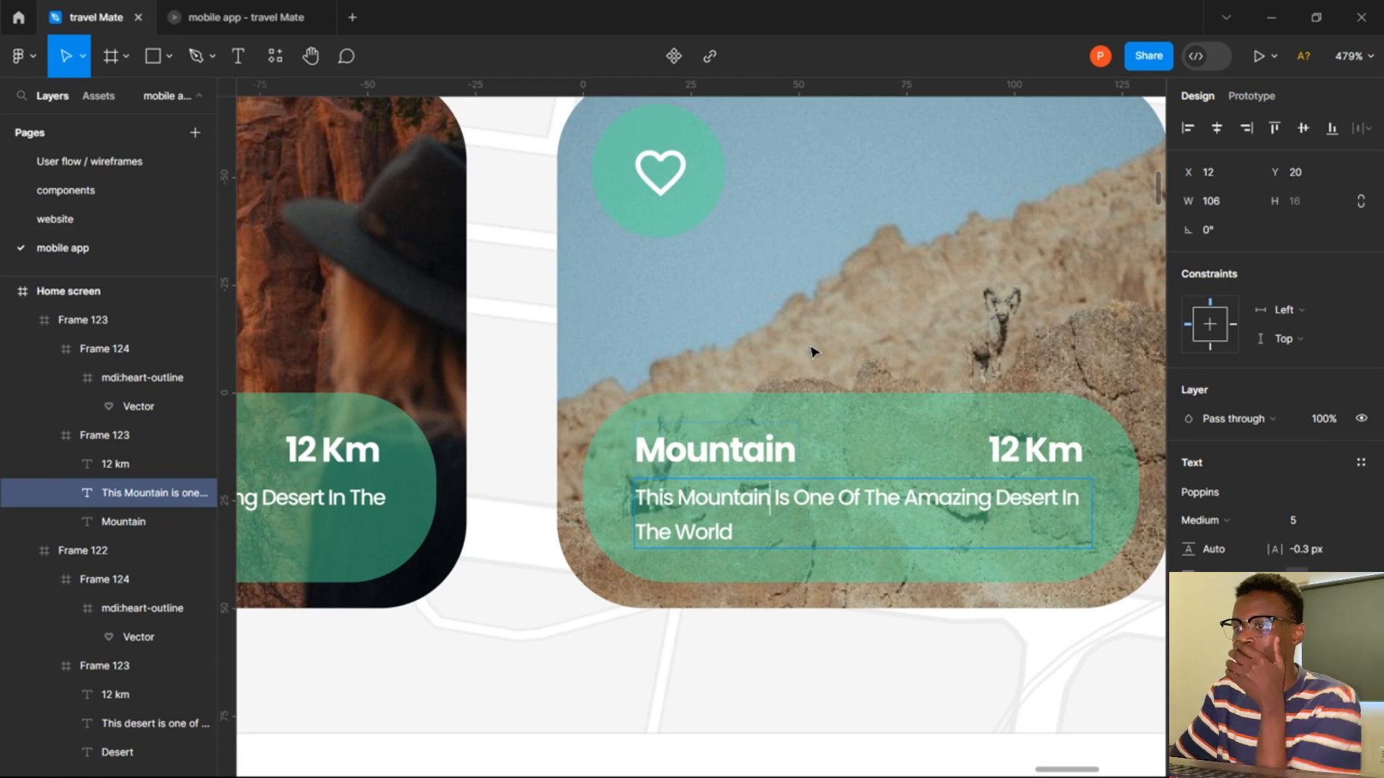
{"action": "key", "text": "Escape"}
{"action": "key", "text": "Escape"}
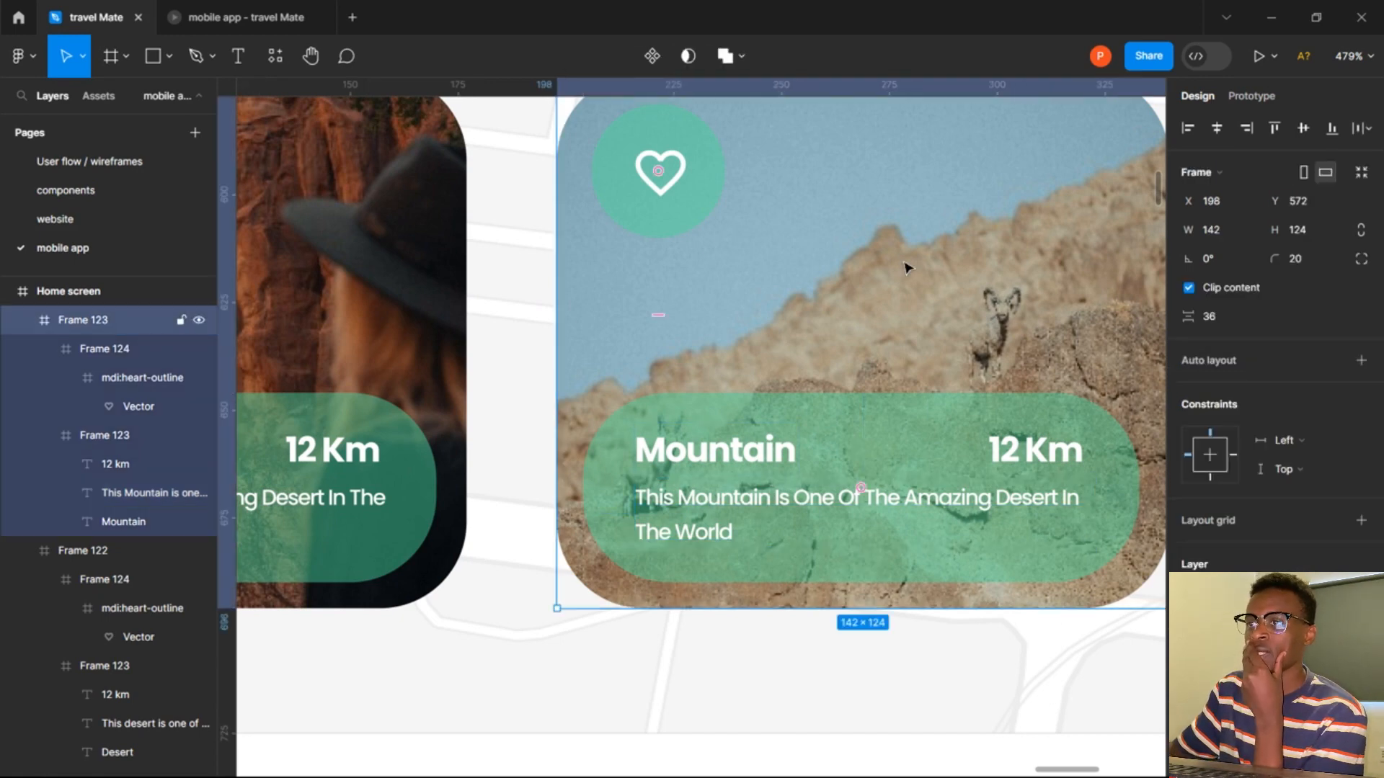
Review the Home screen layout and compare it with the Home page wireframe on the User flow / wireframes page.
{"action": "scroll", "coordinate": [900, 268], "scroll_direction": "down", "scroll_amount": 5}
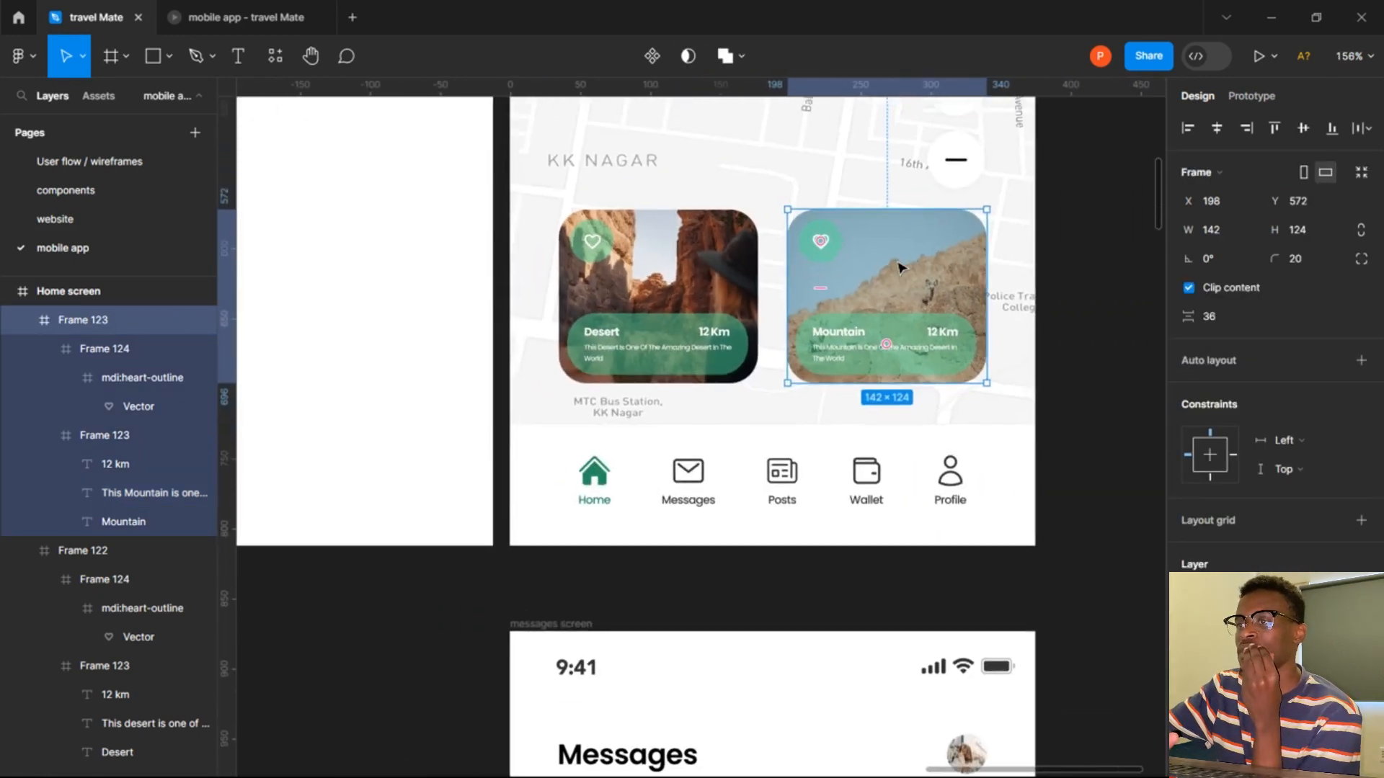
{"action": "scroll", "coordinate": [899, 268], "scroll_direction": "up", "scroll_amount": 3}
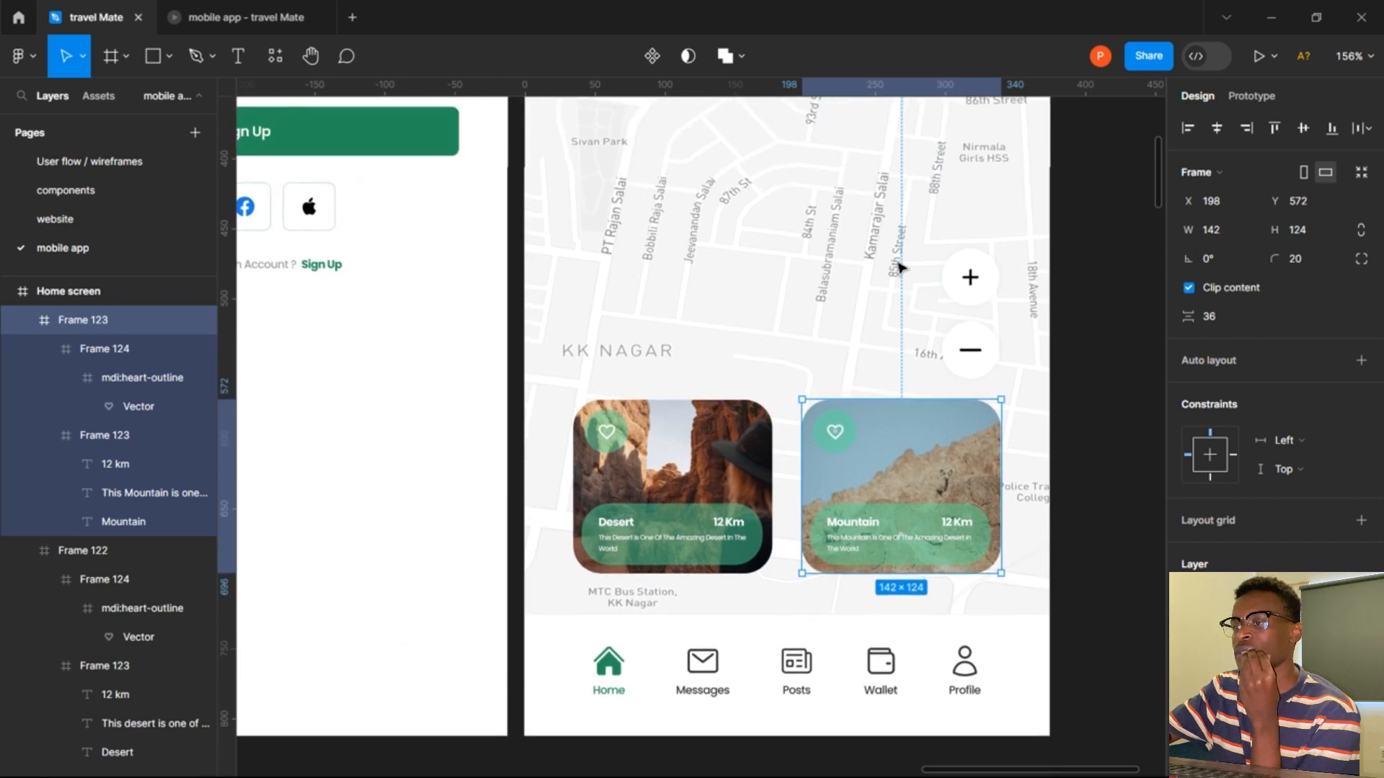
{"action": "scroll", "coordinate": [900, 268], "scroll_direction": "up", "scroll_amount": 2}
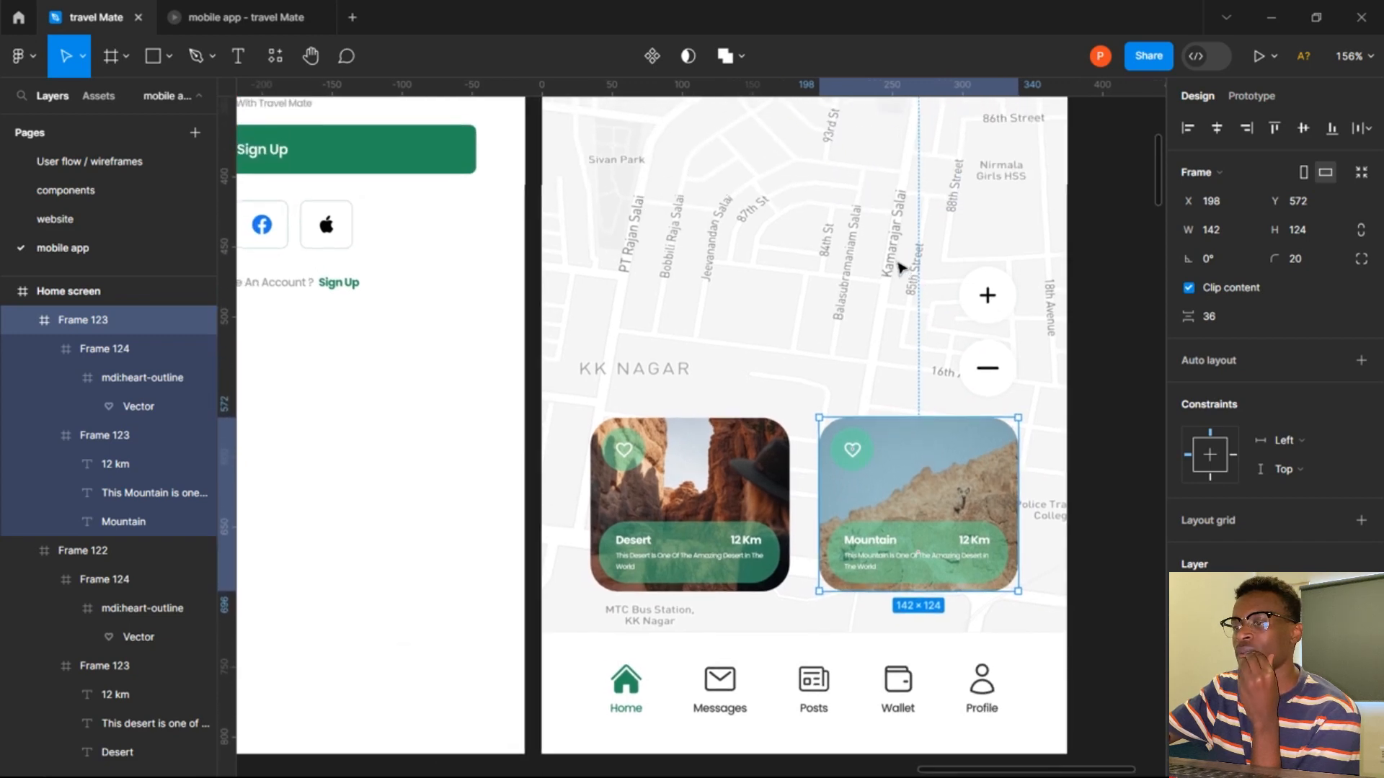
{"action": "left_click", "coordinate": [843, 293]}
{"action": "scroll", "coordinate": [843, 292], "scroll_direction": "down", "scroll_amount": 3}
{"action": "scroll", "coordinate": [844, 291], "scroll_direction": "up", "scroll_amount": 2}
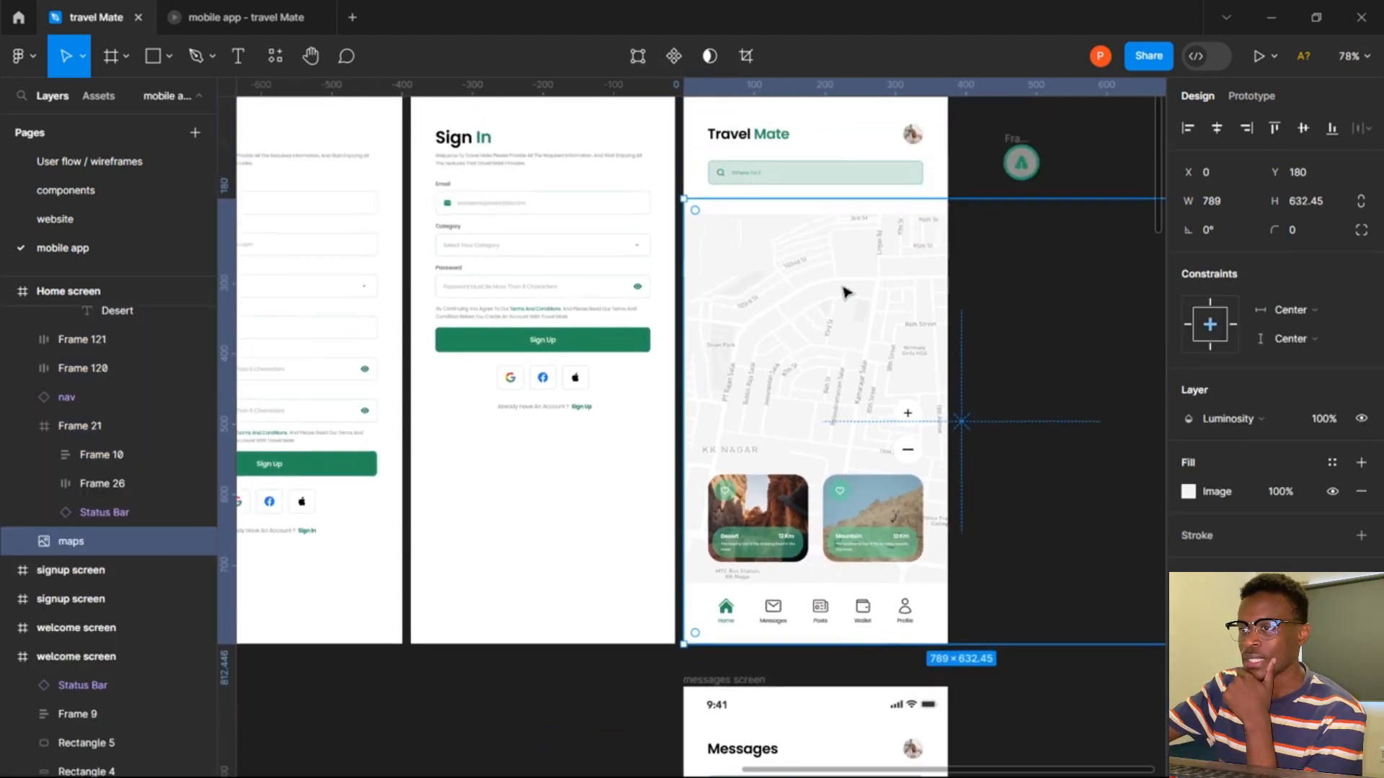
{"action": "scroll", "coordinate": [845, 291], "scroll_direction": "down", "scroll_amount": 2}
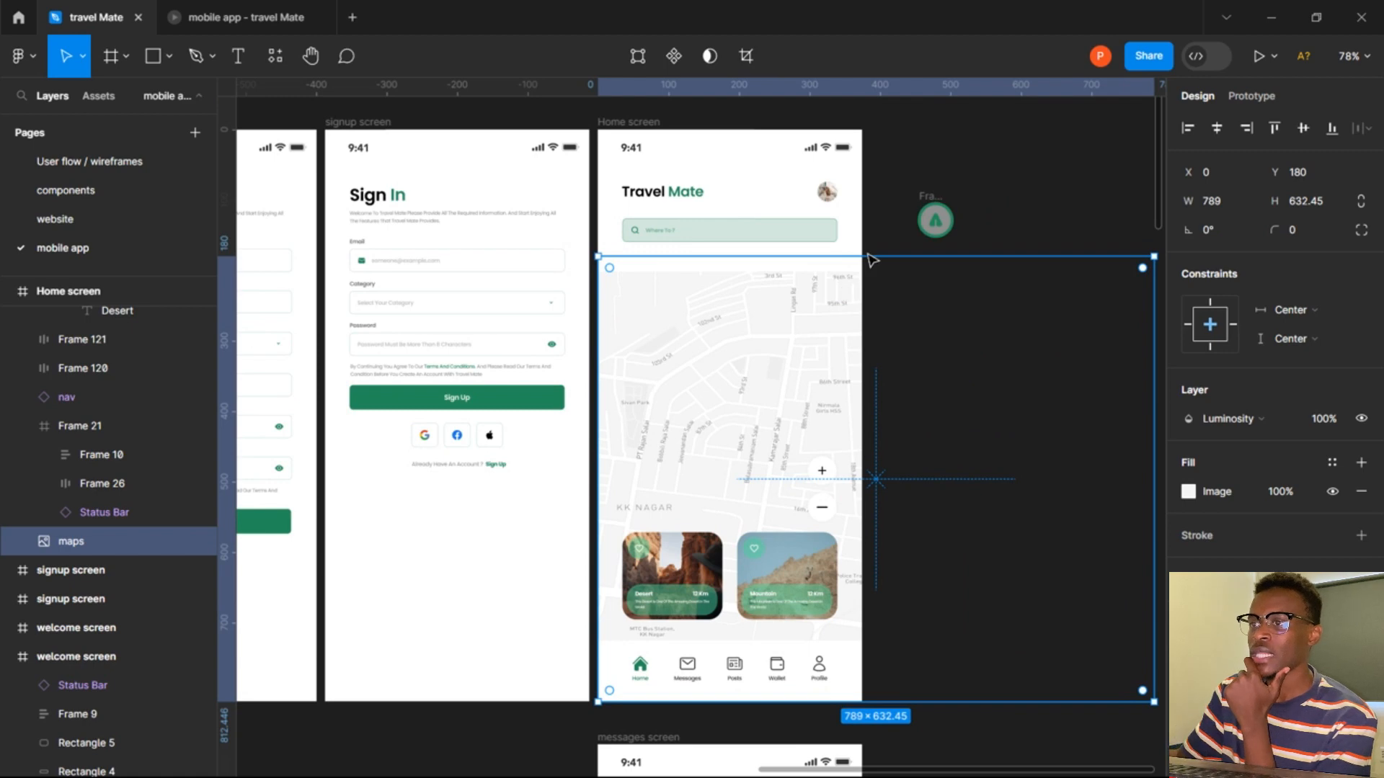
{"action": "left_click", "coordinate": [132, 168]}
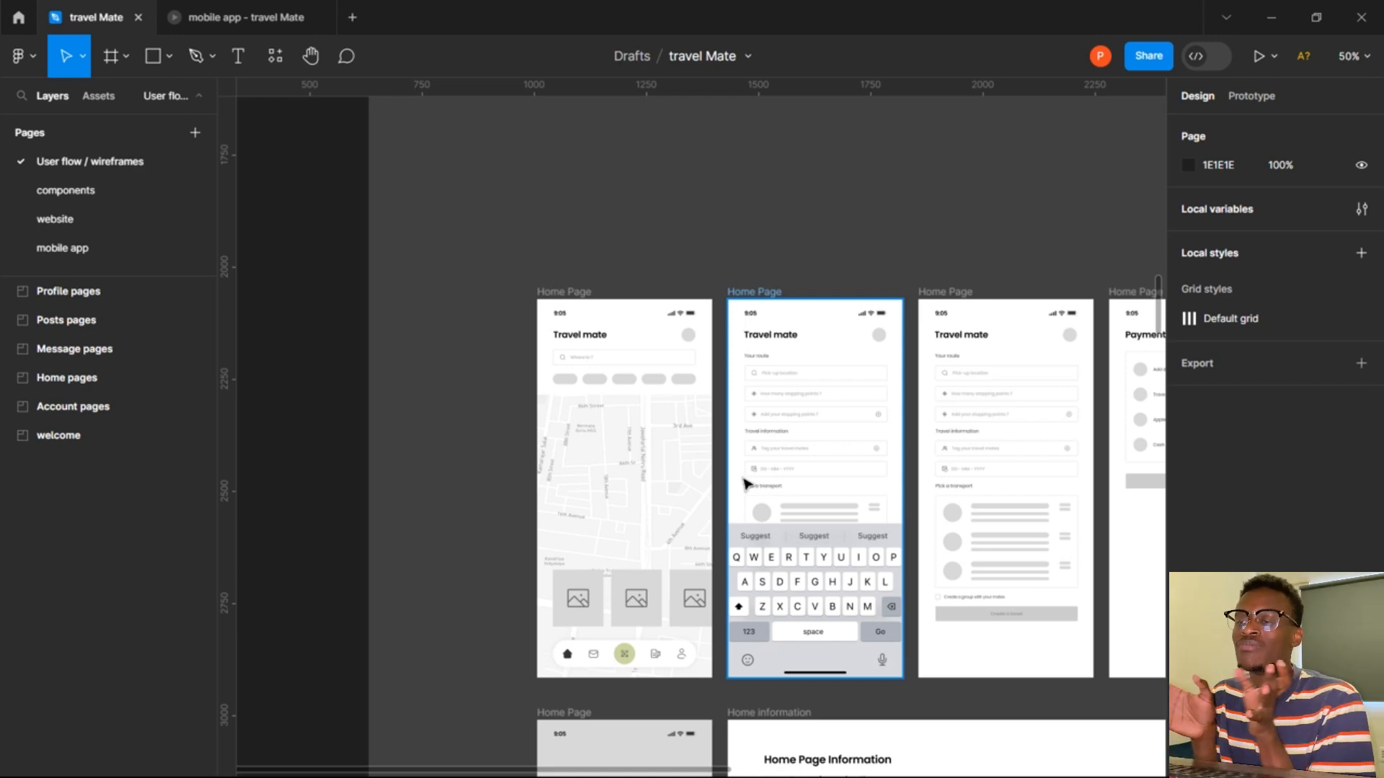
{"action": "left_click", "coordinate": [135, 250]}
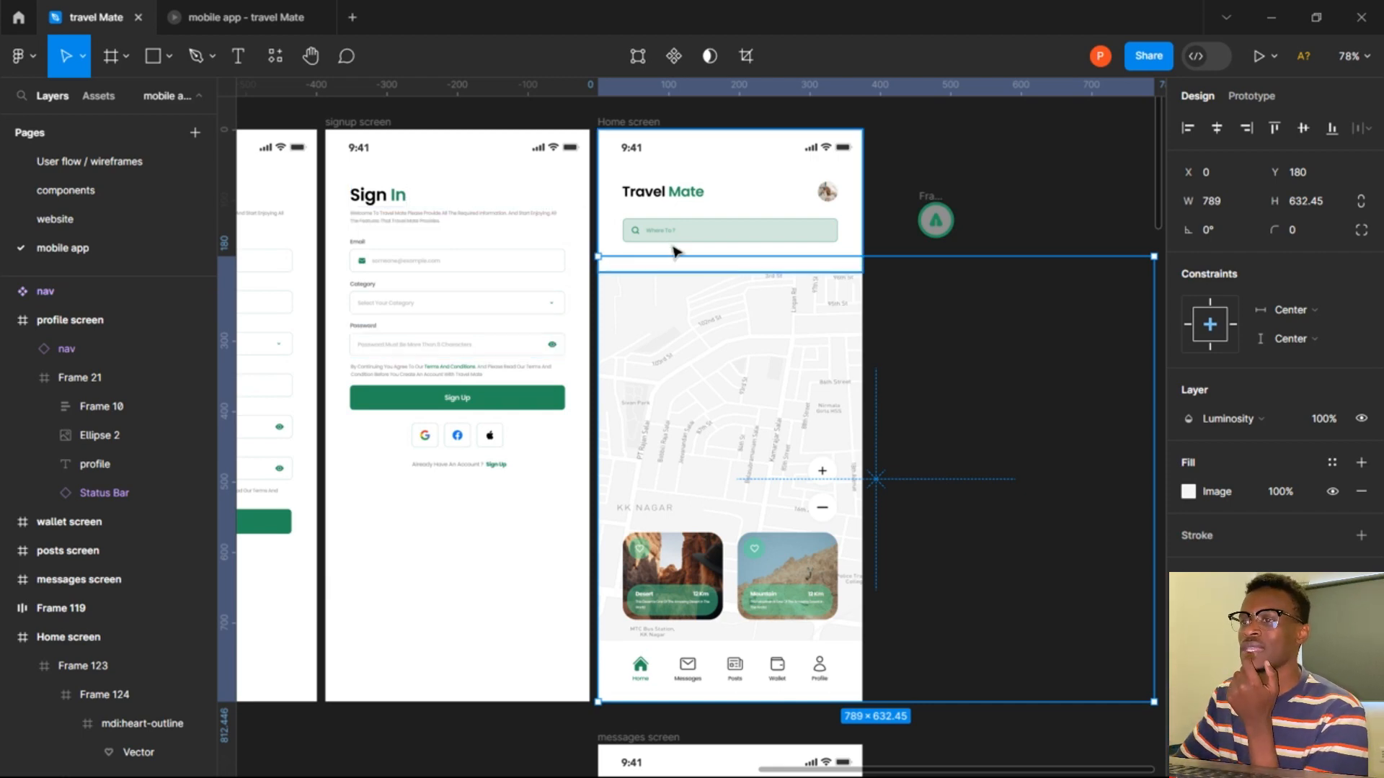
Lower the map image's top edge to Y 202, reducing its height to 610.
{"action": "left_click_drag", "start_coordinate": [687, 253], "coordinate": [685, 269]}
{"action": "left_click", "coordinate": [966, 158]}
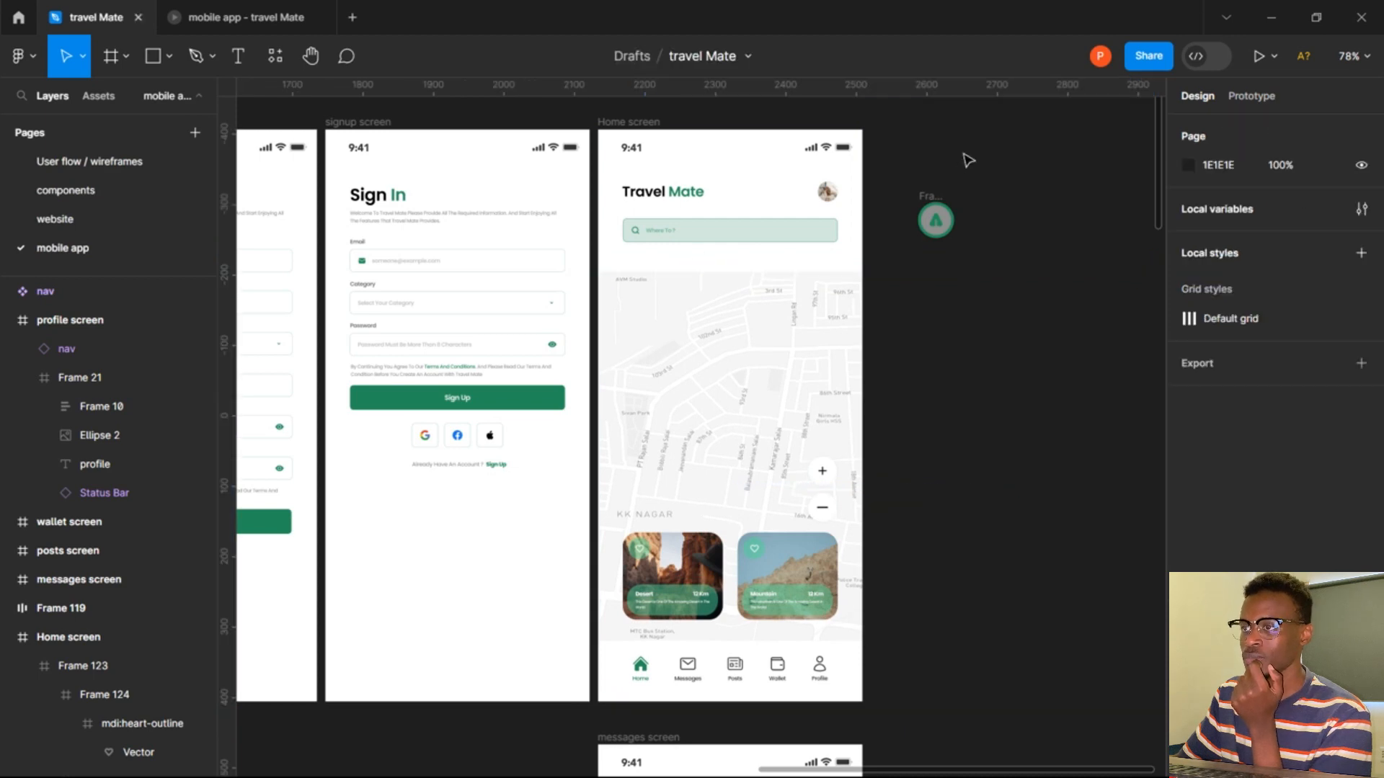
{"action": "left_click", "coordinate": [842, 402]}
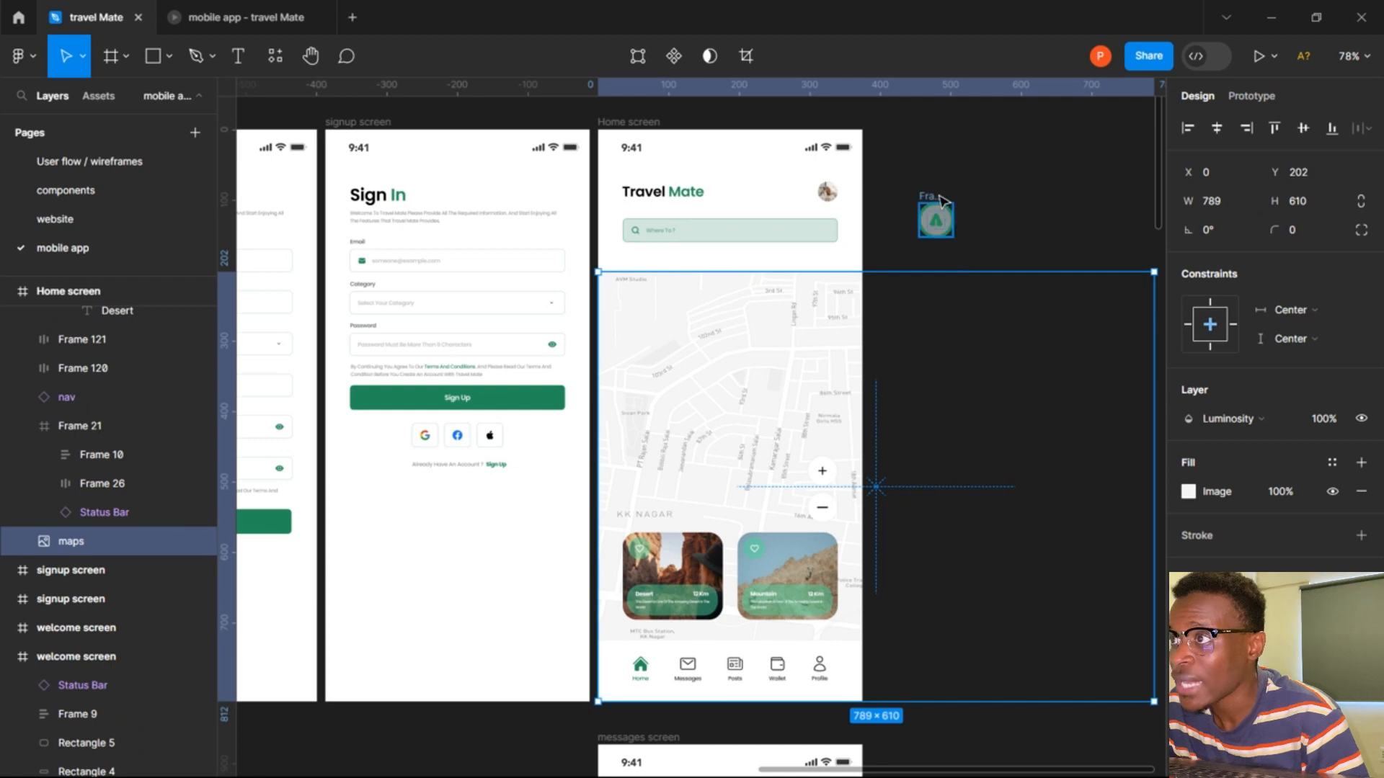
Move the round green navigation button from beside the Home screen onto the map, at about X 211, Y 359.
{"action": "left_click_drag", "start_coordinate": [941, 213], "coordinate": [770, 400]}
{"action": "scroll", "coordinate": [770, 400], "scroll_direction": "up", "scroll_amount": 5}
{"action": "scroll", "coordinate": [765, 400], "scroll_direction": "down", "scroll_amount": 5}
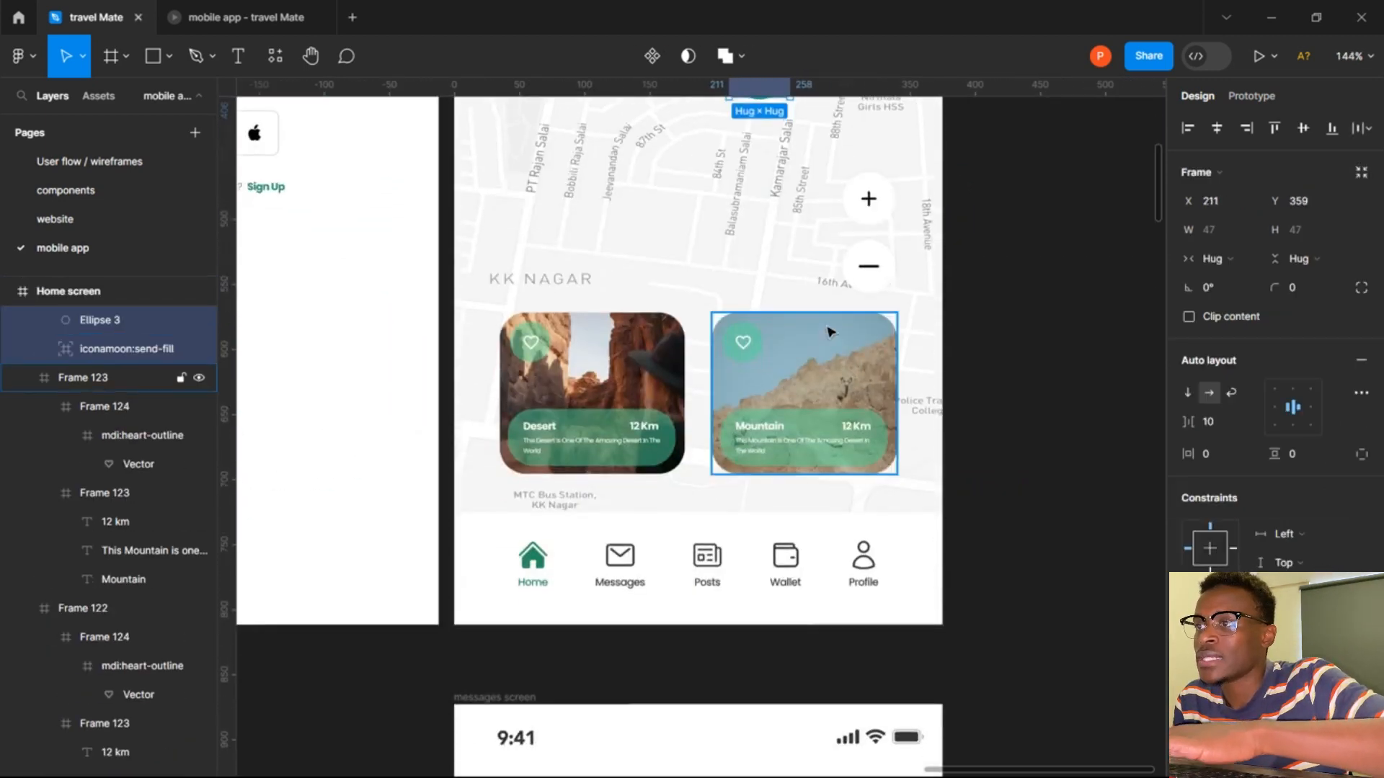
Combine the map's plus and minus buttons in a vertical auto layout with centred alignment.
{"action": "scroll", "coordinate": [836, 322], "scroll_direction": "up", "scroll_amount": 3}
{"action": "left_click", "coordinate": [869, 391]}
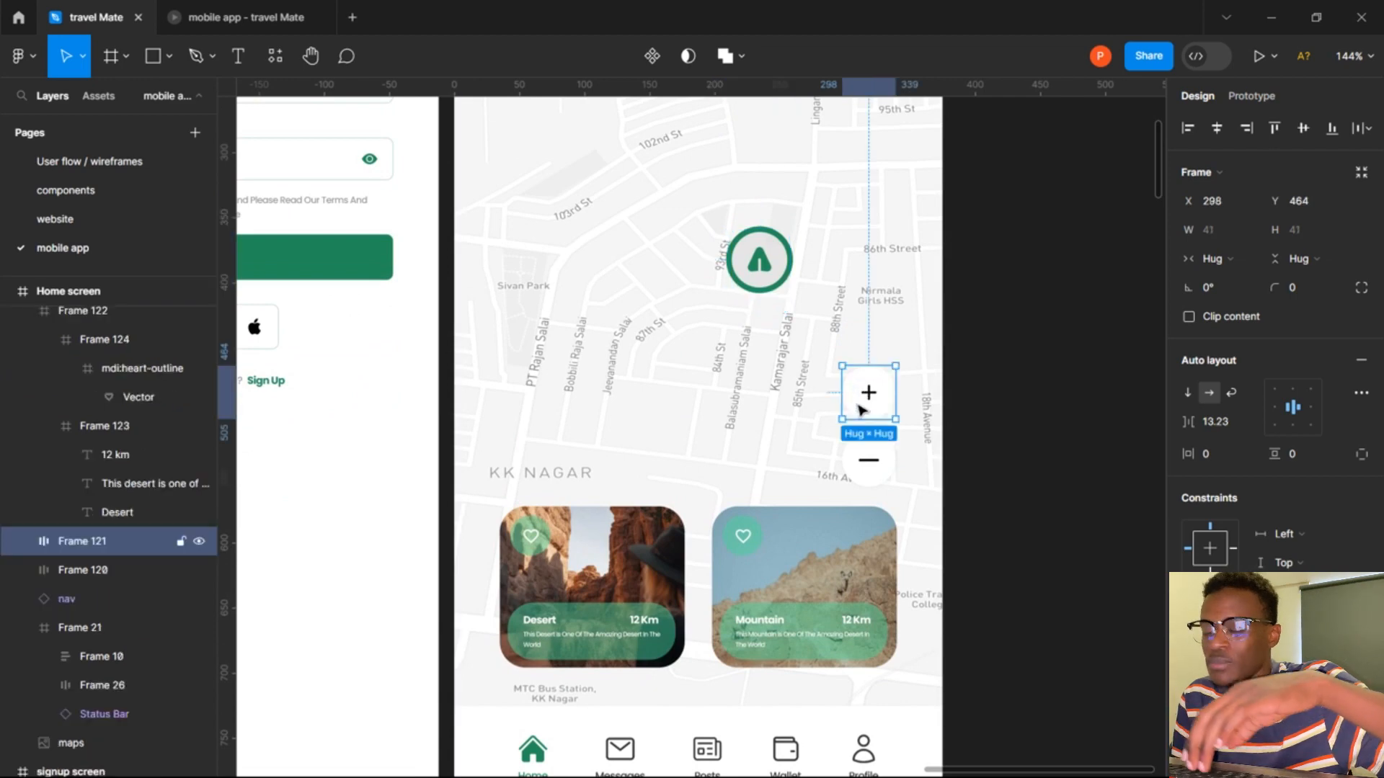
{"action": "left_click", "coordinate": [869, 454], "text": "shift"}
{"action": "key", "text": "shift+a"}
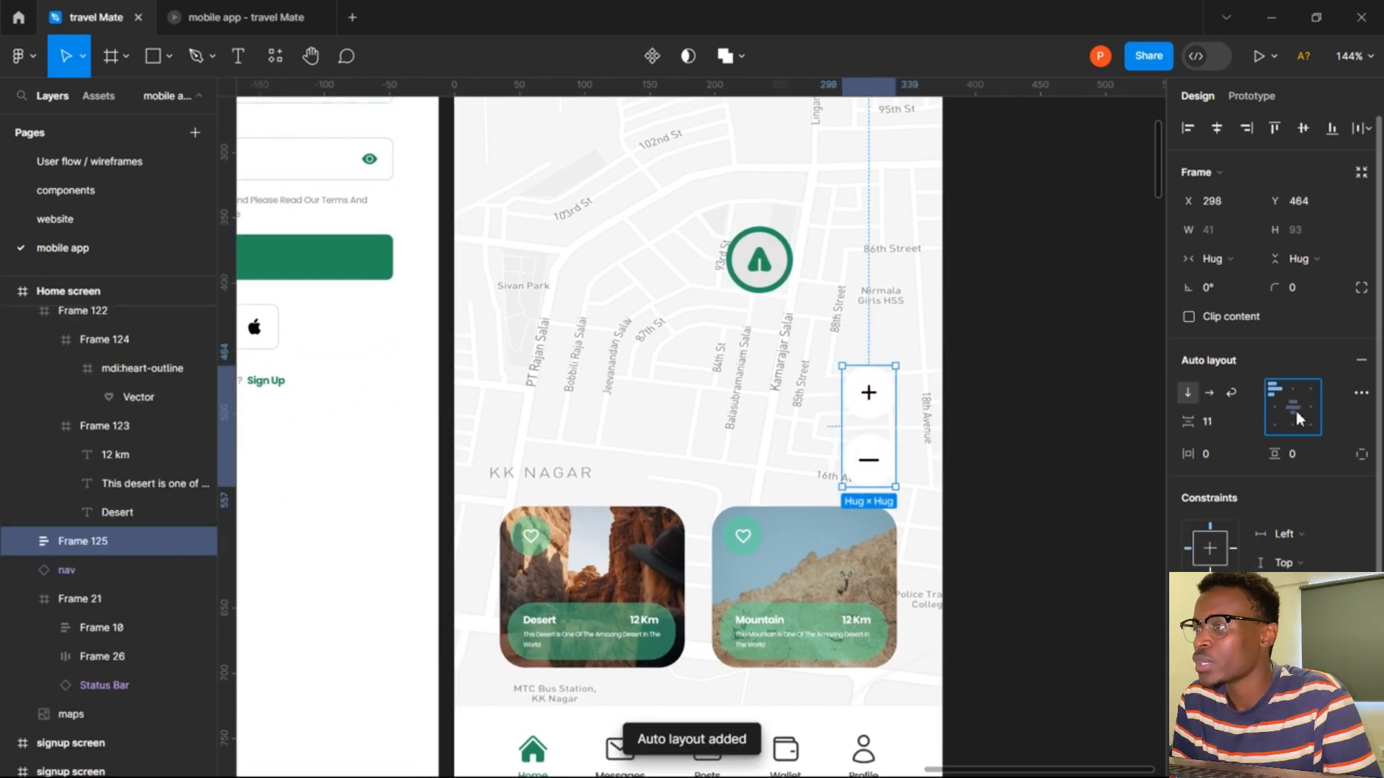
{"action": "left_click", "coordinate": [1293, 407]}
Show the layout grid and stack the zoom controls at about X 292, Y 396 above the navigation button at about X 290, Y 507.
{"action": "left_click_drag", "start_coordinate": [881, 433], "coordinate": [888, 303]}
{"action": "left_click", "coordinate": [769, 278]}
{"action": "left_click_drag", "start_coordinate": [768, 278], "coordinate": [870, 467]}
{"action": "key", "text": "shift+g"}
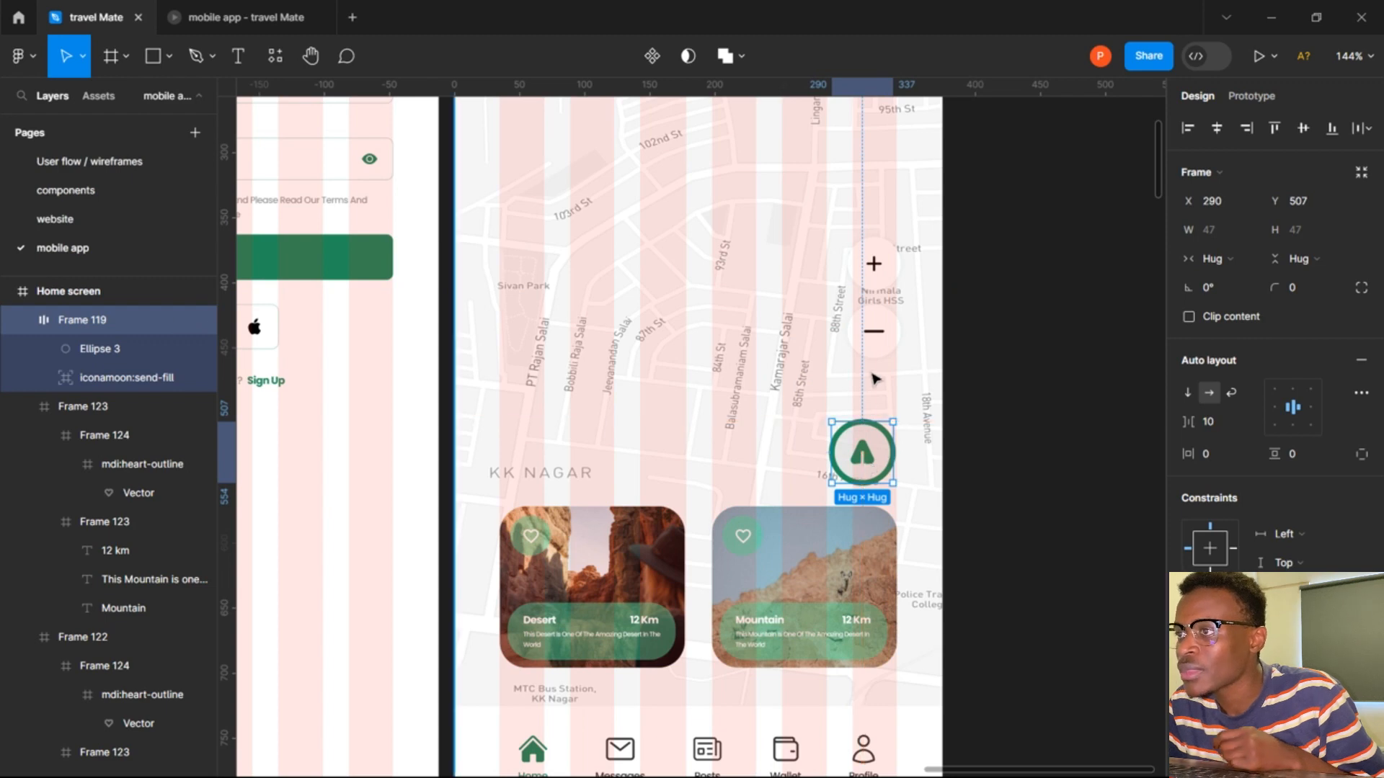
{"action": "left_click_drag", "start_coordinate": [877, 325], "coordinate": [865, 367]}
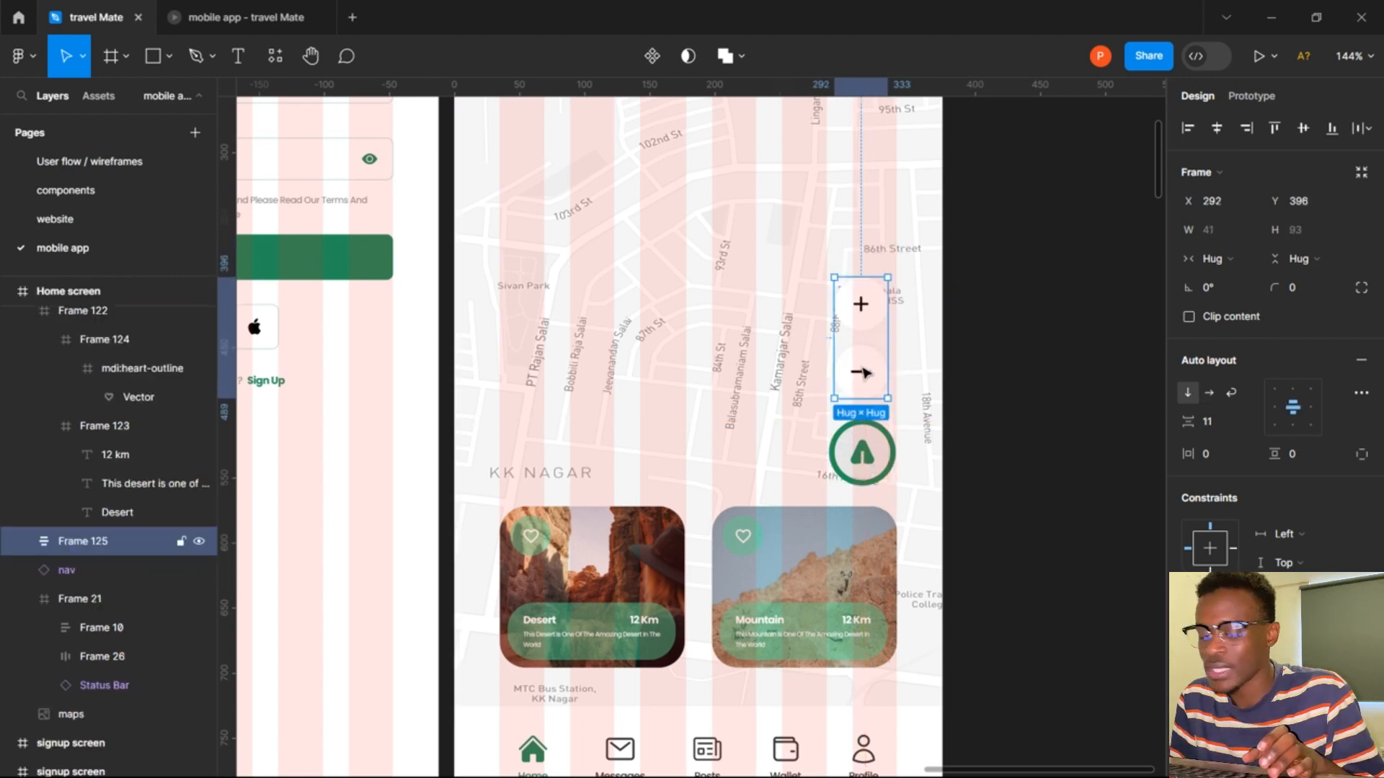
Align the zoom controls and navigation button on their horizontal centres and wrap them in one vertical auto layout.
{"action": "left_click", "coordinate": [871, 446], "text": "shift"}
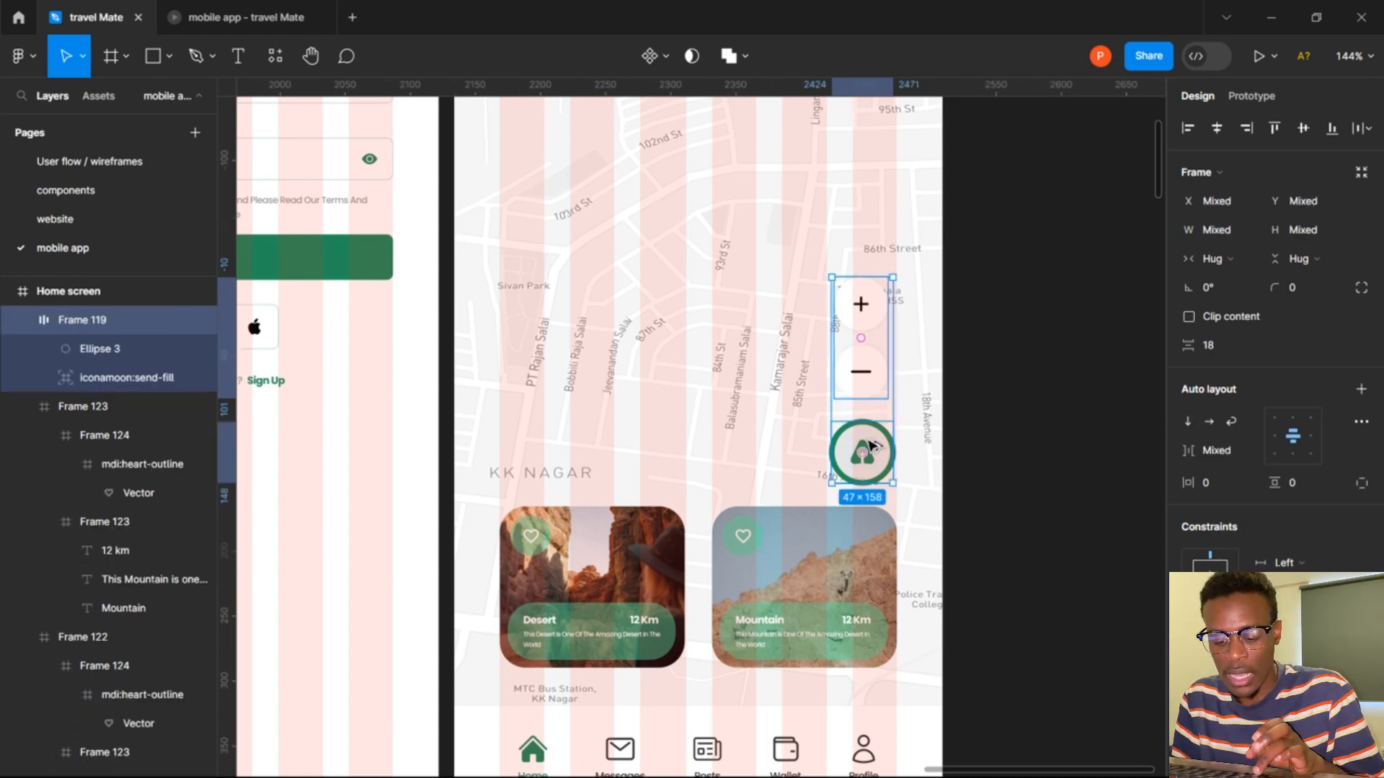
{"action": "key", "text": "alt+h"}
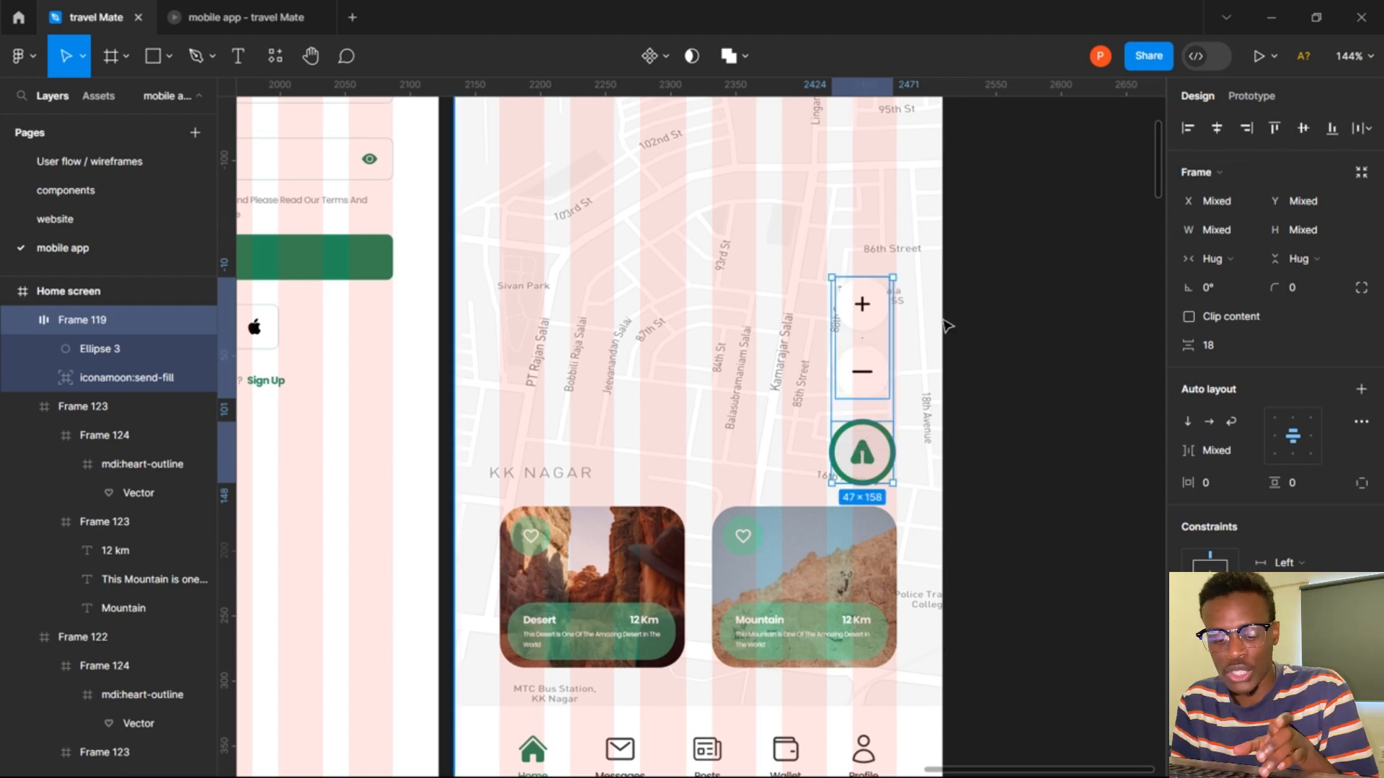
{"action": "key", "text": "shift+a"}
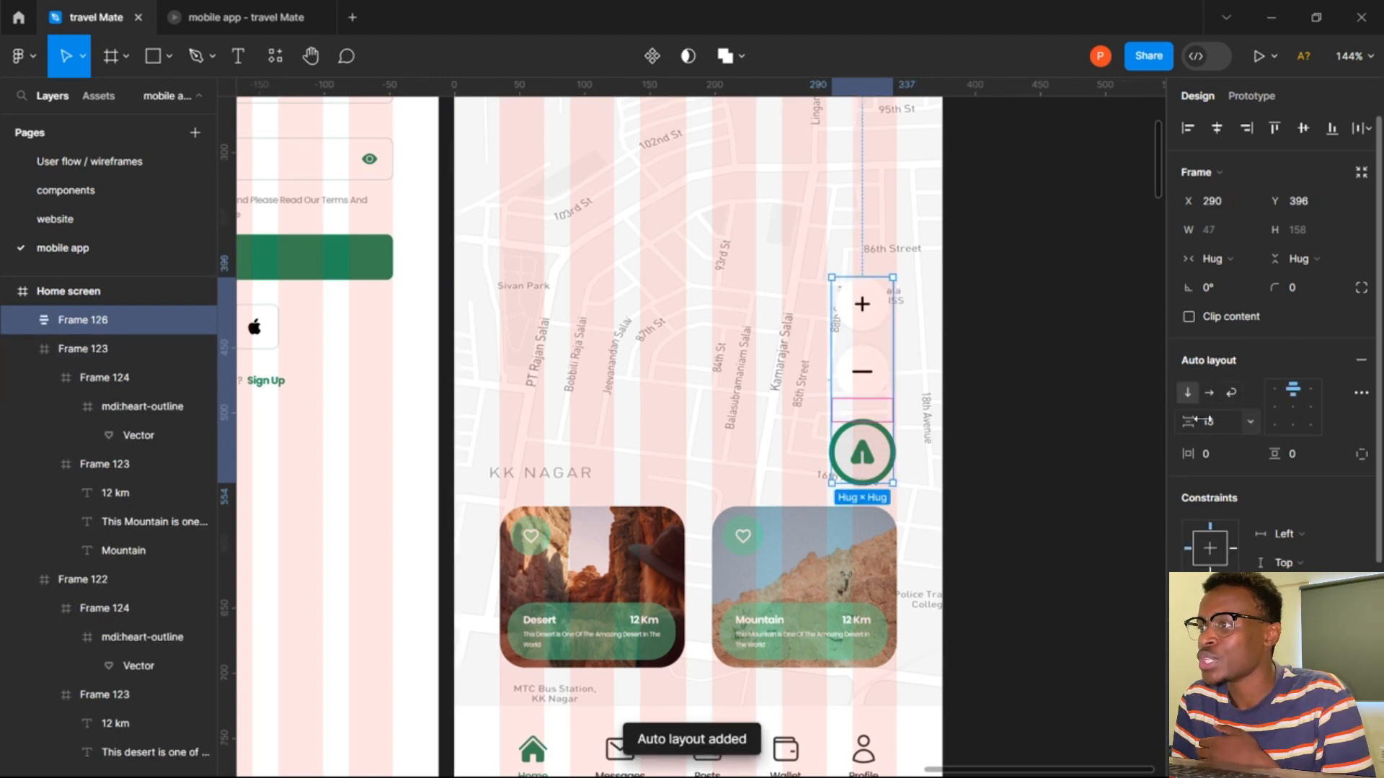
Set the auto layout spacing between the zoom controls and the navigation button to 11, matching the zoom buttons' own spacing.
{"action": "left_click_drag", "start_coordinate": [1198, 420], "coordinate": [1193, 421]}
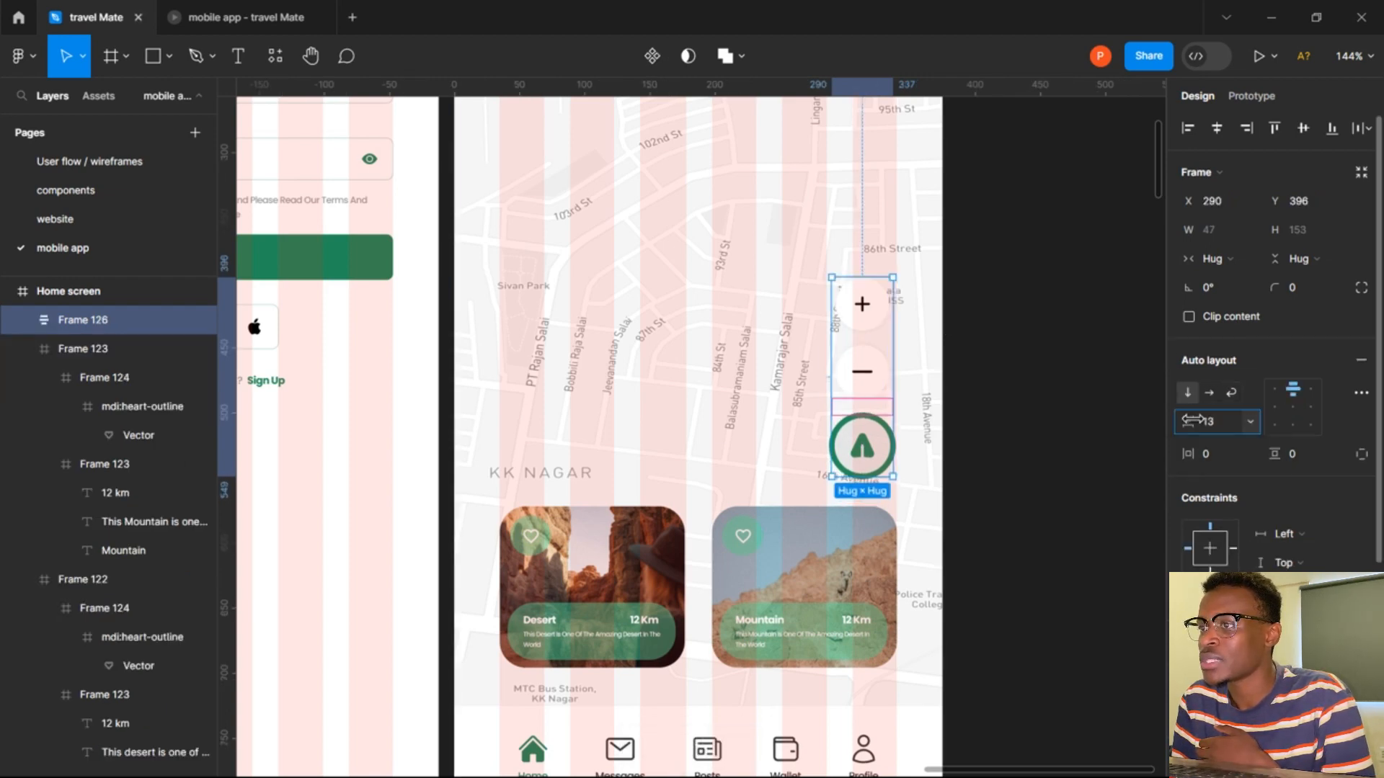
{"action": "left_click", "coordinate": [881, 348]}
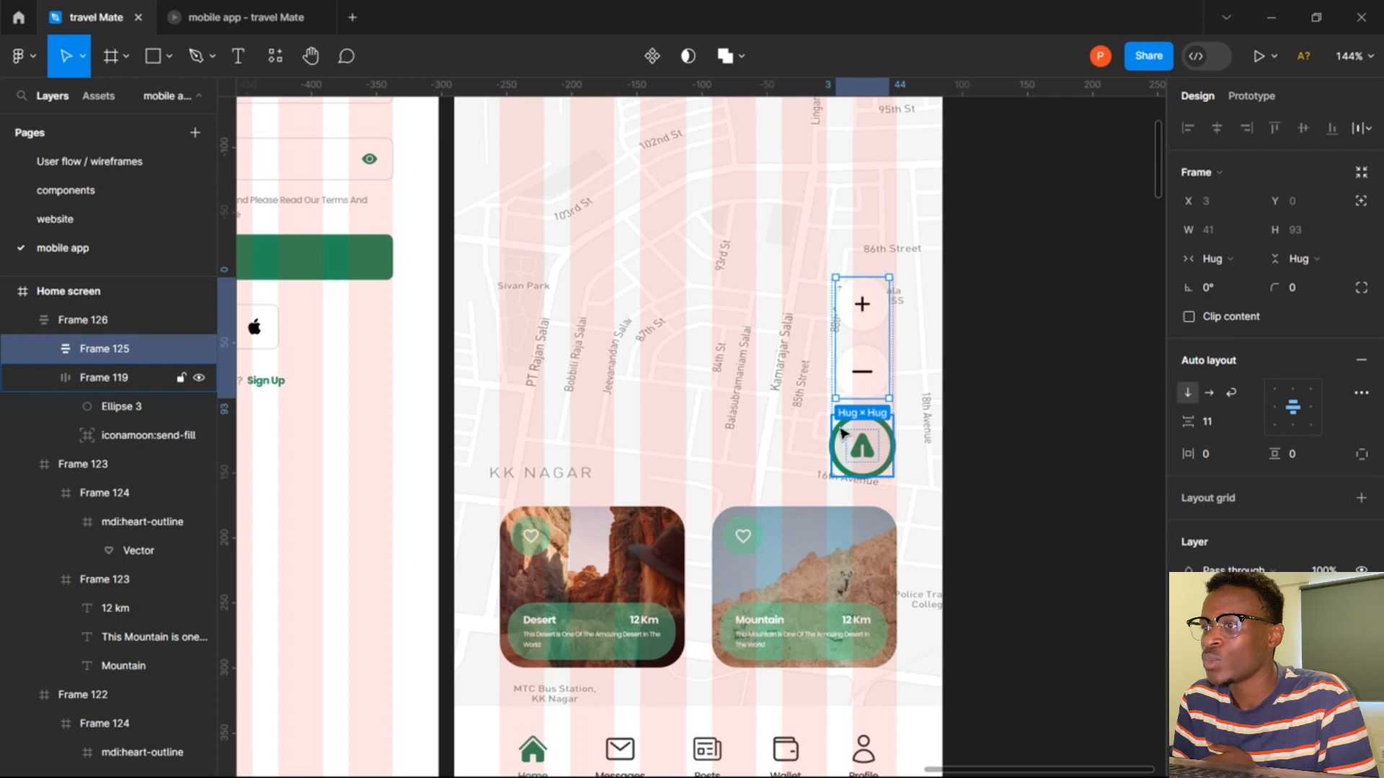
{"action": "left_click", "coordinate": [829, 408]}
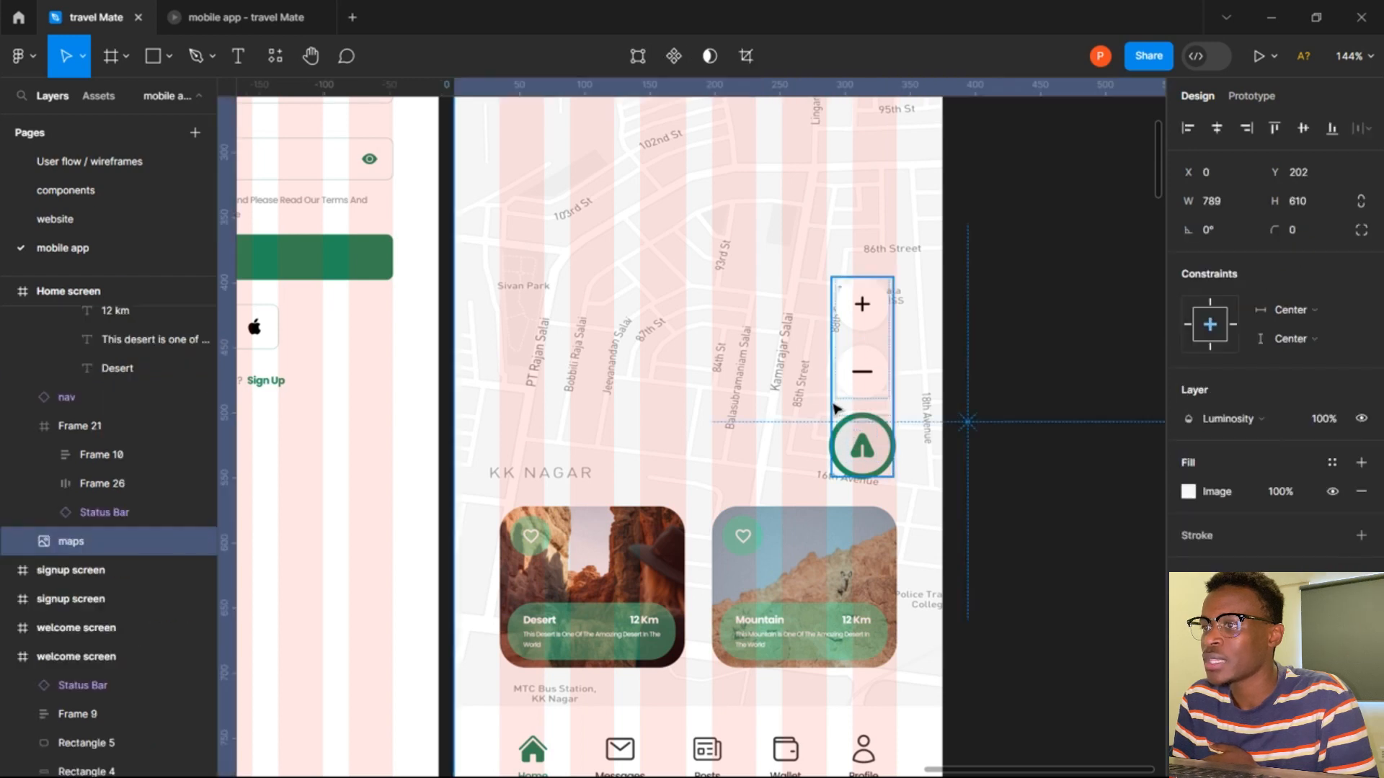
{"action": "left_click", "coordinate": [847, 417]}
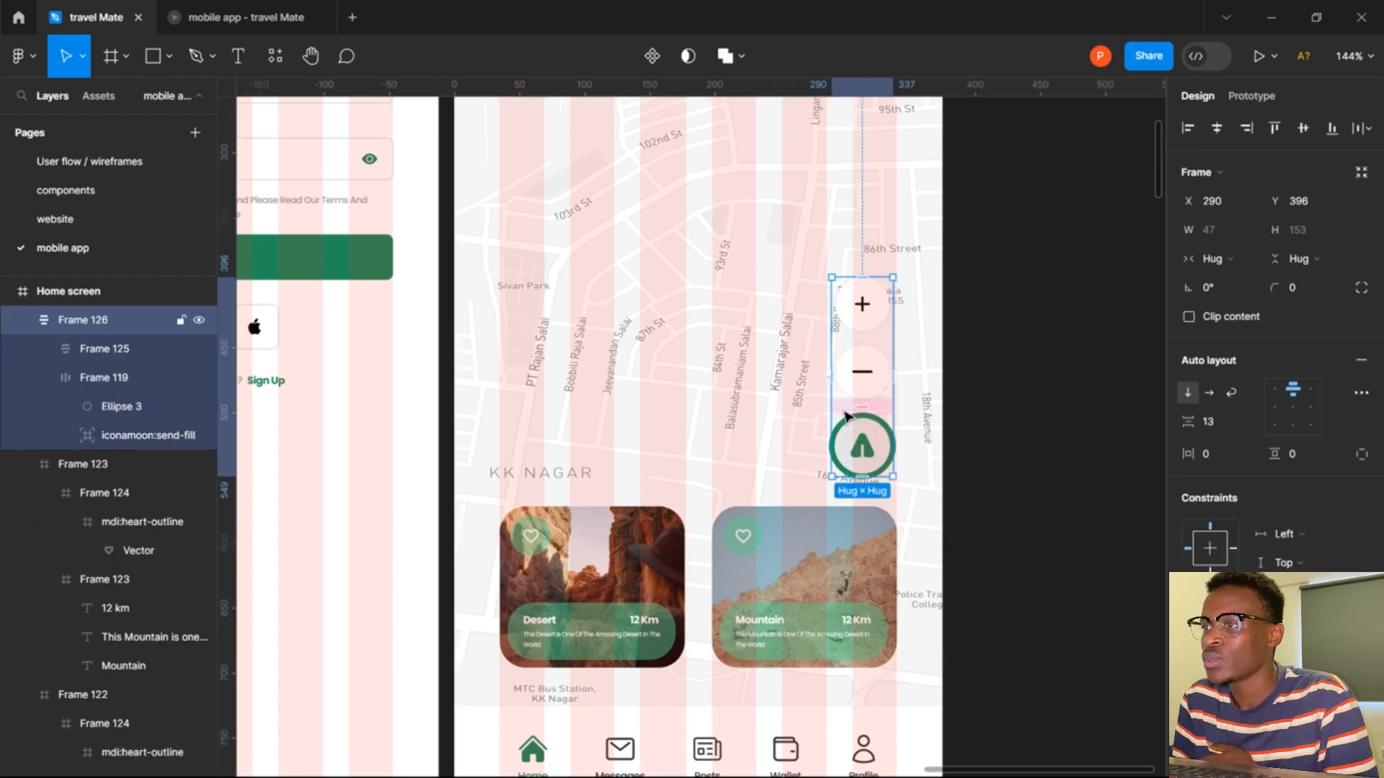
{"action": "left_click", "coordinate": [1209, 425]}
{"action": "key", "text": "Return"}
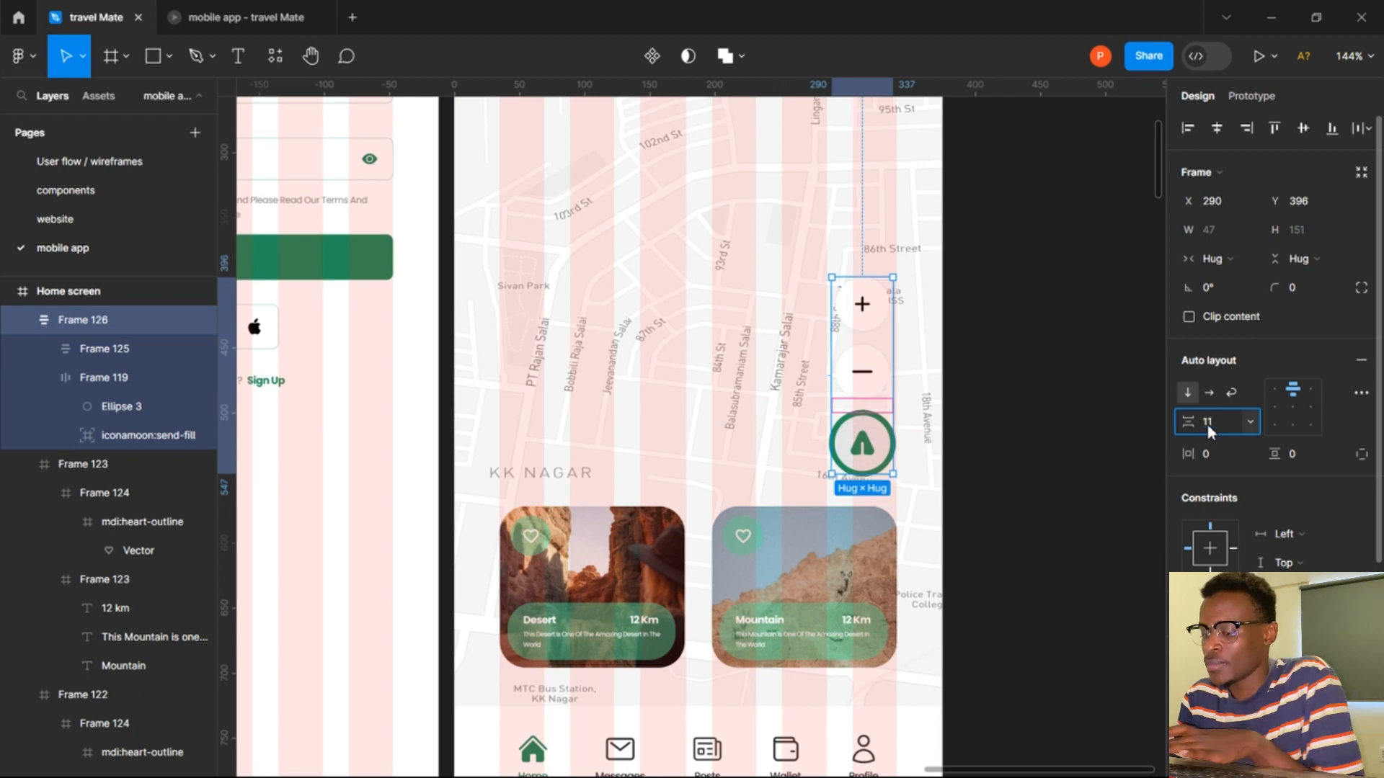
Nudge the map control stack to X 293, Y 402, lining its outer edge up with the Mountain card.
{"action": "left_click", "coordinate": [957, 377]}
{"action": "left_click", "coordinate": [885, 364]}
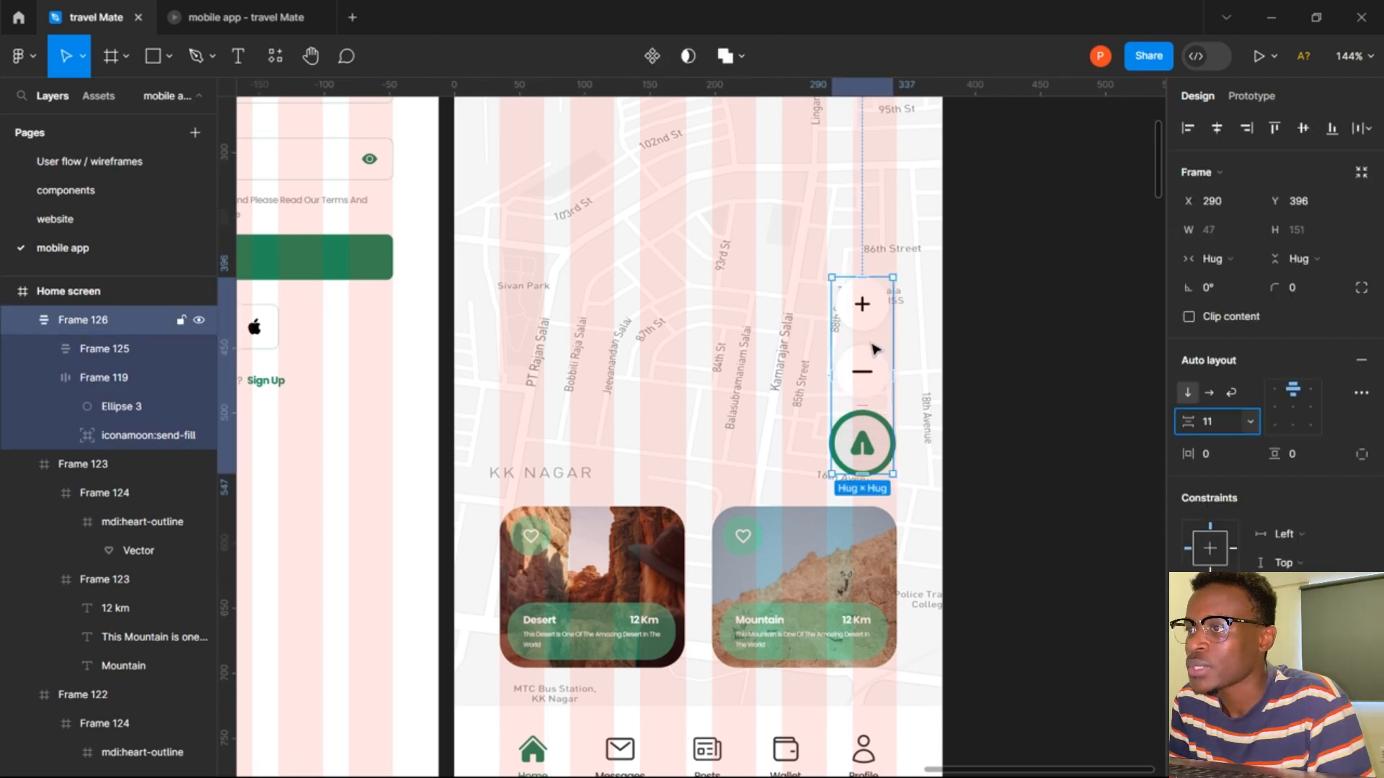
{"action": "key", "text": "Down"}
{"action": "key", "text": "Down"}
{"action": "key", "text": "Down"}
{"action": "key", "text": "Down"}
{"action": "key", "text": "Down"}
{"action": "key", "text": "Down"}
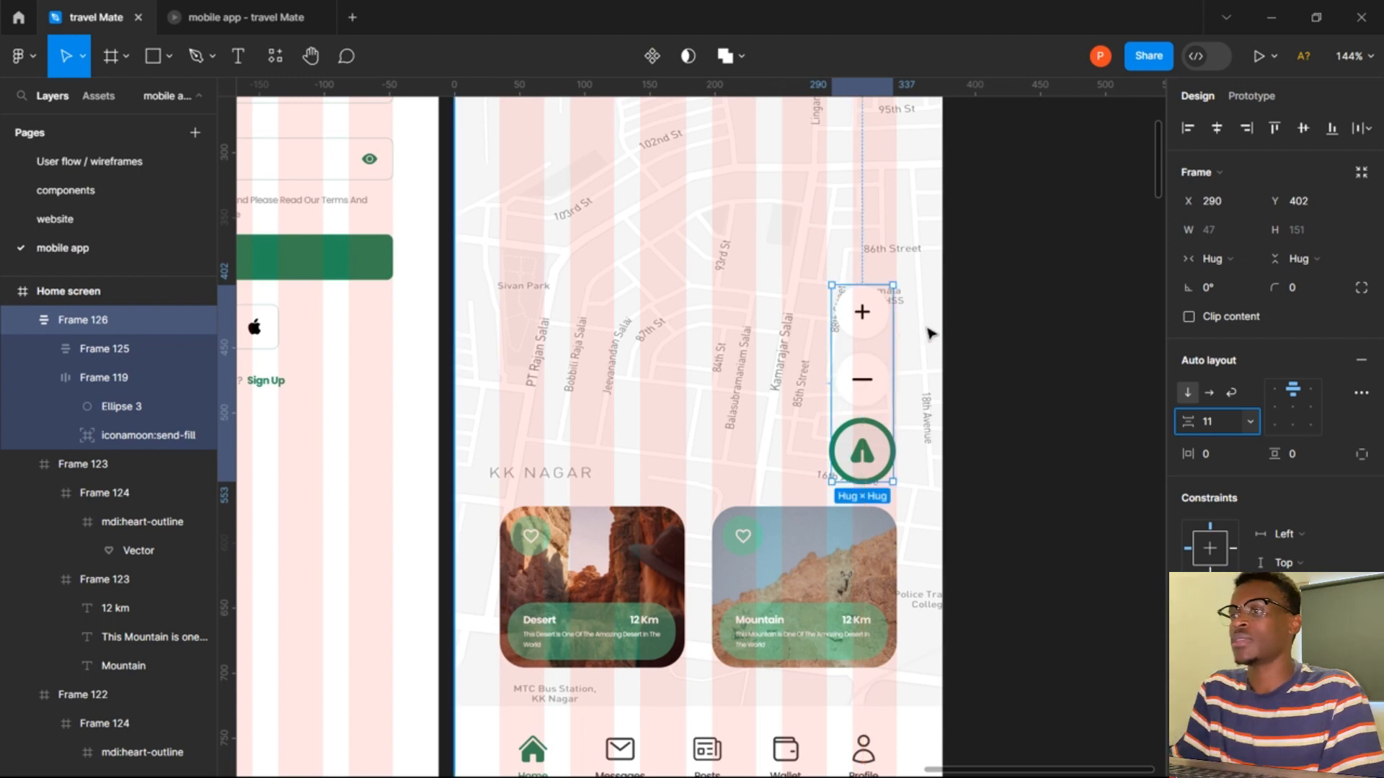
{"action": "key", "text": "Right"}
{"action": "key", "text": "Right"}
{"action": "key", "text": "Right"}
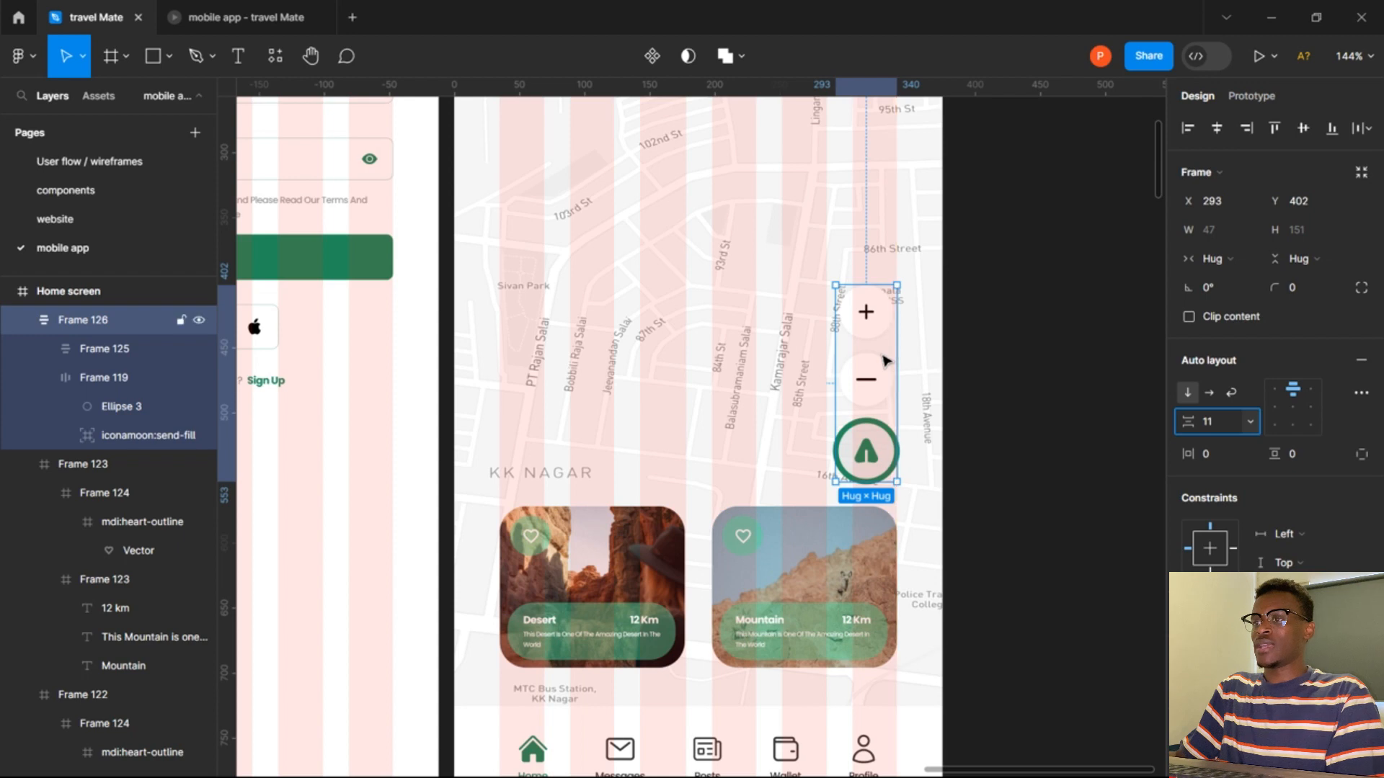
{"action": "left_click", "coordinate": [976, 359]}
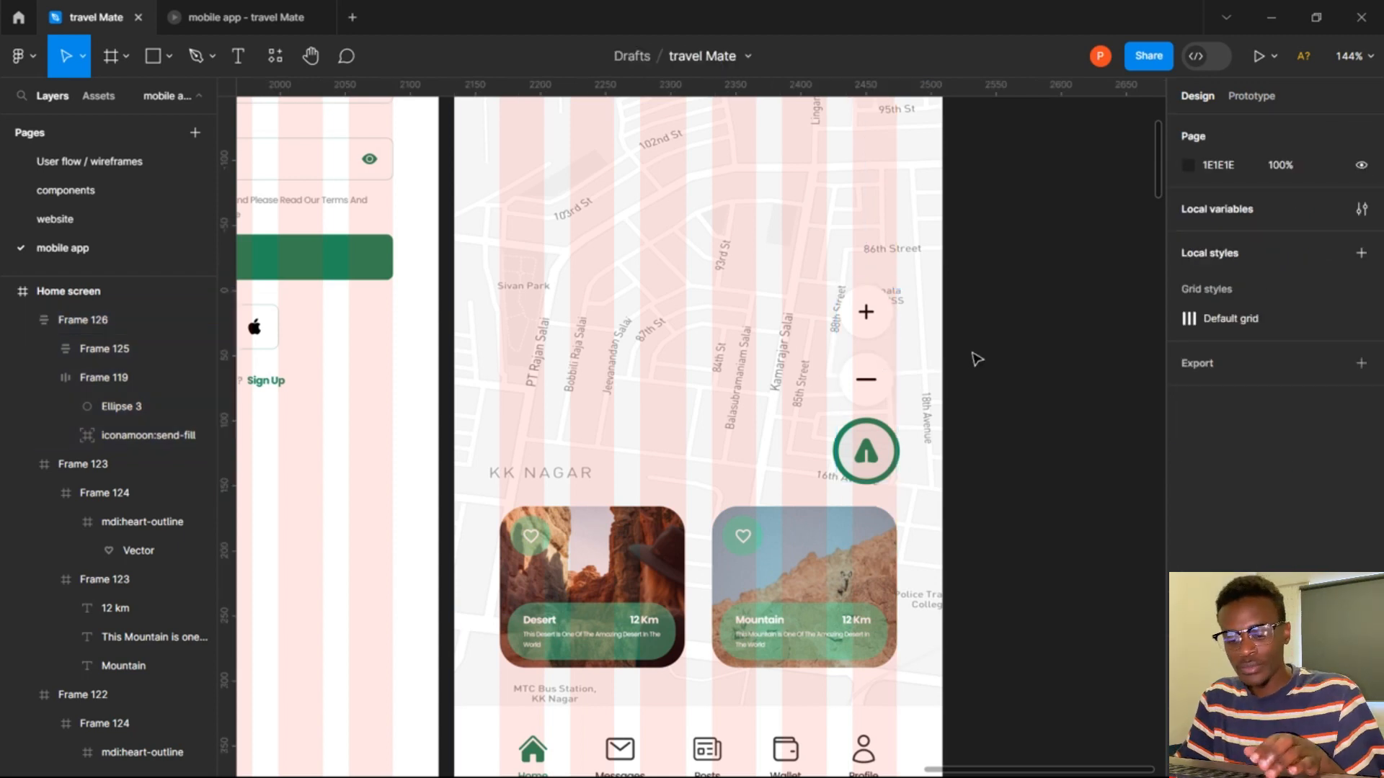
Hide the layout grid and select the Home screen's header row holding the Travel Mate title and profile picture.
{"action": "key", "text": "shift+g"}
{"action": "scroll", "coordinate": [976, 359], "scroll_direction": "up", "scroll_amount": 5}
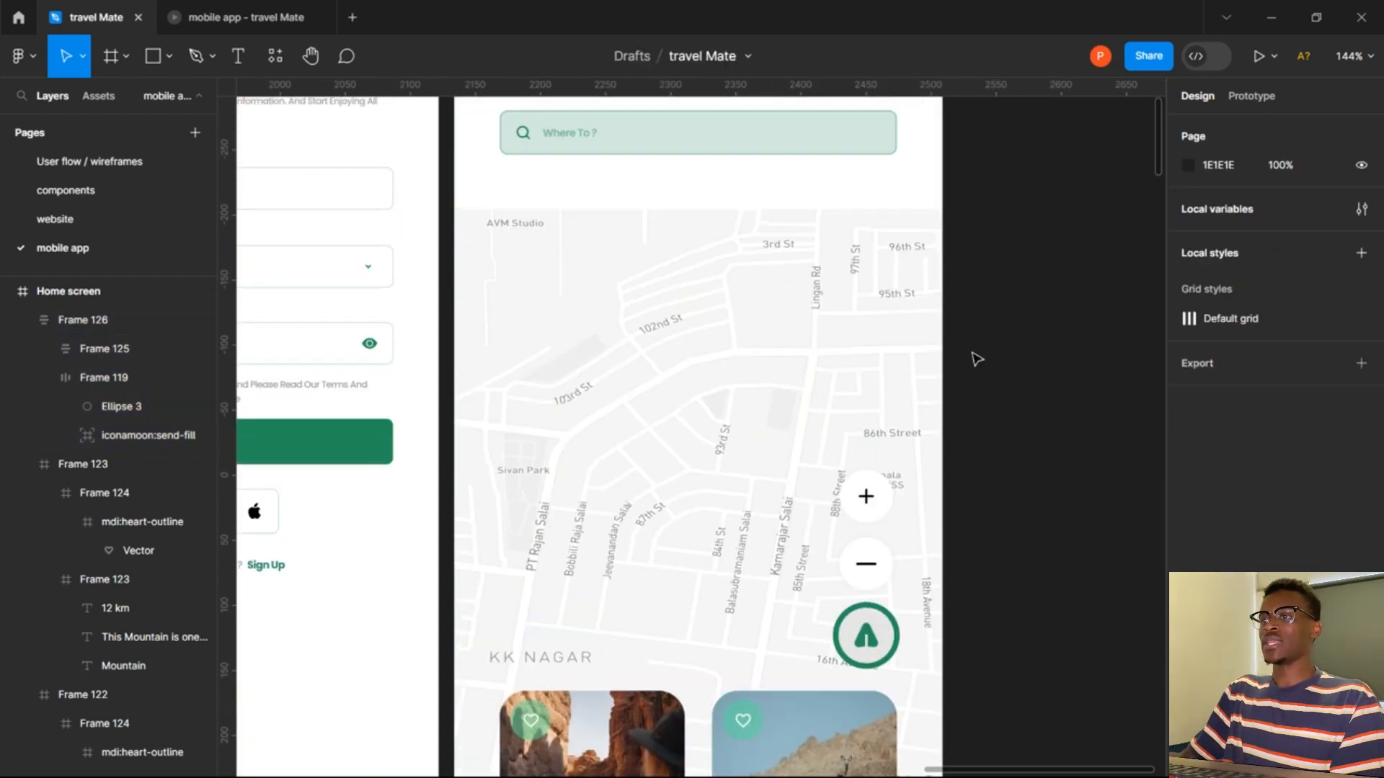
{"action": "scroll", "coordinate": [977, 359], "scroll_direction": "down", "scroll_amount": 5}
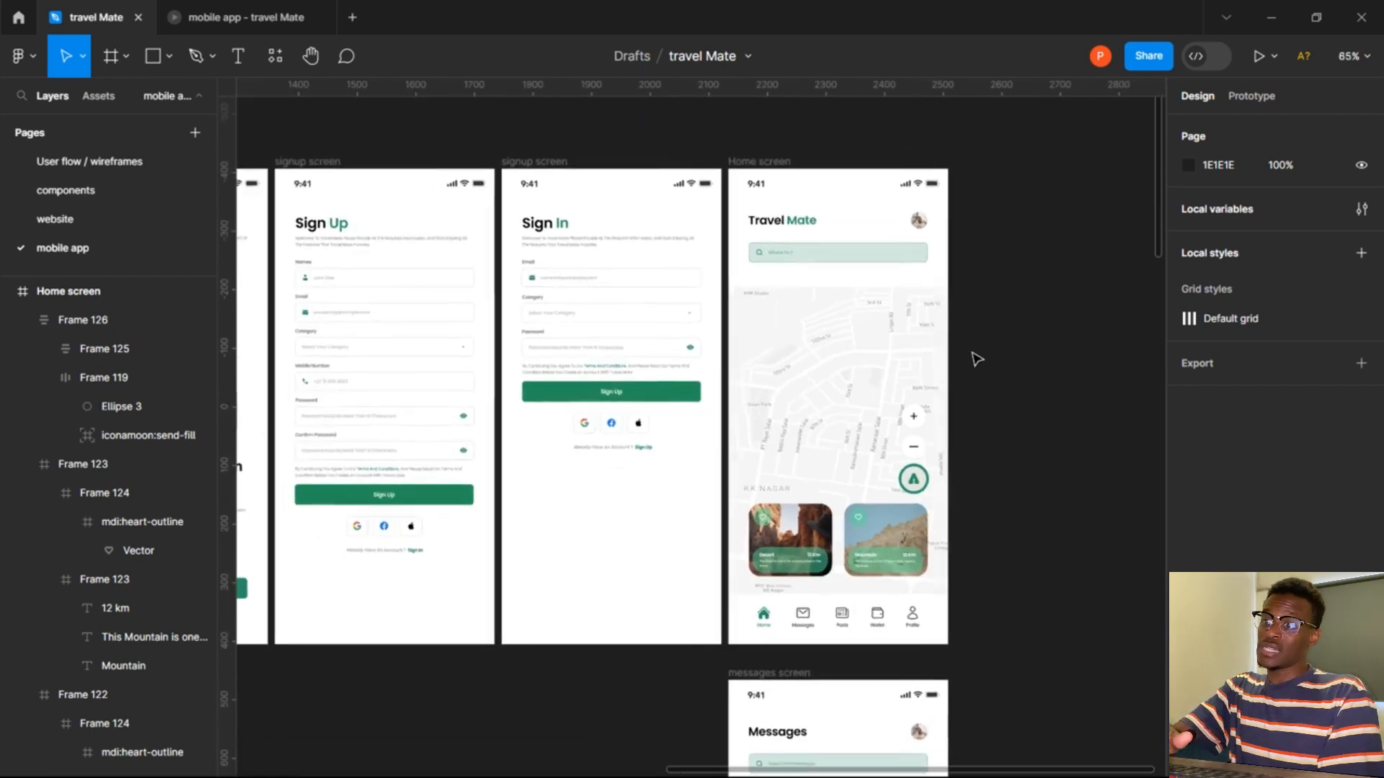
{"action": "scroll", "coordinate": [977, 359], "scroll_direction": "up", "scroll_amount": 2}
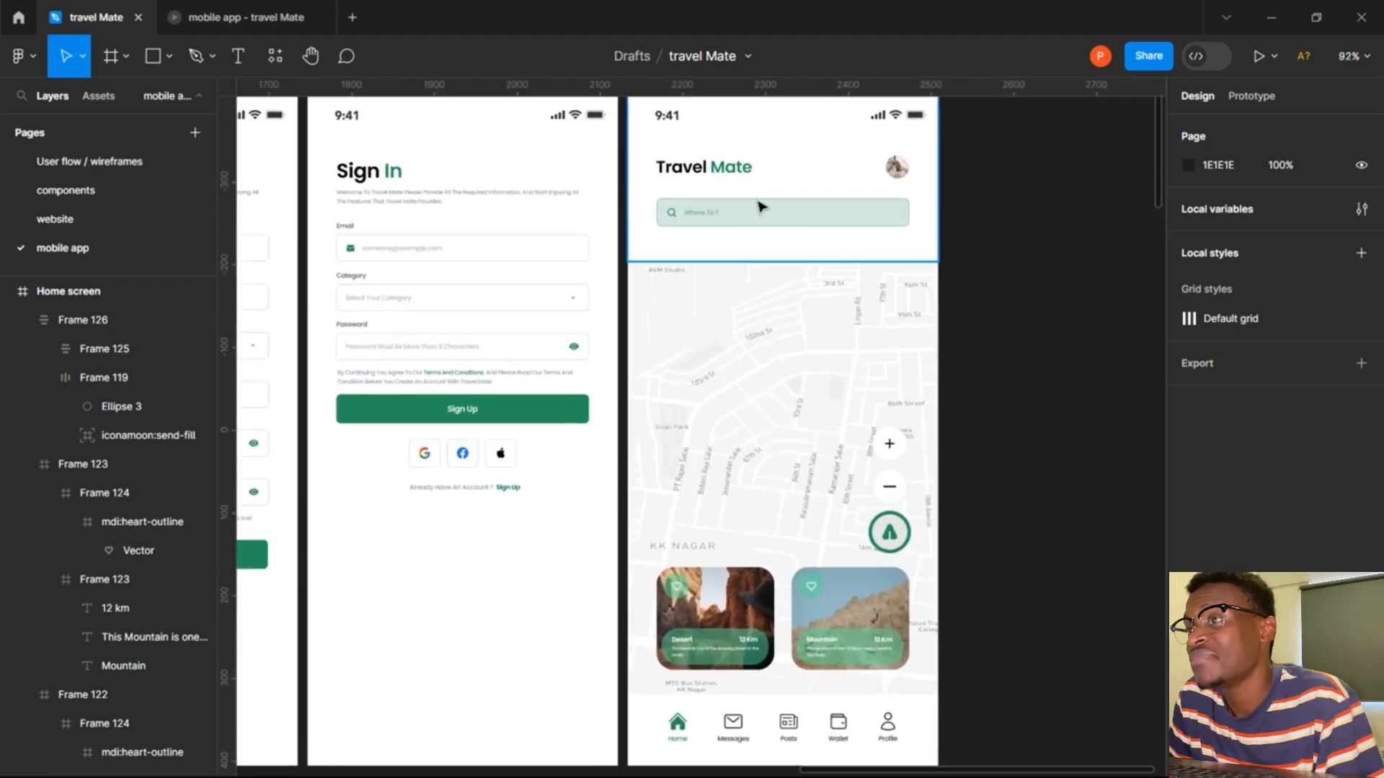
{"action": "double_click", "coordinate": [731, 174]}
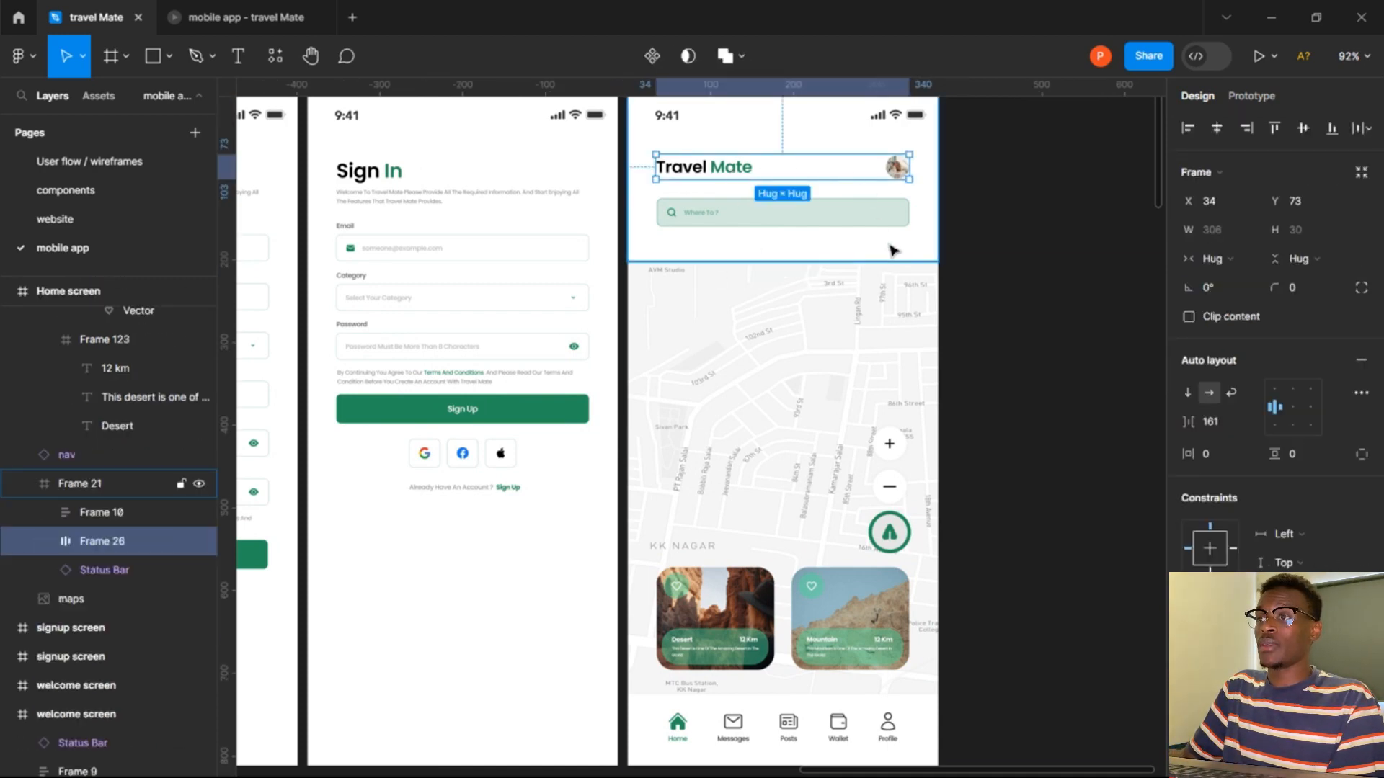
Duplicate the "Where To ?" search bar onto the map and shrink the copy to 87 × 22.
{"action": "left_click", "coordinate": [777, 249]}
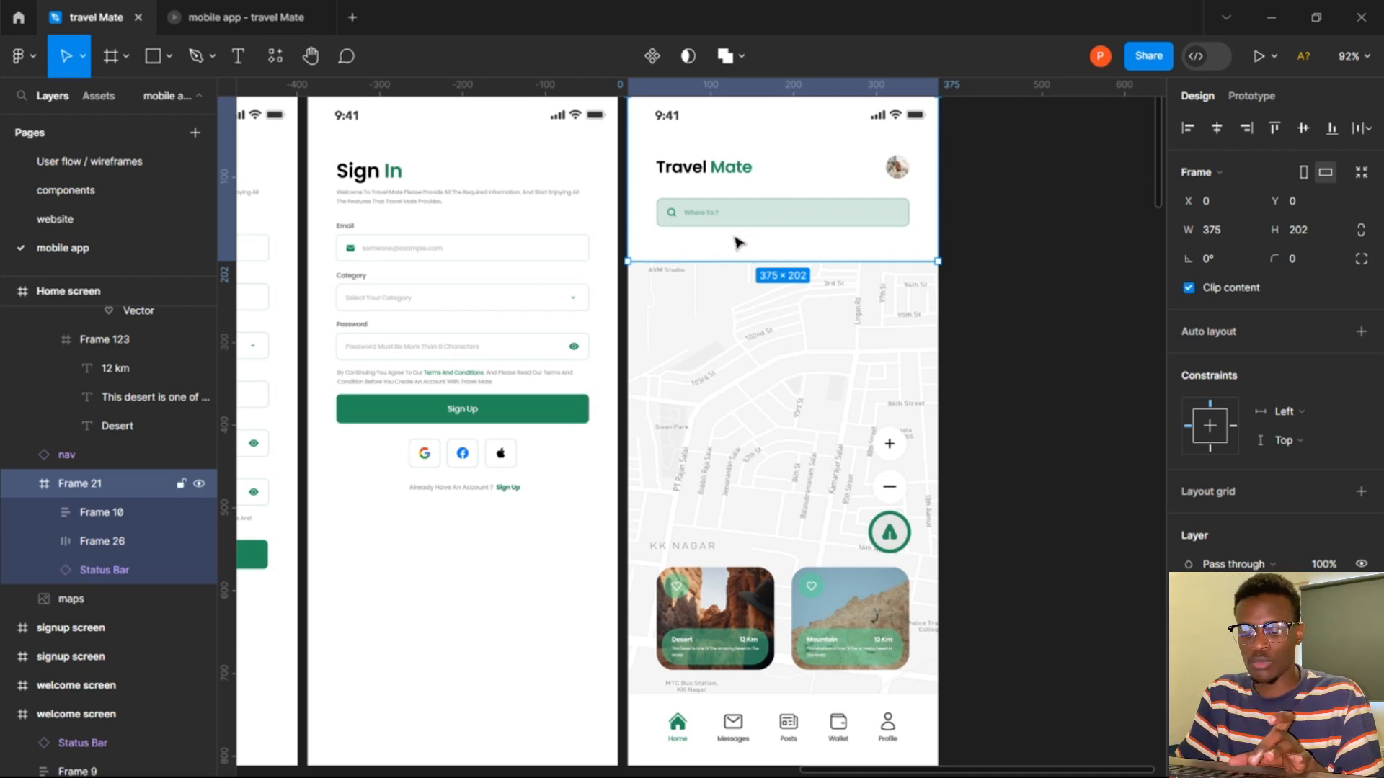
{"action": "double_click", "coordinate": [772, 221]}
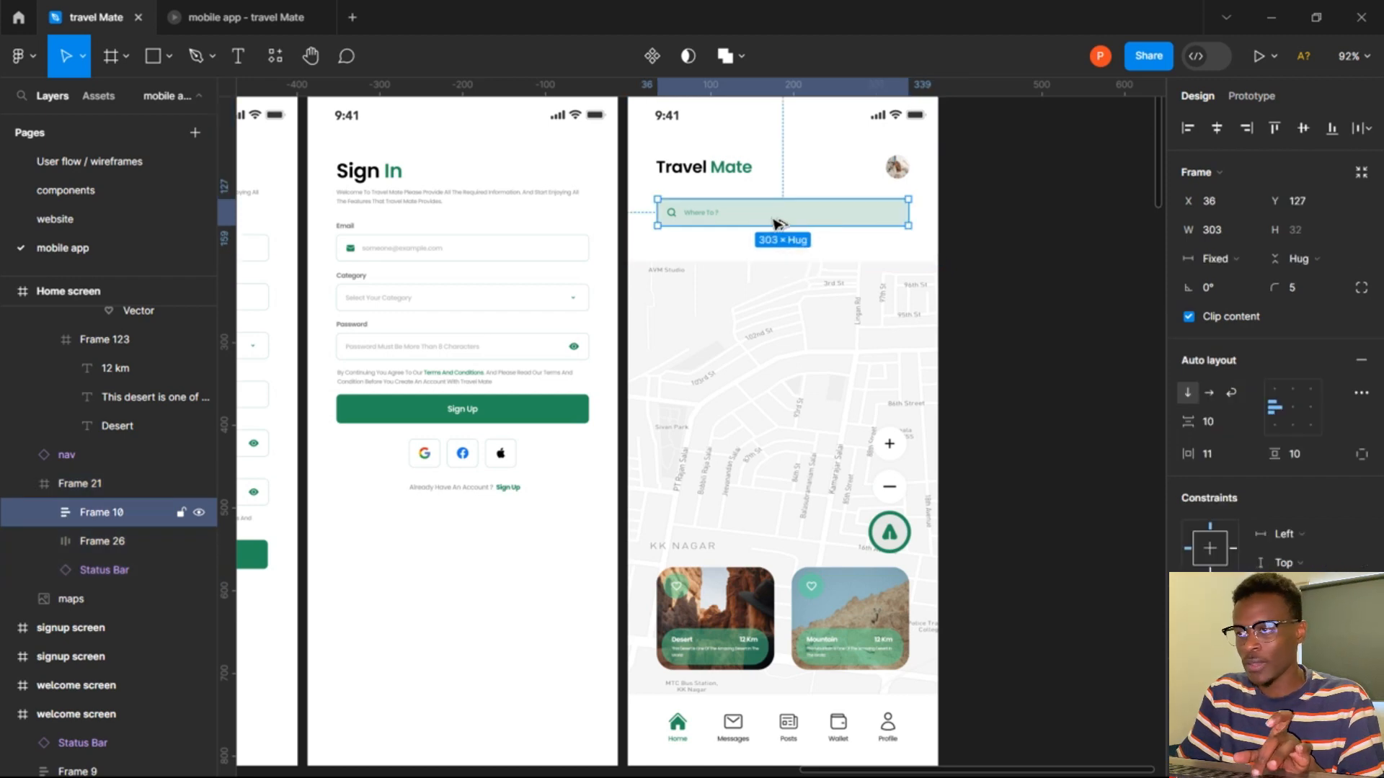
{"action": "mouse_move", "coordinate": [776, 223]}
{"action": "left_mouse_down"}
{"action": "mouse_move", "coordinate": [1009, 353]}
{"action": "mouse_move", "coordinate": [803, 349]}
{"action": "left_mouse_up"}
{"action": "scroll", "coordinate": [803, 350], "scroll_direction": "up", "scroll_amount": 5}
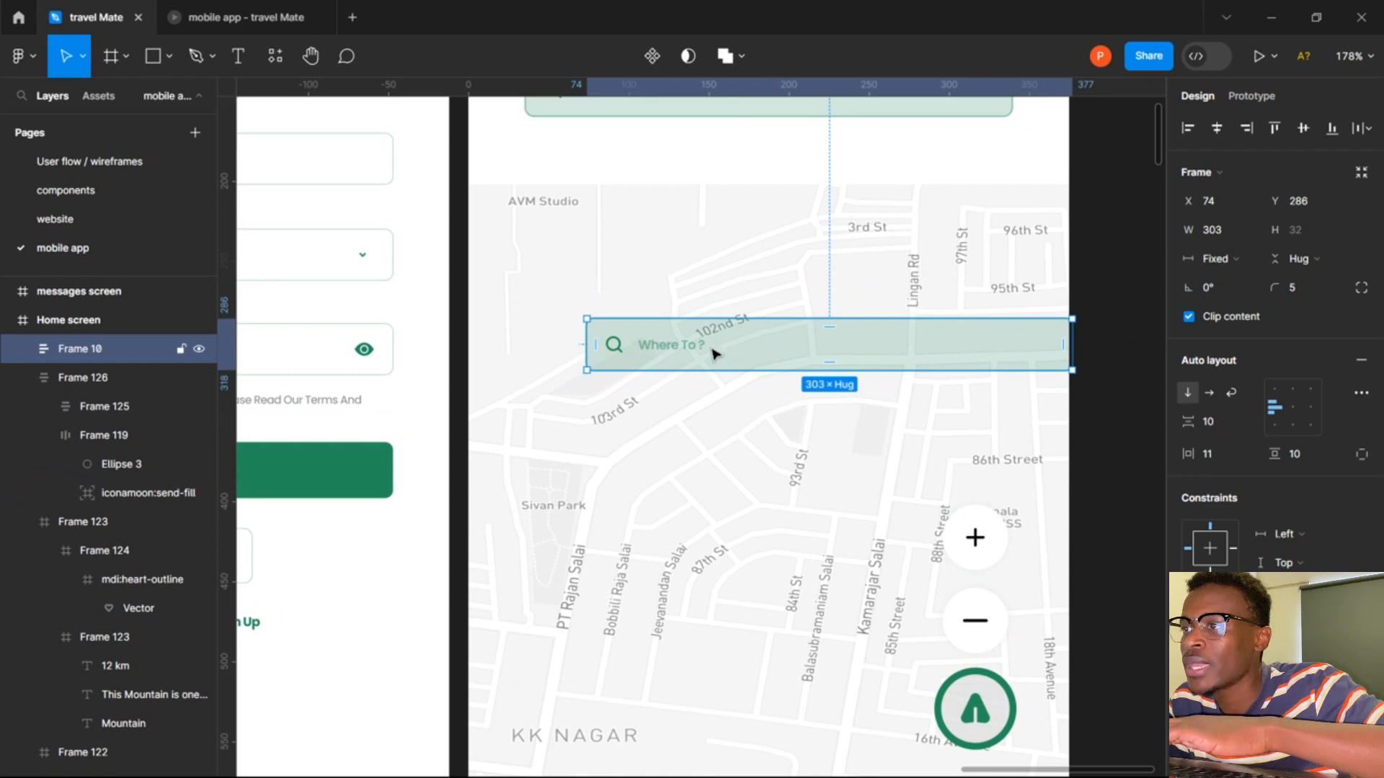
{"action": "double_click", "coordinate": [620, 349]}
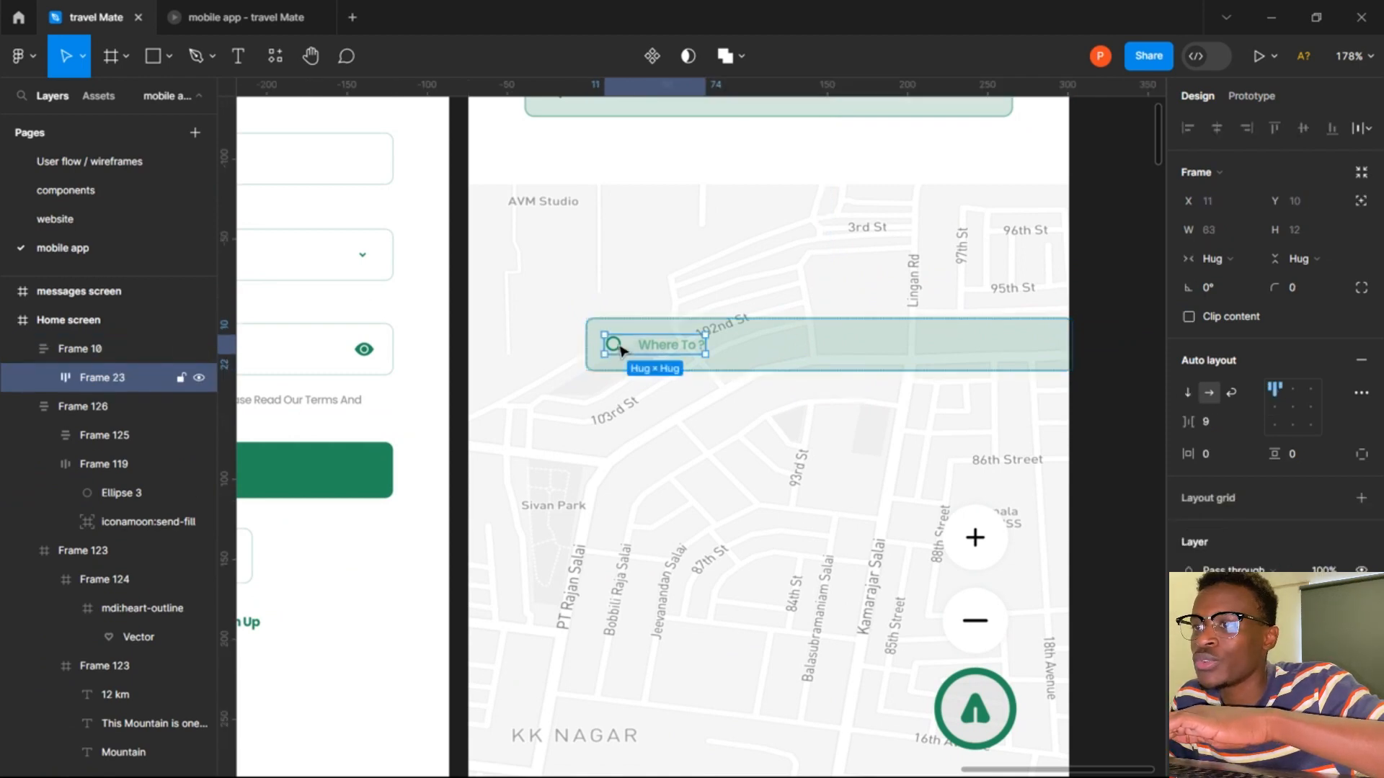
{"action": "left_click", "coordinate": [777, 358]}
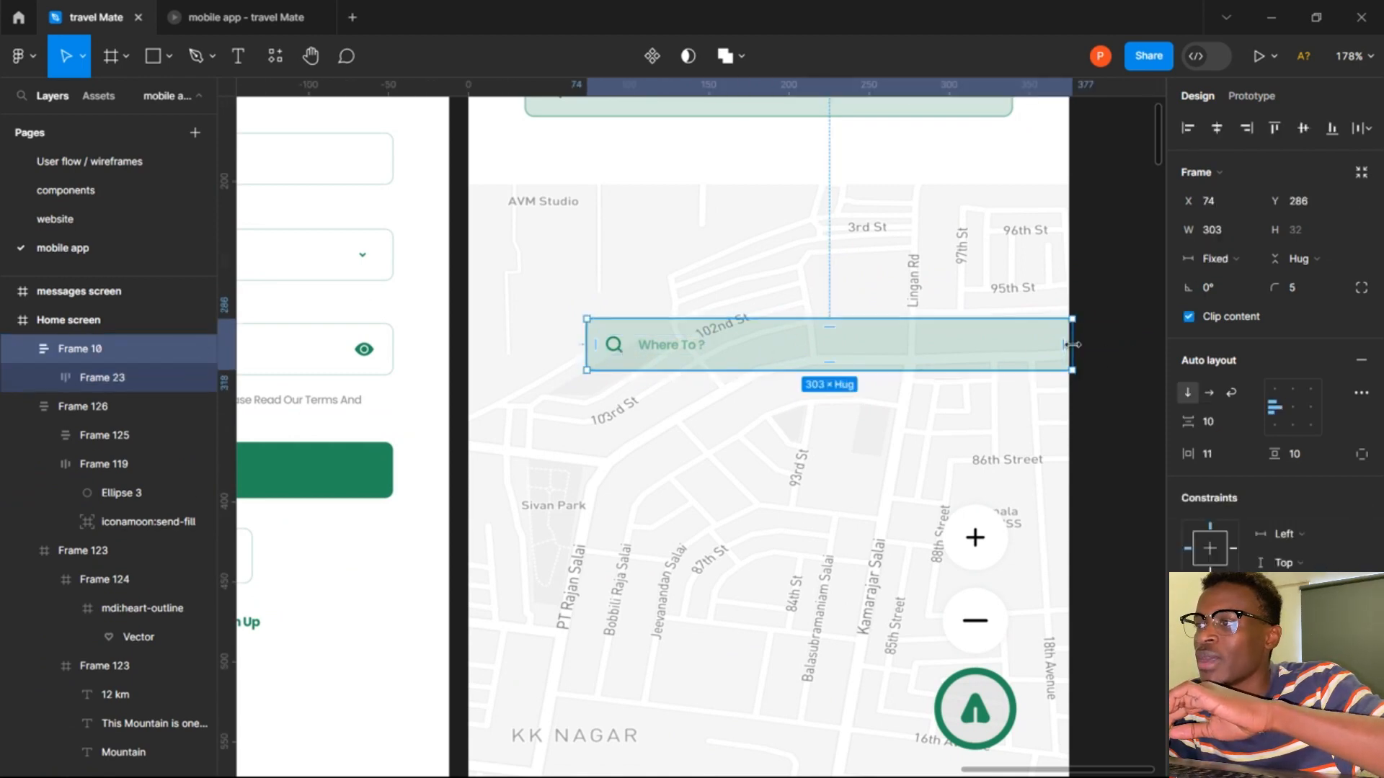
{"action": "left_click_drag", "start_coordinate": [1071, 353], "coordinate": [661, 330]}
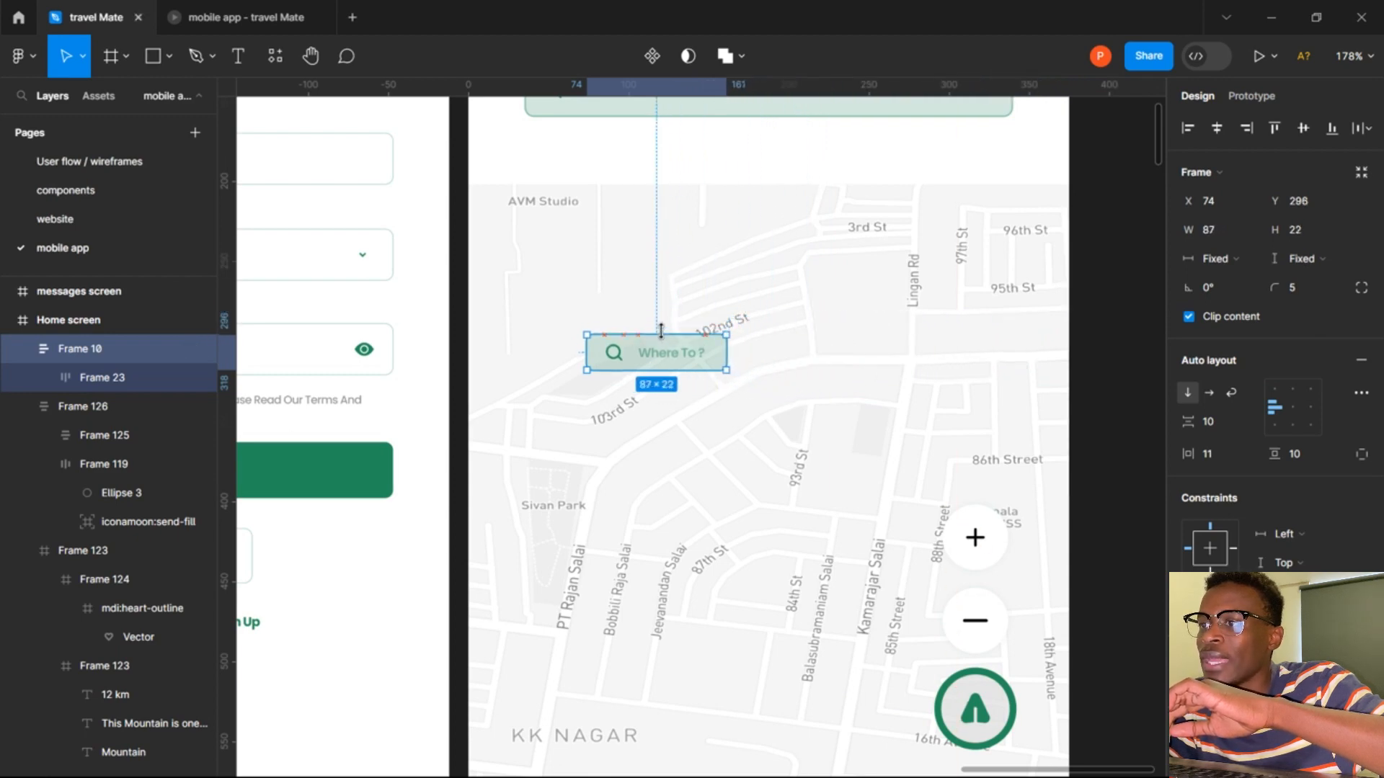
Try narrowing the small search bar copy to a width of 79 and ungrouping it.
{"action": "left_click", "coordinate": [698, 309]}
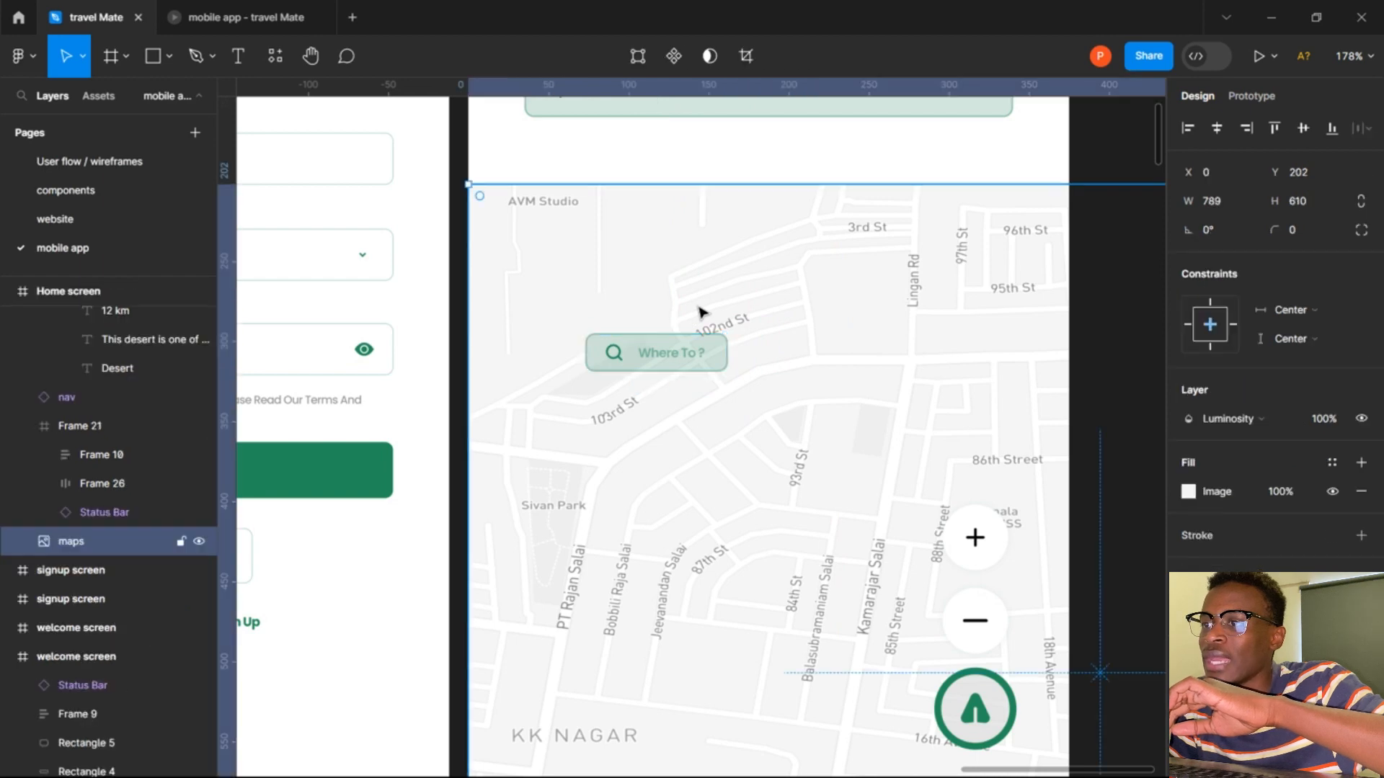
{"action": "left_click", "coordinate": [685, 353]}
{"action": "left_click_drag", "start_coordinate": [723, 353], "coordinate": [715, 352]}
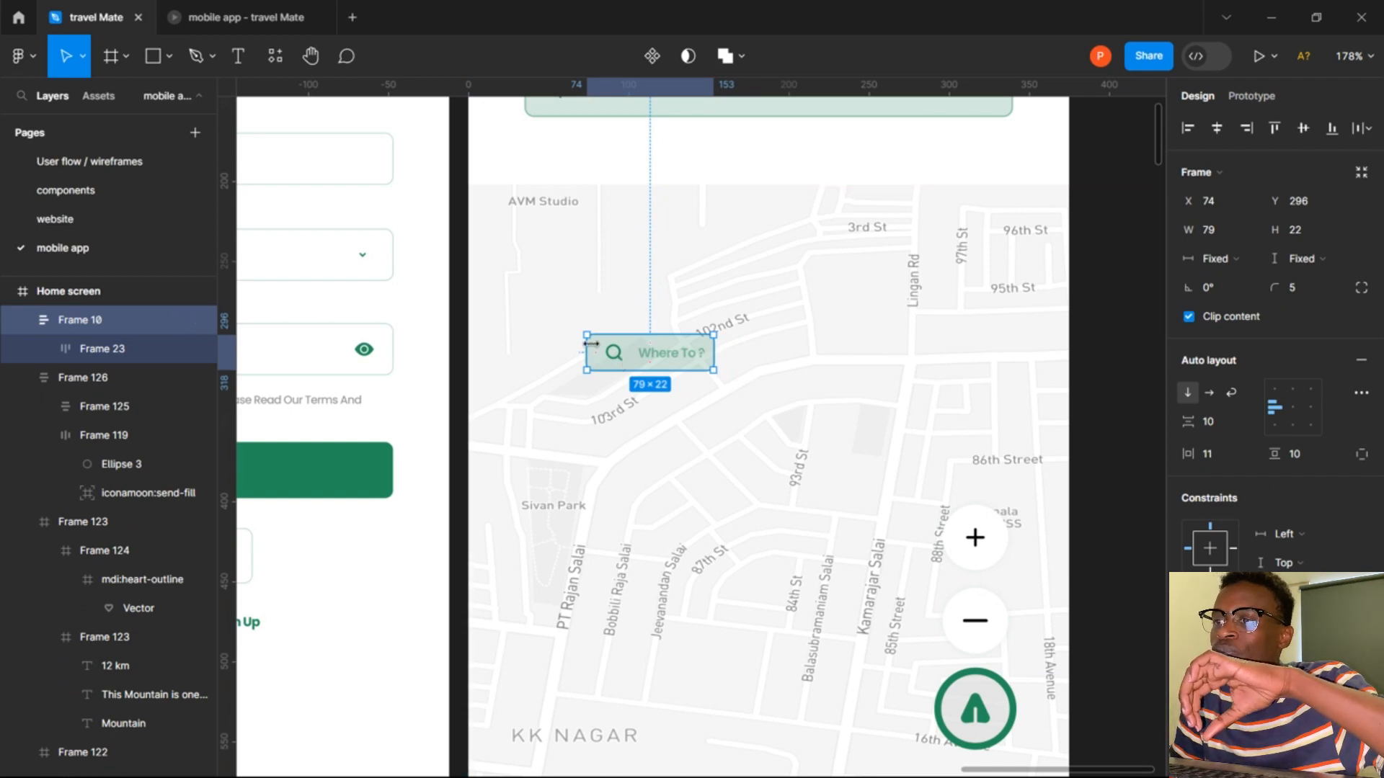
{"action": "right_click", "coordinate": [625, 355]}
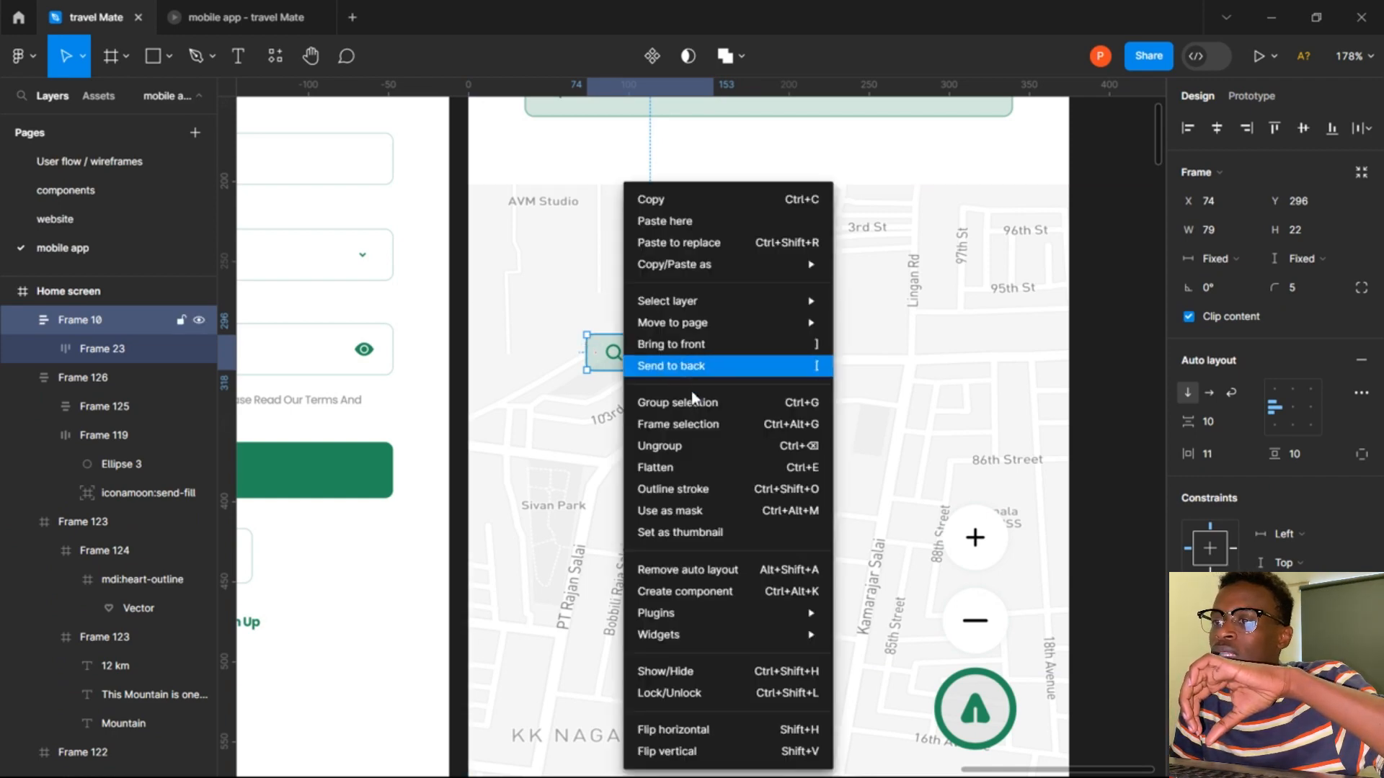
{"action": "left_click", "coordinate": [696, 445]}
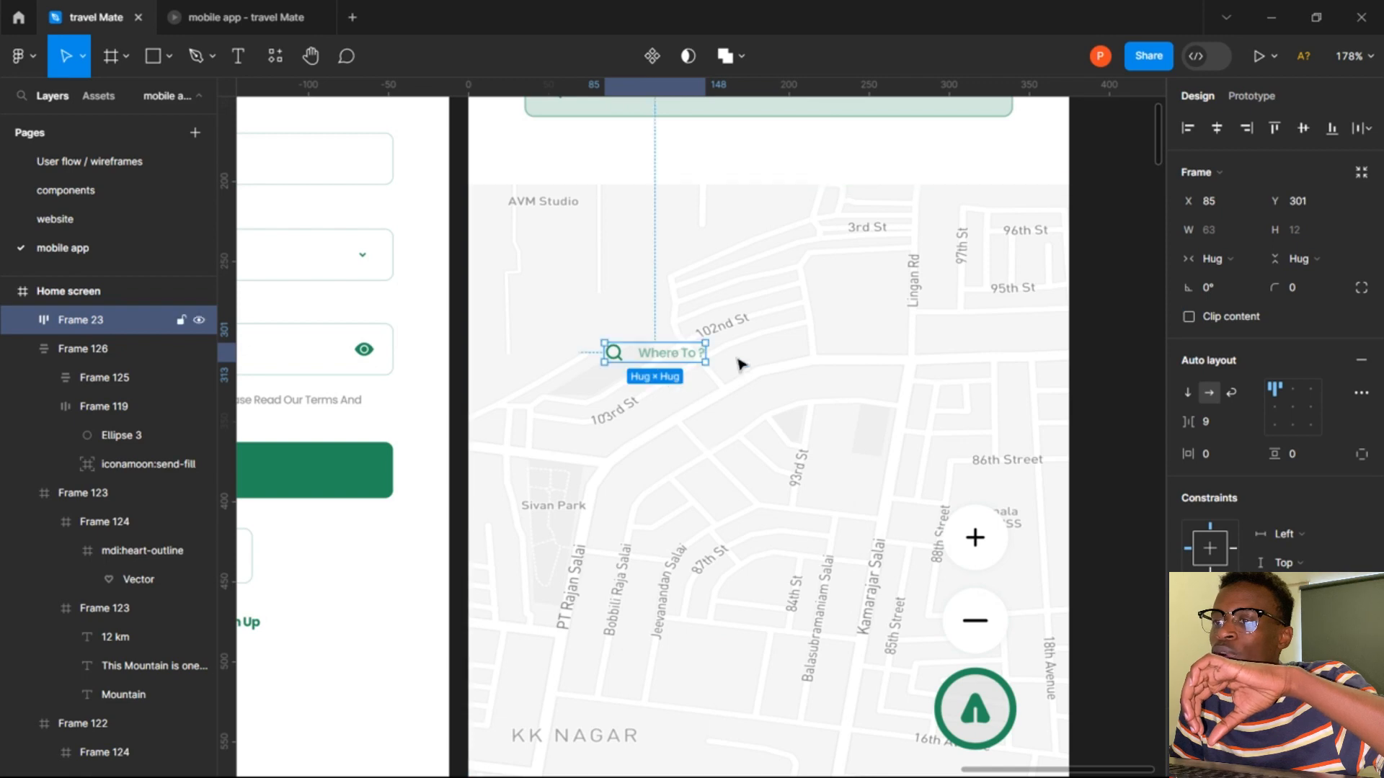
Undo the ungrouping and the last width change of the small search bar copy.
{"action": "left_click", "coordinate": [770, 365]}
{"action": "key", "text": "ctrl+z"}
{"action": "key", "text": "ctrl+z"}
{"action": "key", "text": "ctrl+z"}
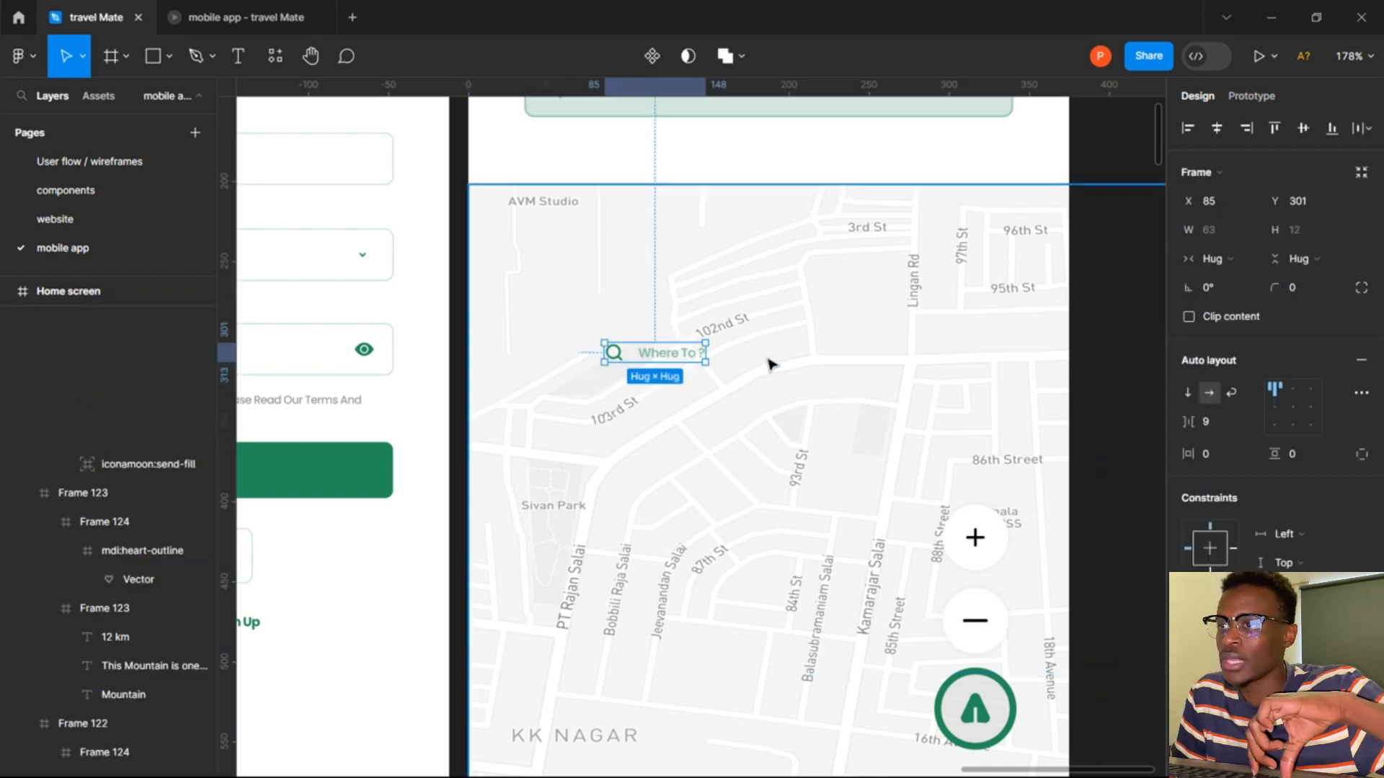
{"action": "left_click", "coordinate": [770, 365]}
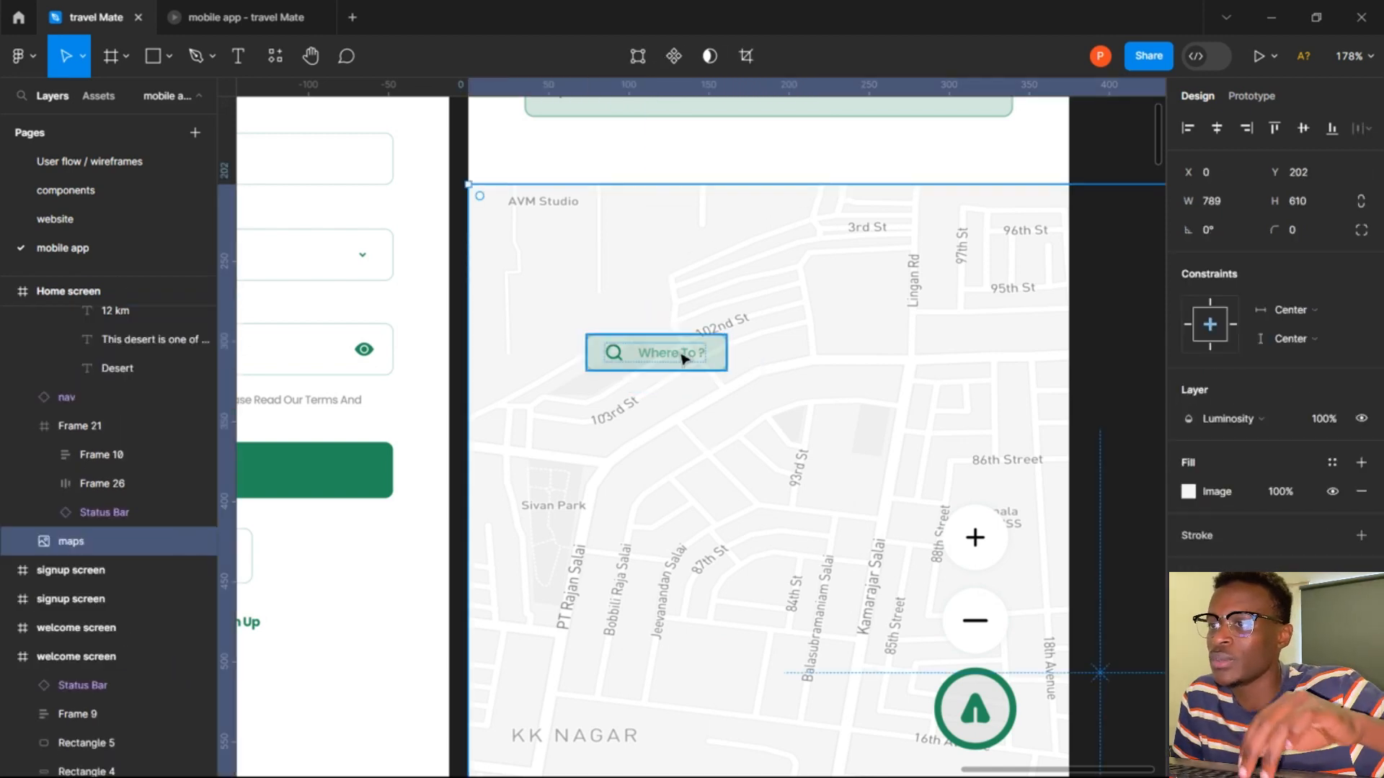
Move the small search bar copy into the header below the full search bar, at X 36, Y 169.
{"action": "left_click", "coordinate": [683, 356]}
{"action": "left_click_drag", "start_coordinate": [683, 356], "coordinate": [626, 158]}
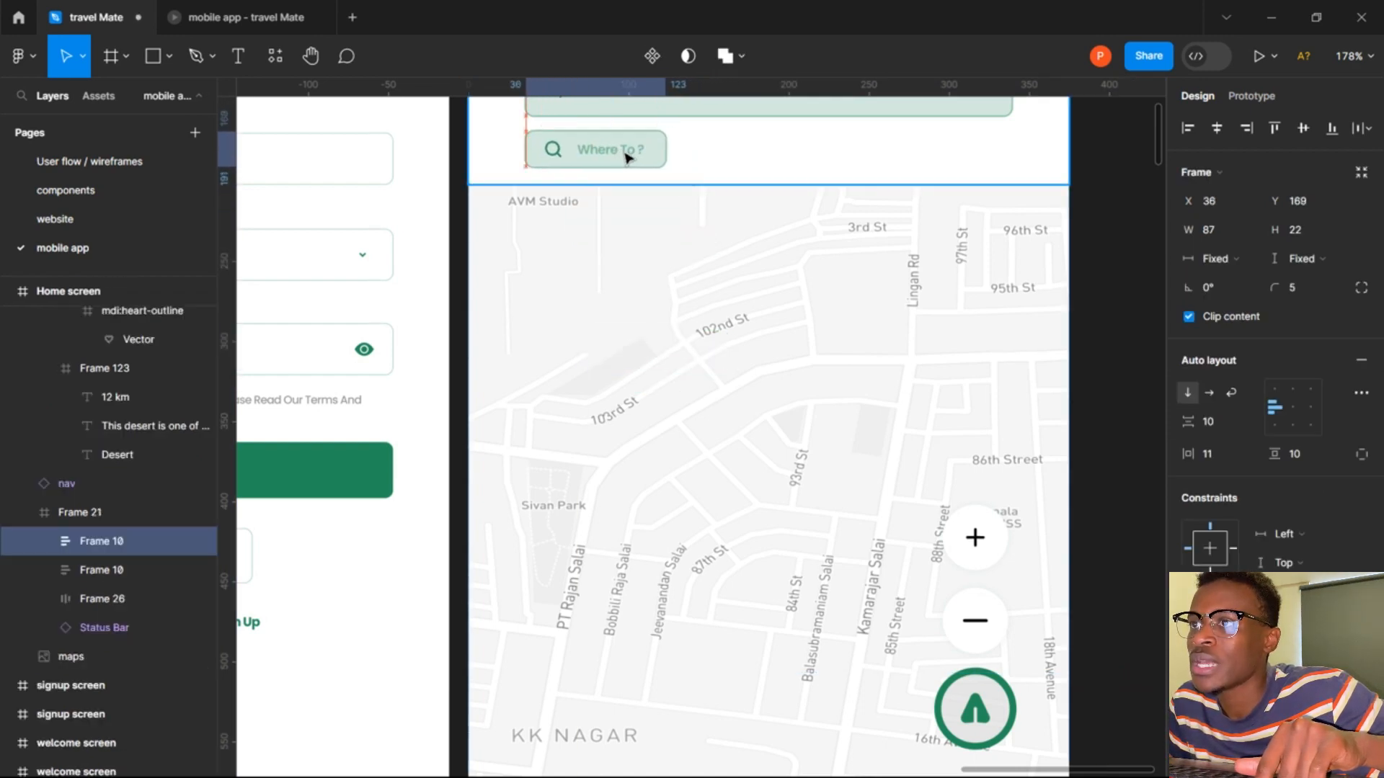
{"action": "left_click", "coordinate": [723, 161]}
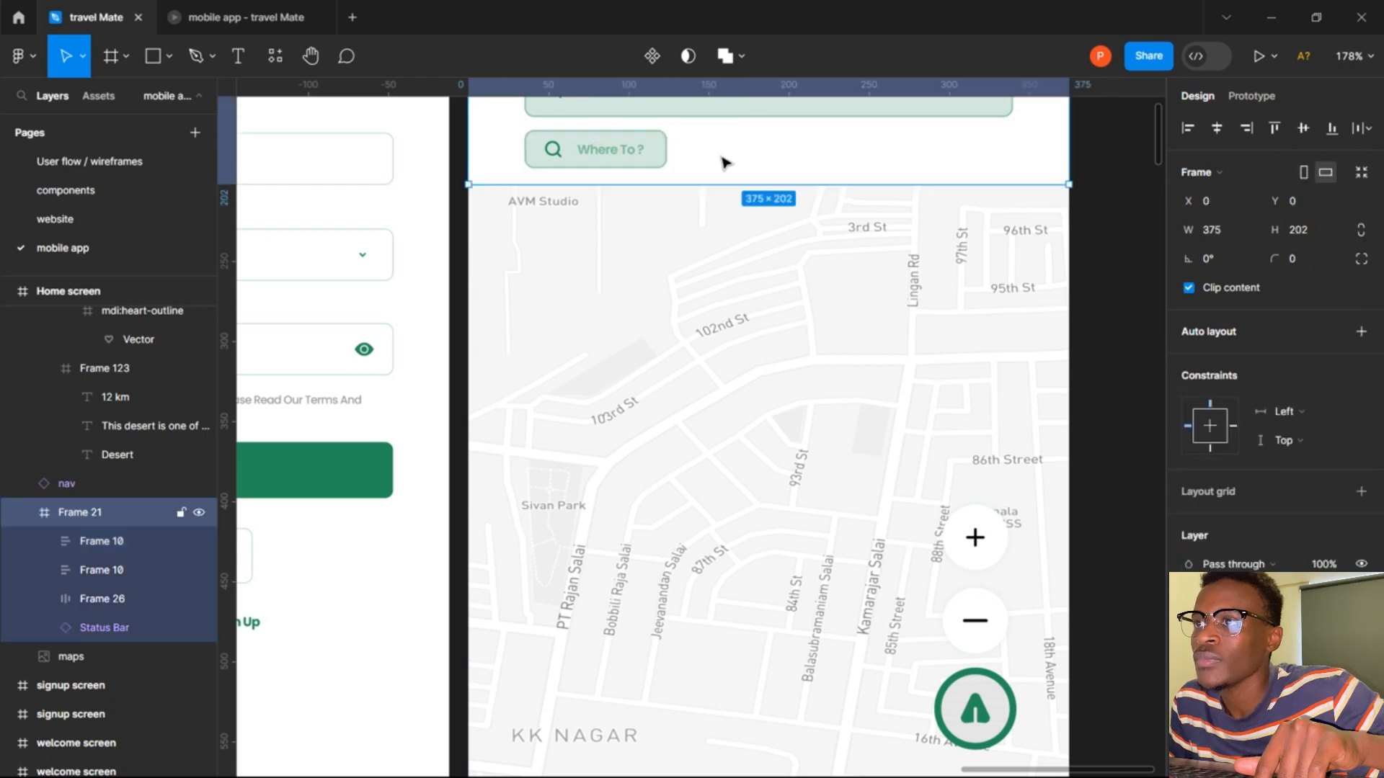
{"action": "scroll", "coordinate": [723, 161], "scroll_direction": "up", "scroll_amount": 5}
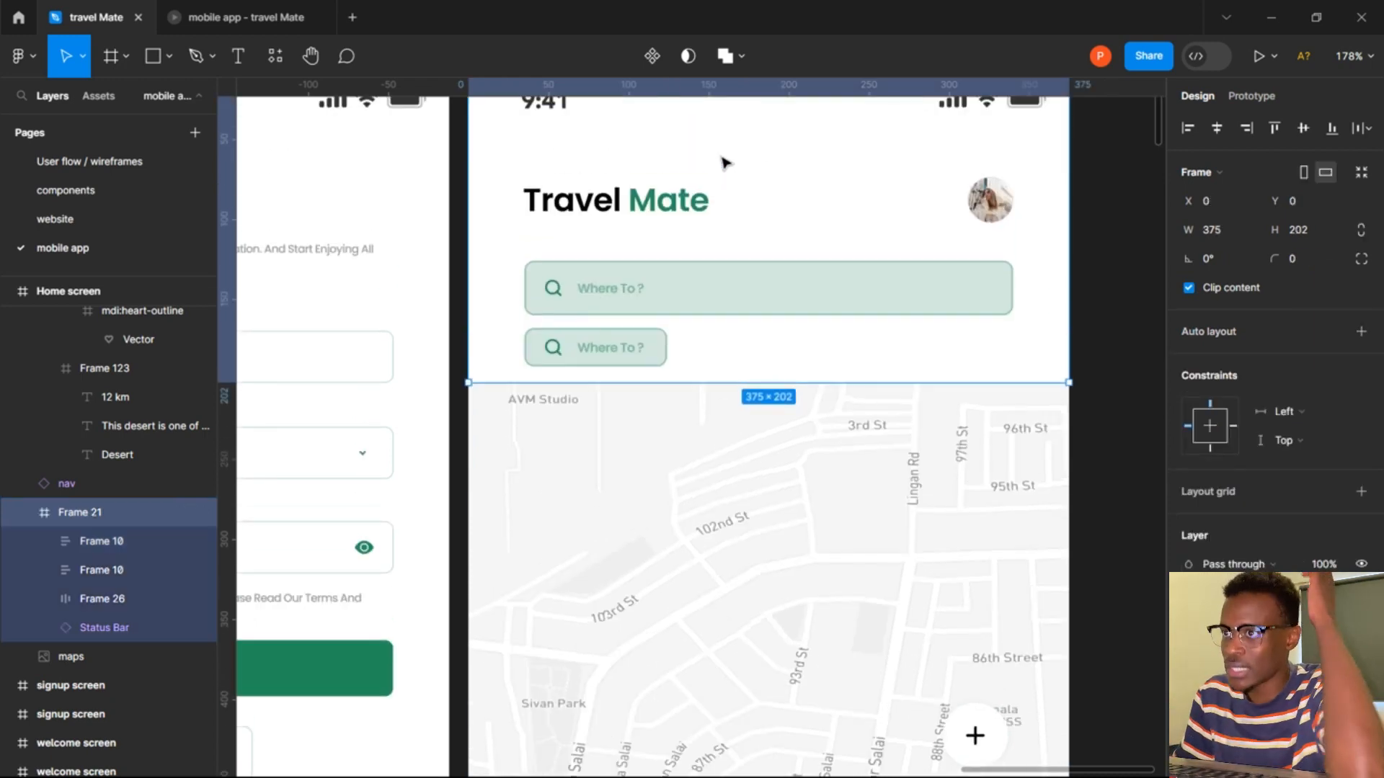
Set the small search bar copy's horizontal padding to 6 and its auto layout spacing to 8.
{"action": "left_click", "coordinate": [616, 351]}
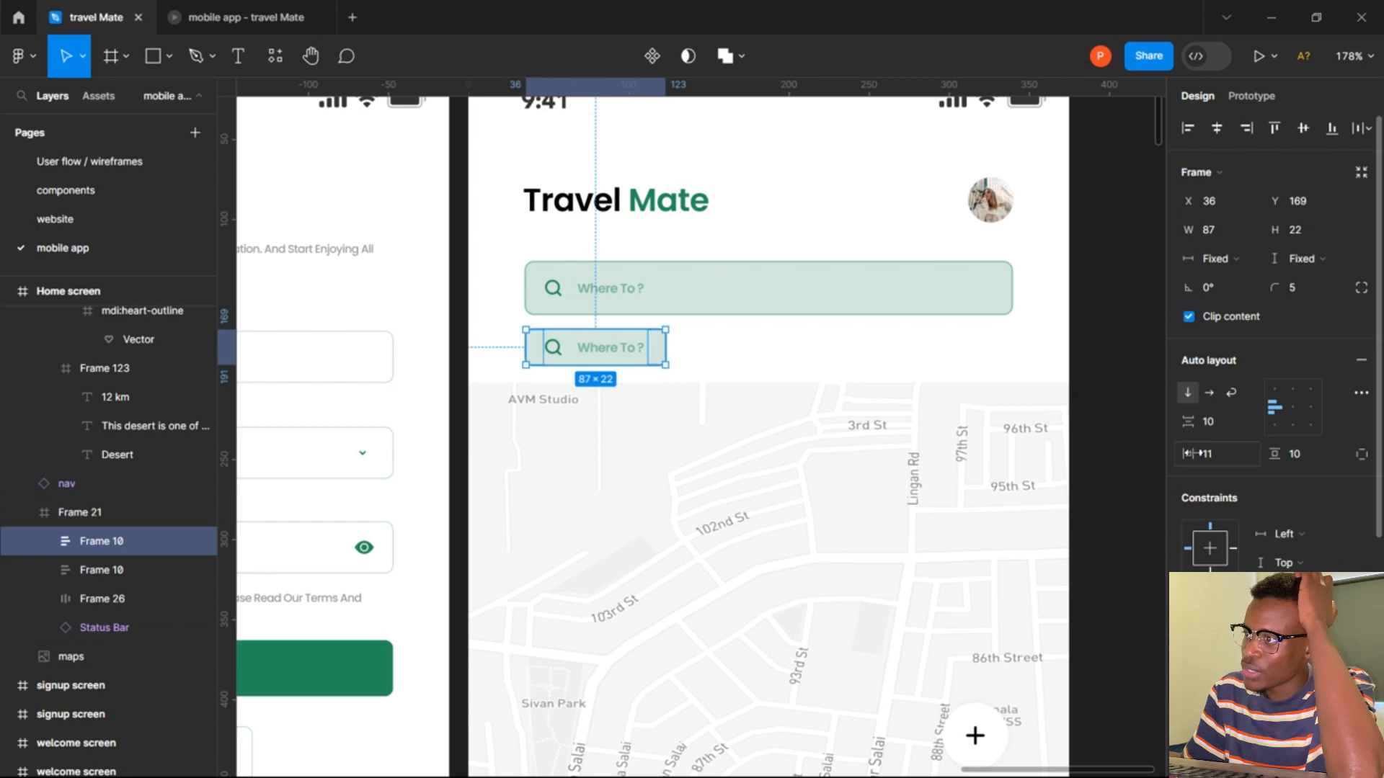
{"action": "left_click_drag", "start_coordinate": [1194, 444], "coordinate": [1183, 453]}
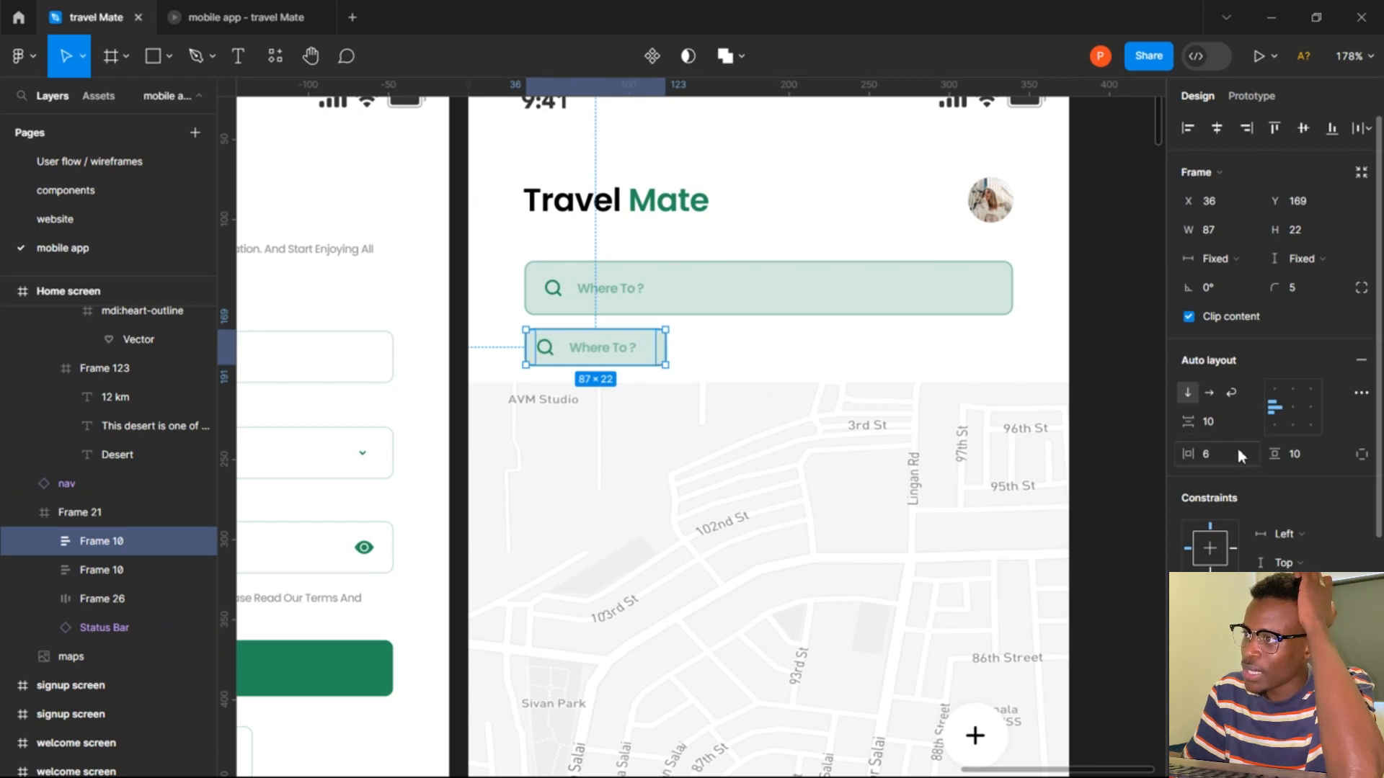
{"action": "left_click", "coordinate": [1359, 457]}
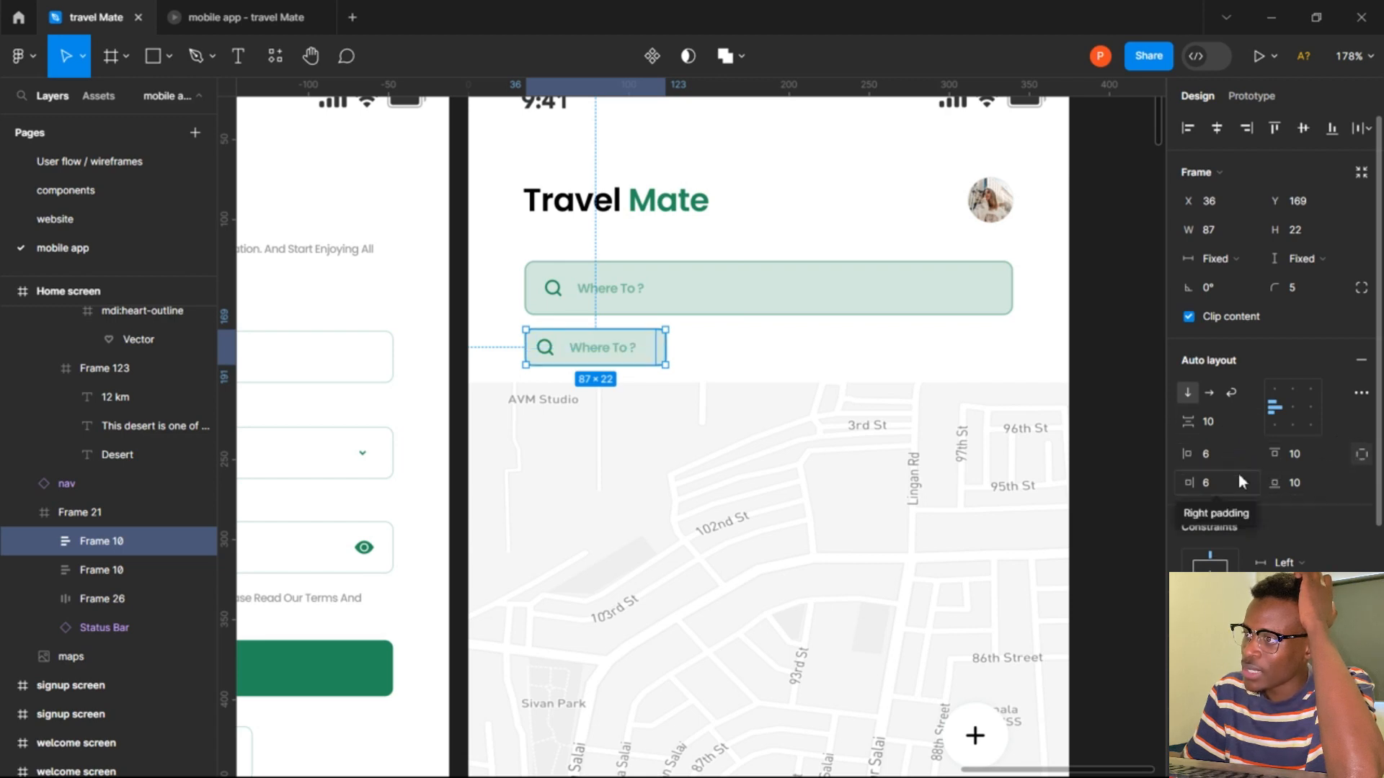
{"action": "left_click_drag", "start_coordinate": [1194, 422], "coordinate": [1188, 421]}
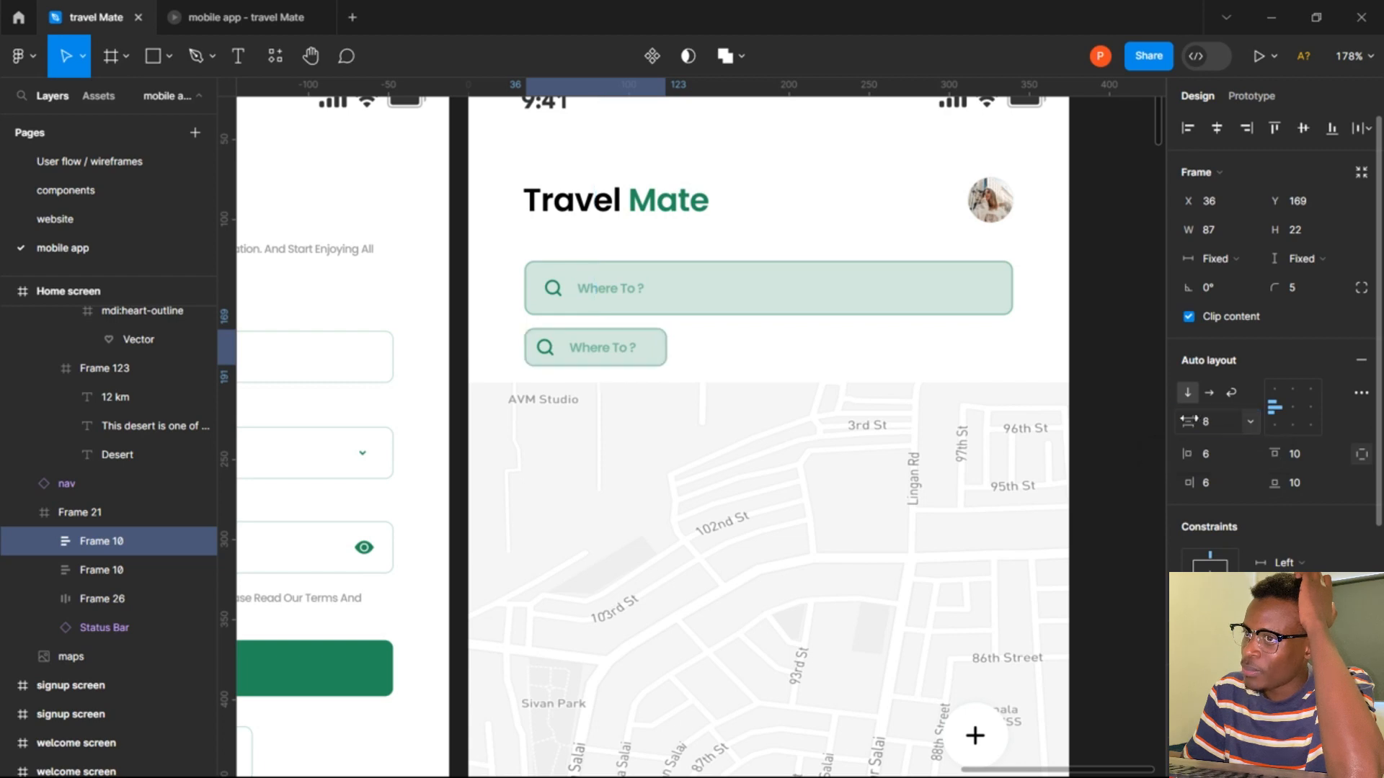
{"action": "left_click", "coordinate": [892, 365]}
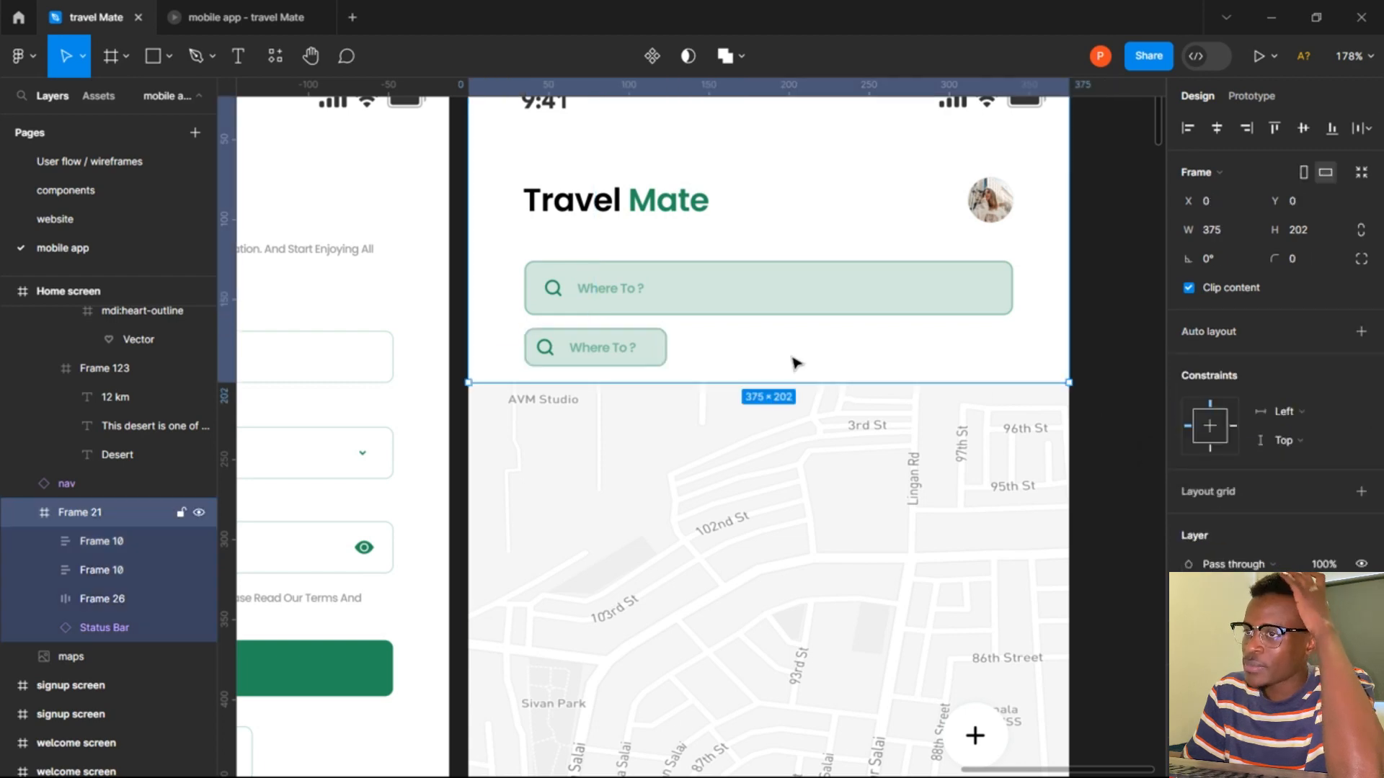
Delete the small "Where To ?" copy from the header and clear the selection.
{"action": "left_click", "coordinate": [642, 356]}
{"action": "key", "text": "Delete"}
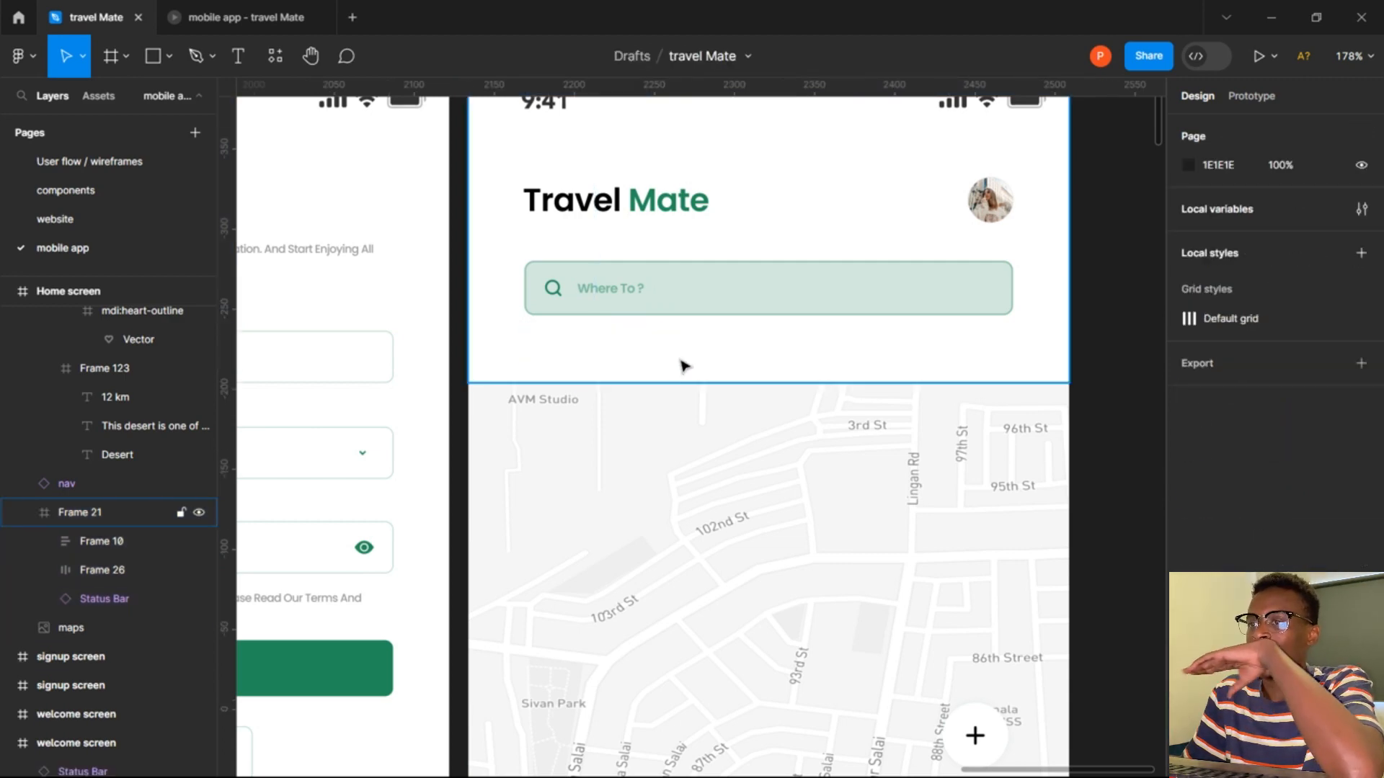
{"action": "left_click", "coordinate": [685, 367]}
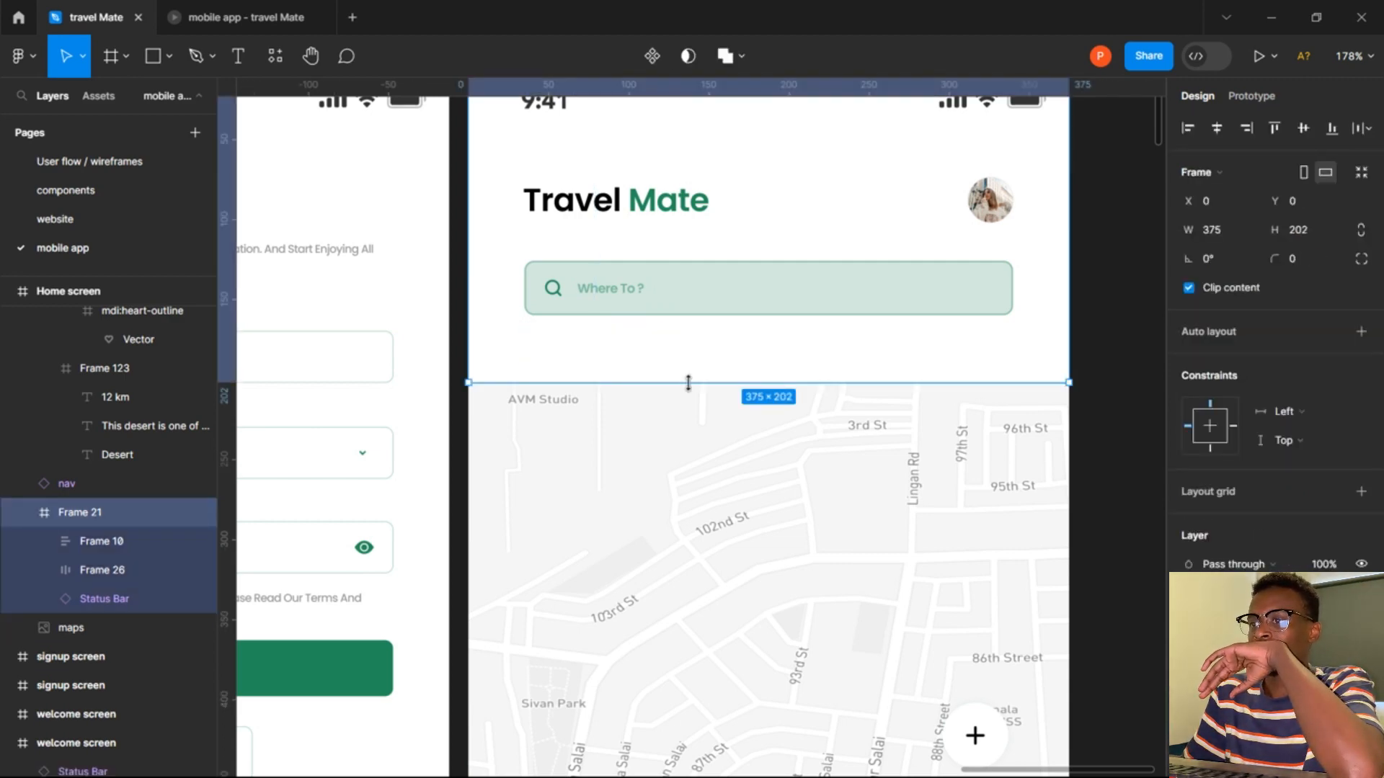
{"action": "left_click", "coordinate": [726, 442]}
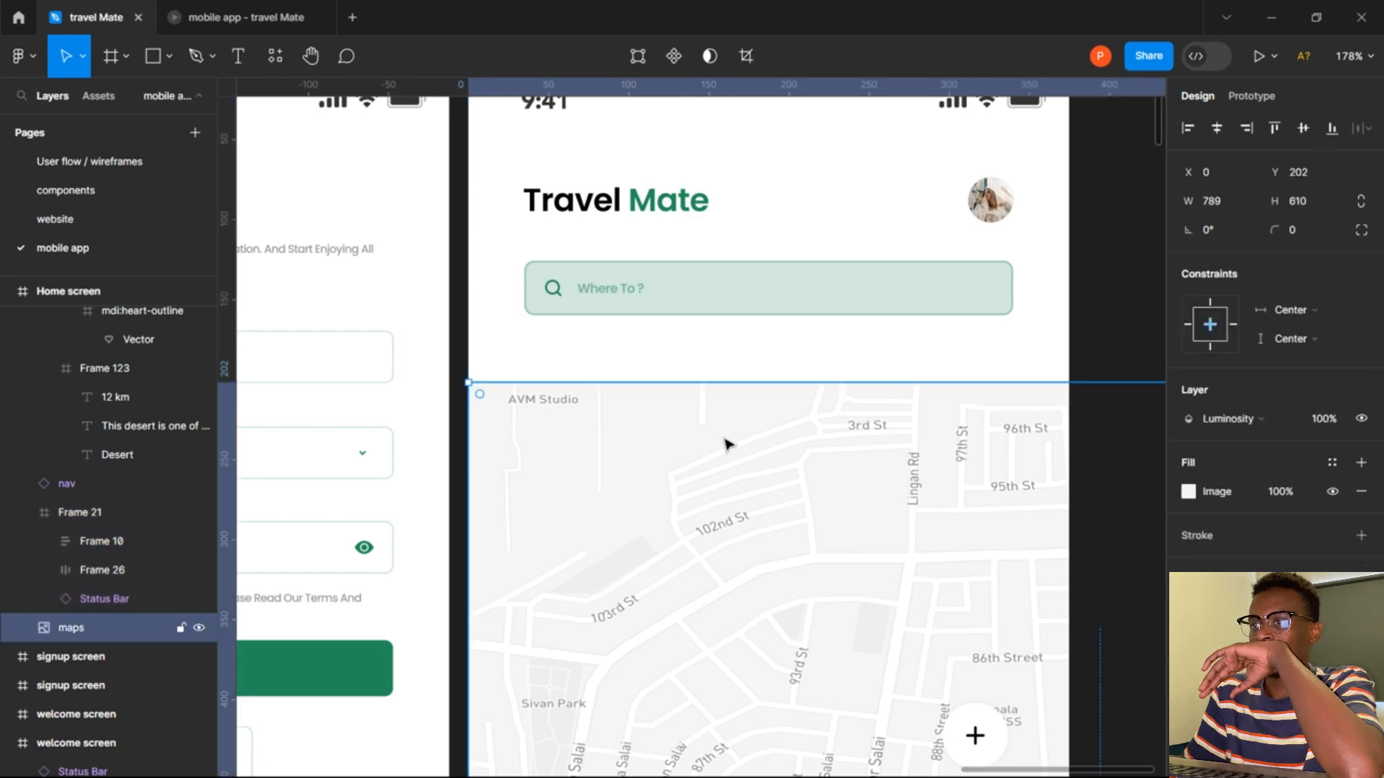
{"action": "left_click", "coordinate": [1092, 346]}
Review the Home screen's map, cards and navigation bar, and open the User flow / wireframes page for comparison.
{"action": "scroll", "coordinate": [1092, 346], "scroll_direction": "down", "scroll_amount": 3}
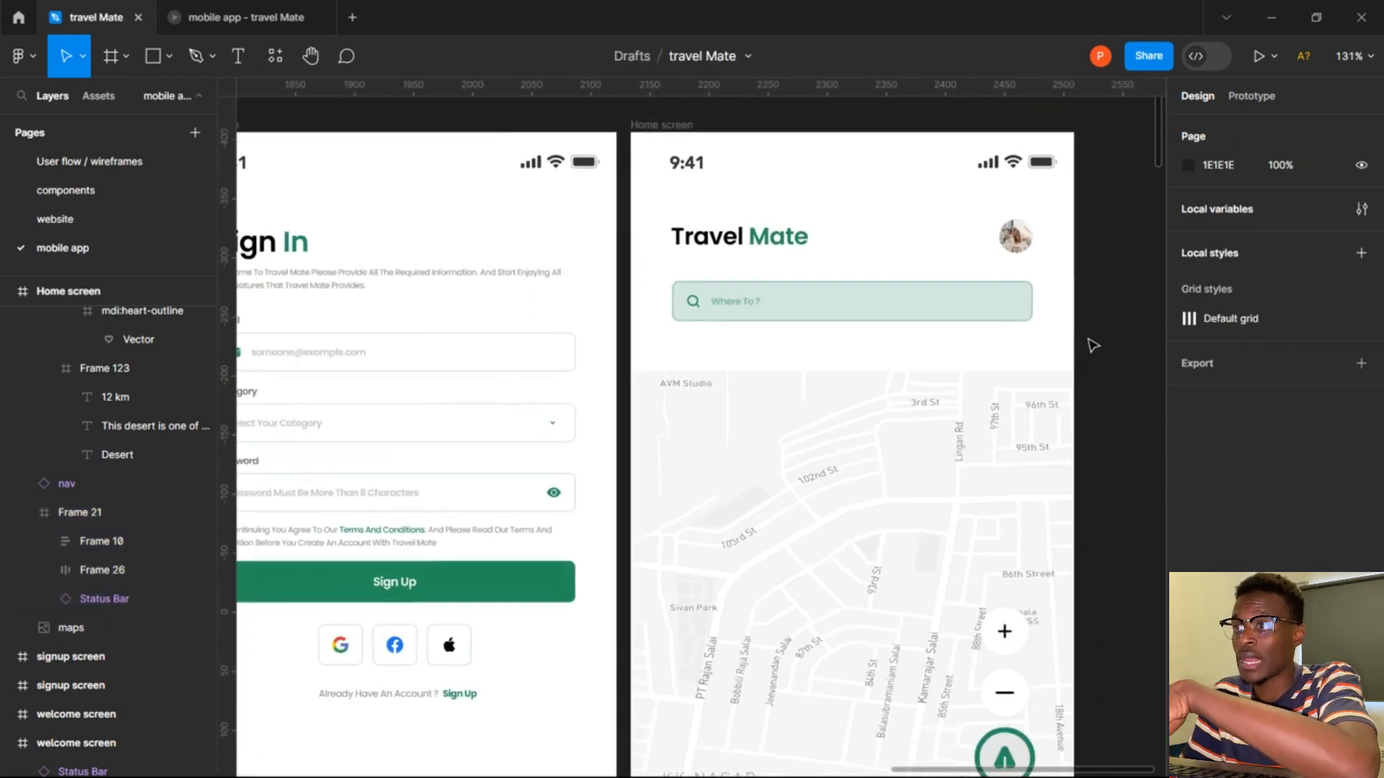
{"action": "scroll", "coordinate": [1092, 346], "scroll_direction": "down", "scroll_amount": 5}
{"action": "scroll", "coordinate": [1092, 346], "scroll_direction": "right", "scroll_amount": 2}
{"action": "scroll", "coordinate": [1092, 346], "scroll_direction": "down", "scroll_amount": 1}
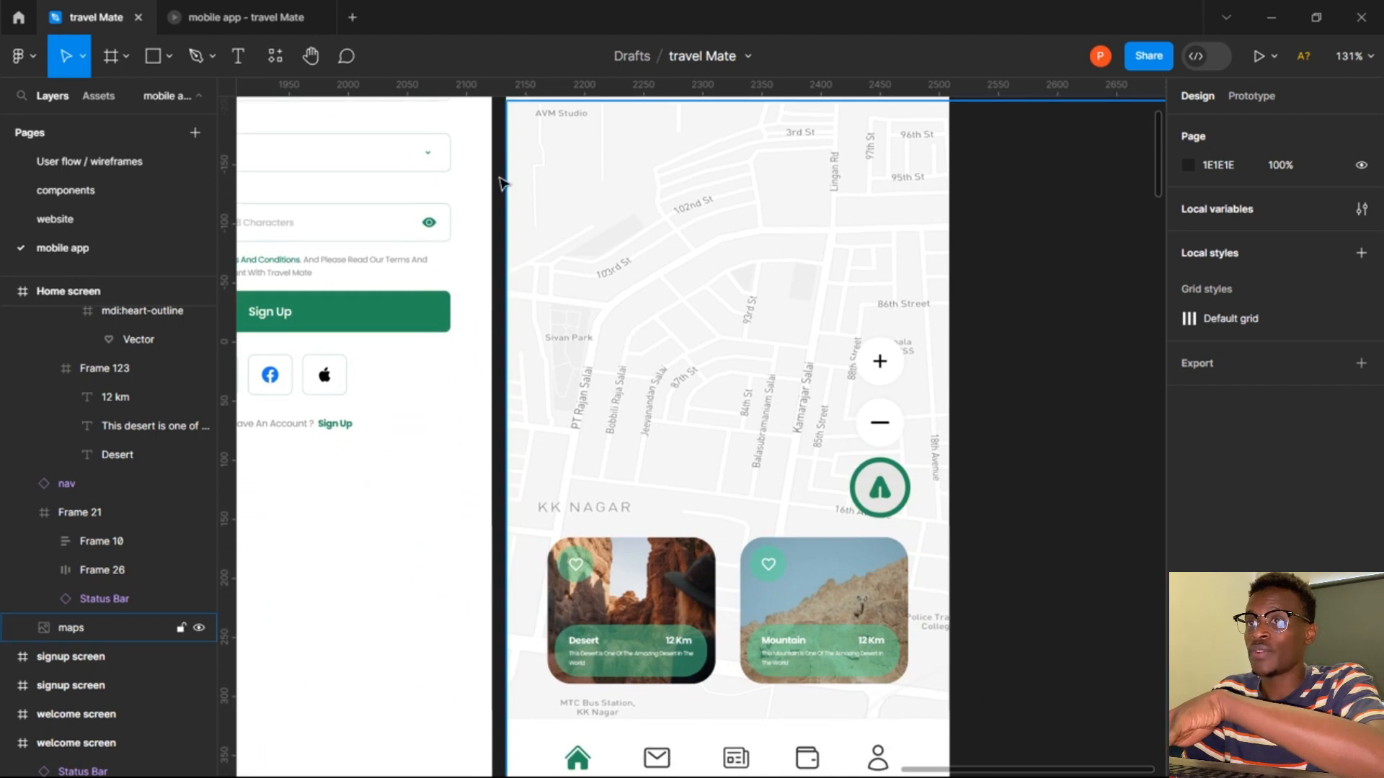
{"action": "left_click", "coordinate": [124, 165]}
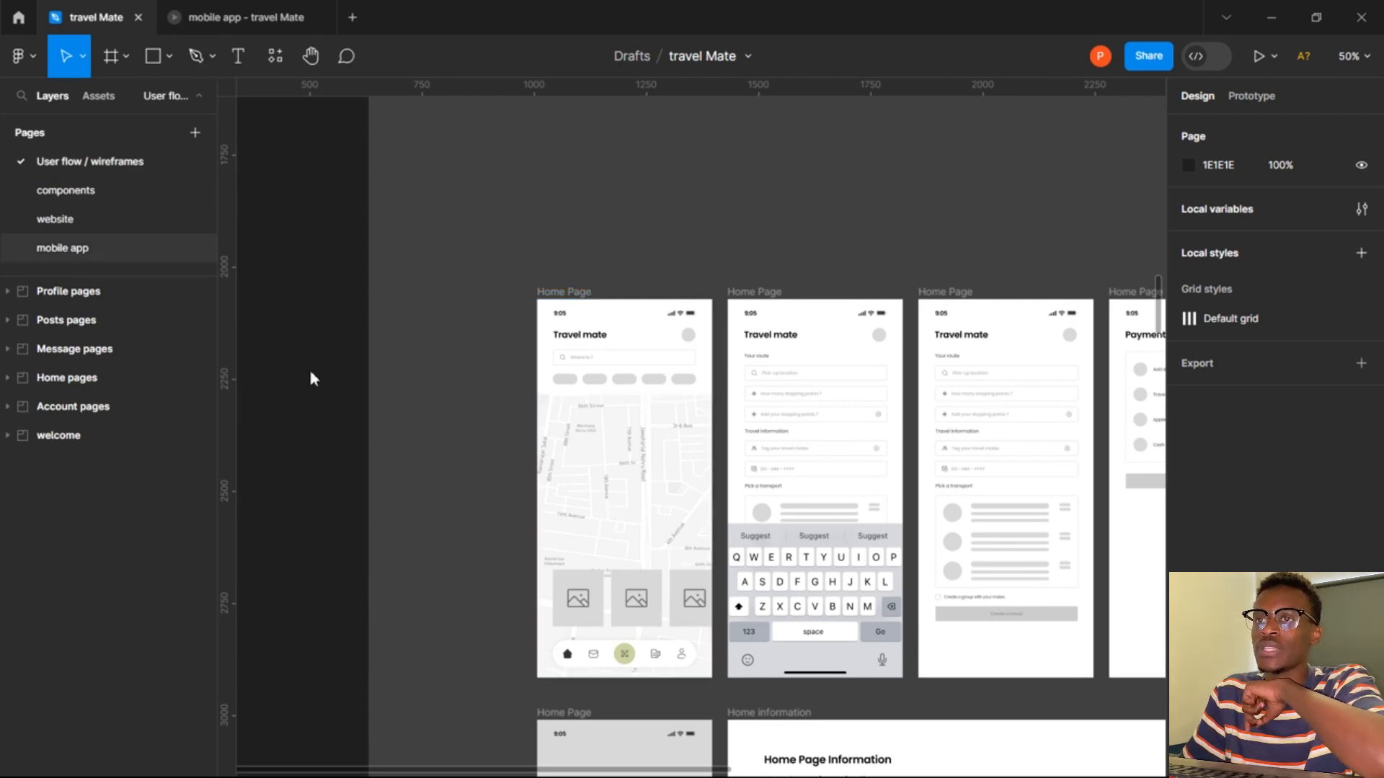
Switch to the mobile app prototype preview and go through the Messages, Profile, Wallet, Posts and Home screens using its navigation bar.
{"action": "left_click", "coordinate": [249, 20]}
{"action": "left_click", "coordinate": [999, 292]}
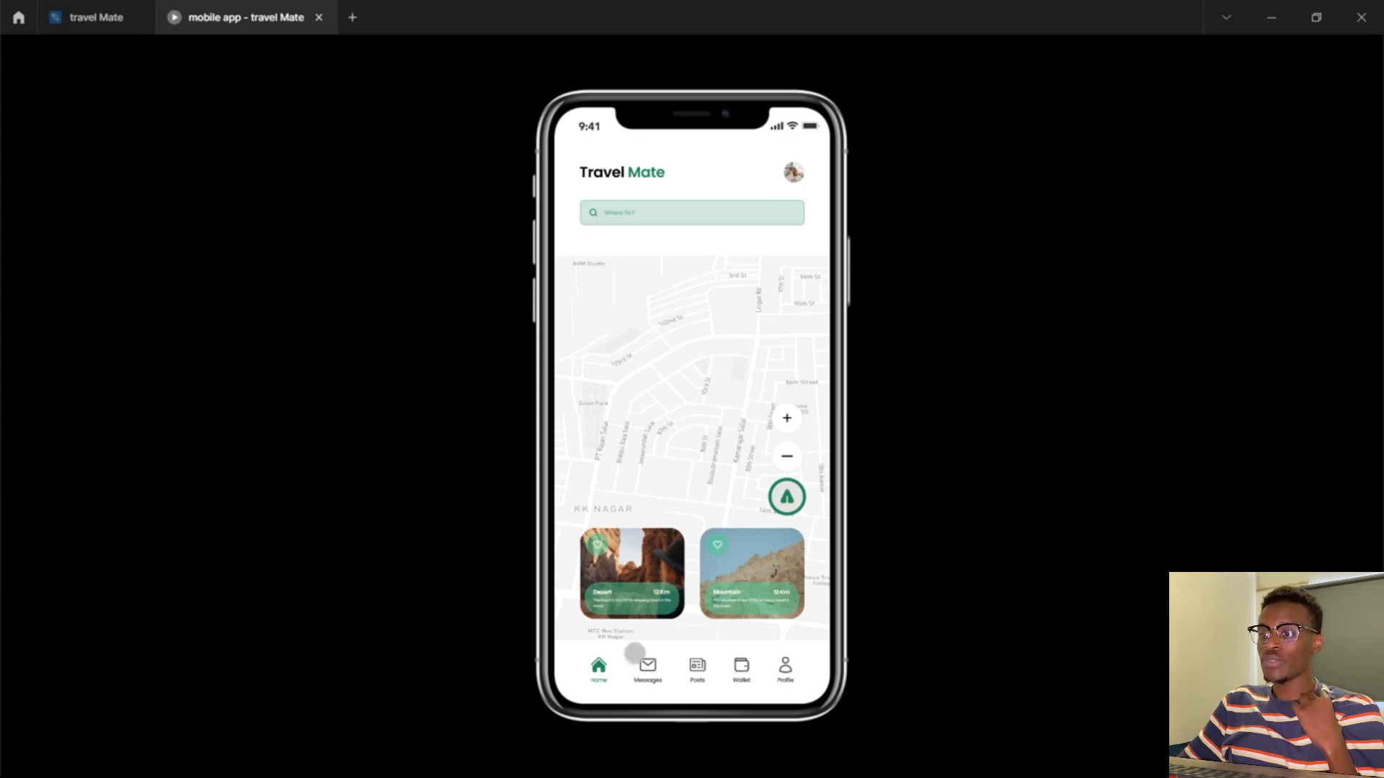
{"action": "left_click", "coordinate": [635, 653]}
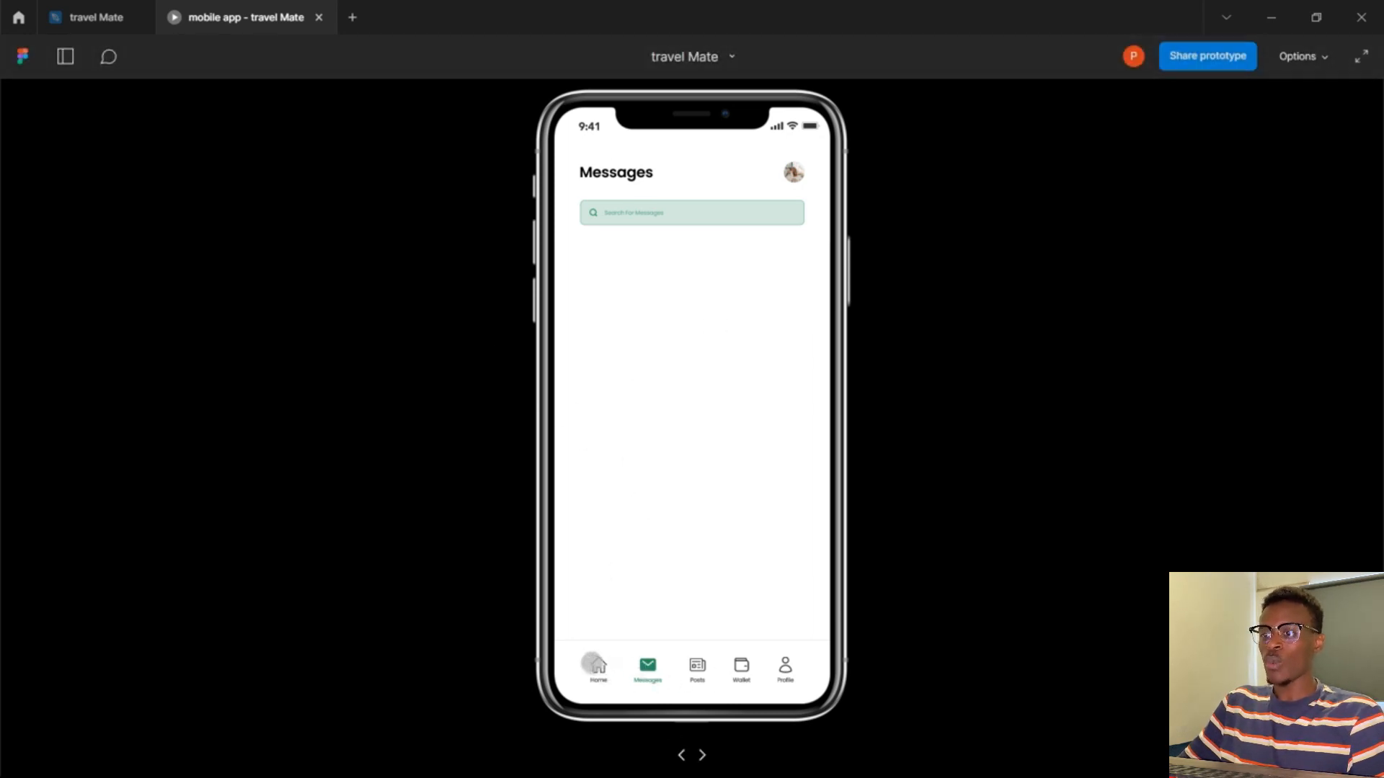
{"action": "left_click", "coordinate": [588, 662]}
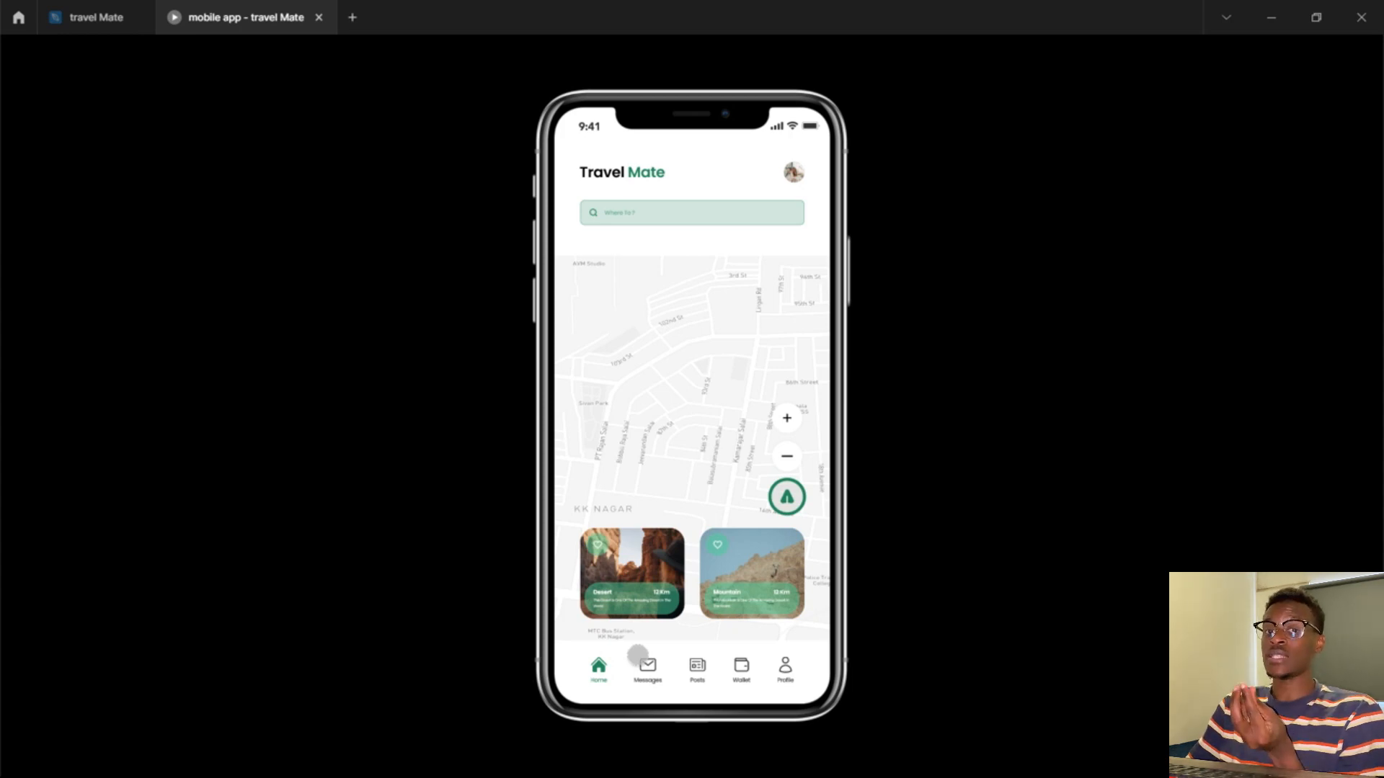
{"action": "left_click", "coordinate": [636, 657]}
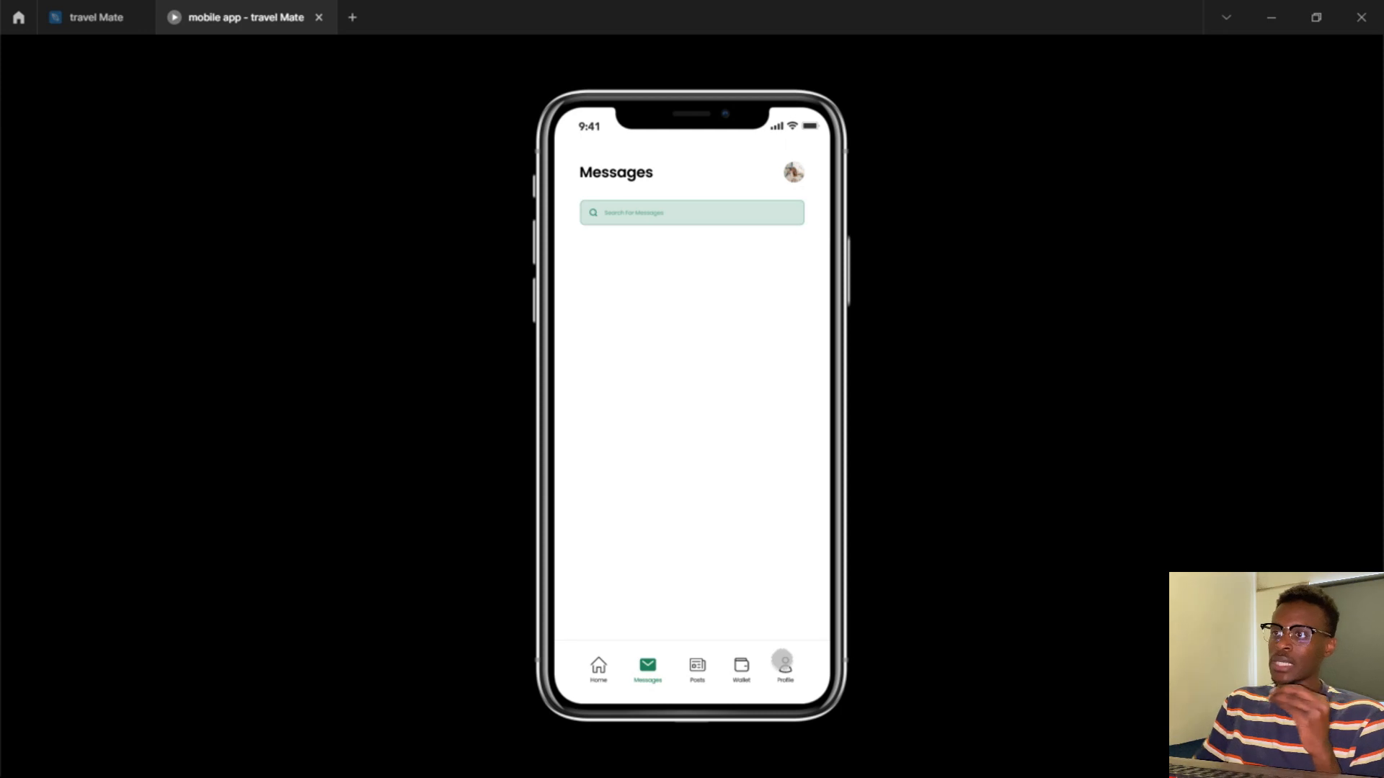
{"action": "left_click", "coordinate": [765, 659]}
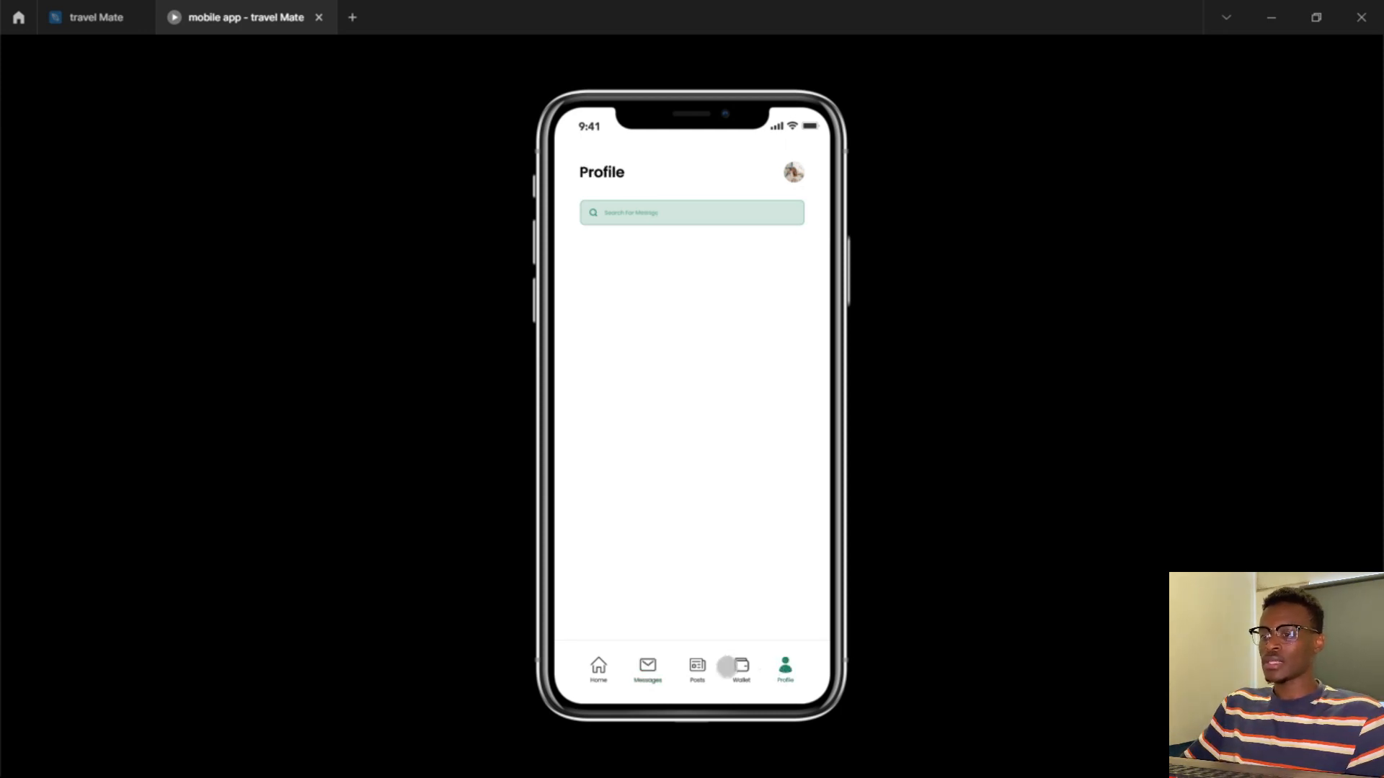
{"action": "left_click", "coordinate": [735, 662]}
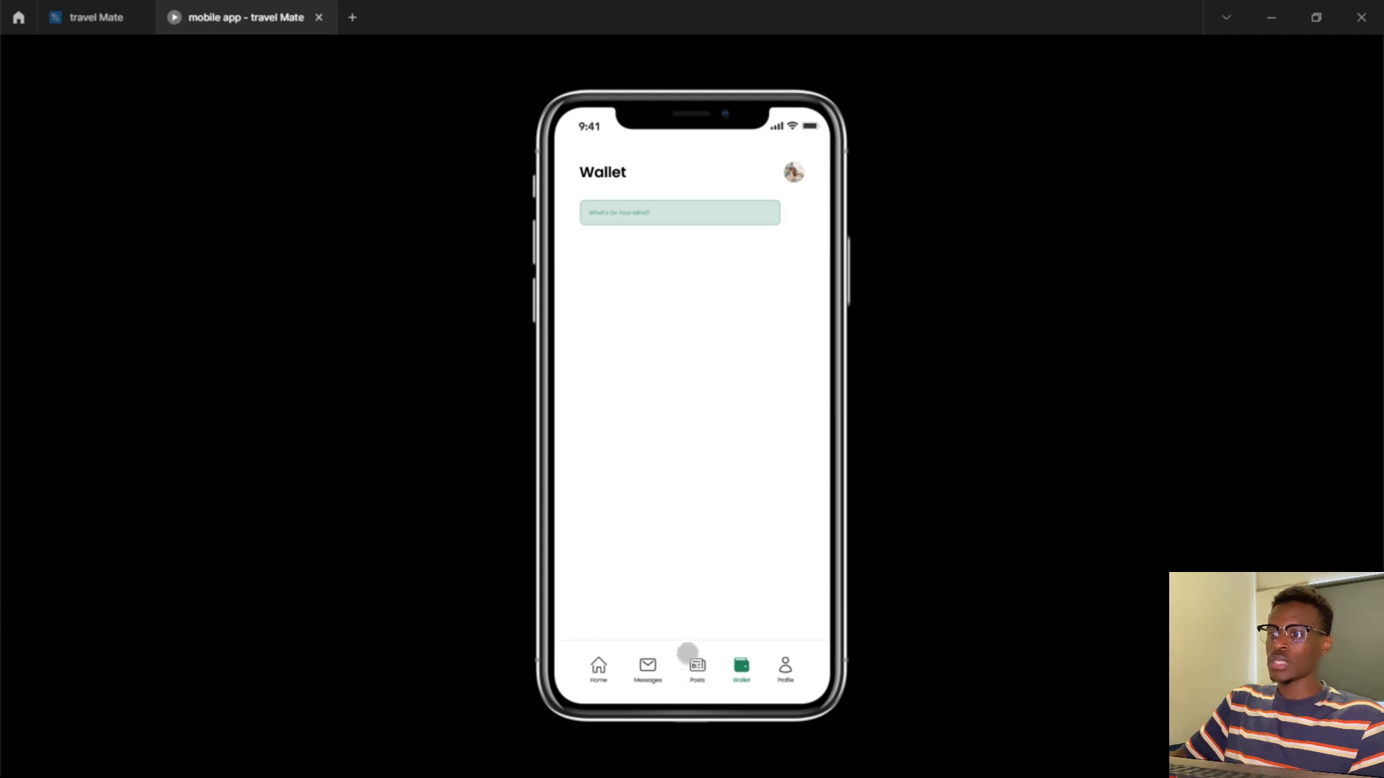
{"action": "left_click", "coordinate": [689, 656]}
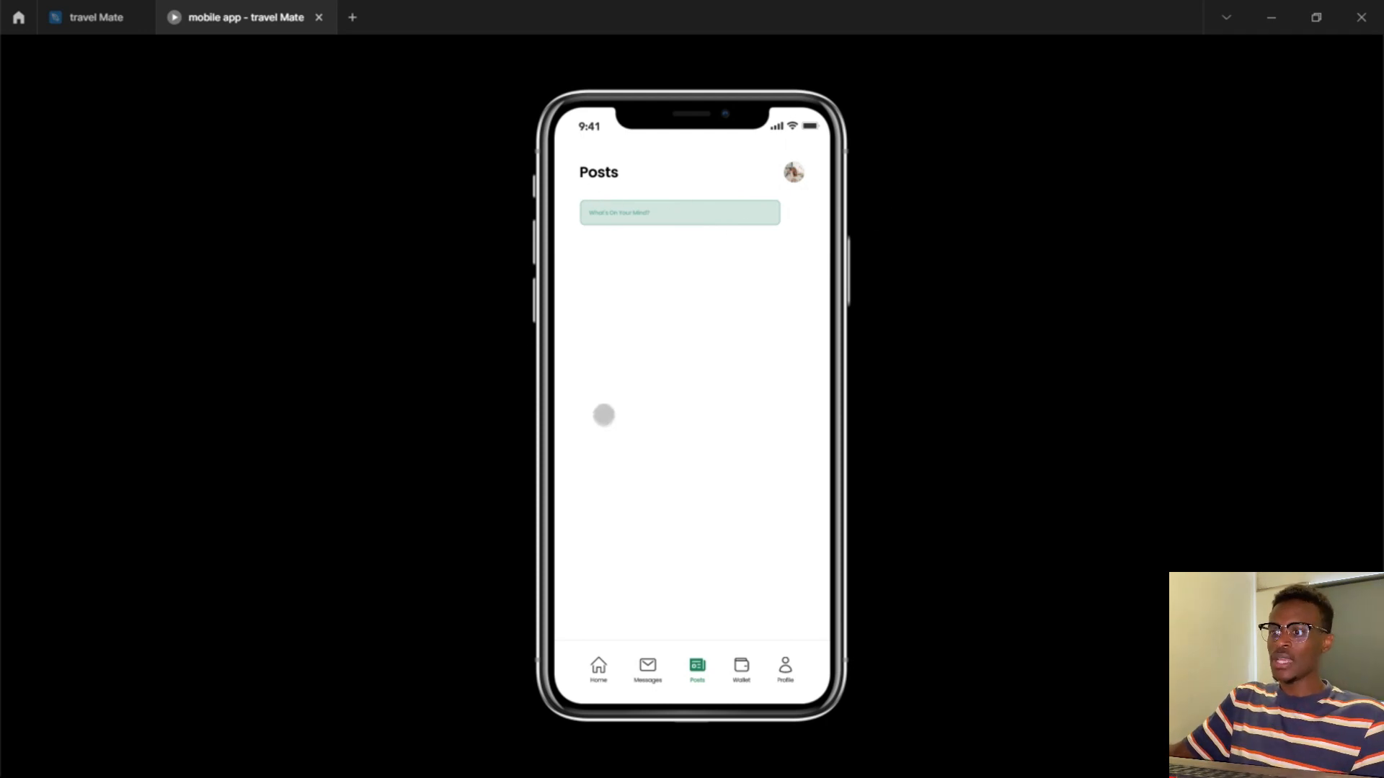
{"action": "left_click", "coordinate": [644, 663]}
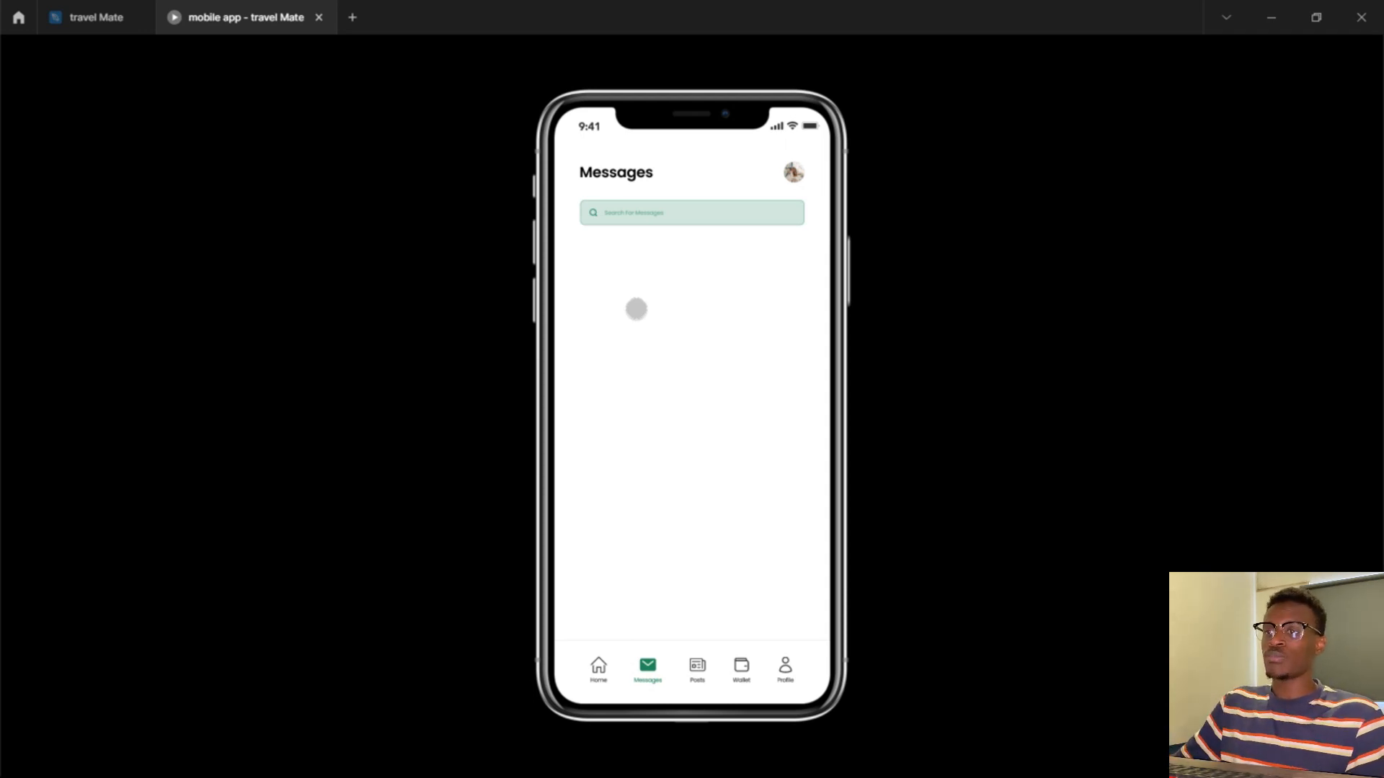
{"action": "left_click", "coordinate": [593, 656]}
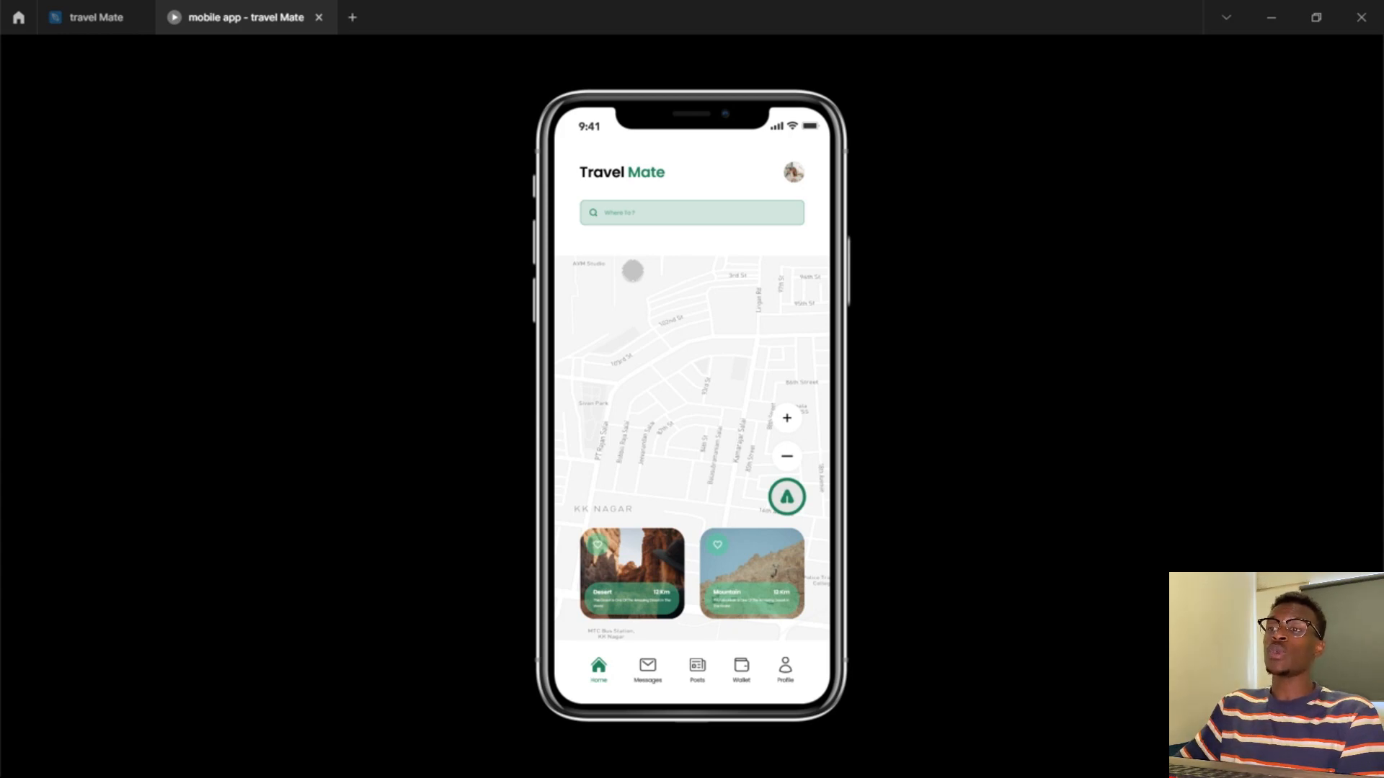
Leave the prototype preview for the travel Mate design file and open the mobile app page at the Home screen.
{"action": "left_click", "coordinate": [640, 200]}
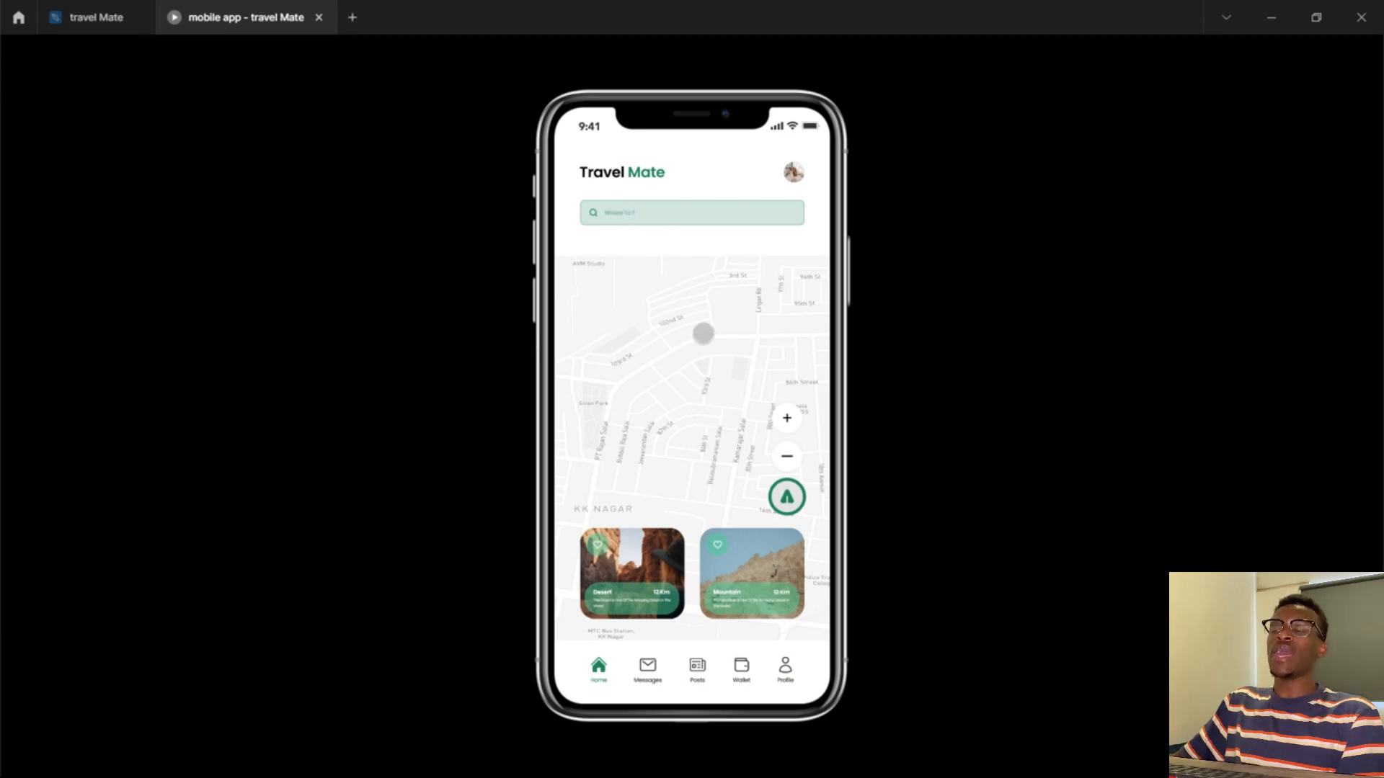
{"action": "left_click", "coordinate": [108, 16]}
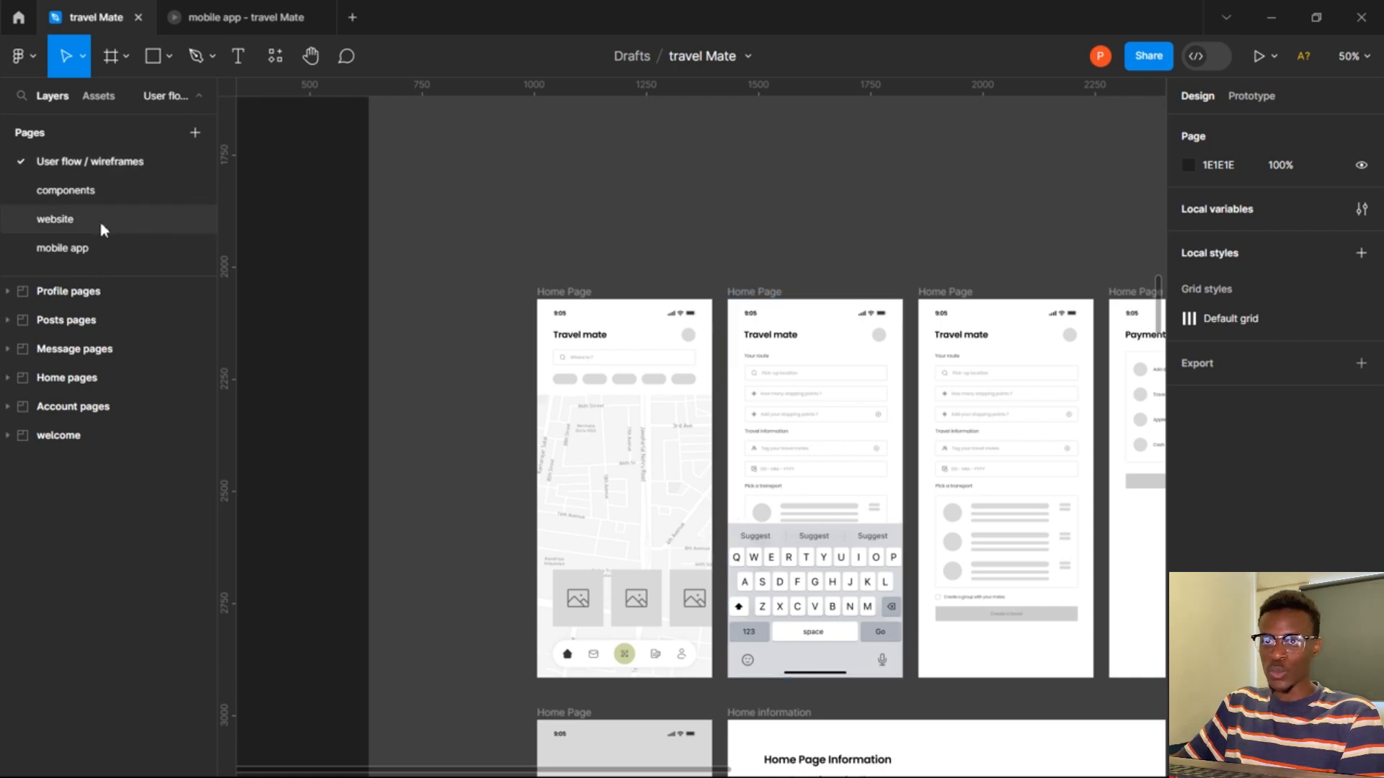
{"action": "left_click", "coordinate": [101, 247]}
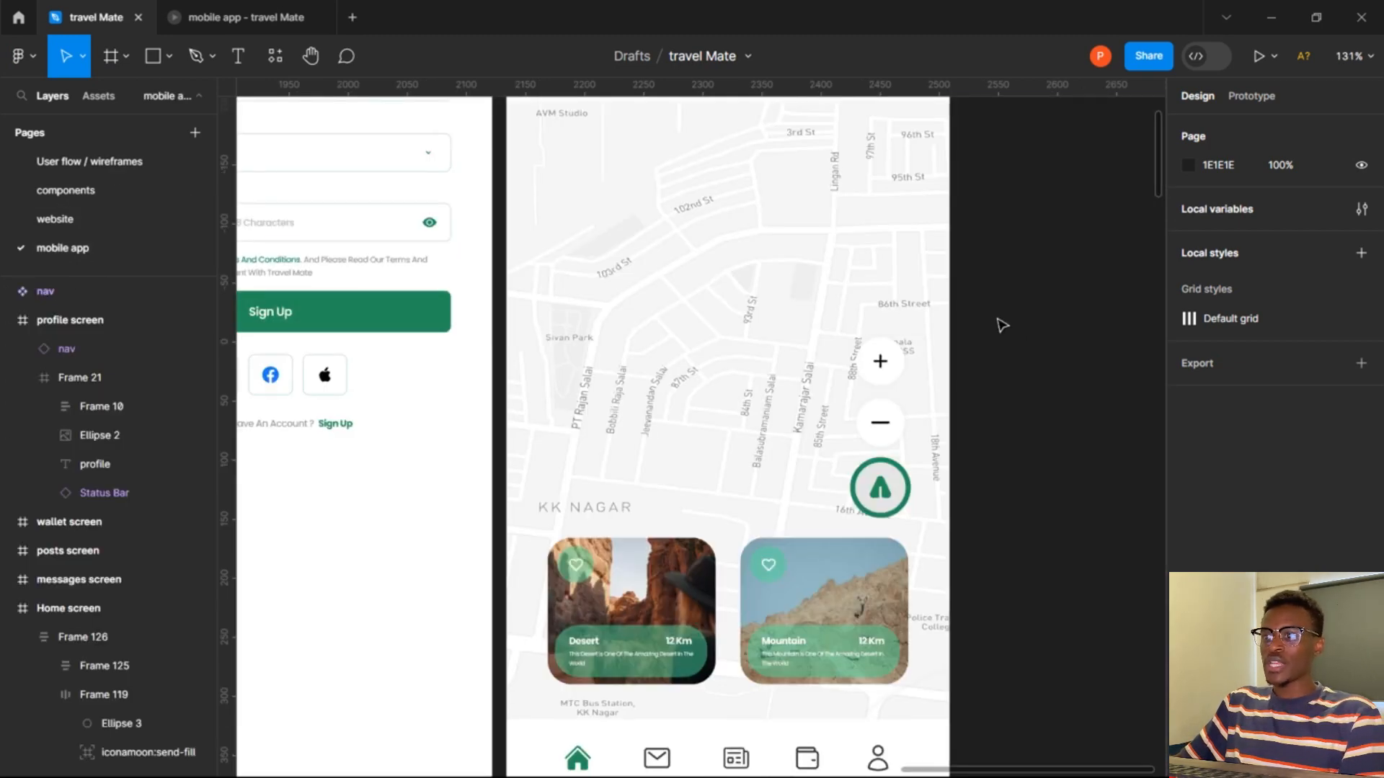
{"action": "scroll", "coordinate": [999, 324], "scroll_direction": "down", "scroll_amount": 6}
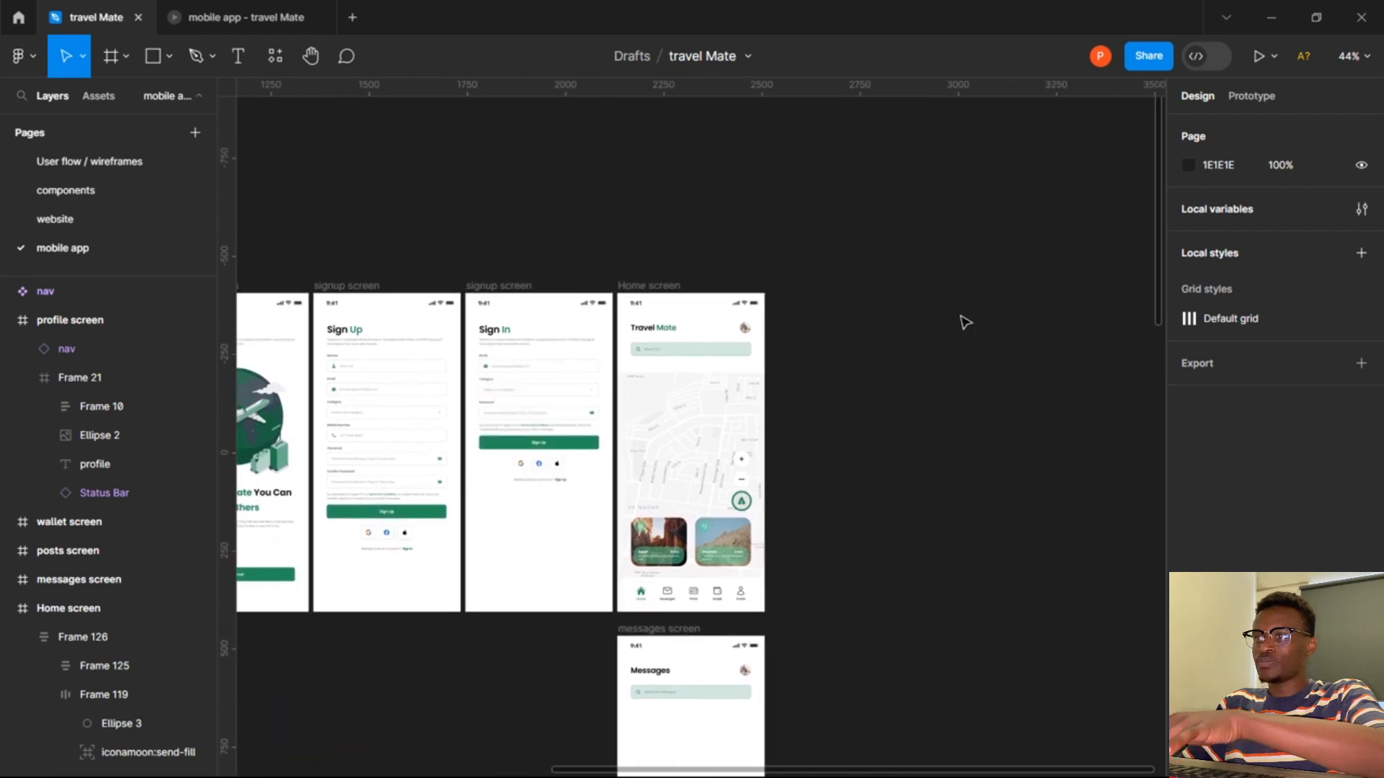
{"action": "left_click", "coordinate": [656, 285]}
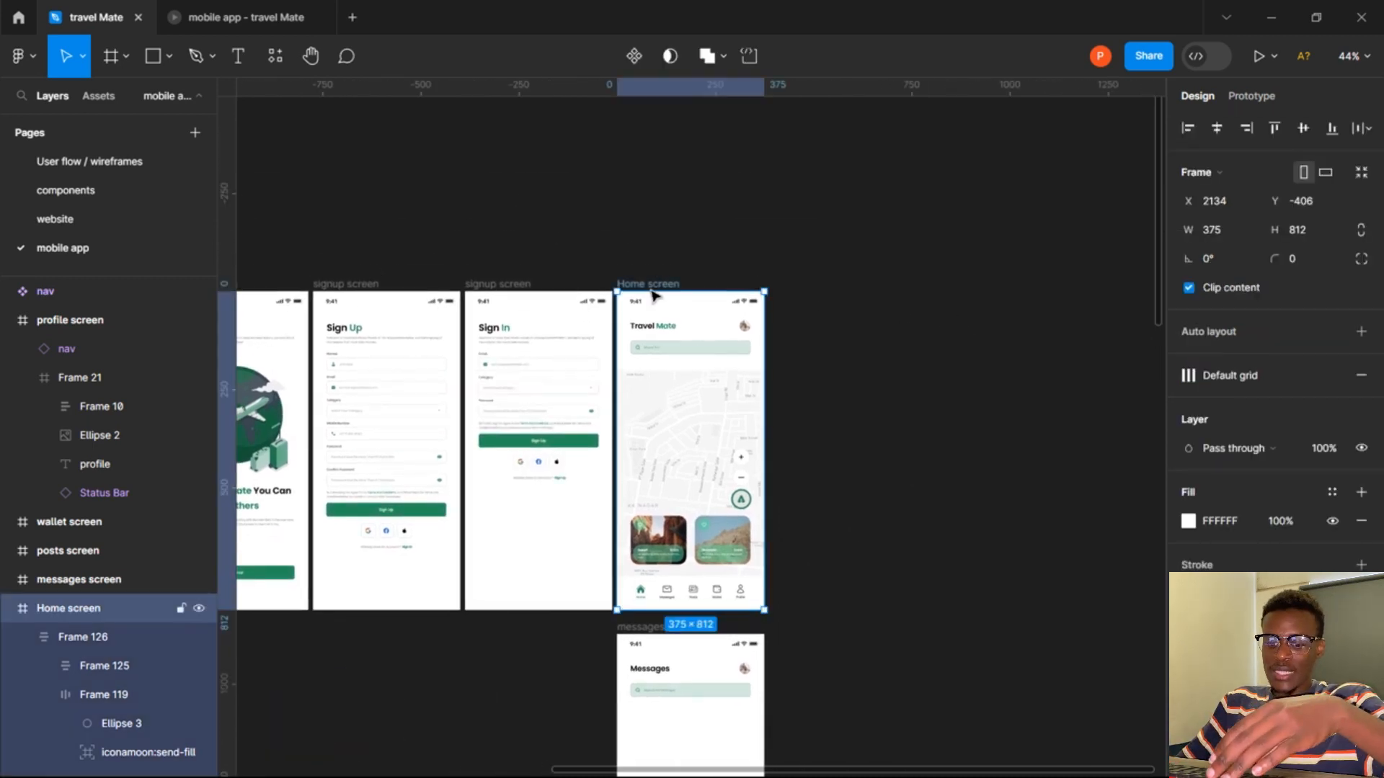
{"action": "key", "text": "alt"}
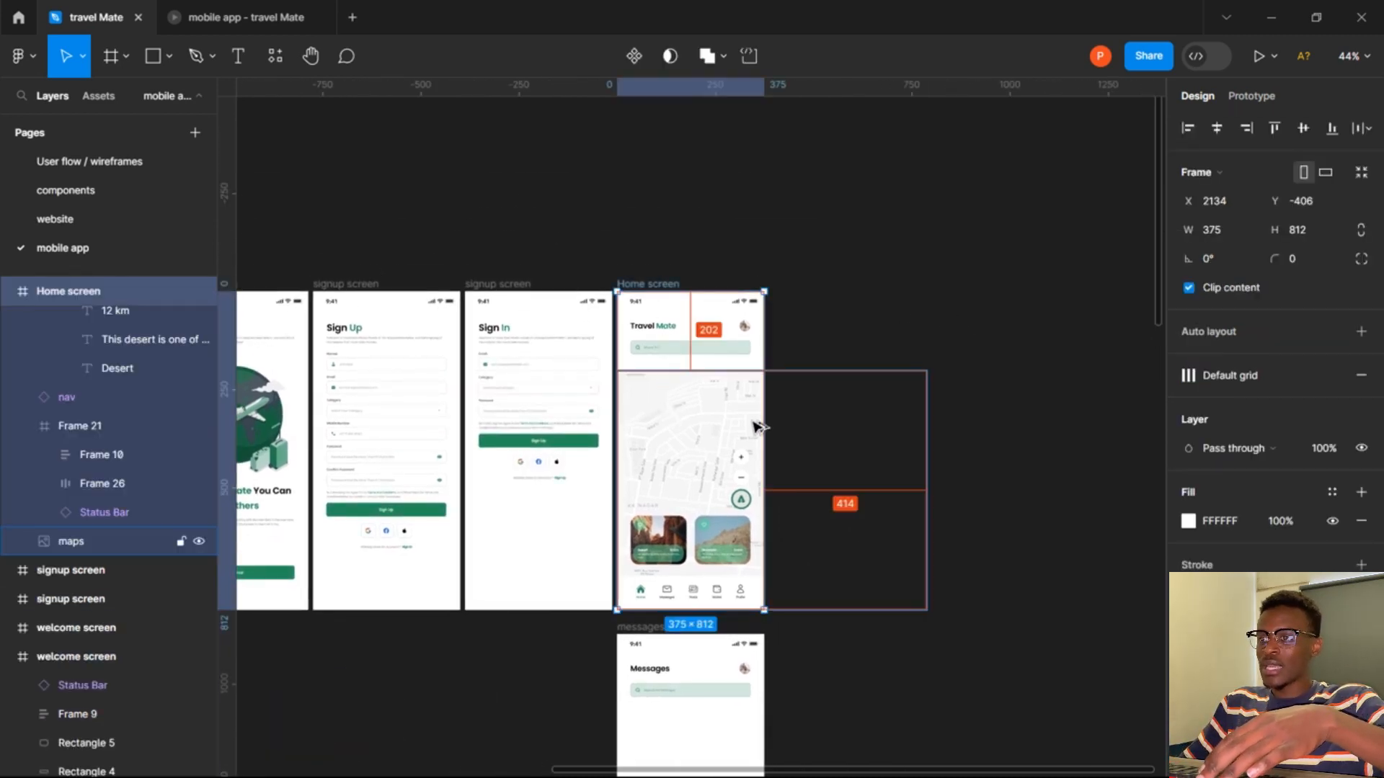
{"action": "left_click_drag", "start_coordinate": [757, 427], "coordinate": [868, 411]}
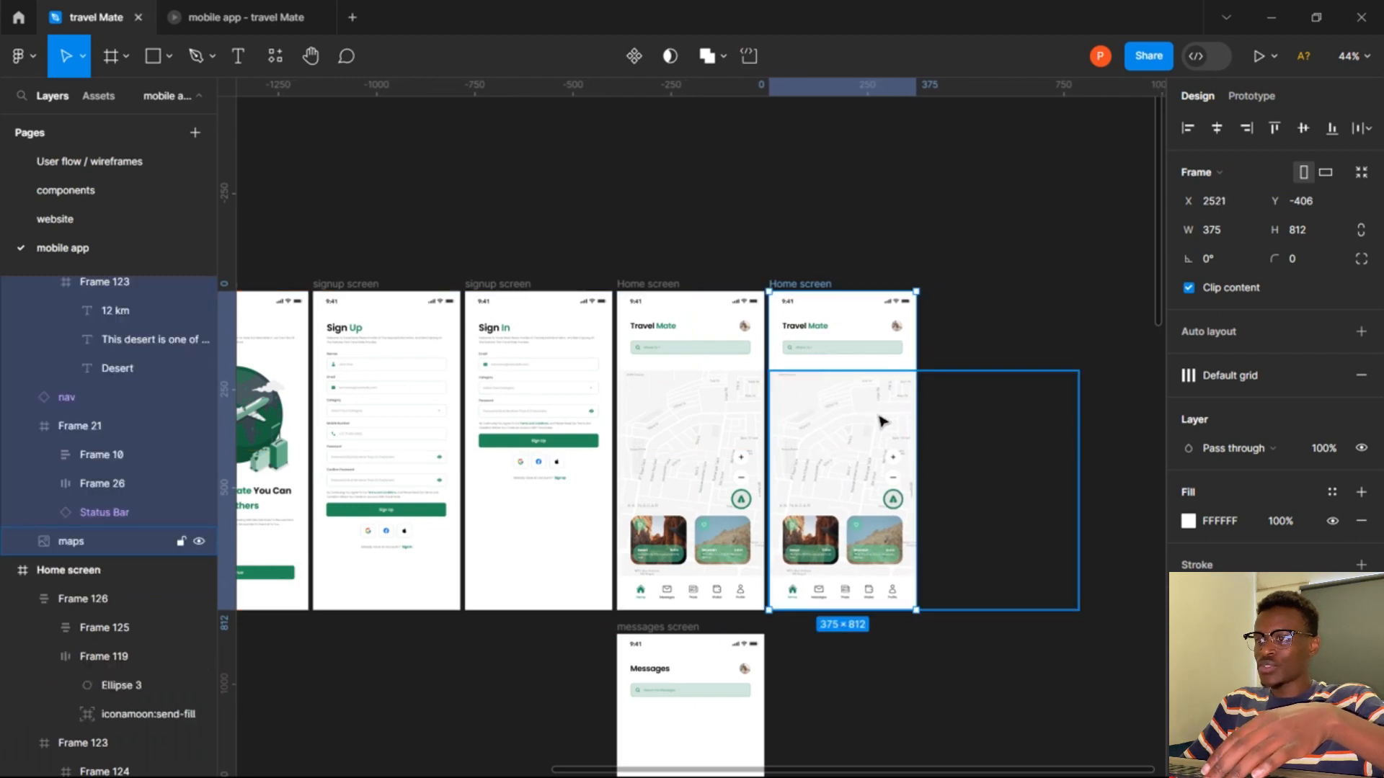
{"action": "left_click", "coordinate": [881, 421]}
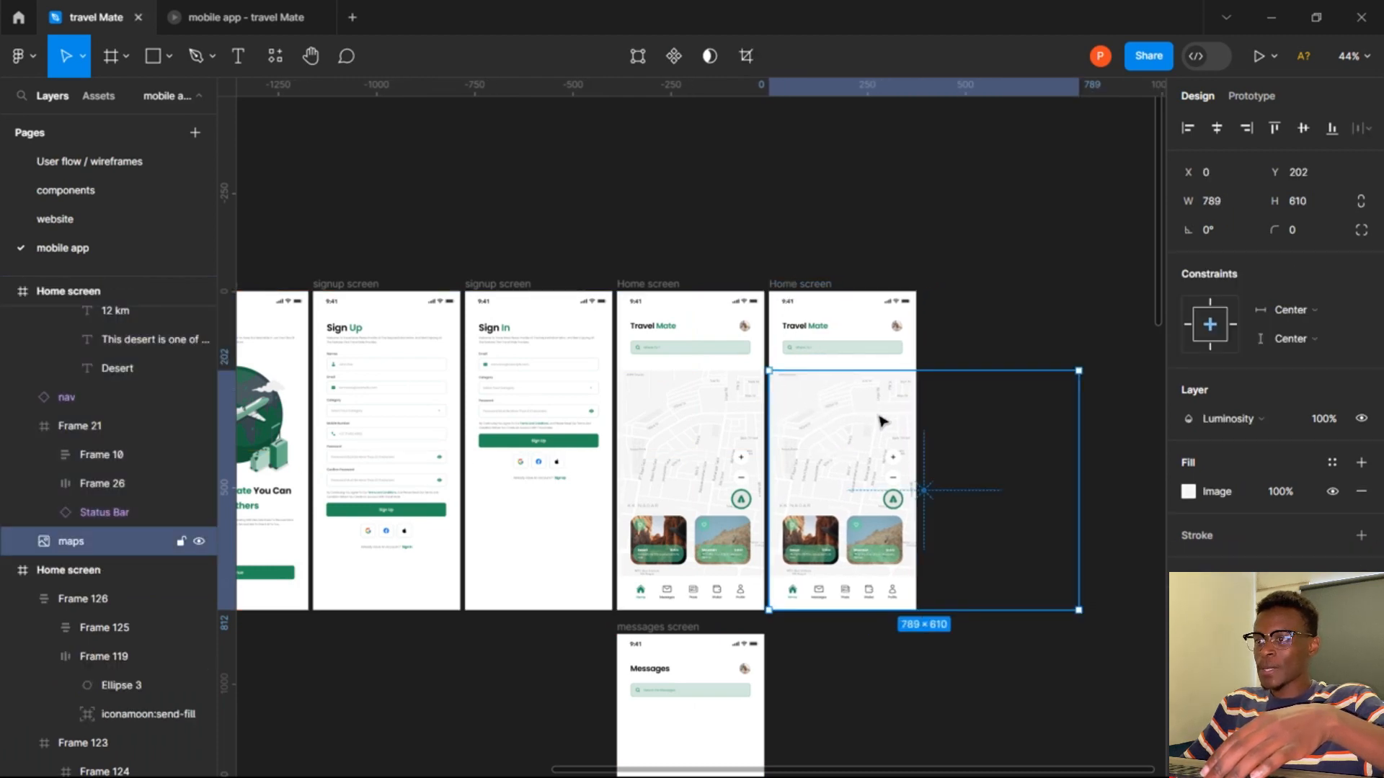
{"action": "key", "text": "Delete"}
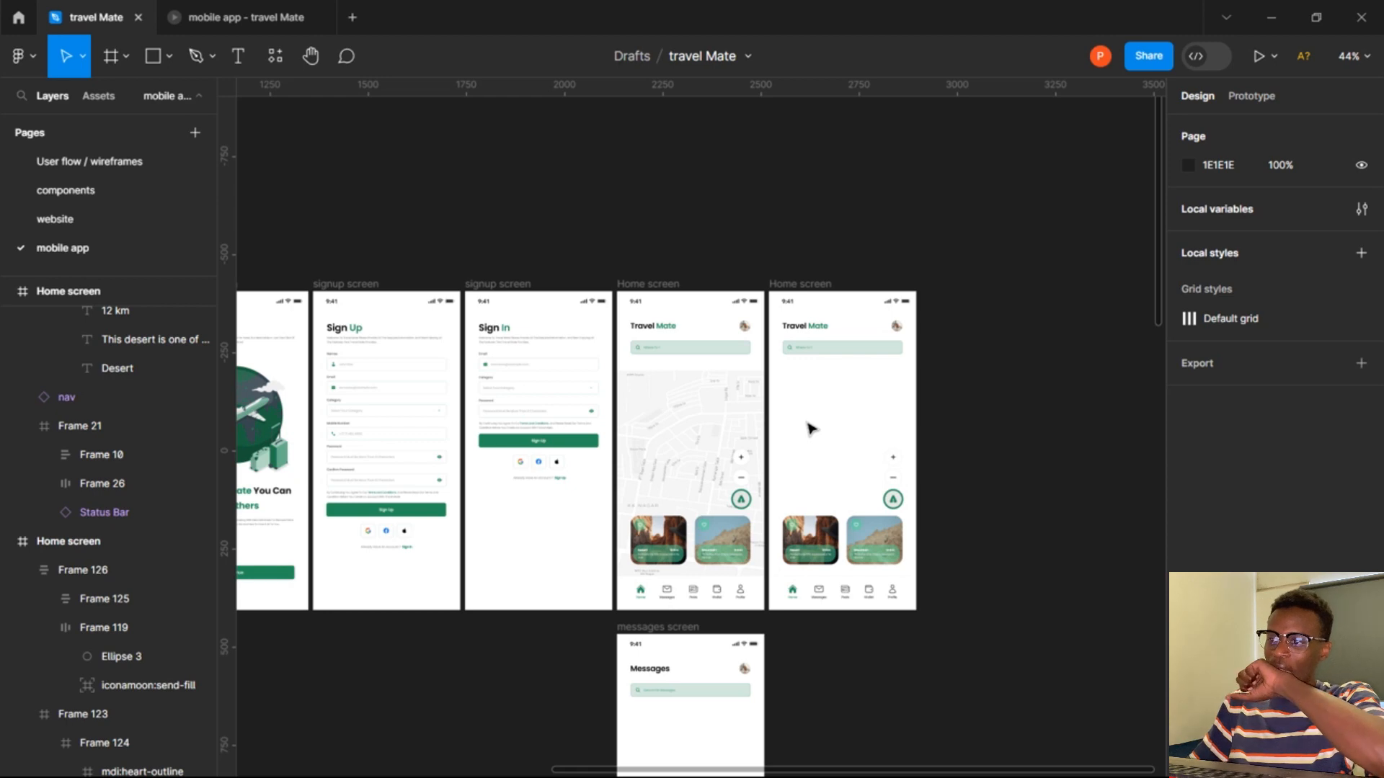
{"action": "left_click", "coordinate": [829, 544]}
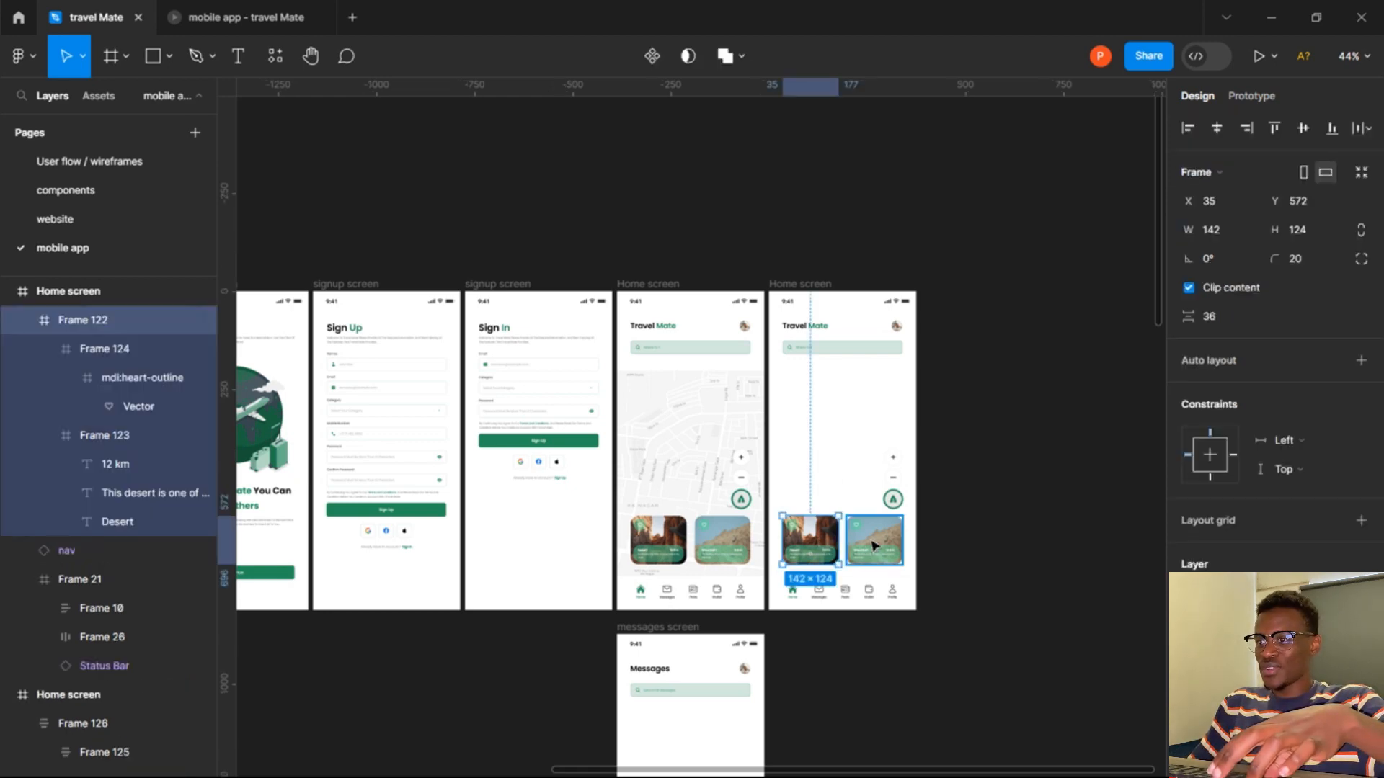
{"action": "left_click", "coordinate": [873, 546], "text": "shift"}
{"action": "key", "text": "shift+a"}
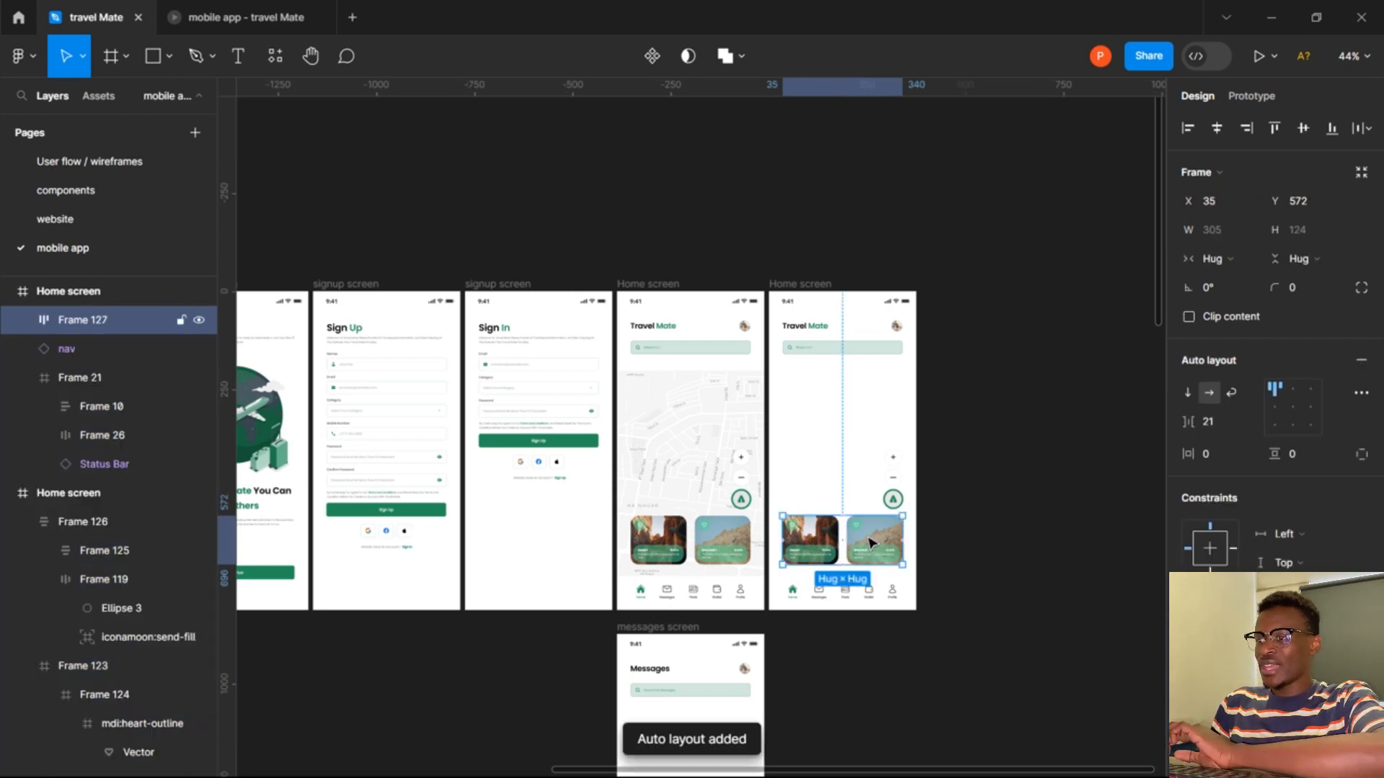
{"action": "left_click", "coordinate": [830, 287]}
{"action": "key", "text": "Delete"}
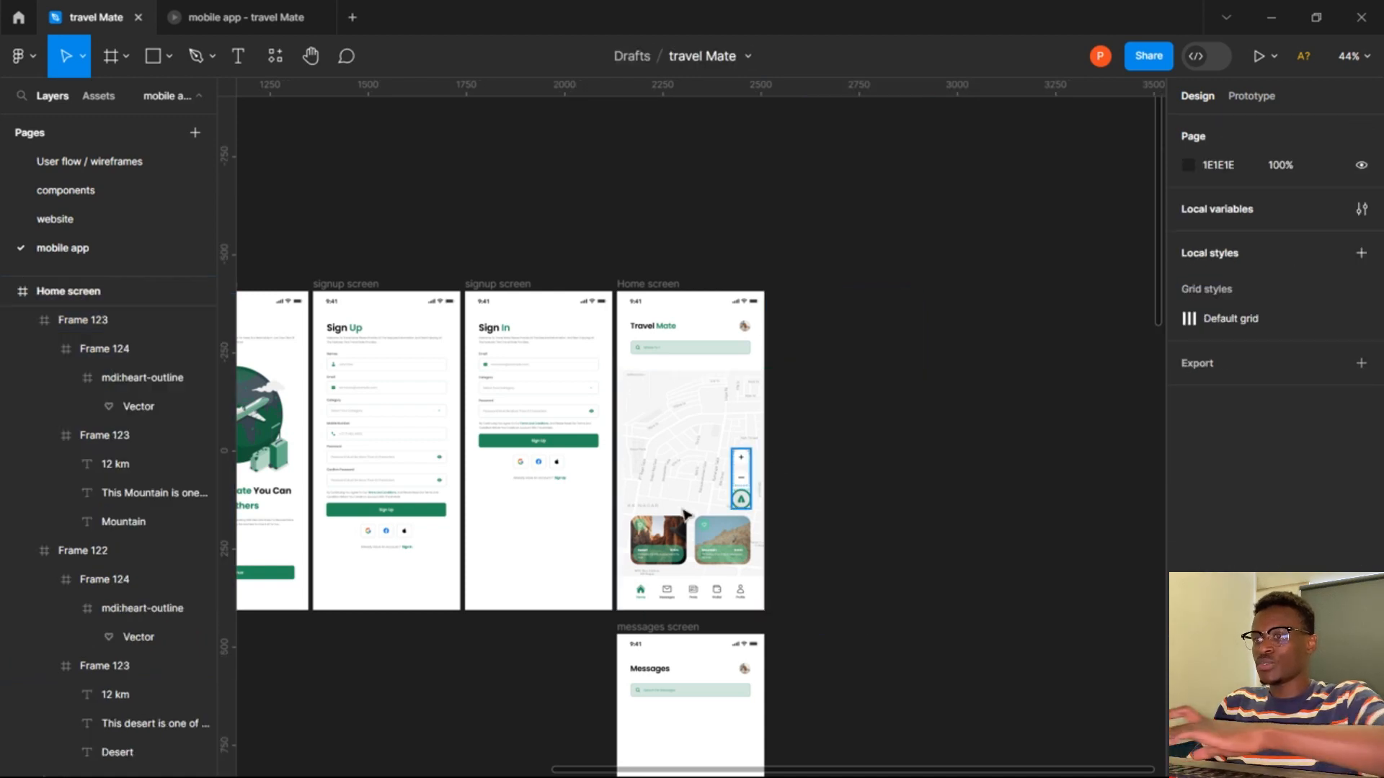
Combine the Desert and Mountain cards on the Home screen into one horizontal auto layout frame.
{"action": "left_click", "coordinate": [672, 537]}
{"action": "left_click", "coordinate": [733, 545], "text": "shift"}
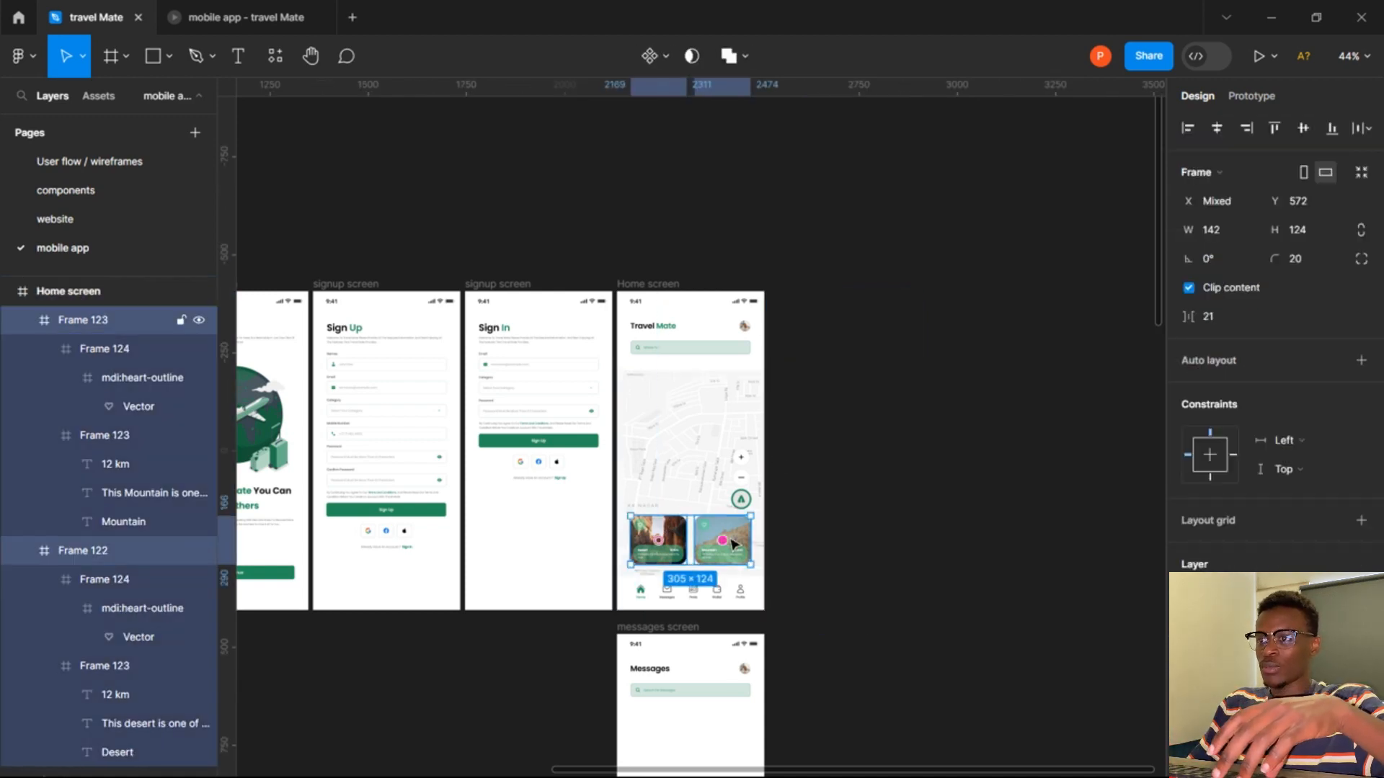
{"action": "key", "text": "shift+a"}
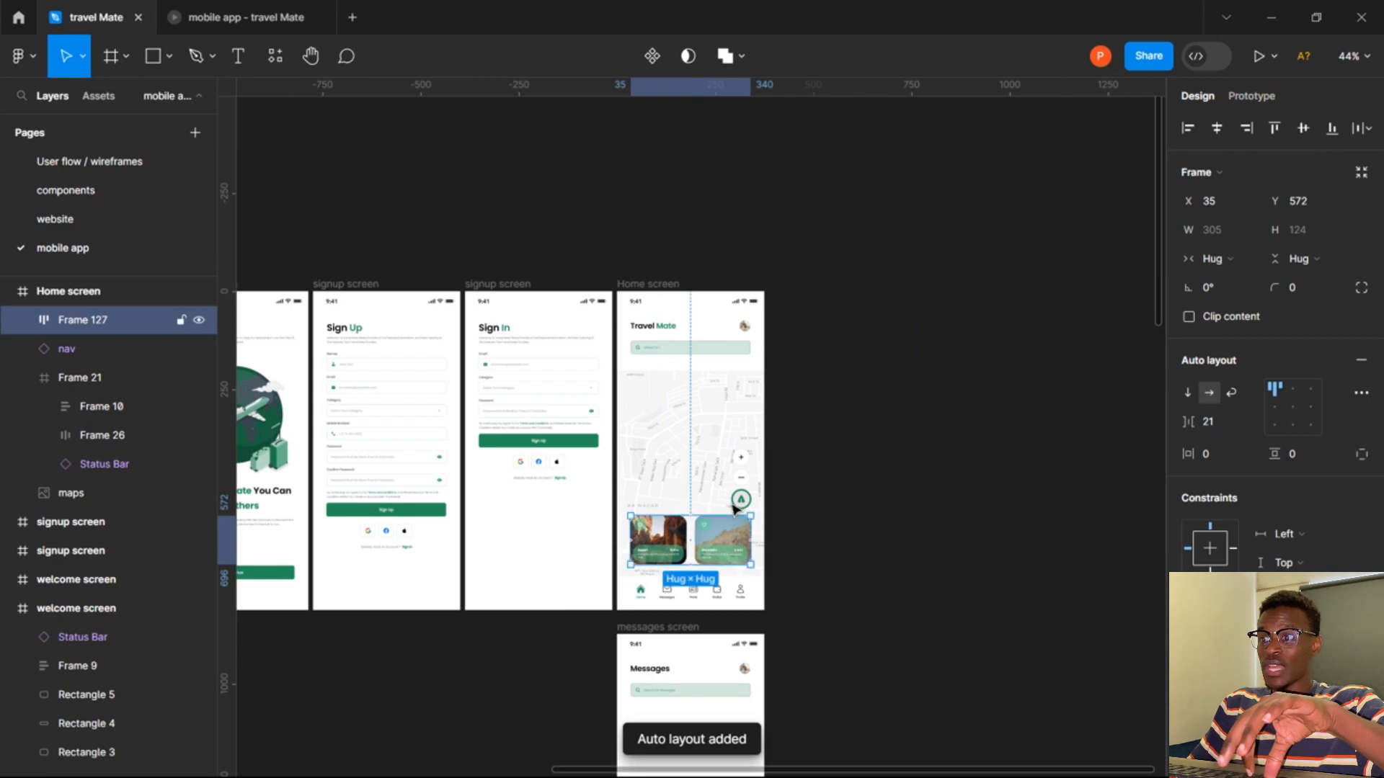
Duplicate the Home screen directly beside the original and delete the map image from the copy.
{"action": "left_click", "coordinate": [643, 286]}
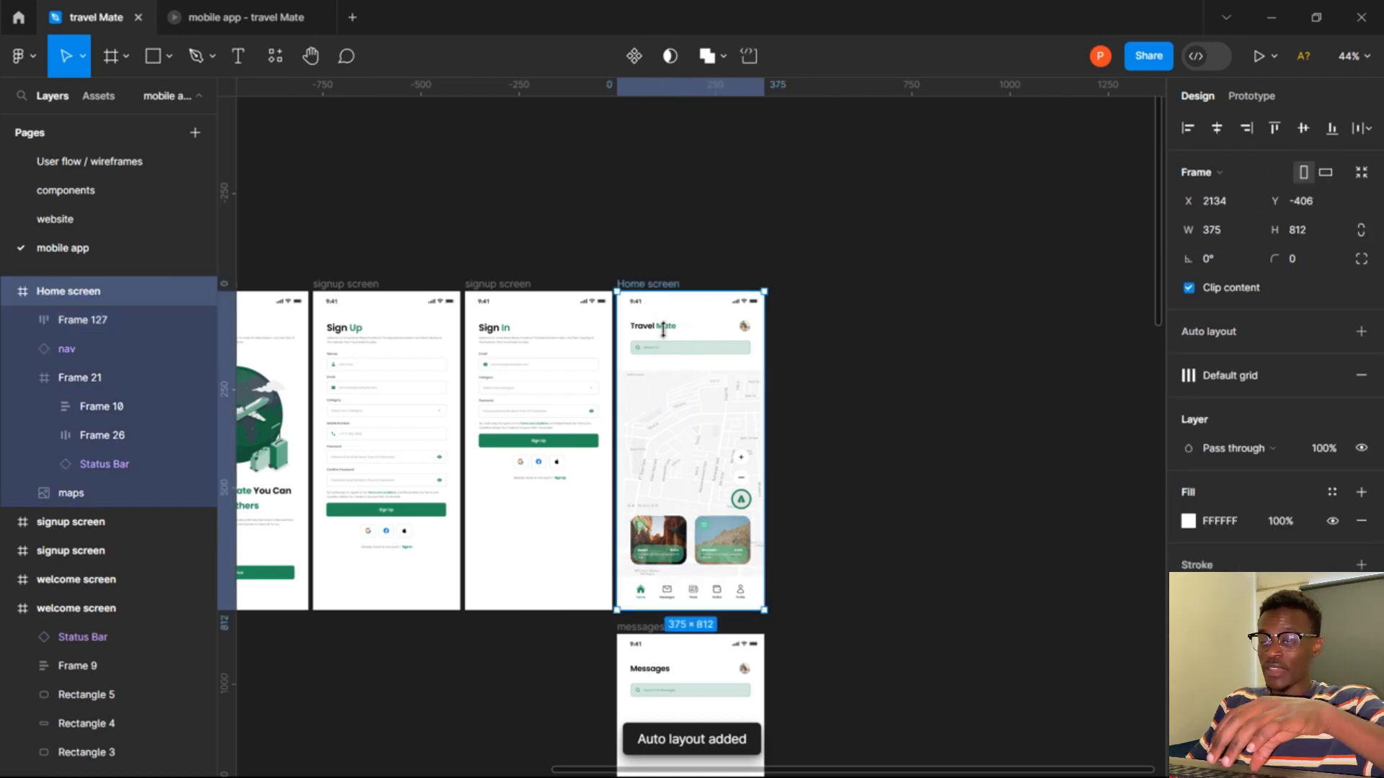
{"action": "left_click_drag", "start_coordinate": [693, 383], "coordinate": [848, 391]}
{"action": "left_click", "coordinate": [1036, 357]}
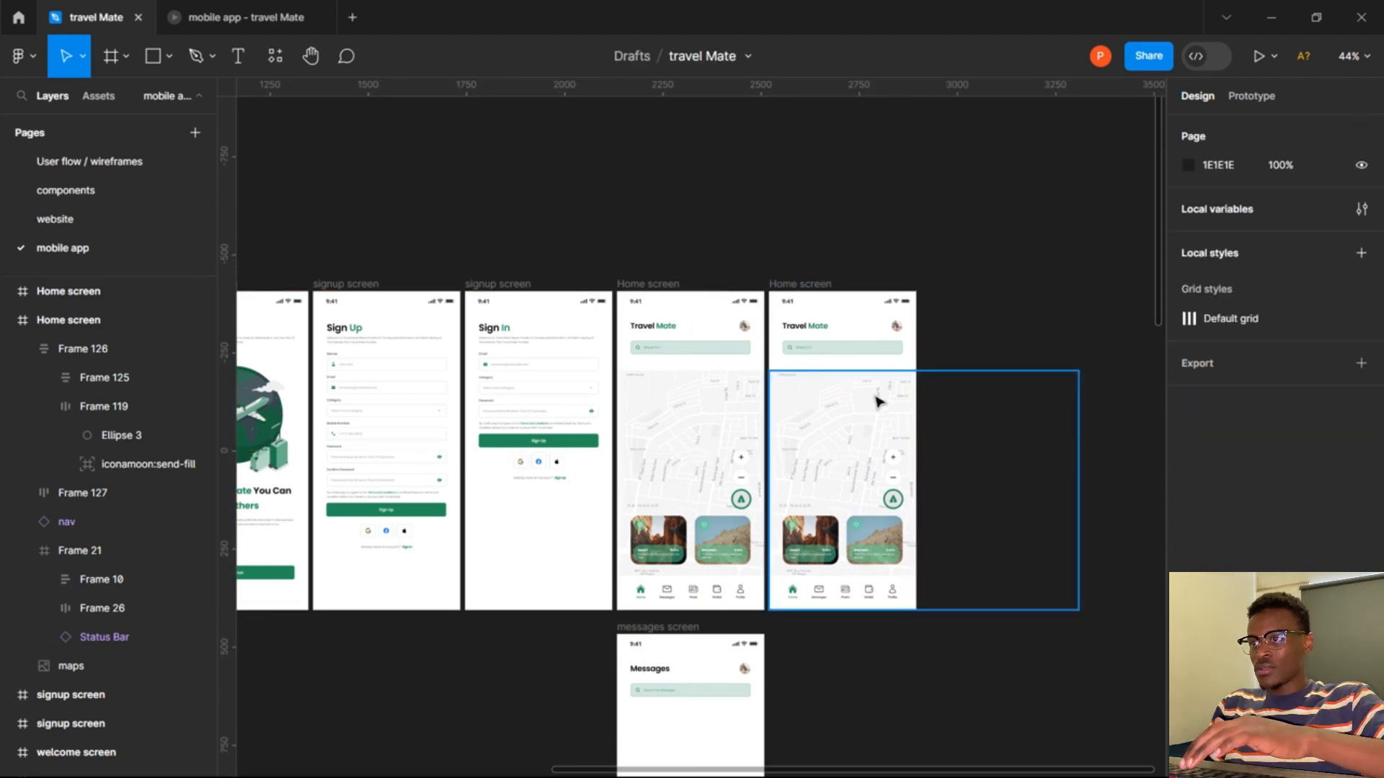
{"action": "left_click", "coordinate": [878, 402]}
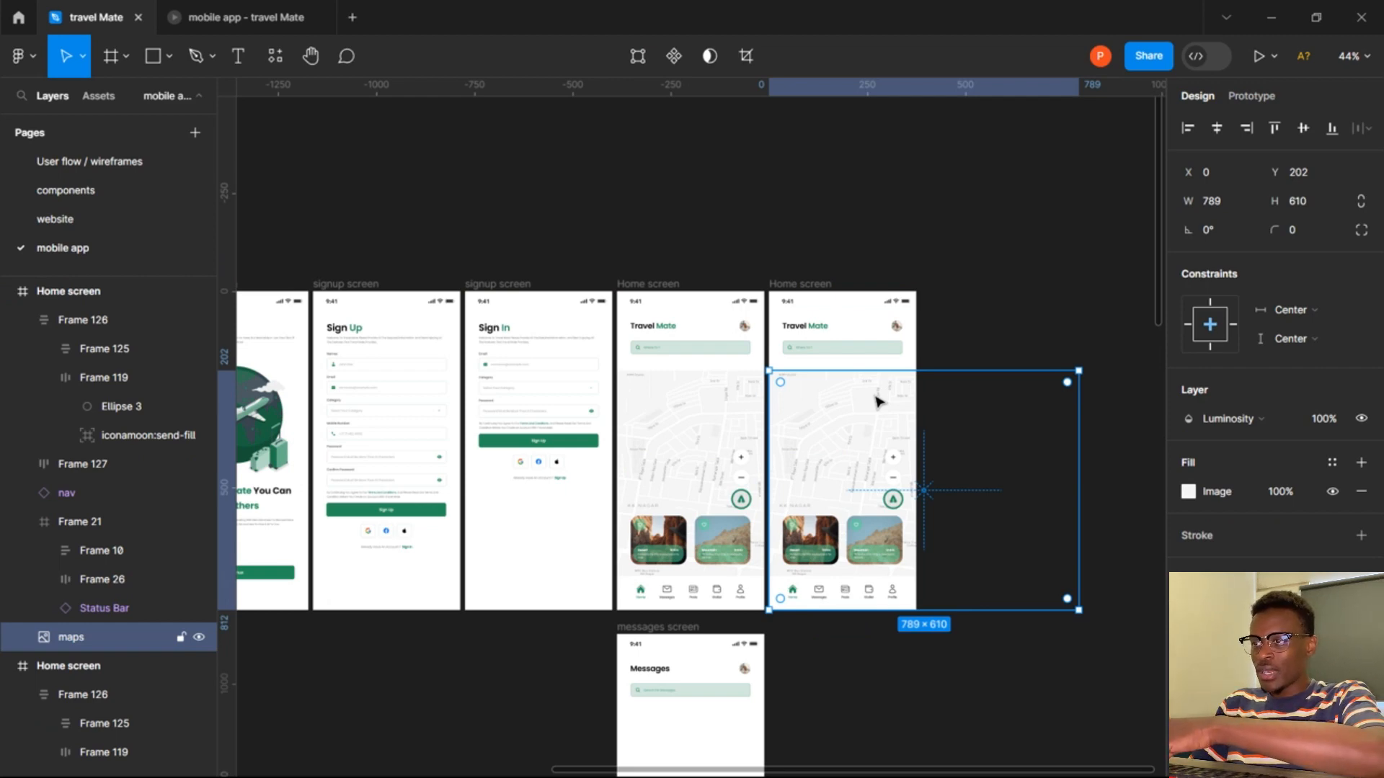
{"action": "key", "text": "Delete"}
Move the zoom and location controls on the copied Home screen horizontally past its right edge, to X 374.
{"action": "left_click", "coordinate": [891, 461]}
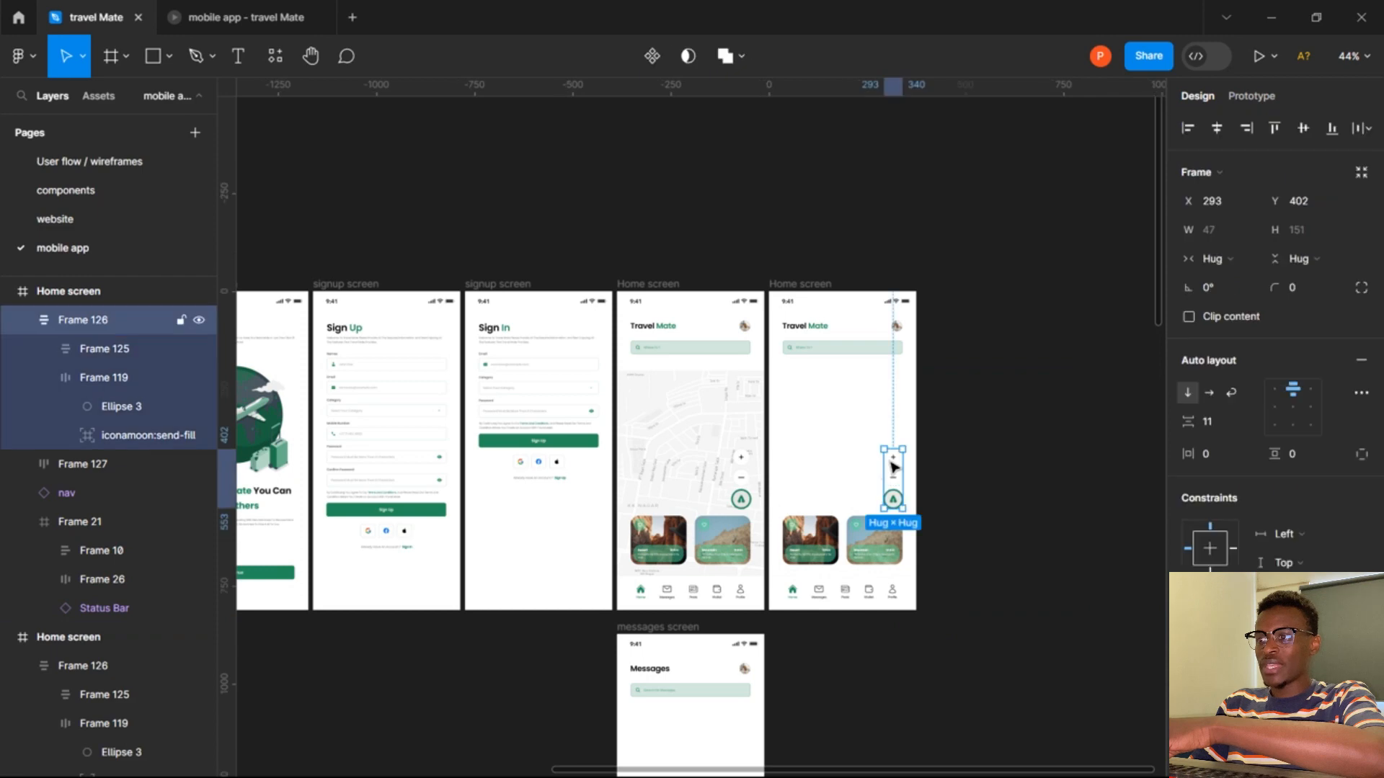
{"action": "key", "text": "Right"}
{"action": "key", "text": "Right"}
{"action": "key", "text": "Right"}
{"action": "key", "text": "Right"}
{"action": "key", "text": "Right"}
{"action": "key", "text": "Right"}
{"action": "key", "text": "Right"}
{"action": "key", "text": "Right"}
{"action": "key", "text": "Right"}
{"action": "key", "text": "Right"}
{"action": "key", "text": "Right"}
{"action": "key", "text": "Right"}
{"action": "key", "text": "Right"}
{"action": "key", "text": "Right"}
{"action": "key", "text": "Right"}
{"action": "key", "text": "Right"}
{"action": "key", "text": "Right"}
{"action": "key", "text": "Right"}
{"action": "key", "text": "Right"}
{"action": "key", "text": "Right"}
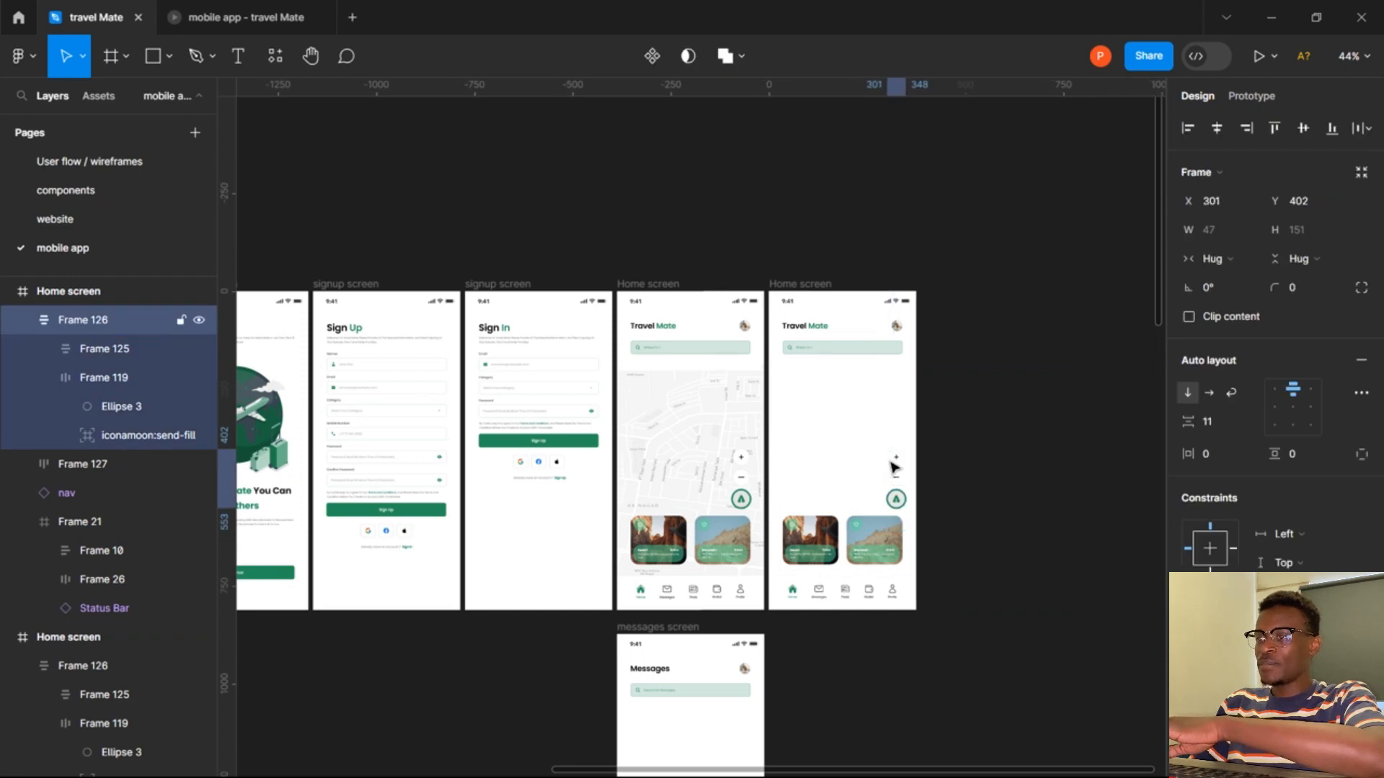
{"action": "key", "text": "Right"}
{"action": "key", "text": "Right"}
{"action": "key", "text": "Right"}
{"action": "key", "text": "Right"}
{"action": "key", "text": "Right"}
{"action": "key", "text": "Right"}
{"action": "key", "text": "Right"}
{"action": "key", "text": "Right"}
{"action": "key", "text": "Right"}
{"action": "key", "text": "Right"}
{"action": "key", "text": "Right"}
{"action": "key", "text": "Right"}
{"action": "key", "text": "Right"}
{"action": "key", "text": "Right"}
{"action": "key", "text": "Right"}
{"action": "key", "text": "Right"}
{"action": "key", "text": "Right"}
{"action": "key", "text": "Right"}
{"action": "key", "text": "Right"}
{"action": "key", "text": "Right"}
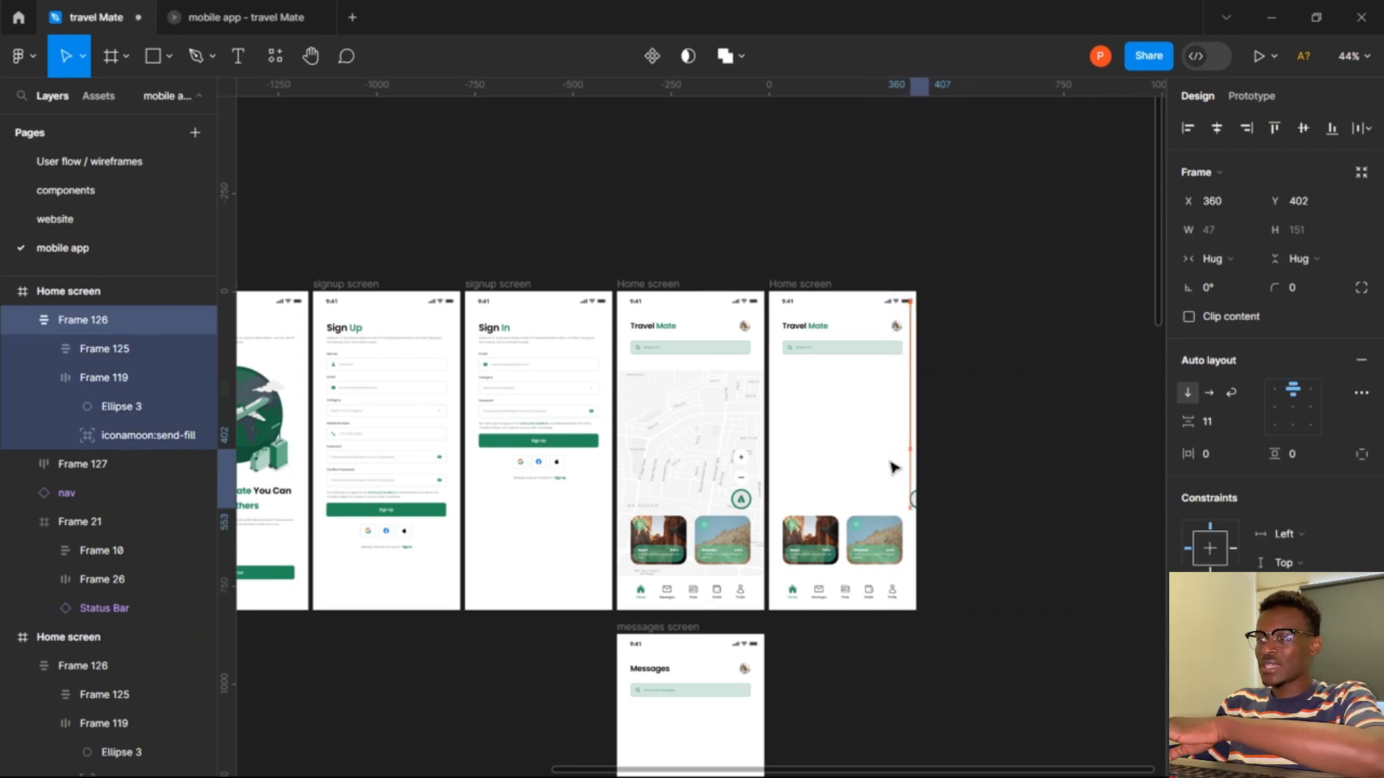
{"action": "key", "text": "Right"}
{"action": "key", "text": "Right"}
{"action": "key", "text": "Right"}
{"action": "key", "text": "Right"}
{"action": "key", "text": "Right"}
{"action": "key", "text": "Right"}
{"action": "key", "text": "Right"}
{"action": "key", "text": "Right"}
{"action": "key", "text": "Right"}
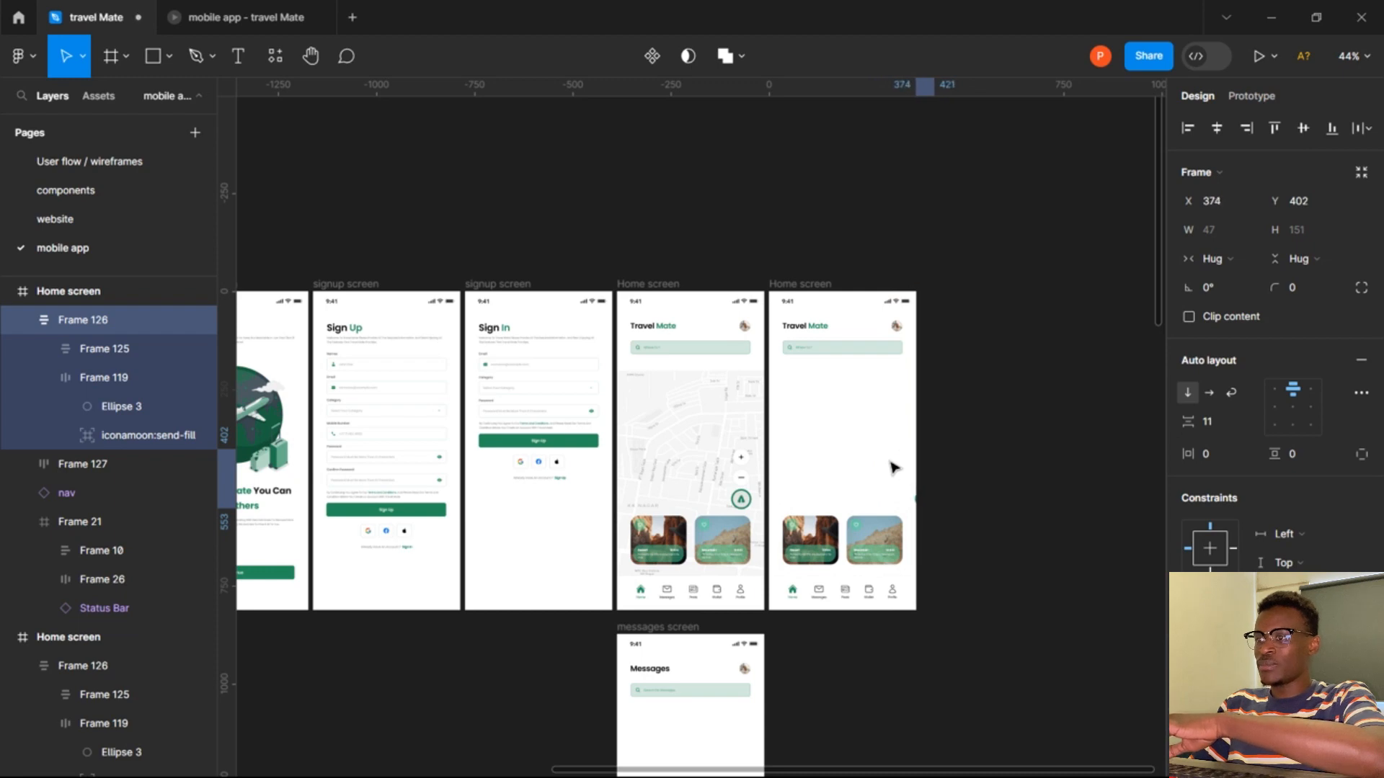
Move the copied Home screen's card row down to Y 717 and send it to the back, behind the navigation bar.
{"action": "left_click", "coordinate": [860, 532]}
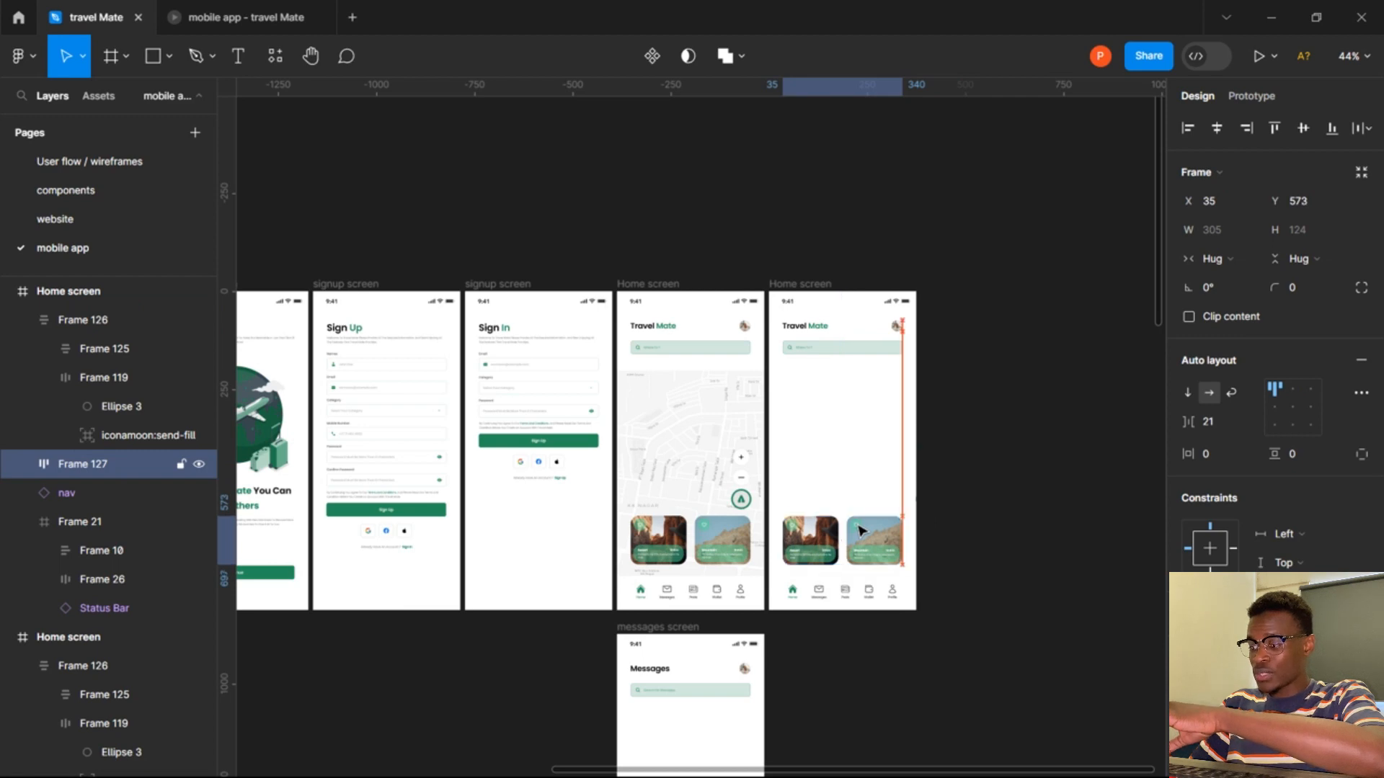
{"action": "key", "text": "Down"}
{"action": "key", "text": "Down"}
{"action": "key", "text": "Down"}
{"action": "key", "text": "Down"}
{"action": "key", "text": "Down"}
{"action": "key", "text": "Down"}
{"action": "key", "text": "Down"}
{"action": "key", "text": "Down"}
{"action": "key", "text": "Down"}
{"action": "key", "text": "Down"}
{"action": "key", "text": "Down"}
{"action": "key", "text": "Down"}
{"action": "key", "text": "Down"}
{"action": "key", "text": "Down"}
{"action": "key", "text": "Down"}
{"action": "key", "text": "Down"}
{"action": "key", "text": "Down"}
{"action": "key", "text": "Down"}
{"action": "key", "text": "Down"}
{"action": "key", "text": "Down"}
{"action": "key", "text": "Down"}
{"action": "key", "text": "Down"}
{"action": "key", "text": "Down"}
{"action": "key", "text": "Down"}
{"action": "key", "text": "Down"}
{"action": "key", "text": "Down"}
{"action": "key", "text": "Down"}
{"action": "key", "text": "Down"}
{"action": "key", "text": "Down"}
{"action": "key", "text": "Down"}
{"action": "key", "text": "Down"}
{"action": "key", "text": "Down"}
{"action": "key", "text": "Down"}
{"action": "key", "text": "Down"}
{"action": "key", "text": "Down"}
{"action": "key", "text": "Down"}
{"action": "key", "text": "Down"}
{"action": "key", "text": "Down"}
{"action": "key", "text": "Down"}
{"action": "key", "text": "Down"}
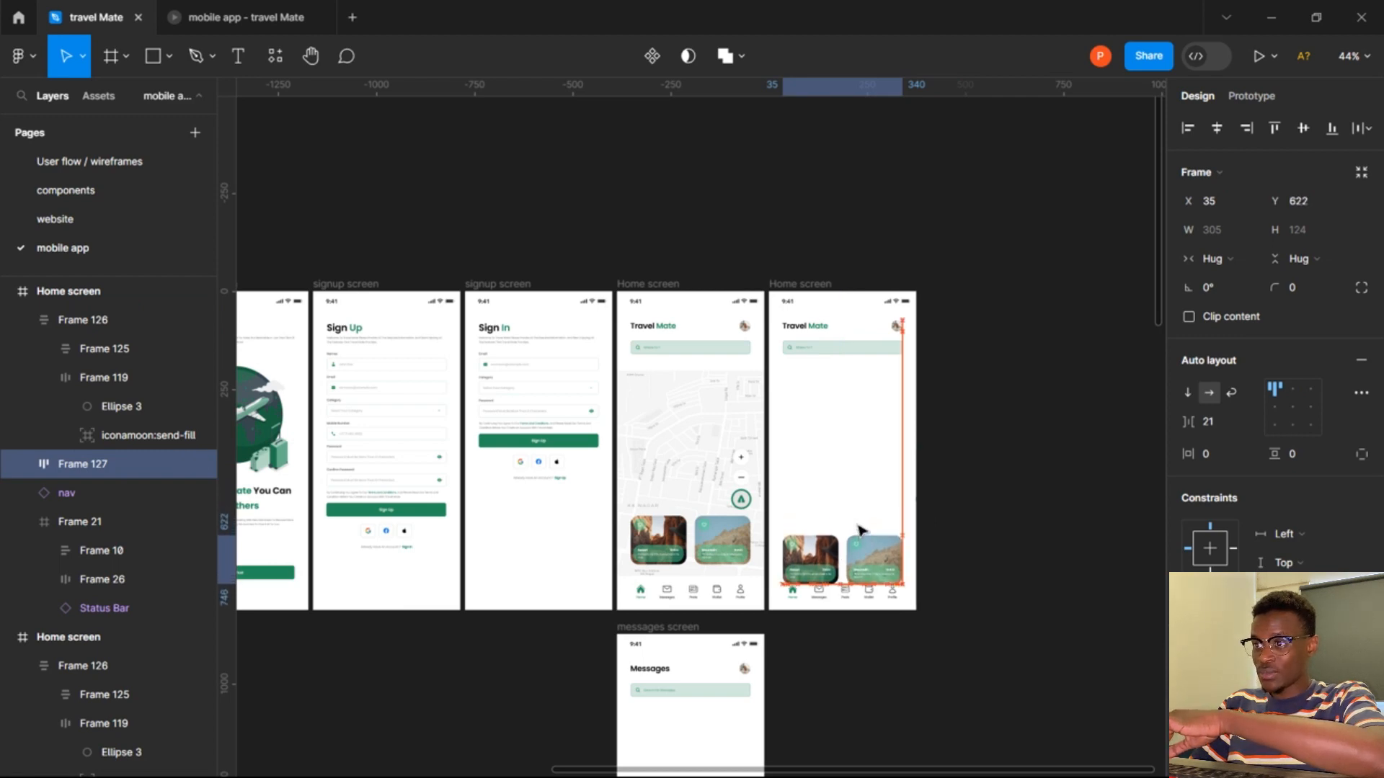
{"action": "key", "text": "Down"}
{"action": "key", "text": "Down"}
{"action": "key", "text": "Down"}
{"action": "key", "text": "Down"}
{"action": "key", "text": "Down"}
{"action": "key", "text": "Down"}
{"action": "key", "text": "Down"}
{"action": "key", "text": "Down"}
{"action": "key", "text": "Down"}
{"action": "key", "text": "Down"}
{"action": "key", "text": "Down"}
{"action": "key", "text": "Down"}
{"action": "key", "text": "Down"}
{"action": "key", "text": "Down"}
{"action": "key", "text": "Down"}
{"action": "key", "text": "Down"}
{"action": "key", "text": "Down"}
{"action": "key", "text": "Down"}
{"action": "key", "text": "Down"}
{"action": "key", "text": "Down"}
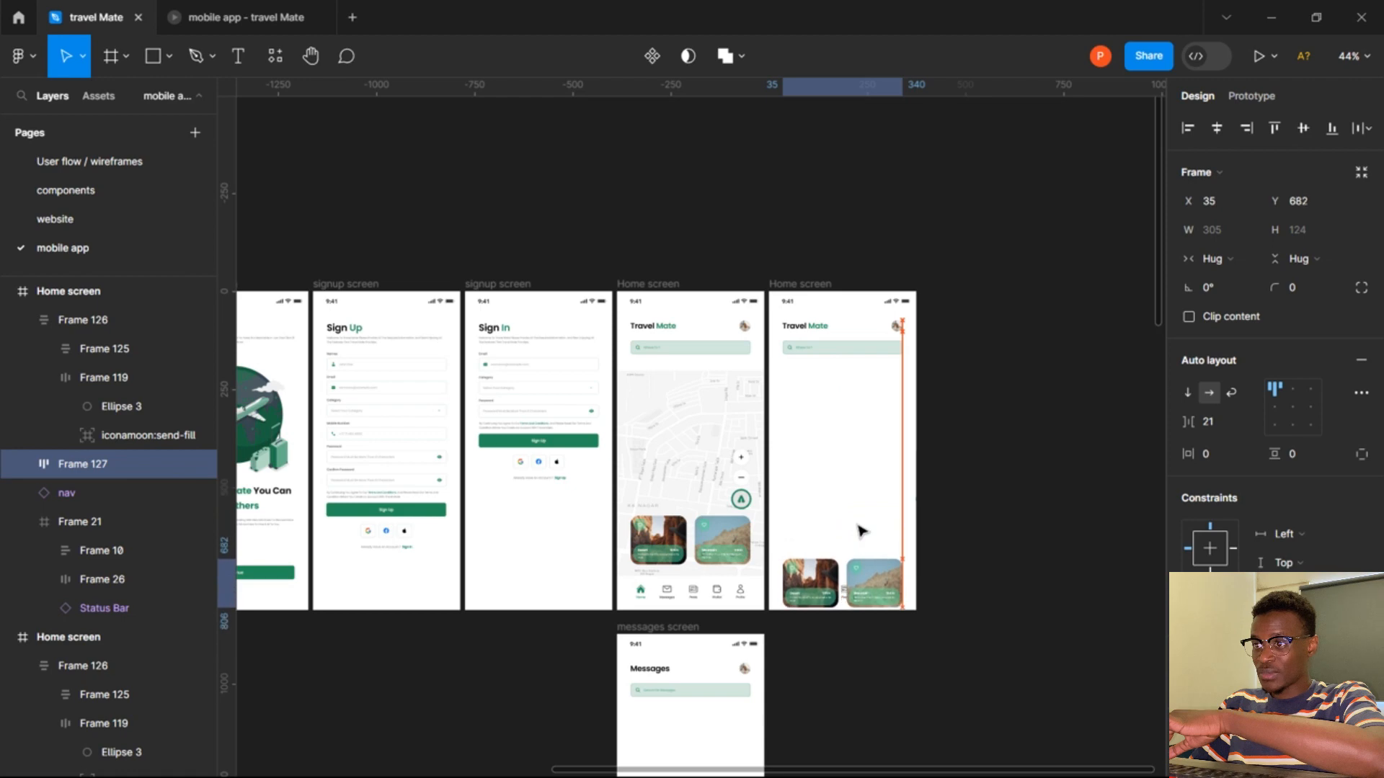
{"action": "right_click", "coordinate": [845, 566]}
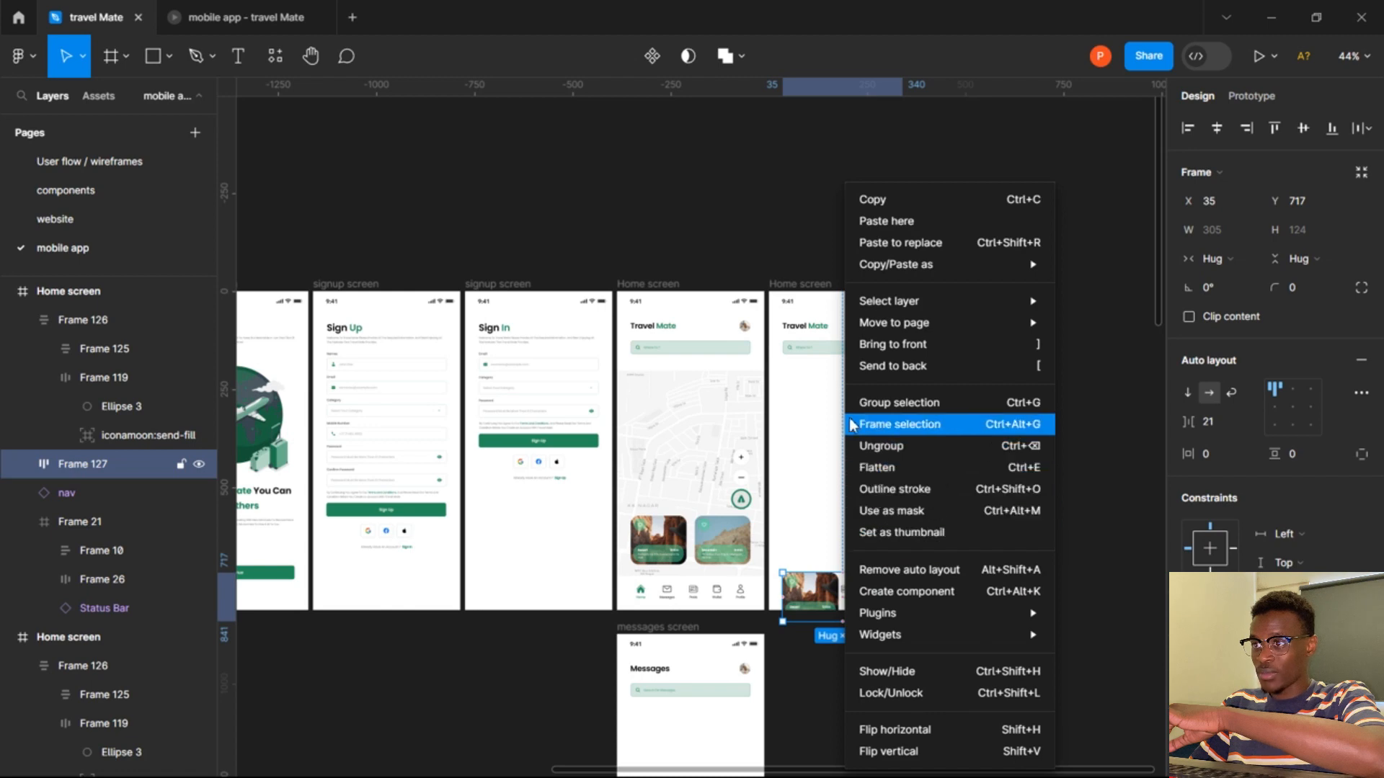
{"action": "left_click", "coordinate": [890, 367]}
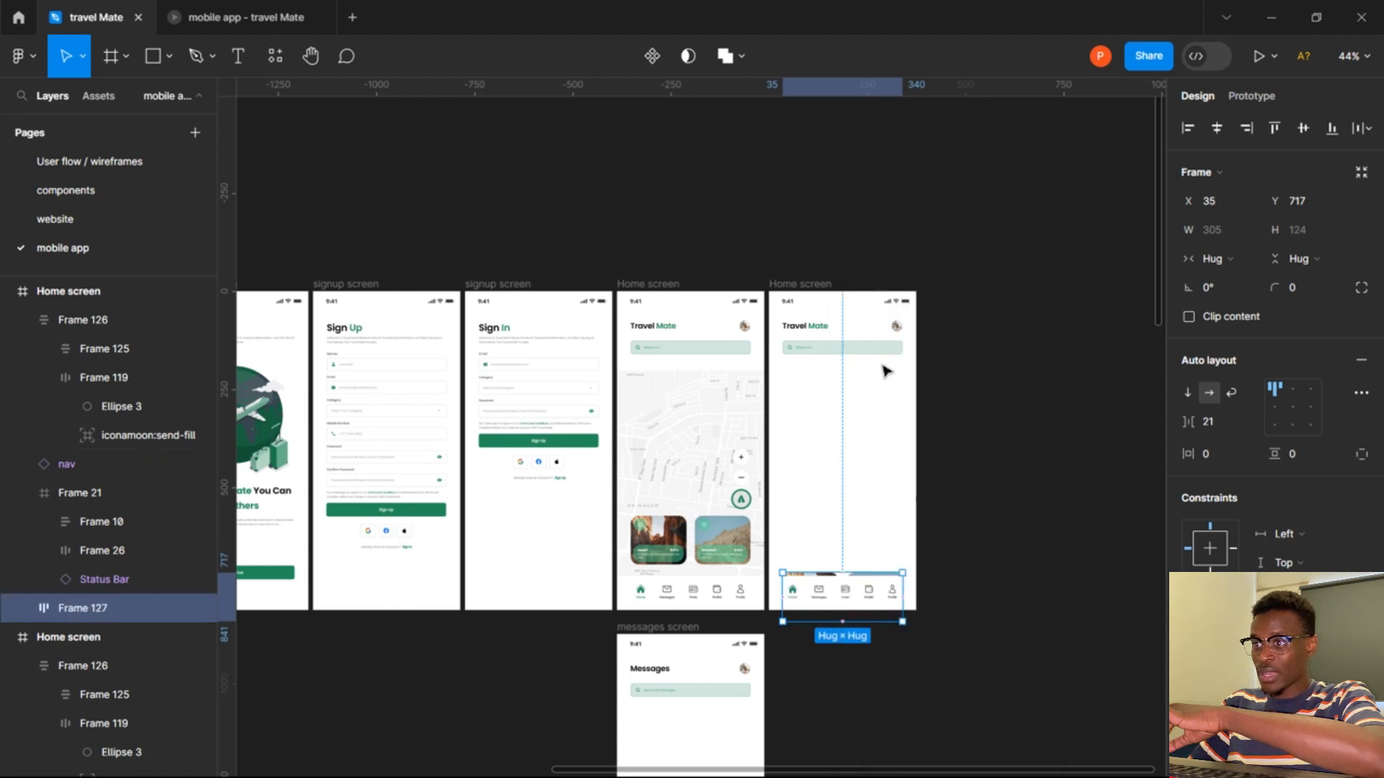
{"action": "right_click", "coordinate": [726, 534]}
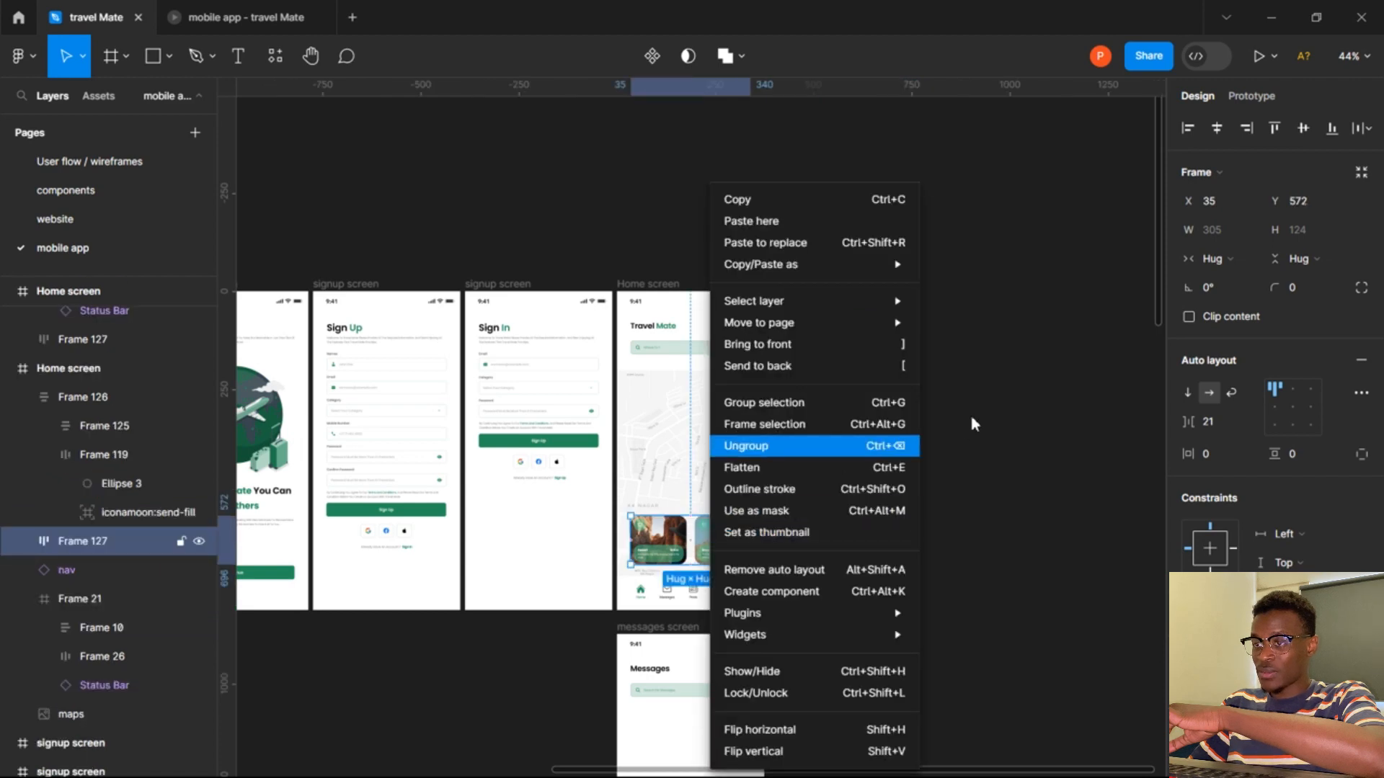
{"action": "left_click", "coordinate": [1005, 405]}
{"action": "key", "text": "Down"}
{"action": "key", "text": "Down"}
{"action": "key", "text": "Down"}
{"action": "key", "text": "Down"}
{"action": "key", "text": "Down"}
{"action": "key", "text": "Down"}
{"action": "key", "text": "Down"}
{"action": "key", "text": "Down"}
{"action": "key", "text": "Down"}
{"action": "key", "text": "Down"}
{"action": "key", "text": "Down"}
{"action": "key", "text": "Down"}
{"action": "key", "text": "Down"}
{"action": "key", "text": "Down"}
{"action": "key", "text": "Down"}
{"action": "key", "text": "Down"}
{"action": "key", "text": "Down"}
{"action": "key", "text": "Down"}
{"action": "key", "text": "Down"}
{"action": "key", "text": "Down"}
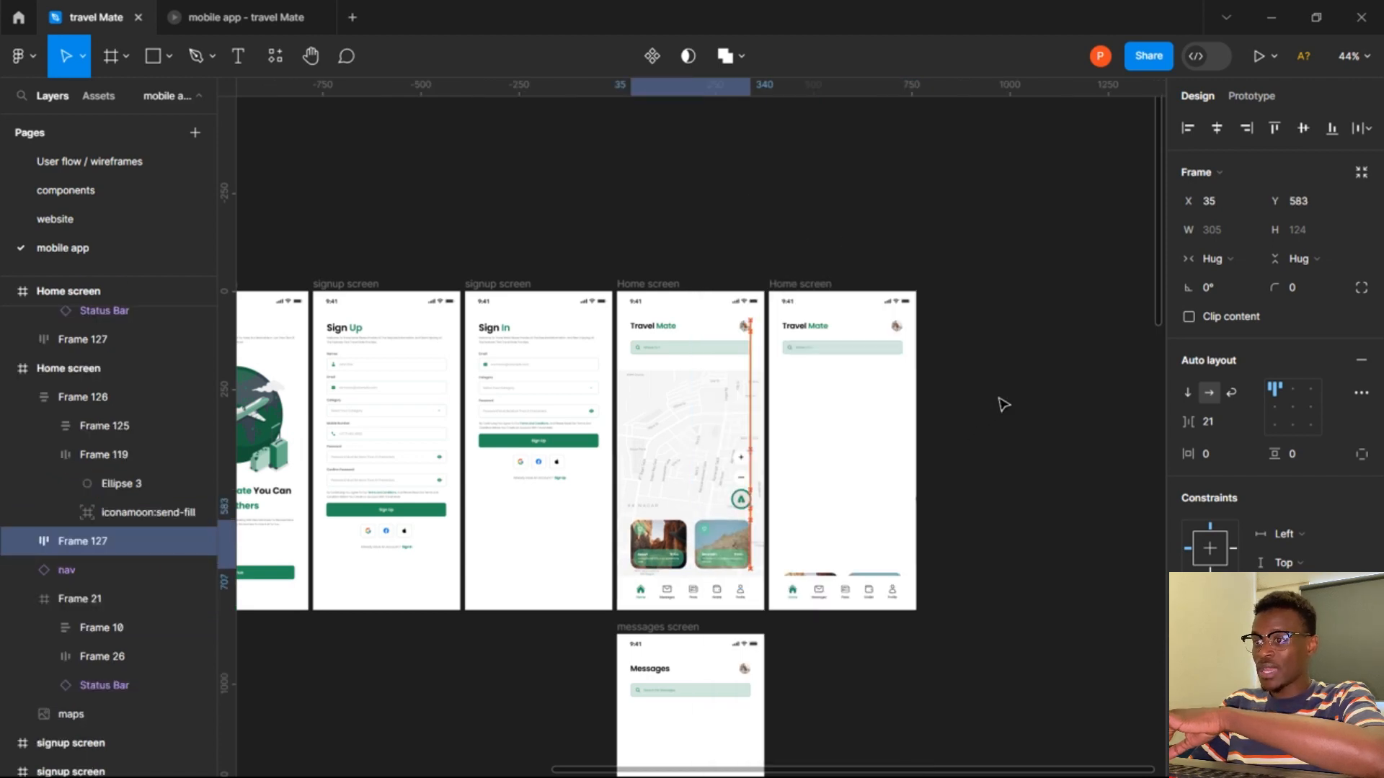
{"action": "key", "text": "shift+Up"}
{"action": "key", "text": "shift+Up"}
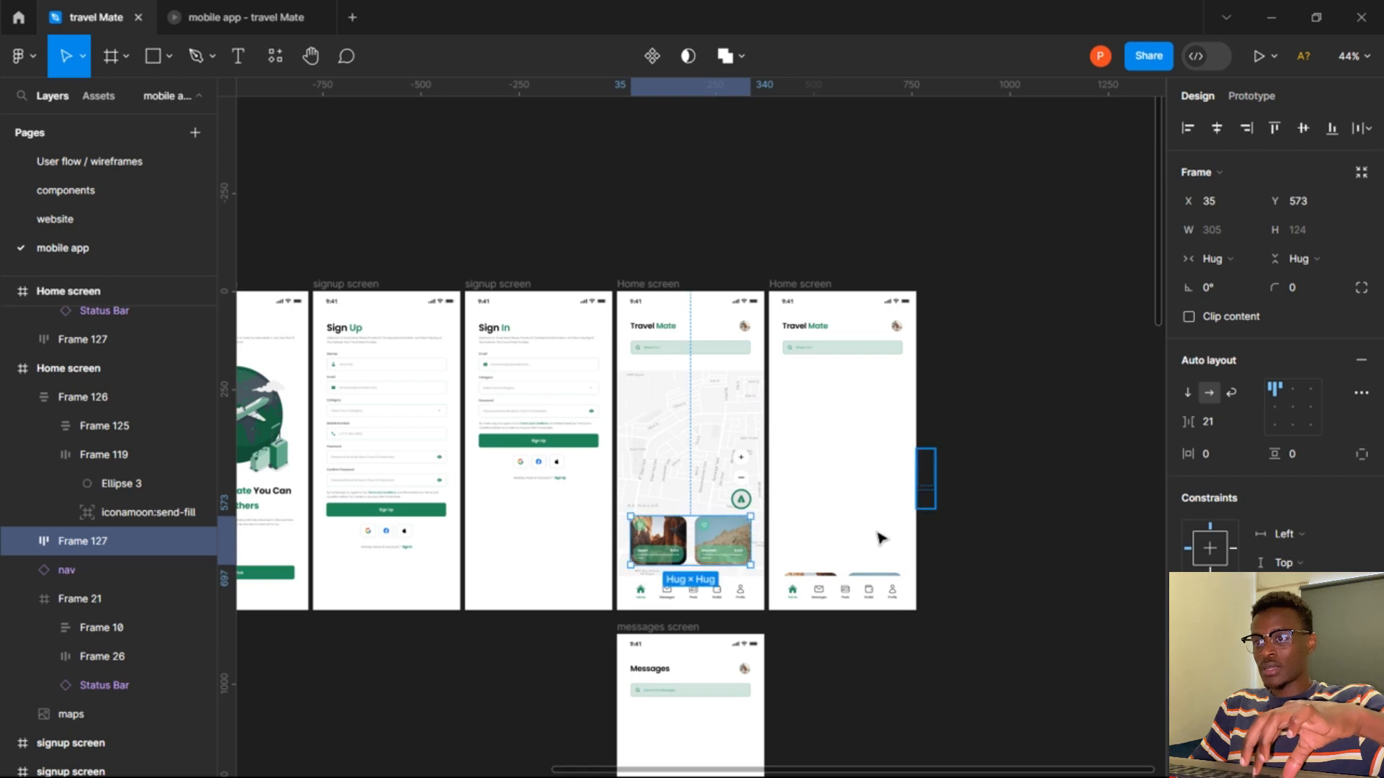
Move the copied Home screen's card row down to Y 813, past the screen's lower edge.
{"action": "left_click", "coordinate": [858, 576]}
{"action": "key", "text": "Down"}
{"action": "key", "text": "Down"}
{"action": "key", "text": "Down"}
{"action": "key", "text": "Down"}
{"action": "key", "text": "Down"}
{"action": "key", "text": "Down"}
{"action": "key", "text": "Down"}
{"action": "key", "text": "Down"}
{"action": "key", "text": "Down"}
{"action": "key", "text": "Down"}
{"action": "key", "text": "Down"}
{"action": "key", "text": "Down"}
{"action": "key", "text": "Down"}
{"action": "key", "text": "Down"}
{"action": "key", "text": "Down"}
{"action": "key", "text": "Down"}
{"action": "key", "text": "Down"}
{"action": "key", "text": "Down"}
{"action": "key", "text": "Down"}
{"action": "key", "text": "Down"}
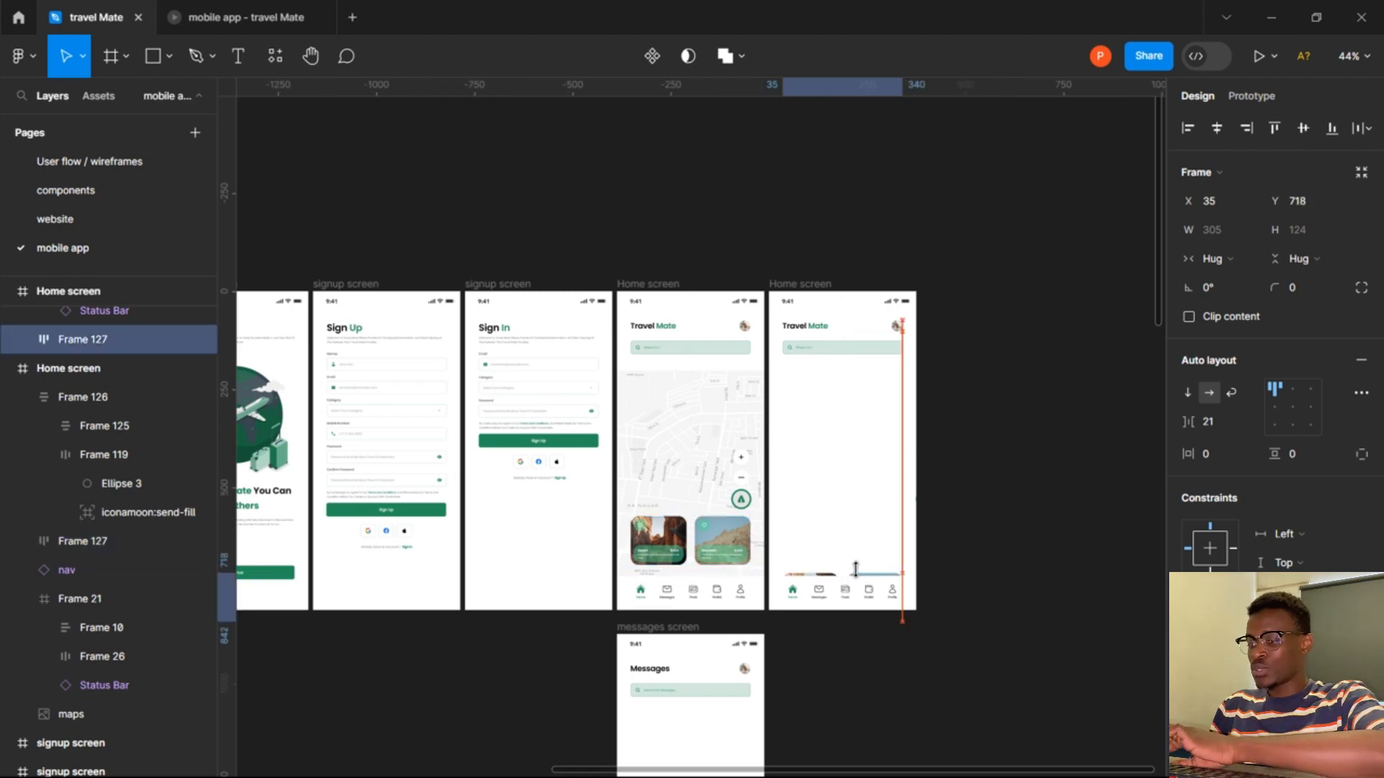
{"action": "key", "text": "Down"}
{"action": "key", "text": "Down"}
{"action": "key", "text": "Down"}
{"action": "key", "text": "Down"}
{"action": "key", "text": "Down"}
{"action": "key", "text": "Down"}
{"action": "key", "text": "Down"}
{"action": "key", "text": "Down"}
{"action": "key", "text": "Down"}
{"action": "key", "text": "Down"}
{"action": "key", "text": "Down"}
{"action": "key", "text": "Down"}
{"action": "key", "text": "Down"}
{"action": "key", "text": "Down"}
{"action": "key", "text": "Down"}
{"action": "key", "text": "Down"}
{"action": "key", "text": "Down"}
{"action": "key", "text": "Down"}
{"action": "key", "text": "Down"}
{"action": "key", "text": "Down"}
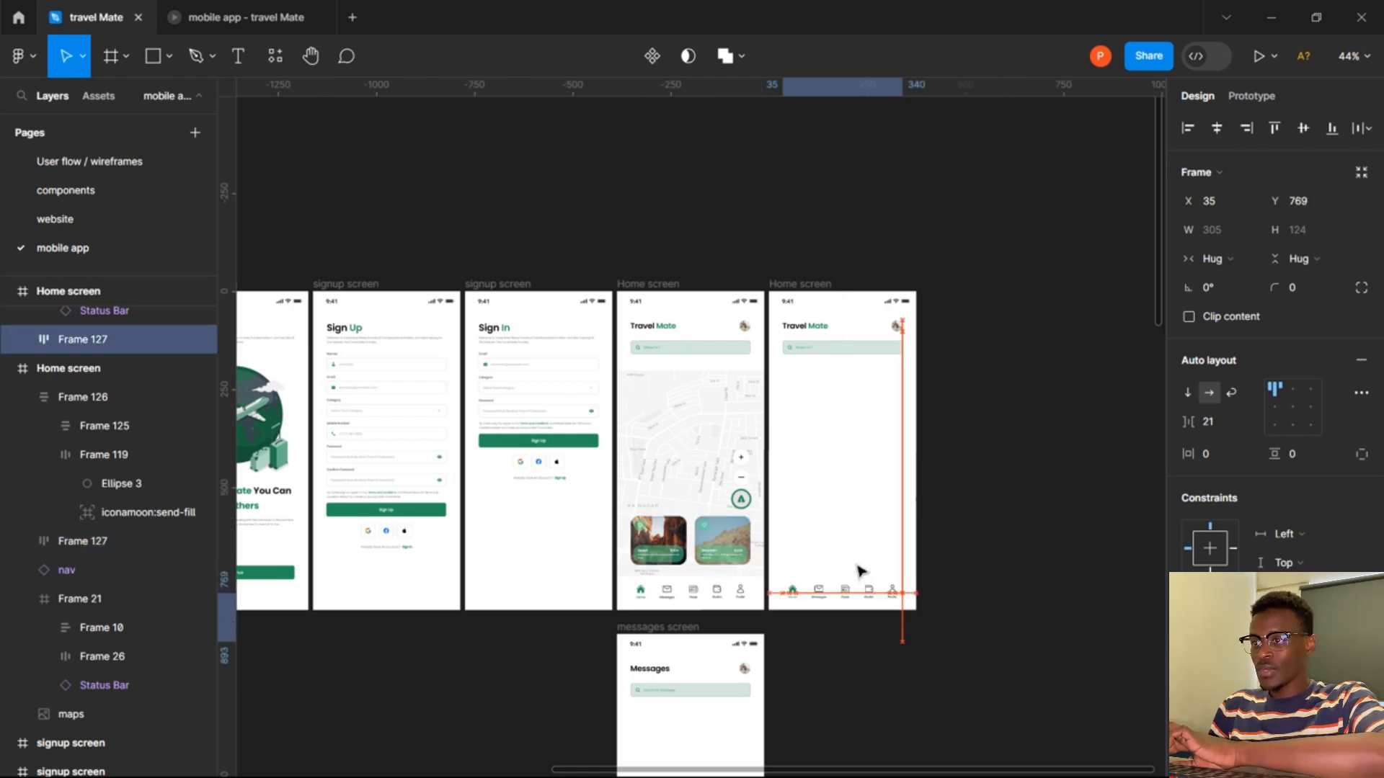
{"action": "key", "text": "Down"}
{"action": "key", "text": "Down"}
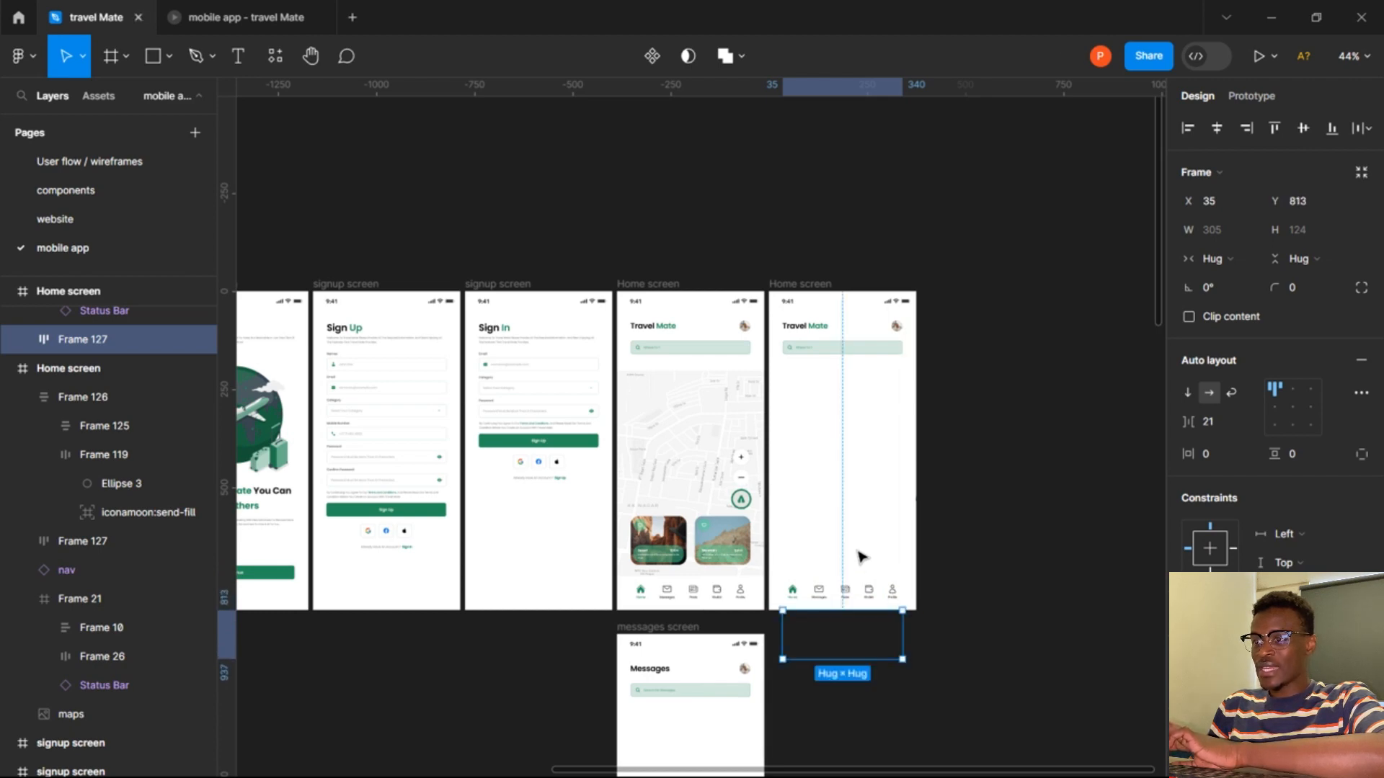
Extend the copied Home screen's header frame downward to a height of 725, reaching the navigation bar.
{"action": "left_click", "coordinate": [866, 321]}
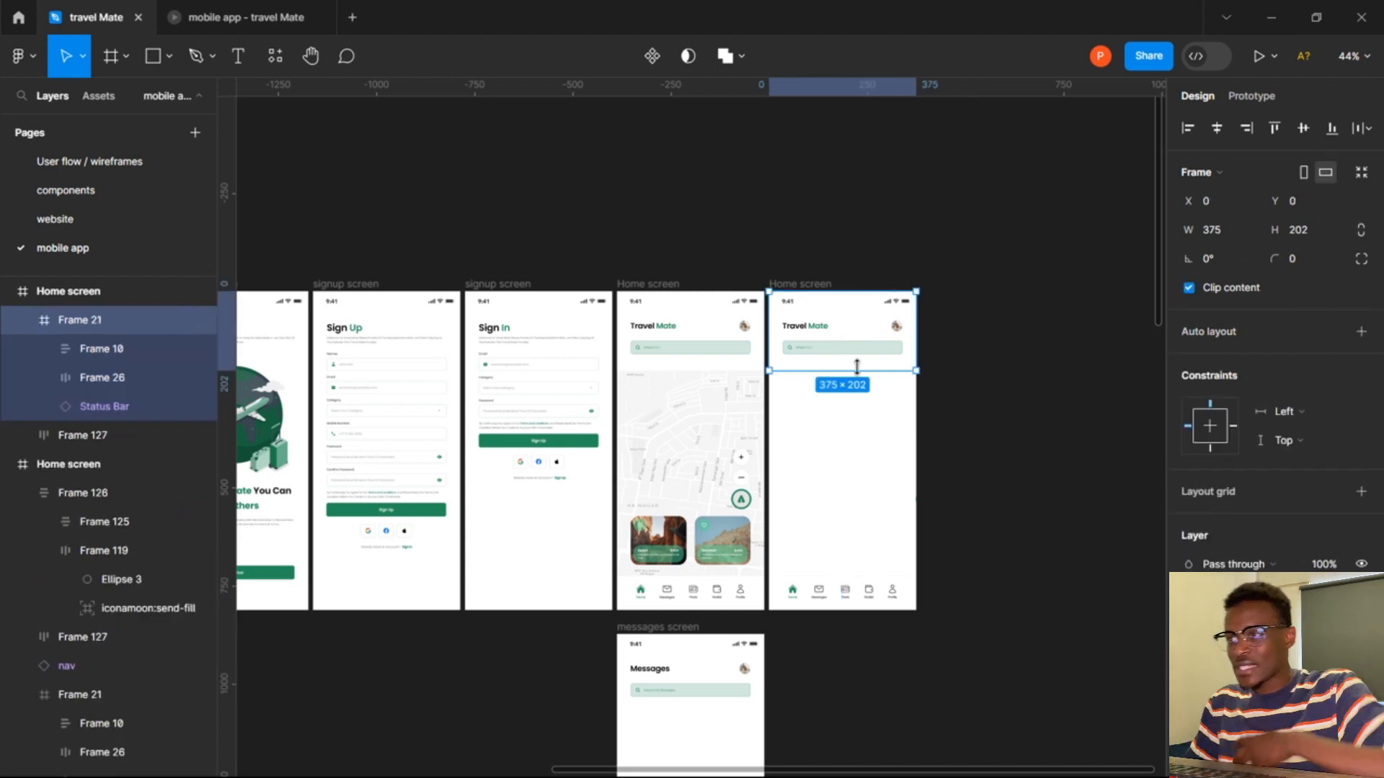
{"action": "key", "text": "shift+0"}
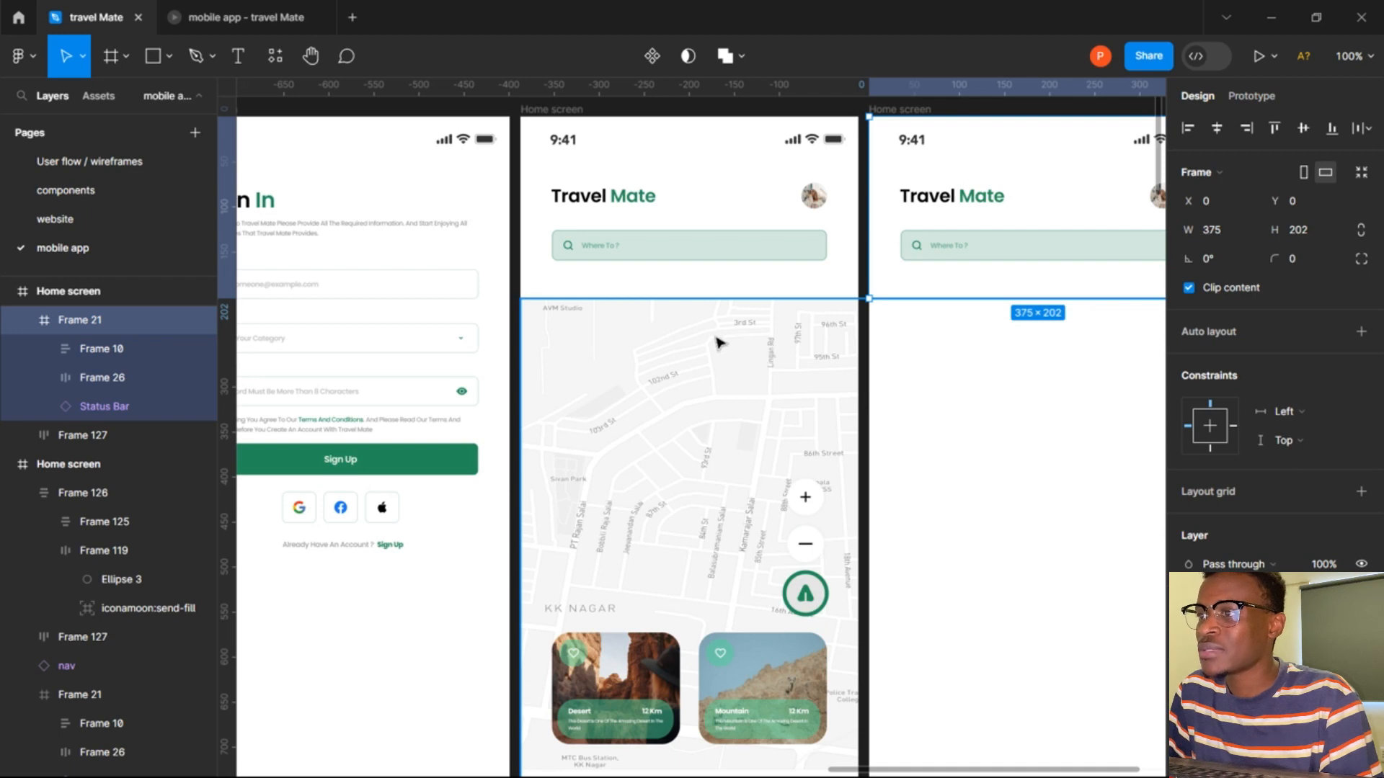
{"action": "left_click_drag", "start_coordinate": [711, 343], "coordinate": [452, 320]}
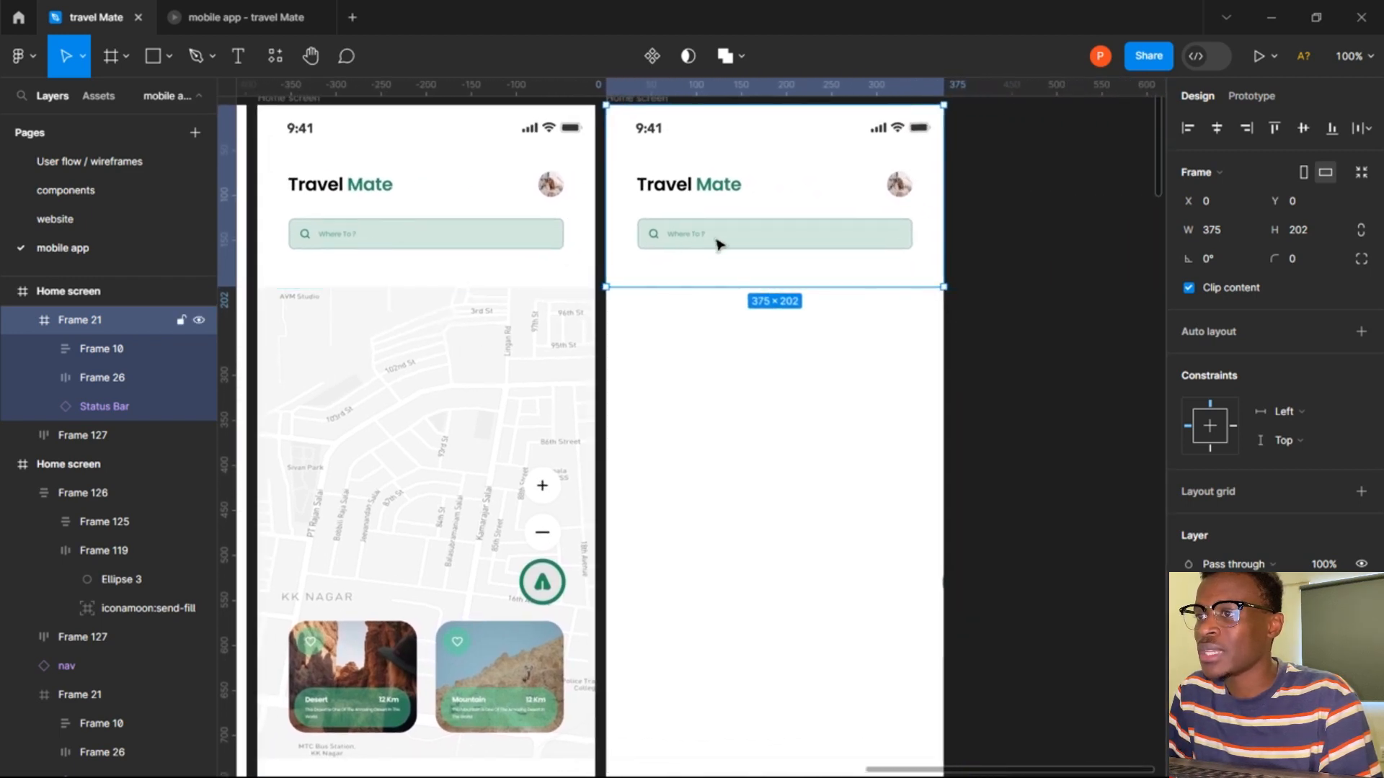
{"action": "left_click", "coordinate": [989, 266]}
{"action": "left_click", "coordinate": [894, 286]}
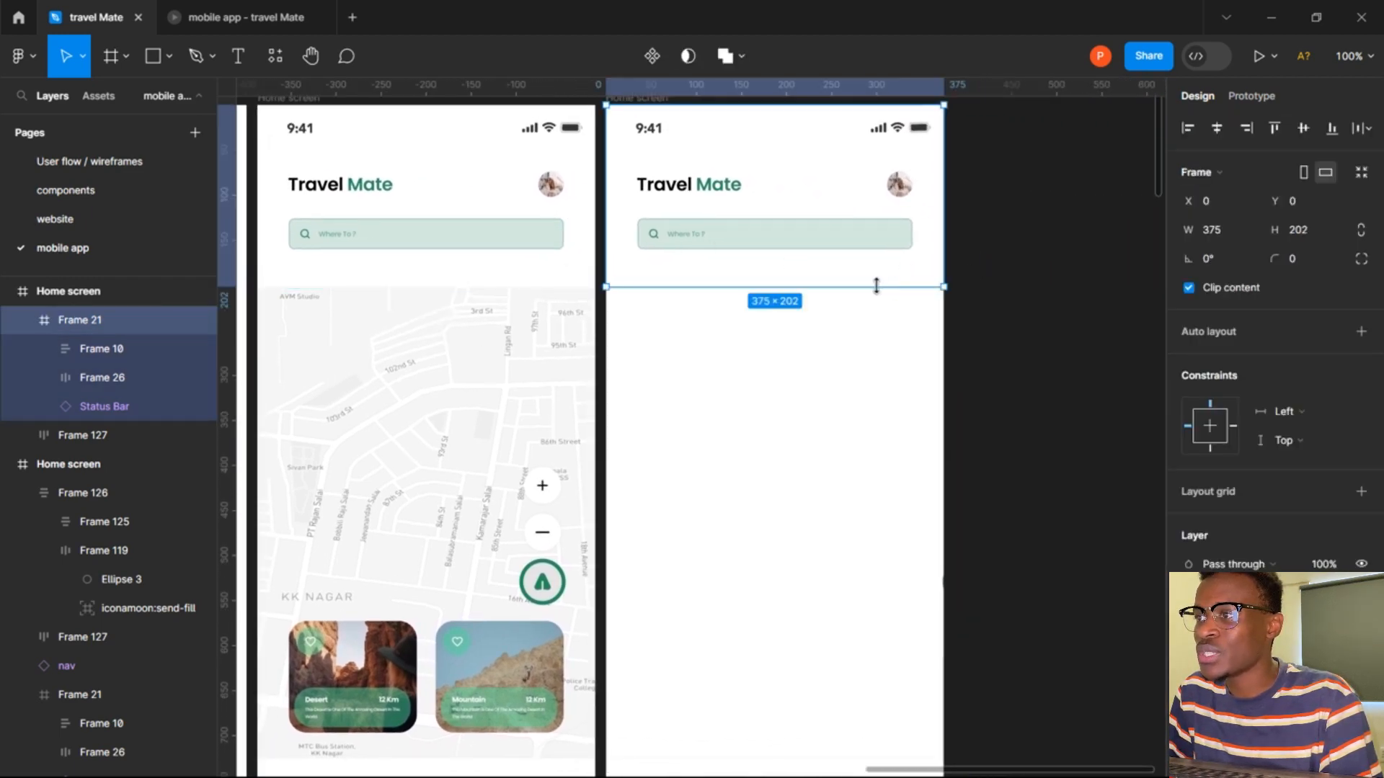
{"action": "left_click_drag", "start_coordinate": [876, 296], "coordinate": [843, 755]}
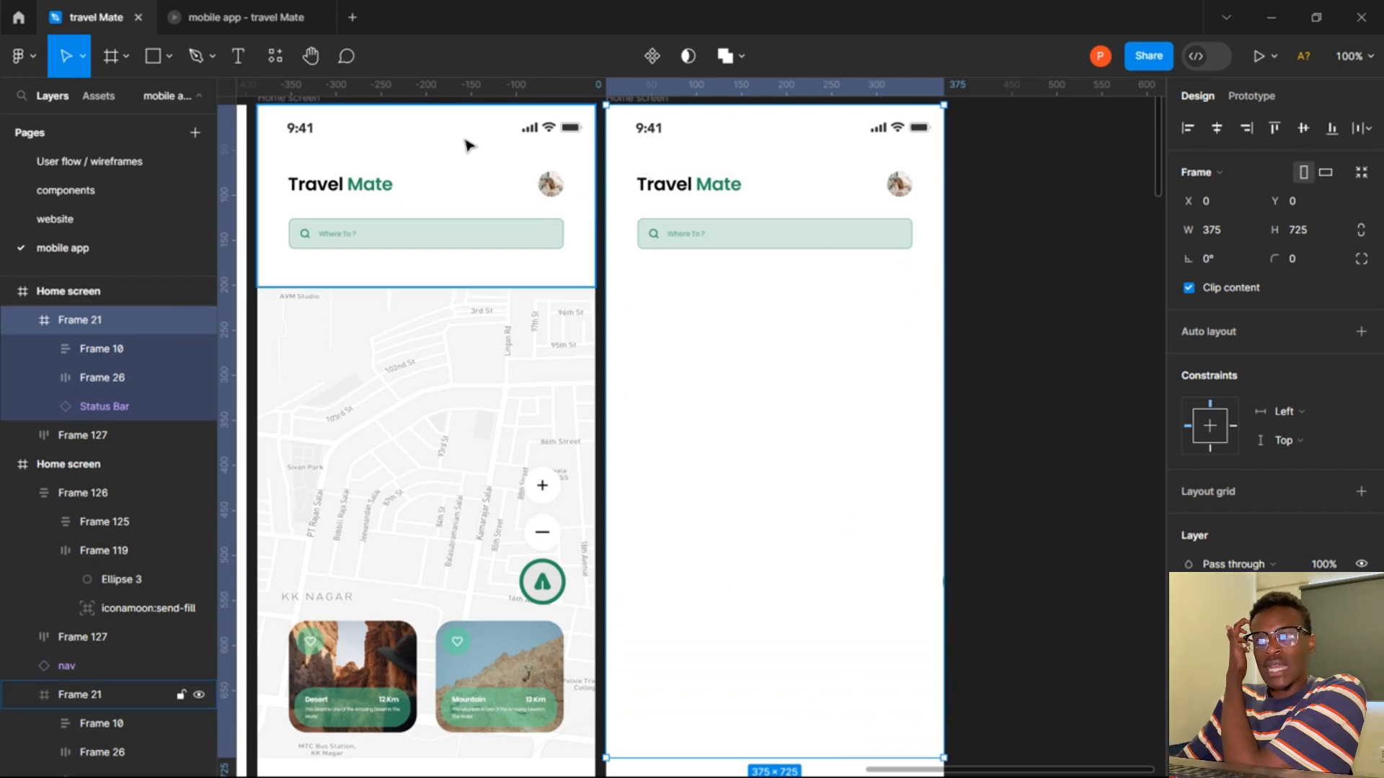
Link the original Home screen's search bar to the copied Home screen with an on-click Smart animate transition.
{"action": "left_click", "coordinate": [514, 243]}
{"action": "double_click", "coordinate": [514, 243]}
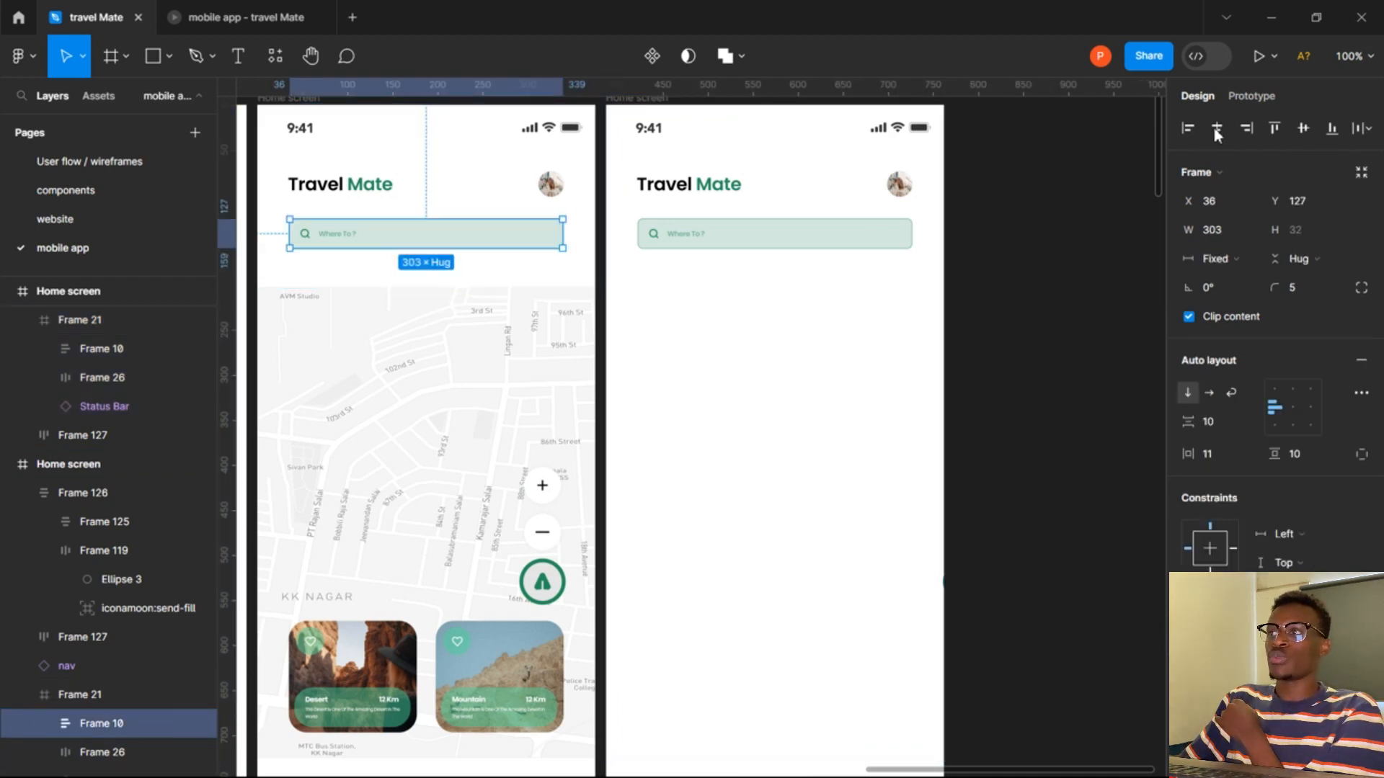
{"action": "left_click", "coordinate": [1251, 96]}
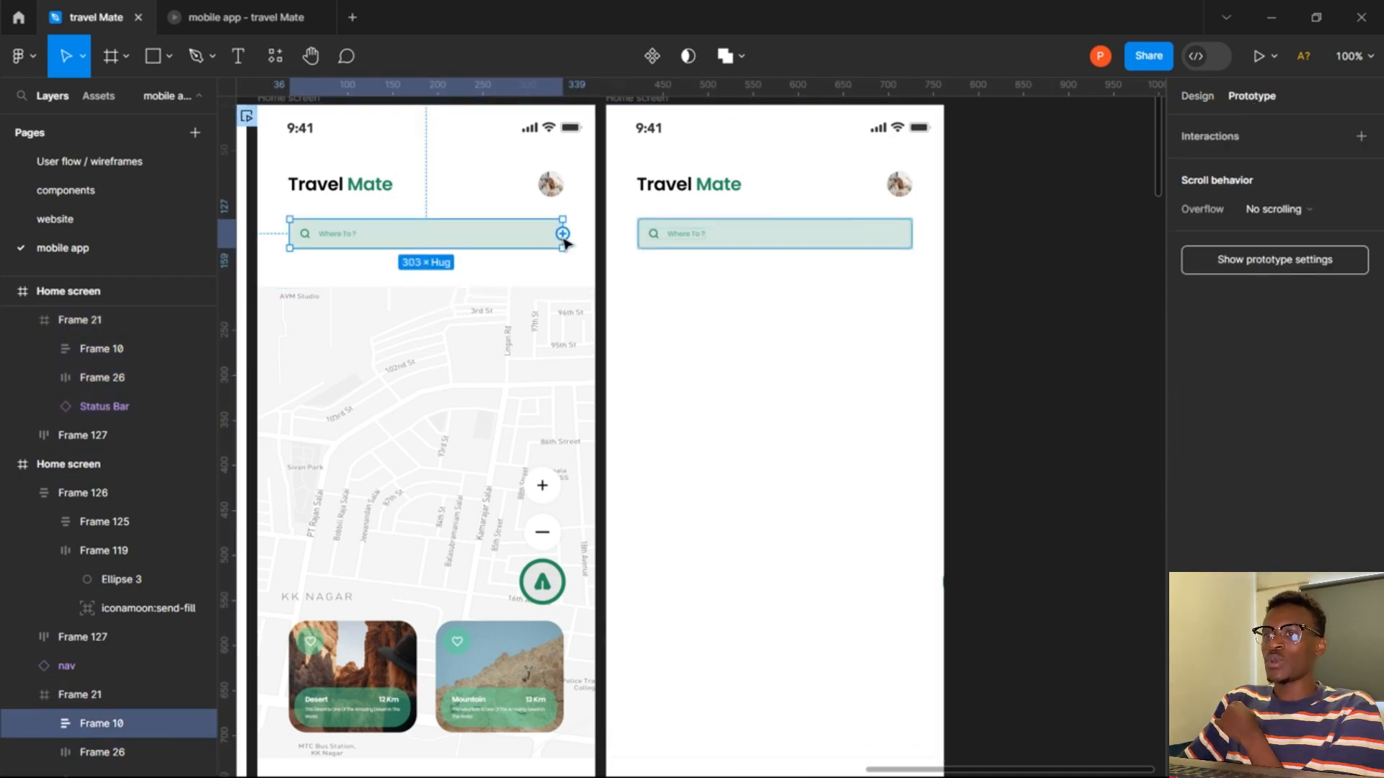
{"action": "left_click_drag", "start_coordinate": [562, 233], "coordinate": [665, 243]}
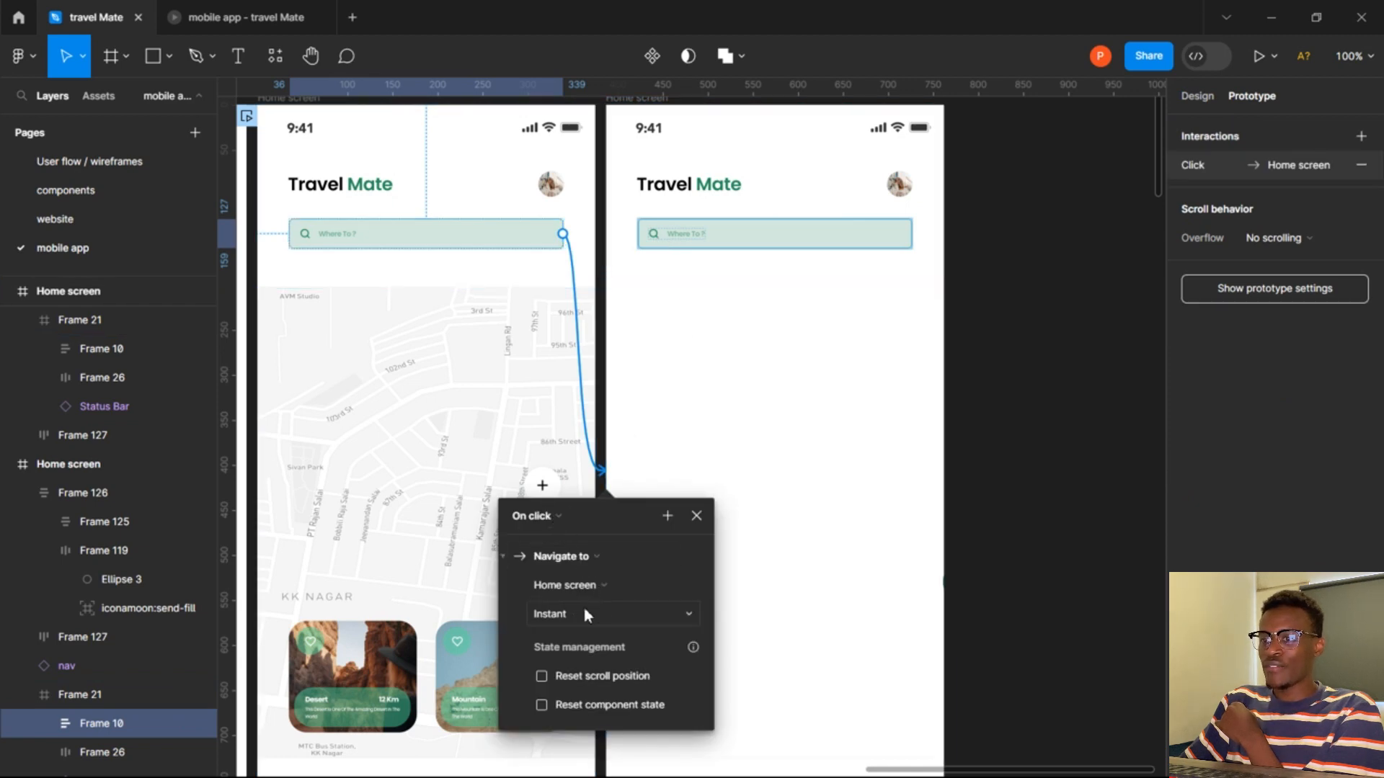
{"action": "left_click", "coordinate": [584, 614]}
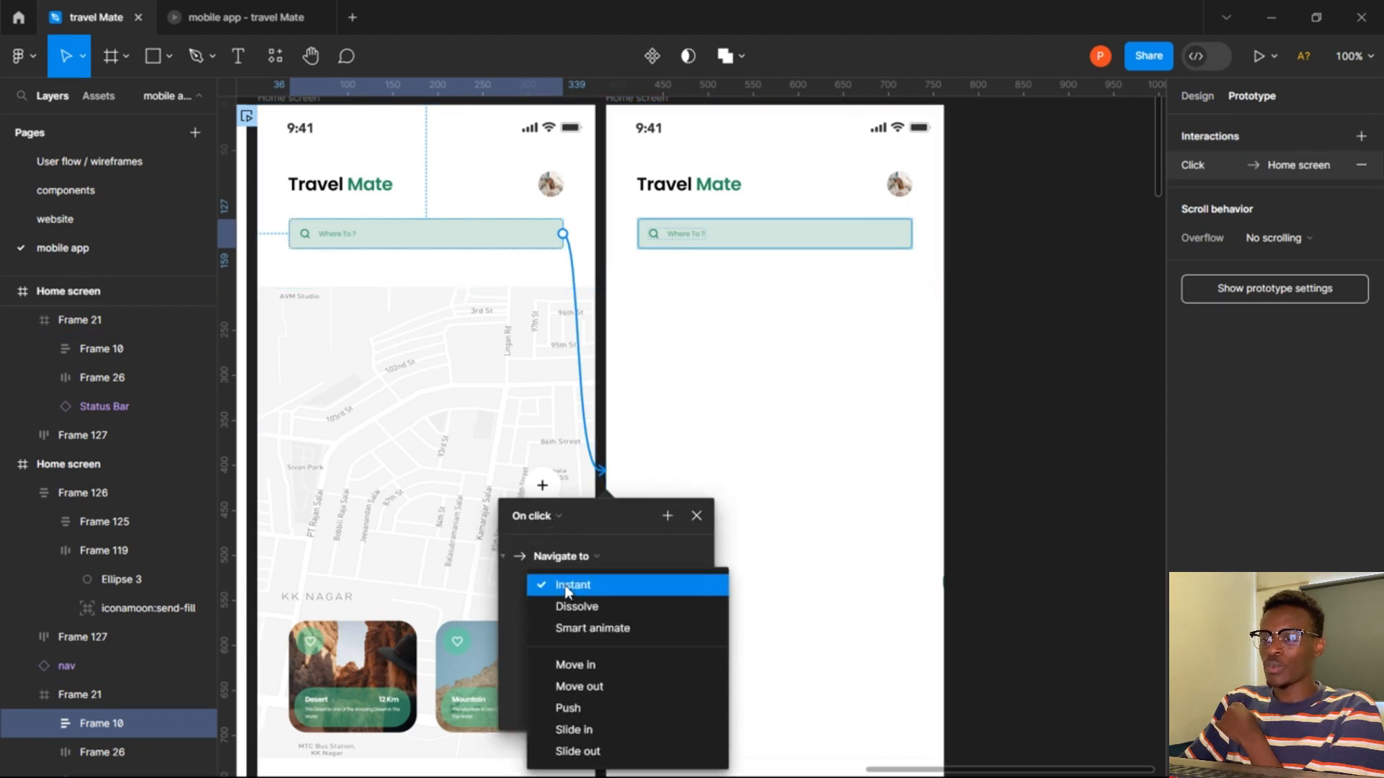
{"action": "left_click", "coordinate": [516, 583]}
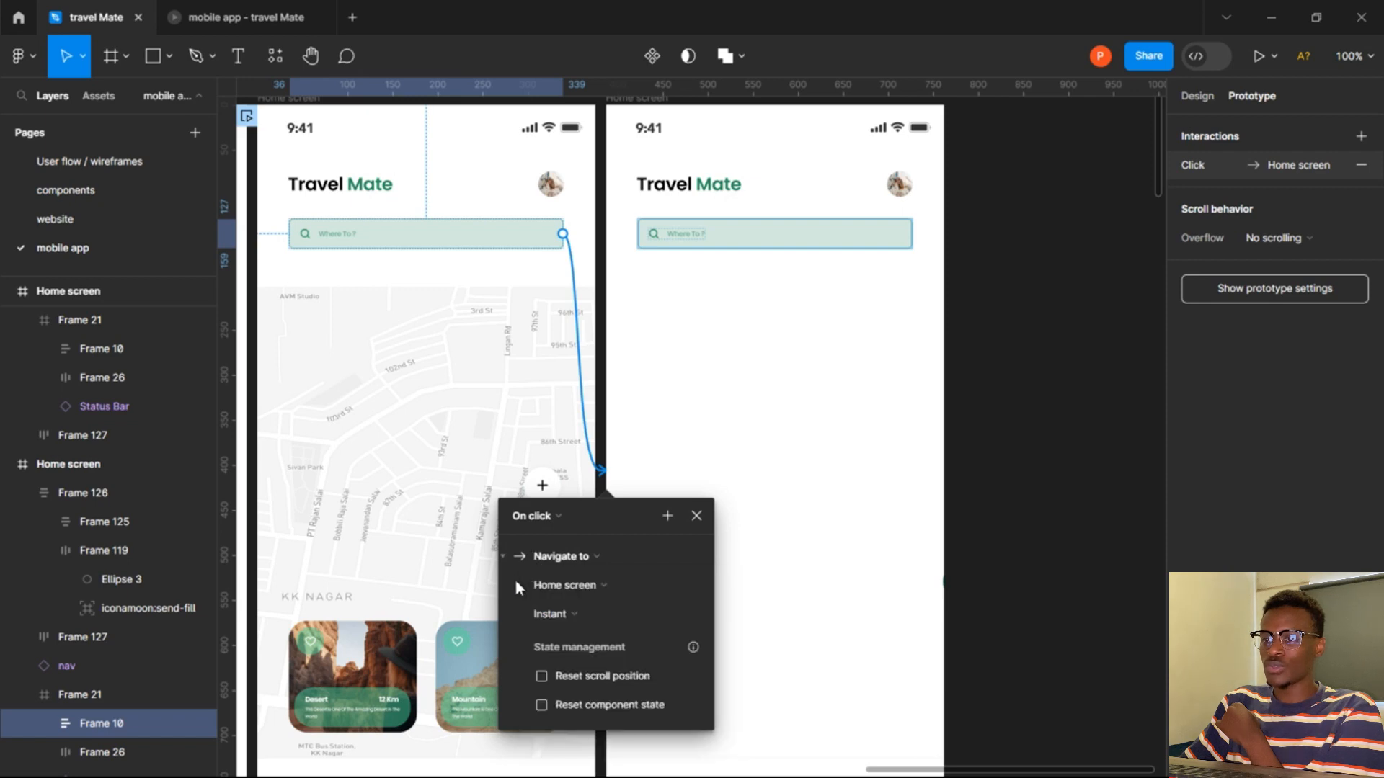
{"action": "left_click", "coordinate": [574, 612]}
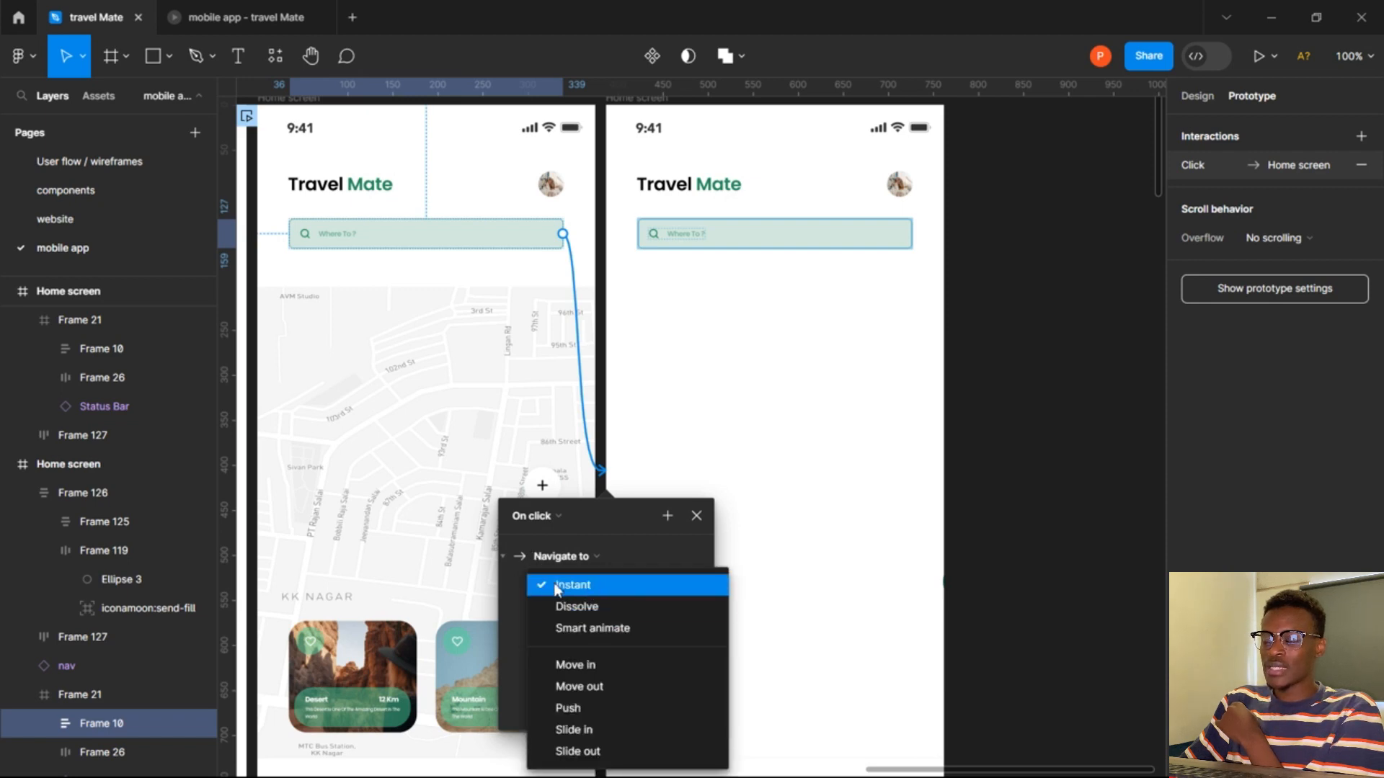
{"action": "left_click", "coordinate": [595, 627]}
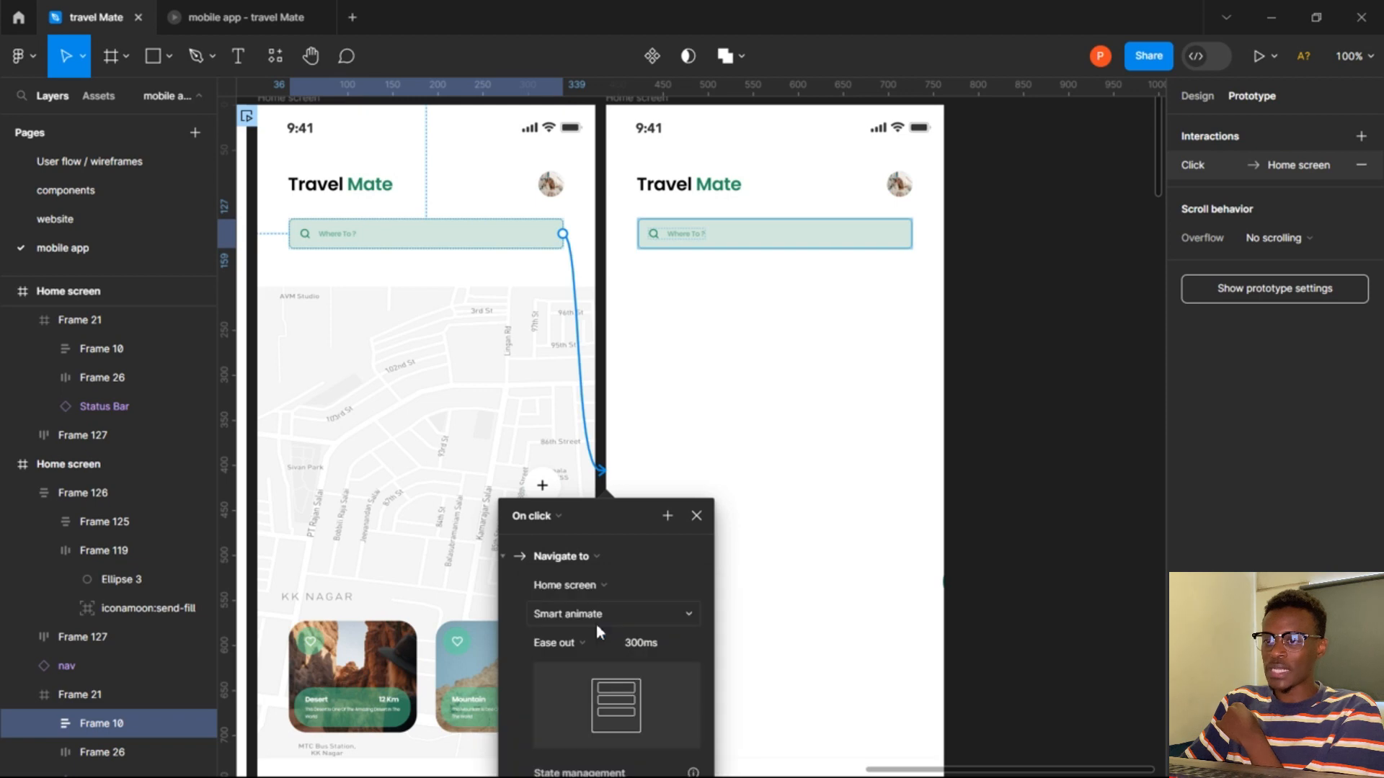
Set the search bar transition's easing to Ease in and out and edit its duration.
{"action": "scroll", "coordinate": [619, 621], "scroll_direction": "down", "scroll_amount": 1}
{"action": "scroll", "coordinate": [731, 628], "scroll_direction": "down", "scroll_amount": 3}
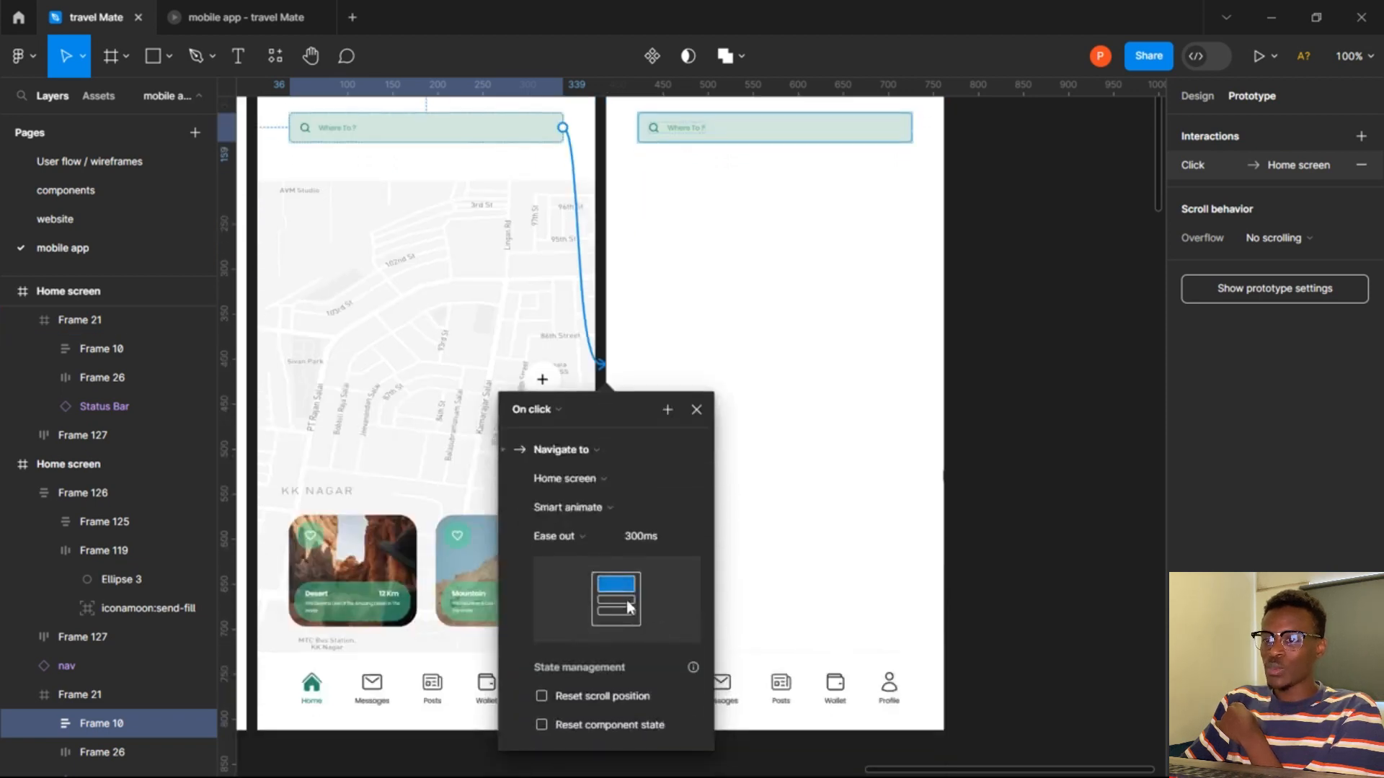
{"action": "left_click", "coordinate": [581, 535]}
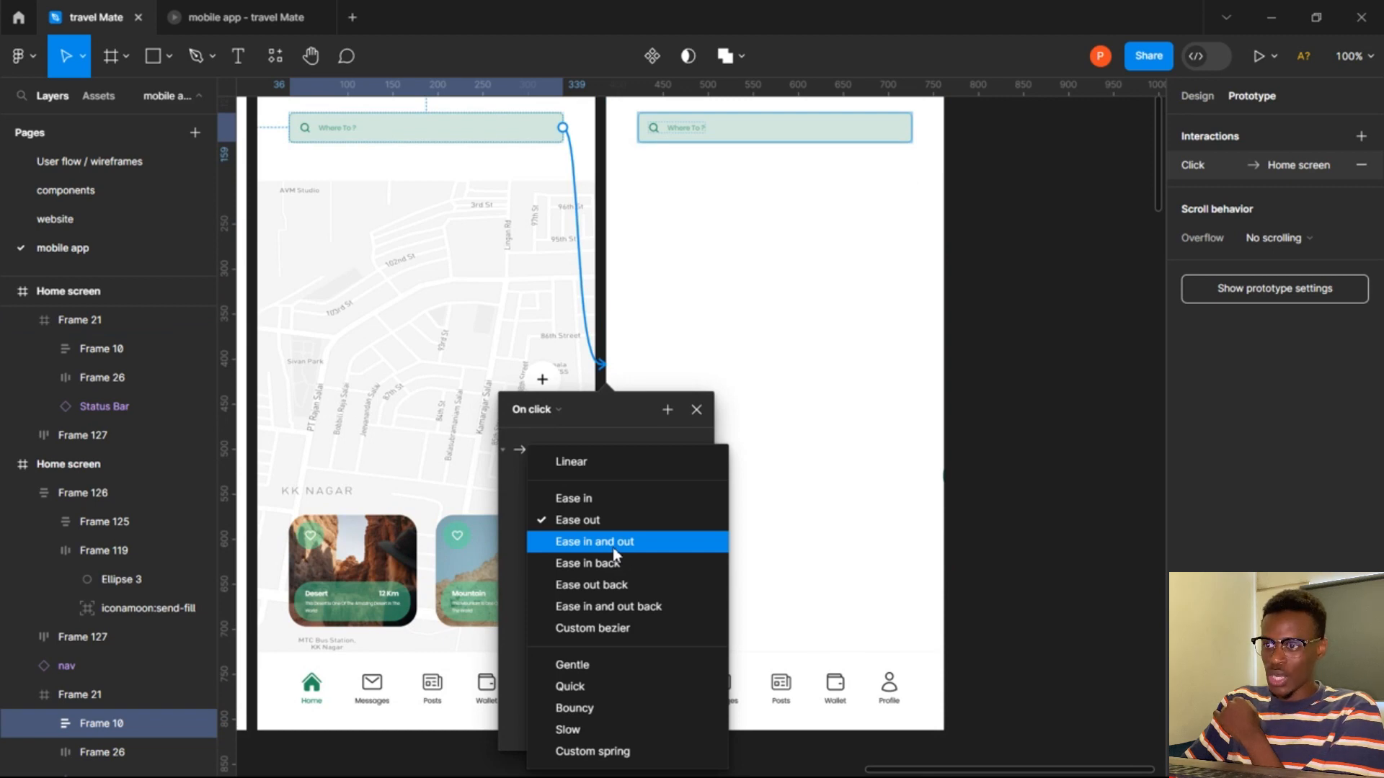
{"action": "left_click", "coordinate": [613, 554]}
{"action": "left_click", "coordinate": [562, 537]}
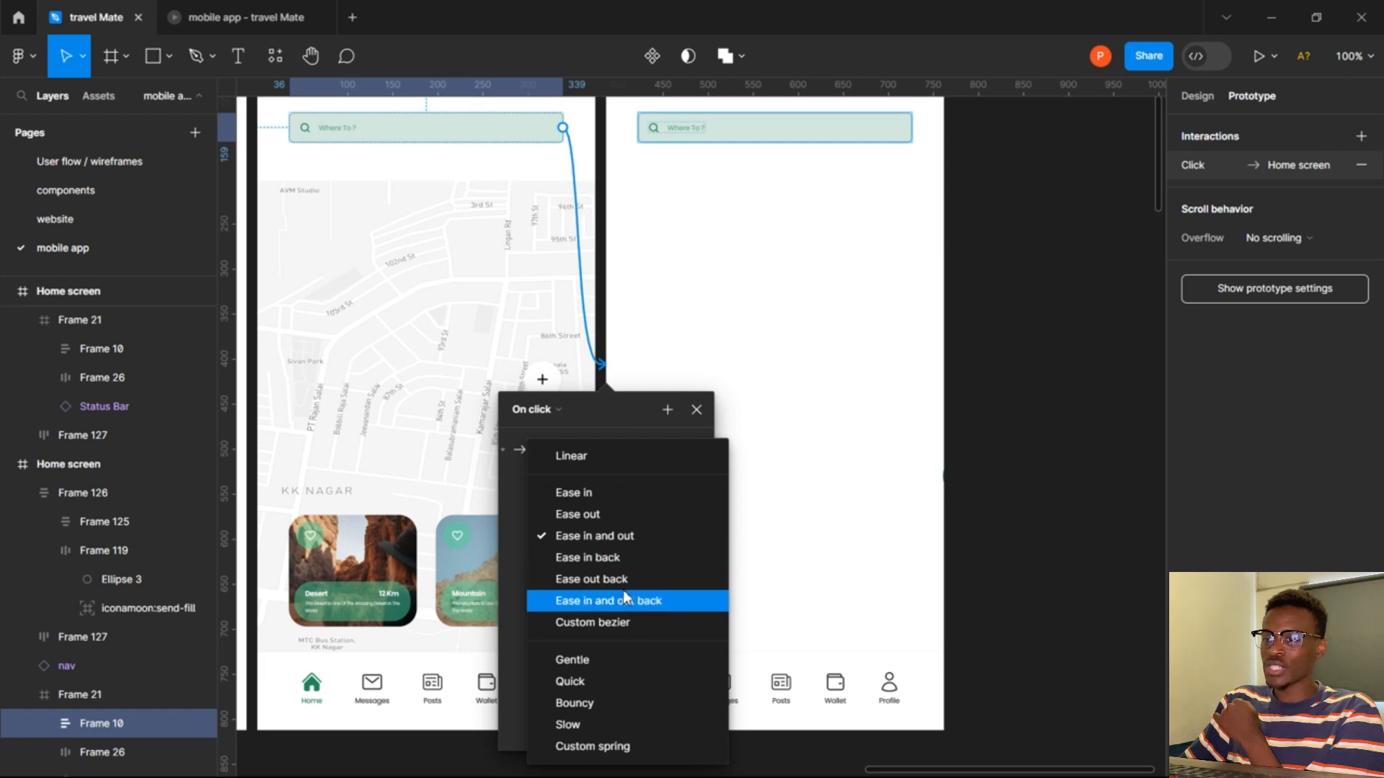
{"action": "left_click", "coordinate": [606, 535]}
{"action": "scroll", "coordinate": [659, 629], "scroll_direction": "down", "scroll_amount": 1}
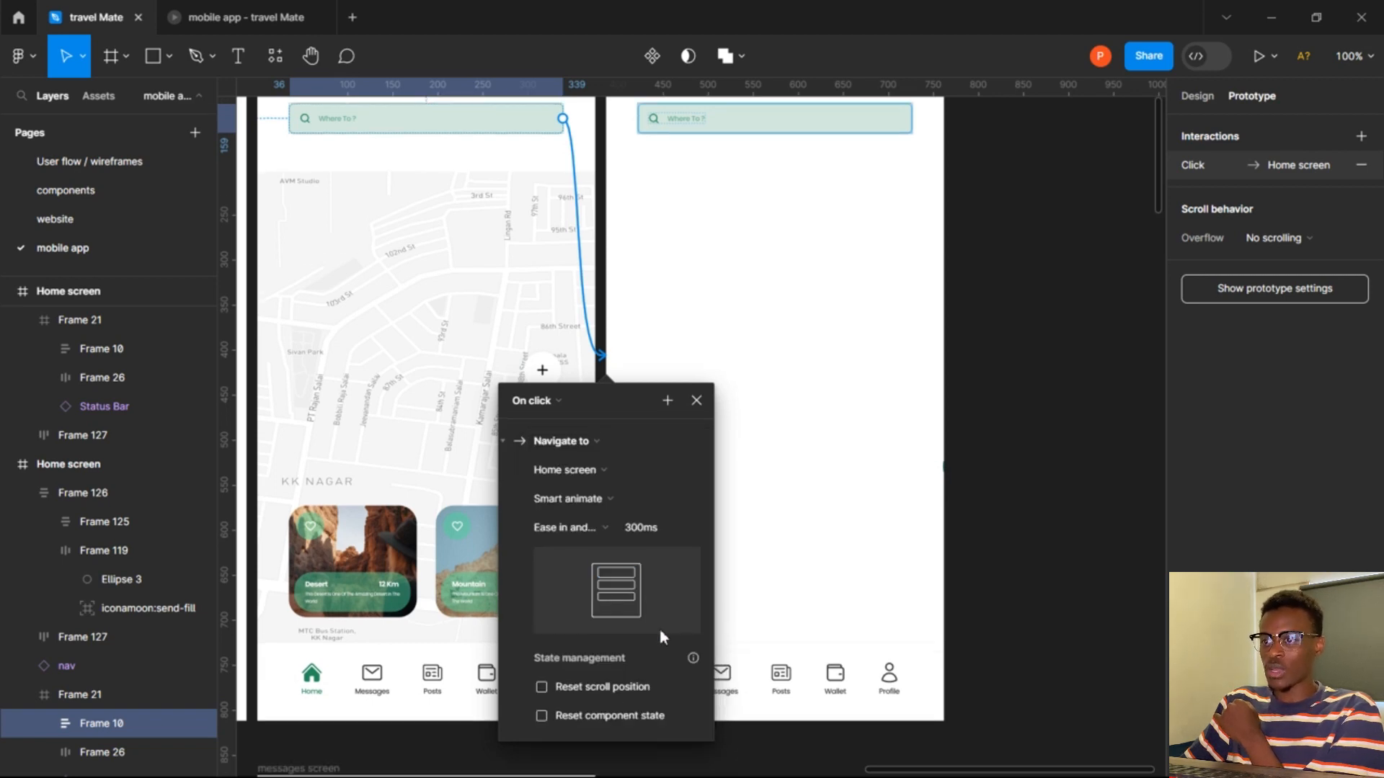
{"action": "left_click", "coordinate": [641, 525]}
{"action": "left_click", "coordinate": [634, 520]}
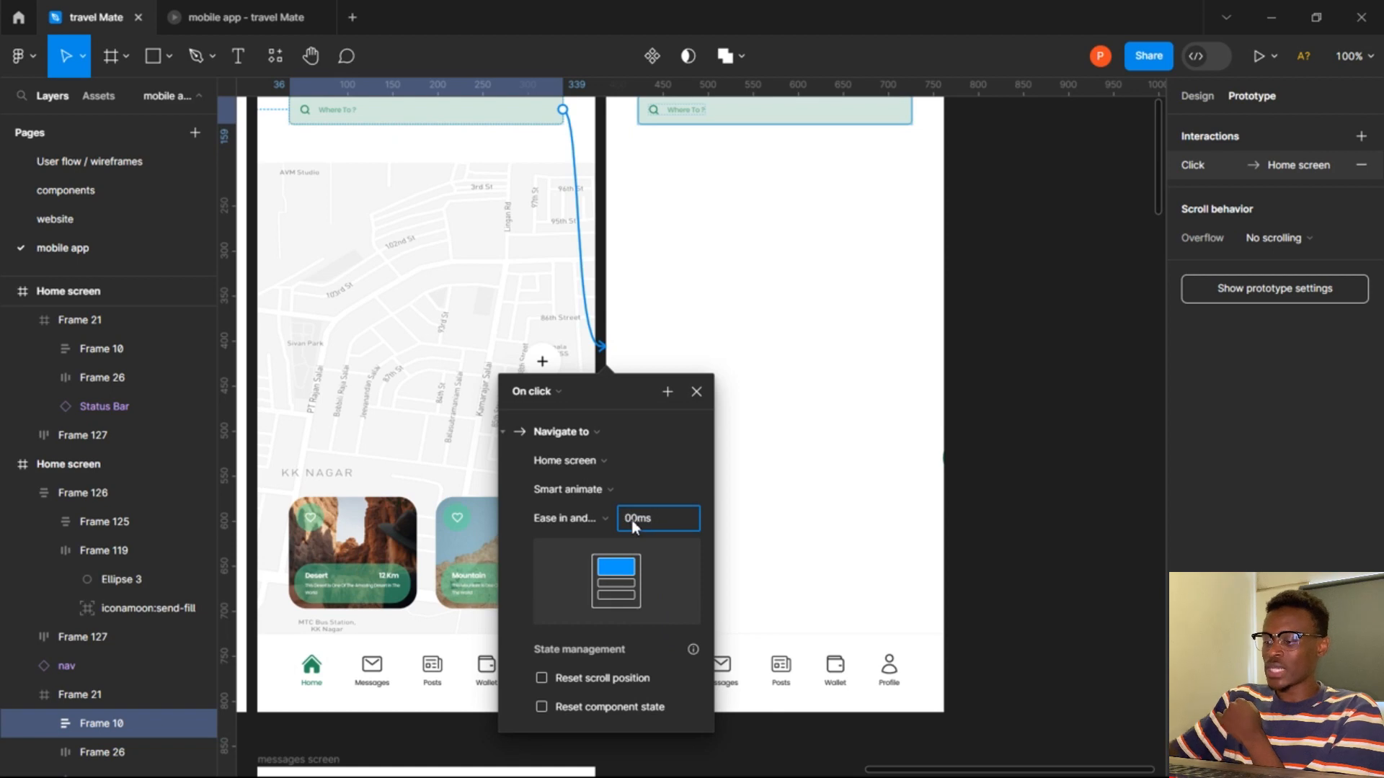
{"action": "left_click", "coordinate": [763, 451]}
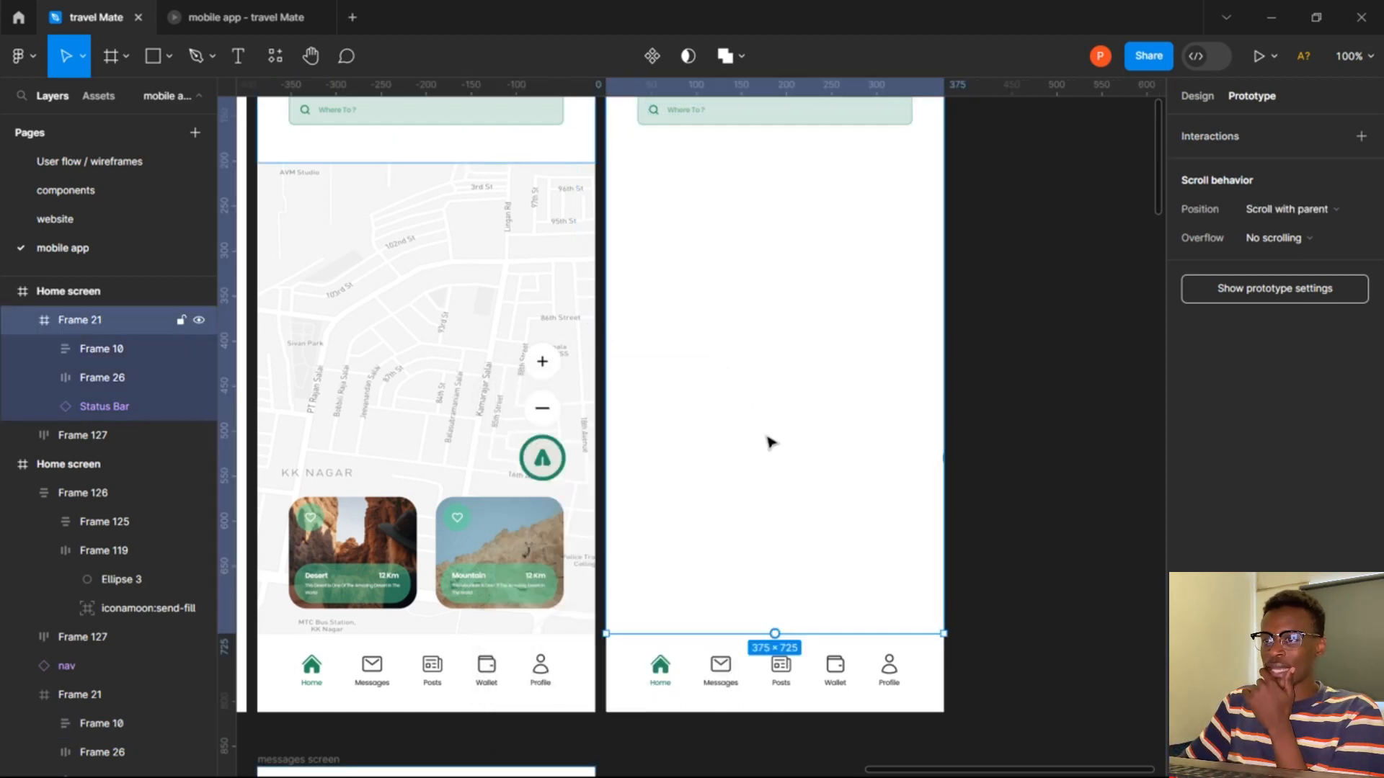
Examine the route form fields in the second Home Page wireframe on the User flow / wireframes page, and return to the mobile app page.
{"action": "scroll", "coordinate": [699, 327], "scroll_direction": "up", "scroll_amount": 5}
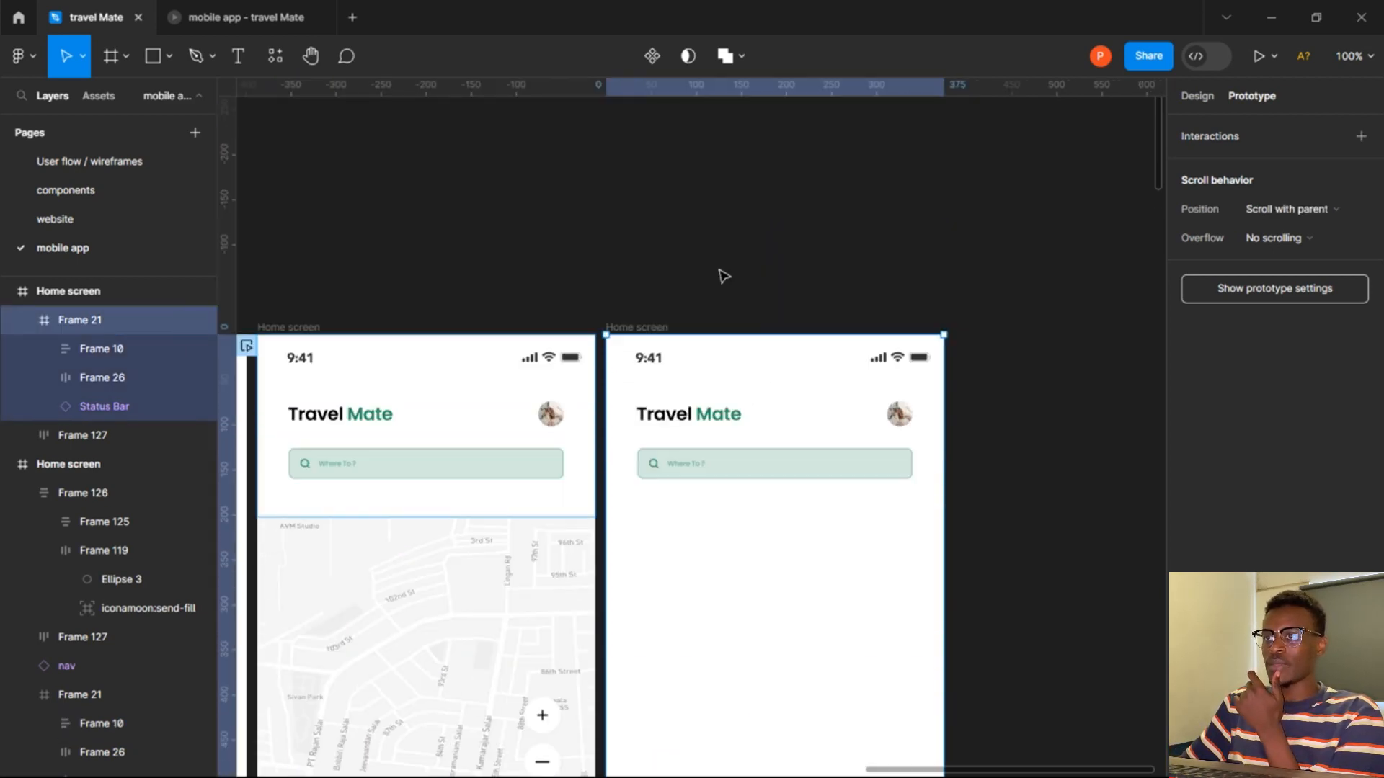
{"action": "left_click", "coordinate": [76, 220]}
{"action": "left_click", "coordinate": [76, 170]}
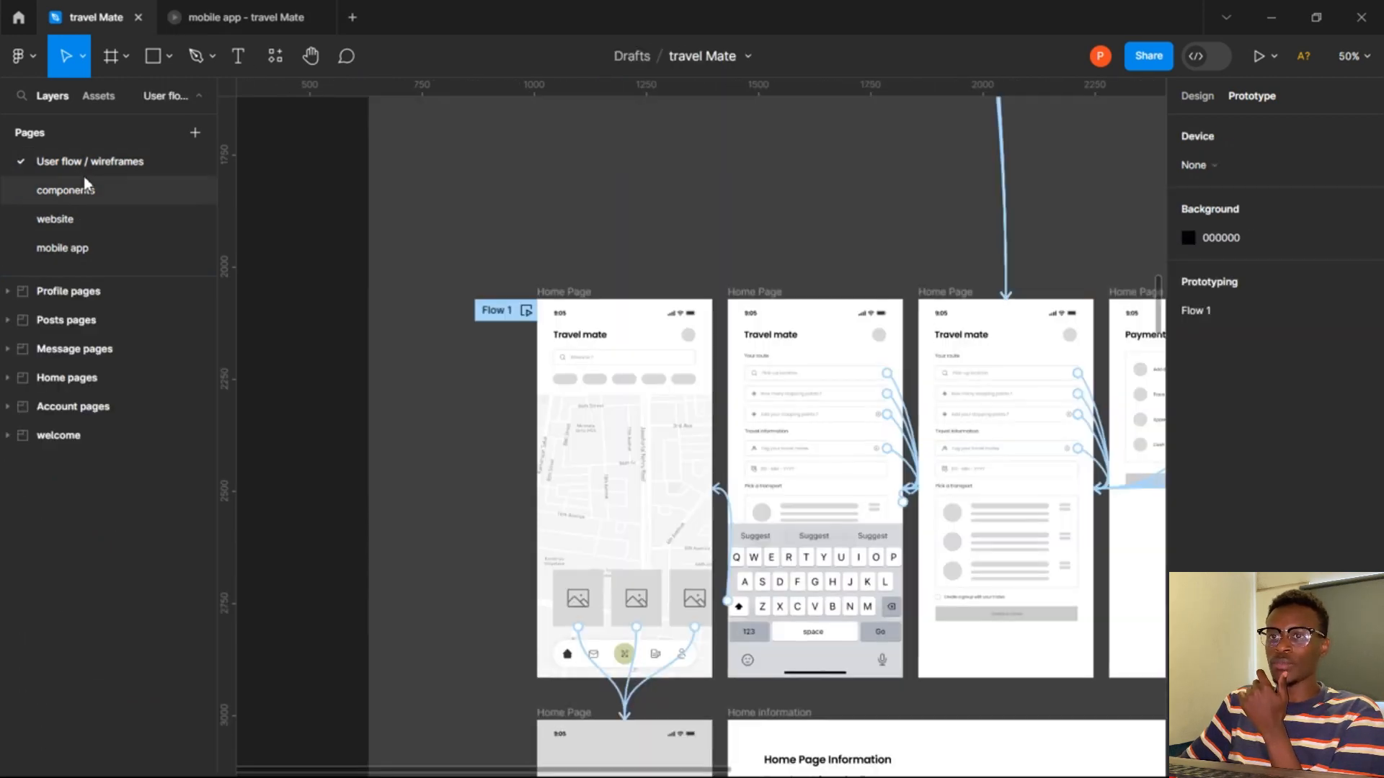
{"action": "left_click", "coordinate": [1197, 96]}
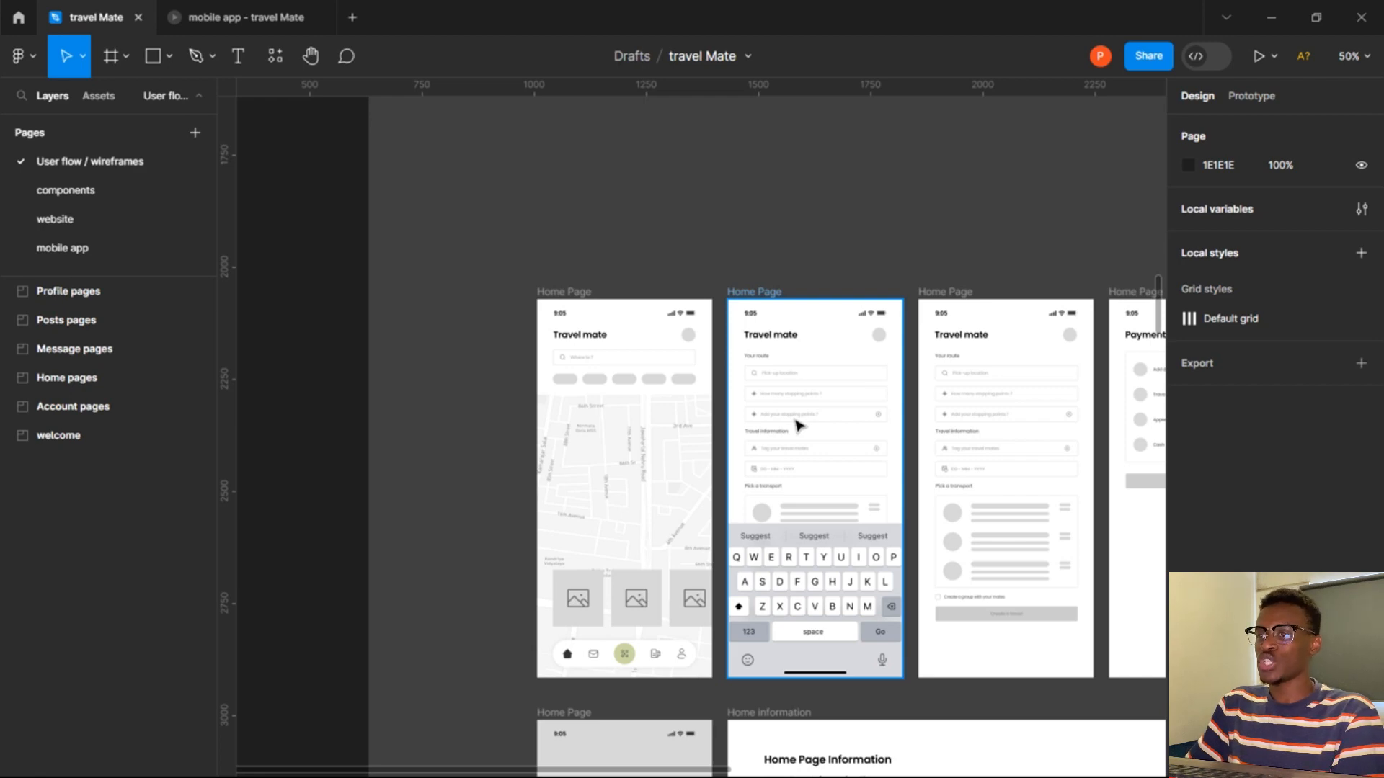
{"action": "left_click", "coordinate": [828, 395]}
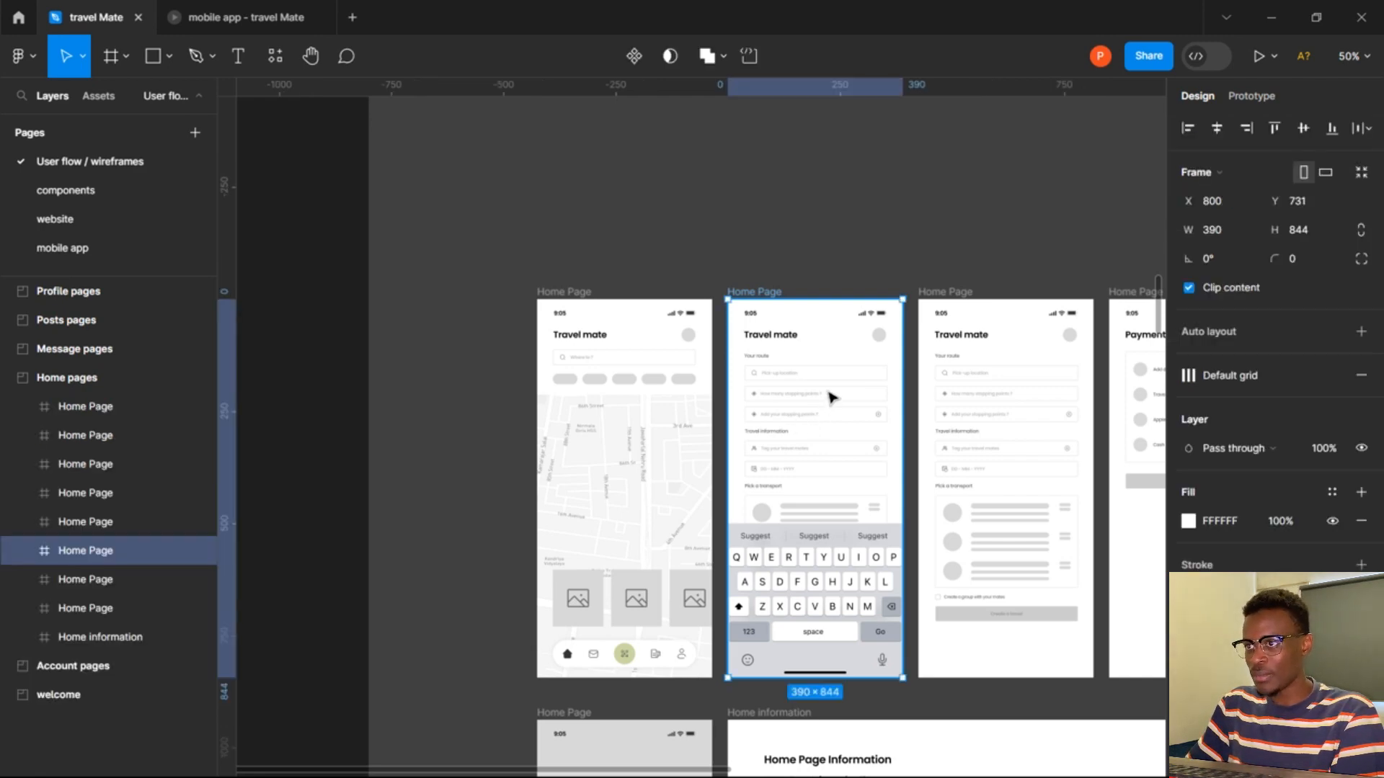
{"action": "double_click", "coordinate": [828, 395]}
{"action": "double_click", "coordinate": [829, 395]}
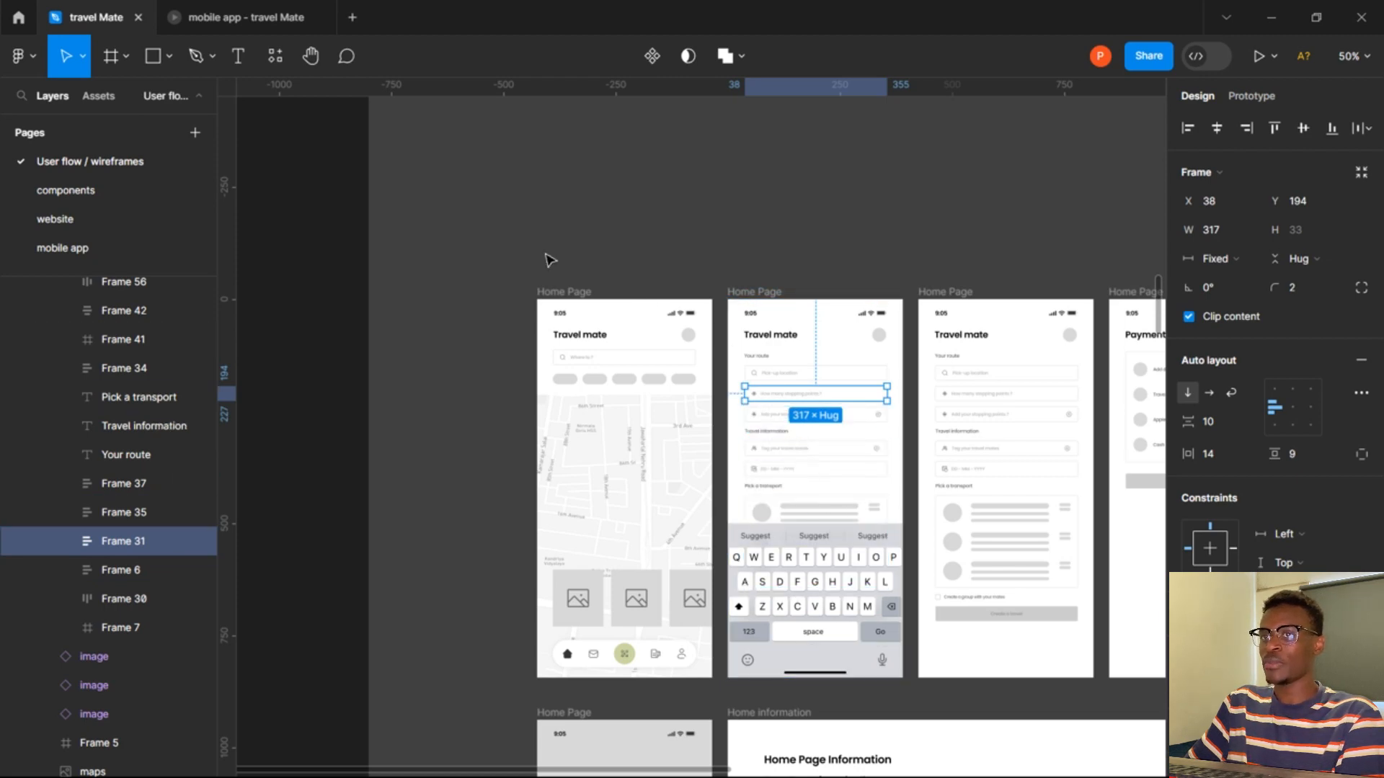
{"action": "left_click", "coordinate": [104, 250]}
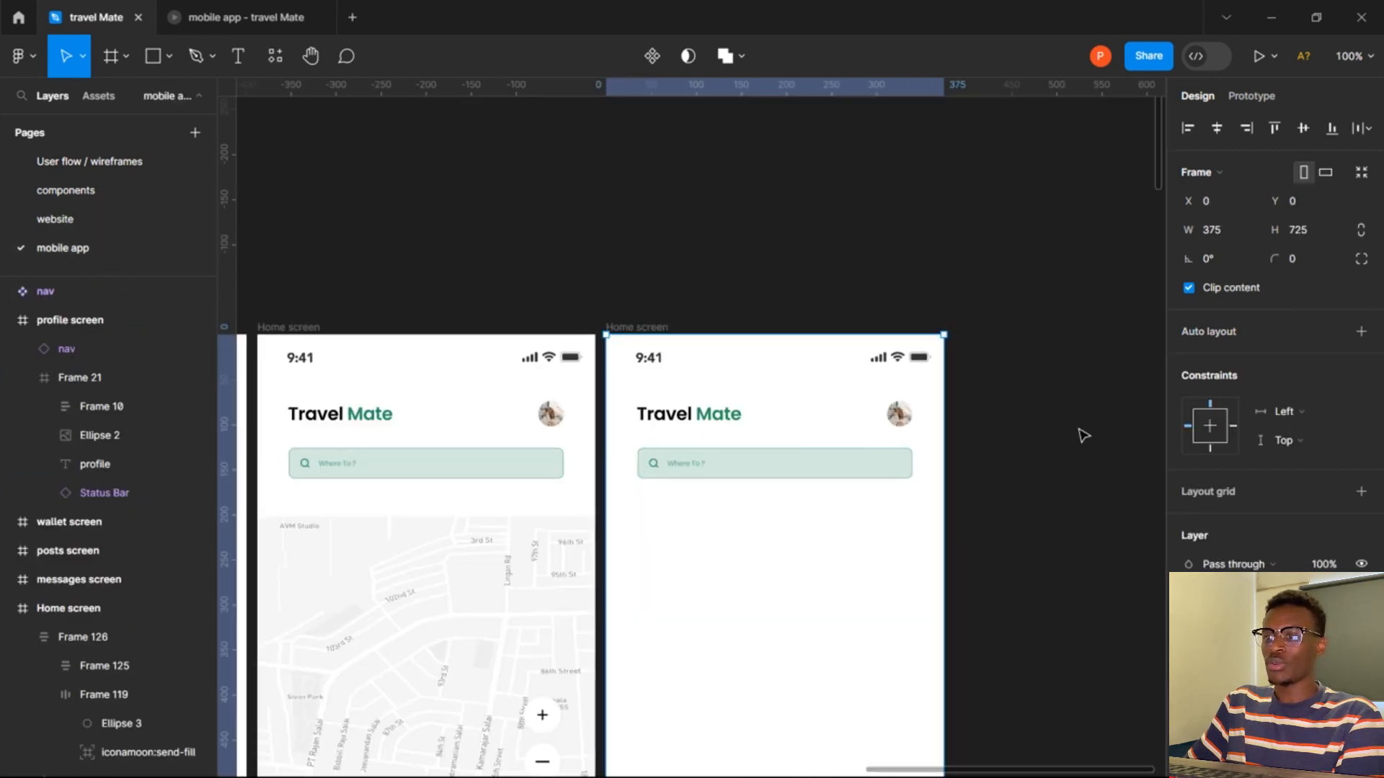
Switch to the running prototype preview and test the transition triggered by the Home screen's search bar.
{"action": "left_click", "coordinate": [195, 15]}
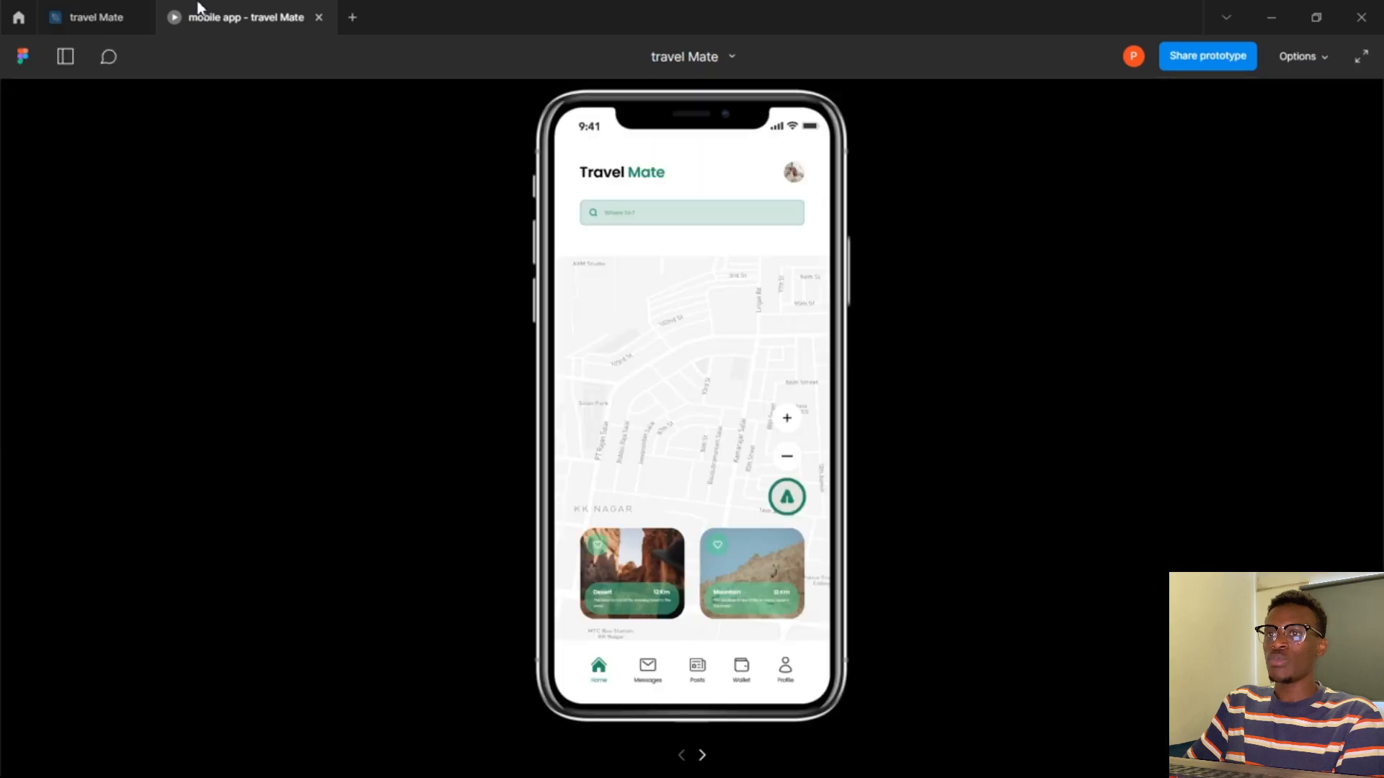
{"action": "left_click", "coordinate": [918, 265]}
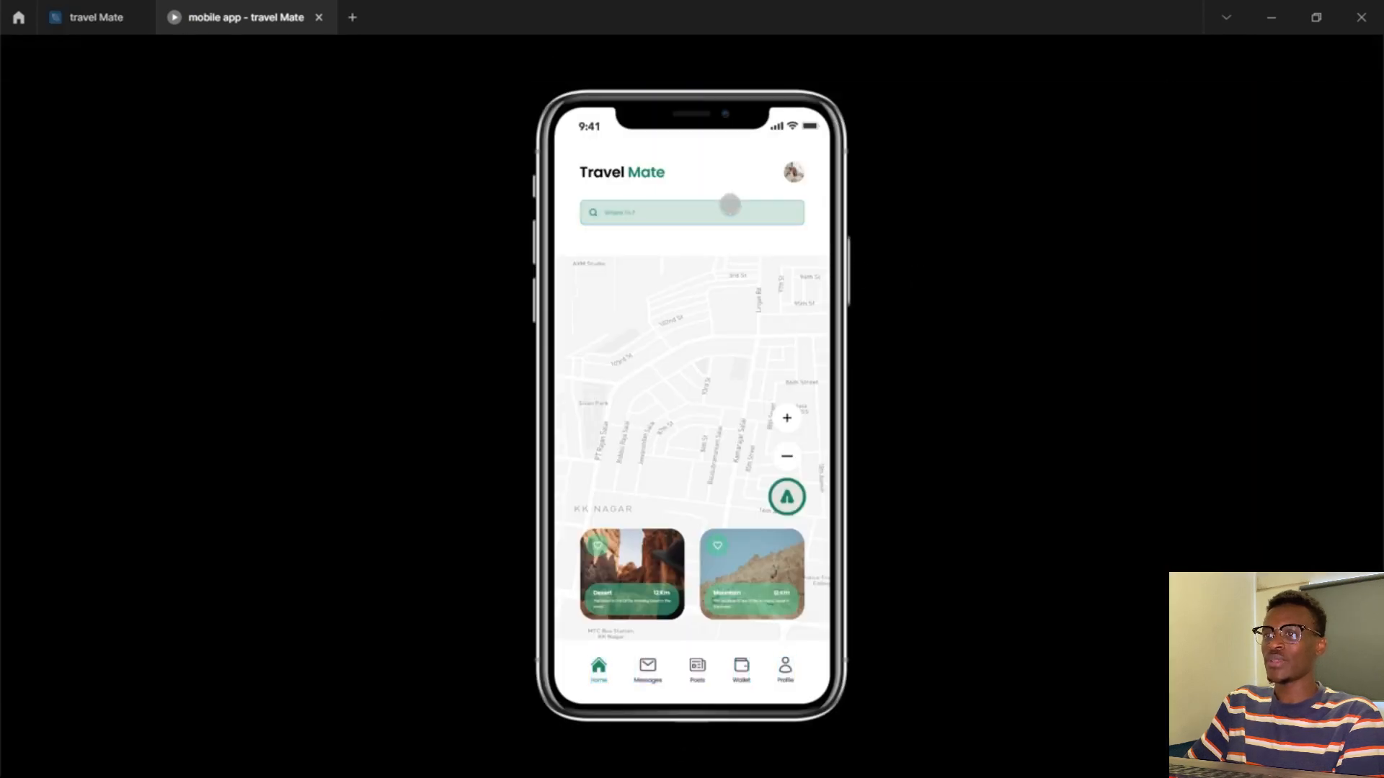
{"action": "left_click", "coordinate": [905, 219]}
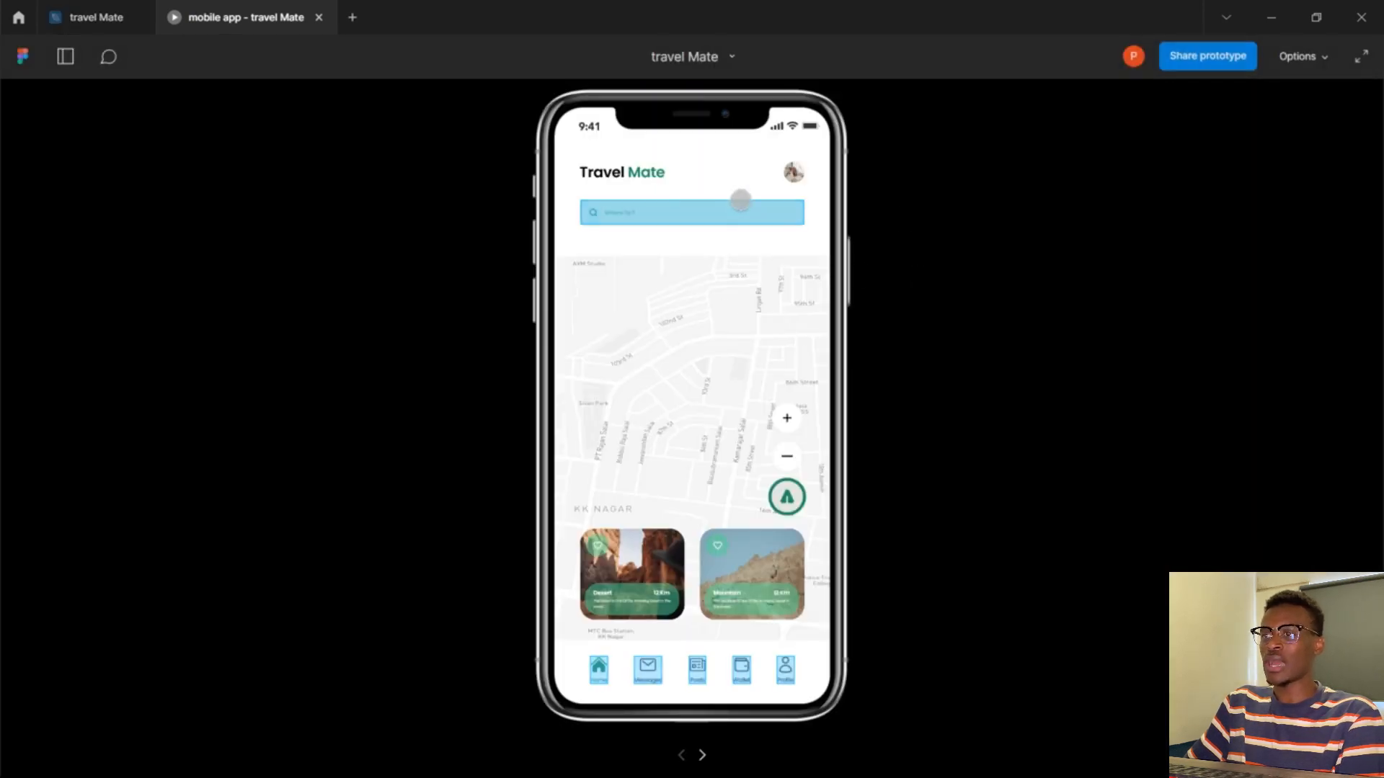
{"action": "left_click", "coordinate": [938, 219]}
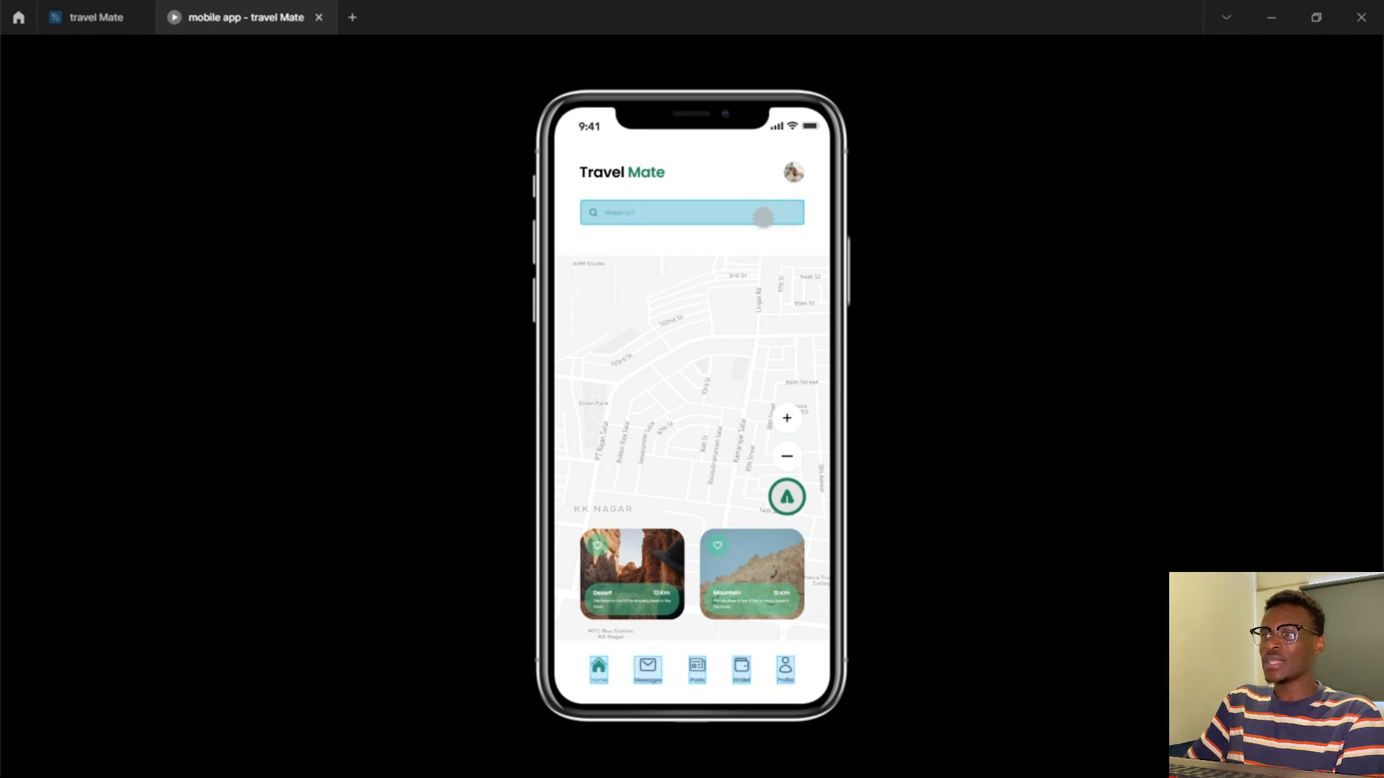
{"action": "left_click", "coordinate": [945, 367]}
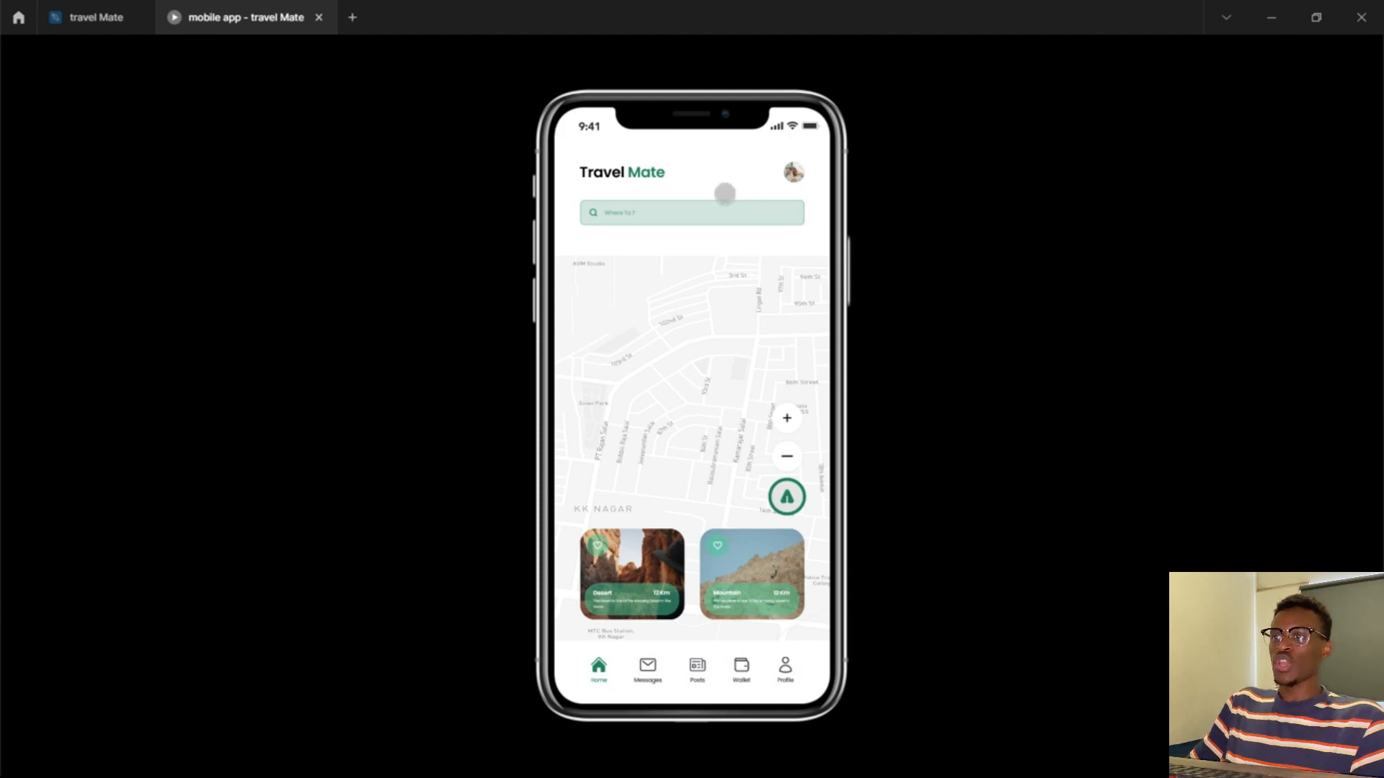
{"action": "left_click", "coordinate": [689, 202]}
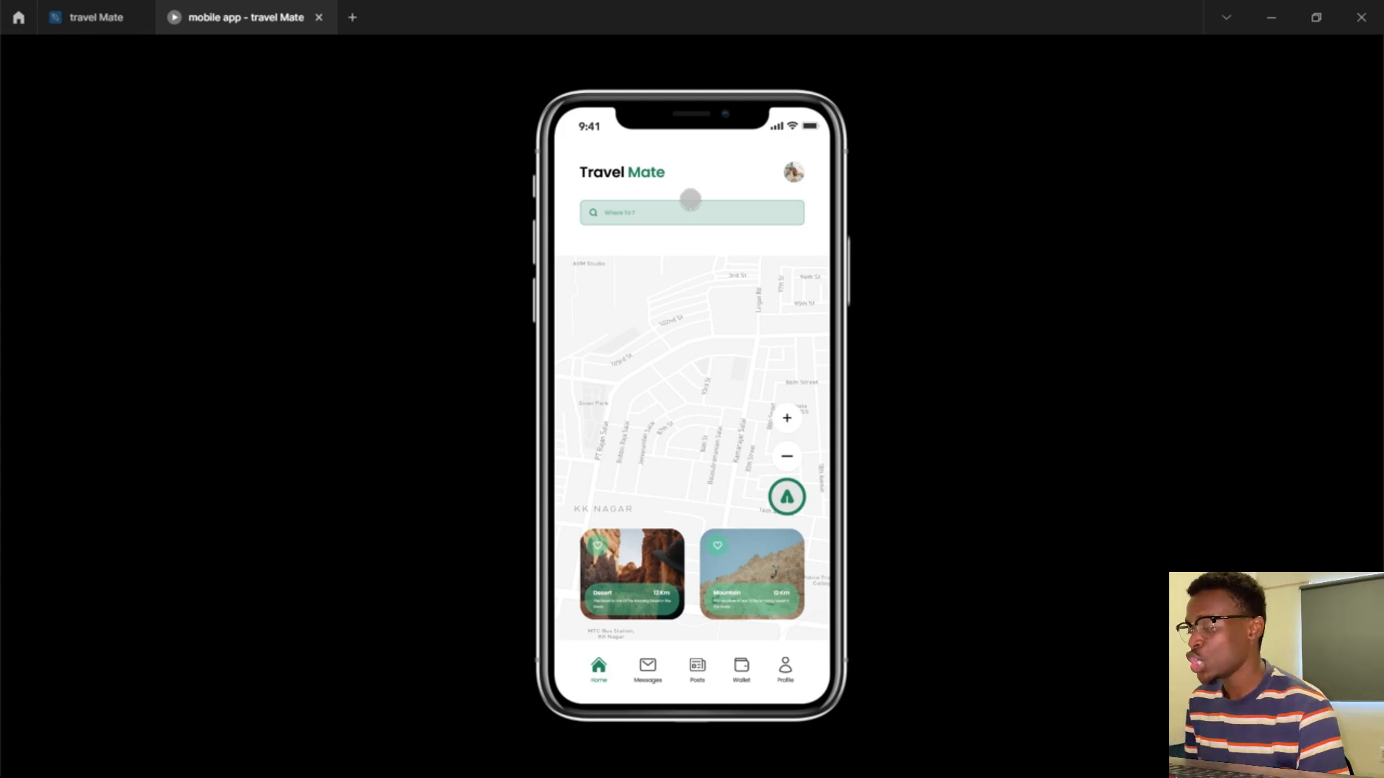
{"action": "left_click", "coordinate": [690, 200]}
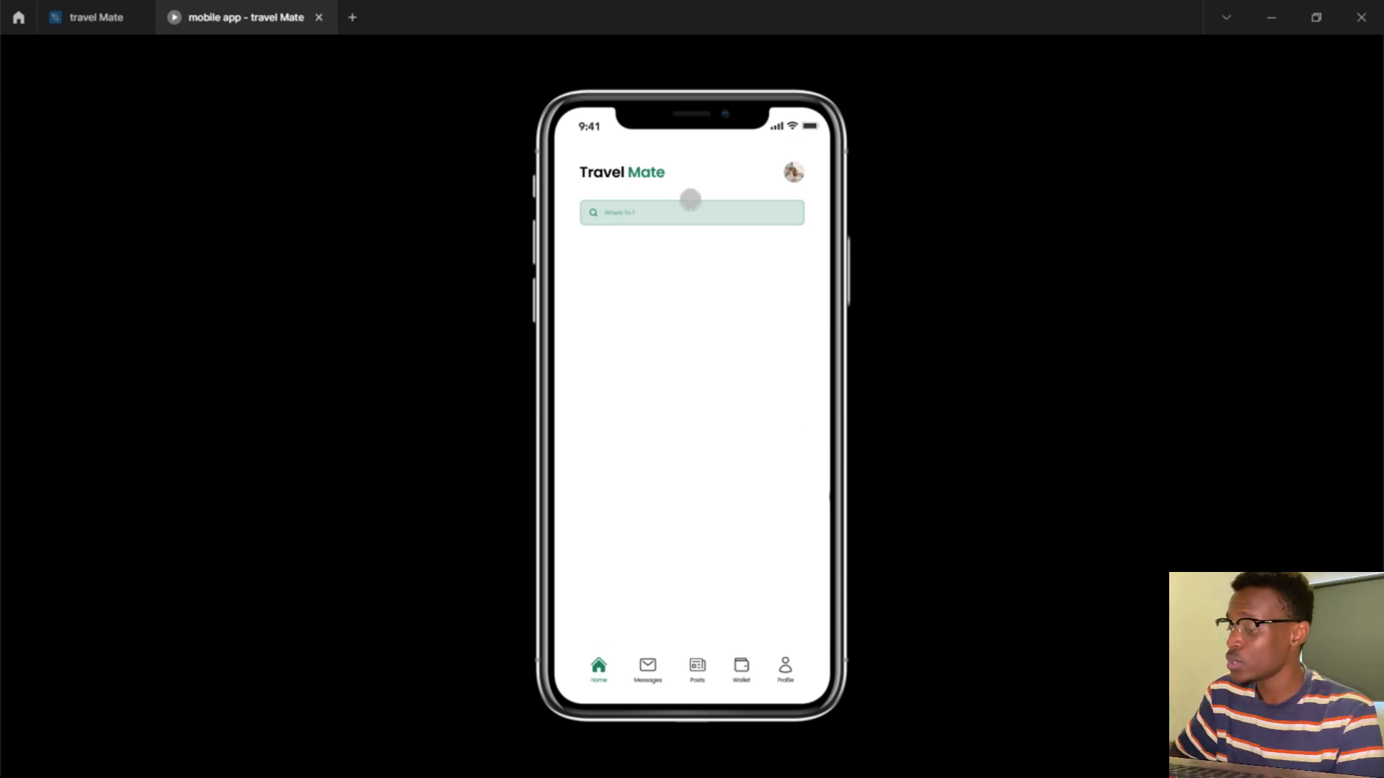
{"action": "left_click", "coordinate": [690, 200]}
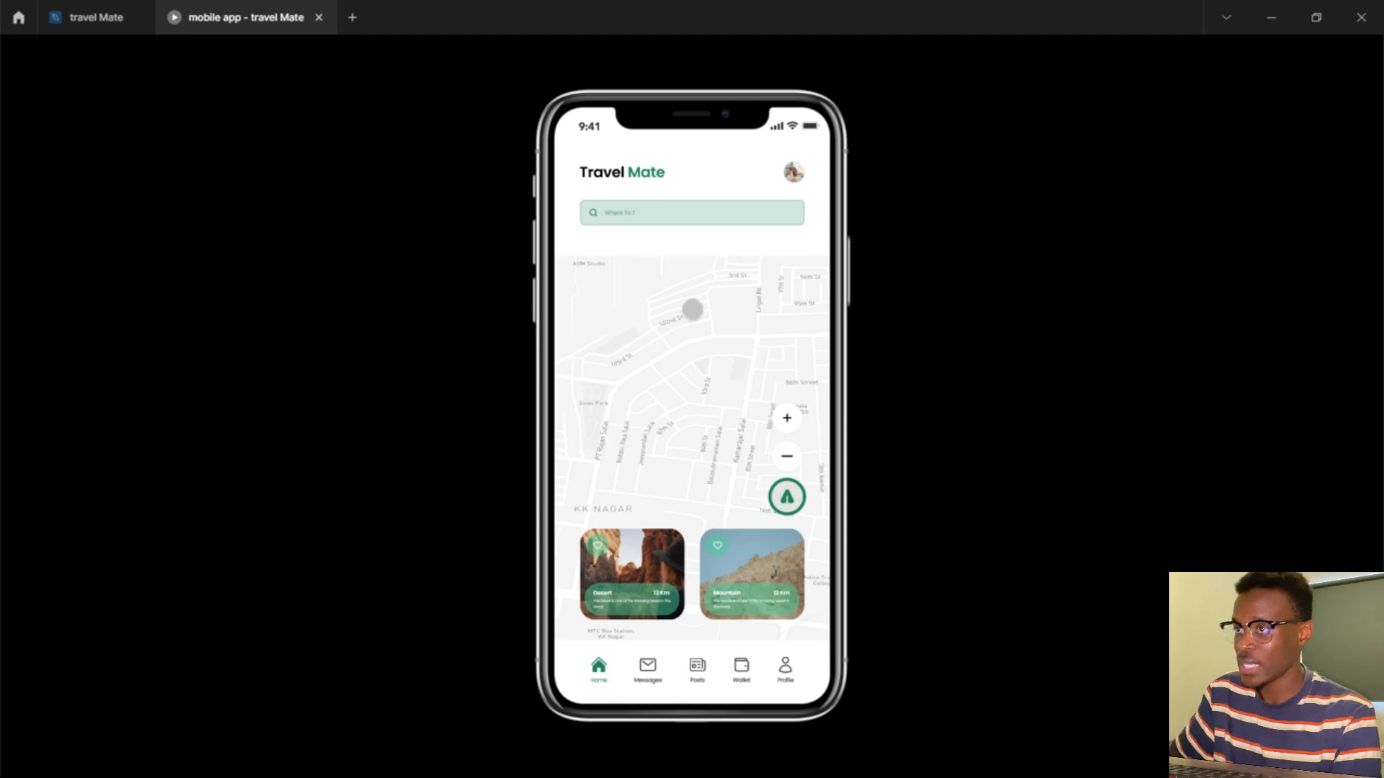
Test the Home screen's search bar transition in the preview, and review the Home Page wireframes on the User flow / wireframes page.
{"action": "left_click", "coordinate": [665, 212]}
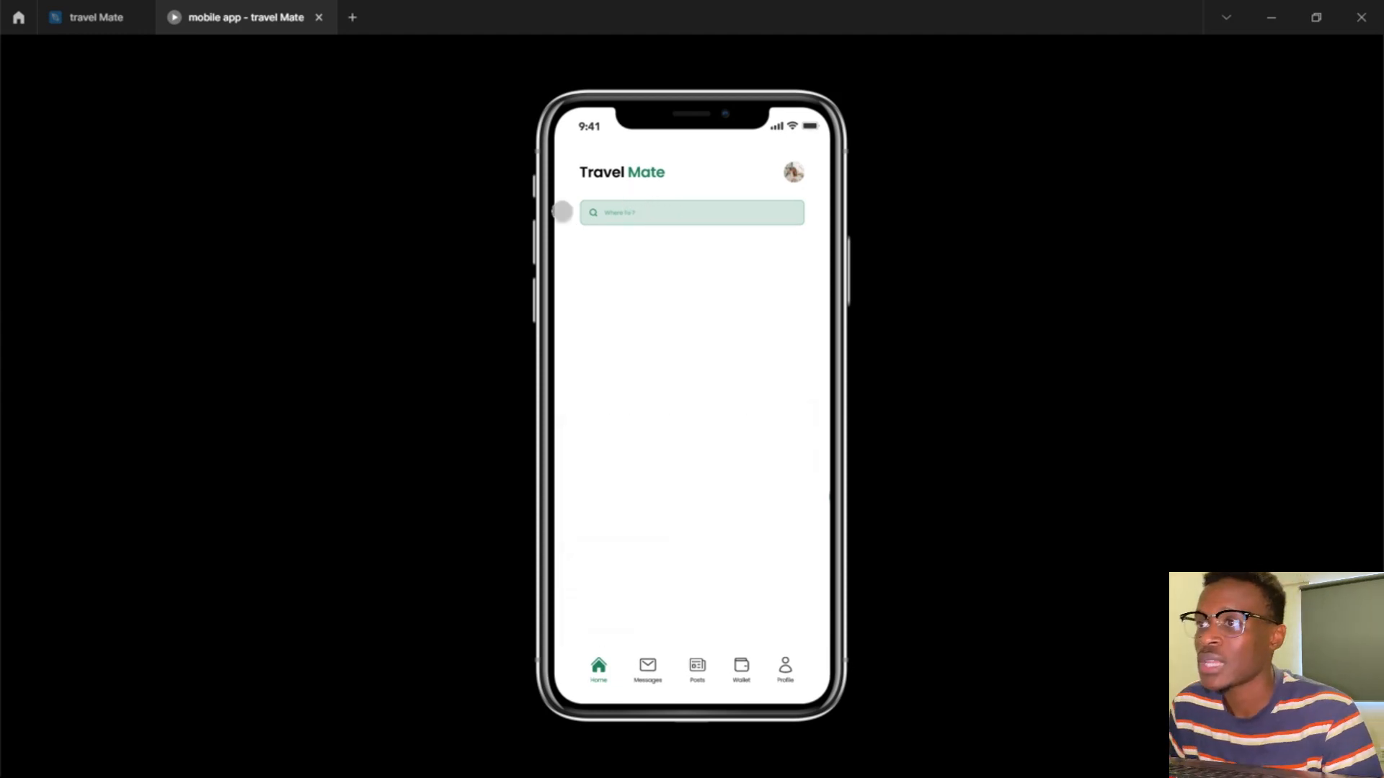
{"action": "left_click", "coordinate": [70, 8]}
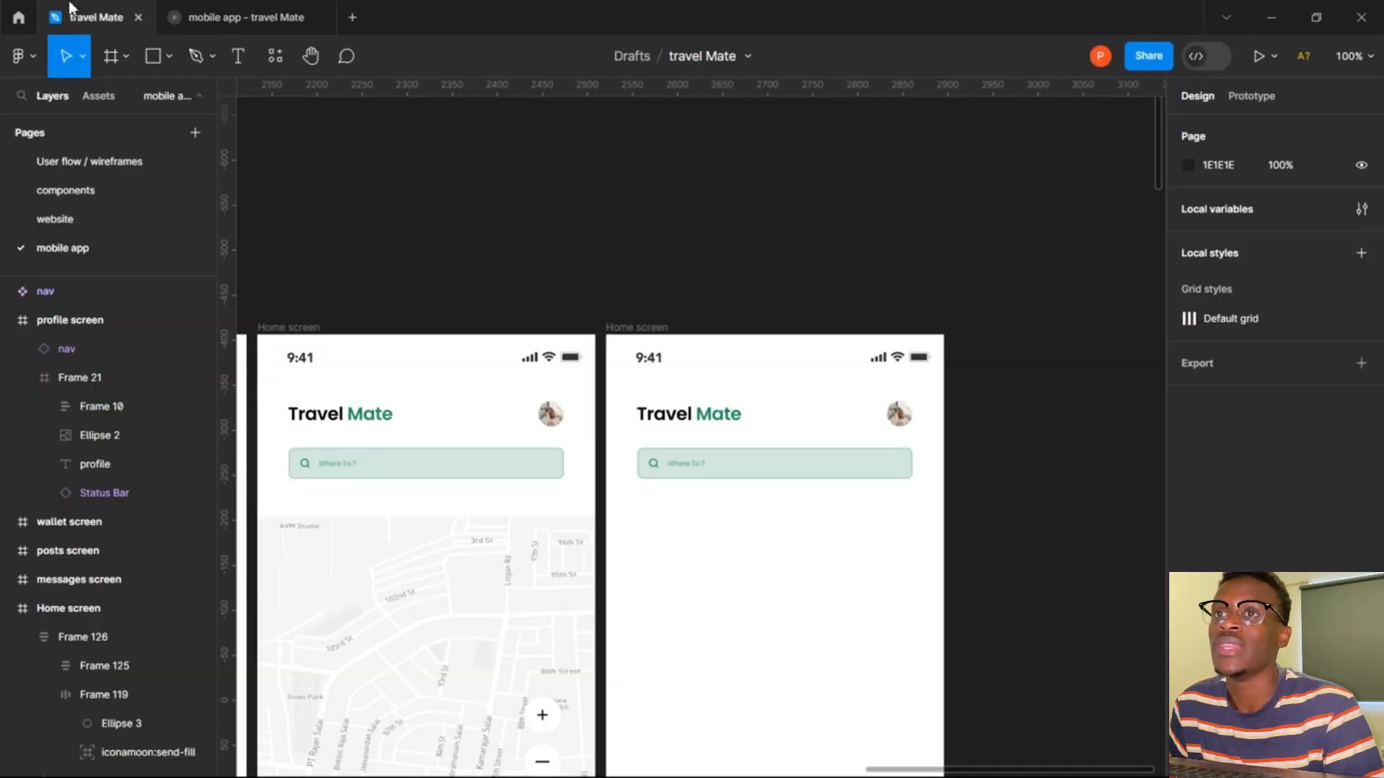
{"action": "left_click", "coordinate": [96, 162]}
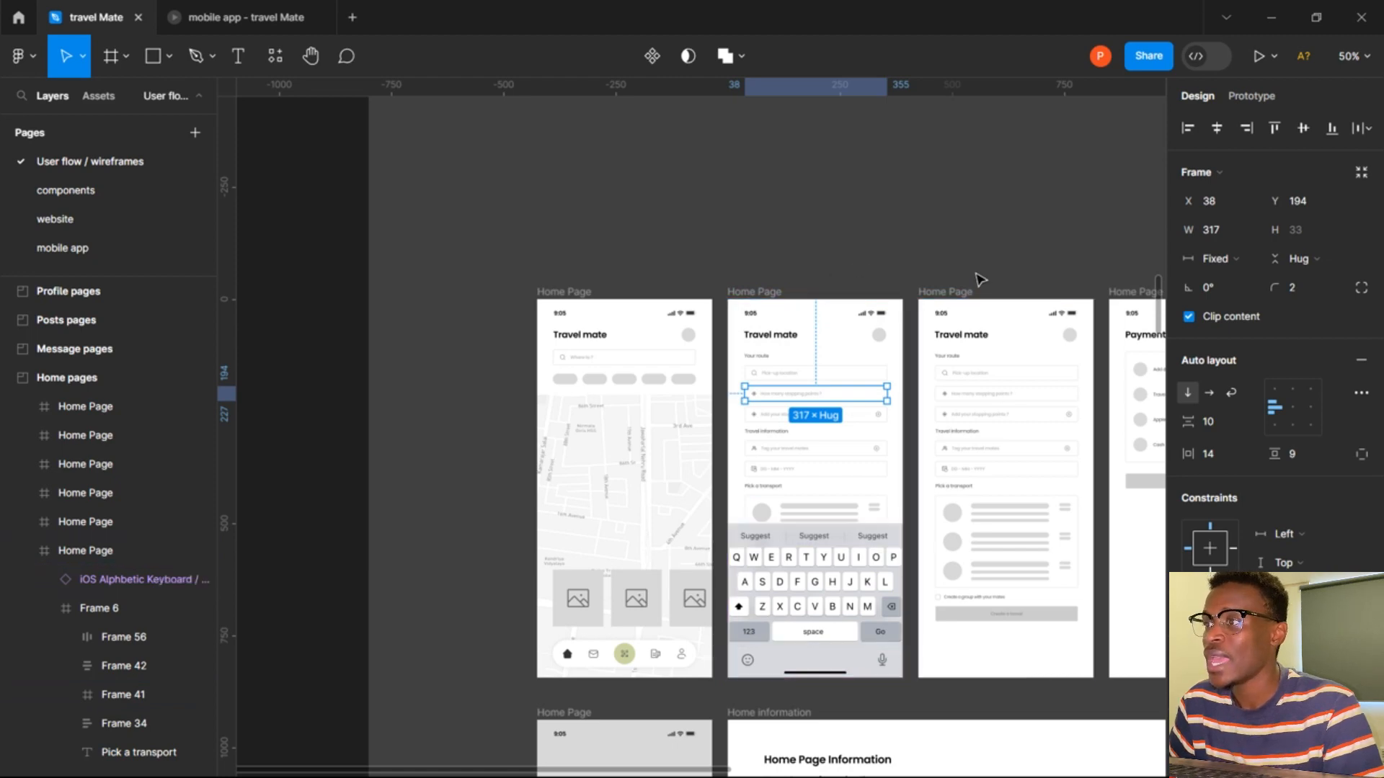
{"action": "scroll", "coordinate": [980, 279], "scroll_direction": "right", "scroll_amount": 5}
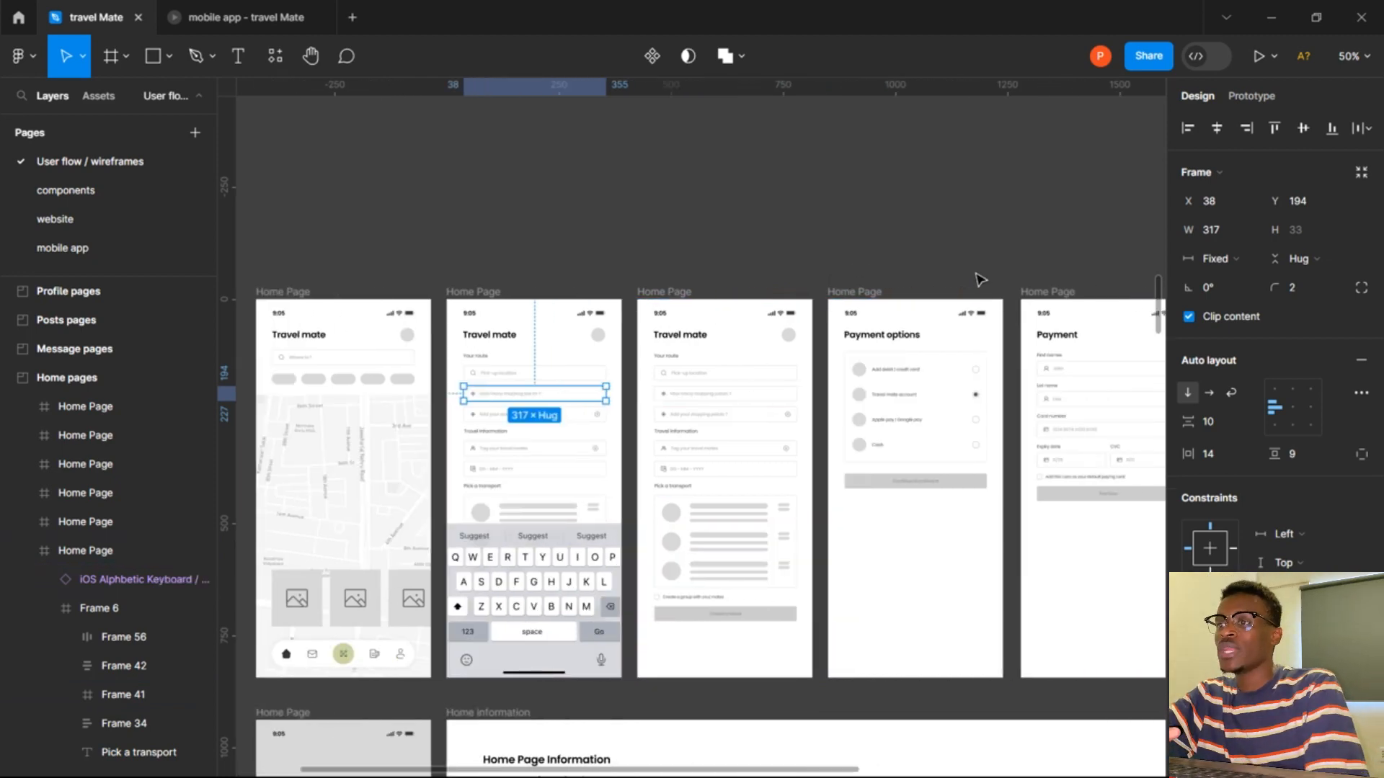
{"action": "scroll", "coordinate": [981, 279], "scroll_direction": "down", "scroll_amount": 3}
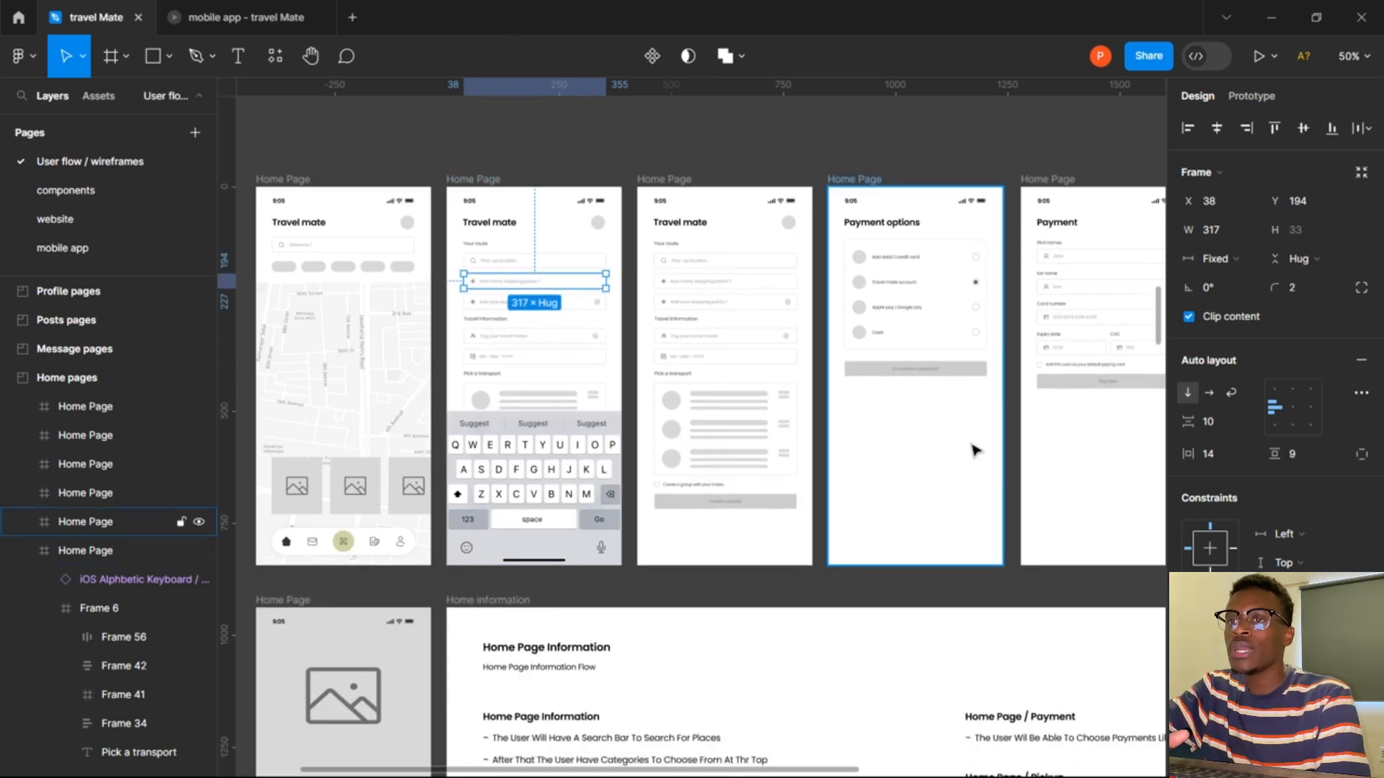
{"action": "scroll", "coordinate": [974, 450], "scroll_direction": "right", "scroll_amount": 2}
{"action": "scroll", "coordinate": [974, 449], "scroll_direction": "right", "scroll_amount": 2}
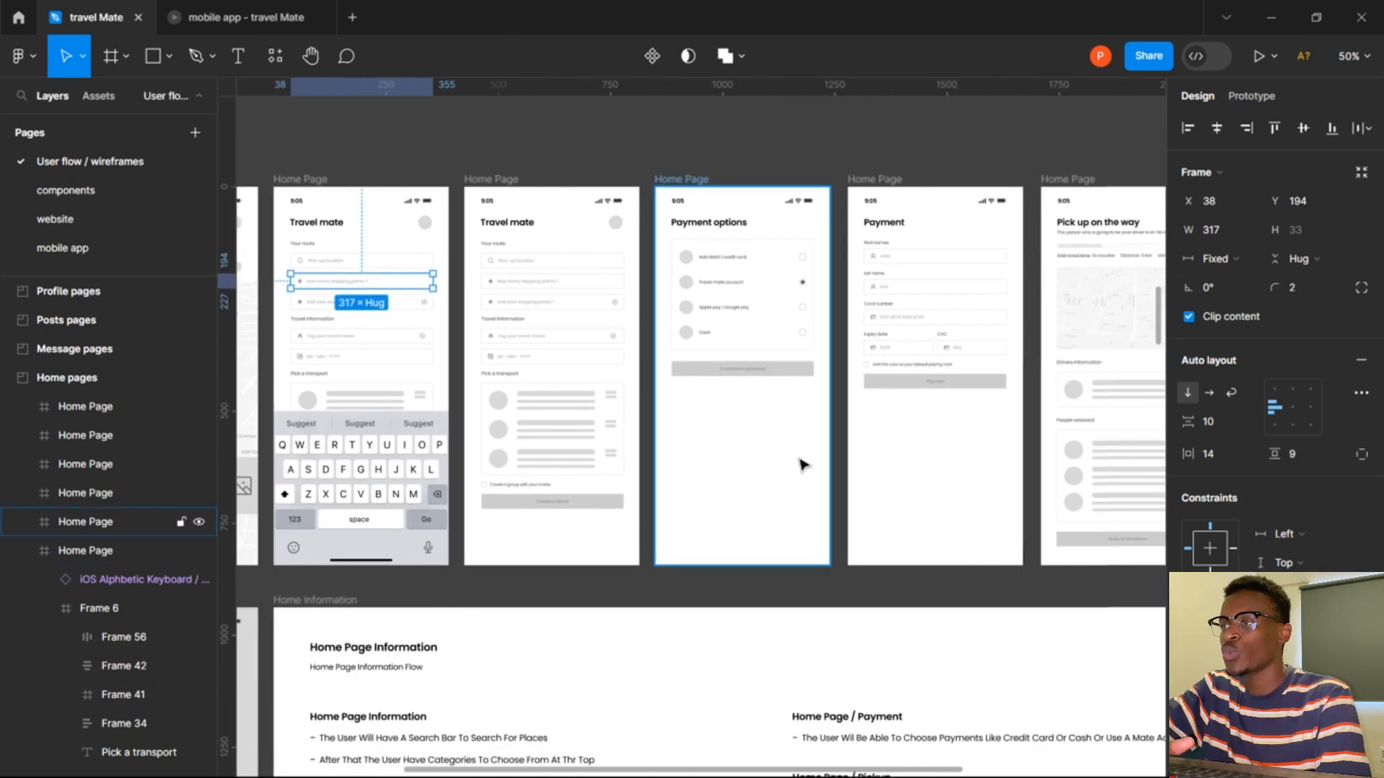
Examine the information notes and the Message, Posts and Profile page wireframes below the Home pages section.
{"action": "scroll", "coordinate": [804, 463], "scroll_direction": "left", "scroll_amount": 8}
{"action": "scroll", "coordinate": [804, 464], "scroll_direction": "down", "scroll_amount": 15}
{"action": "scroll", "coordinate": [804, 463], "scroll_direction": "right", "scroll_amount": 2}
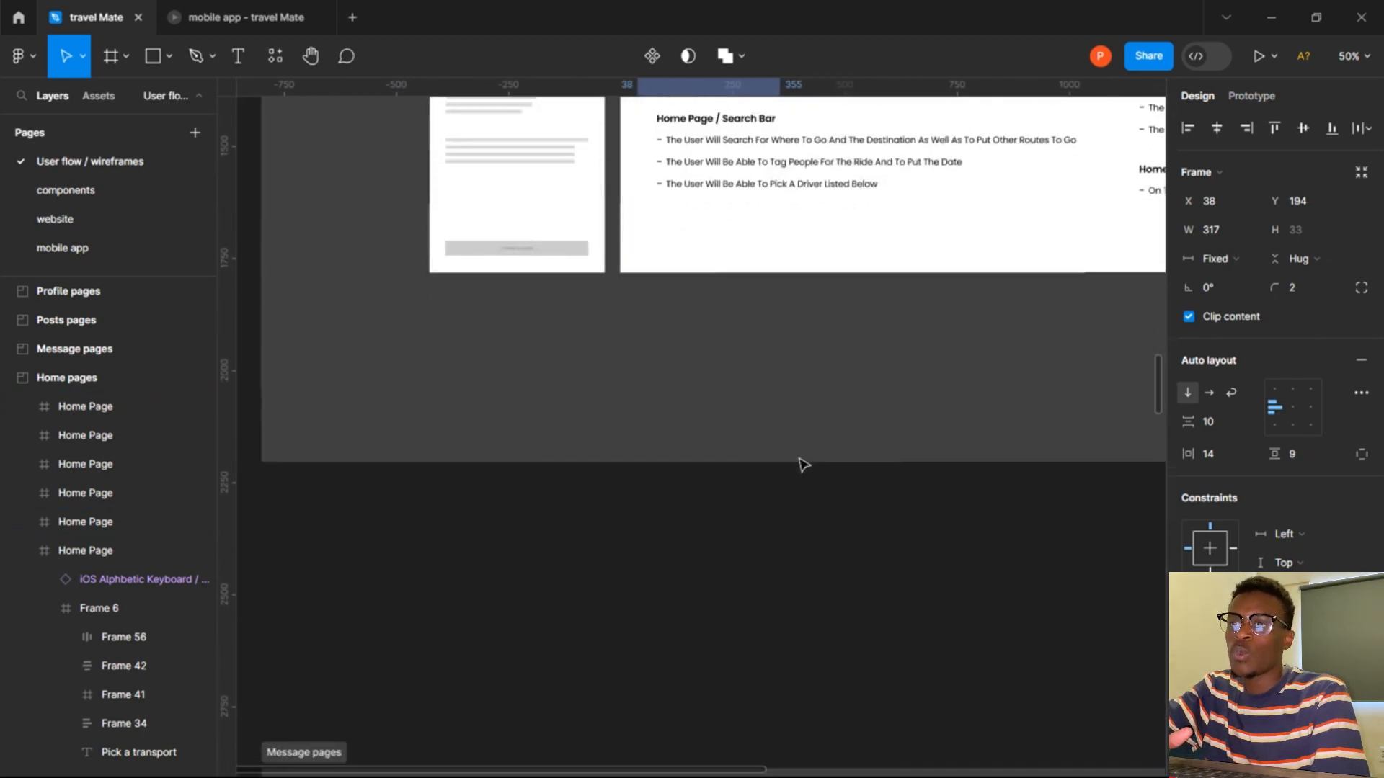
{"action": "scroll", "coordinate": [804, 464], "scroll_direction": "down", "scroll_amount": 3}
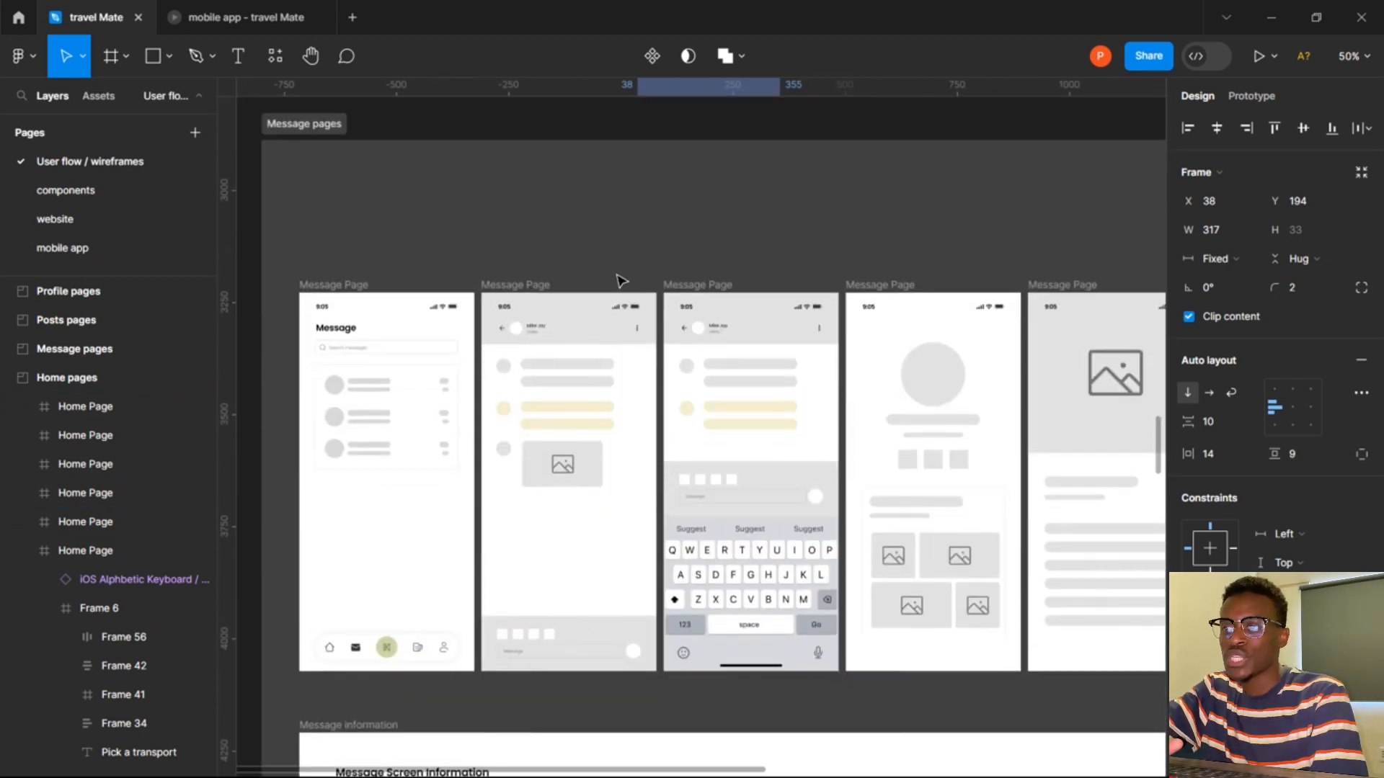
{"action": "scroll", "coordinate": [618, 281], "scroll_direction": "down", "scroll_amount": 6}
{"action": "scroll", "coordinate": [621, 281], "scroll_direction": "down", "scroll_amount": 10}
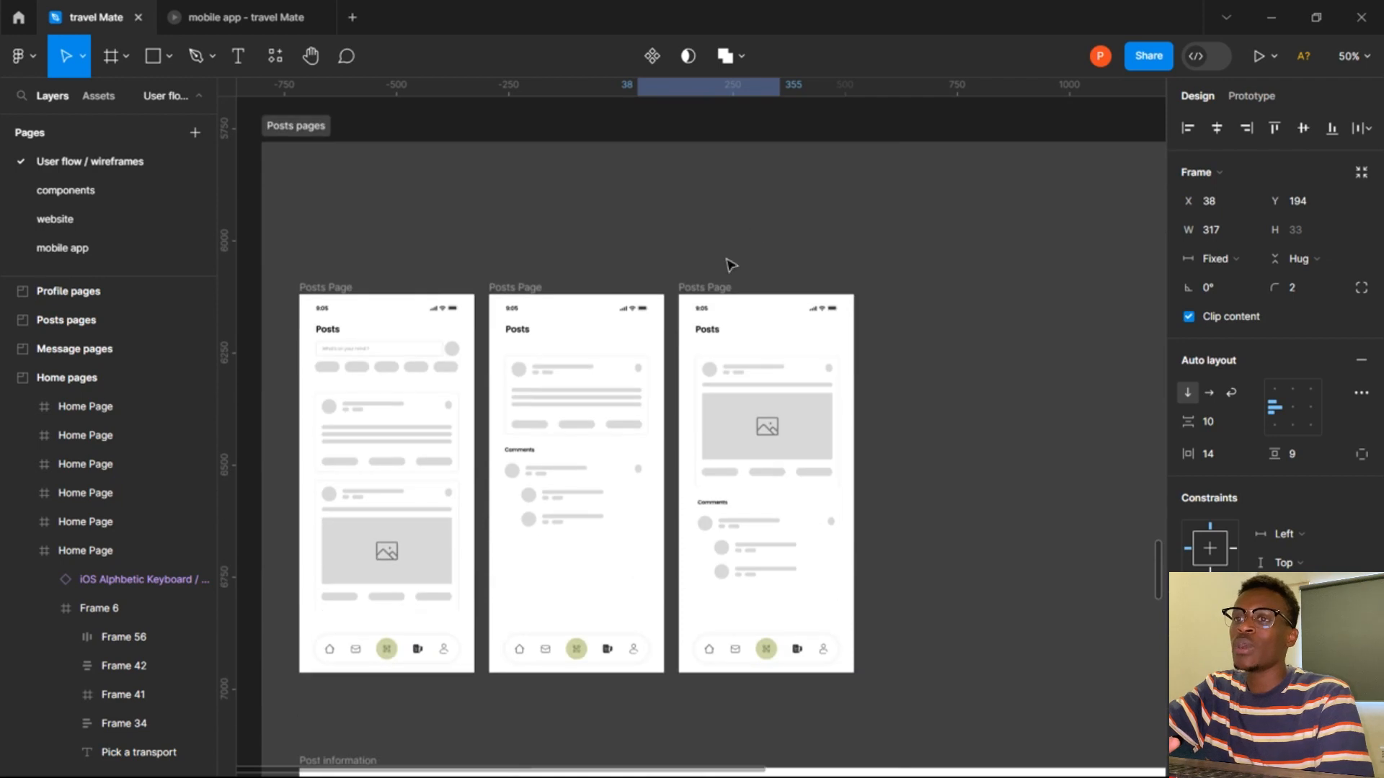
{"action": "scroll", "coordinate": [599, 534], "scroll_direction": "down", "scroll_amount": 15}
{"action": "scroll", "coordinate": [599, 534], "scroll_direction": "left", "scroll_amount": 1}
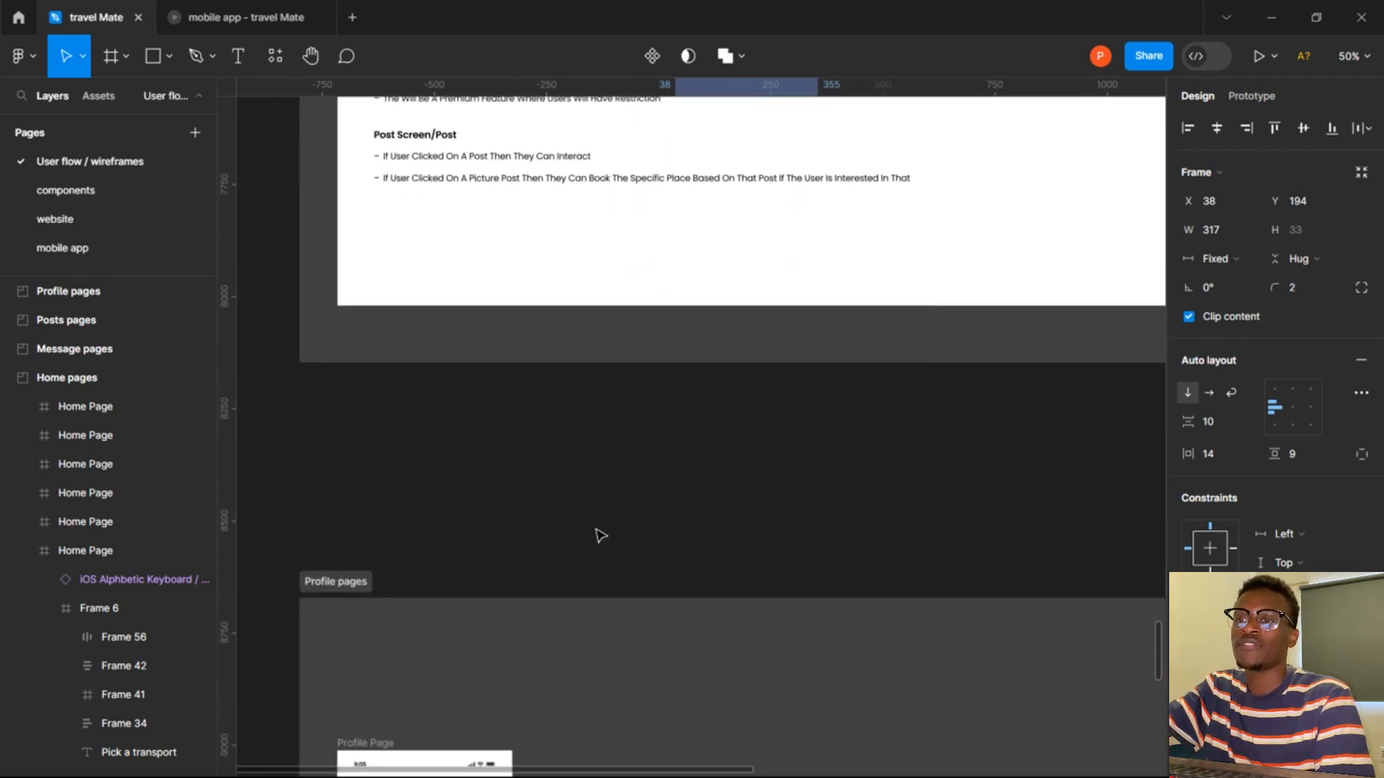
{"action": "scroll", "coordinate": [599, 534], "scroll_direction": "down", "scroll_amount": 1}
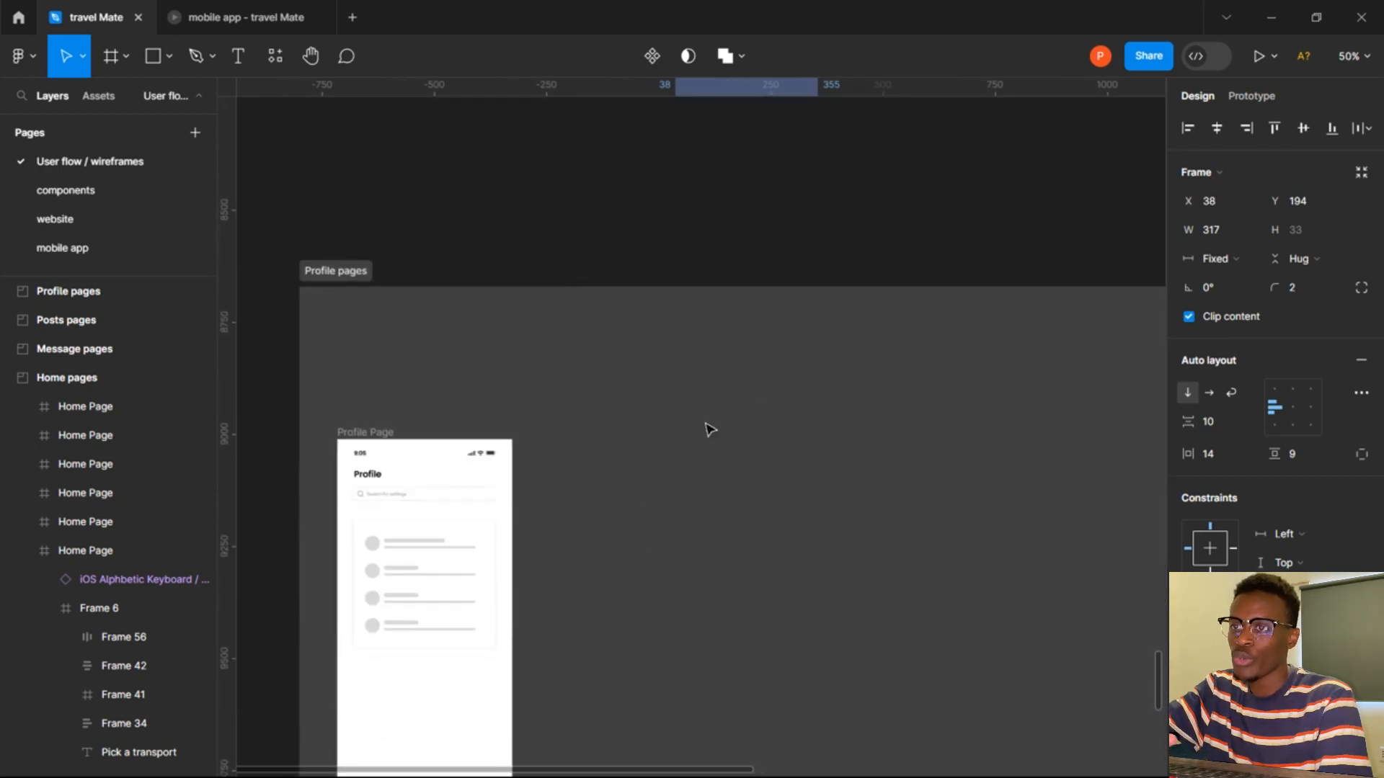
{"action": "scroll", "coordinate": [697, 429], "scroll_direction": "down", "scroll_amount": 10}
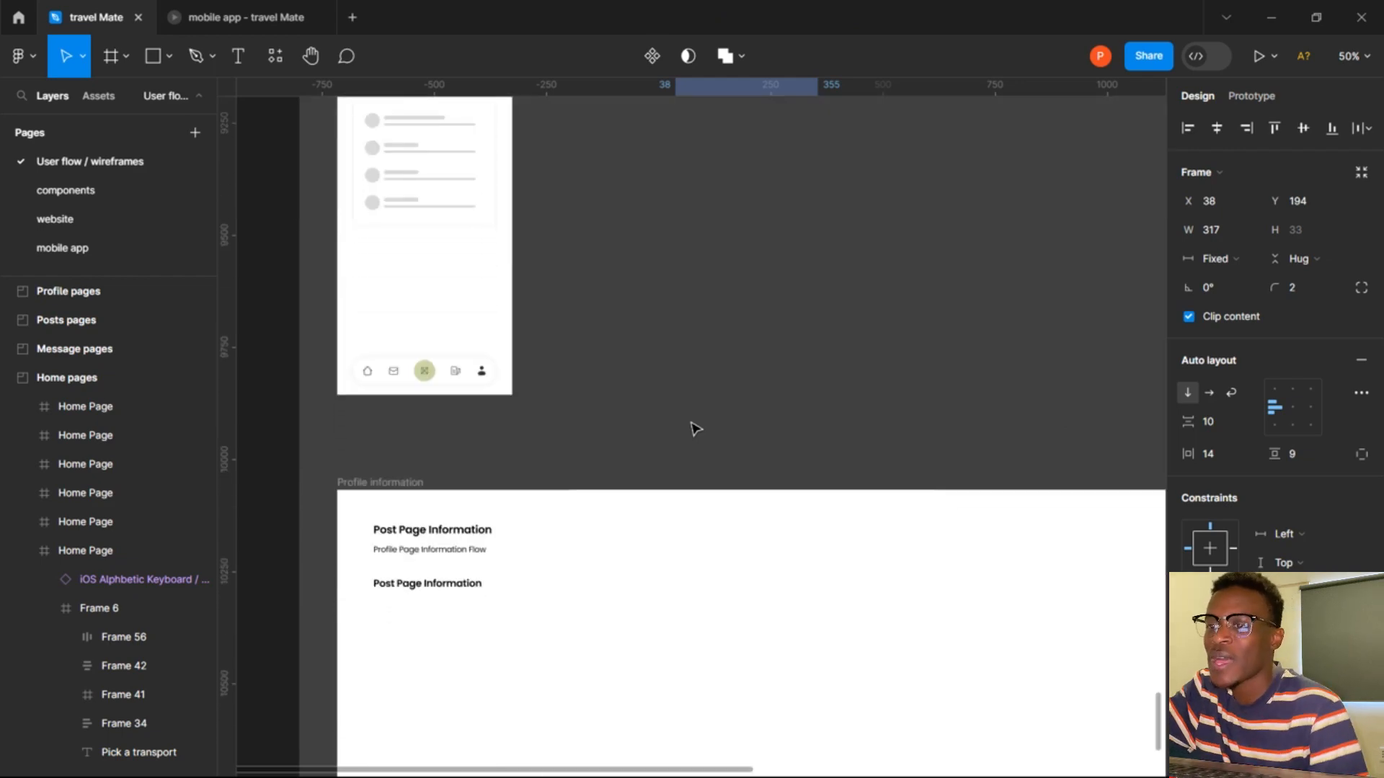
Return to the Home pages section and review its wireframes and Home Page Information notes.
{"action": "scroll", "coordinate": [697, 430], "scroll_direction": "up", "scroll_amount": 20}
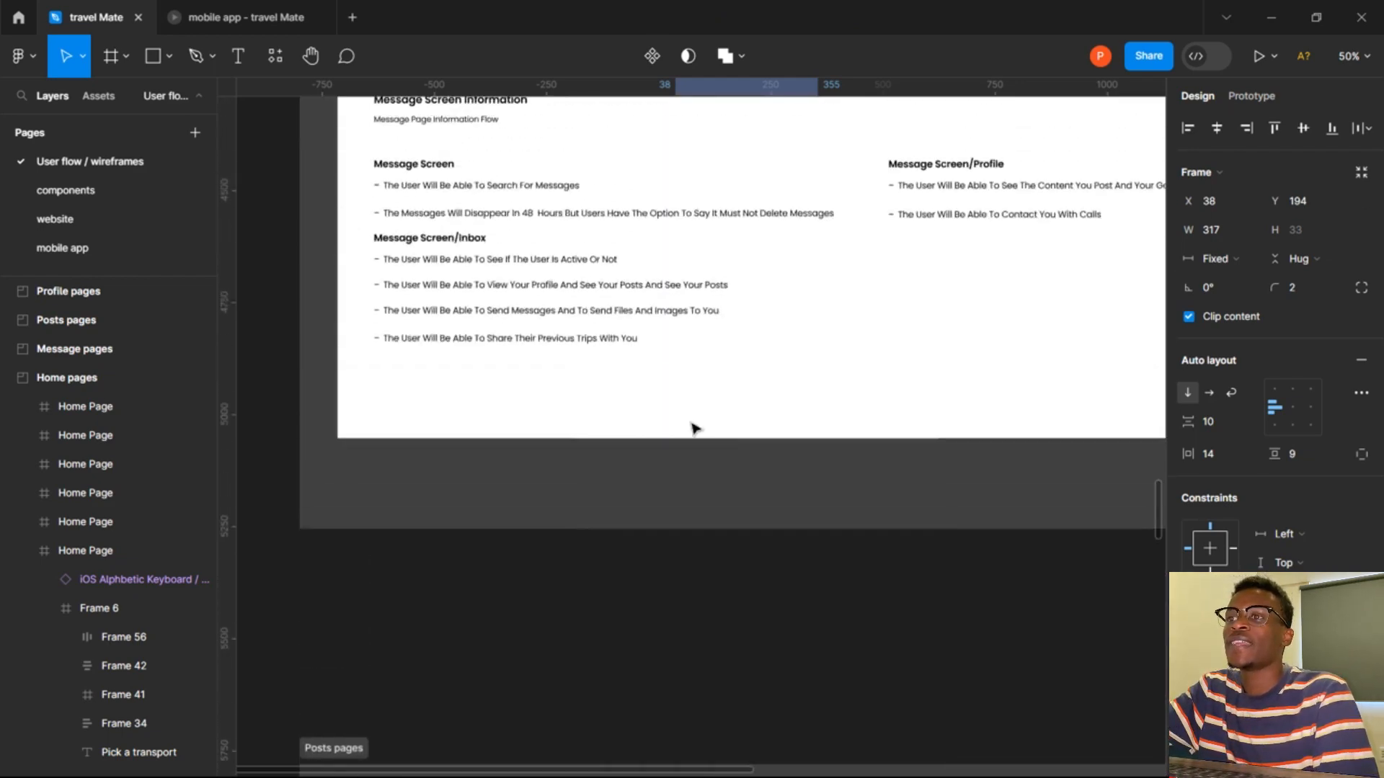
{"action": "scroll", "coordinate": [696, 429], "scroll_direction": "up", "scroll_amount": 10}
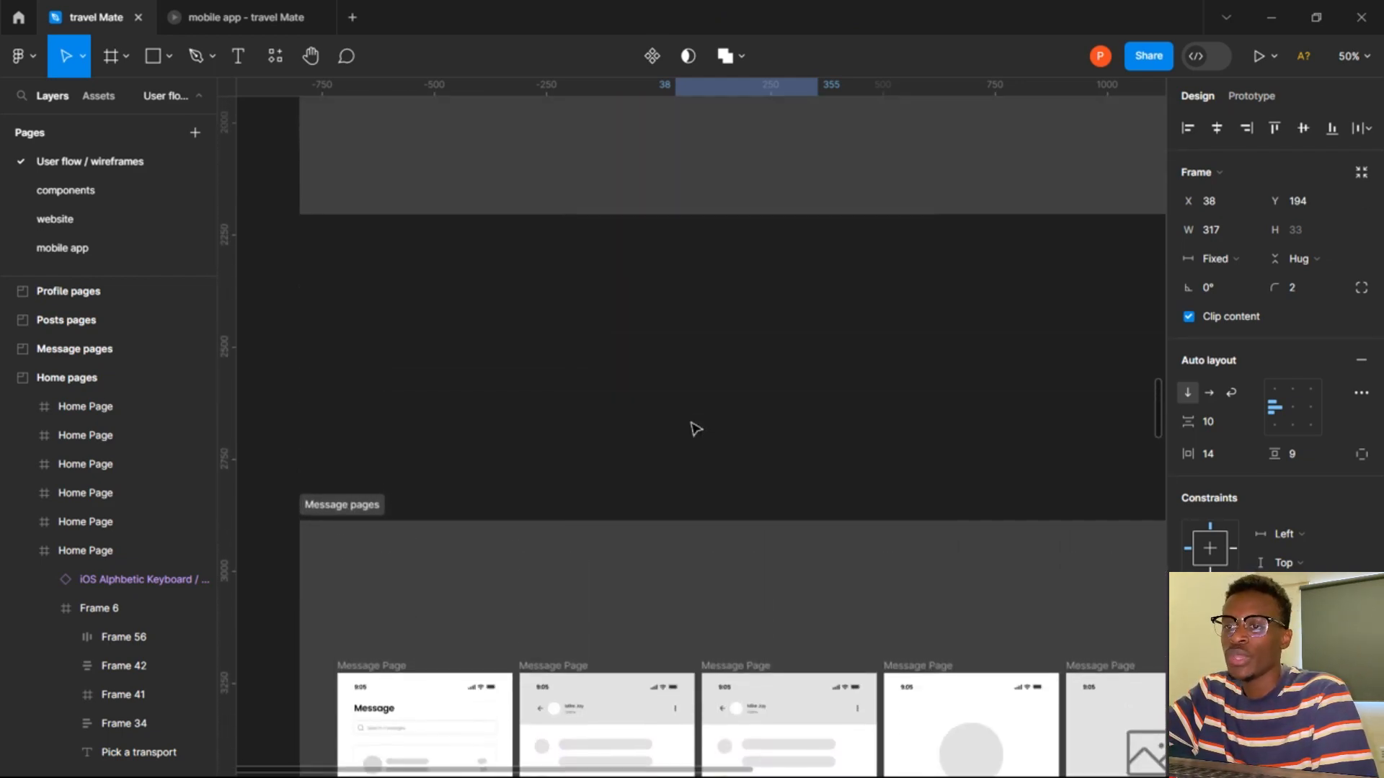
{"action": "scroll", "coordinate": [697, 430], "scroll_direction": "up", "scroll_amount": 12}
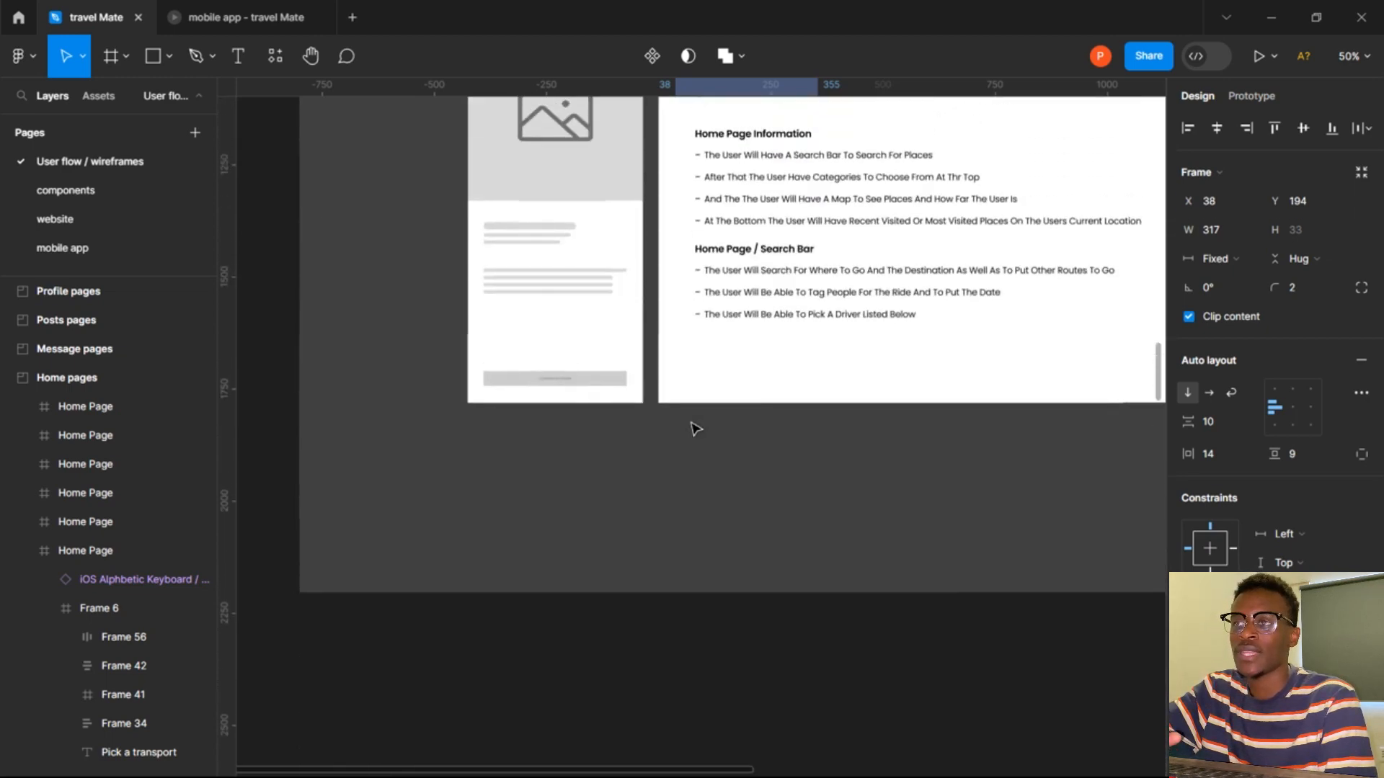
{"action": "scroll", "coordinate": [694, 428], "scroll_direction": "up", "scroll_amount": 12}
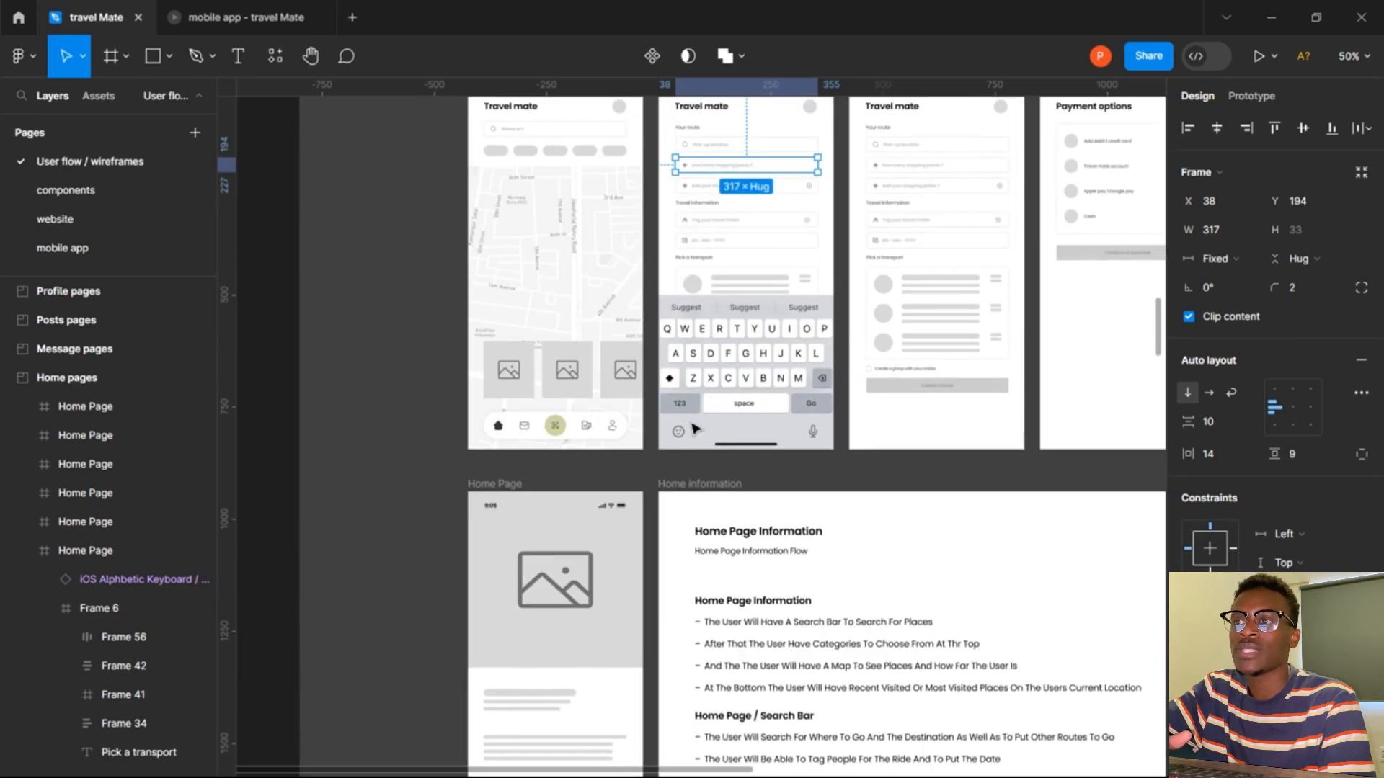
{"action": "scroll", "coordinate": [693, 428], "scroll_direction": "right", "scroll_amount": 5}
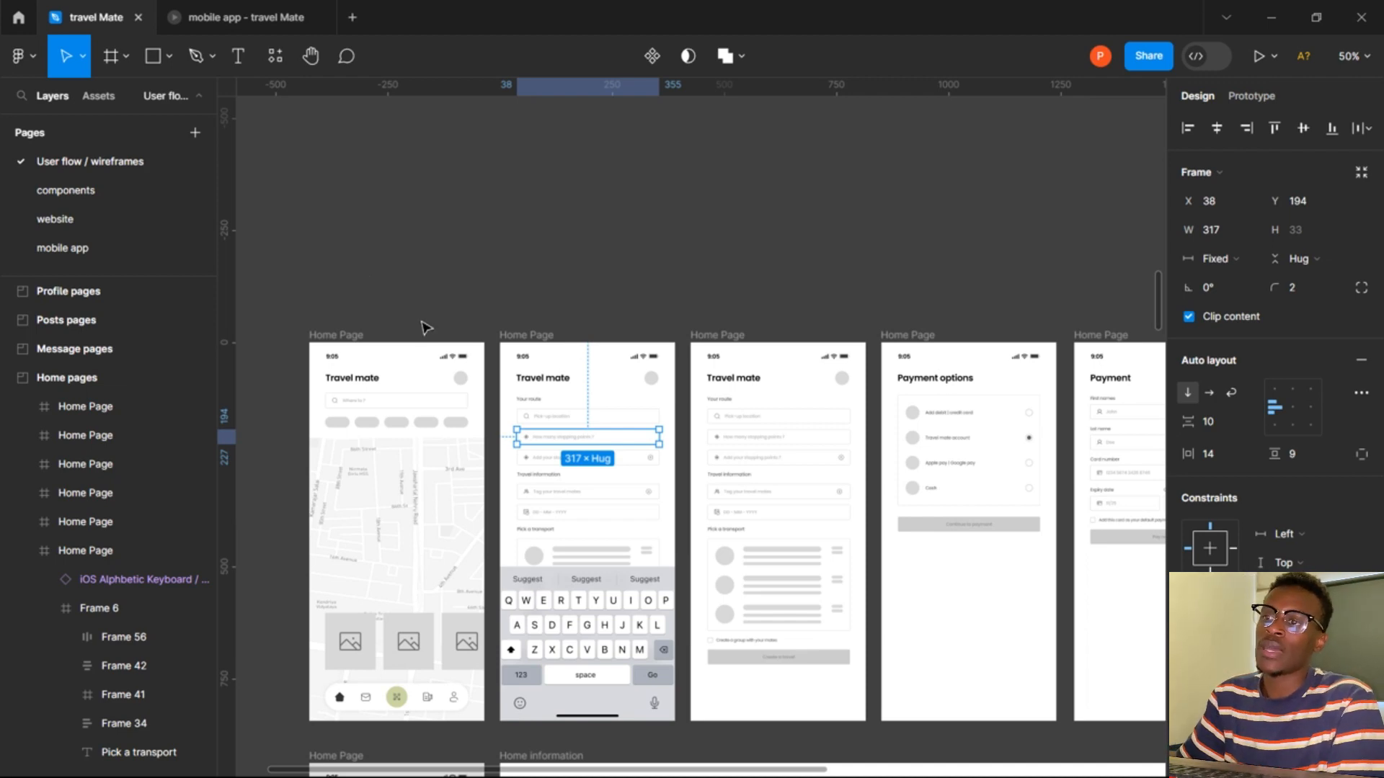
{"action": "scroll", "coordinate": [423, 328], "scroll_direction": "down", "scroll_amount": 2}
Compare the emptied Home screen in the prototype preview with the Home Page wireframes.
{"action": "left_click", "coordinate": [264, 10]}
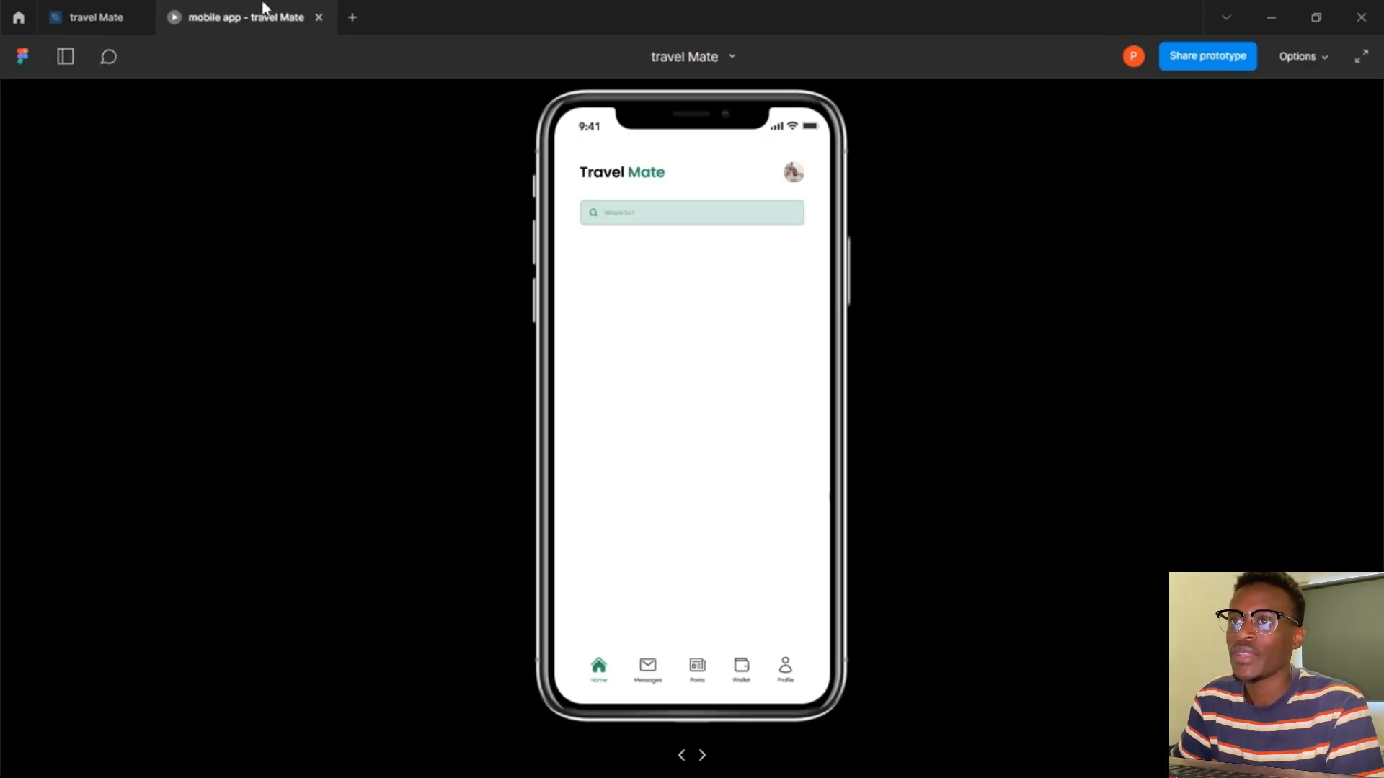
{"action": "left_click", "coordinate": [69, 10]}
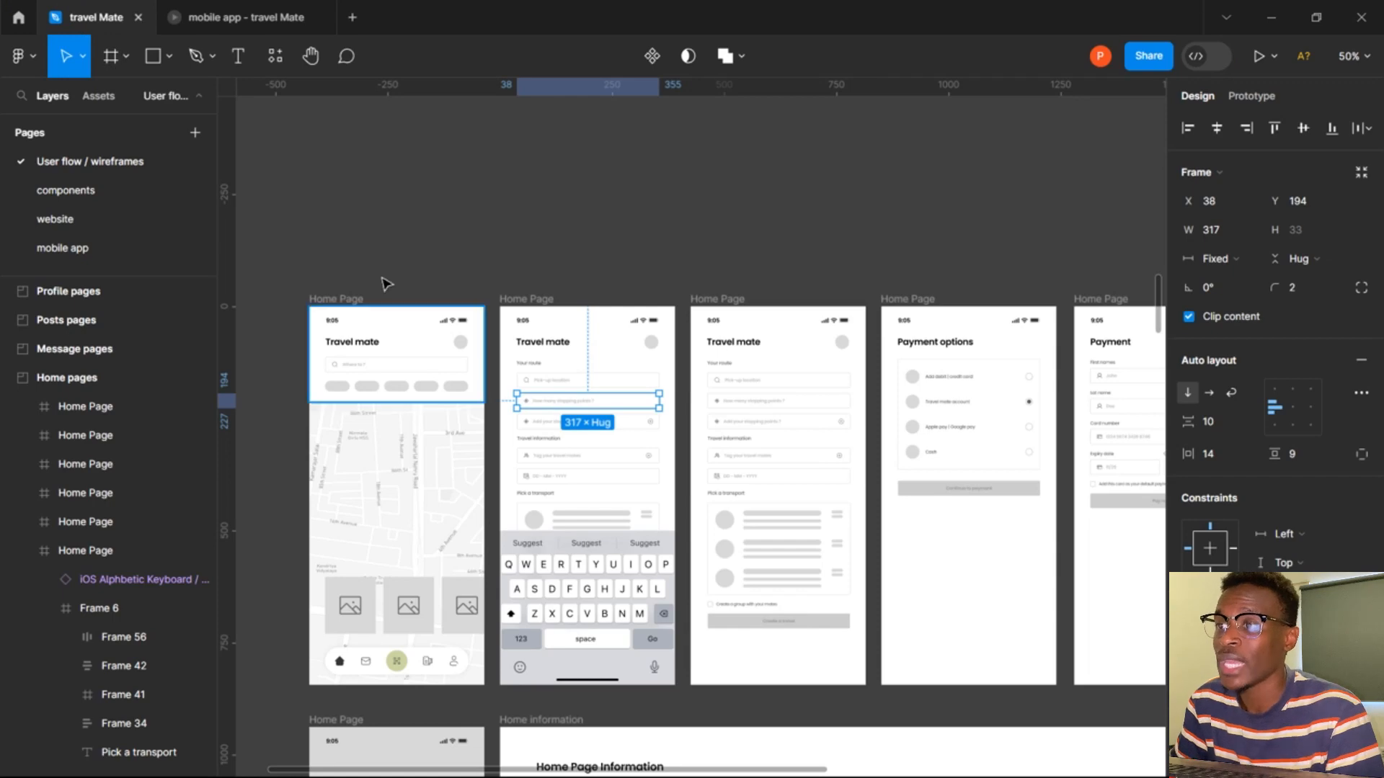
{"action": "left_click", "coordinate": [411, 244]}
{"action": "scroll", "coordinate": [411, 244], "scroll_direction": "down", "scroll_amount": 5}
{"action": "scroll", "coordinate": [410, 244], "scroll_direction": "left", "scroll_amount": 2}
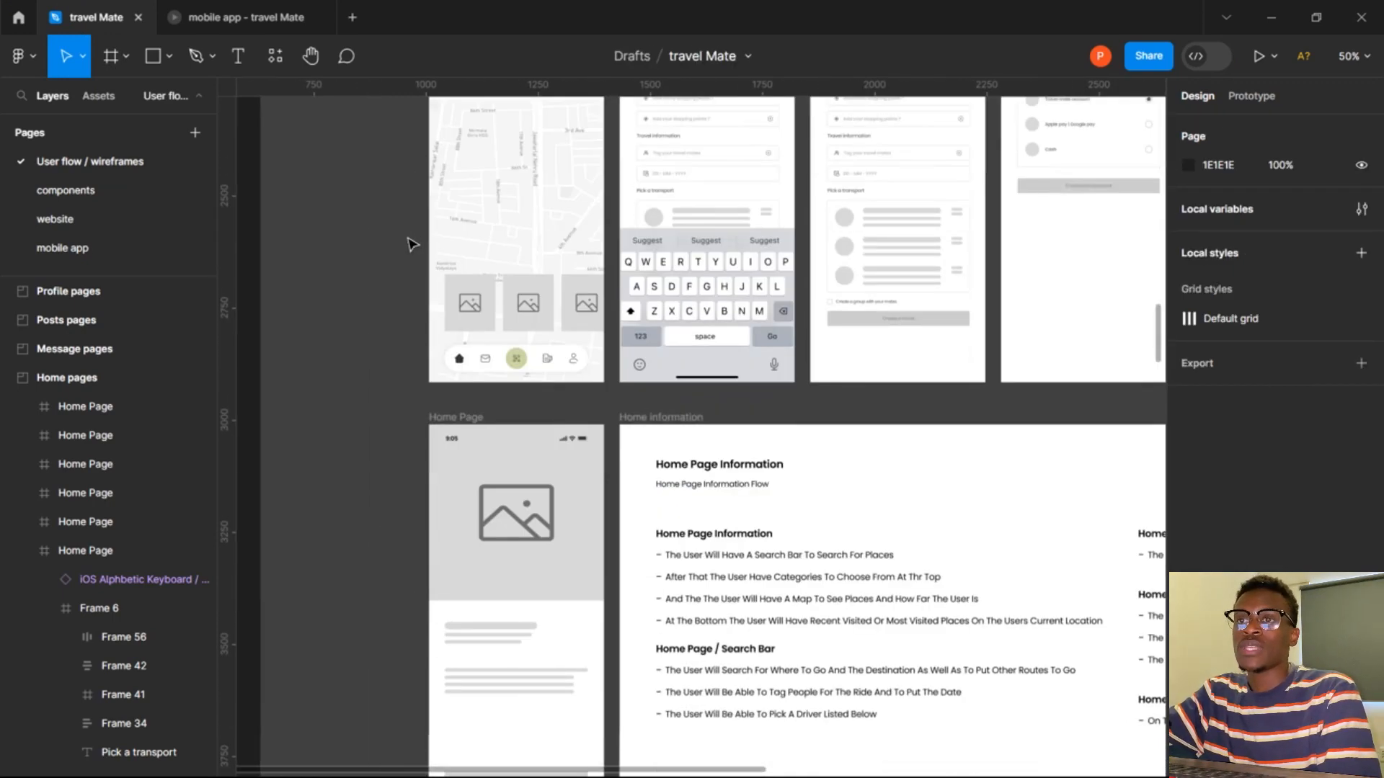
{"action": "scroll", "coordinate": [508, 164], "scroll_direction": "up", "scroll_amount": 2}
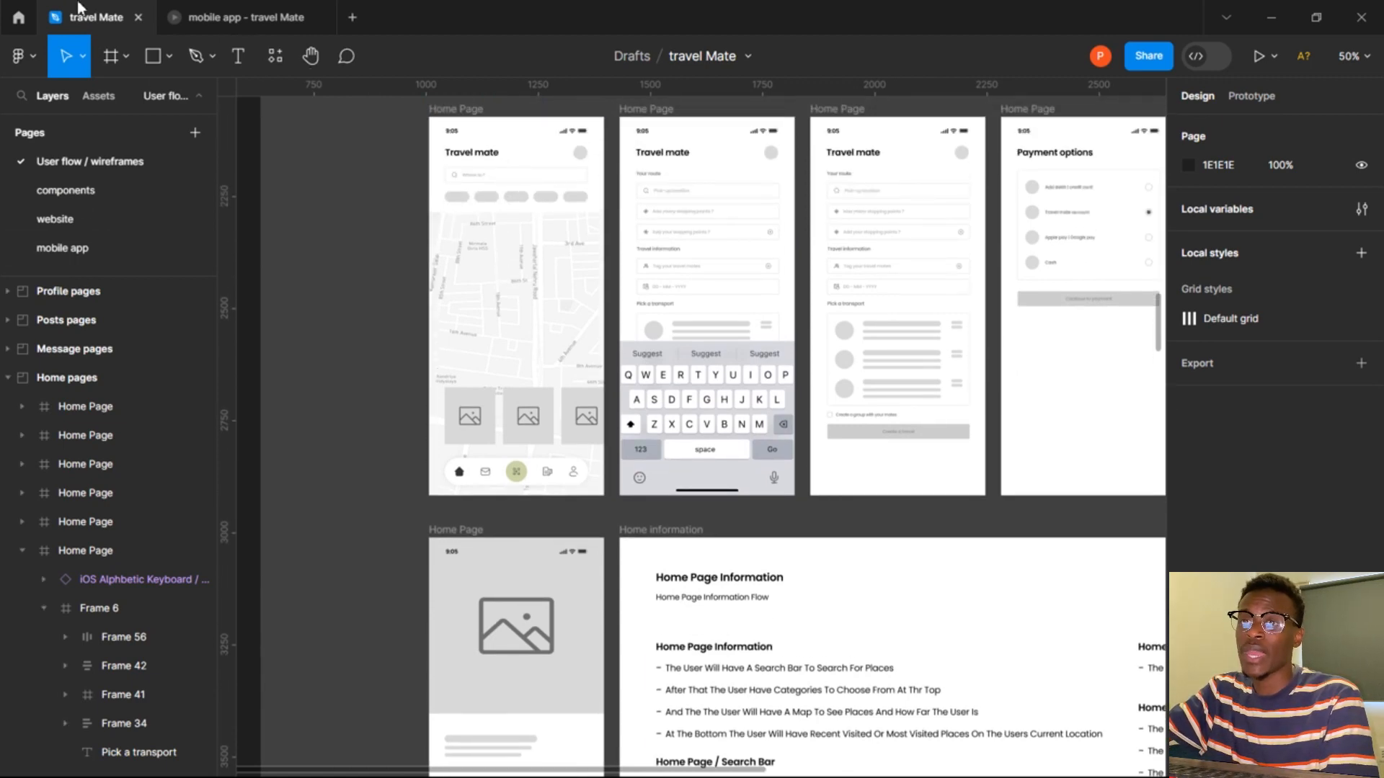
{"action": "left_click", "coordinate": [253, 16]}
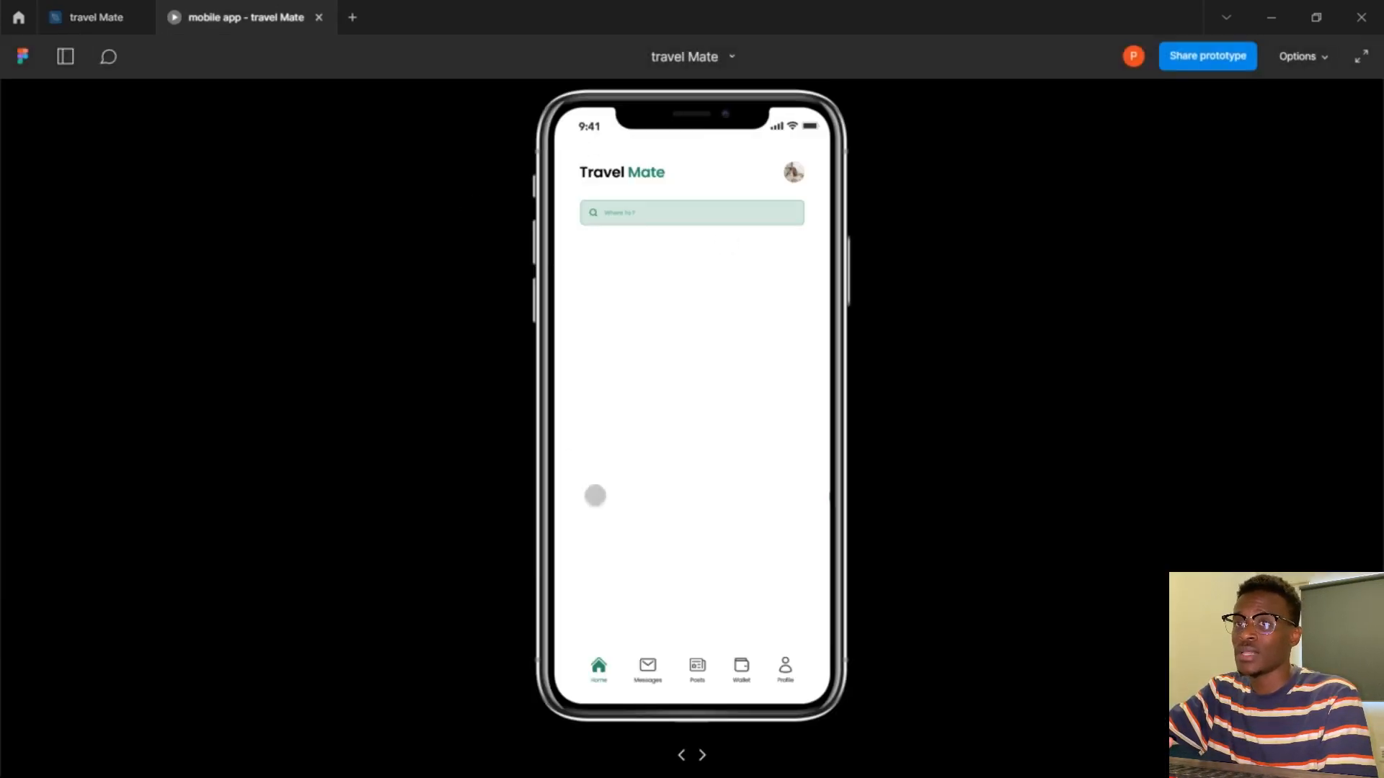
{"action": "left_click", "coordinate": [130, 20]}
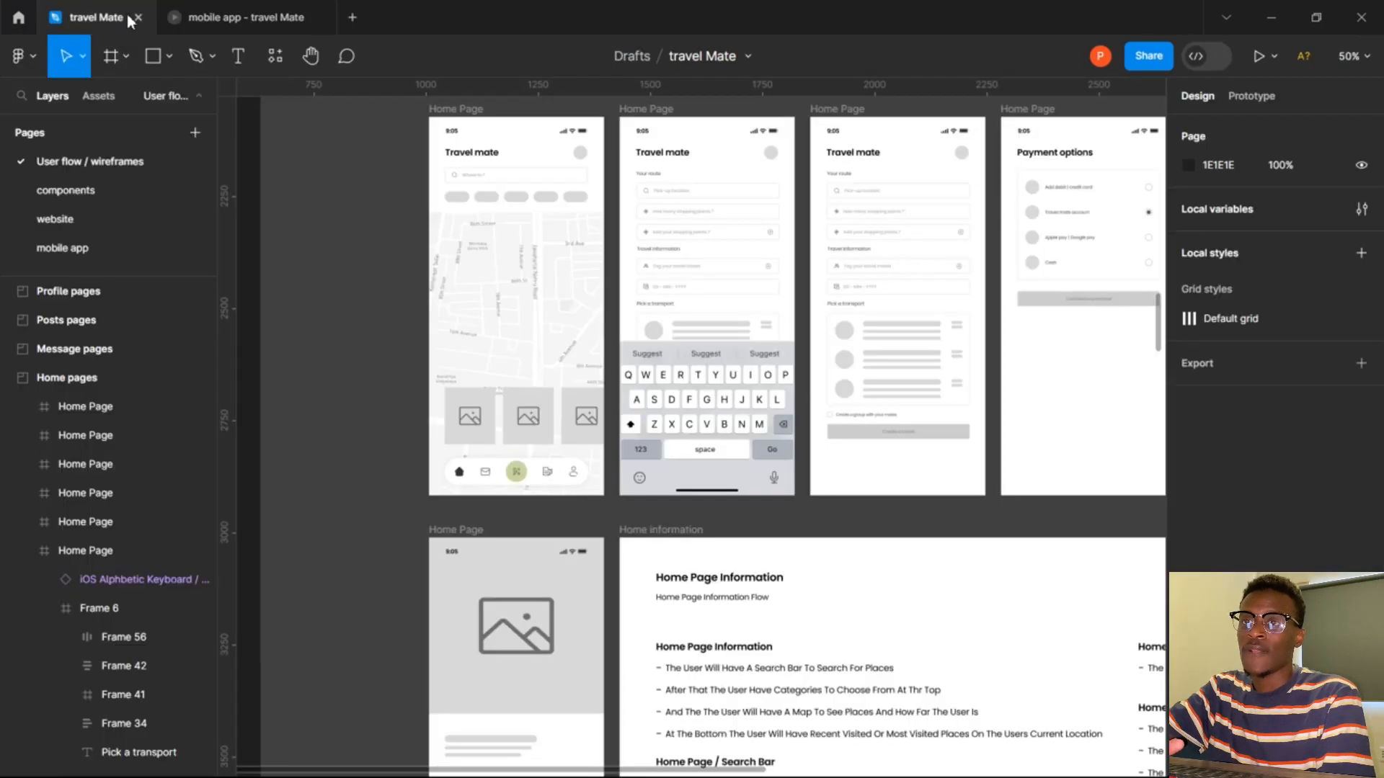
Open the mobile app page and review its screens from the welcome and signup screens to the Home and messages screens.
{"action": "left_click", "coordinate": [55, 245]}
{"action": "scroll", "coordinate": [695, 442], "scroll_direction": "up", "scroll_amount": 4}
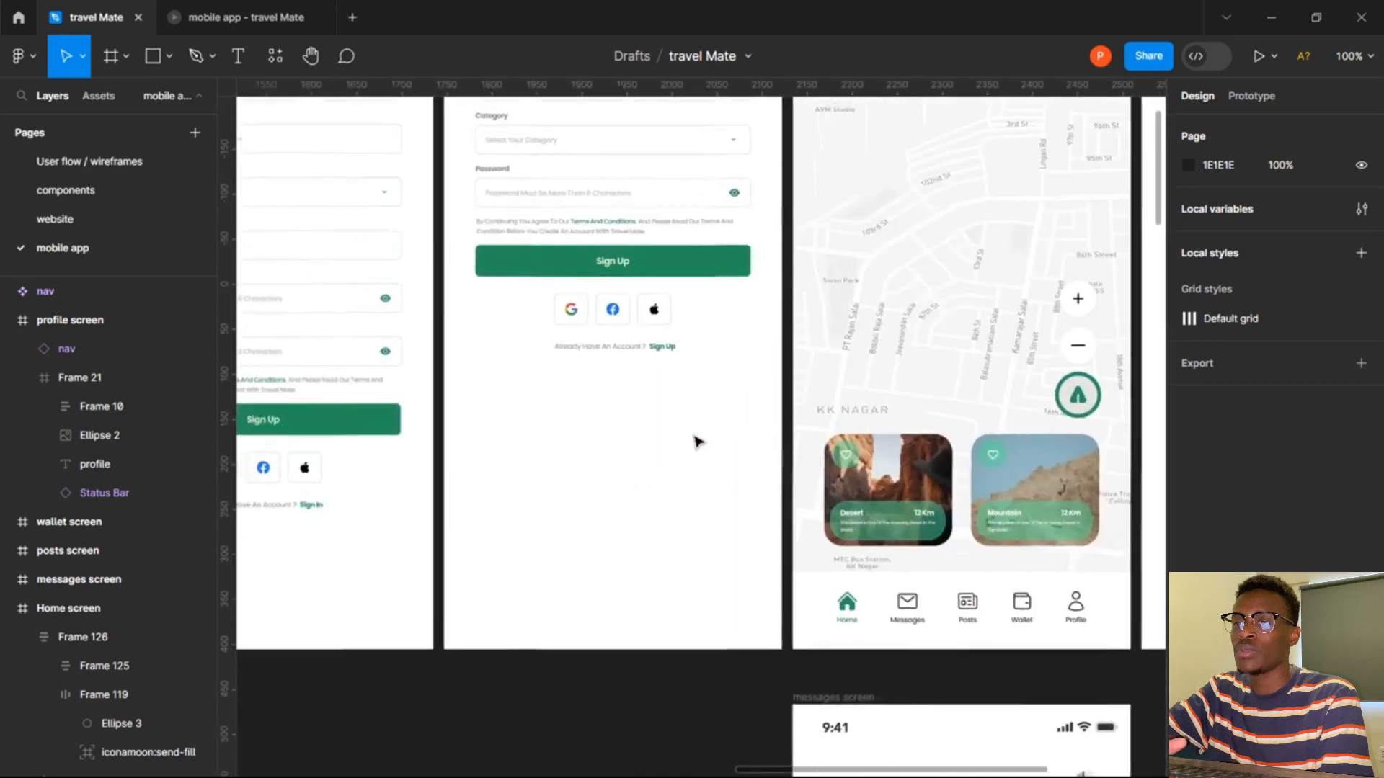
{"action": "scroll", "coordinate": [694, 442], "scroll_direction": "down", "scroll_amount": 4}
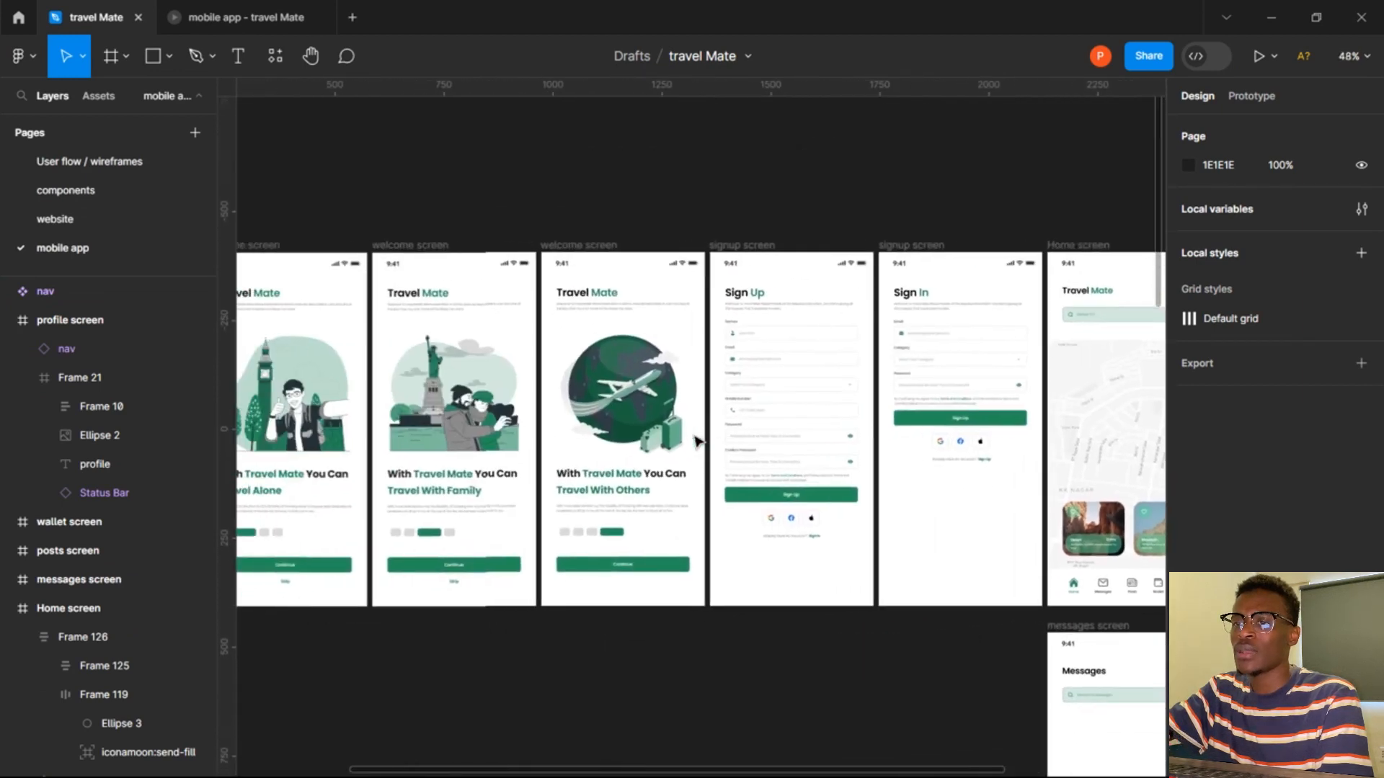
{"action": "scroll", "coordinate": [696, 441], "scroll_direction": "left", "scroll_amount": 6}
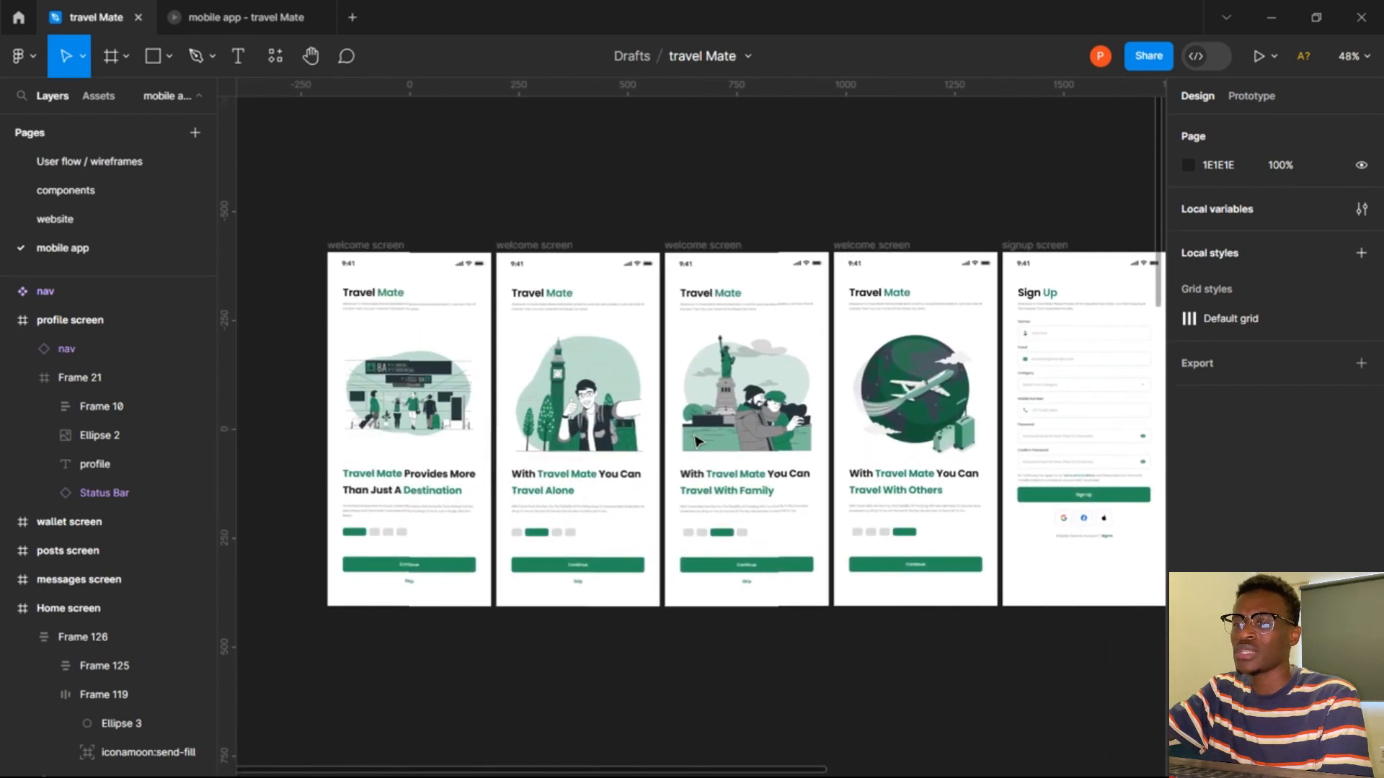
{"action": "scroll", "coordinate": [696, 441], "scroll_direction": "right", "scroll_amount": 6}
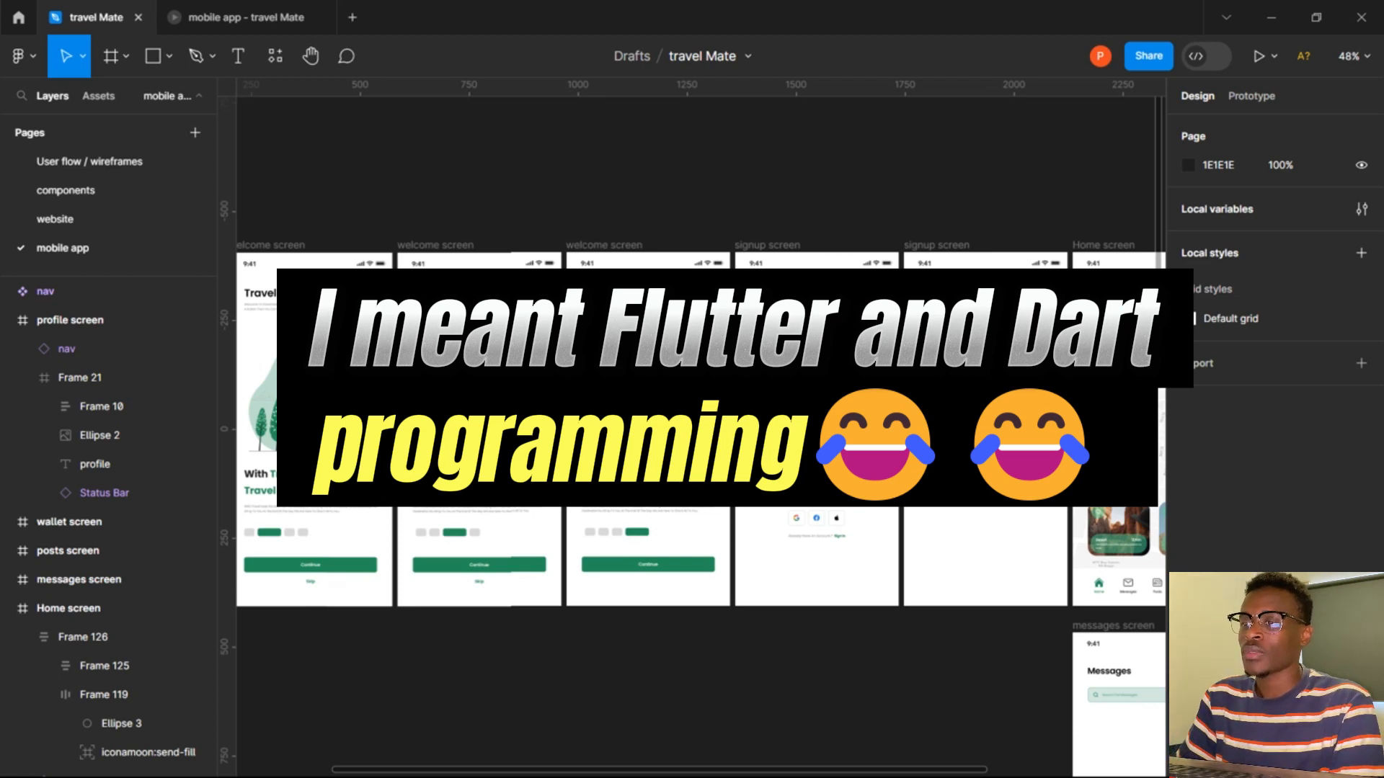
{"action": "scroll", "coordinate": [720, 445], "scroll_direction": "down", "scroll_amount": 1}
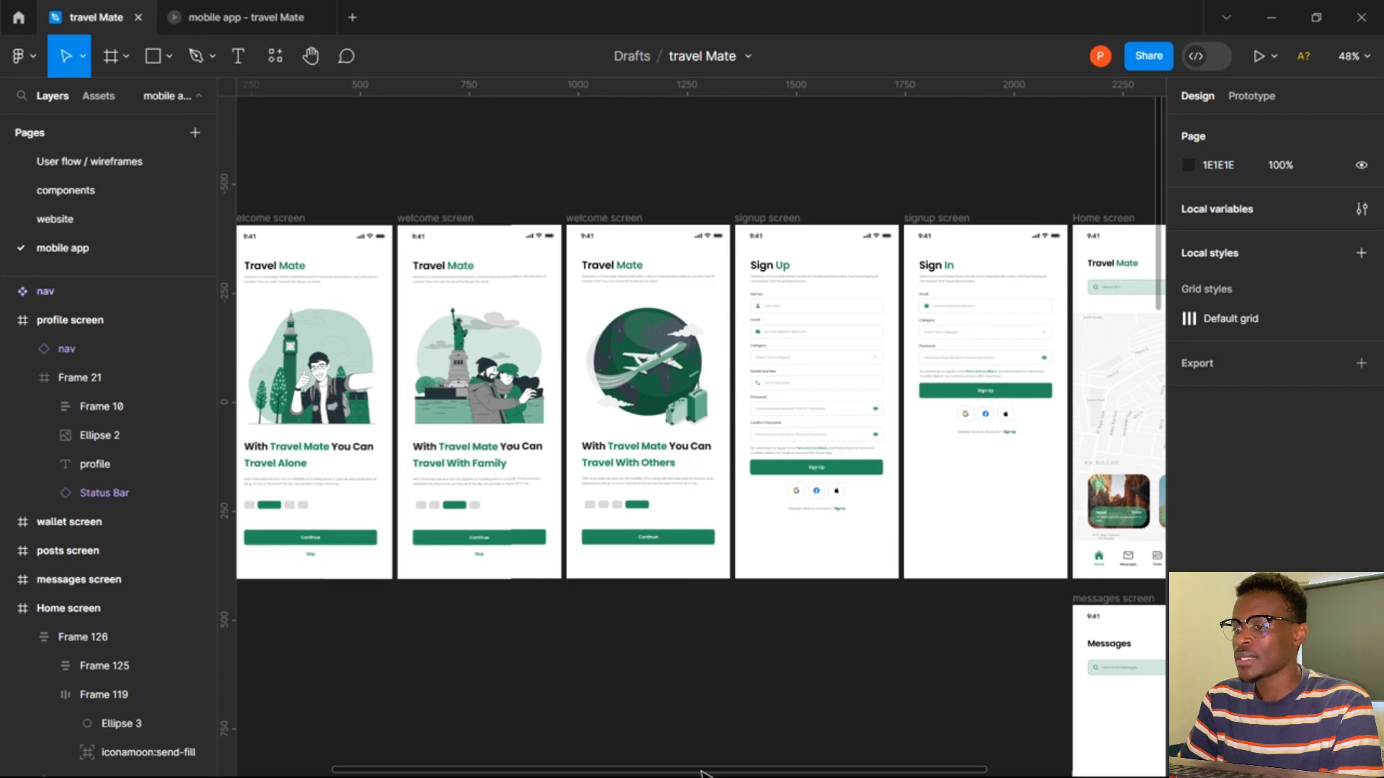
{"action": "left_click_drag", "start_coordinate": [707, 773], "coordinate": [921, 751]}
{"action": "scroll", "coordinate": [918, 677], "scroll_direction": "down", "scroll_amount": 2}
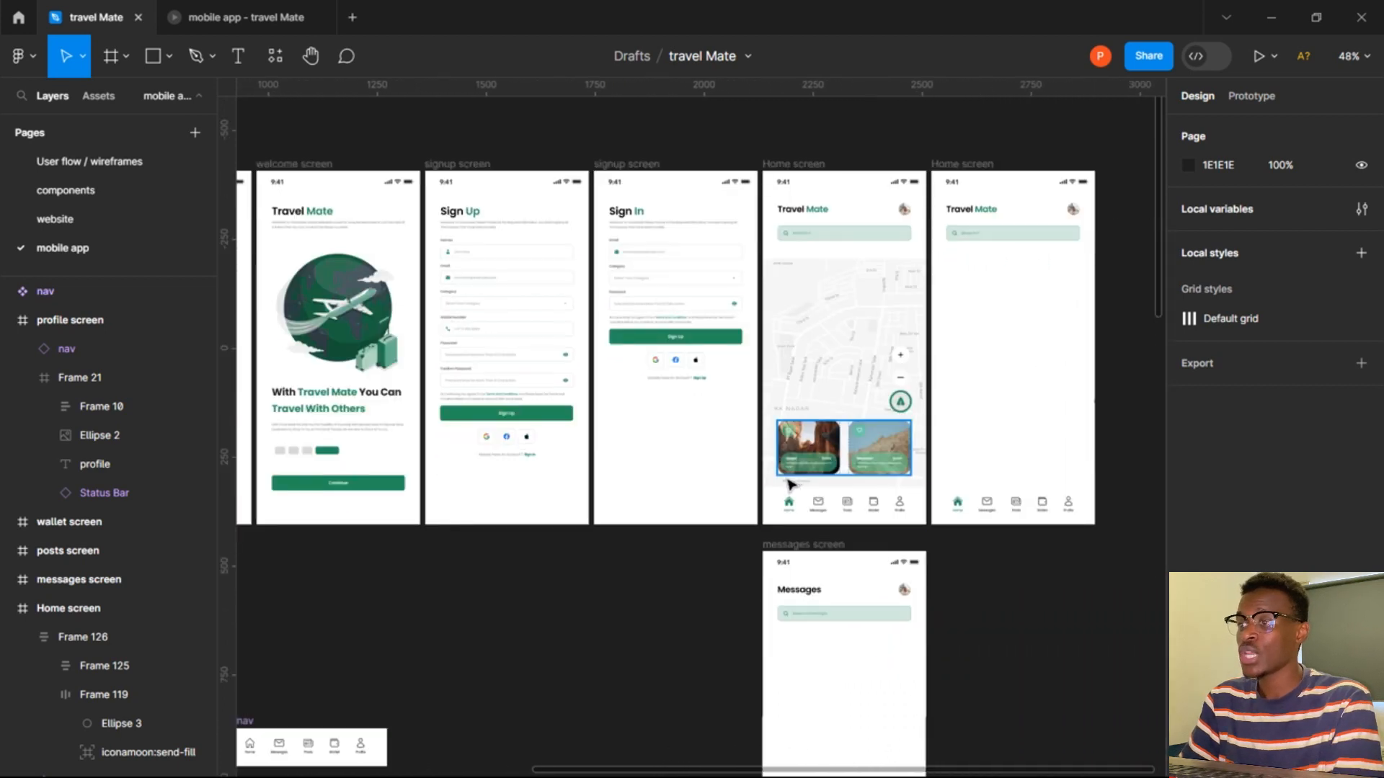
{"action": "scroll", "coordinate": [790, 484], "scroll_direction": "down", "scroll_amount": 1}
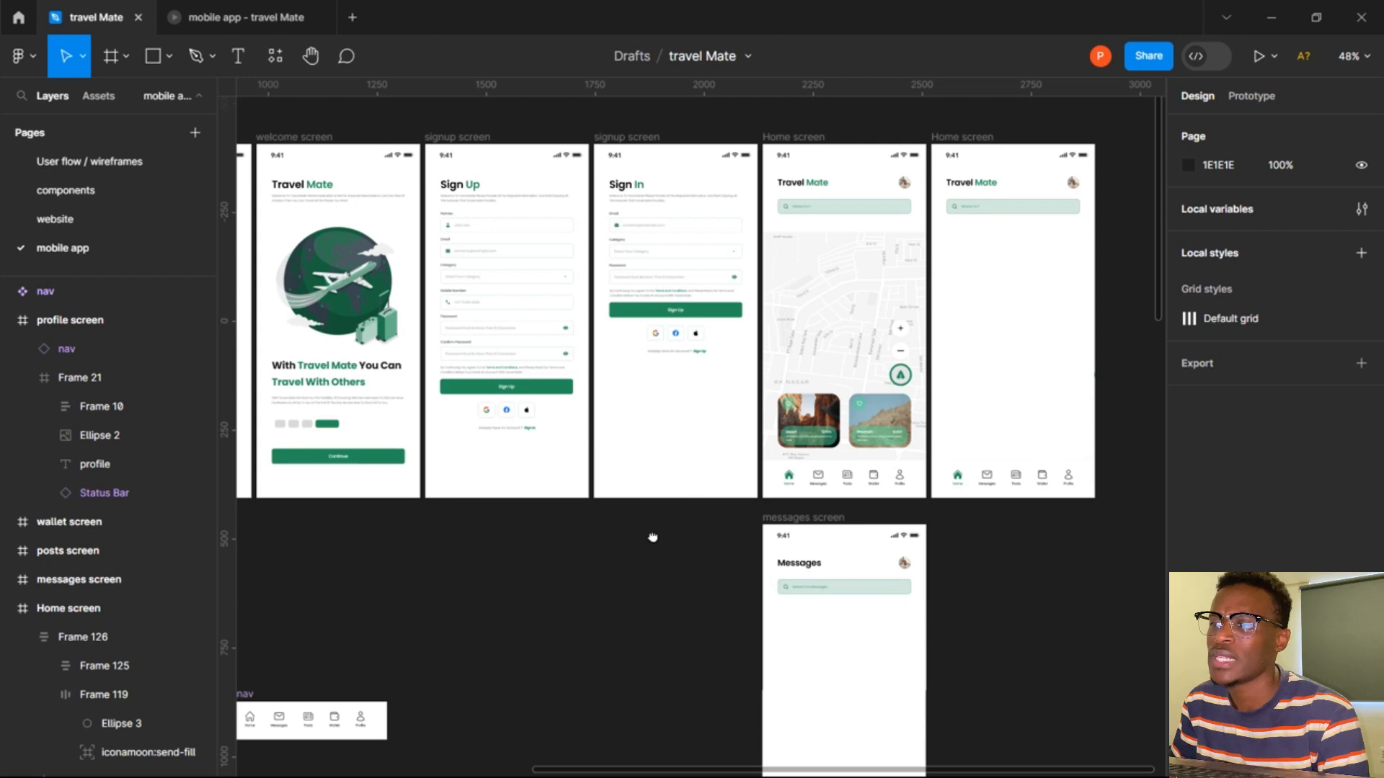
{"action": "left_click_drag", "start_coordinate": [652, 541], "coordinate": [812, 520]}
{"action": "left_click_drag", "start_coordinate": [907, 508], "coordinate": [606, 525]}
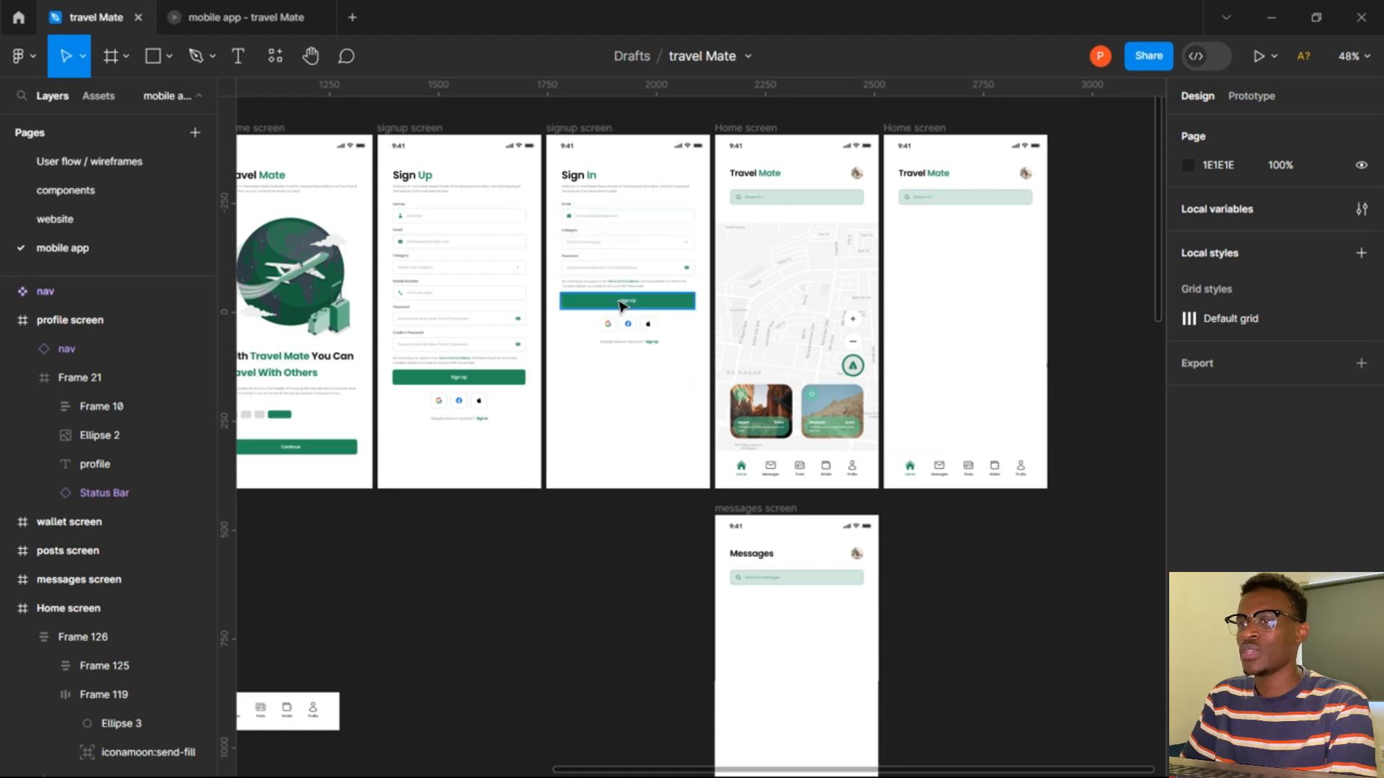
{"action": "scroll", "coordinate": [624, 356], "scroll_direction": "left", "scroll_amount": 10}
{"action": "scroll", "coordinate": [624, 356], "scroll_direction": "down", "scroll_amount": 2}
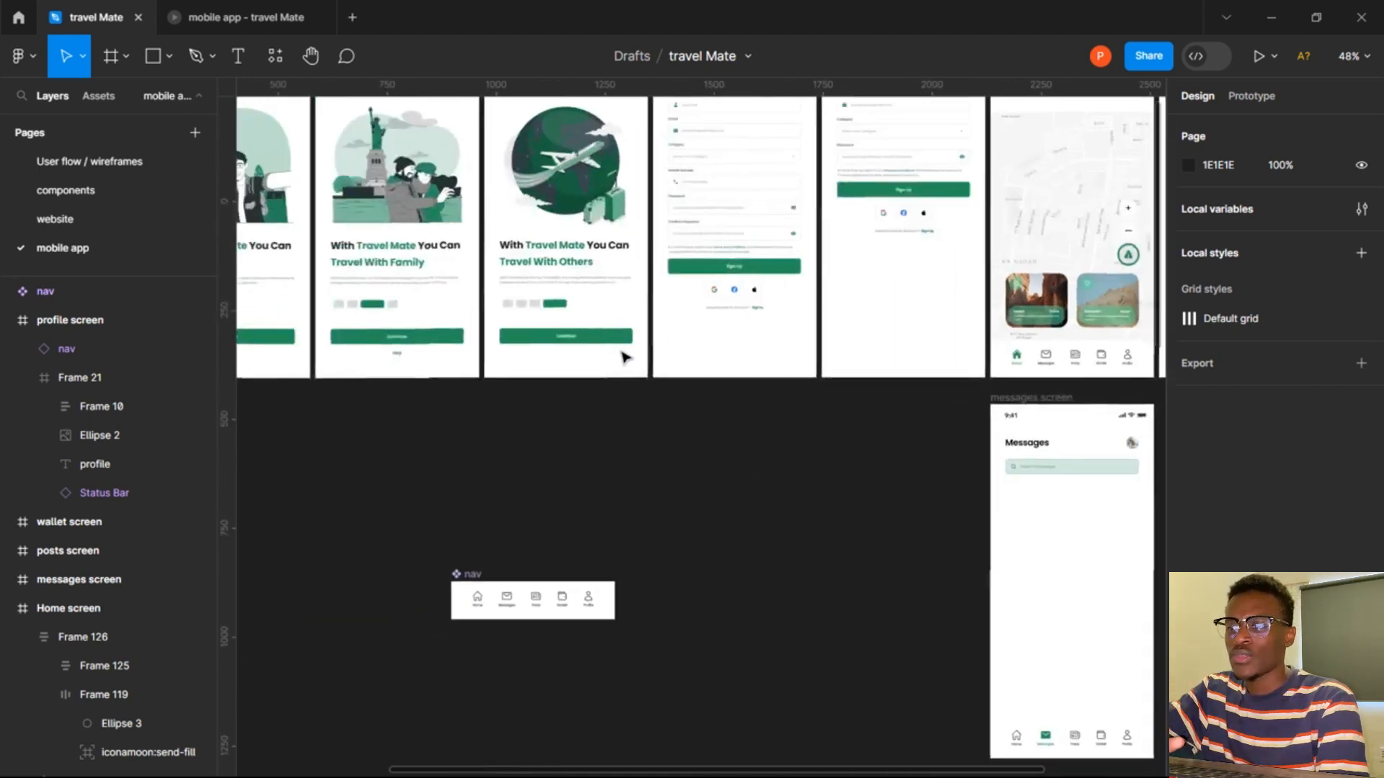
{"action": "scroll", "coordinate": [624, 356], "scroll_direction": "left", "scroll_amount": 2}
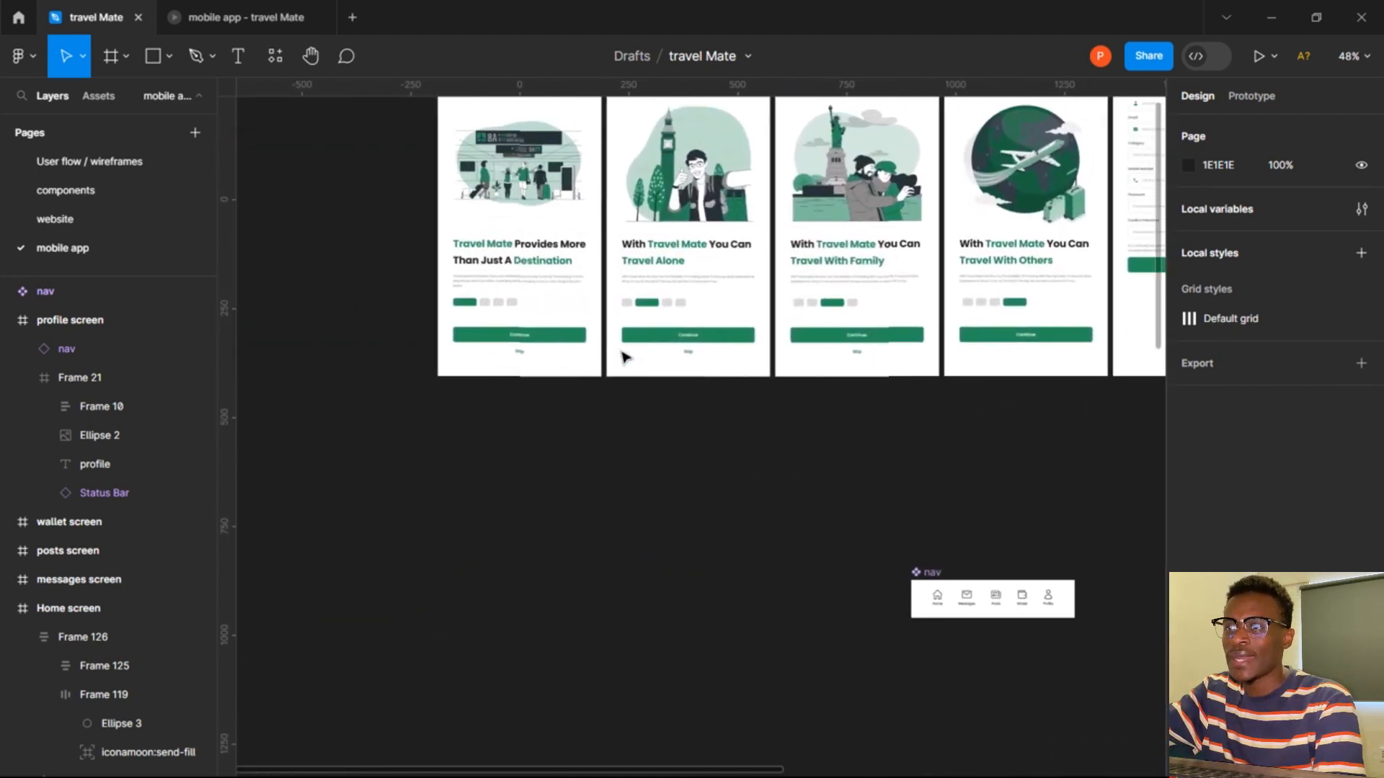
{"action": "scroll", "coordinate": [624, 356], "scroll_direction": "right", "scroll_amount": 4}
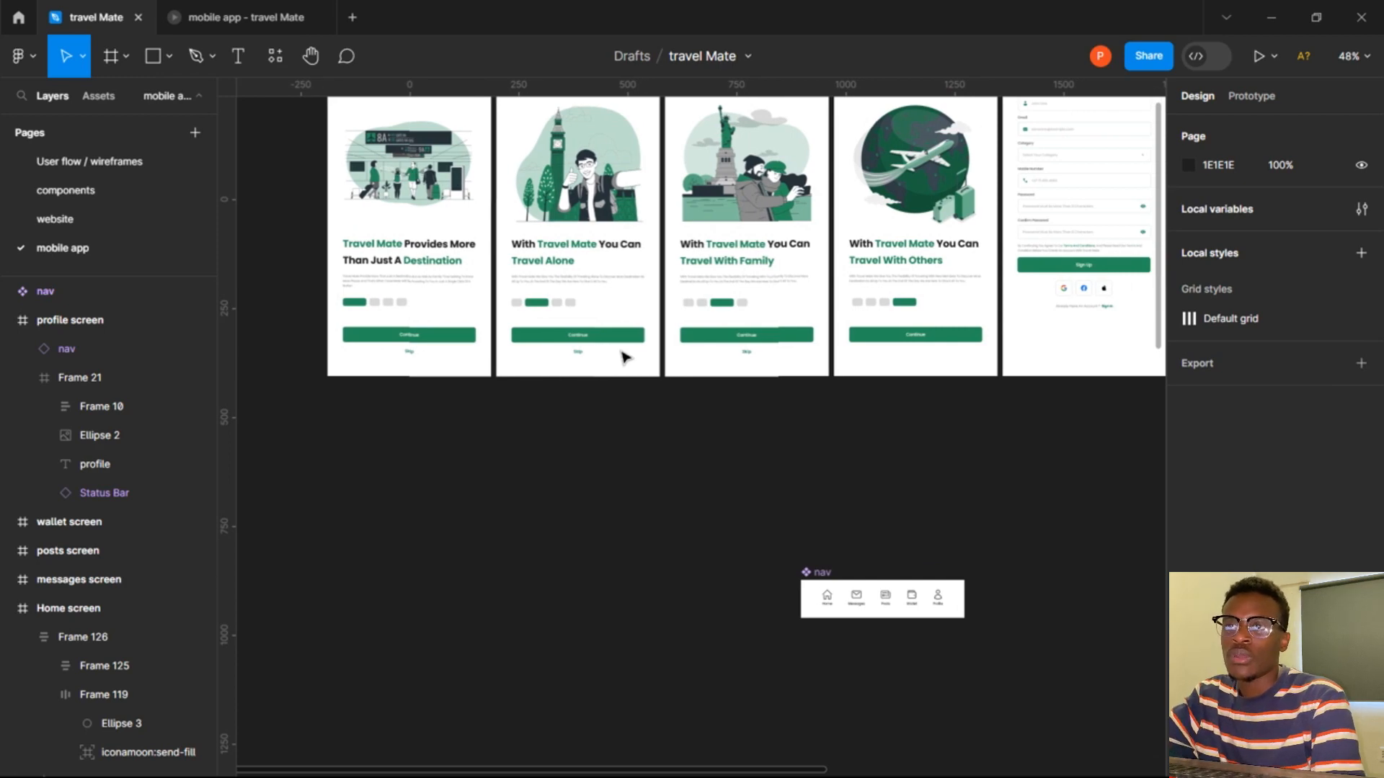